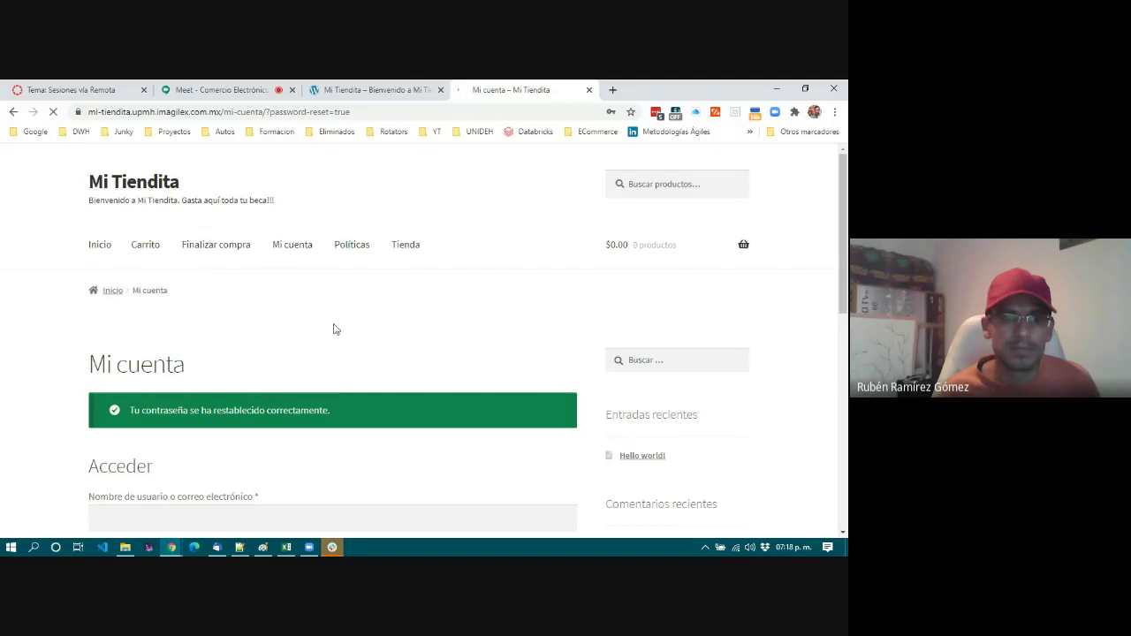
Dismiss the browser's save-password prompt and the password manager's panel over the login form.
scroll(333, 330, "down", 5)
left_click(197, 205)
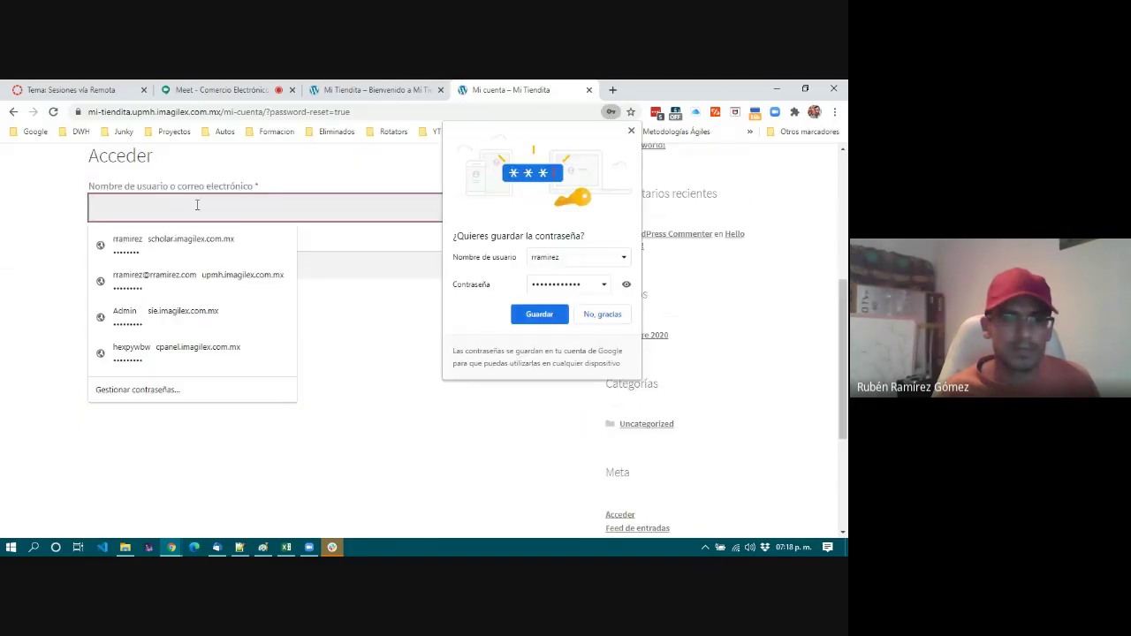
left_click(631, 132)
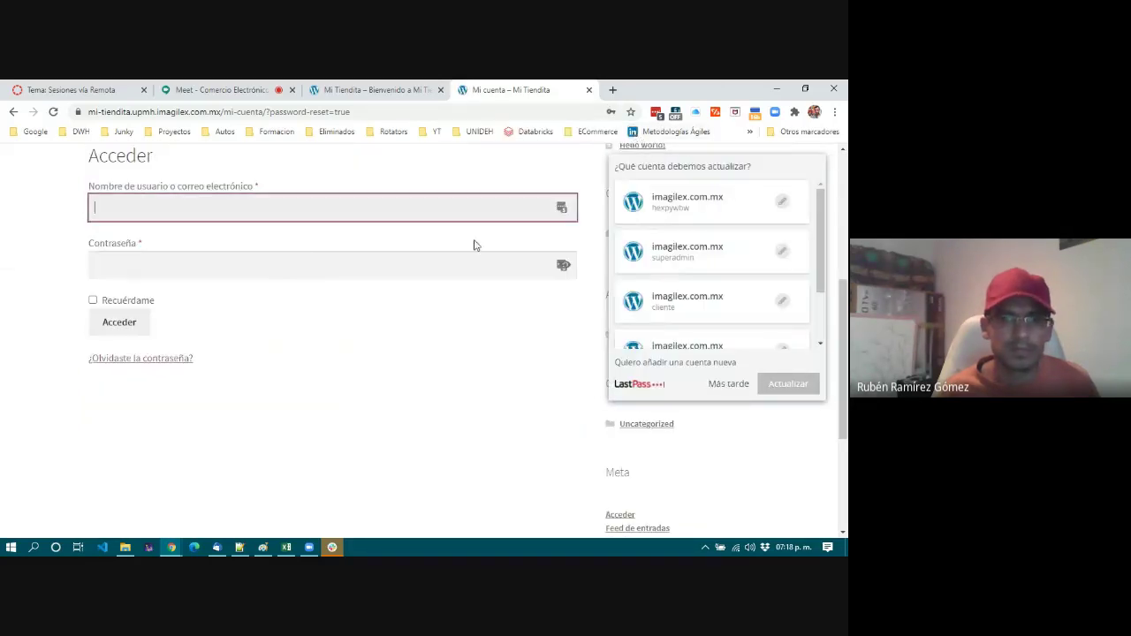
left_click(727, 385)
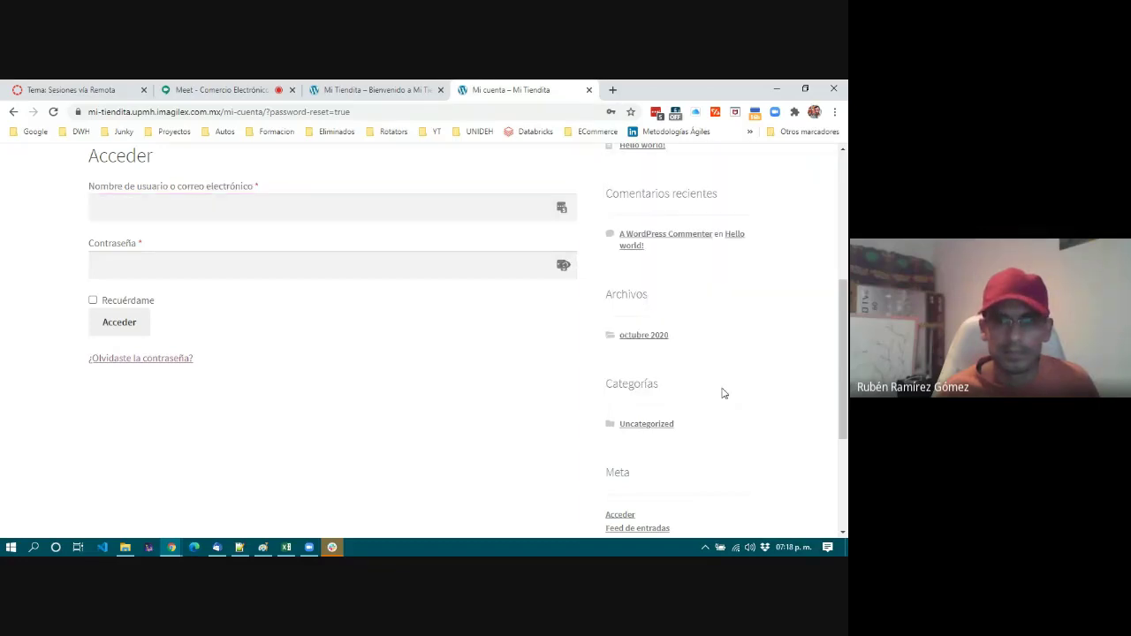
Sign in with the administrator username and password, with Recuérdame ticked.
left_click(311, 205)
type("admin")
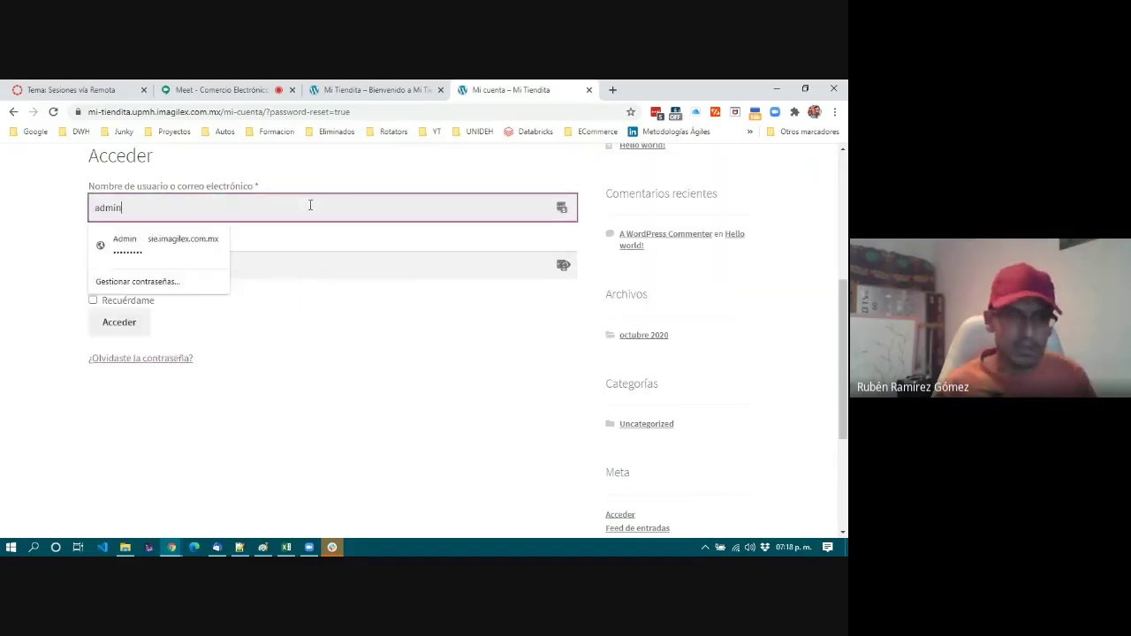
type("istradop")
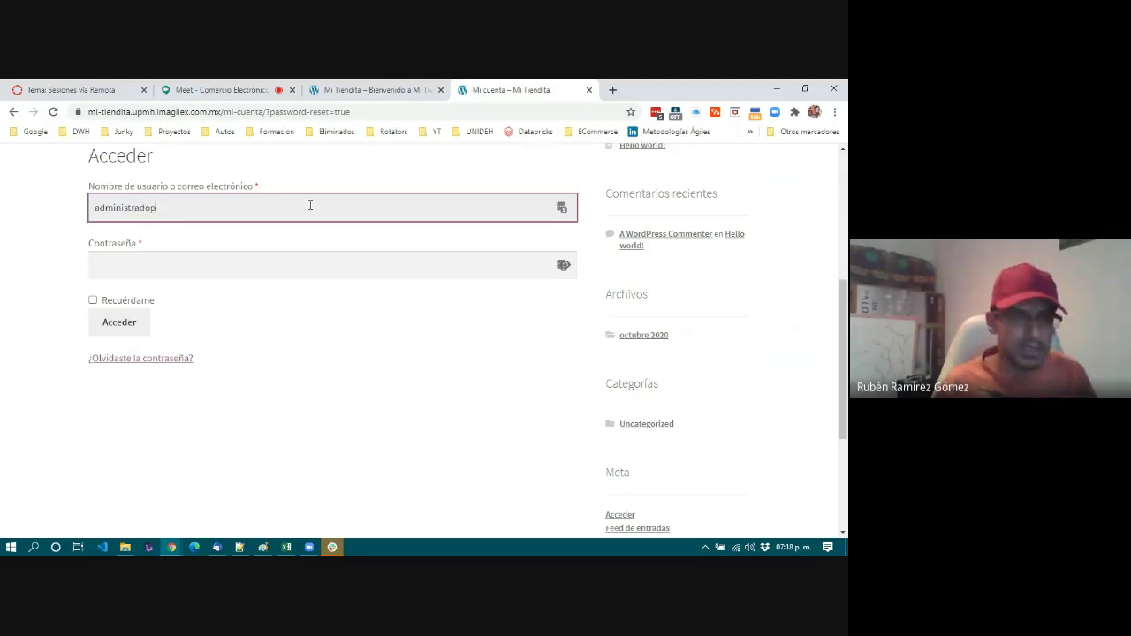
key("BackSpace")
type("rador")
key("Tab")
type("***********")
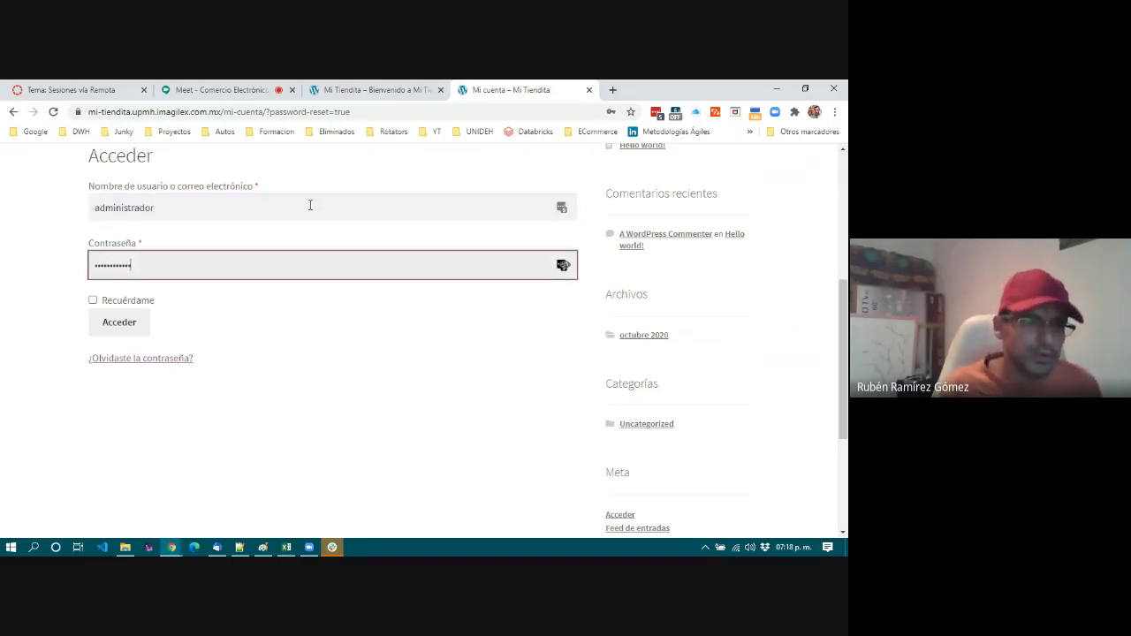
left_click(126, 301)
left_click(130, 323)
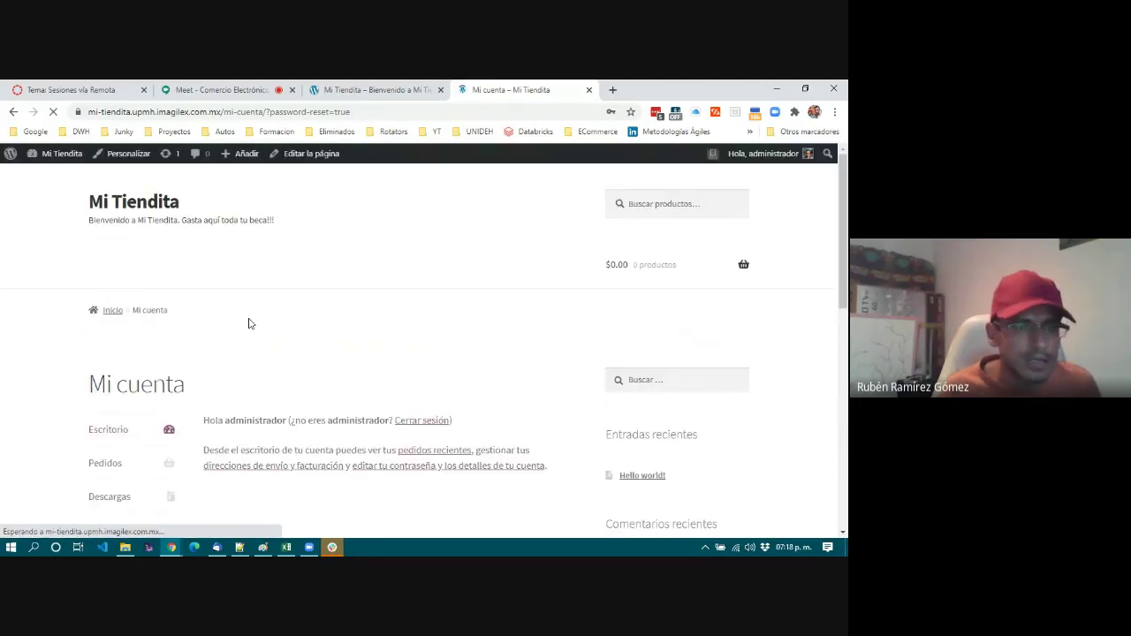
Open the Escritorio admin dashboard from the Mi Tiendita admin bar and close the save-password prompt.
mouse_move(53, 157)
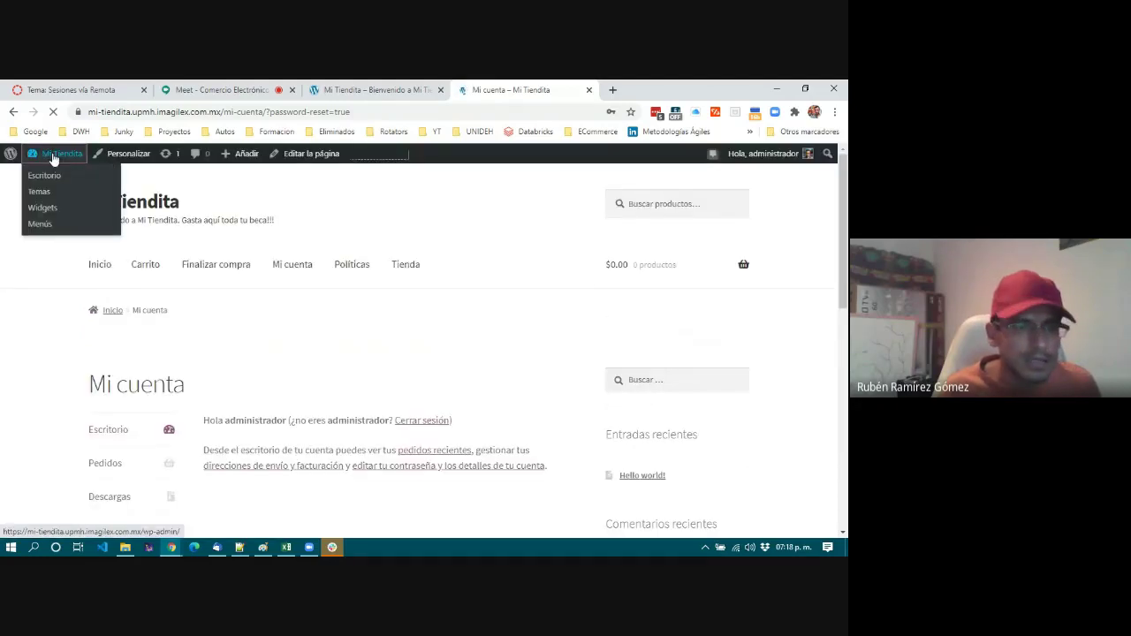
left_click(55, 156)
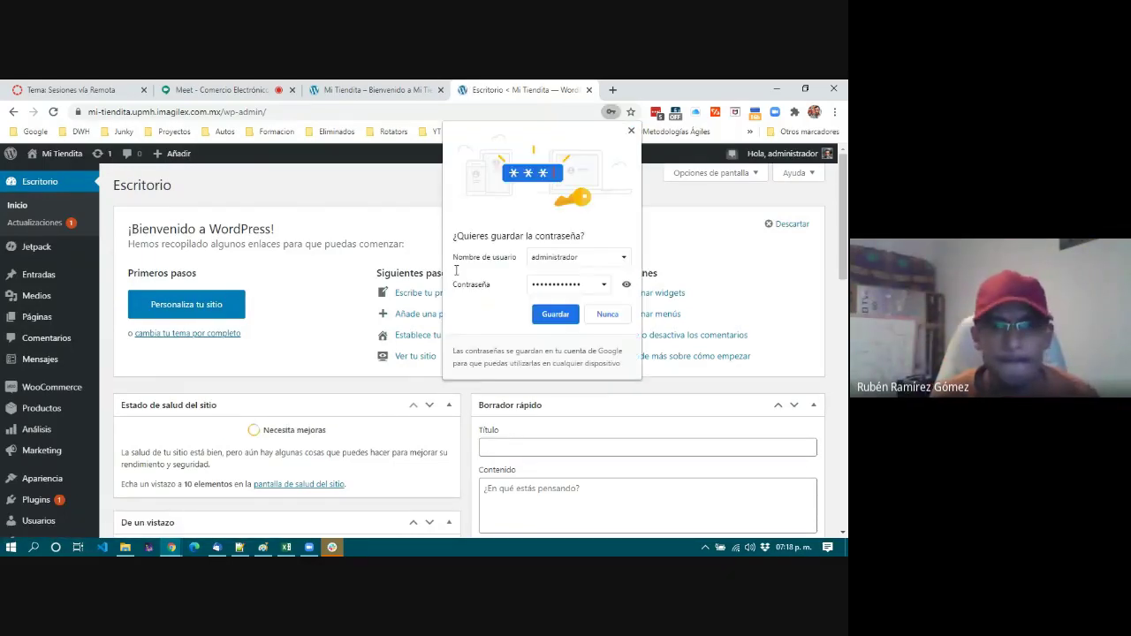
left_click(631, 131)
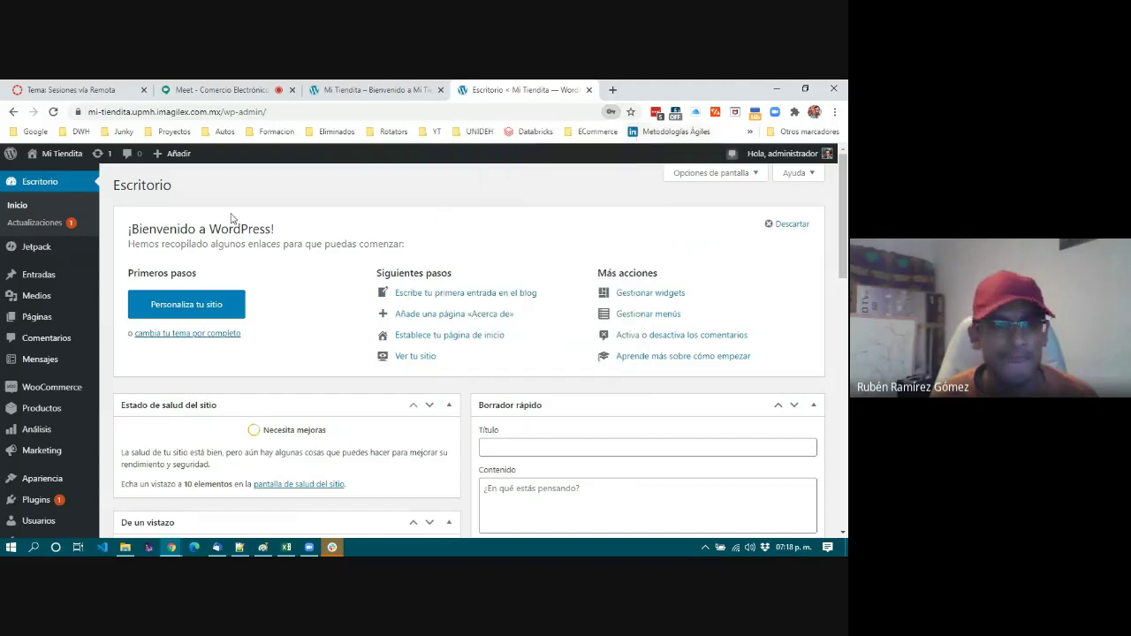
Return to the Mi Tiendita storefront home page tab.
mouse_move(62, 399)
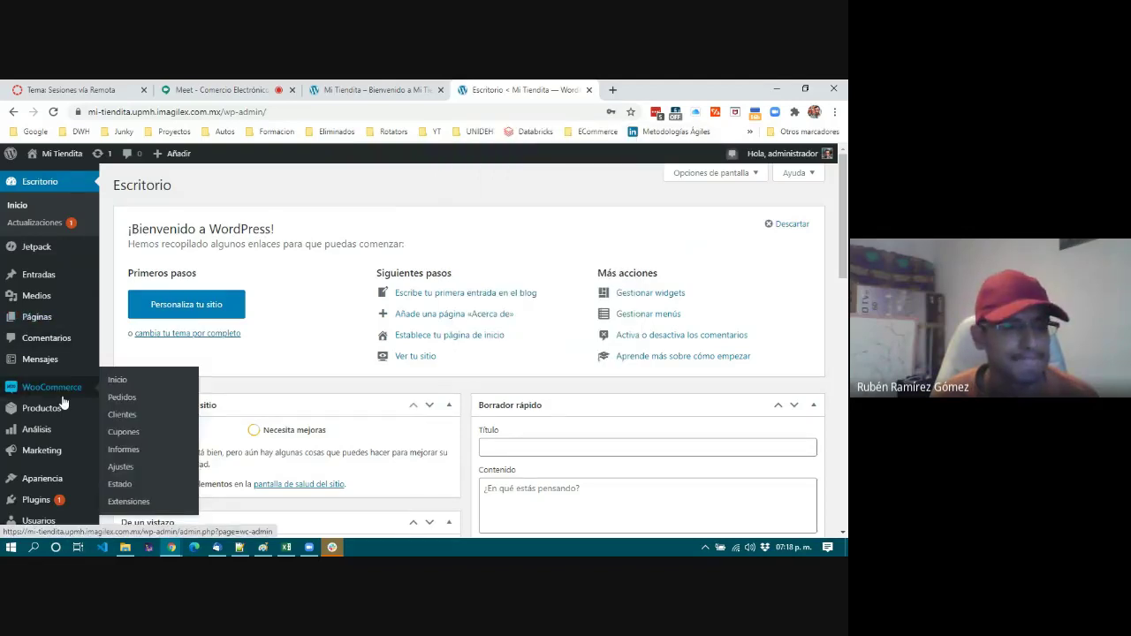
scroll(62, 402, "down", 2)
scroll(63, 402, "up", 2)
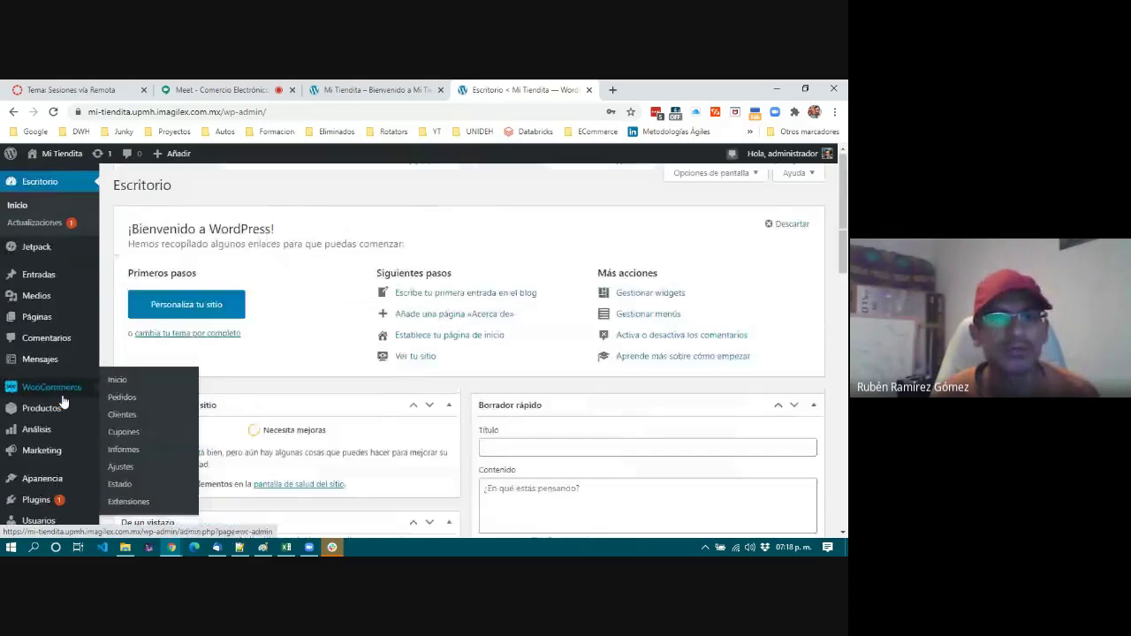
left_click(378, 91)
left_click(432, 209)
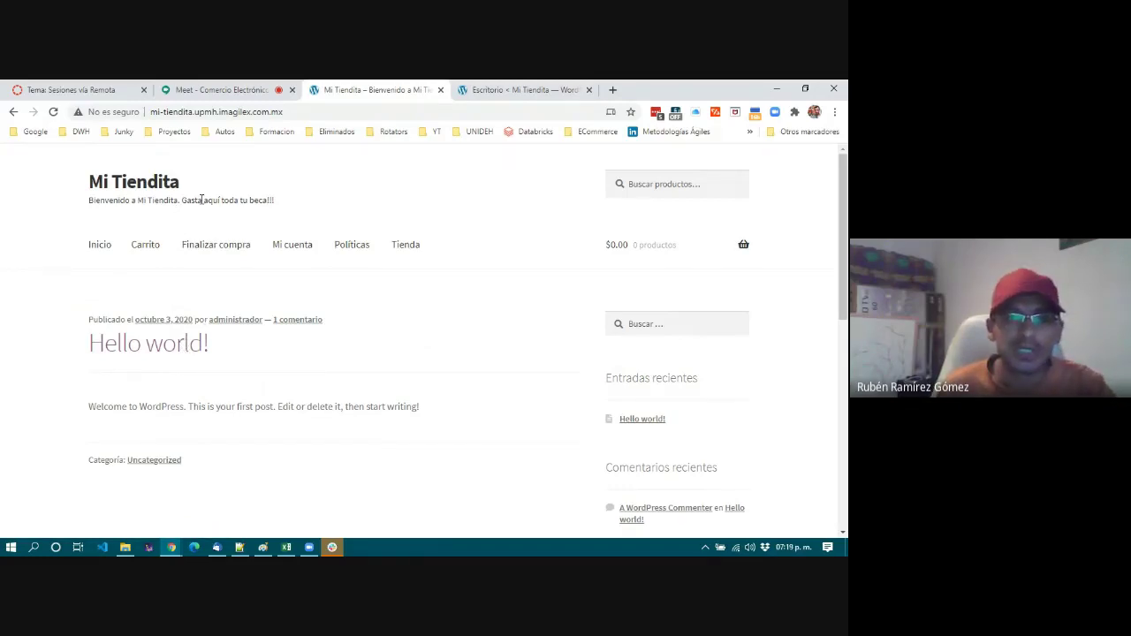
Move the storefront tab after the dashboard tab and switch back to the Escritorio dashboard.
left_click_drag(371, 89, 521, 89)
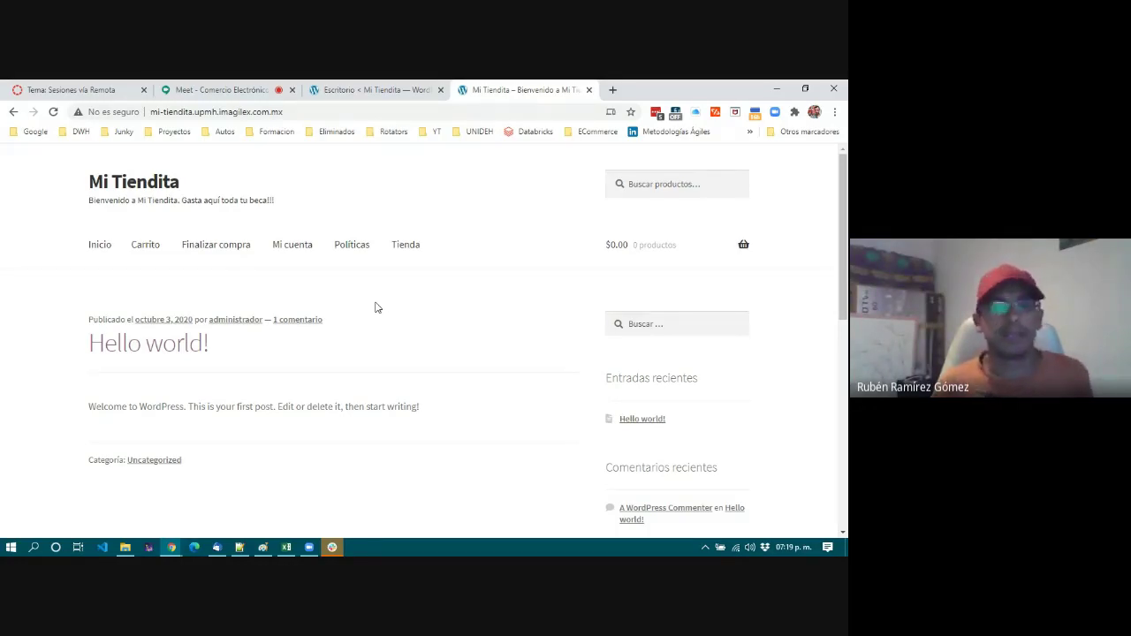
left_click(371, 89)
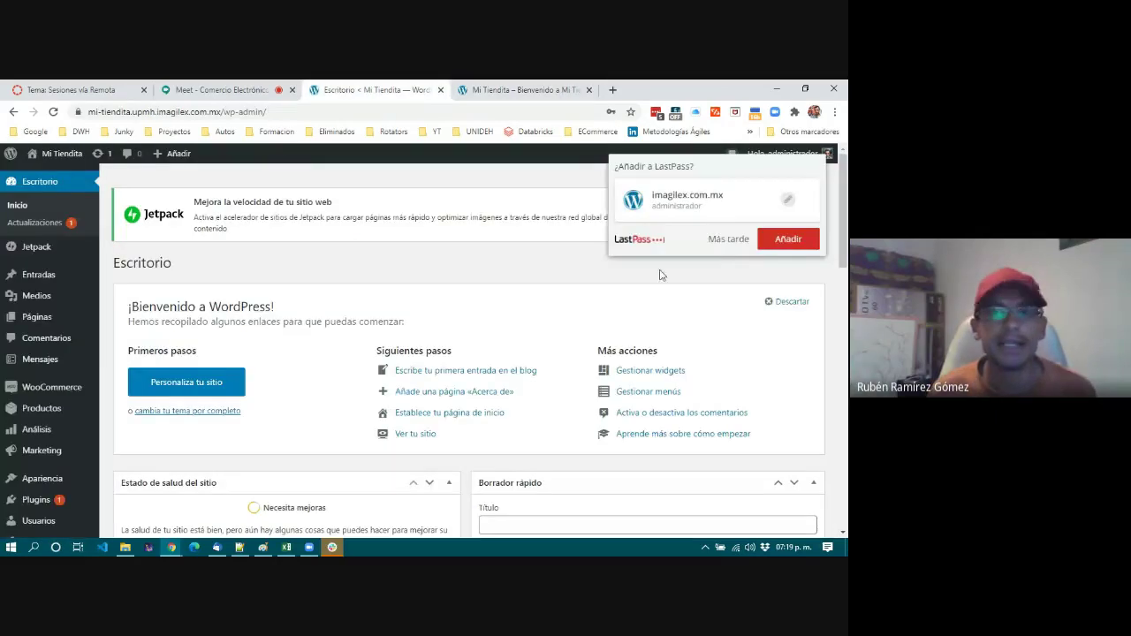
Dismiss the LastPass prompt and open Apariencia > Personalizar.
left_click(729, 238)
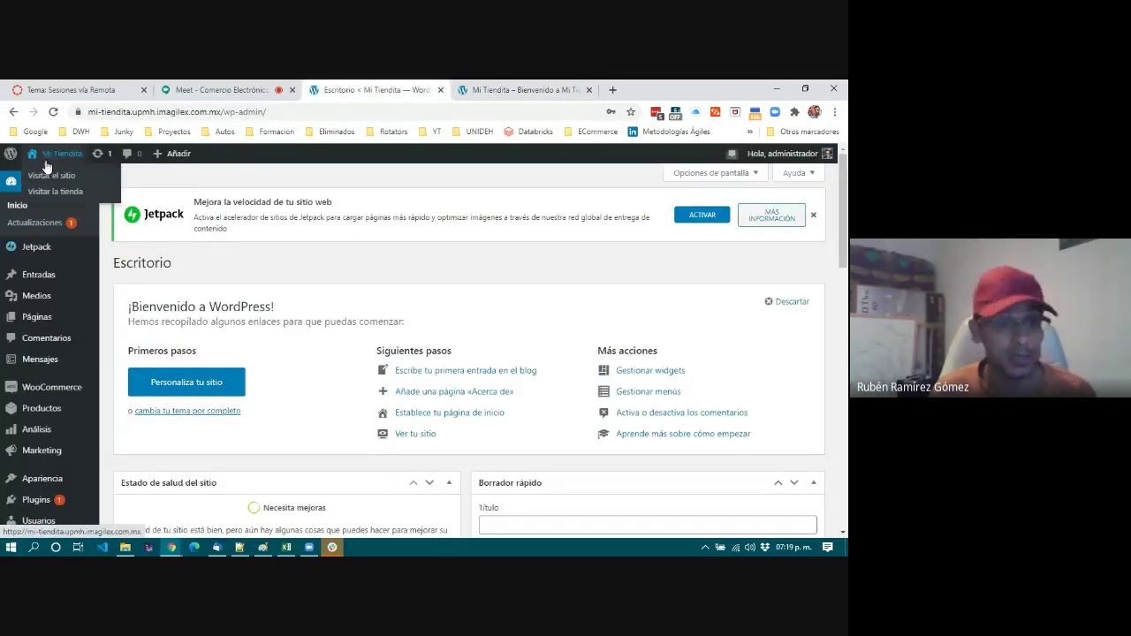
mouse_move(40, 301)
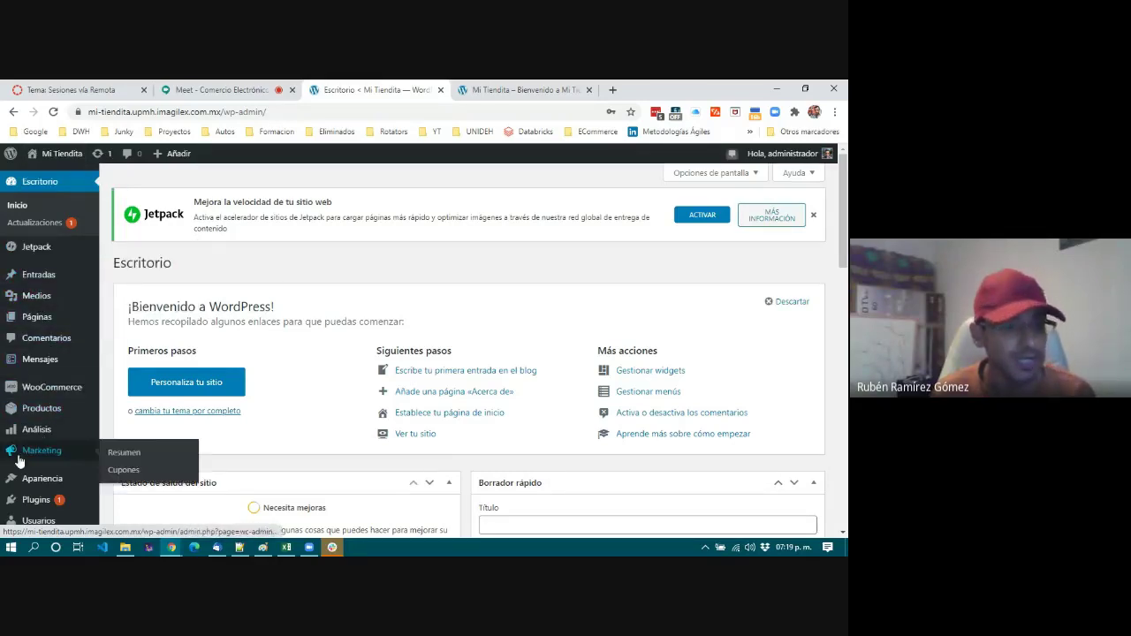
mouse_move(35, 484)
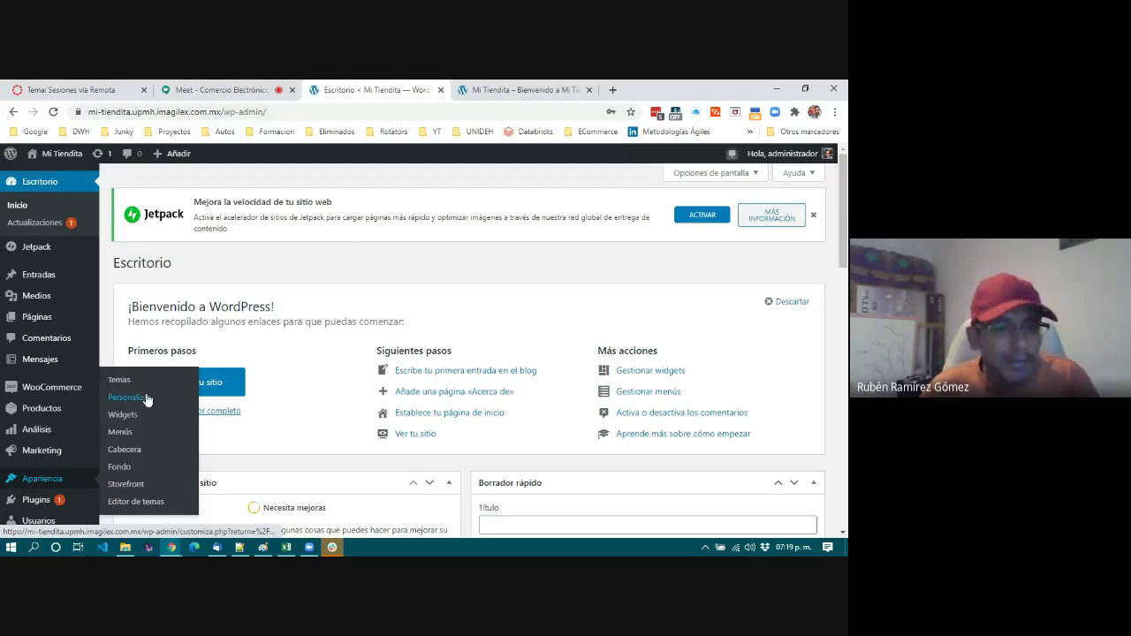
left_click(147, 400)
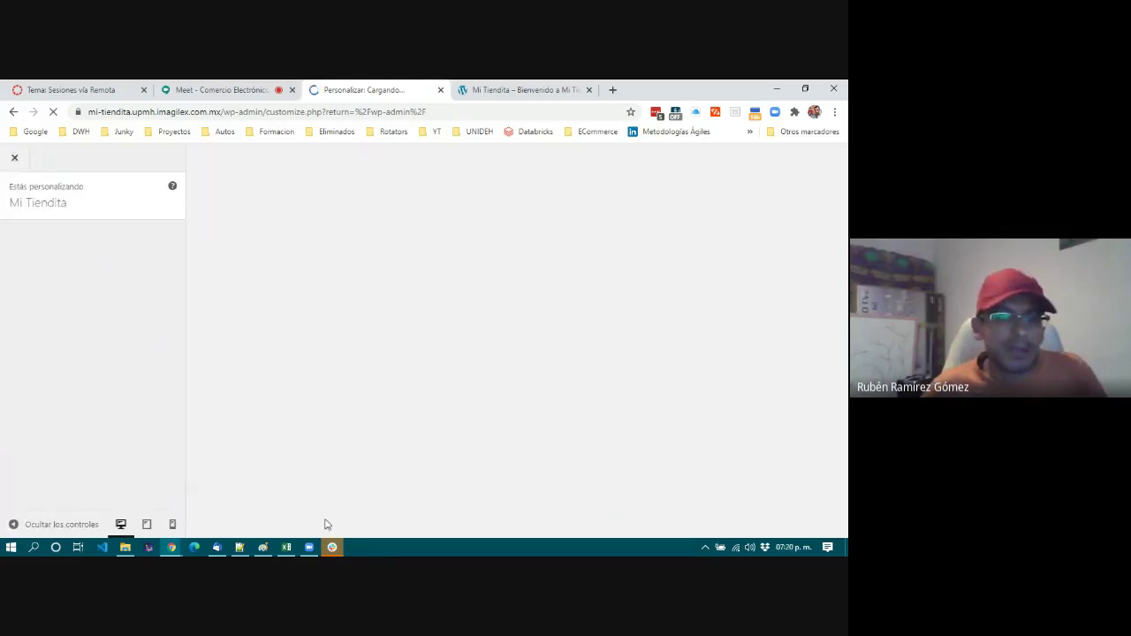
Check the #wp-data-science channel in Slack, then minimize Slack.
left_click(333, 548)
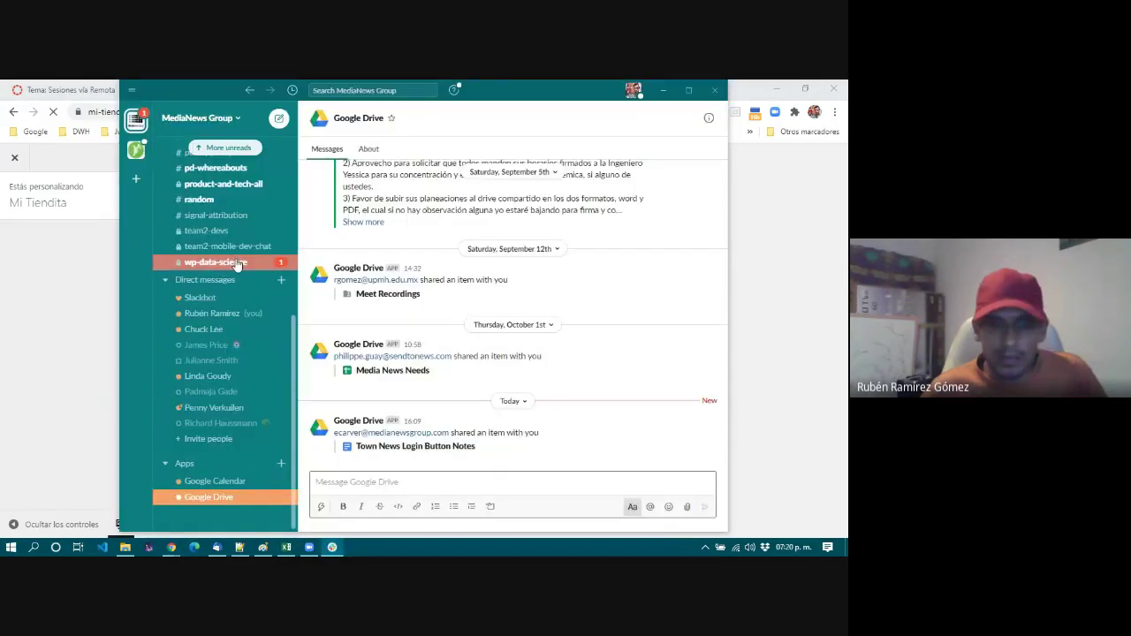
left_click(237, 262)
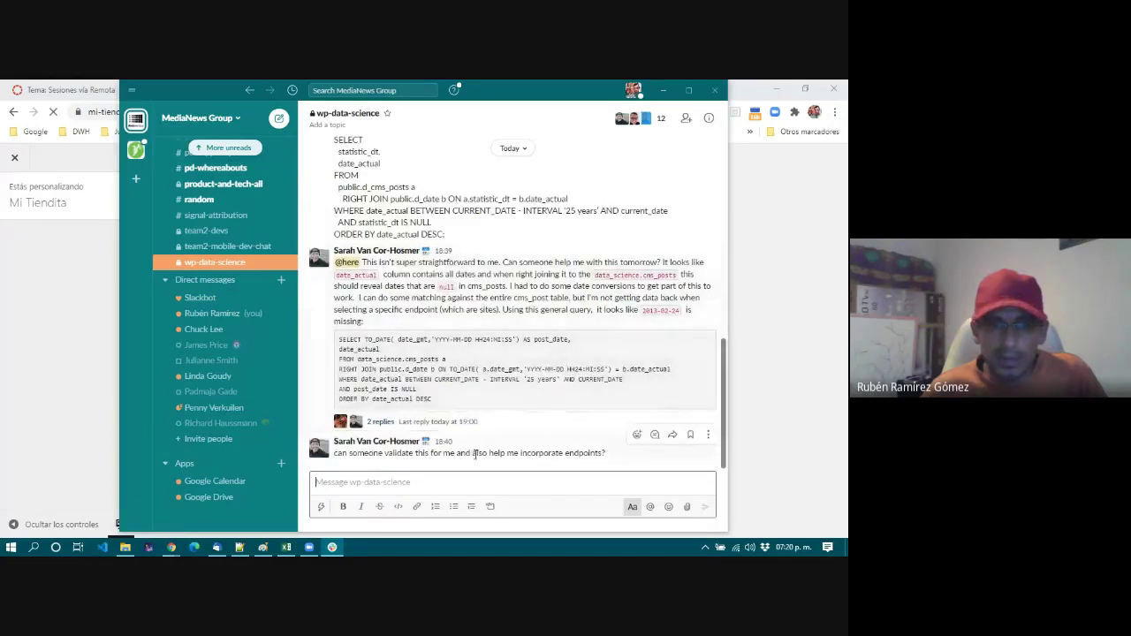
left_click(666, 95)
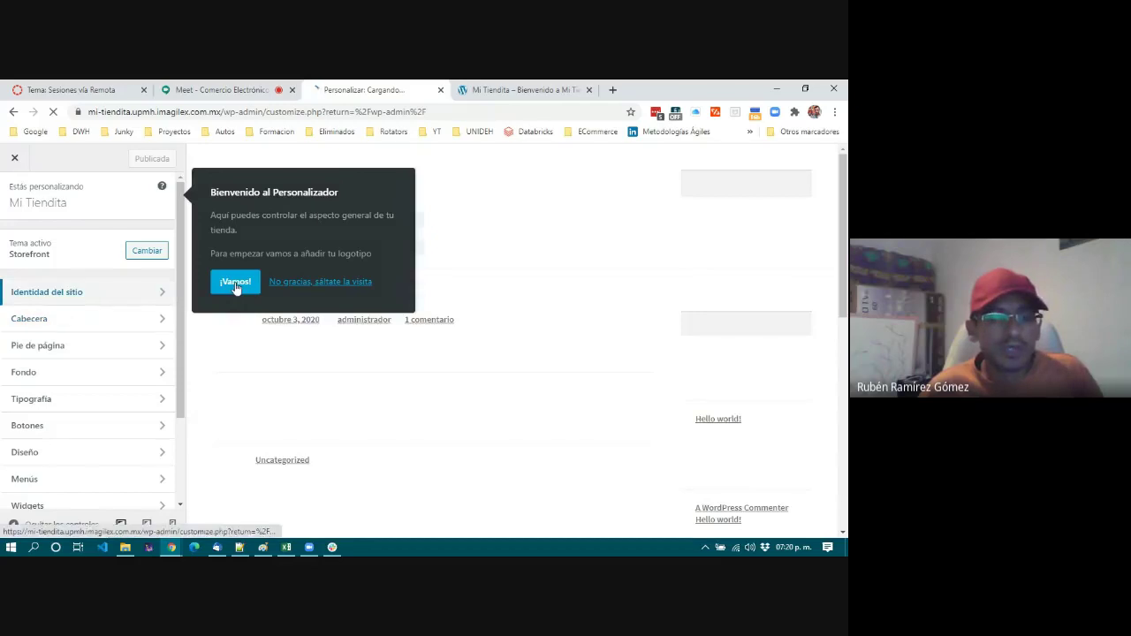
Skip every step of the customizer welcome tour, finish it with Hecho, and scroll the section list.
left_click(235, 285)
left_click(366, 364)
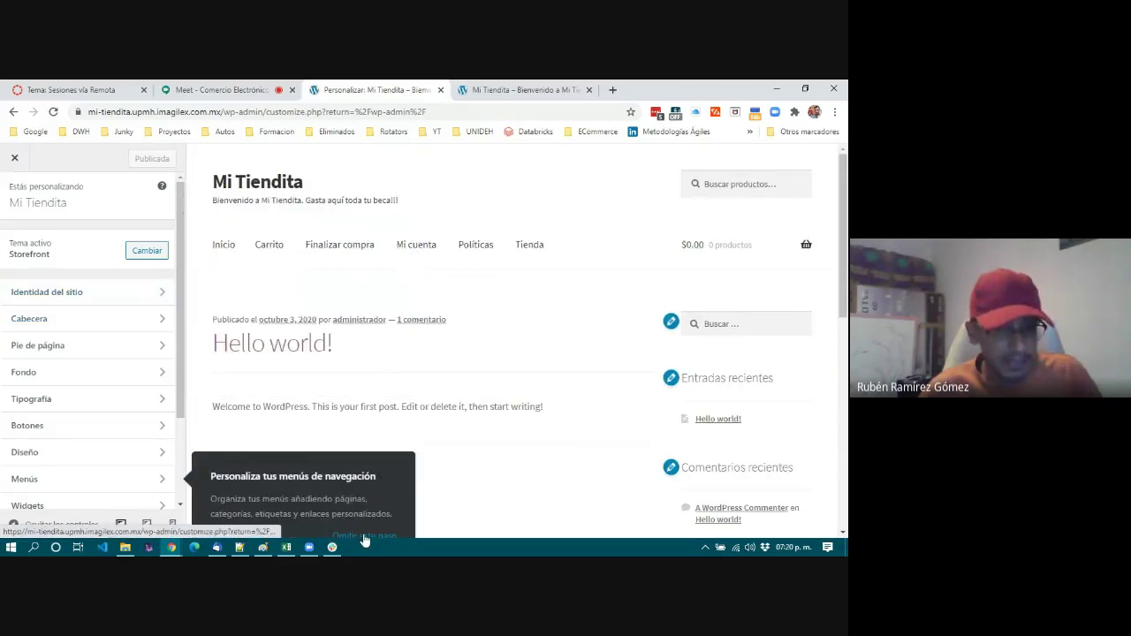
left_click(362, 535)
left_click(372, 500)
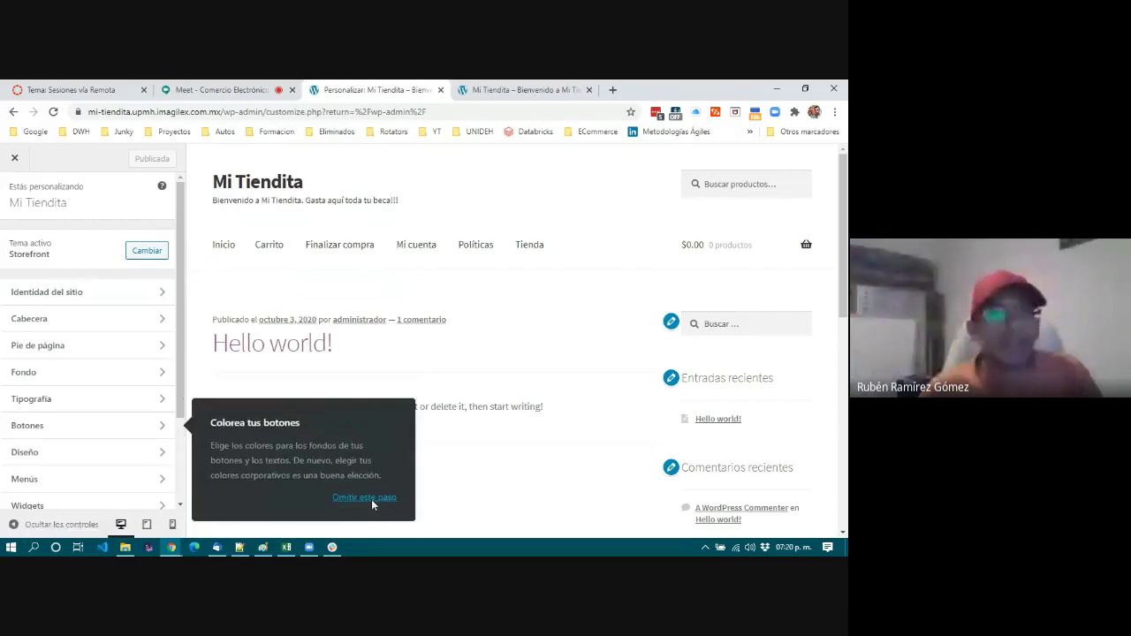
left_click(368, 499)
left_click(248, 253)
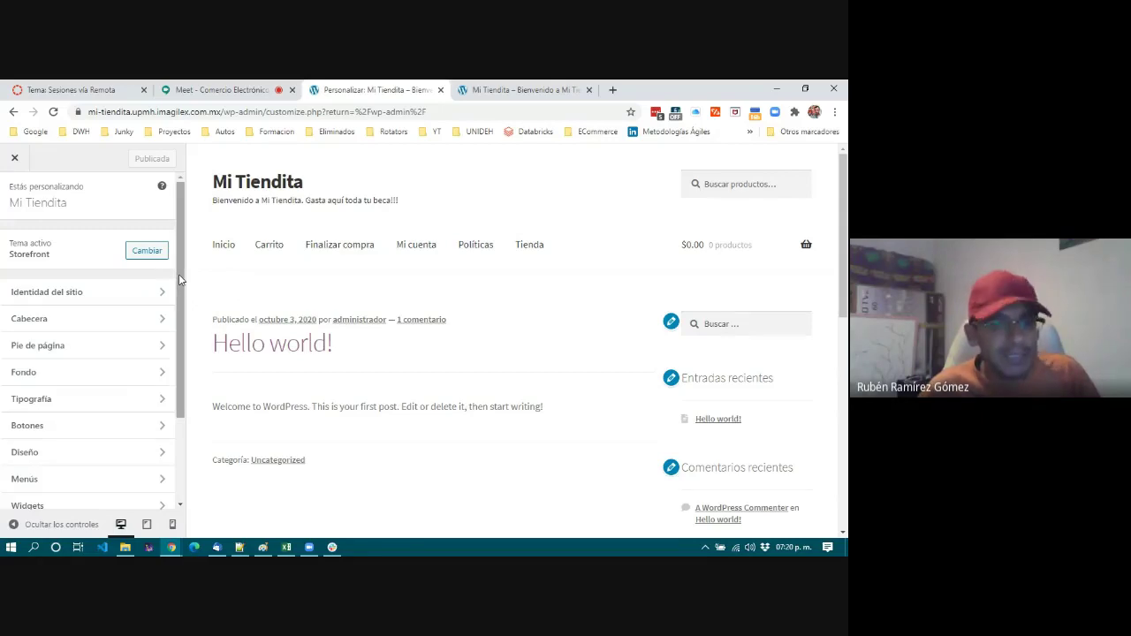
left_click_drag(178, 281, 178, 347)
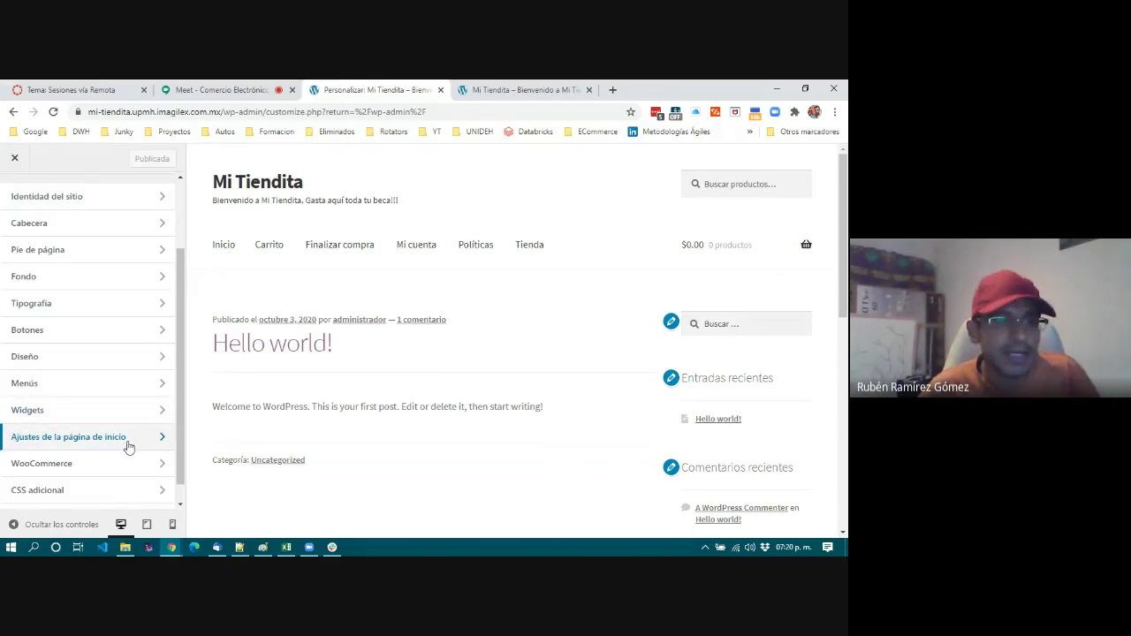
scroll(128, 447, "down", 1)
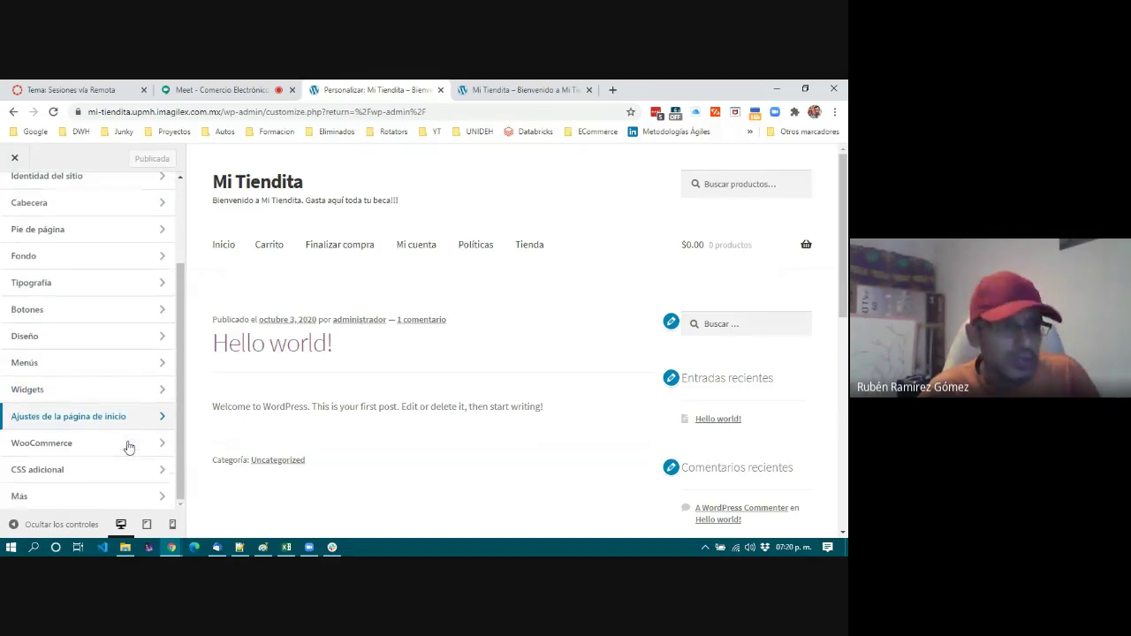
scroll(128, 447, "up", 3)
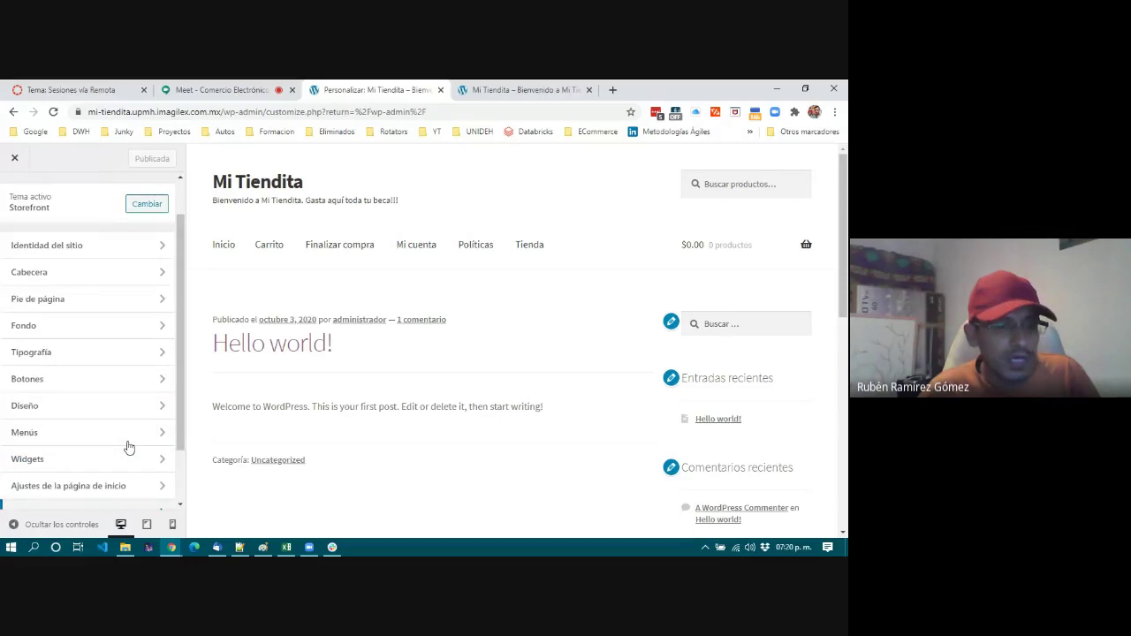
scroll(44, 462, "up", 2)
scroll(61, 323, "down", 3)
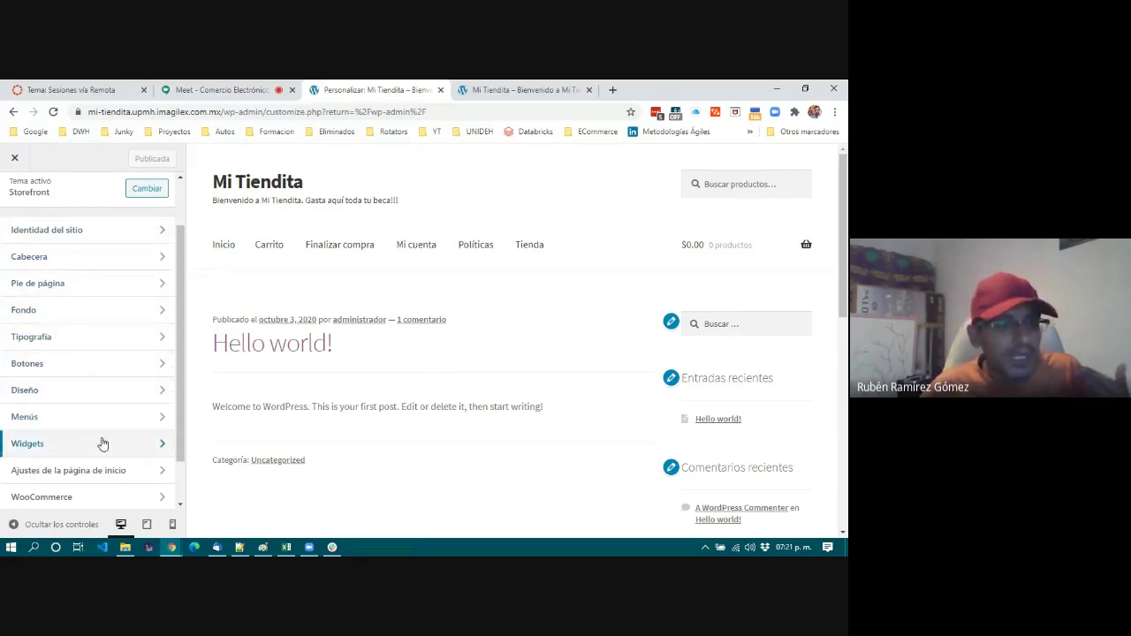
scroll(88, 450, "down", 1)
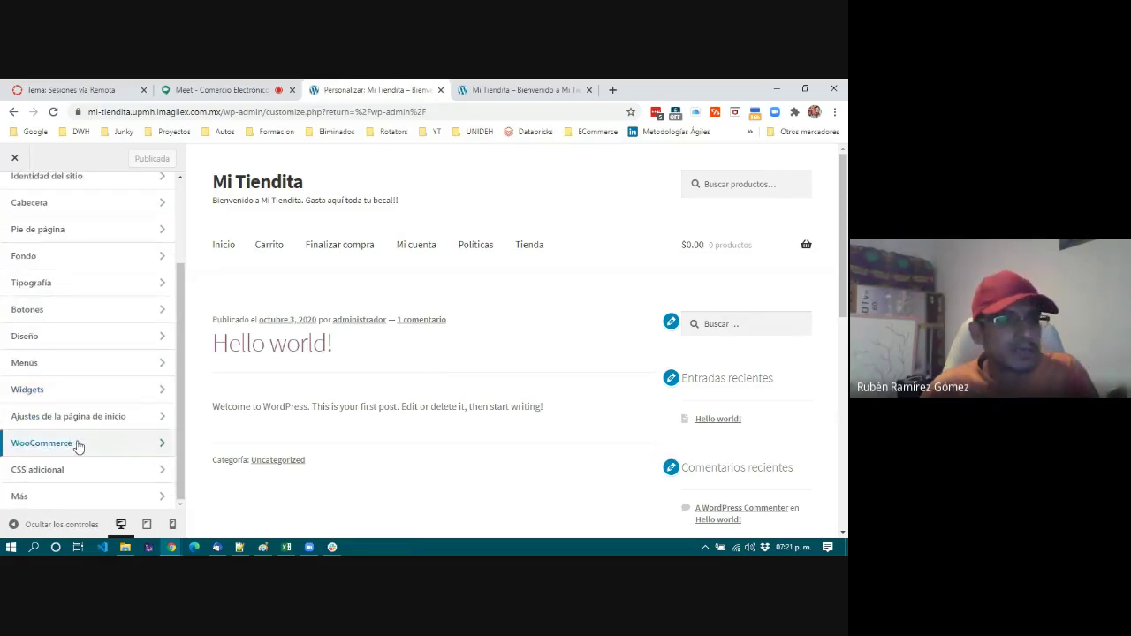
scroll(78, 447, "up", 3)
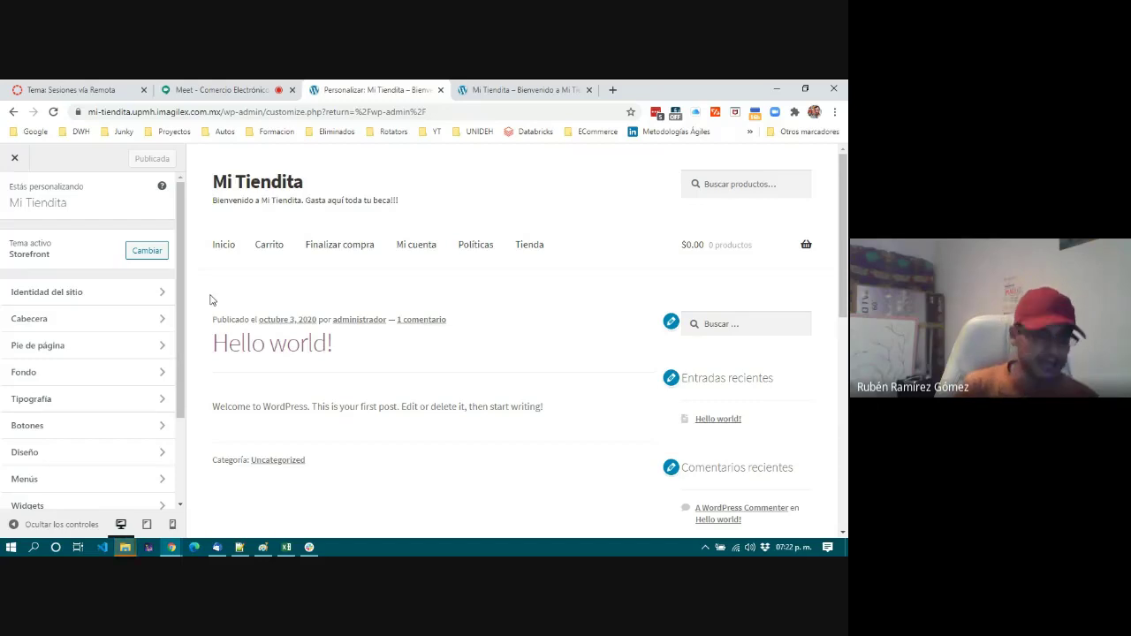
Open Identidad del sitio and select the Mi Tiendita title and tagline texts to review them.
left_click(76, 299)
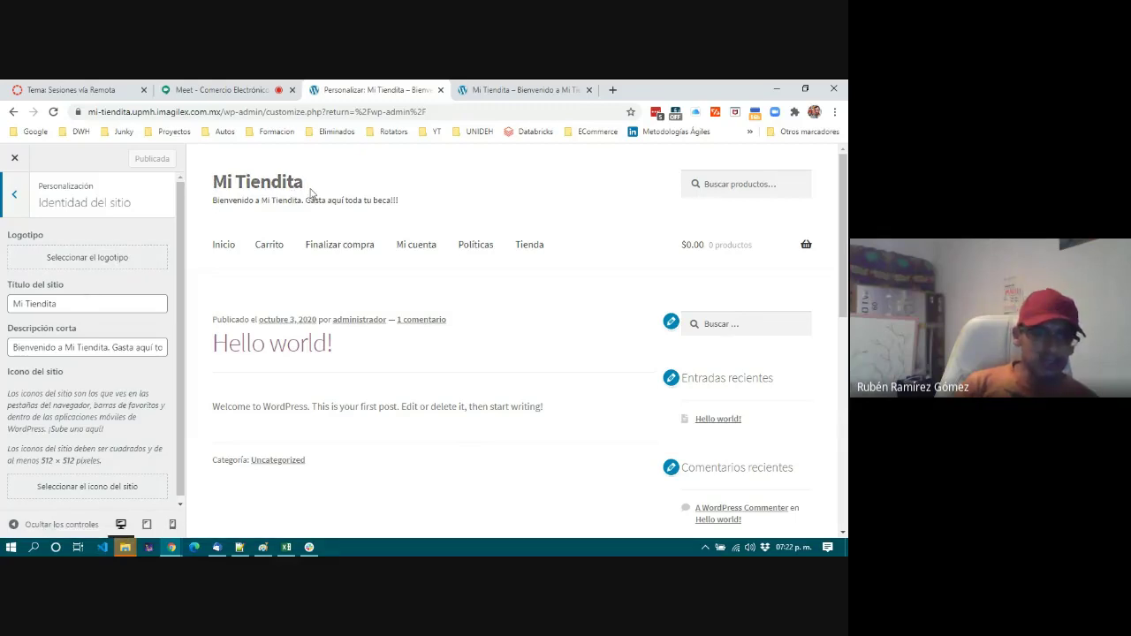
left_click_drag(11, 304, 76, 303)
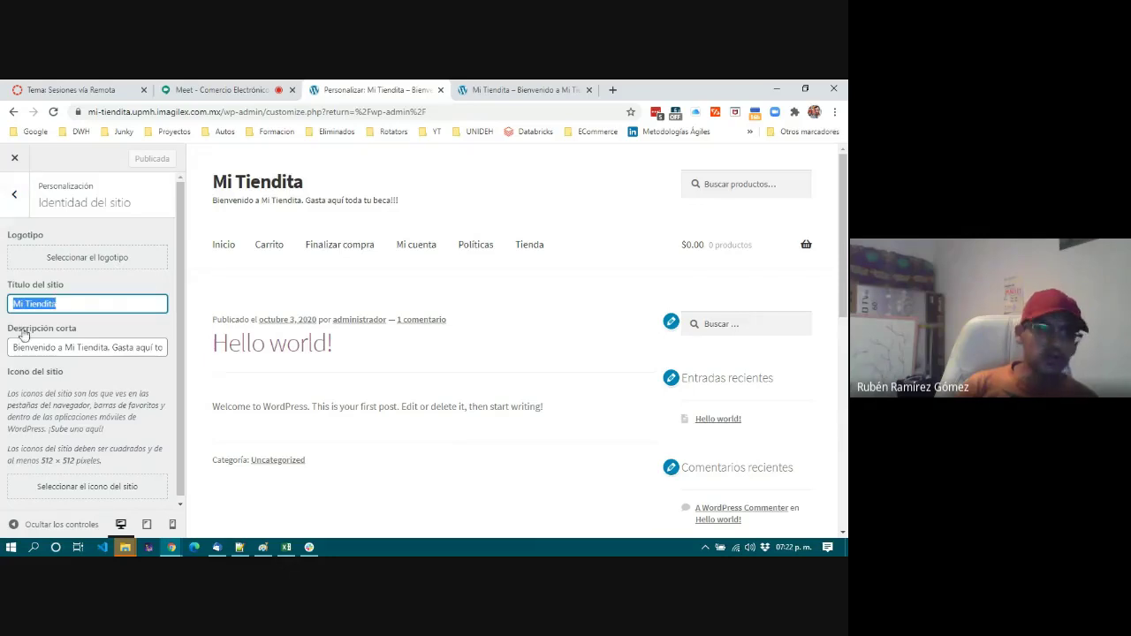
left_click_drag(16, 345, 172, 354)
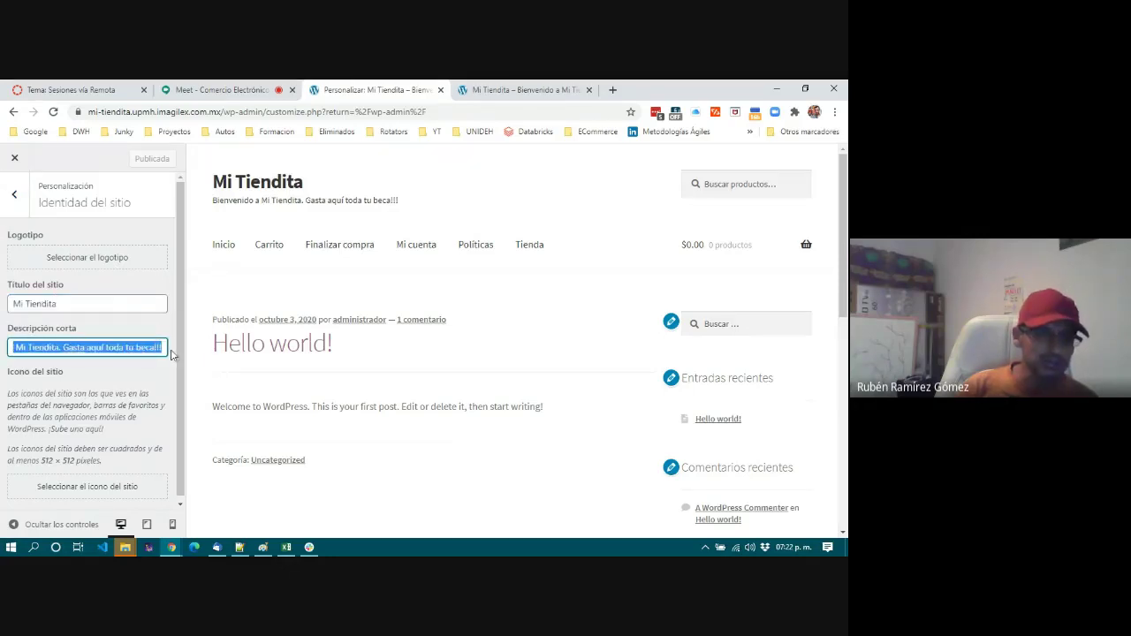
left_click_drag(73, 348, 7, 348)
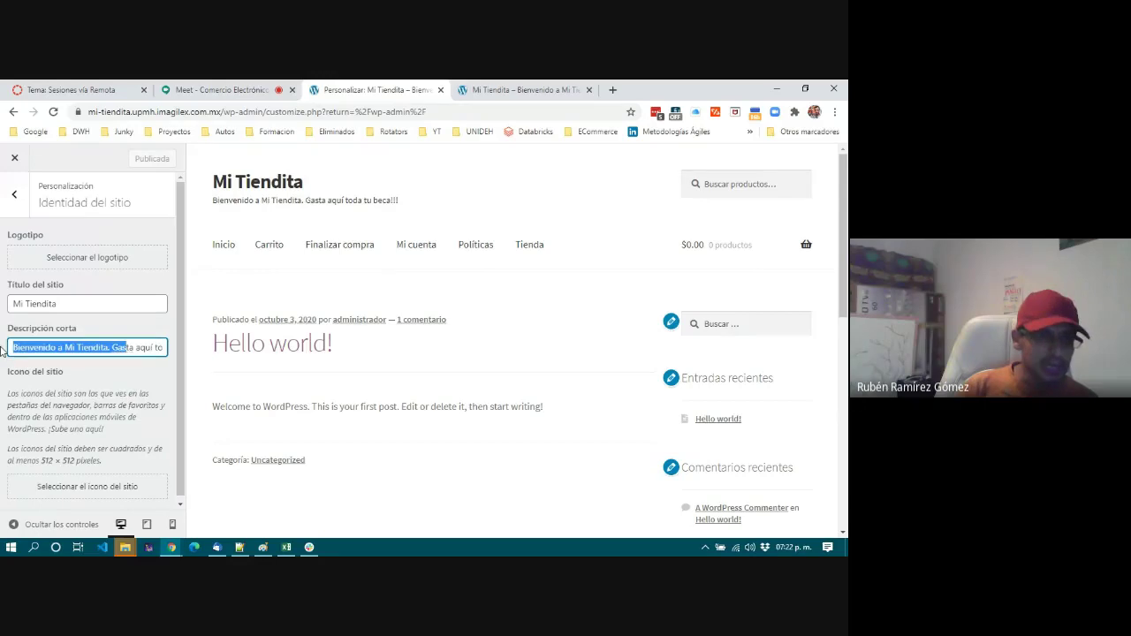
left_click(131, 348)
left_click_drag(121, 348, 189, 351)
left_click(92, 349)
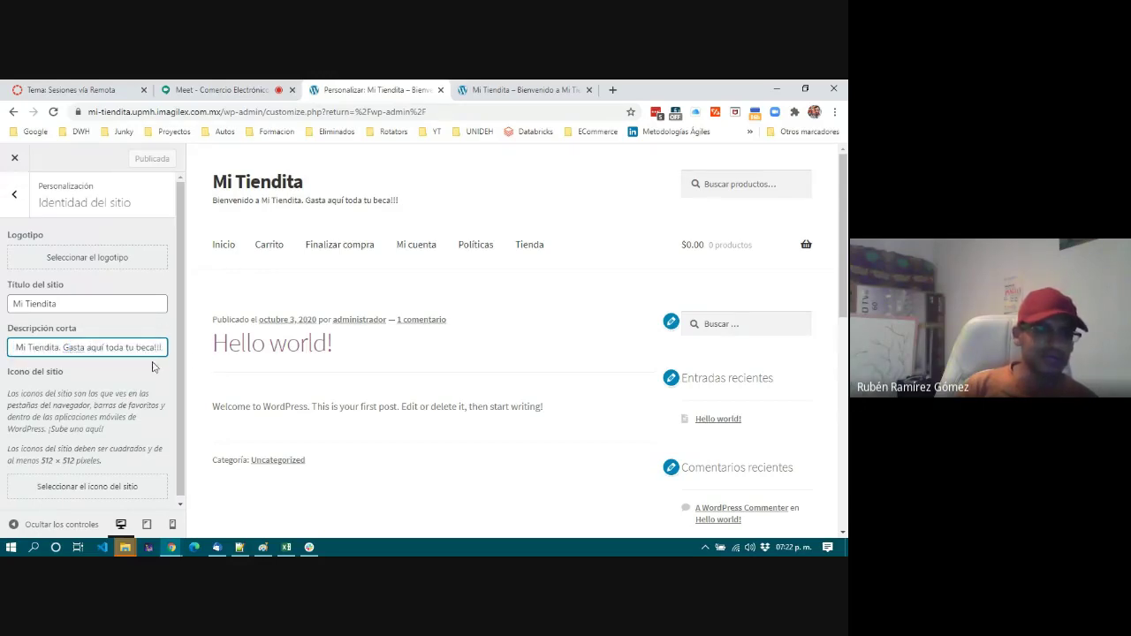
left_click_drag(220, 202, 421, 203)
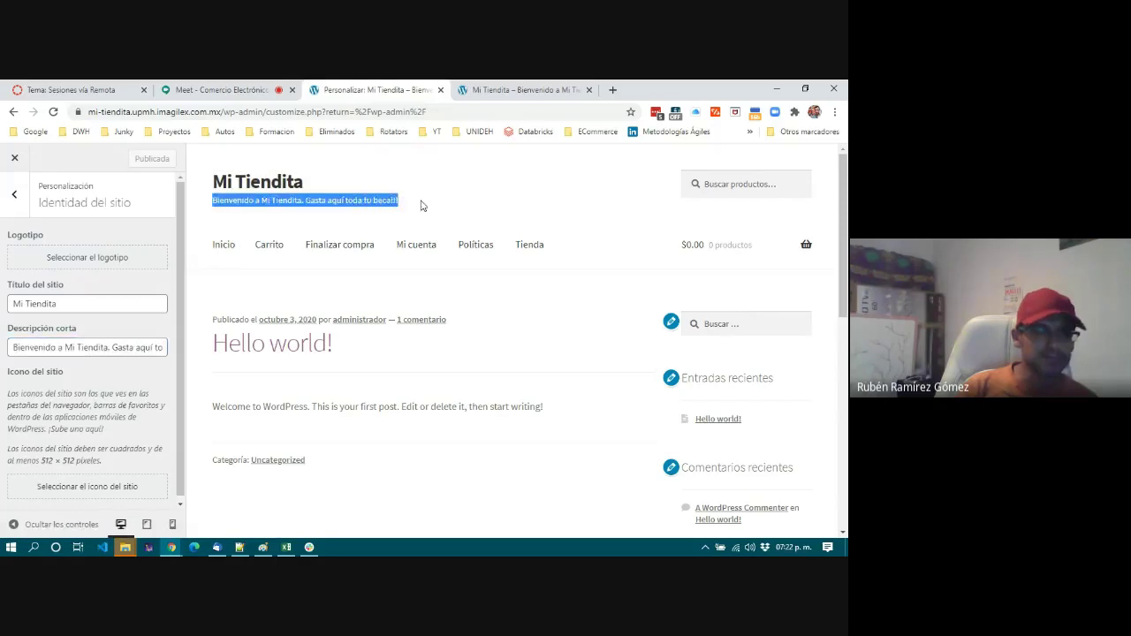
left_click(419, 209)
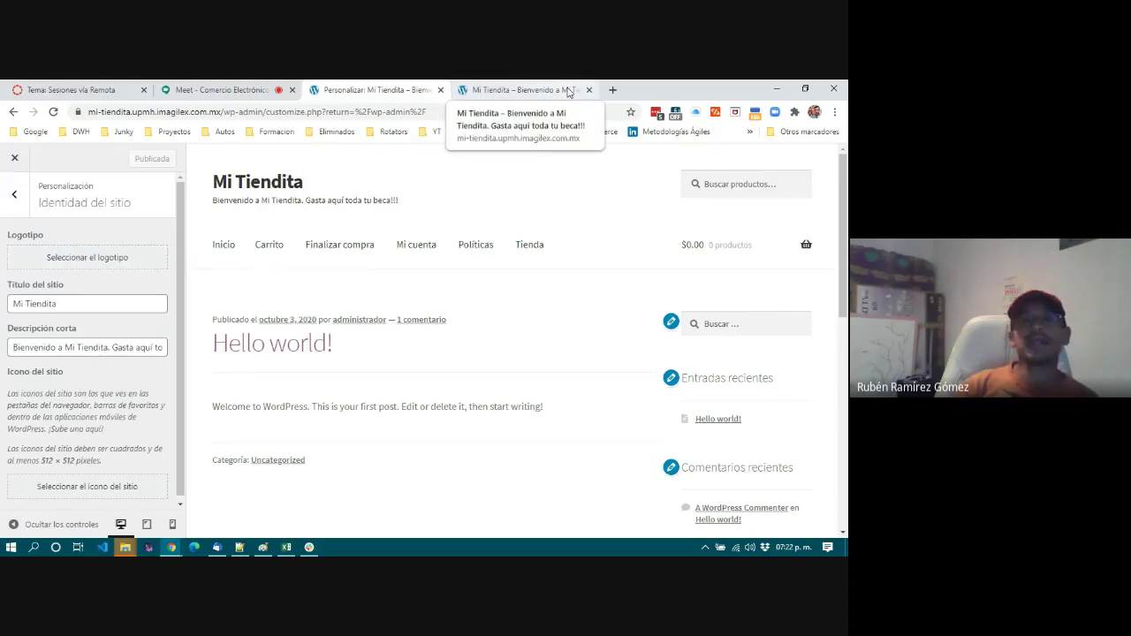
In a new tab, search Google for 'logotipos gratis'.
left_click(614, 90)
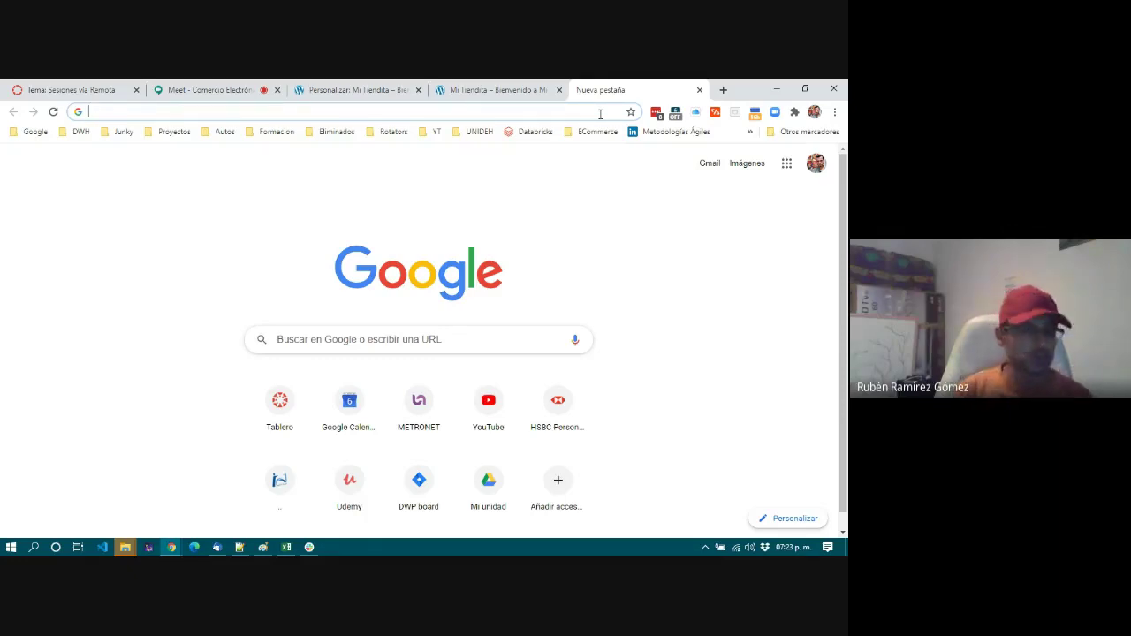
left_click(750, 131)
left_click(363, 343)
type("log")
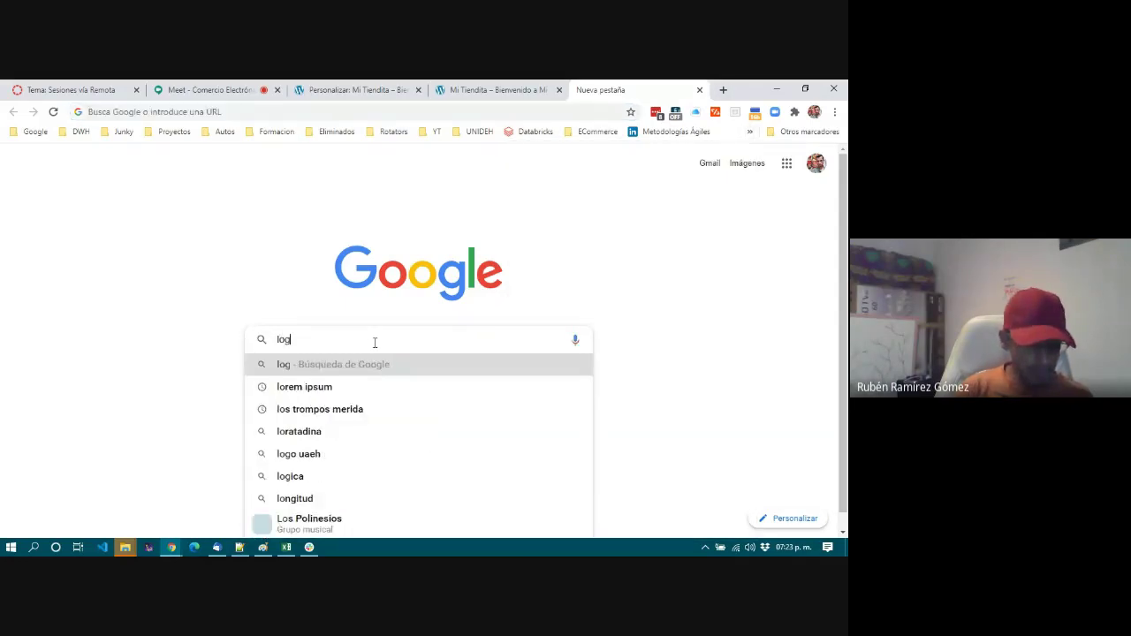
type("otipos gratis")
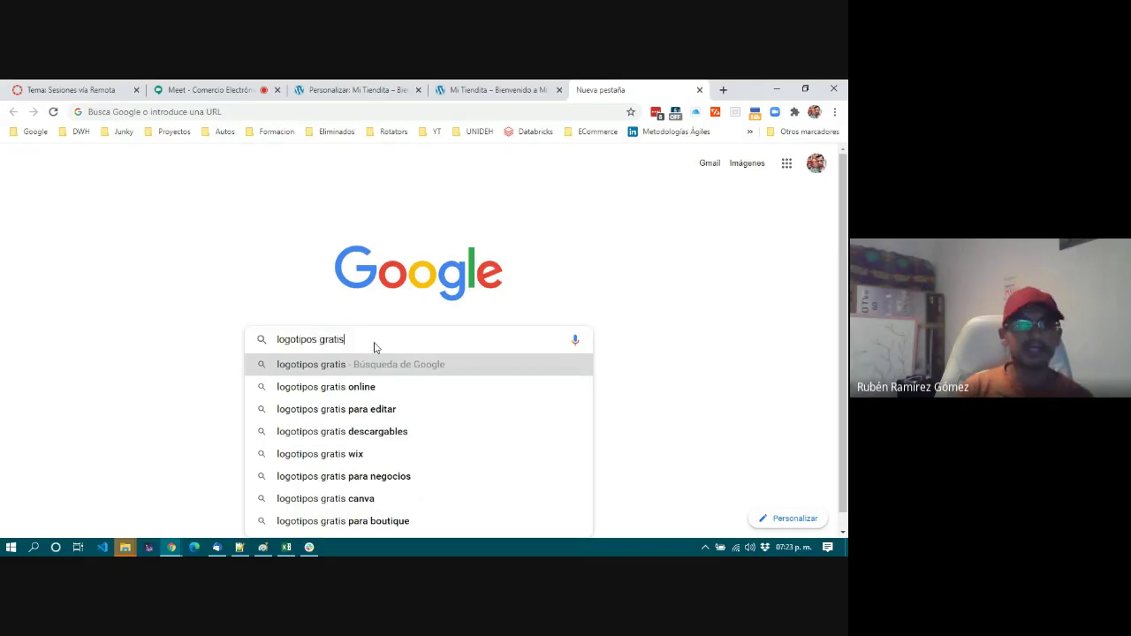
key("Return")
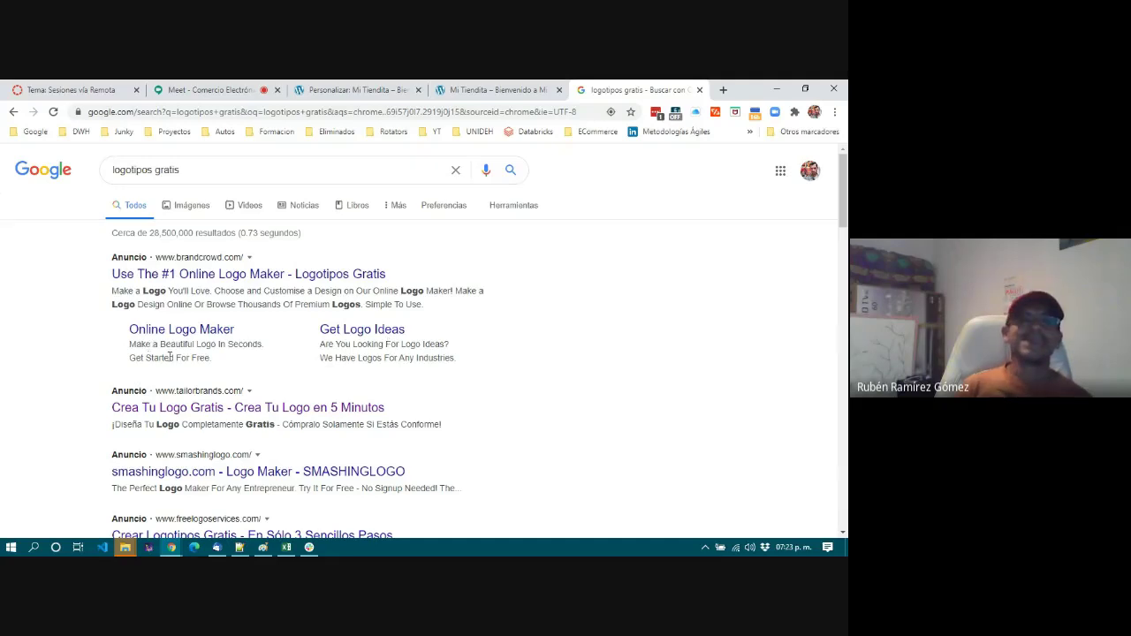
Open the BrandCrowd online logo maker result.
scroll(170, 357, "down", 5)
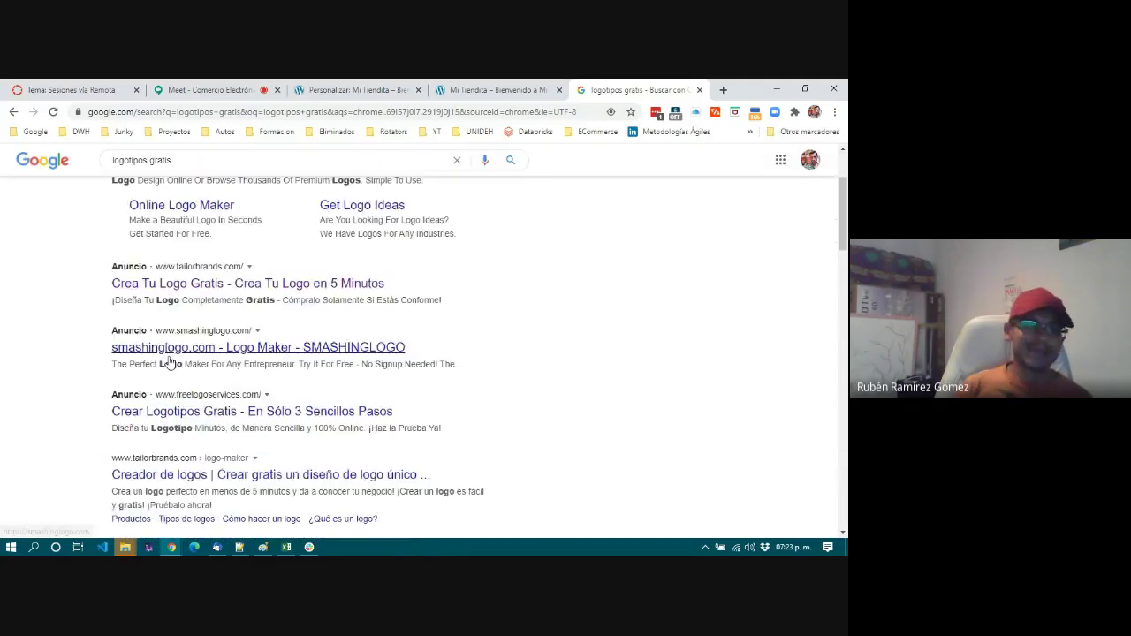
scroll(169, 357, "down", 1)
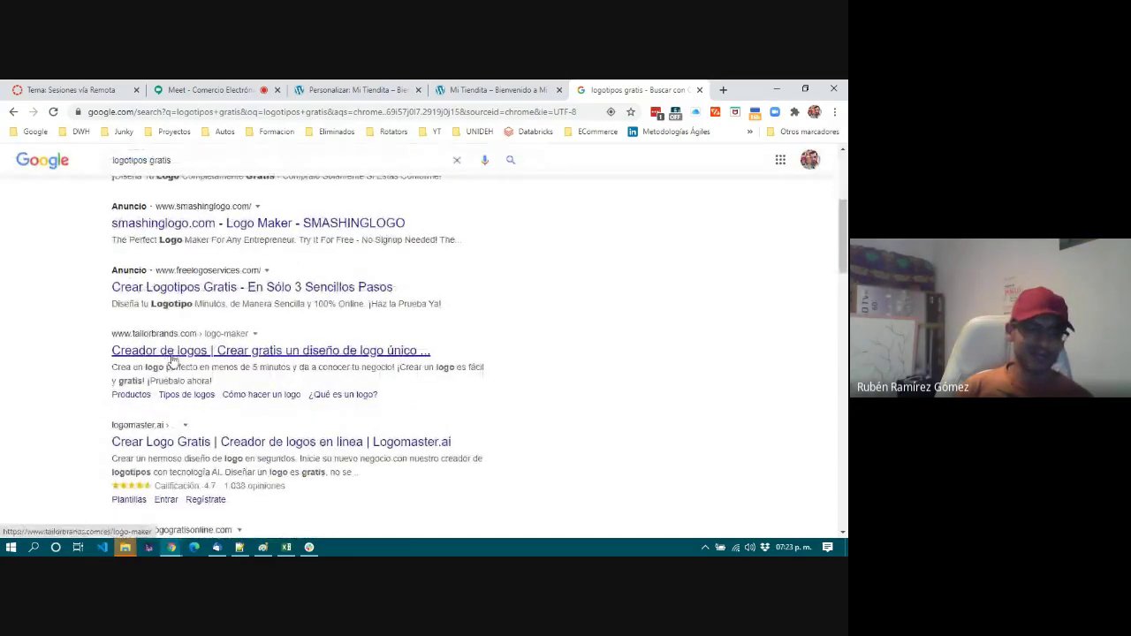
scroll(296, 356, "up", 5)
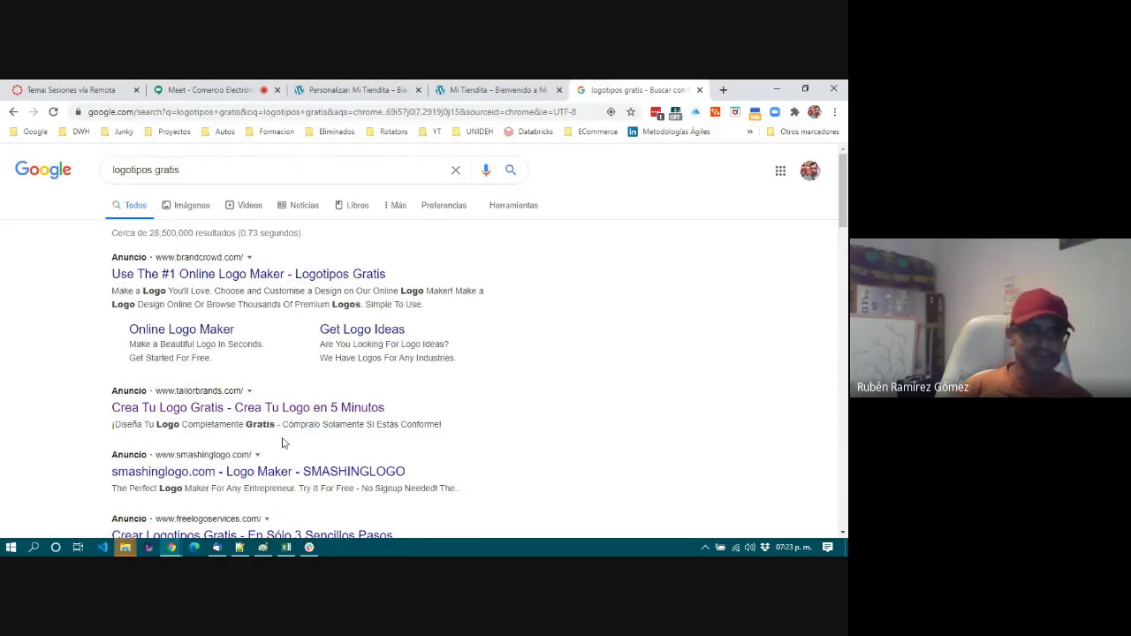
left_click(291, 277)
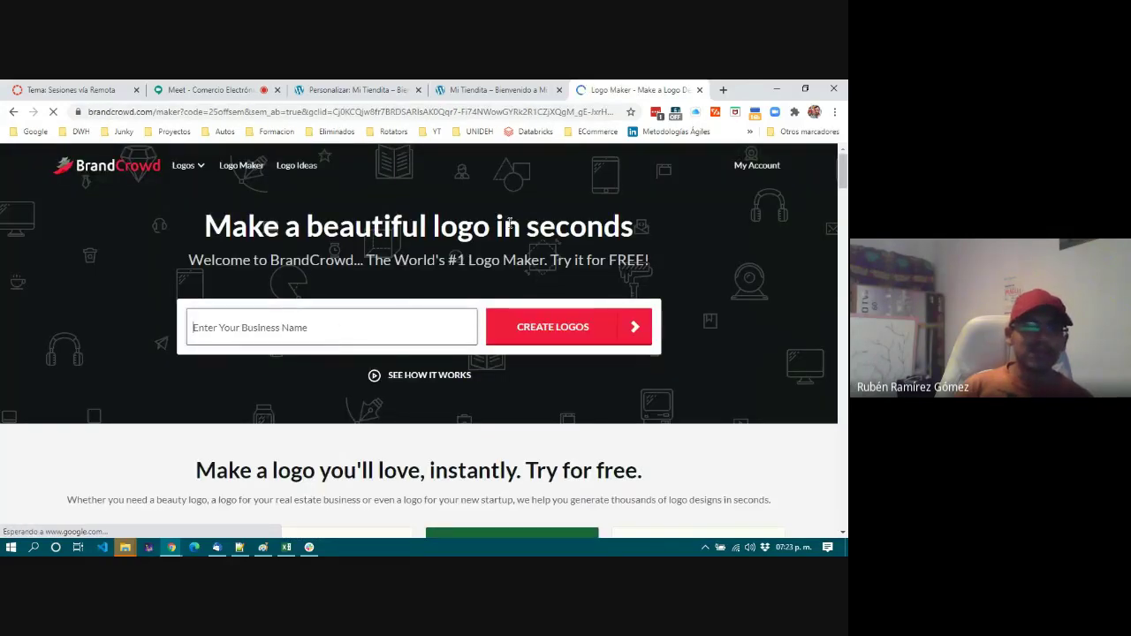
Generate BrandCrowd logos for the business name 'Mi Tiendita'.
left_click(390, 322)
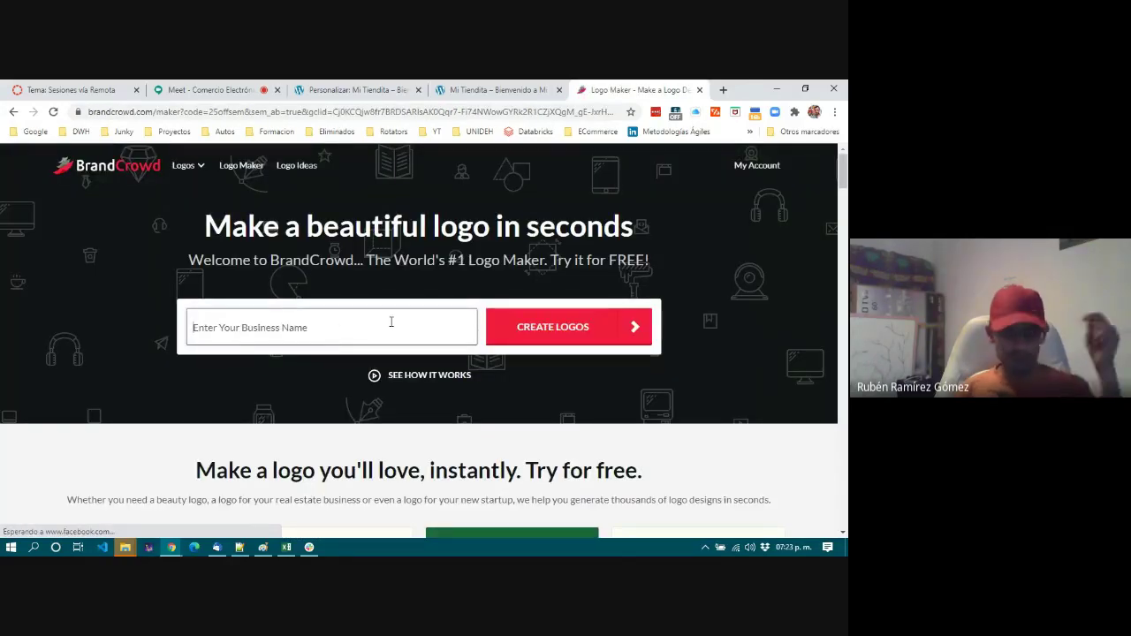
type("Mi Tiendi")
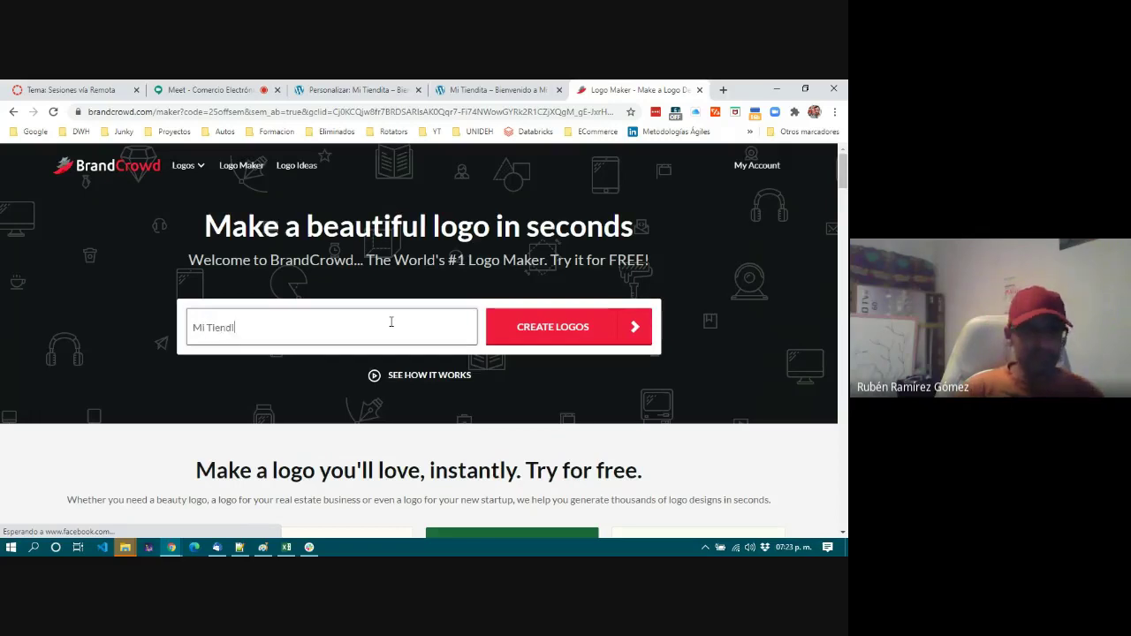
type("ta")
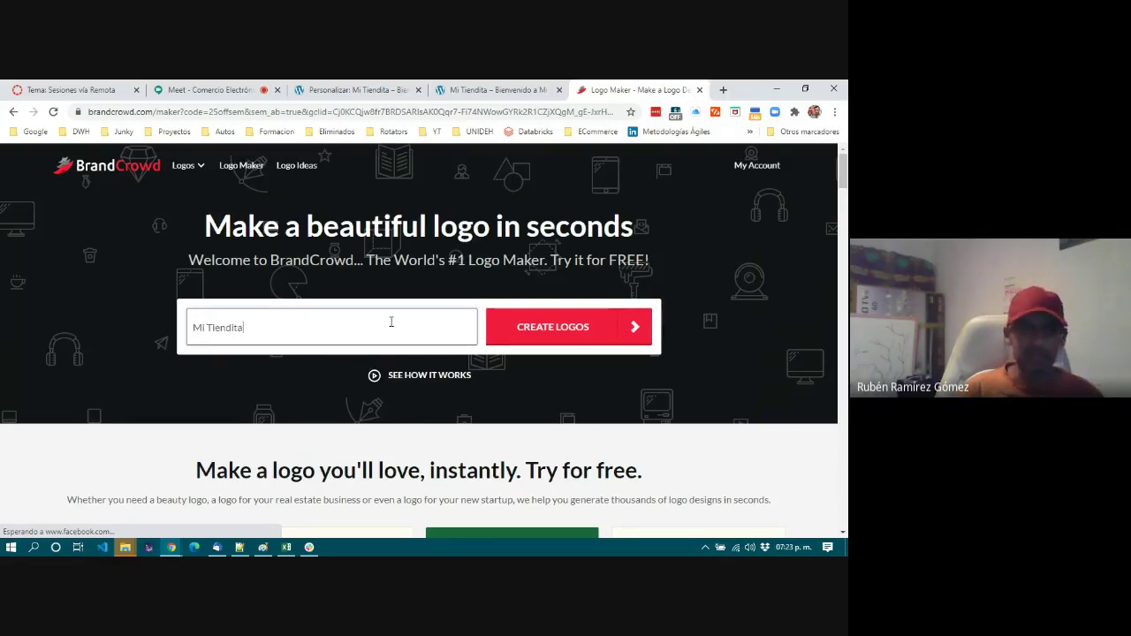
left_click(561, 329)
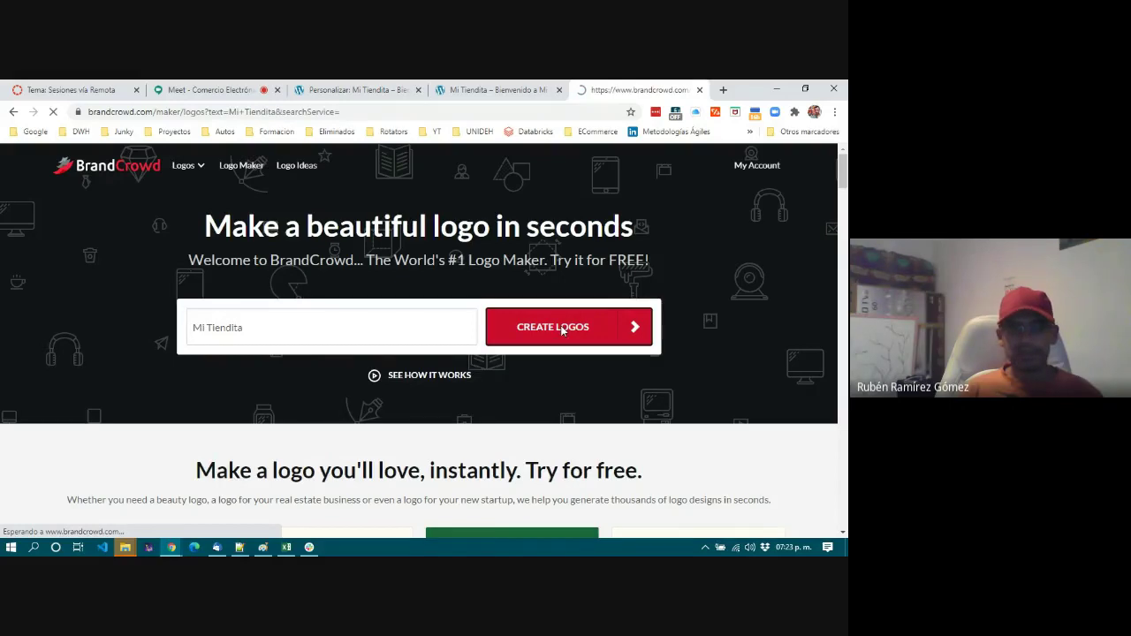
Regenerate the logos with the keyword 'e-commerce'.
scroll(257, 401, "down", 2)
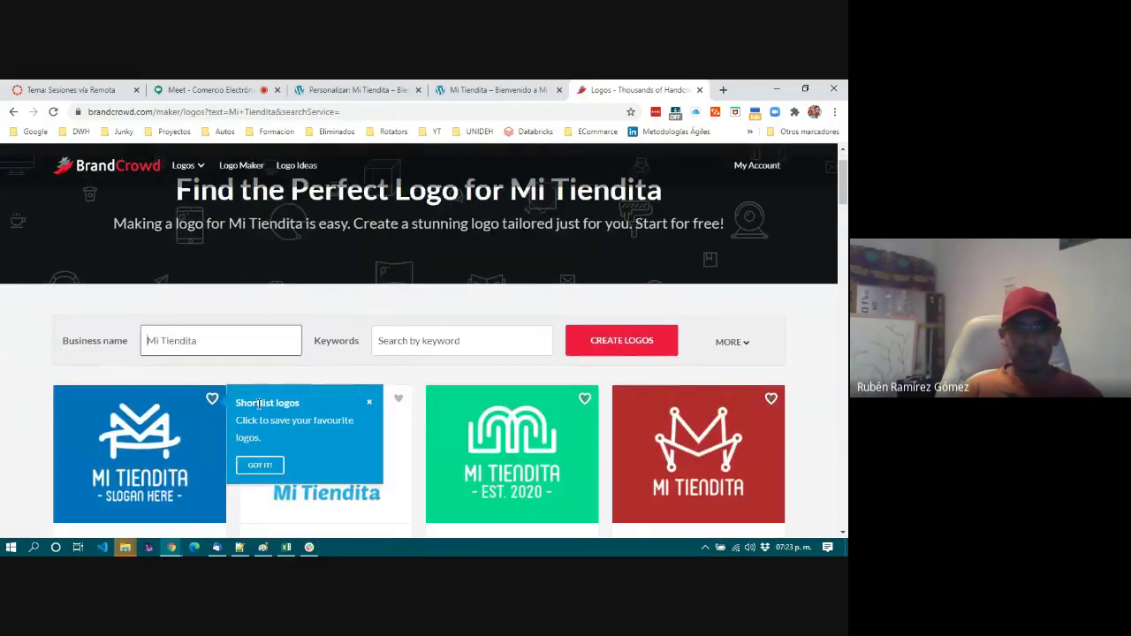
left_click(477, 278)
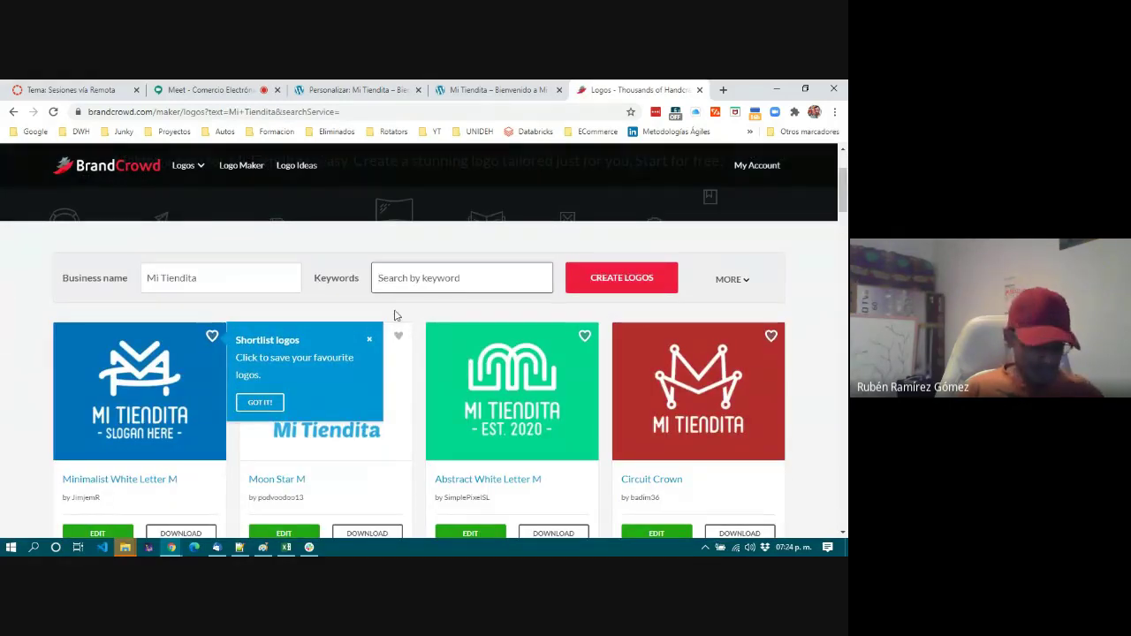
type("e-comerce")
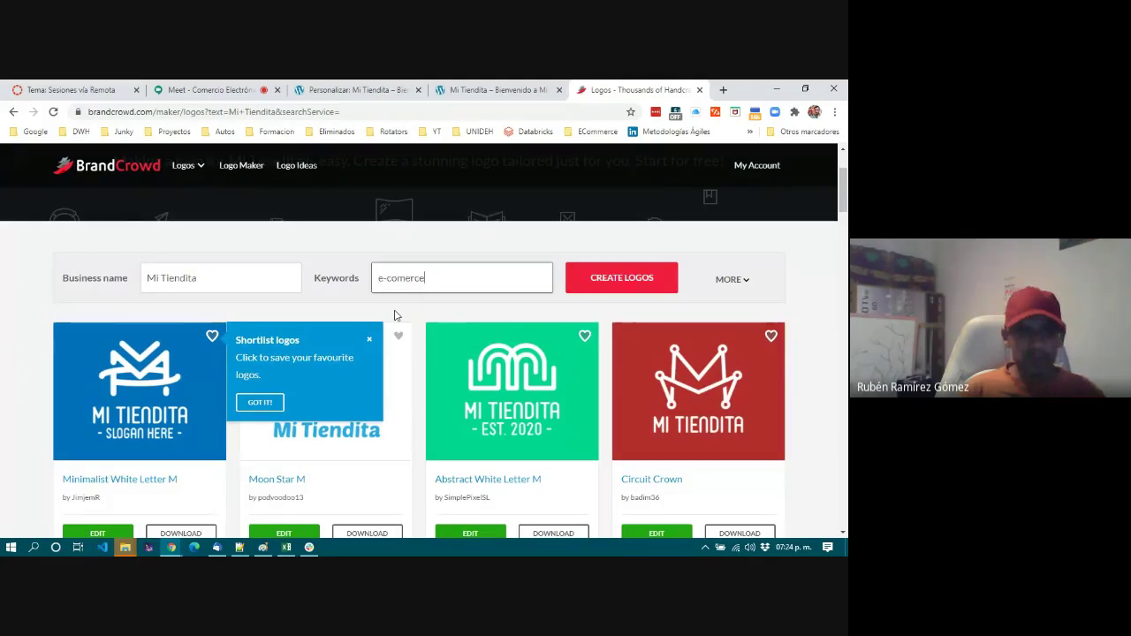
key("BackSpace")
key("BackSpace")
type("merce,")
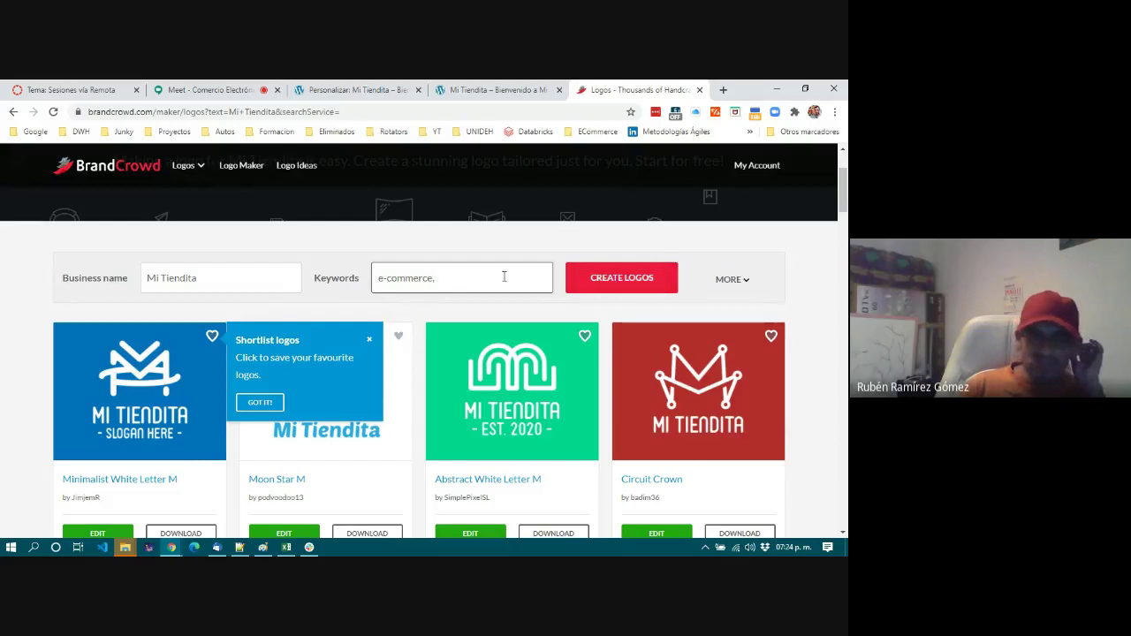
left_click(661, 279)
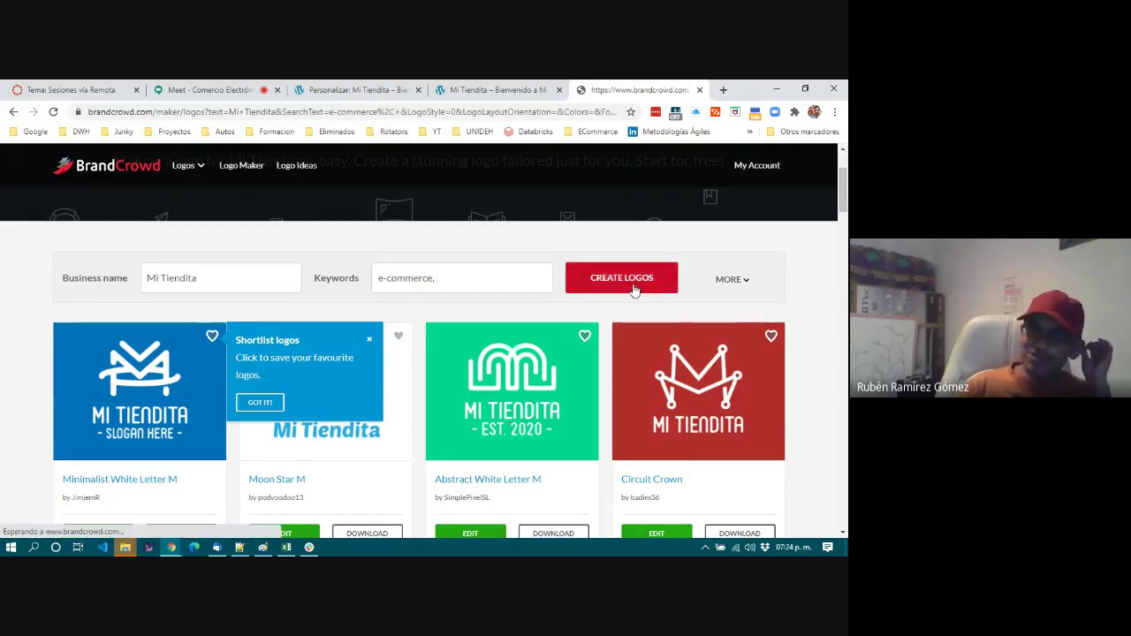
scroll(530, 310, "down", 2)
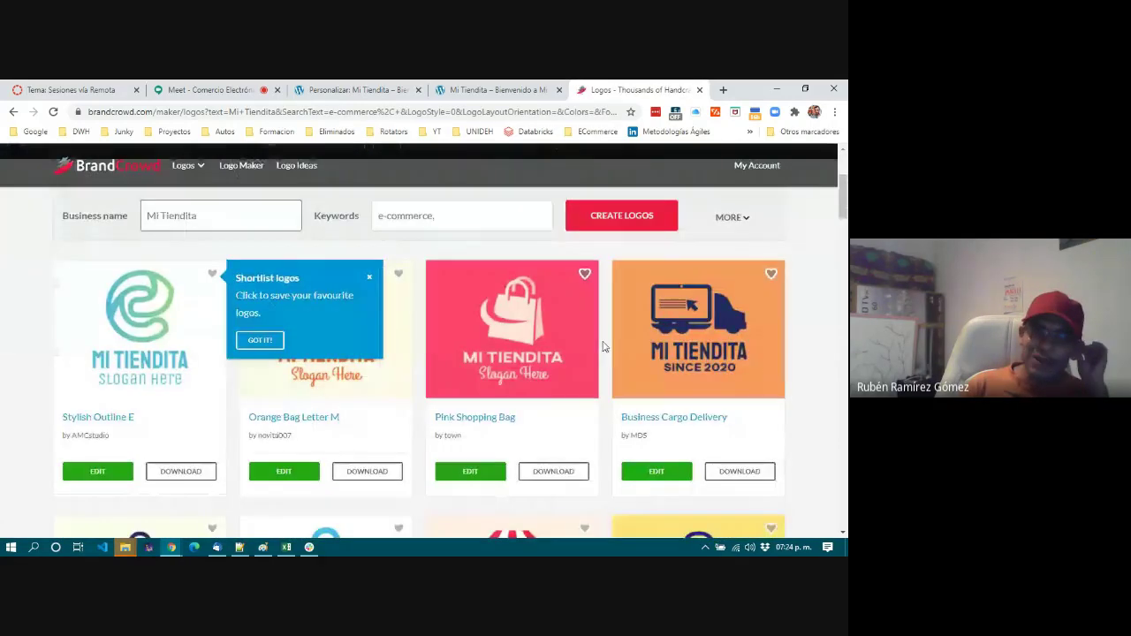
left_click(370, 278)
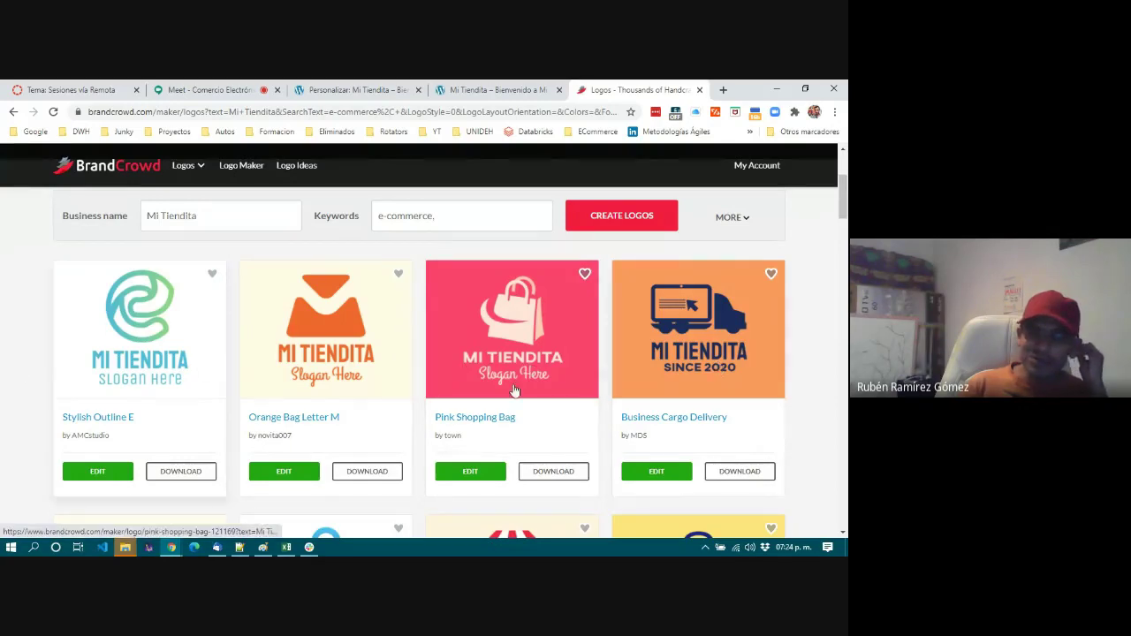
scroll(551, 395, "down", 1)
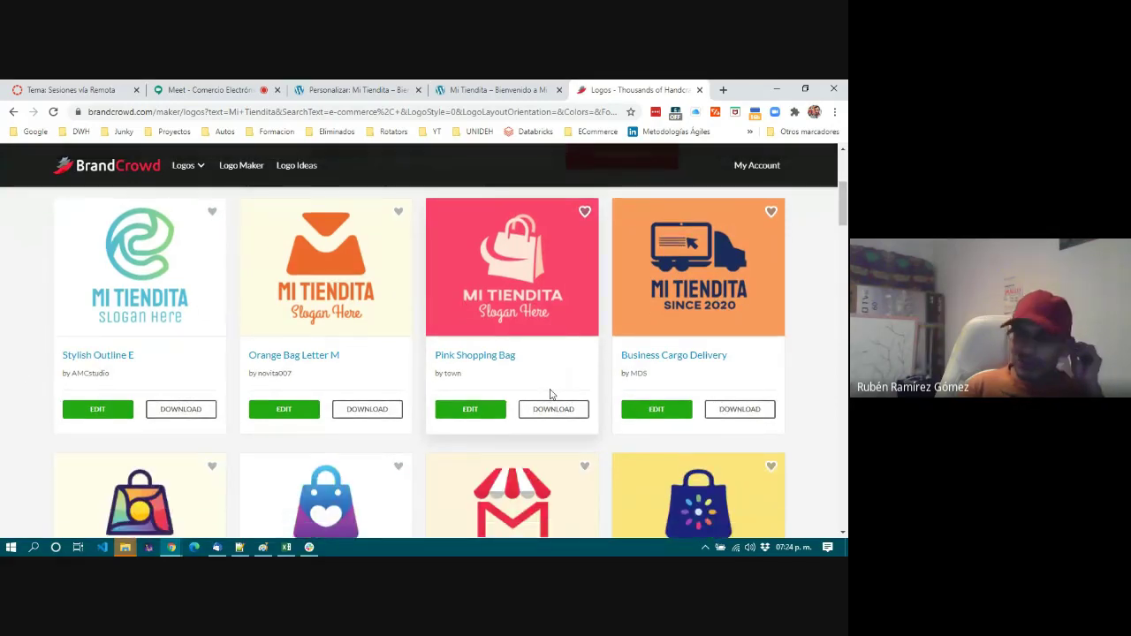
scroll(551, 395, "down", 3)
scroll(550, 393, "down", 5)
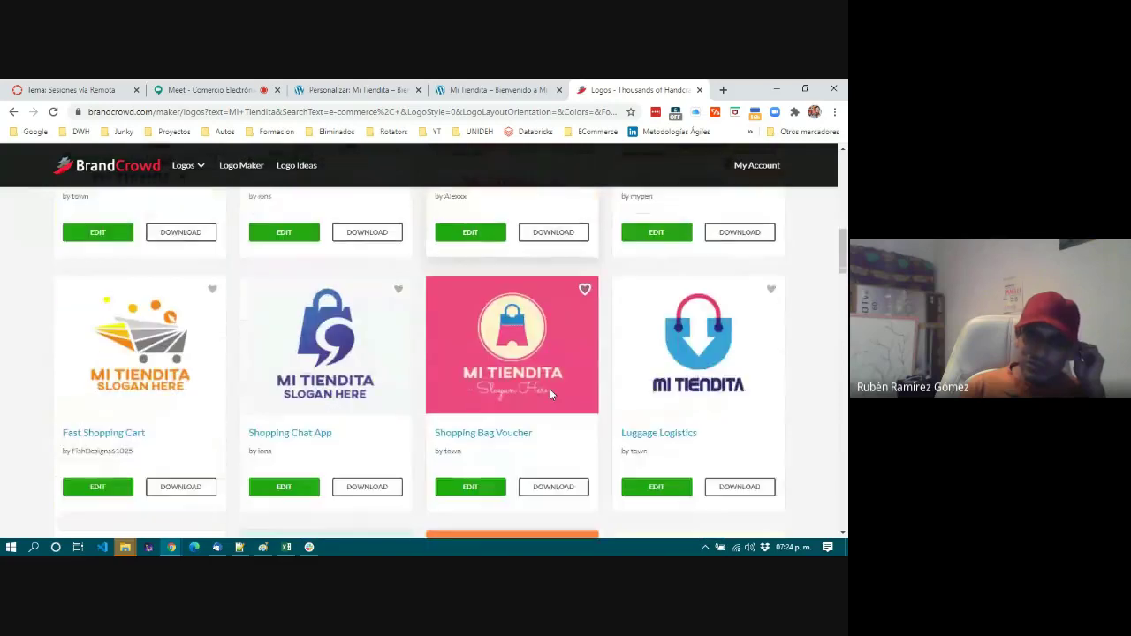
scroll(550, 394, "down", 6)
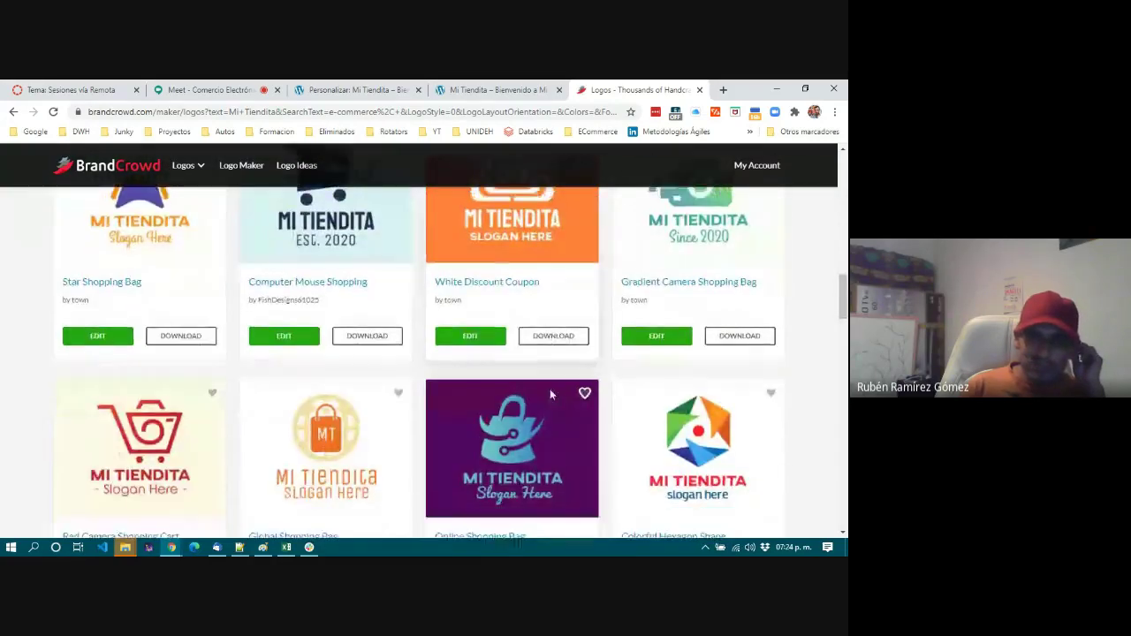
scroll(550, 395, "down", 2)
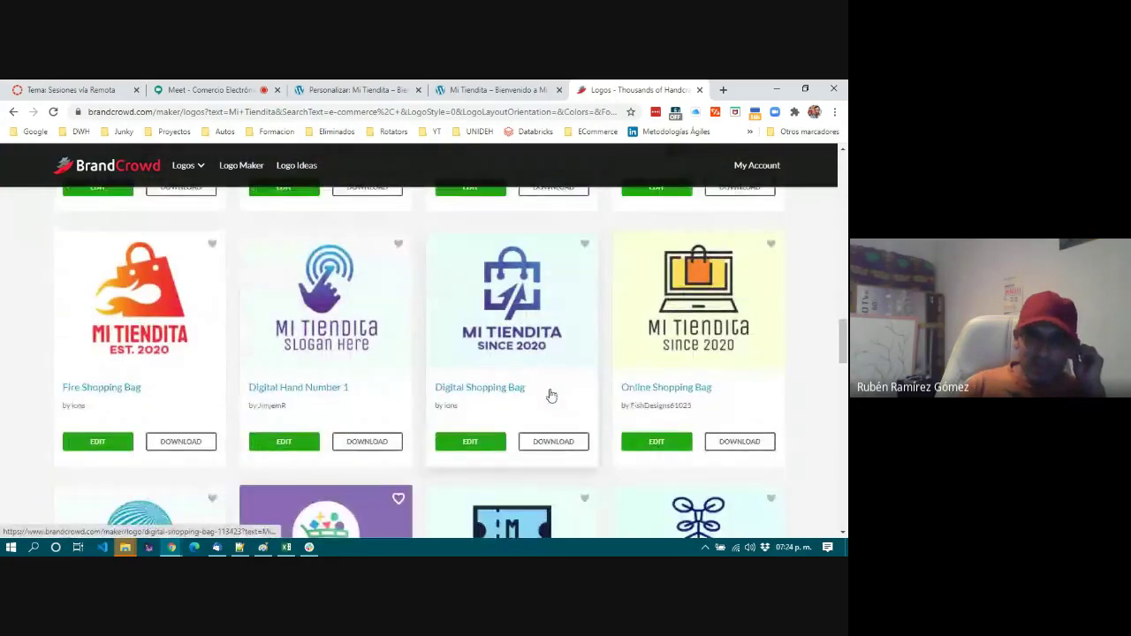
scroll(550, 394, "down", 1)
scroll(550, 395, "down", 1)
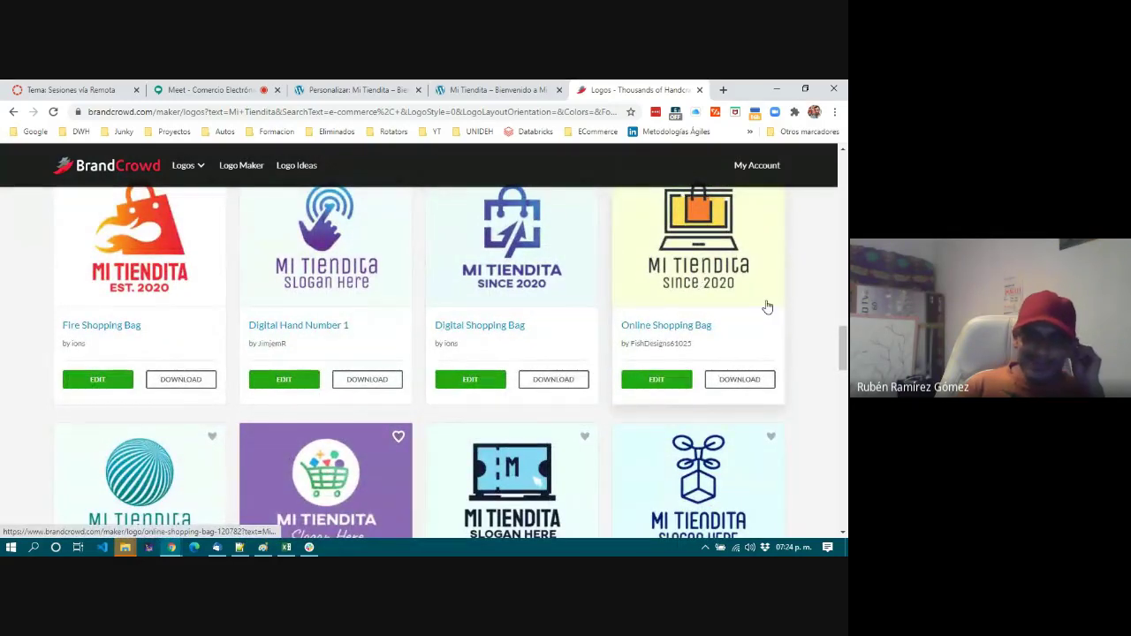
scroll(608, 430, "down", 3)
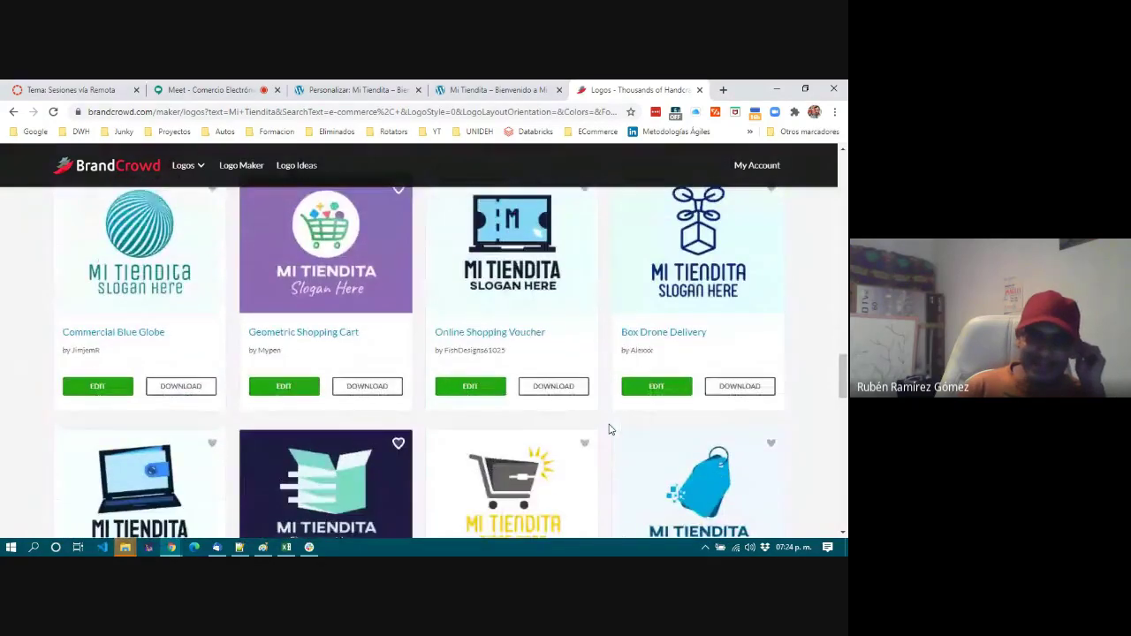
scroll(609, 429, "down", 3)
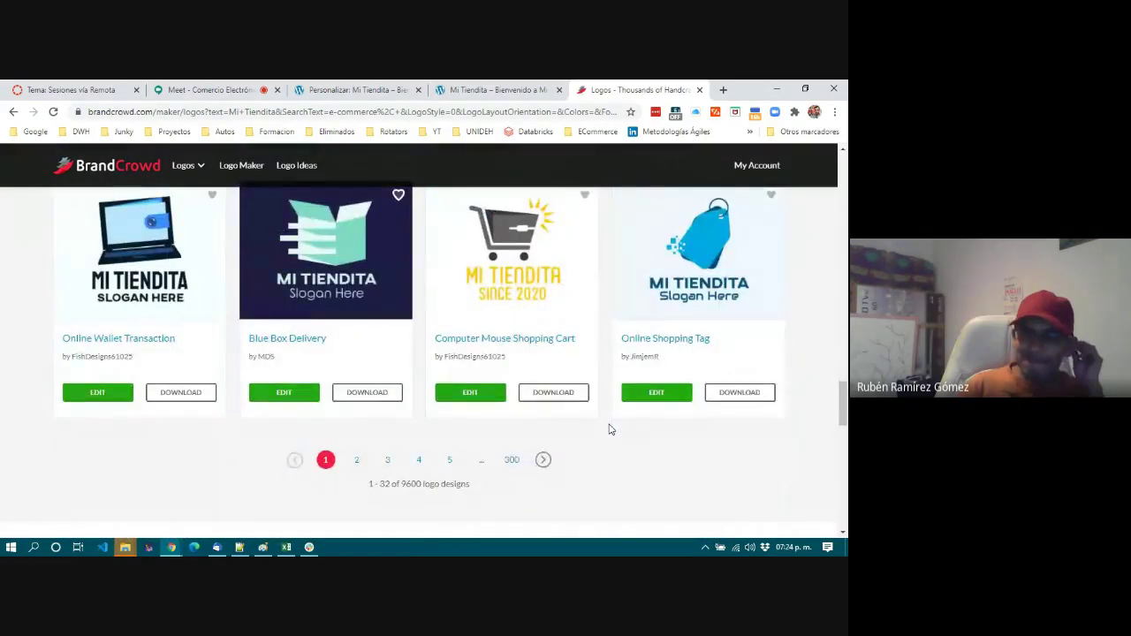
scroll(609, 429, "up", 1)
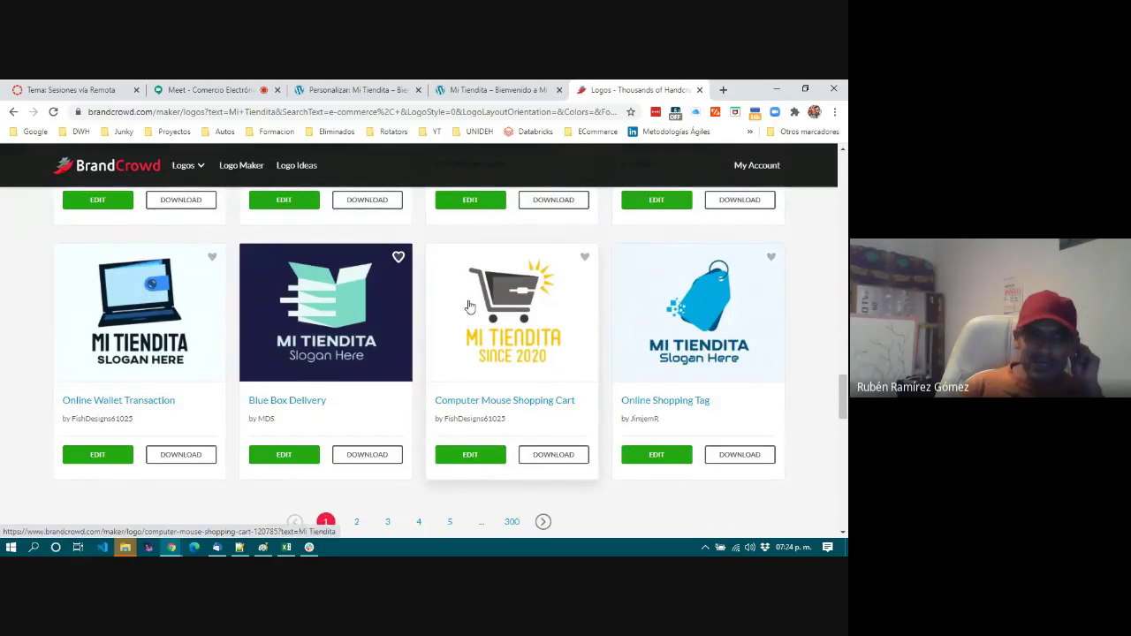
scroll(517, 316, "up", 5)
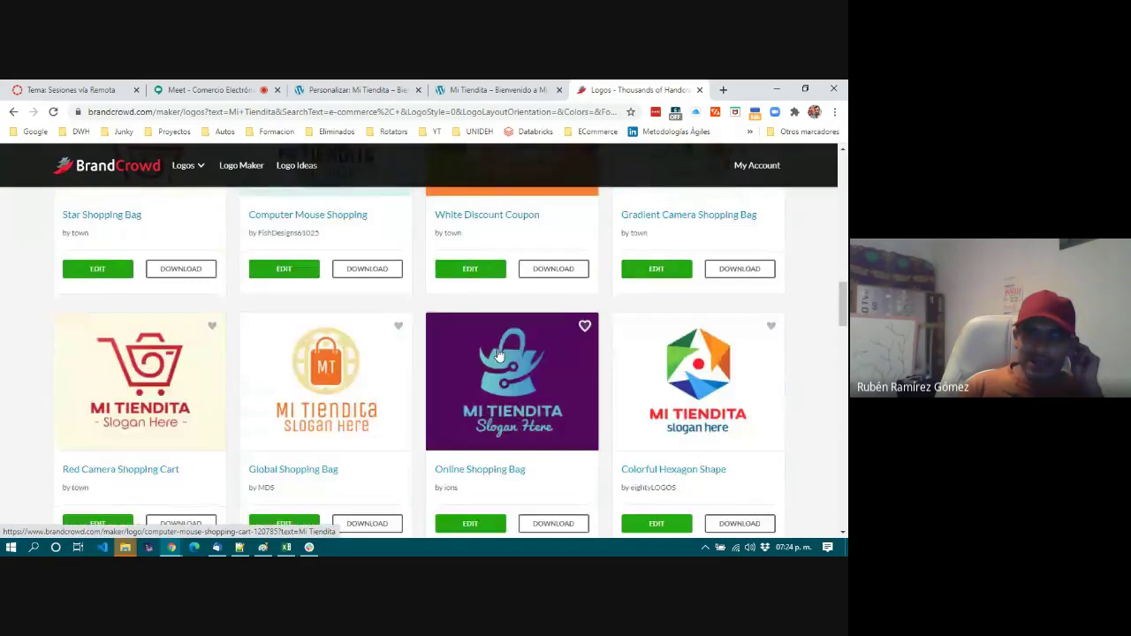
scroll(499, 354, "up", 6)
scroll(500, 353, "down", 3)
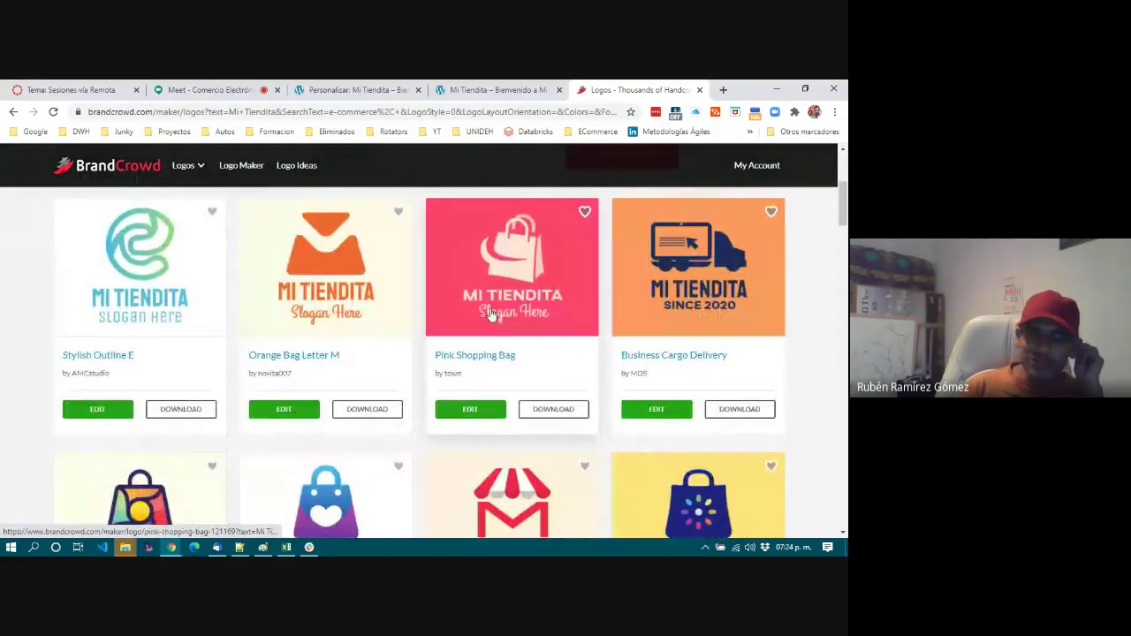
scroll(492, 315, "down", 3)
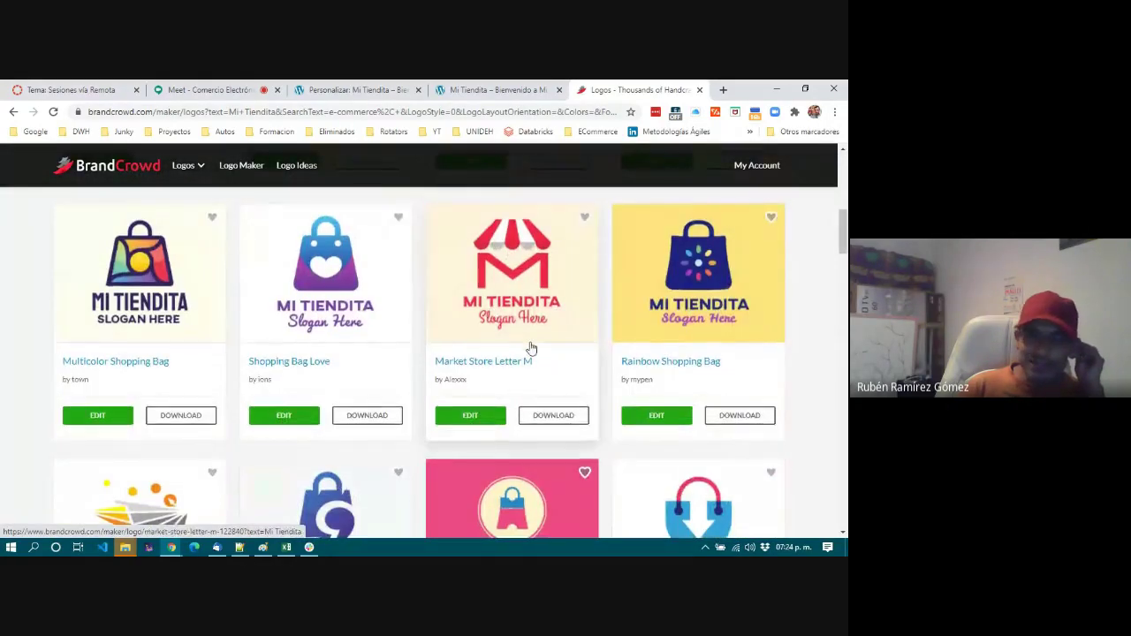
scroll(486, 340, "down", 3)
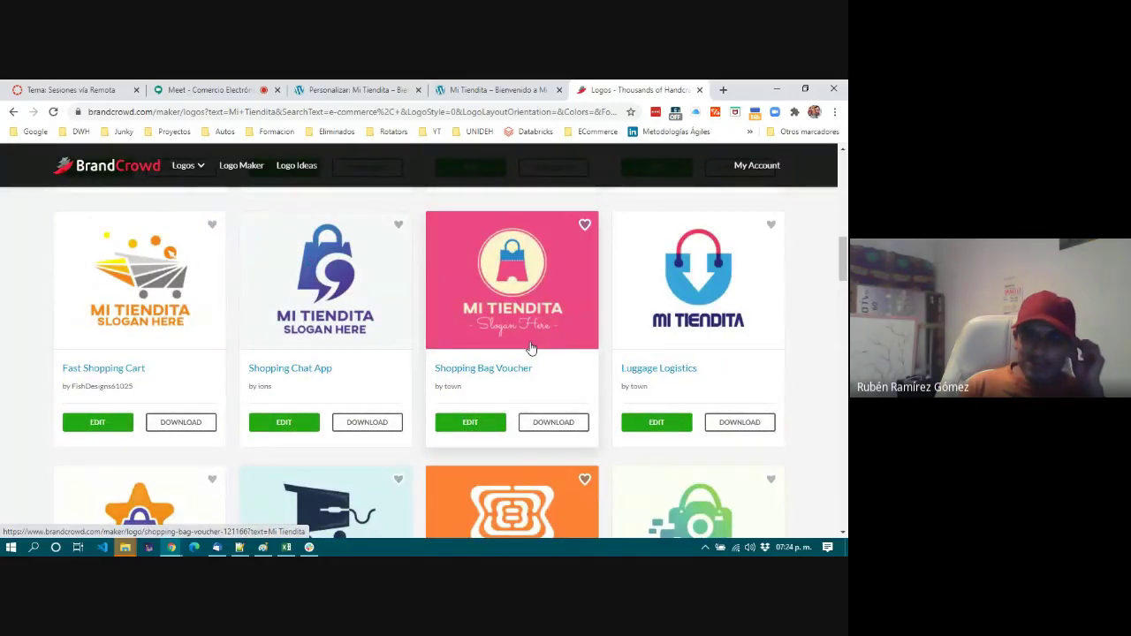
scroll(530, 347, "down", 3)
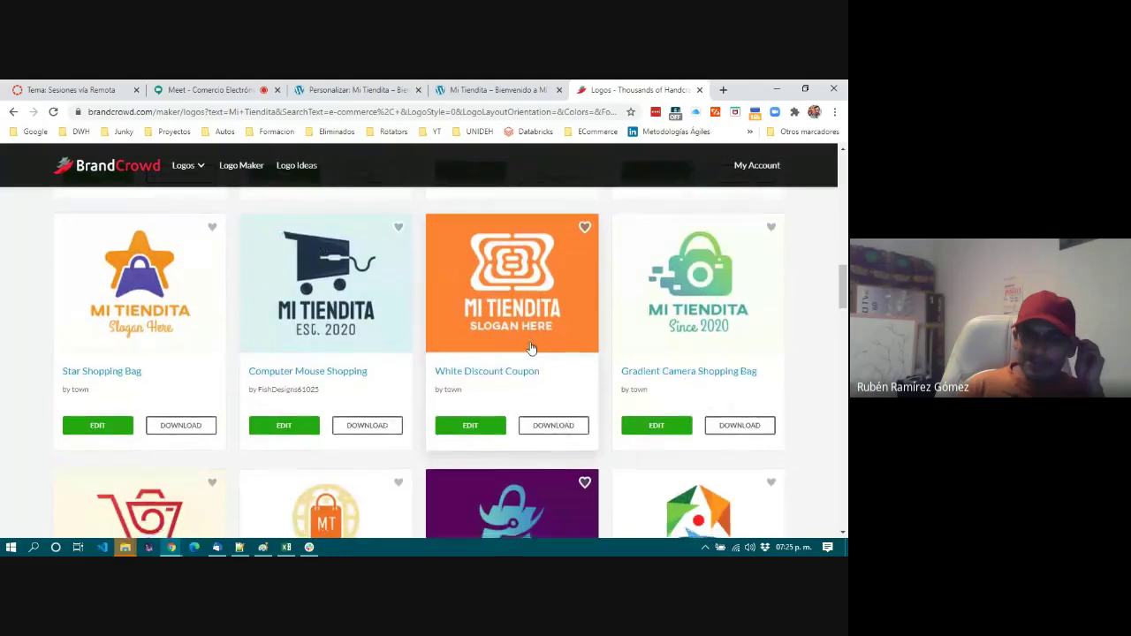
scroll(531, 347, "down", 6)
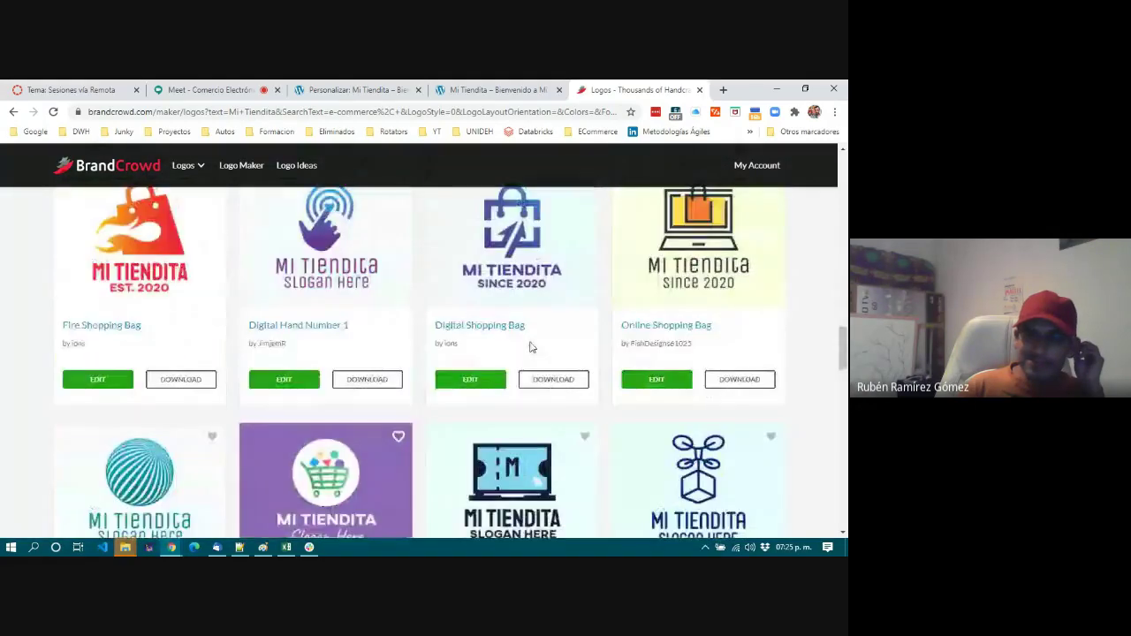
scroll(530, 347, "down", 4)
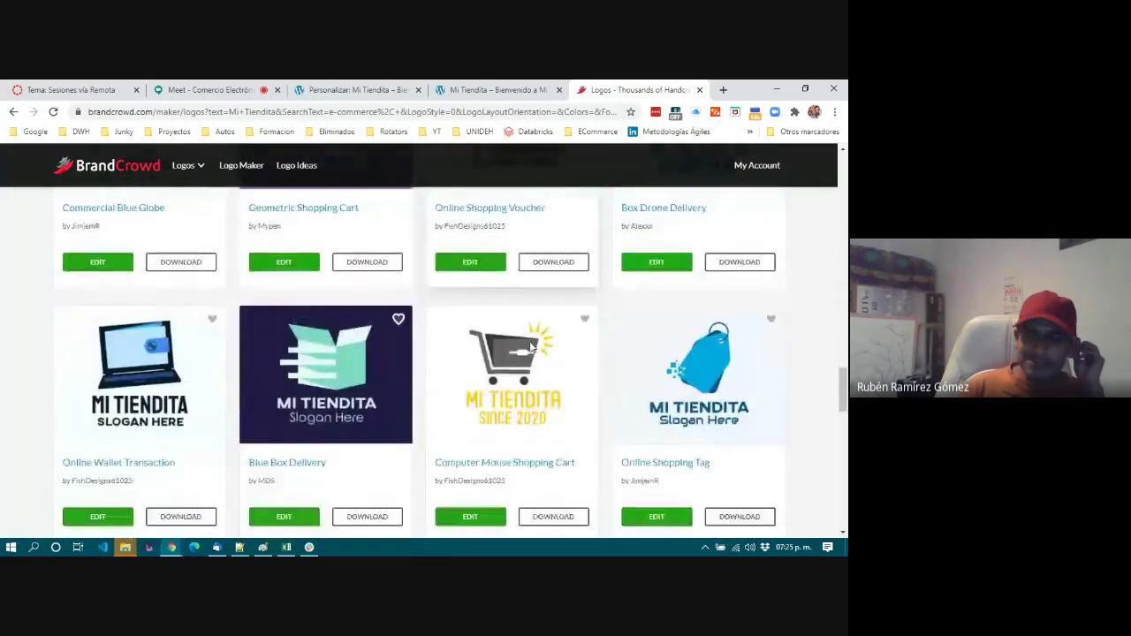
scroll(530, 348, "down", 3)
Open the Computer Mouse Shopping Cart logo and close the Save progress email modal.
left_click(508, 228)
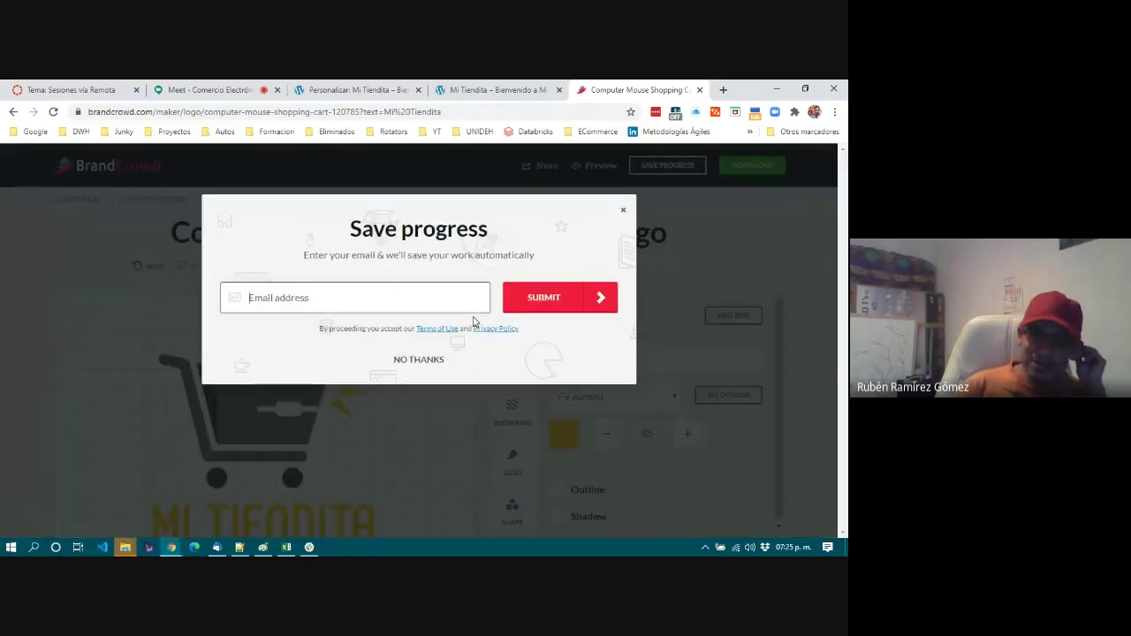
left_click(624, 211)
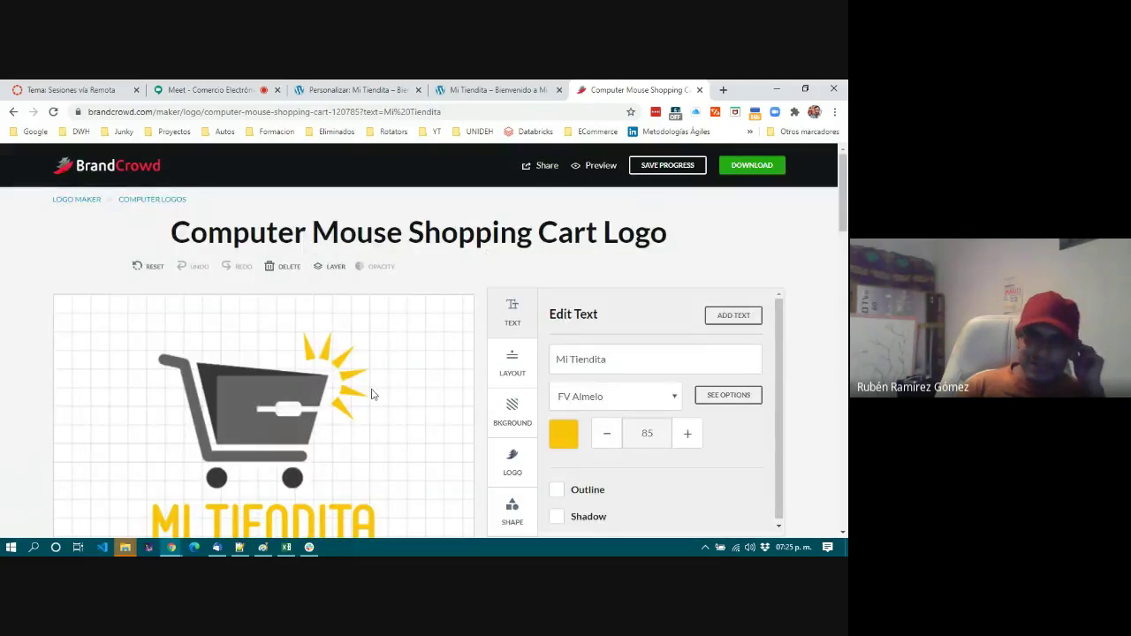
scroll(371, 394, "down", 5)
scroll(325, 469, "up", 2)
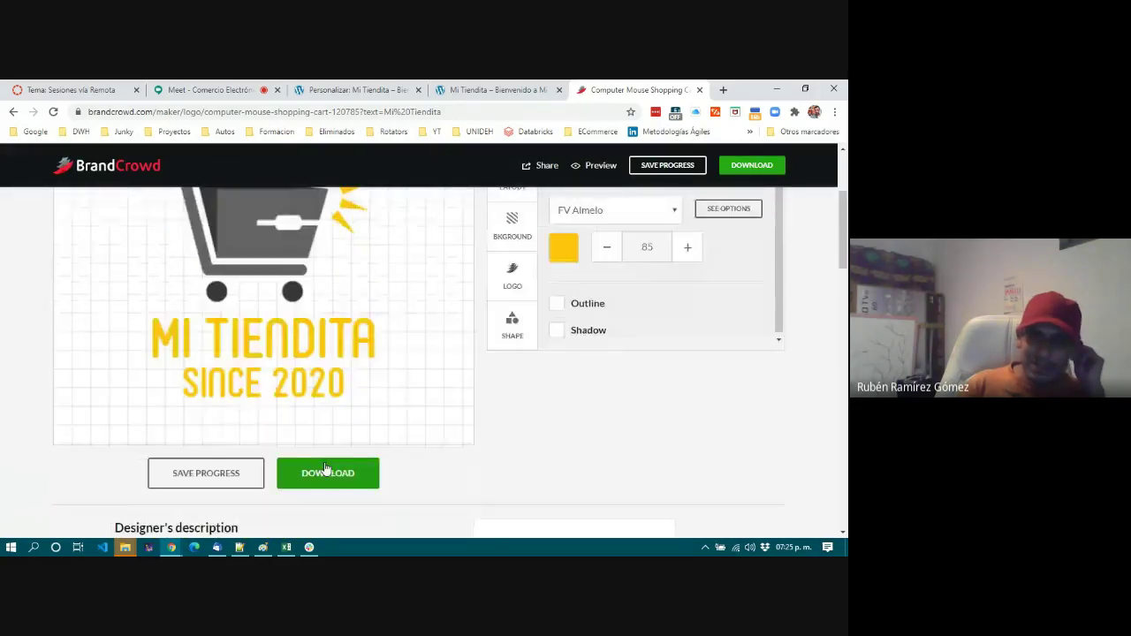
Choose Download, decline the email request with NO THANKS, and scroll through the design page.
left_click(327, 471)
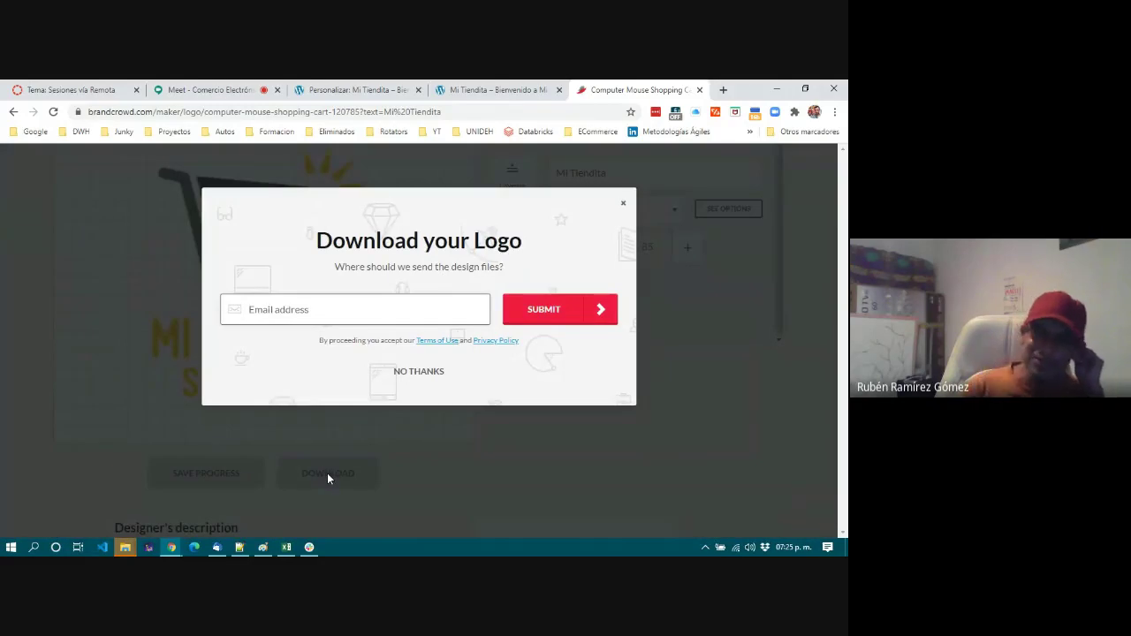
left_click(418, 372)
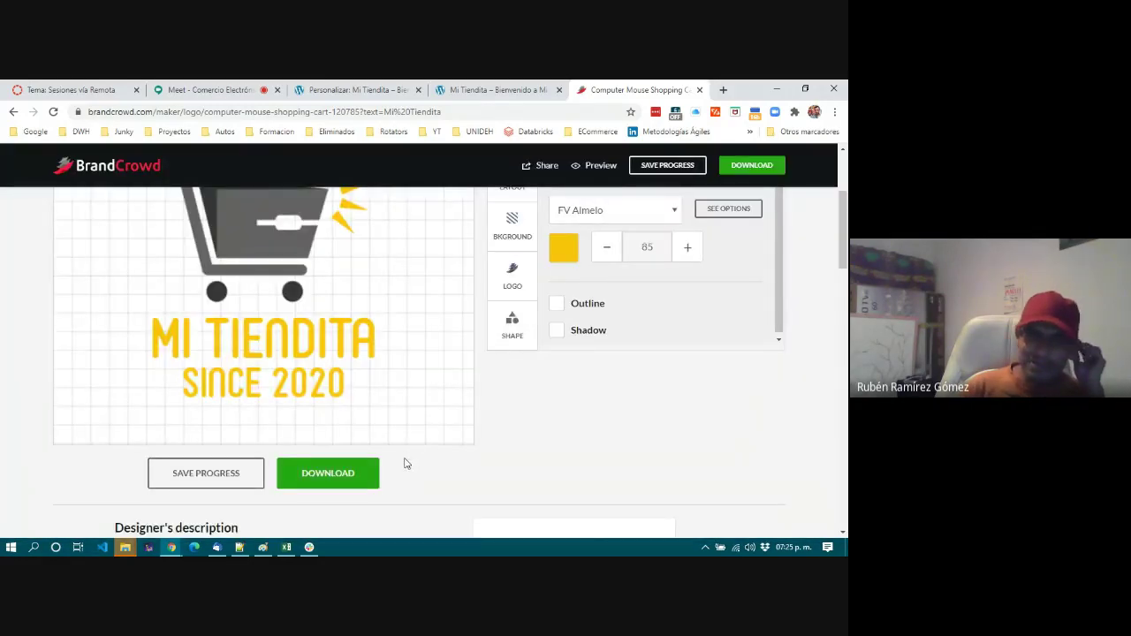
scroll(419, 478, "down", 3)
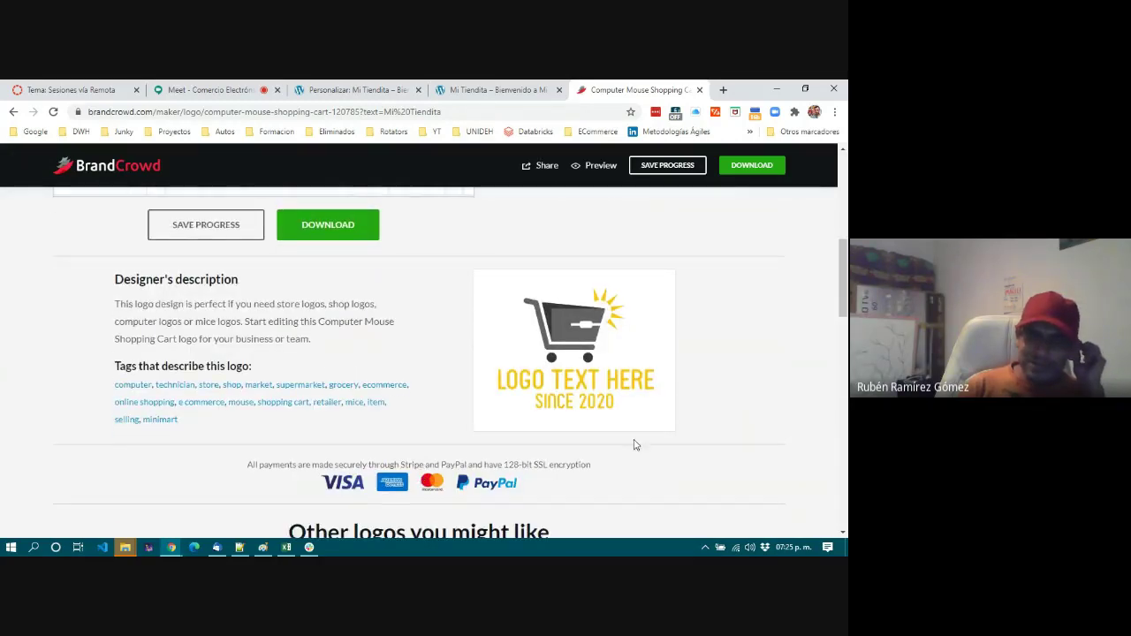
scroll(454, 356, "up", 5)
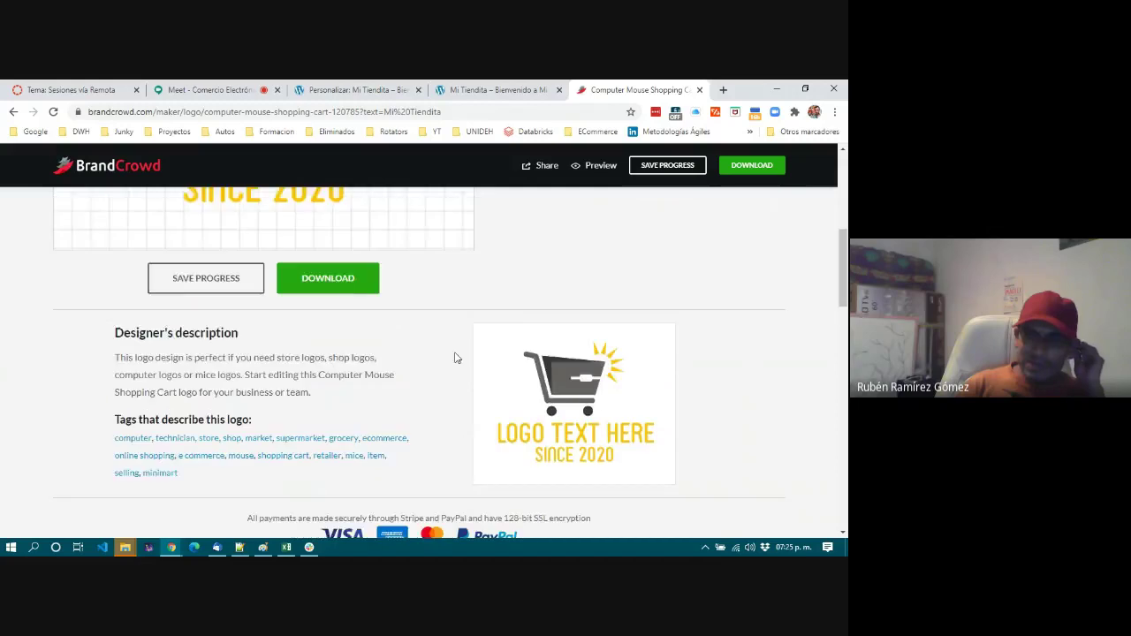
scroll(455, 357, "down", 1)
scroll(454, 357, "down", 1)
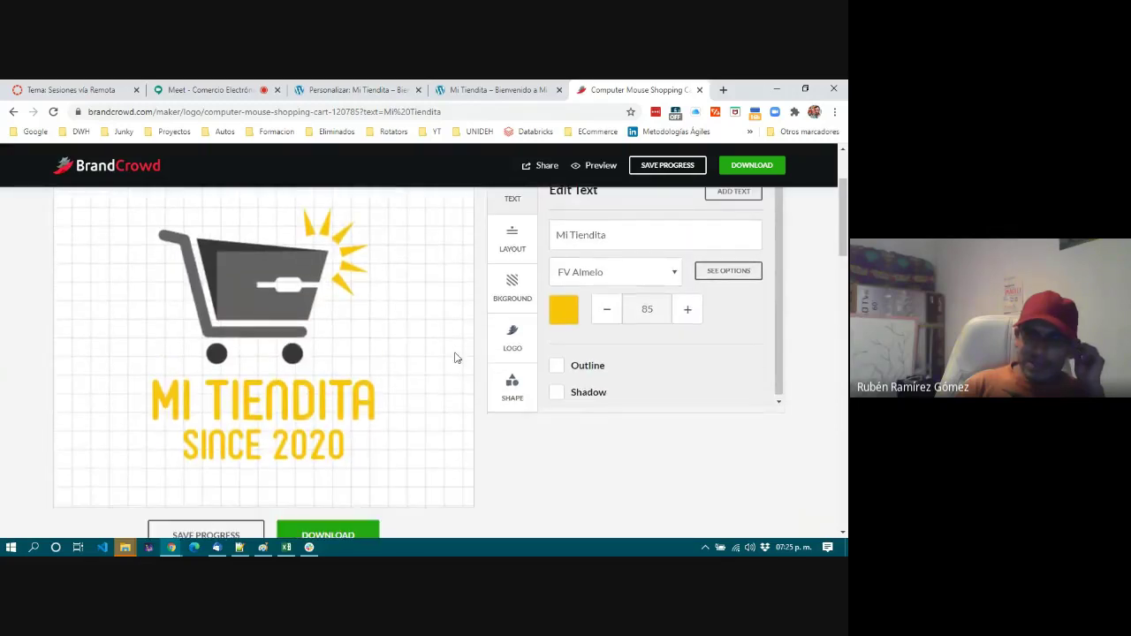
scroll(455, 357, "down", 4)
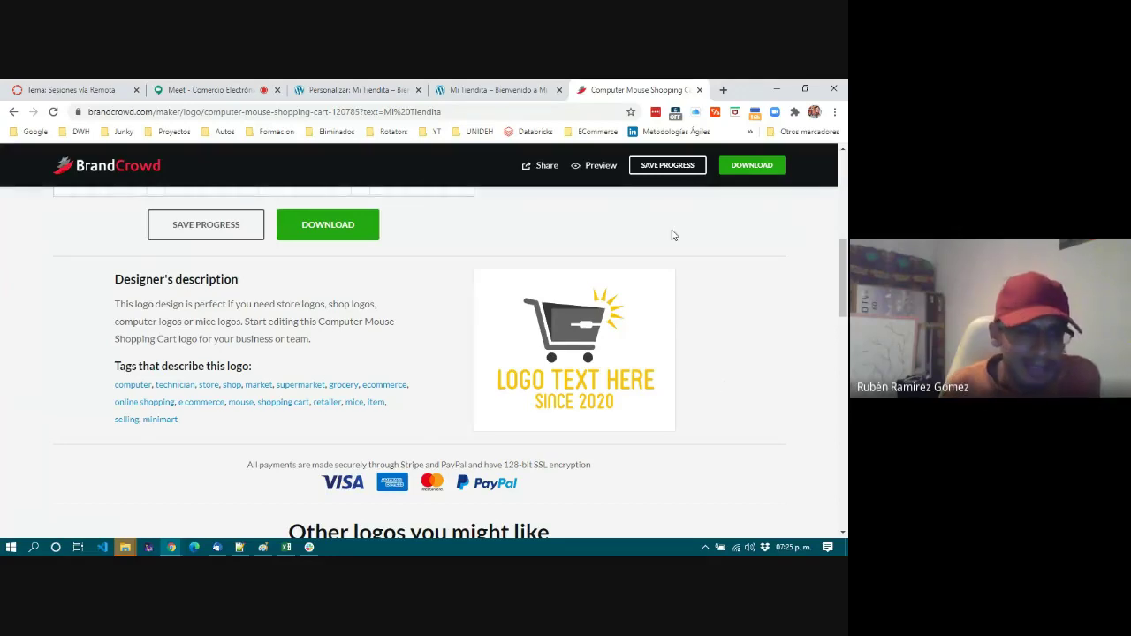
Launch Paint, paste the screenshot and crop the picture down to the cart logo.
left_click(11, 547)
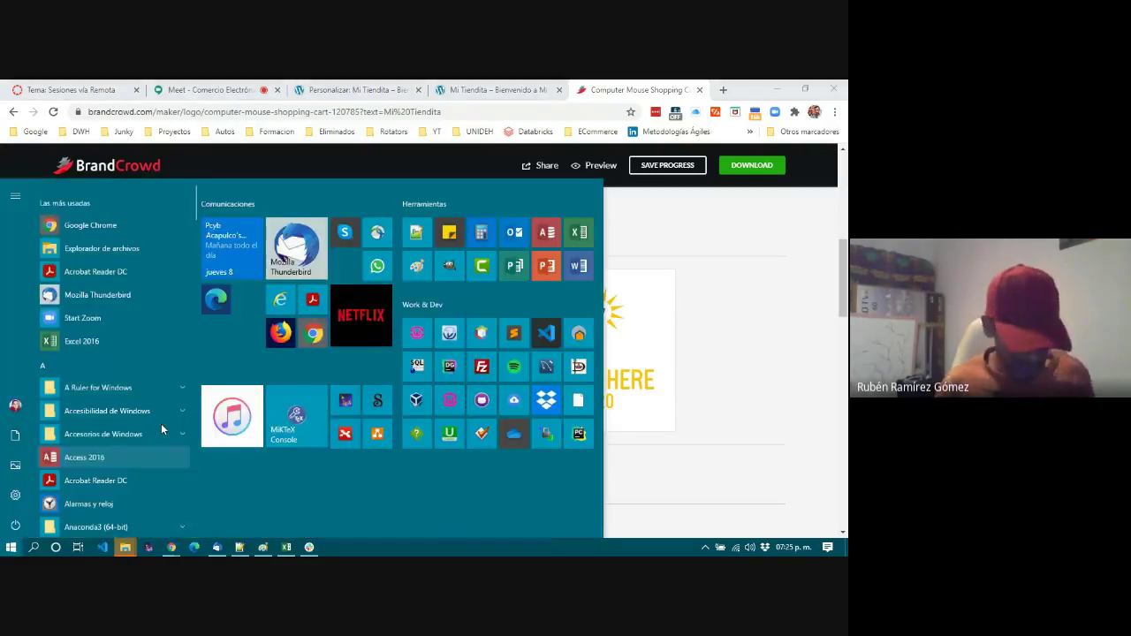
type("paint")
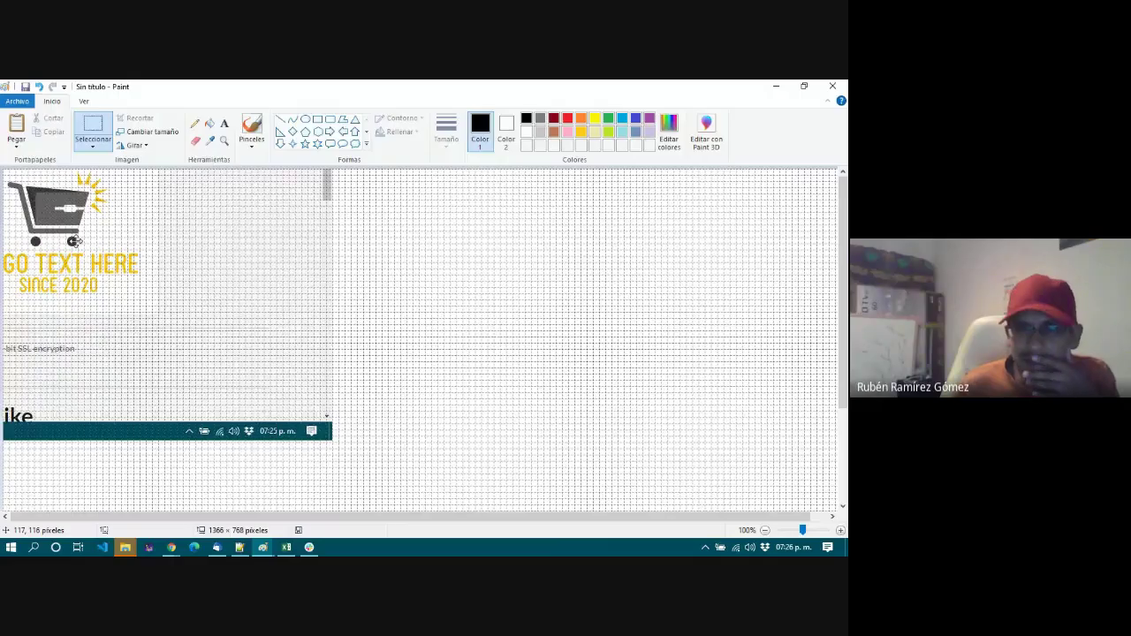
left_click_drag(461, 466, 444, 328)
key("ctrl+shift+x")
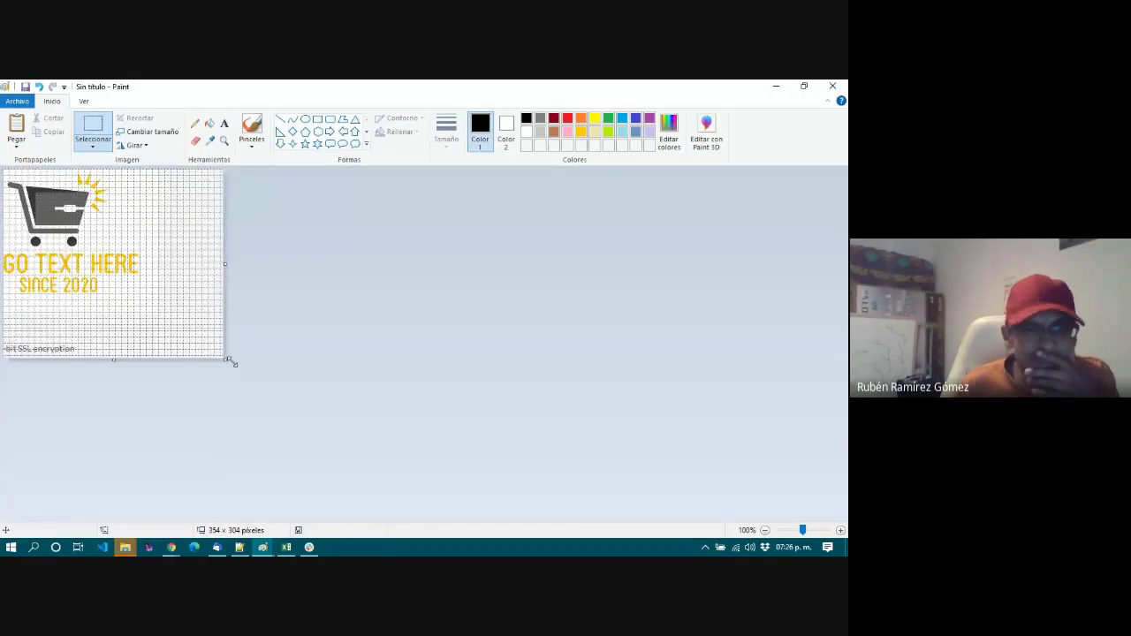
left_click_drag(4, 171, 110, 251)
key("ctrl+shift+x")
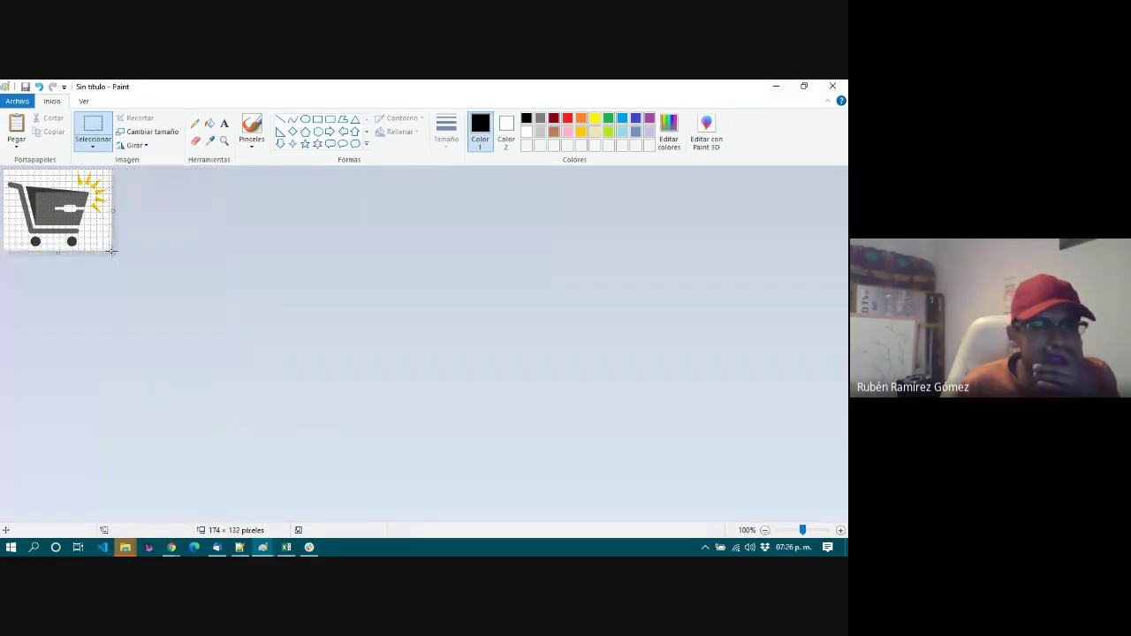
Save the cropped logo as MiTiendita.png in Downloads and return to Chrome.
left_click(833, 87)
left_click(377, 320)
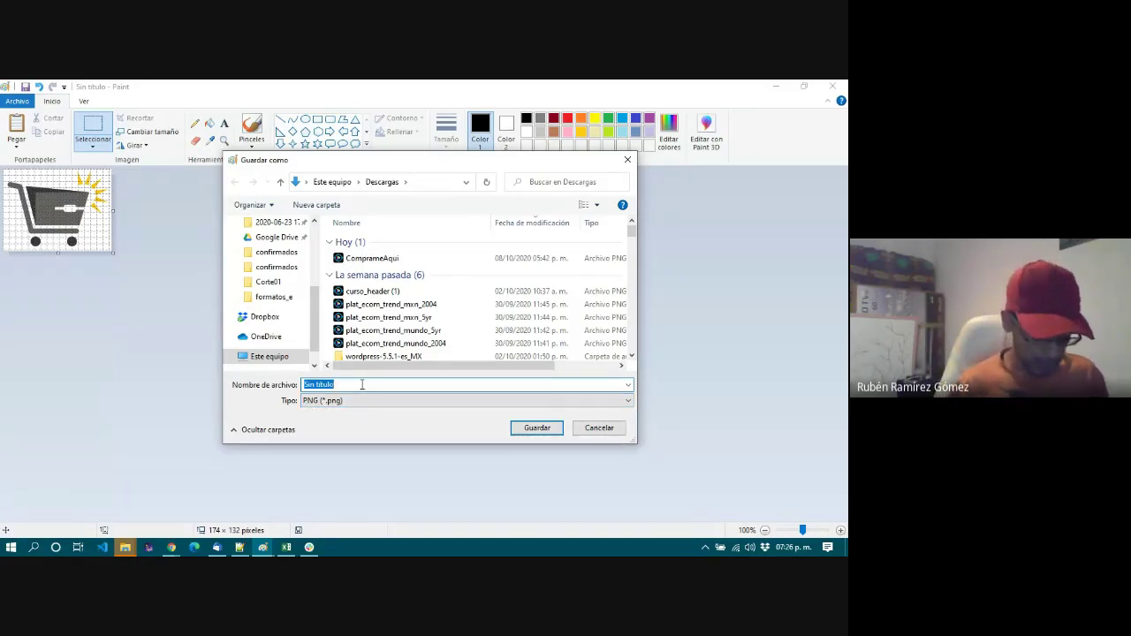
type("MiTiendita")
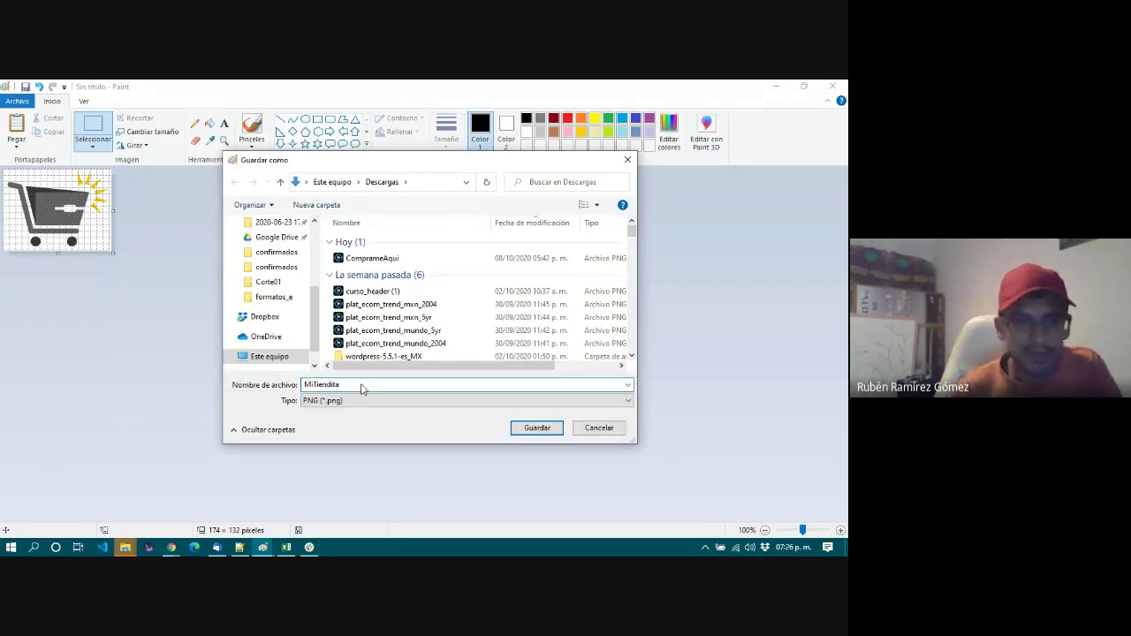
key("Return")
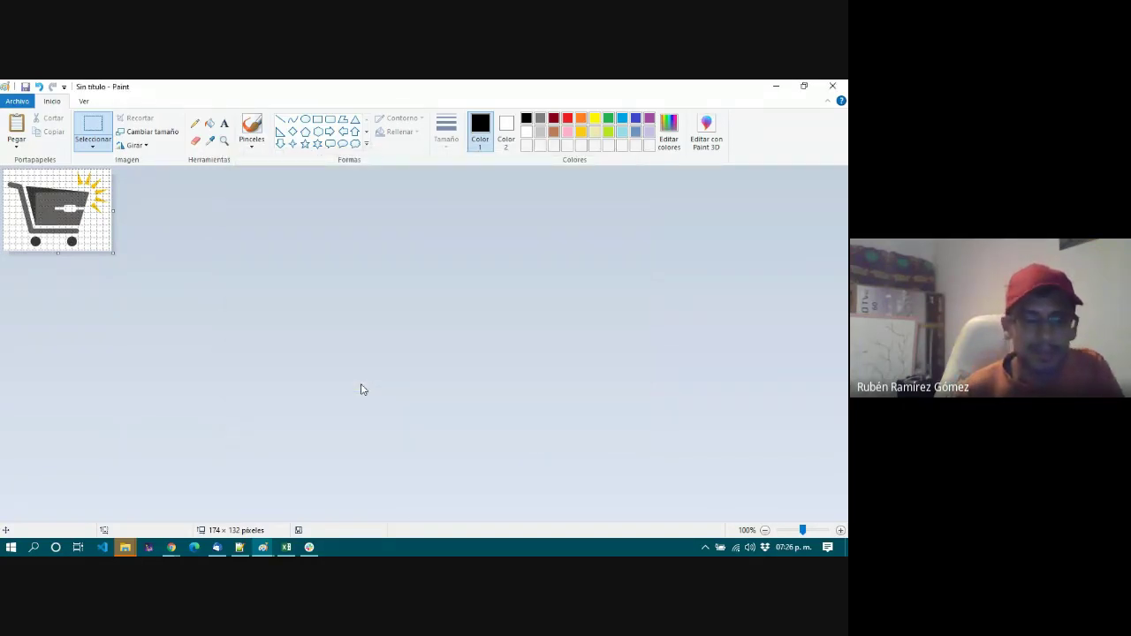
key("alt+Tab")
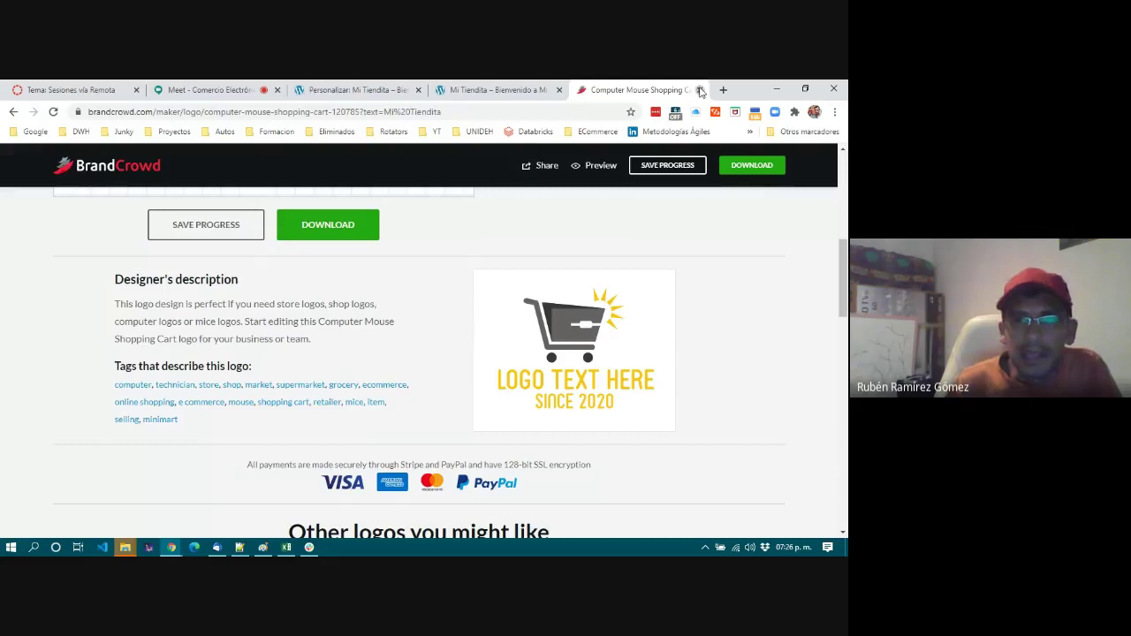
Close the BrandCrowd tab and upload MiTiendita.png to the media library for the logo.
left_click(700, 90)
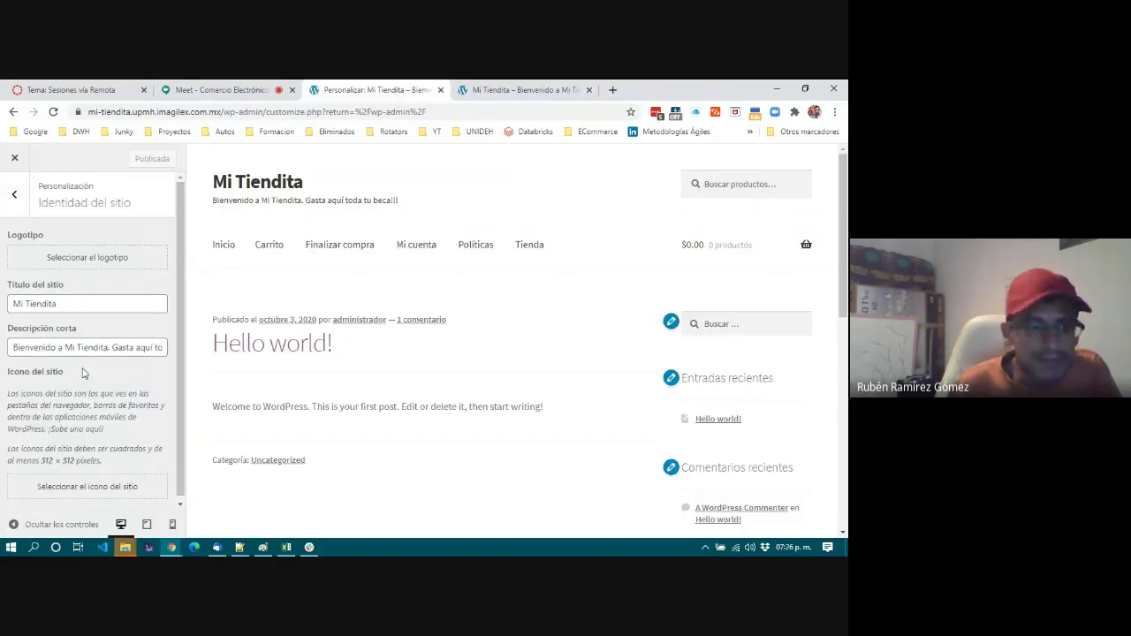
left_click(88, 264)
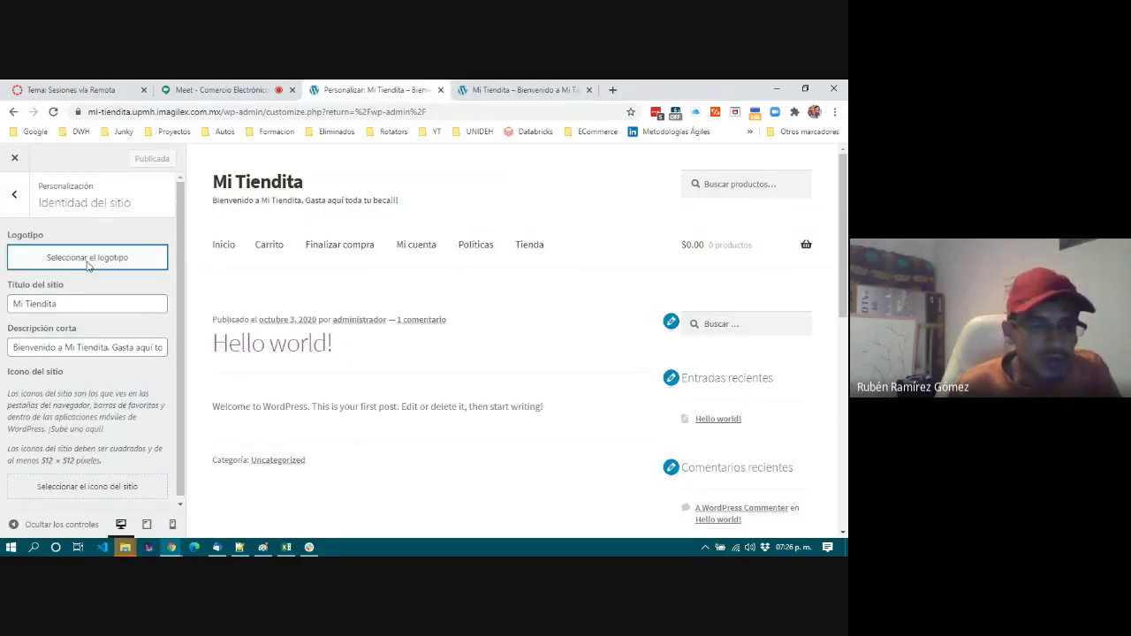
left_click(428, 363)
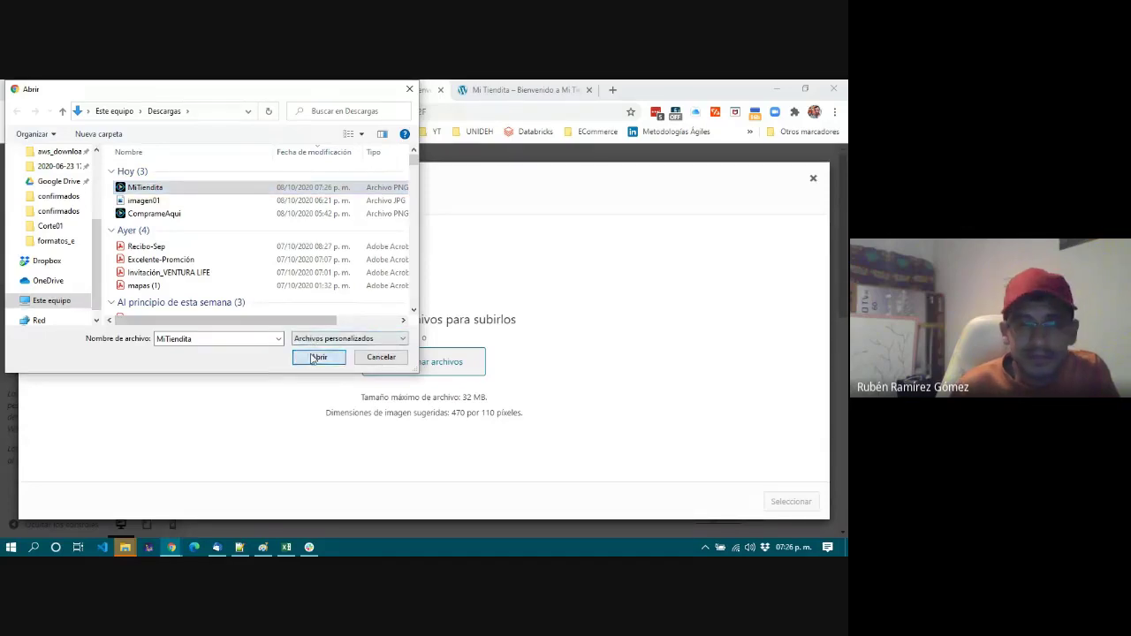
left_click(314, 357)
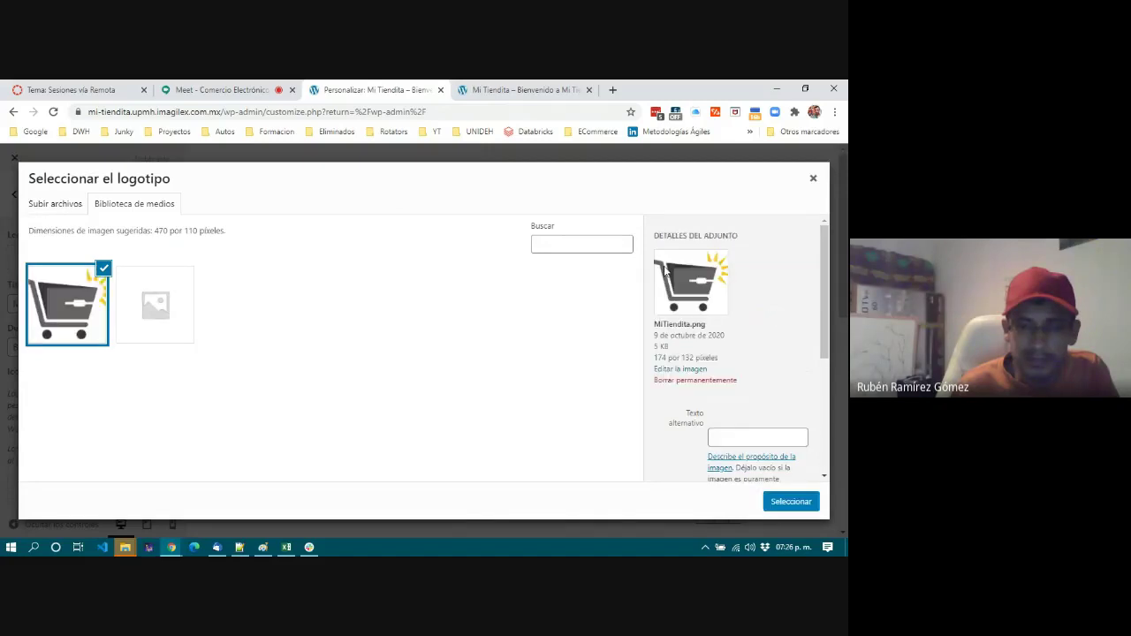
Use the uploaded cart image as the site logo, skipping the crop.
left_click(784, 503)
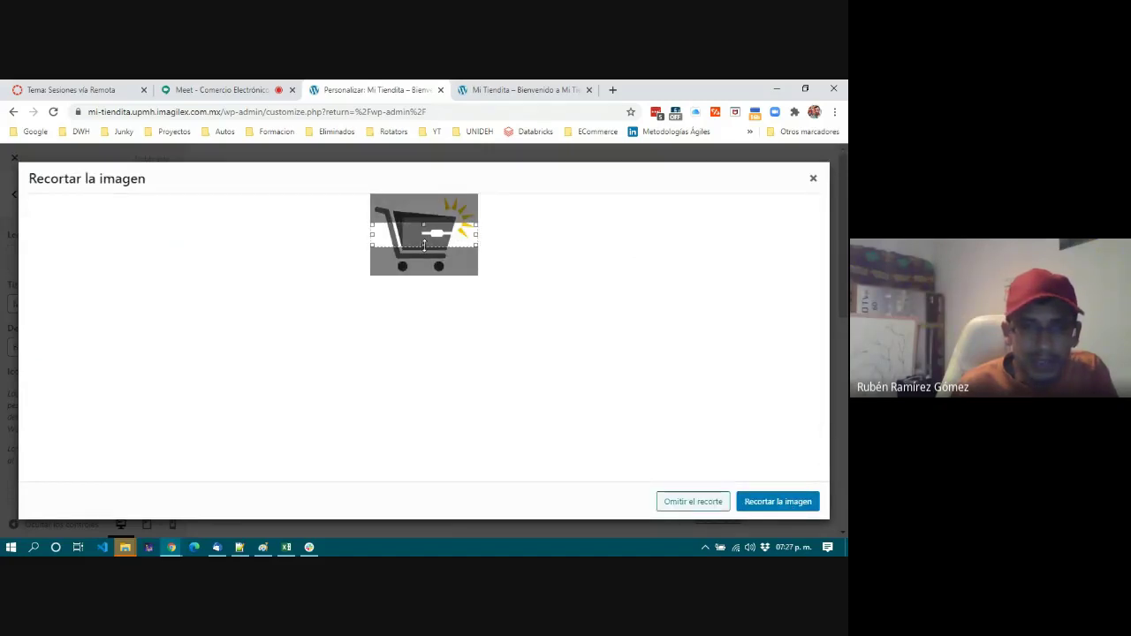
left_click_drag(424, 246, 425, 286)
left_click_drag(423, 225, 421, 190)
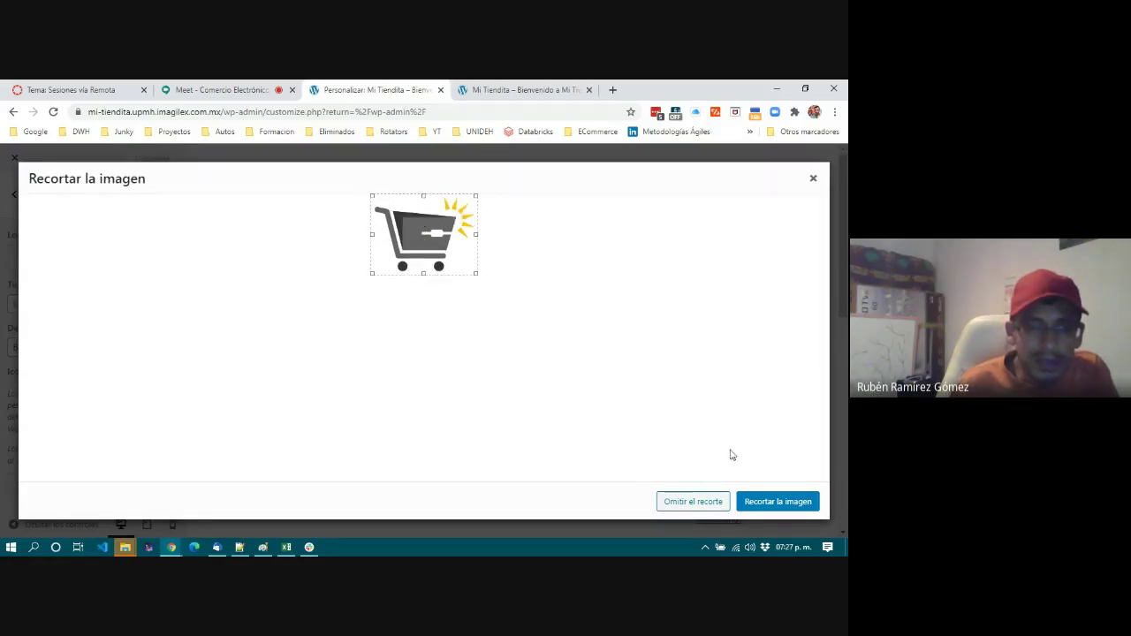
left_click(696, 504)
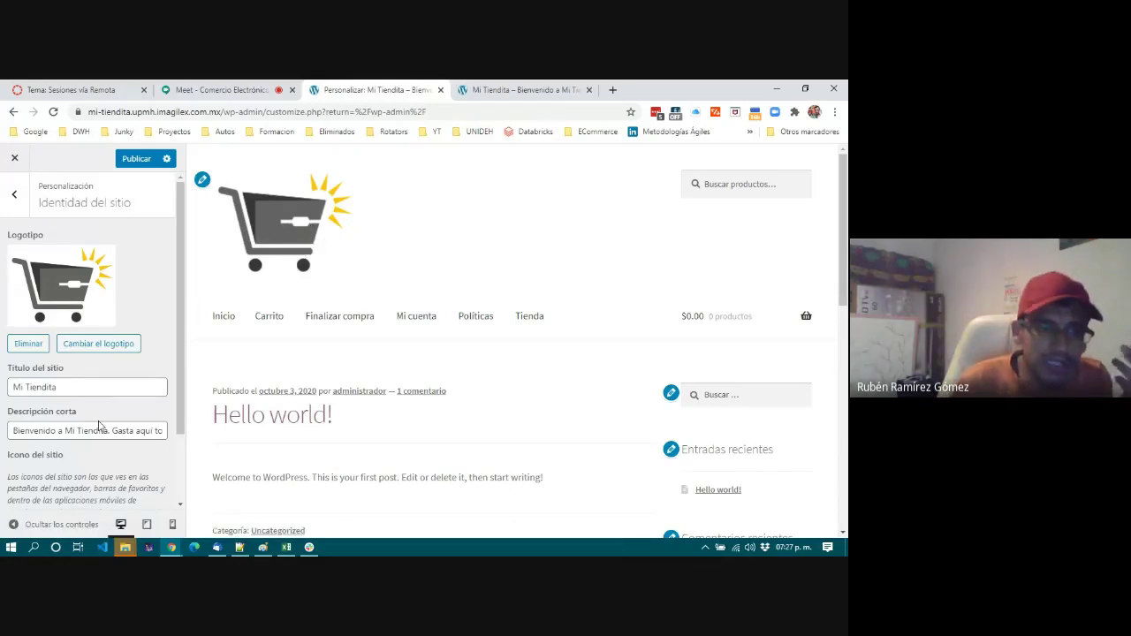
left_click(105, 385)
left_click(152, 433)
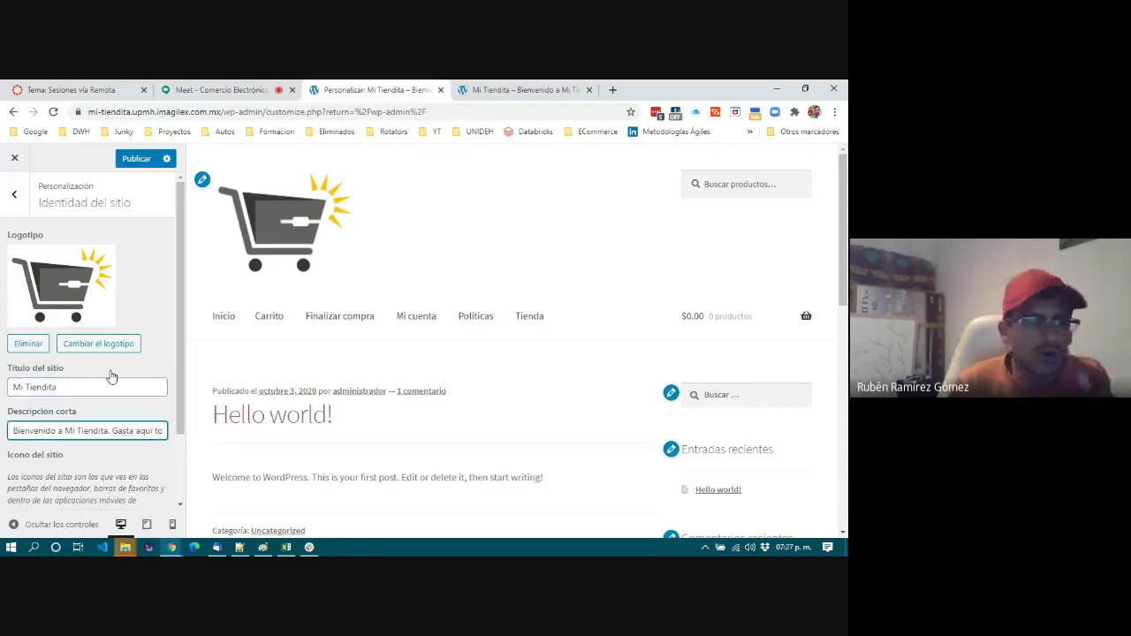
scroll(78, 384, "down", 2)
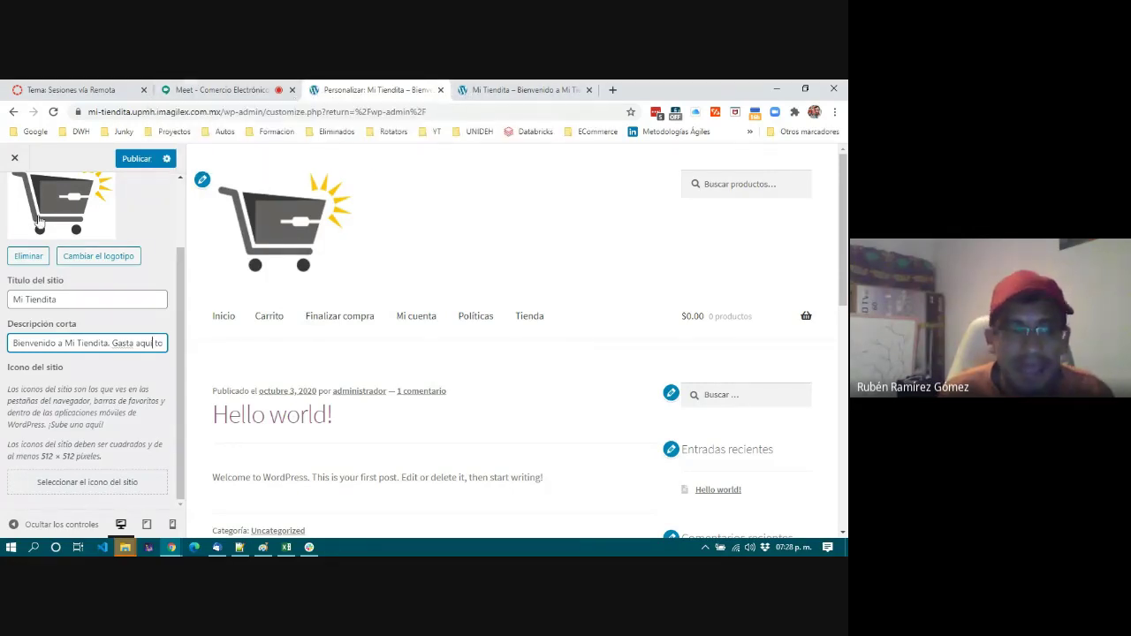
Set MiTiendita.png as the site icon, cropped to a square over the cart.
left_click(87, 486)
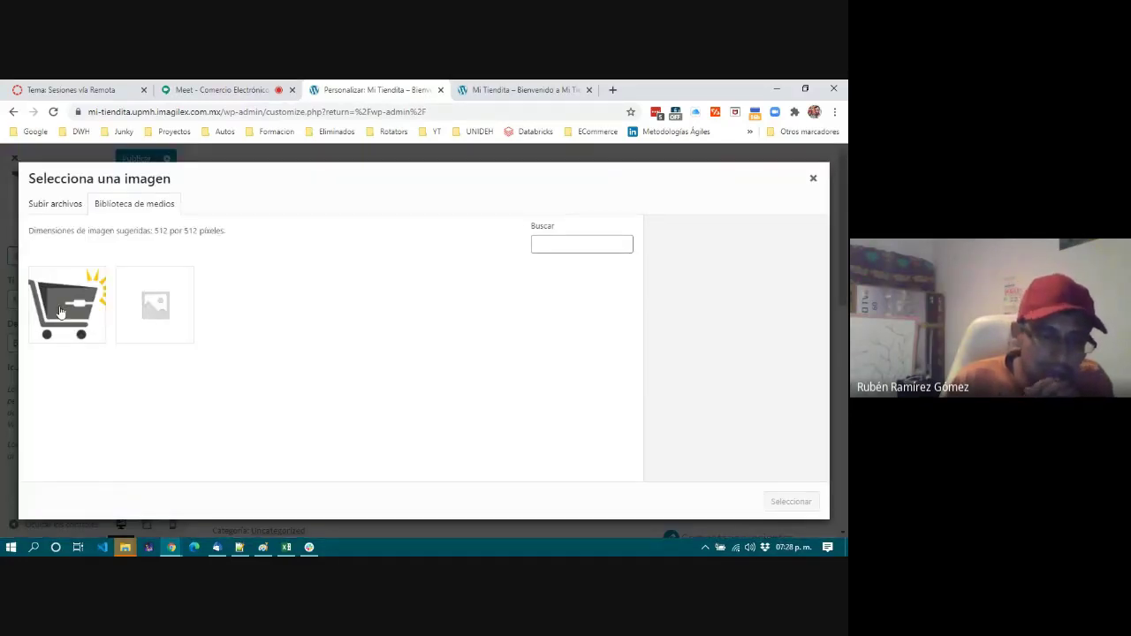
left_click(62, 314)
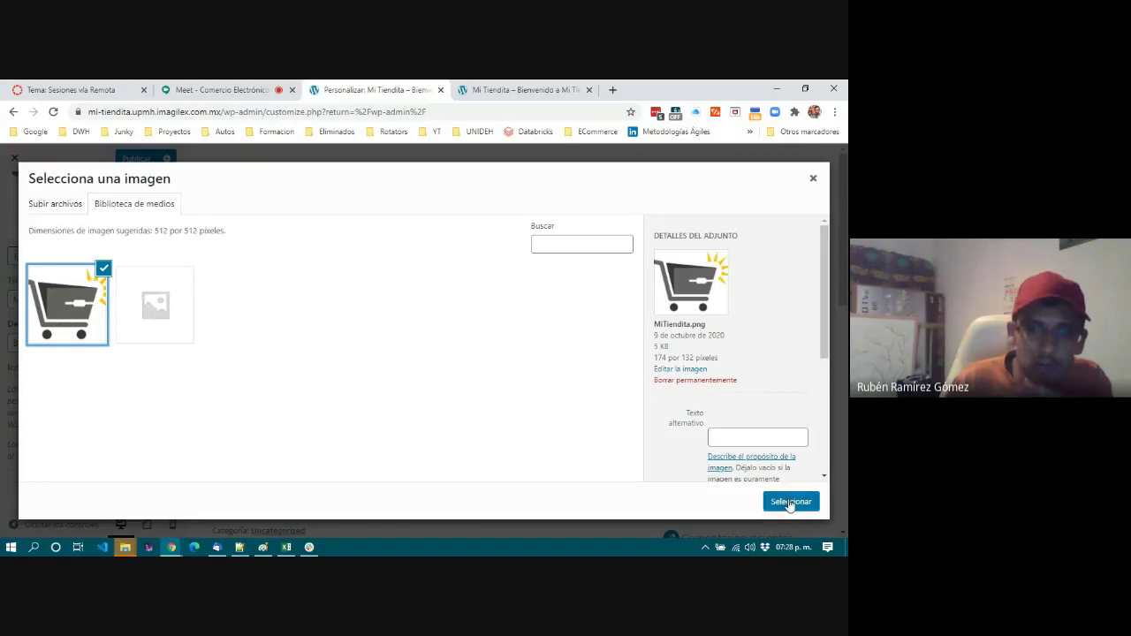
left_click(790, 502)
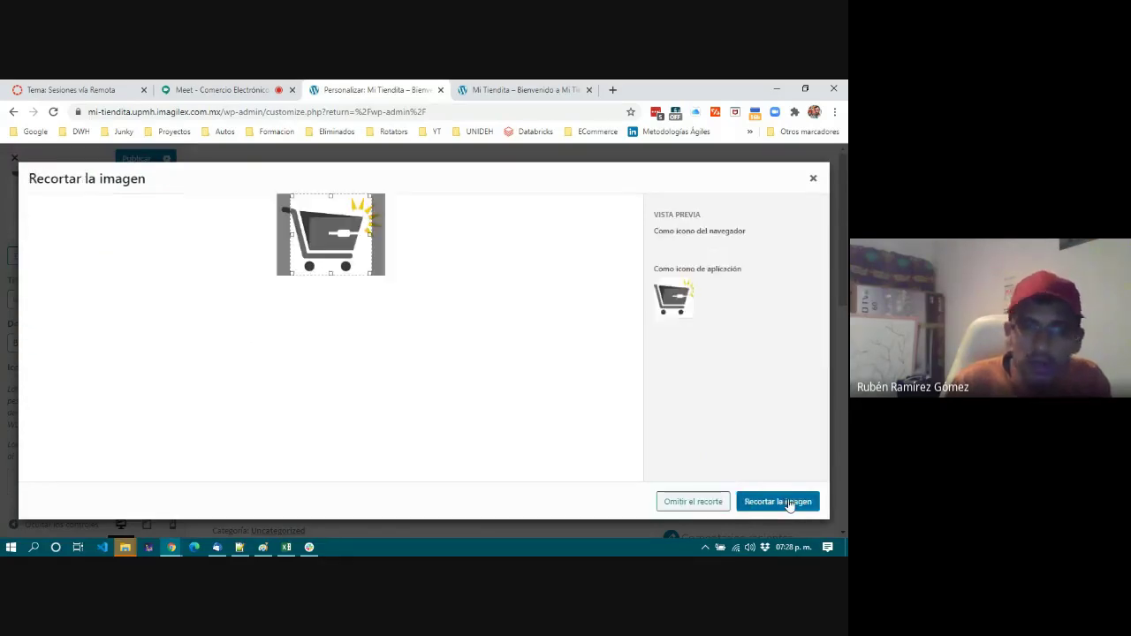
mouse_move(329, 234)
left_mouse_down()
mouse_move(306, 234)
mouse_move(331, 237)
left_mouse_up()
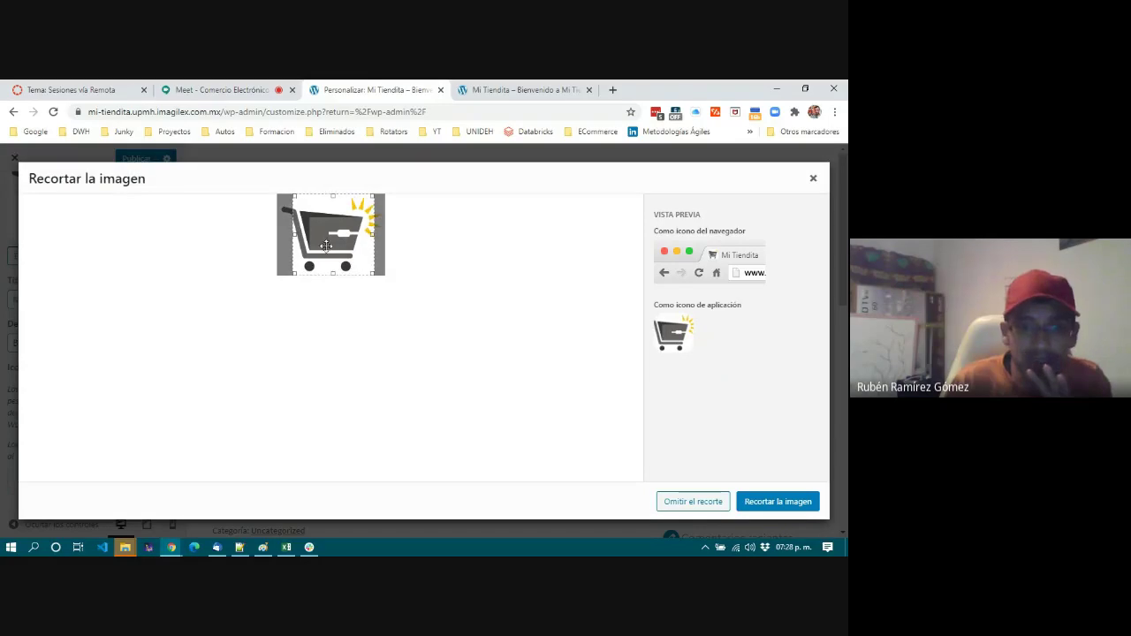
left_click(765, 501)
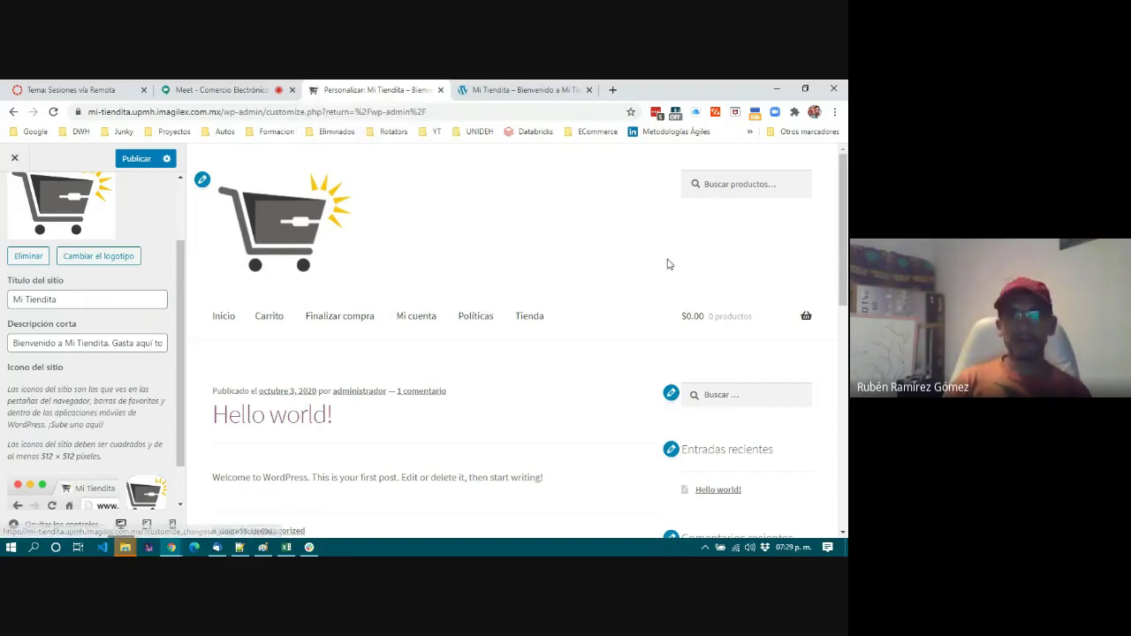
Leave Identidad del sitio for the section list and go to Cabecera.
scroll(105, 397, "down", 1)
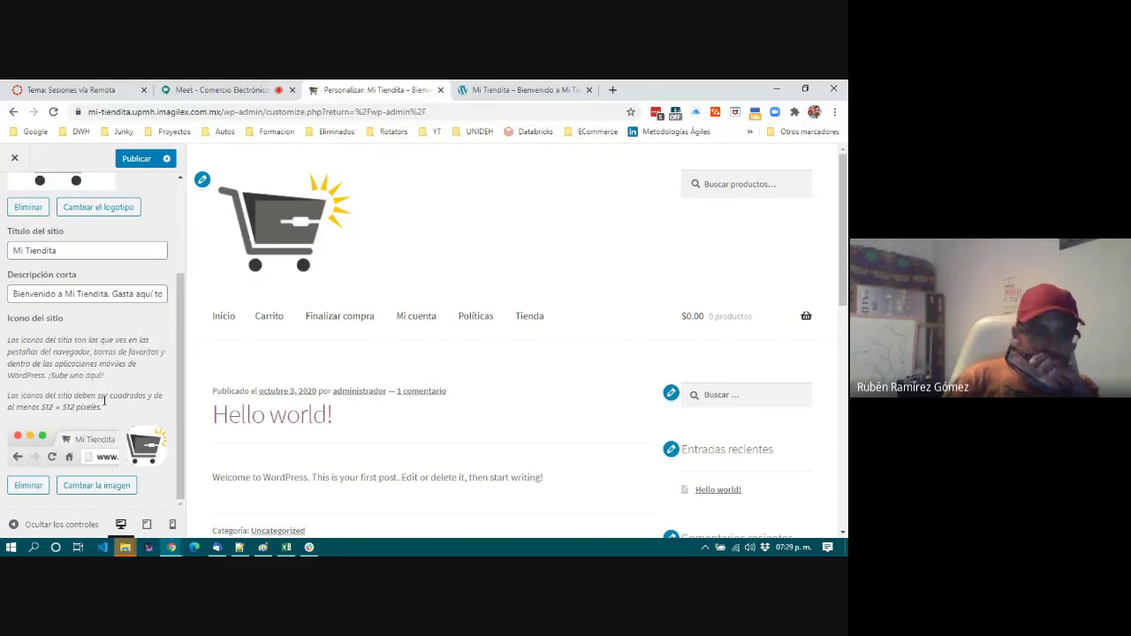
scroll(89, 442, "up", 3)
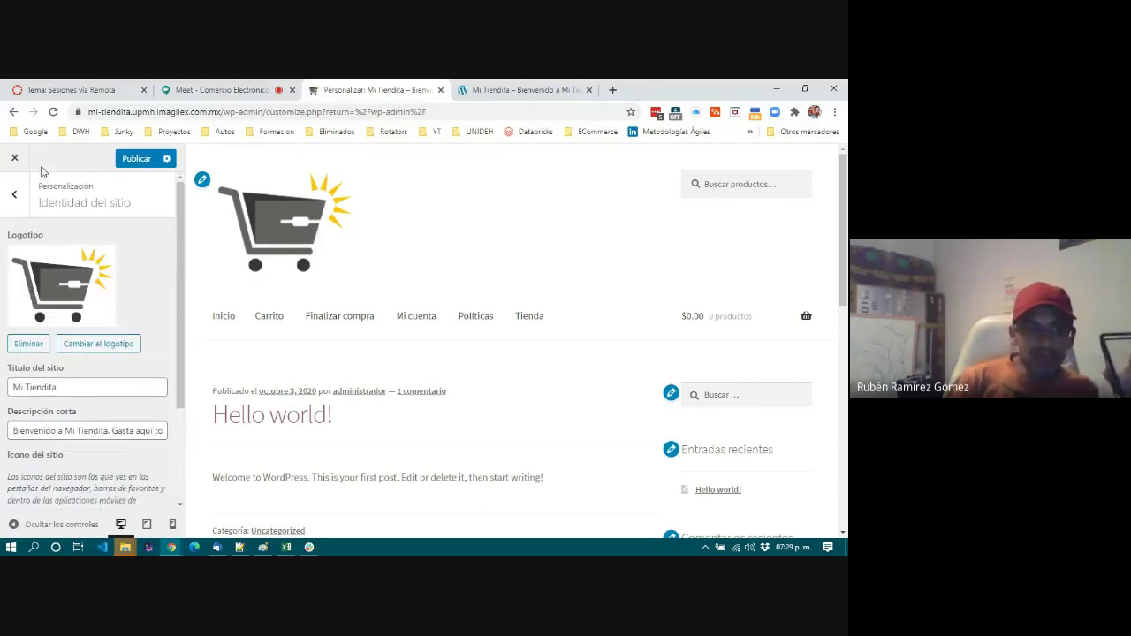
left_click_drag(35, 206, 141, 210)
left_click(143, 213)
left_click(12, 198)
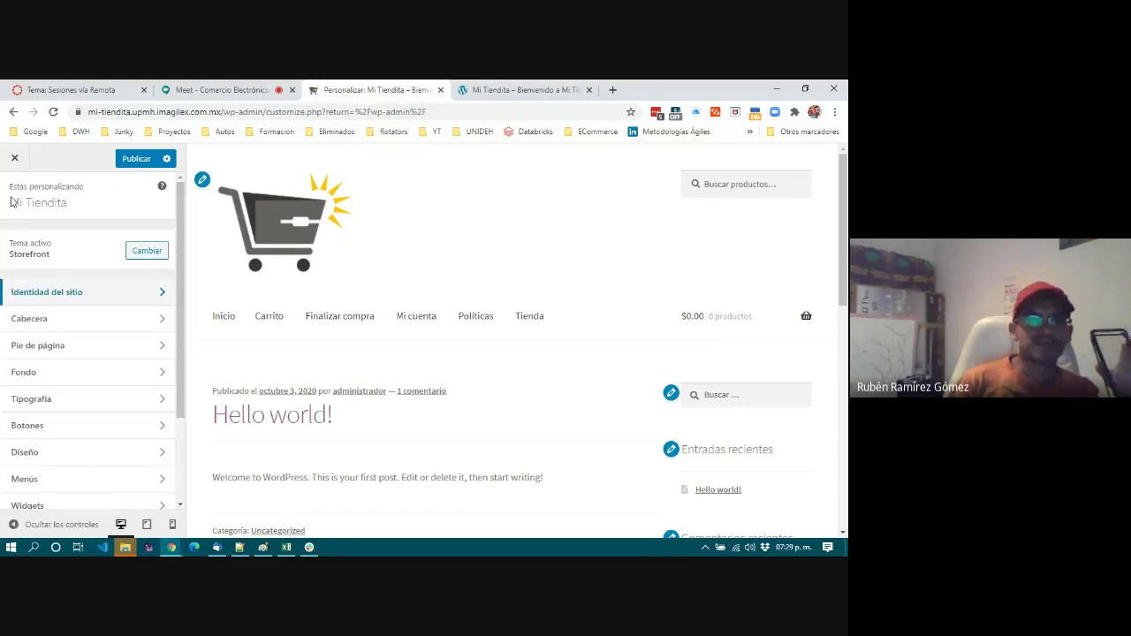
left_click(52, 322)
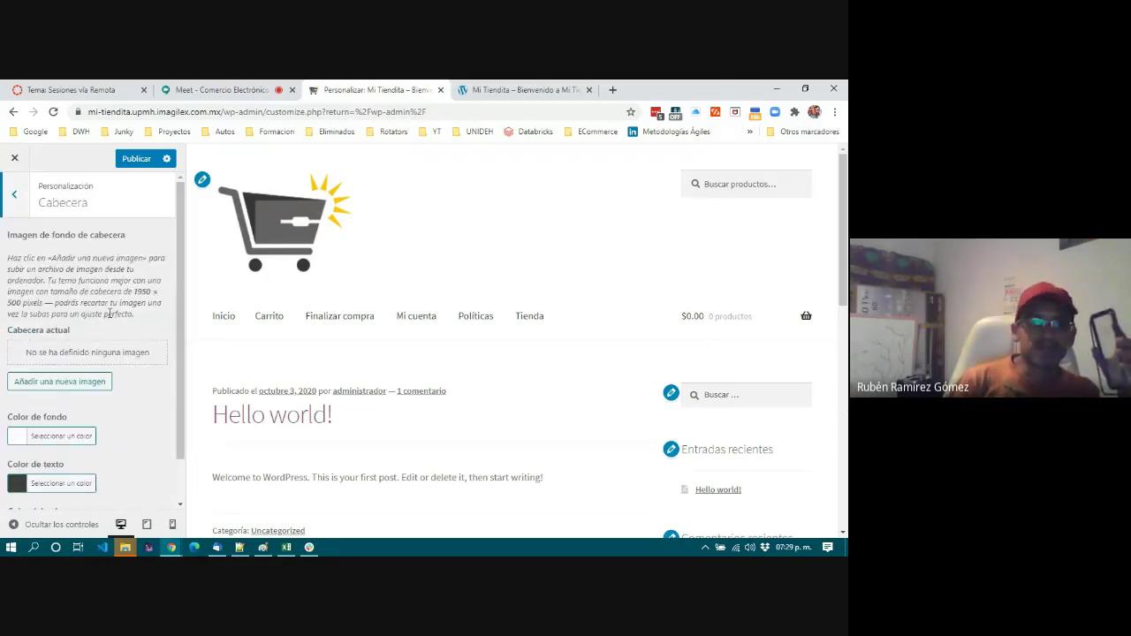
Set the Cabecera 'Color de fondo' to a fine-tuned deep blue shade.
scroll(110, 313, "down", 1)
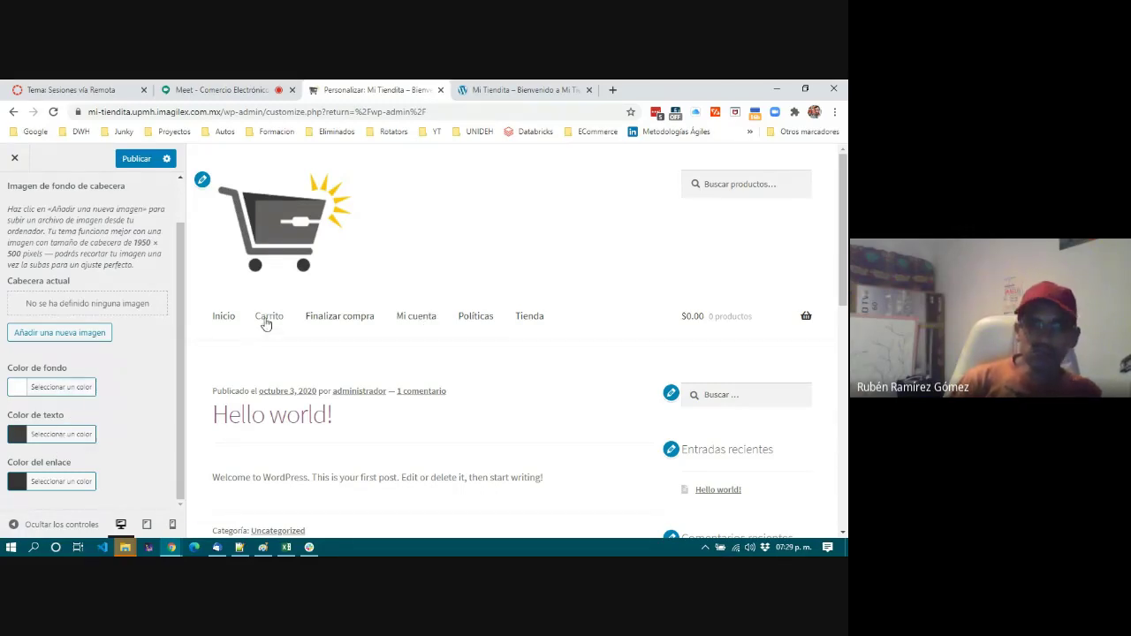
left_click(75, 390)
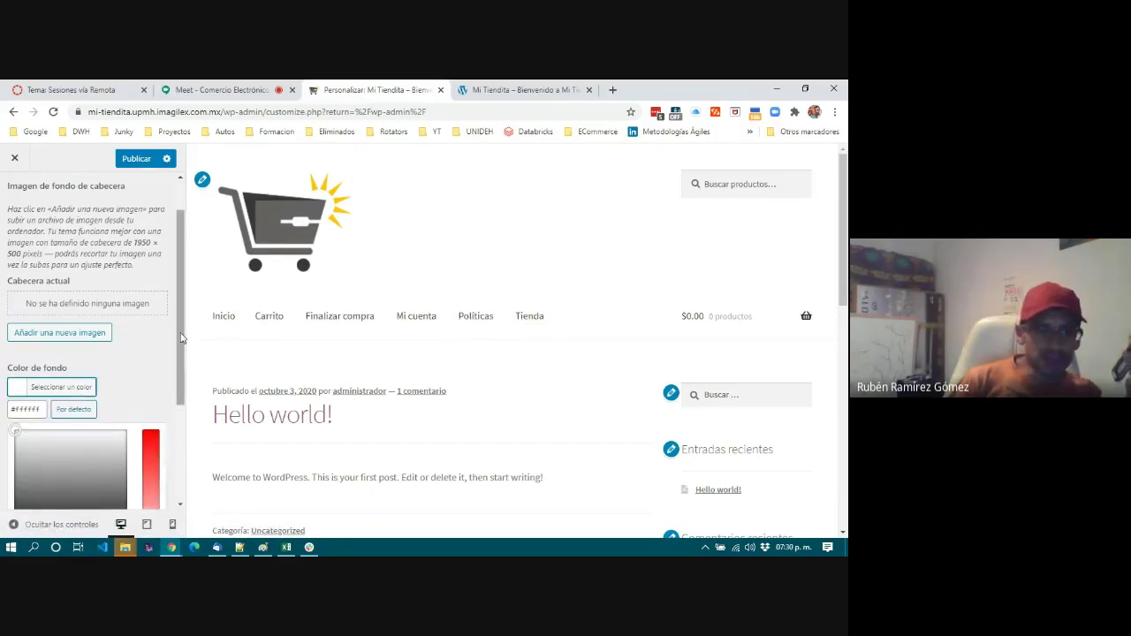
left_click_drag(181, 338, 182, 433)
left_click(106, 388)
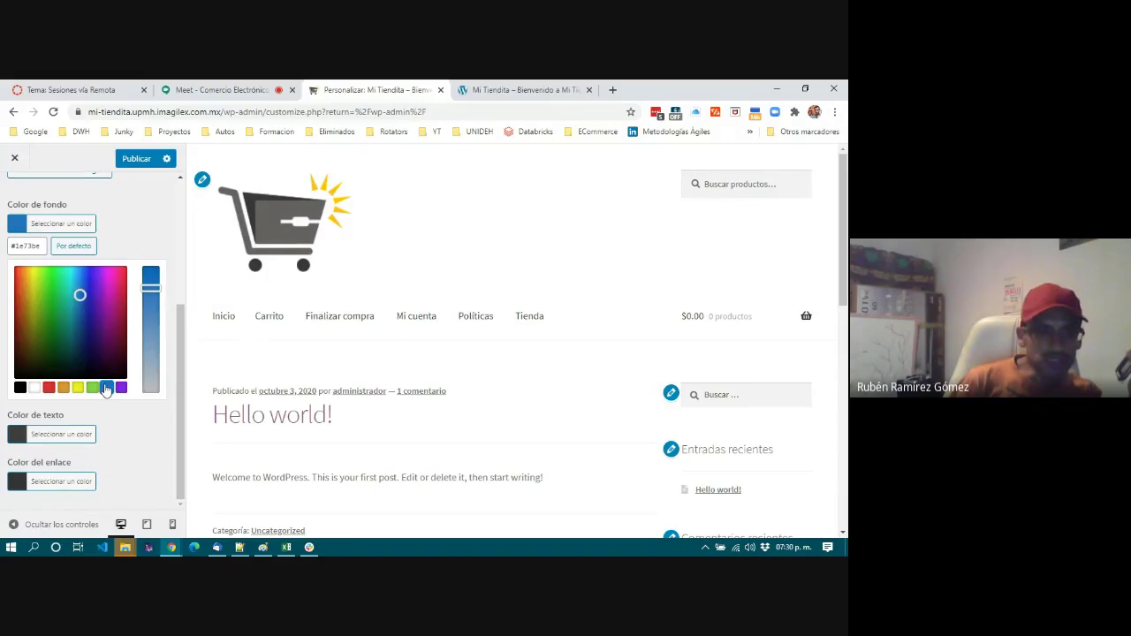
left_click(86, 297)
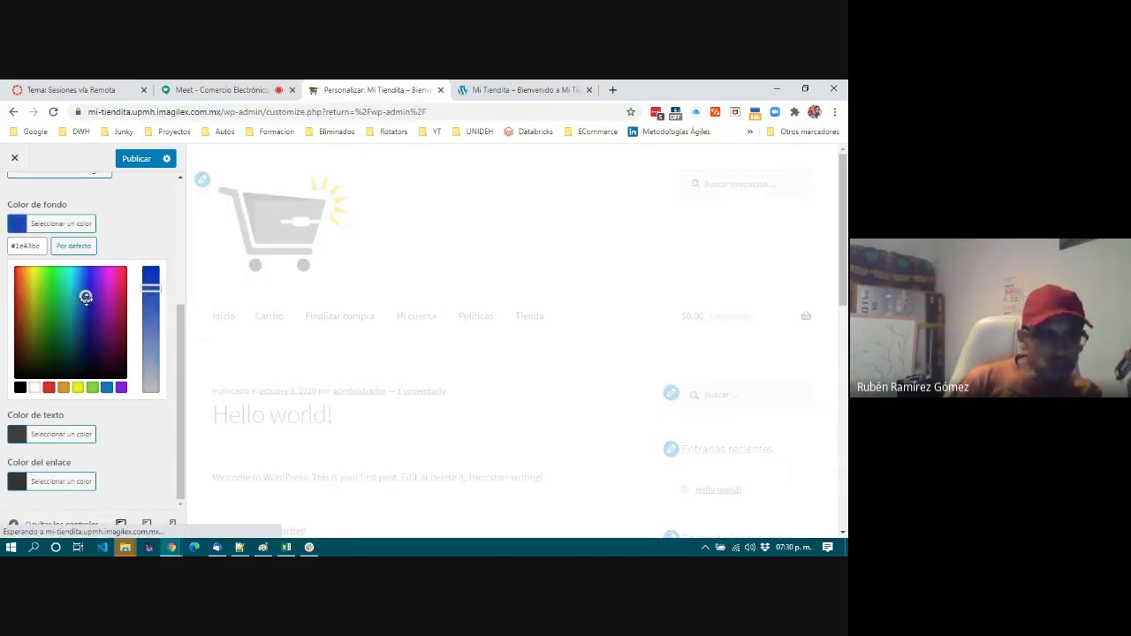
left_click_drag(85, 297, 151, 274)
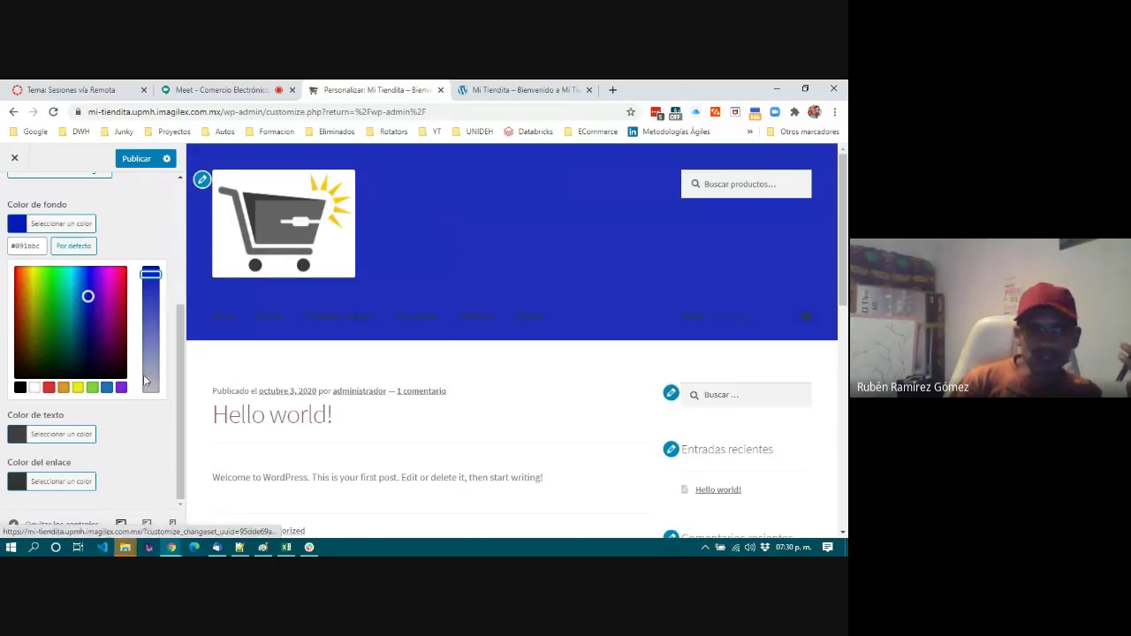
left_click_drag(150, 274, 152, 269)
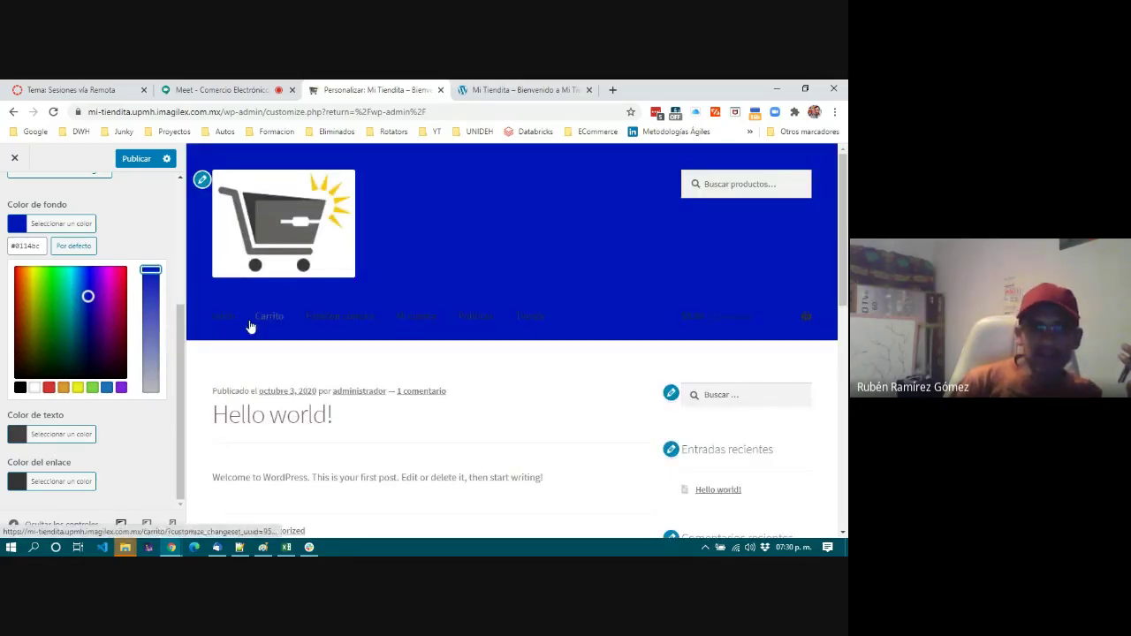
left_click(84, 432)
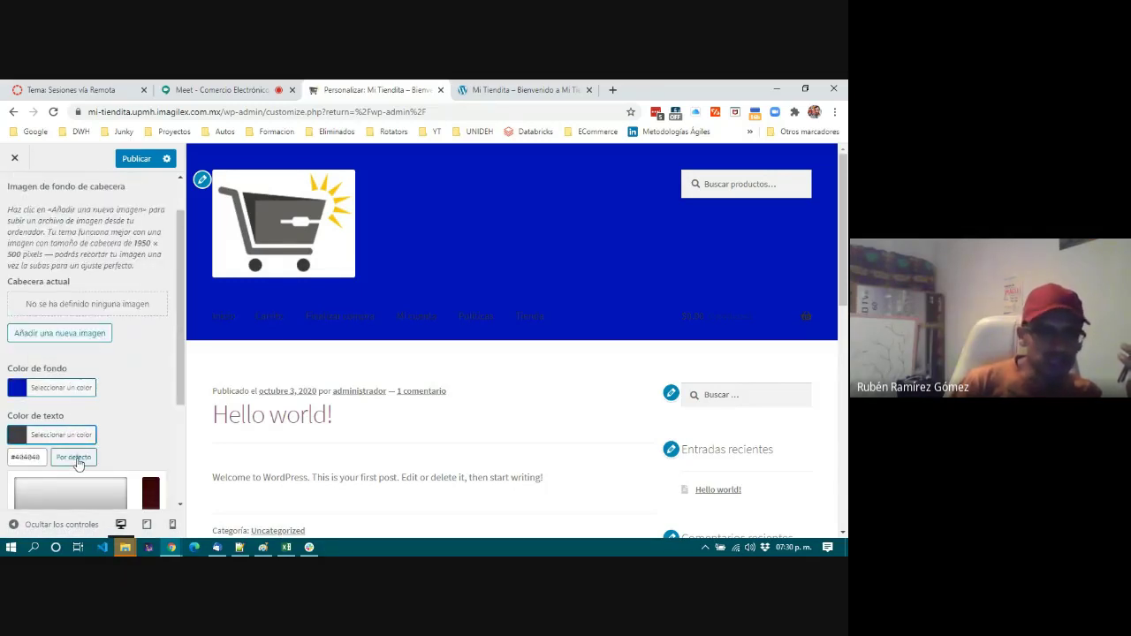
scroll(197, 425, "down", 2)
scroll(171, 424, "up", 1)
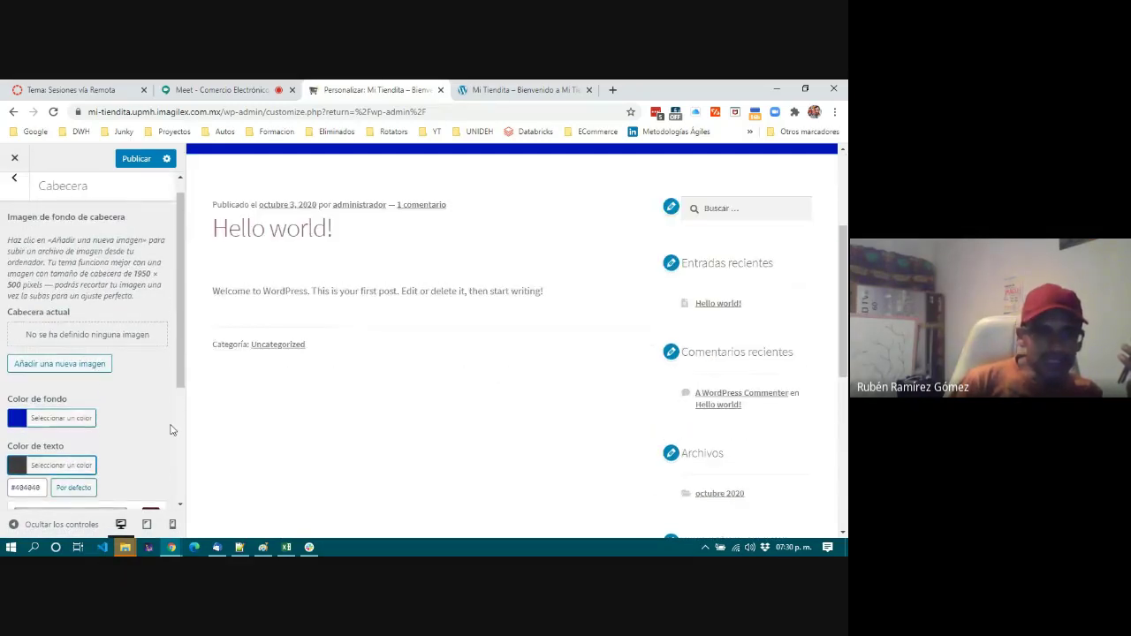
scroll(374, 361, "down", 4)
scroll(374, 362, "up", 6)
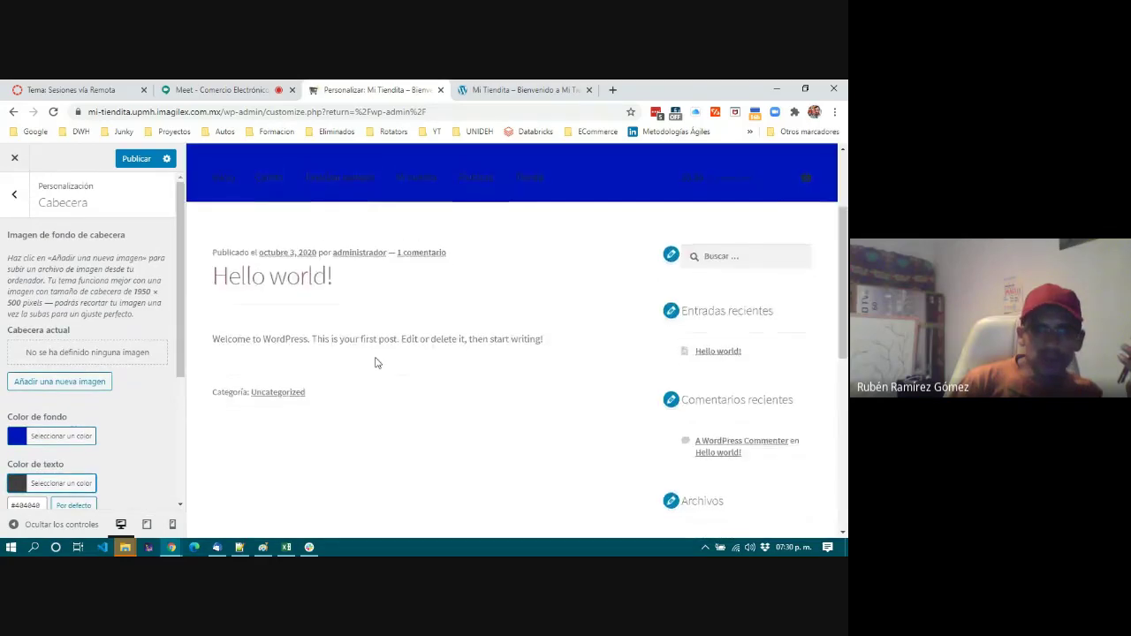
Set the header text colour to a pale blue-grey, #93a9bf.
left_click(60, 483)
scroll(88, 398, "down", 3)
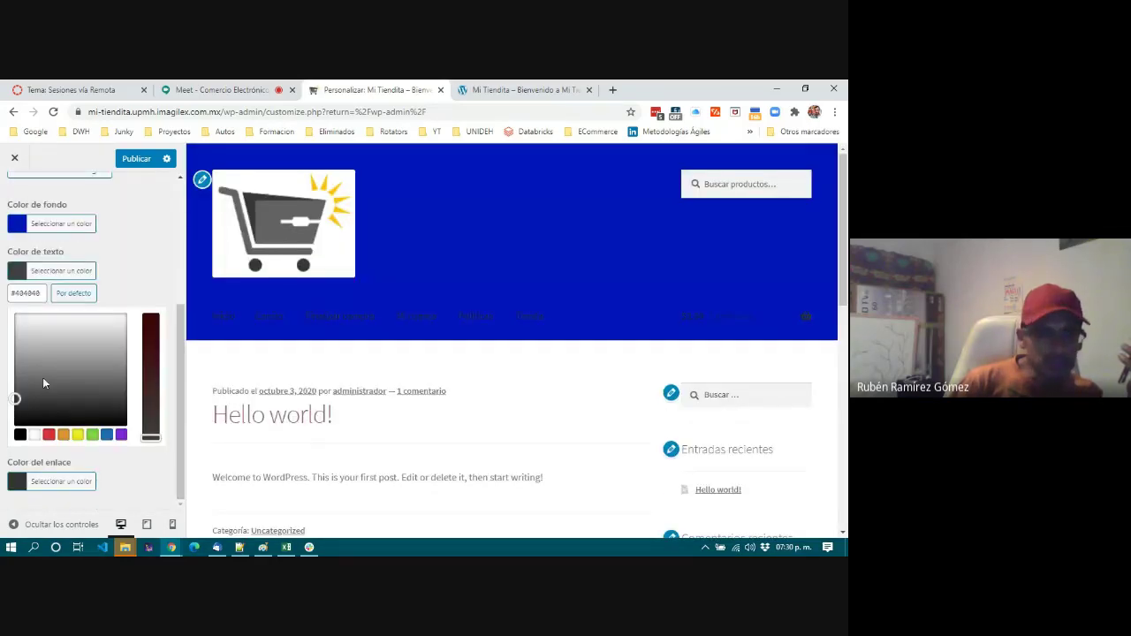
left_click(107, 434)
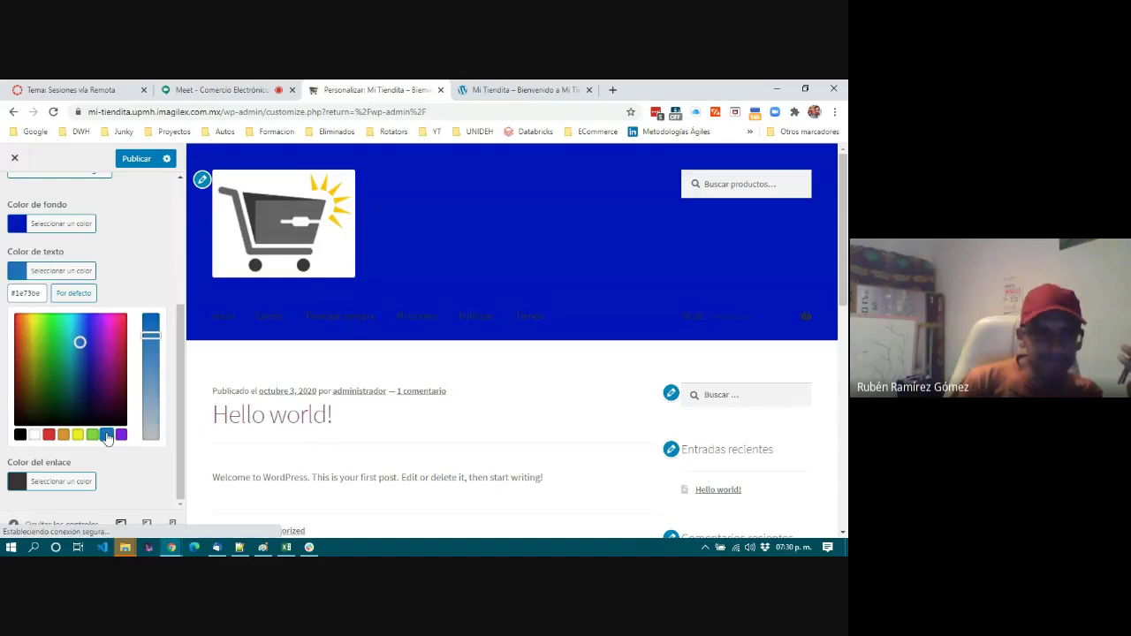
left_click_drag(150, 336, 150, 403)
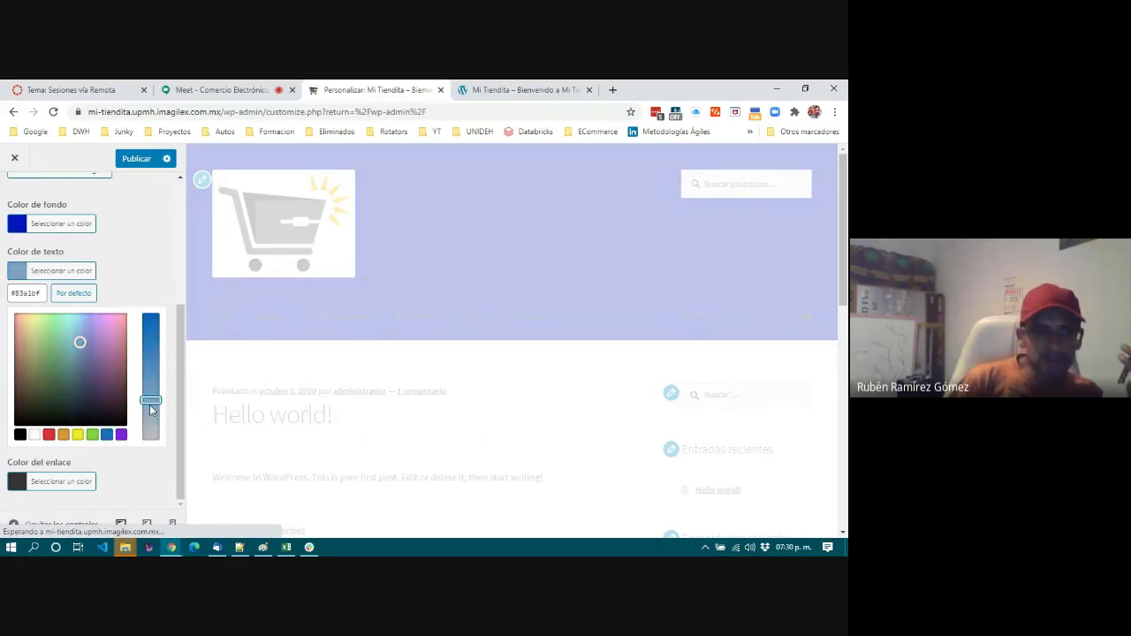
left_click_drag(151, 400, 150, 410)
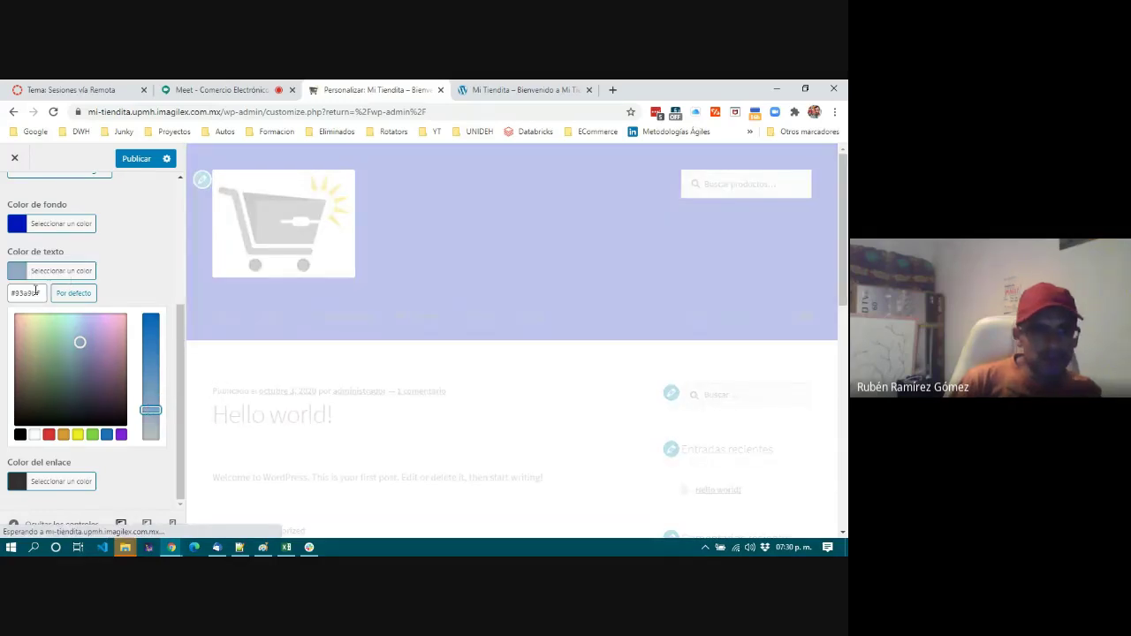
left_click(2, 297)
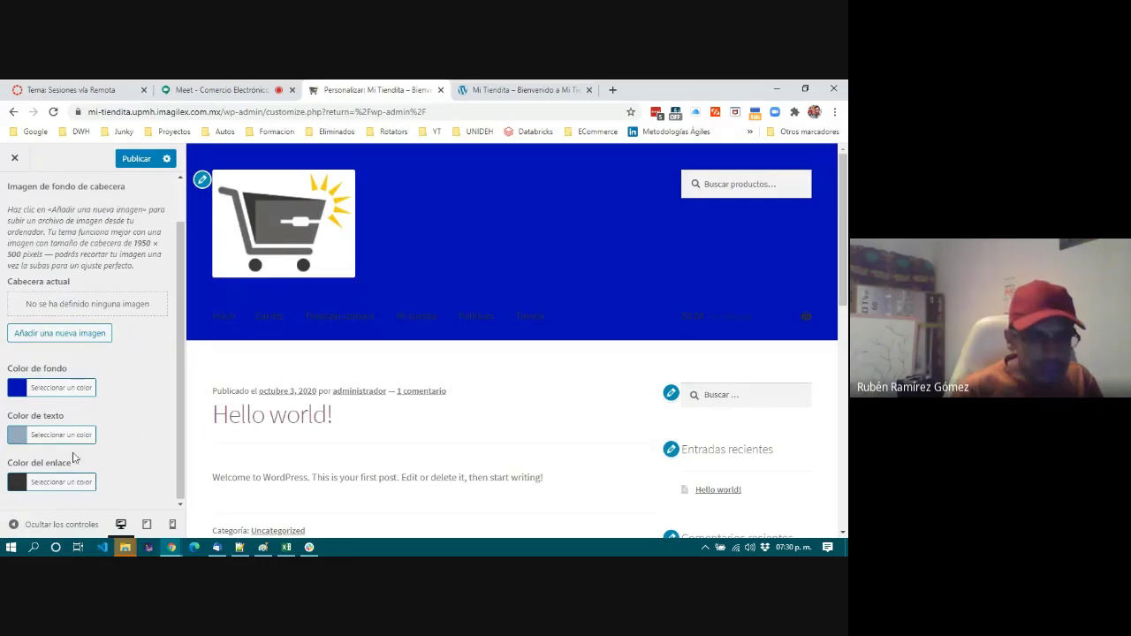
Clear the header link colour and copy the #93a9bf text colour value.
left_click(64, 482)
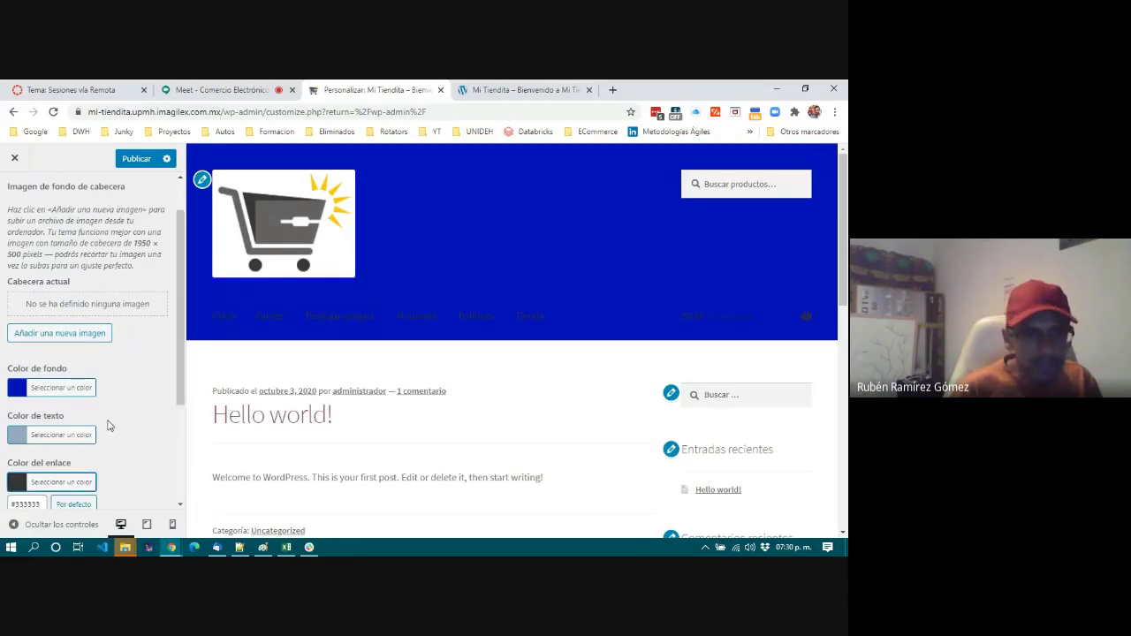
scroll(98, 442, "down", 3)
double_click(41, 343)
left_click(5, 349)
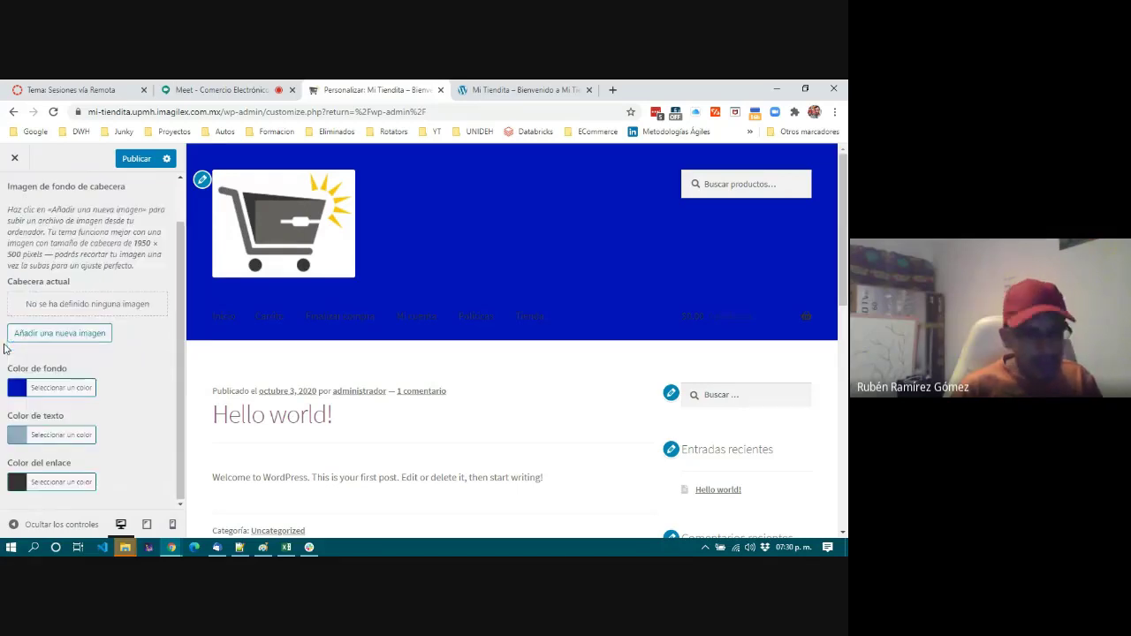
left_click(70, 486)
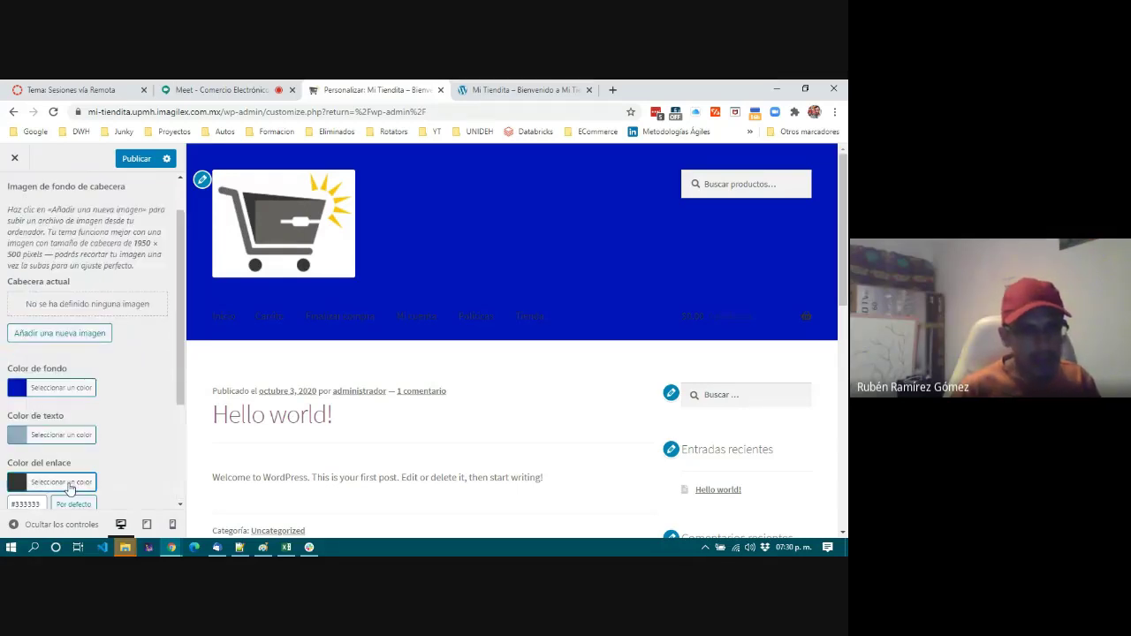
double_click(42, 503)
left_click(78, 506)
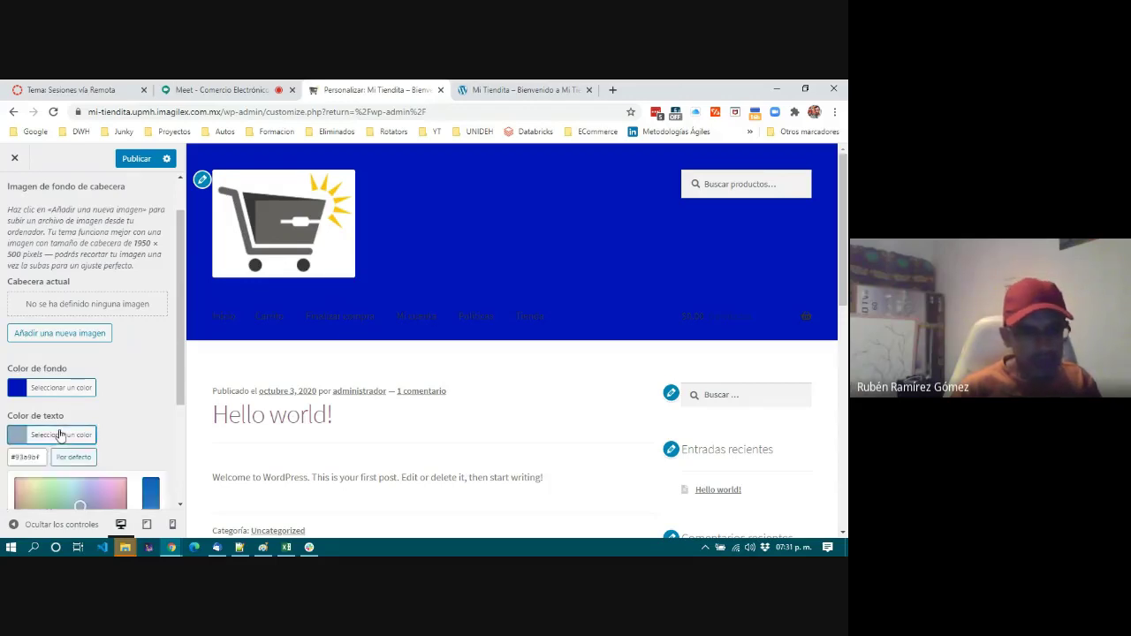
left_click(60, 435)
double_click(41, 457)
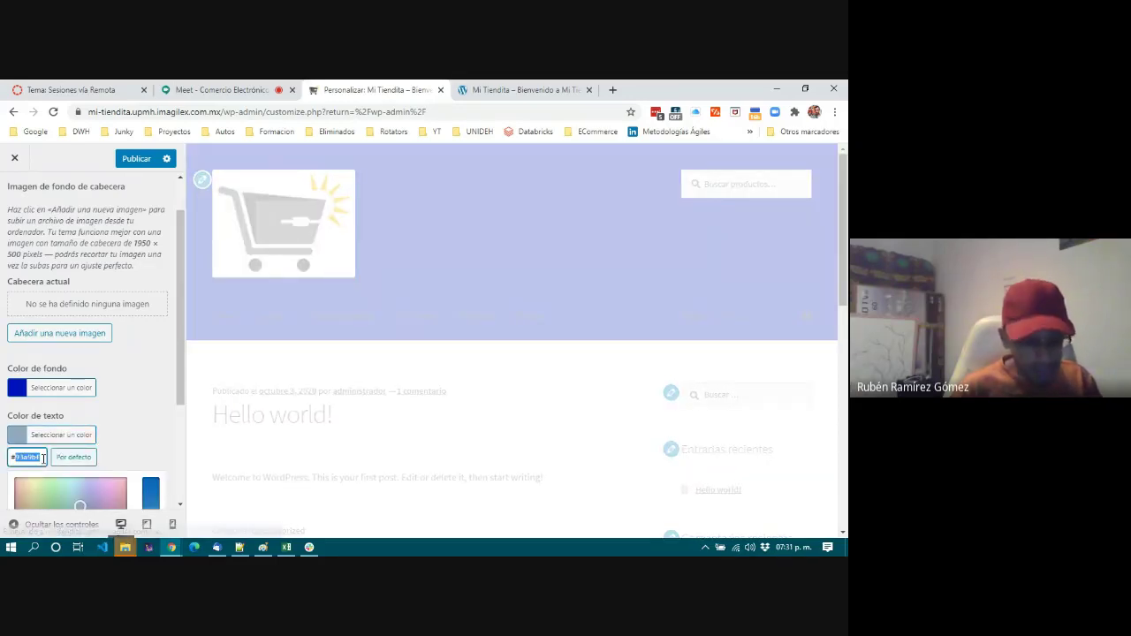
scroll(97, 442, "down", 2)
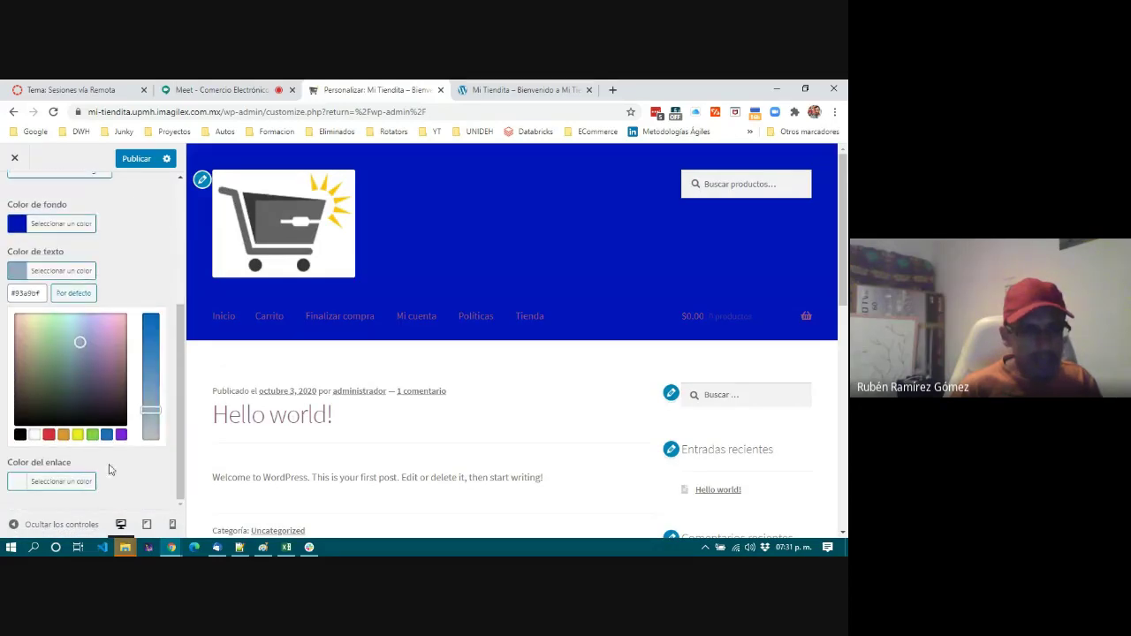
left_click(111, 476)
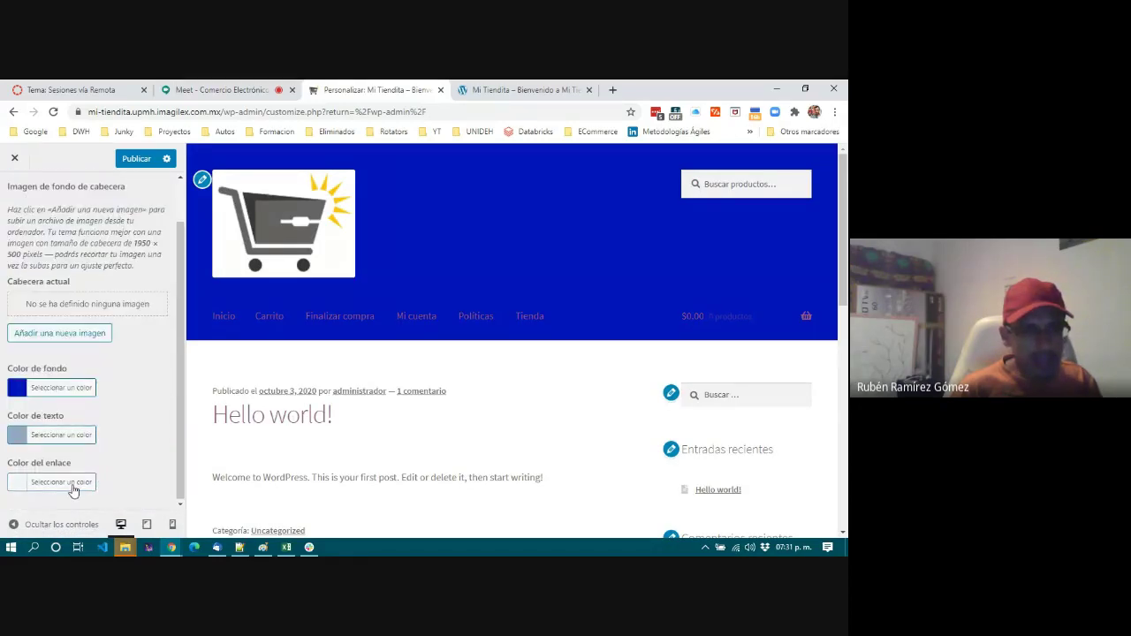
Paste #93a9bf as the header link colour, then return to the section list.
left_click(65, 484)
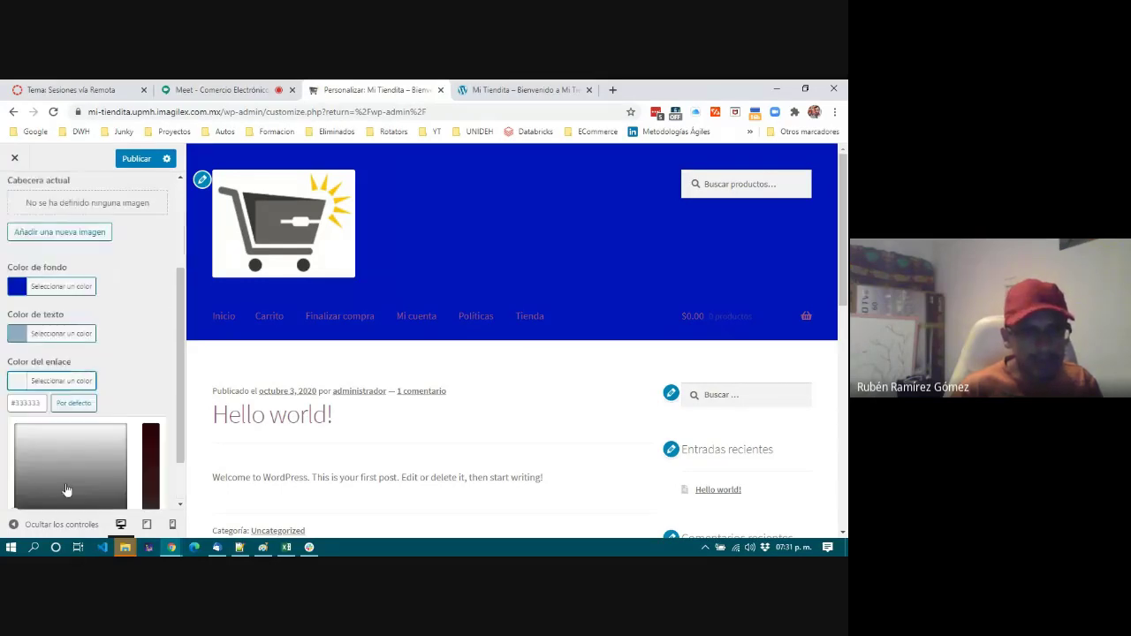
left_click(44, 379)
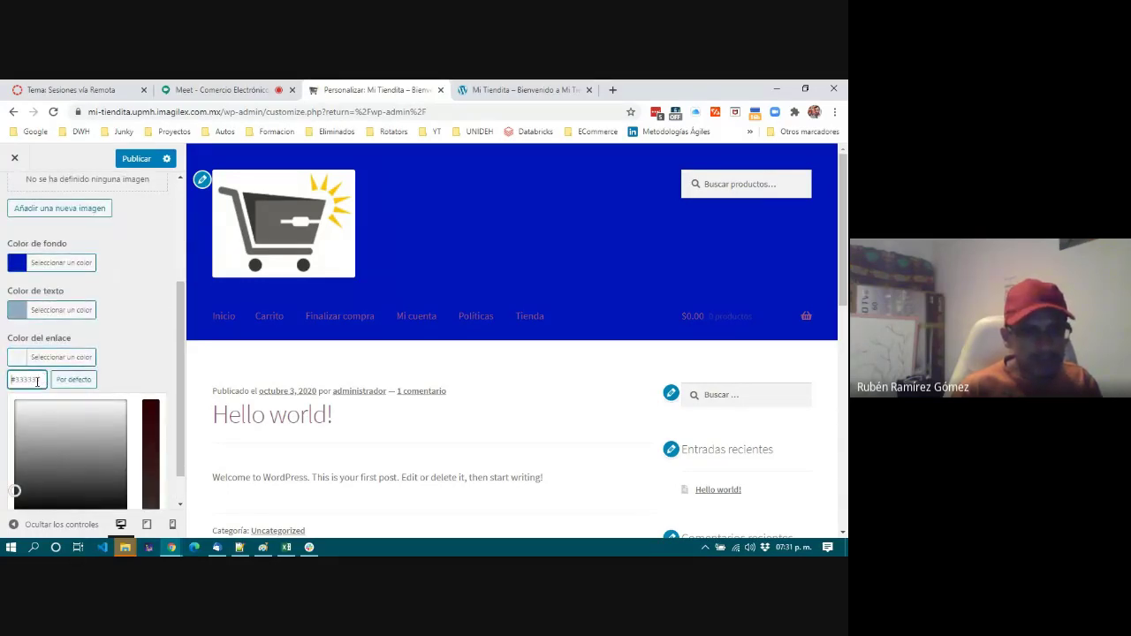
key("ctrl+a")
type("#93a9b4")
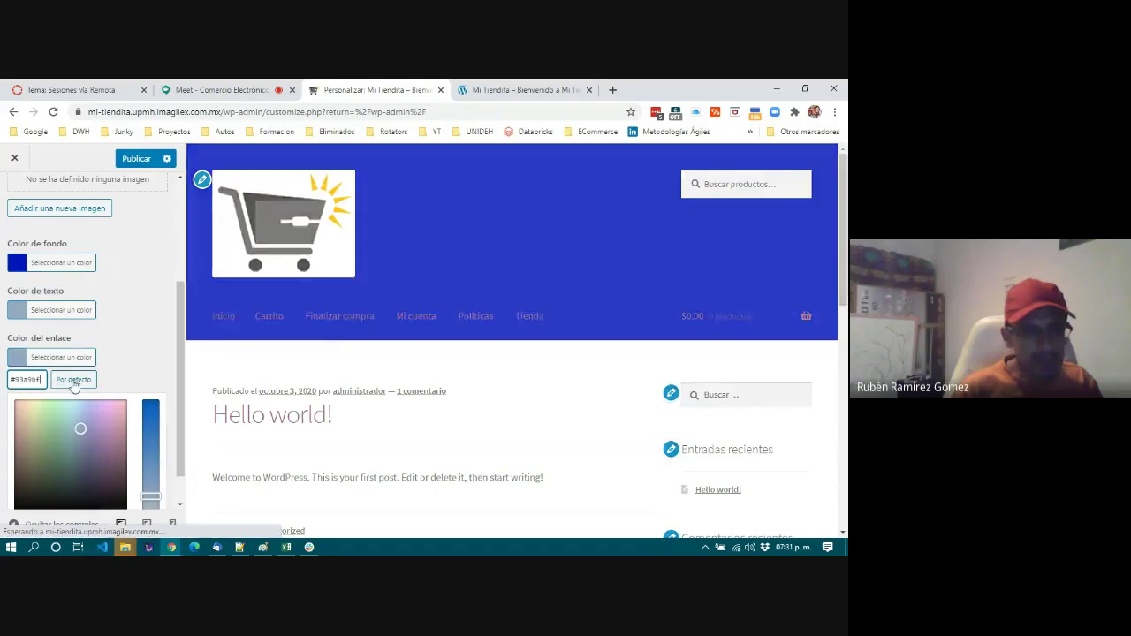
scroll(118, 371, "down", 1)
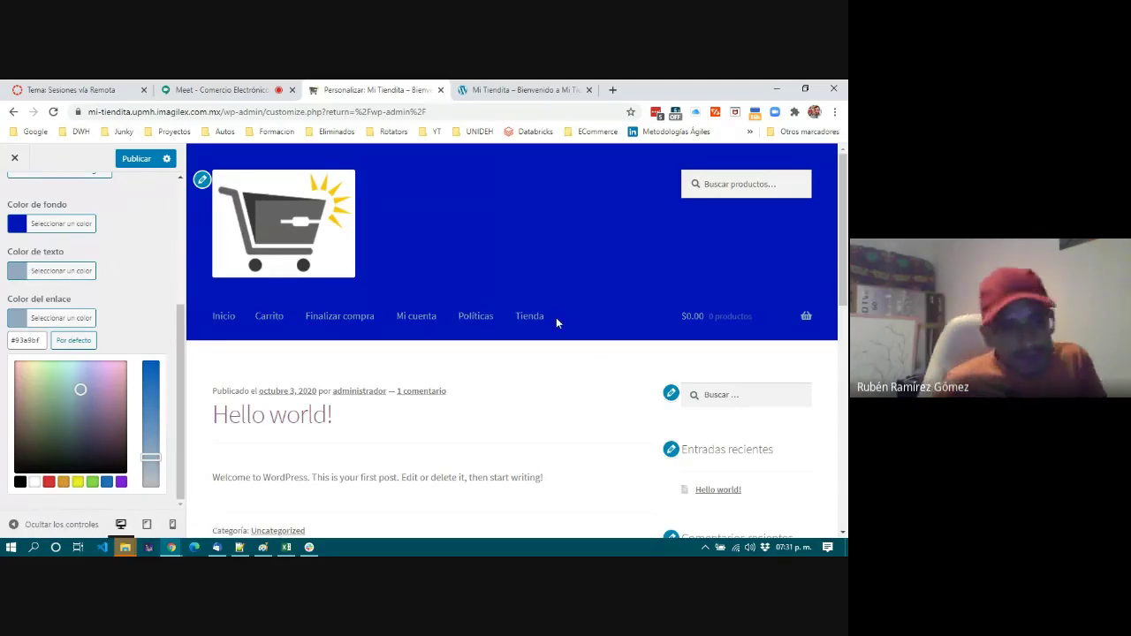
left_click(120, 275)
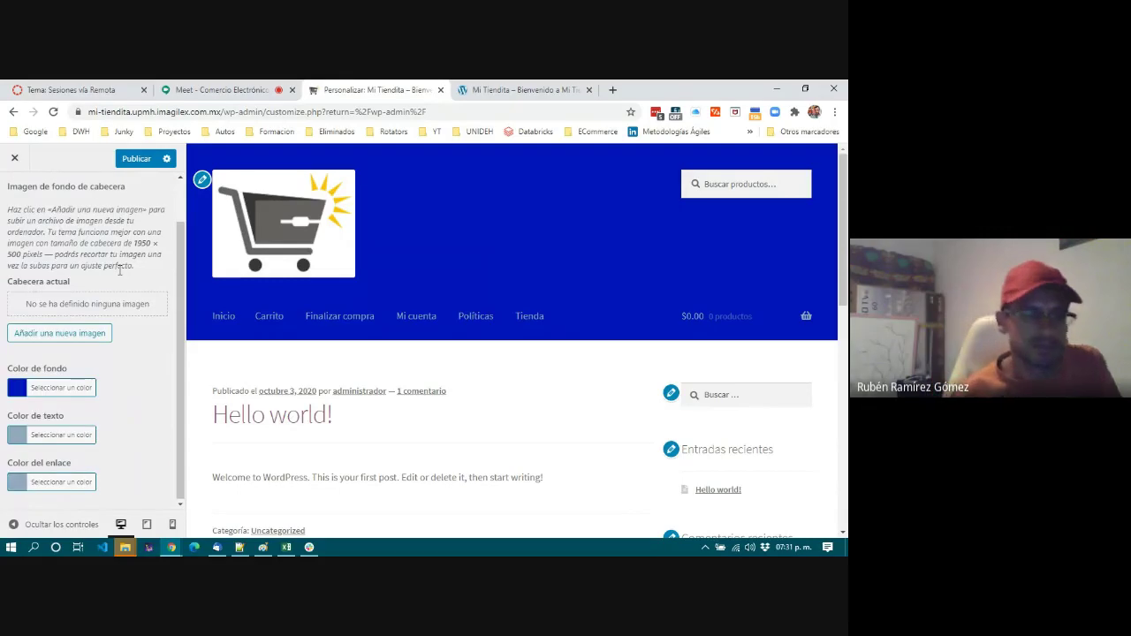
scroll(147, 355, "up", 1)
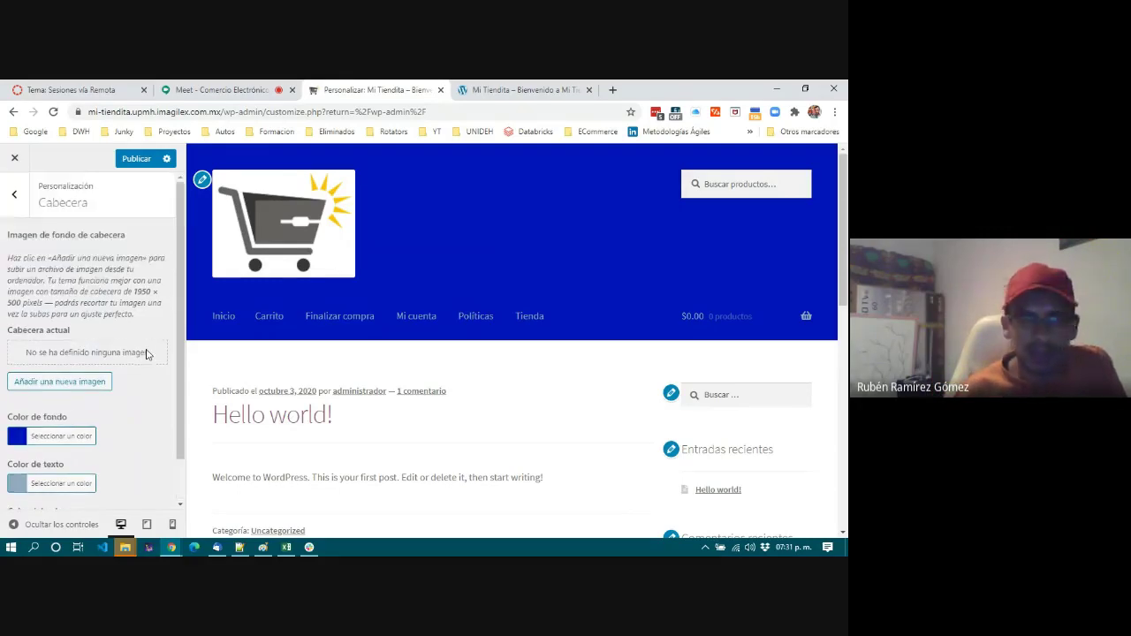
left_click(14, 193)
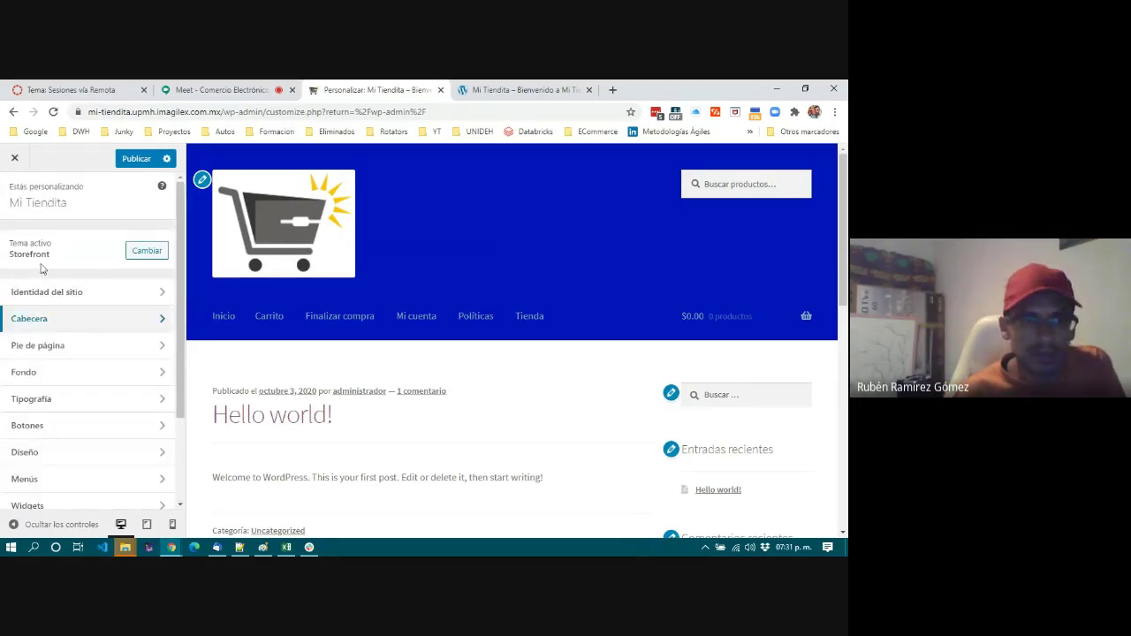
In Pie de página, change the footer background from #f0f0f0 to a saturated blue.
left_click(78, 349)
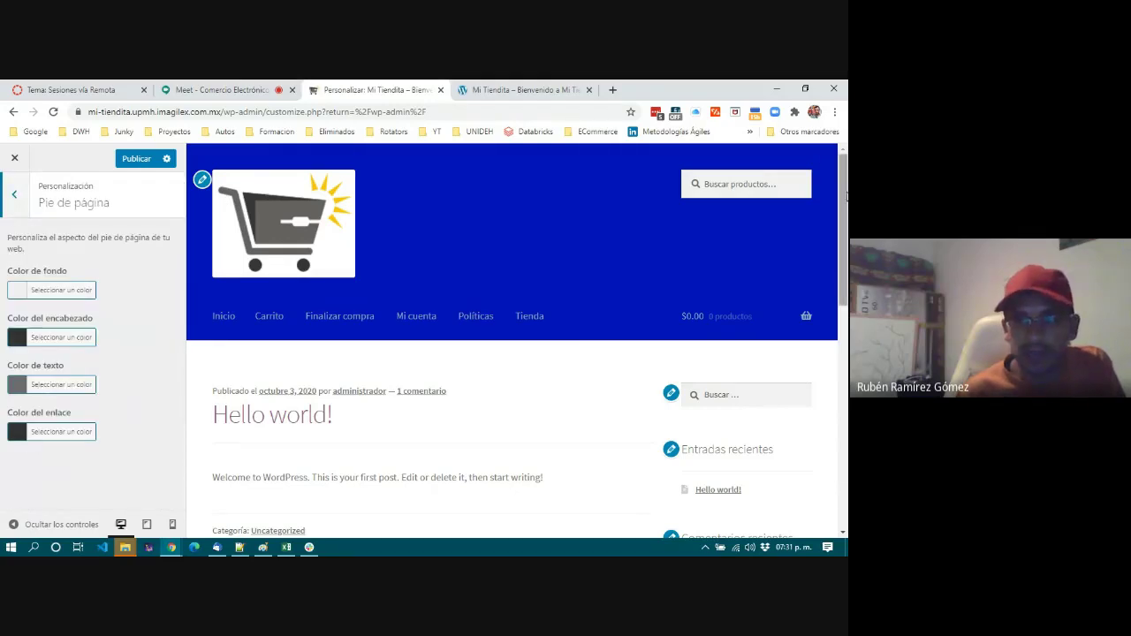
left_click_drag(840, 200, 840, 423)
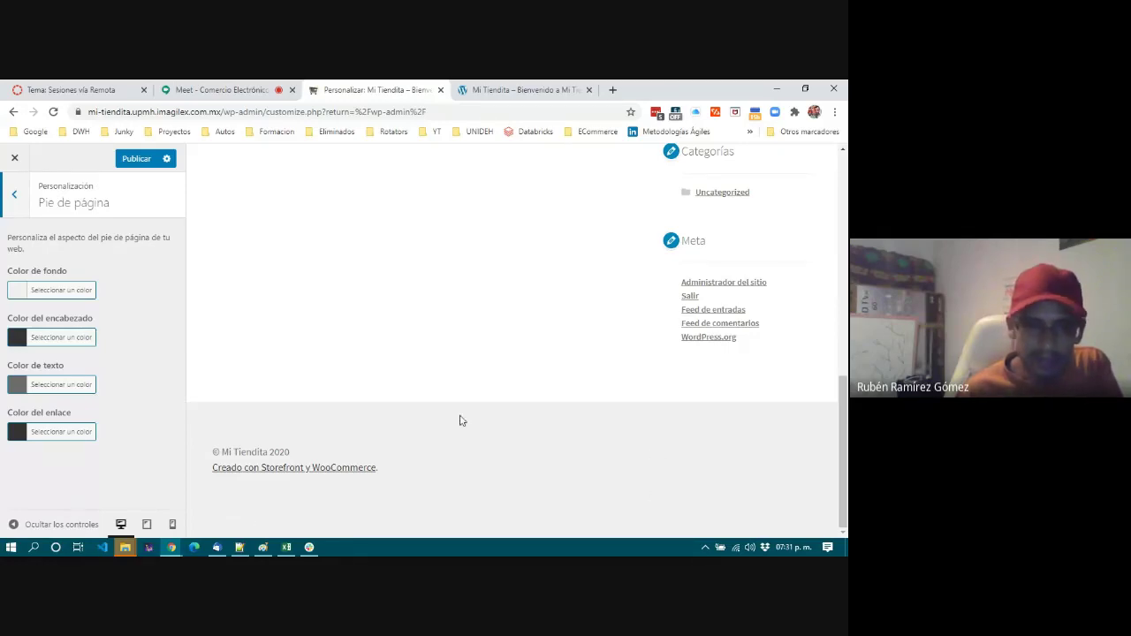
left_click(61, 296)
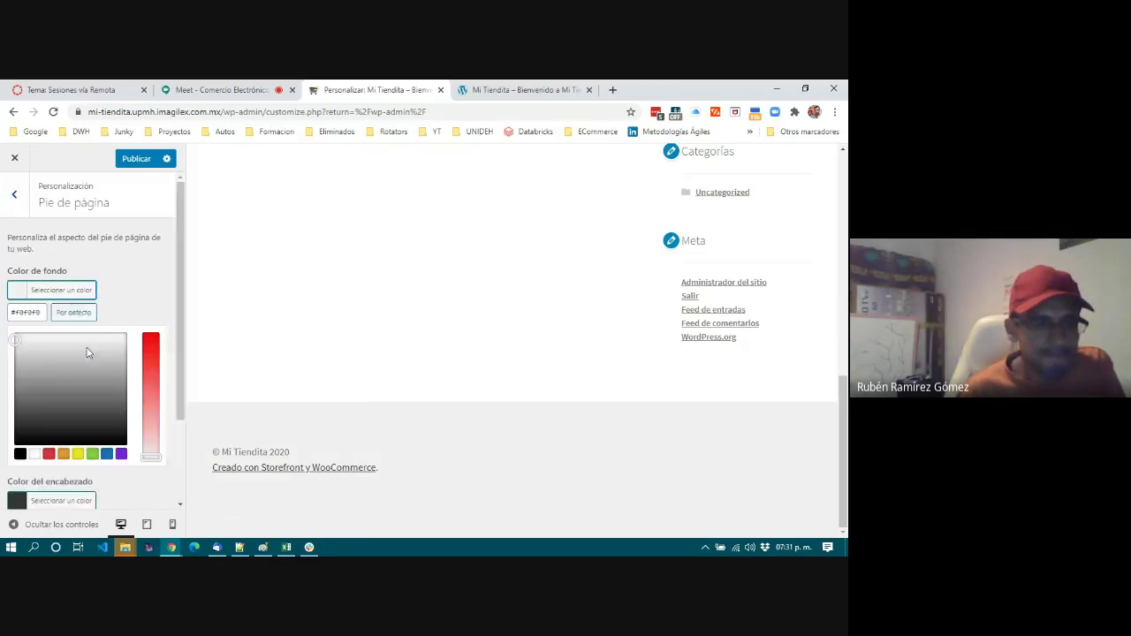
left_click(3, 320)
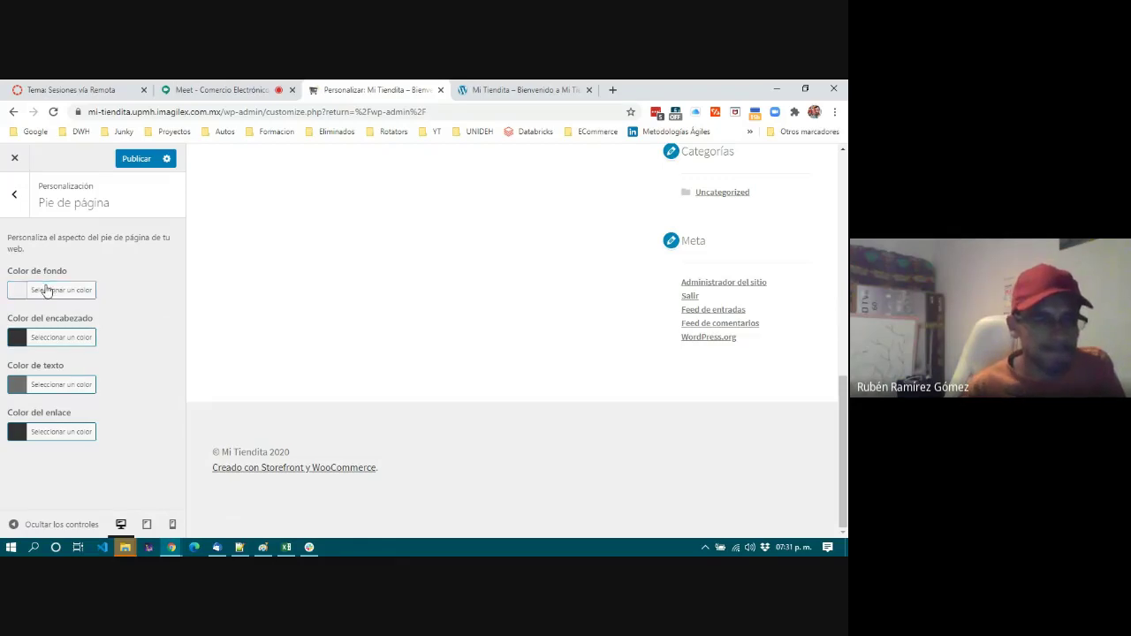
left_click(44, 292)
left_click(39, 311)
triple_click(39, 312)
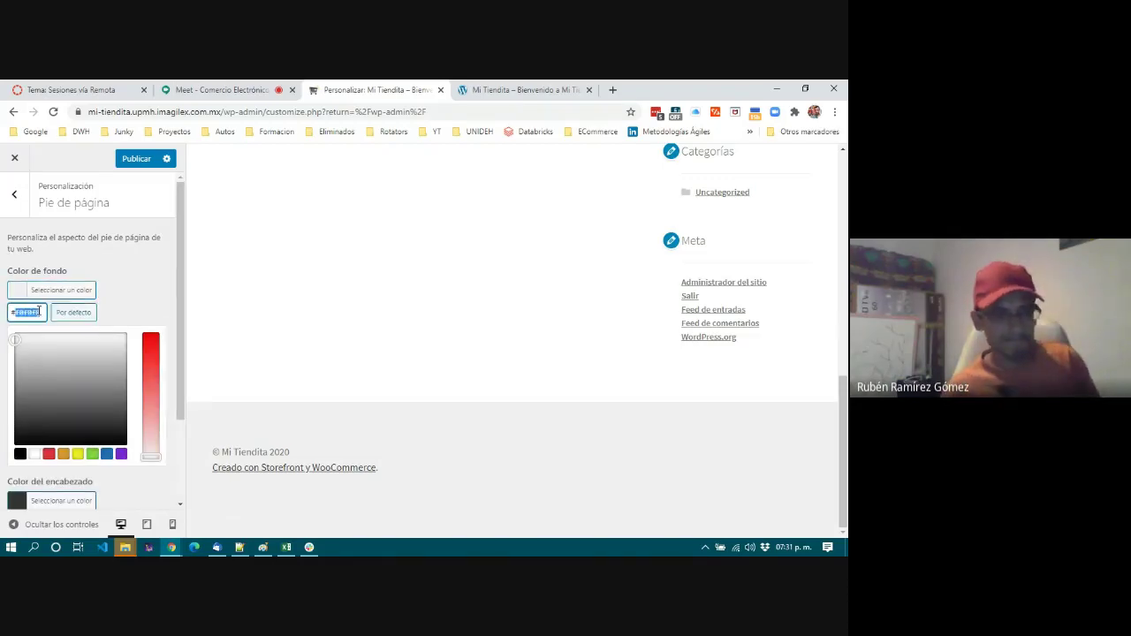
type("#93a9bf")
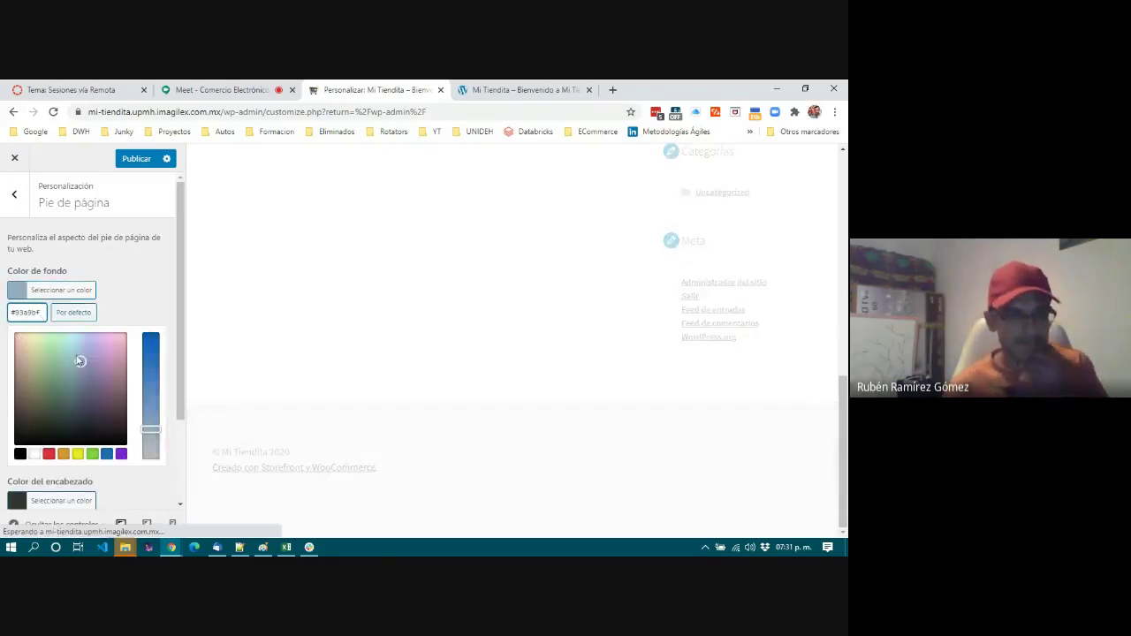
left_click_drag(149, 426, 150, 334)
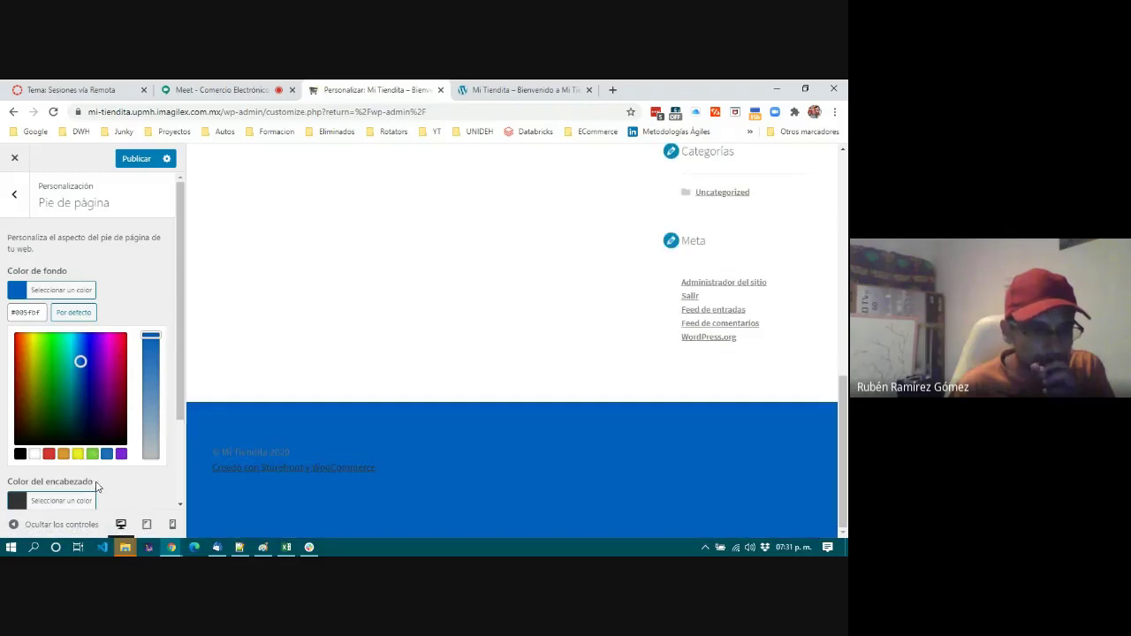
left_click(97, 487)
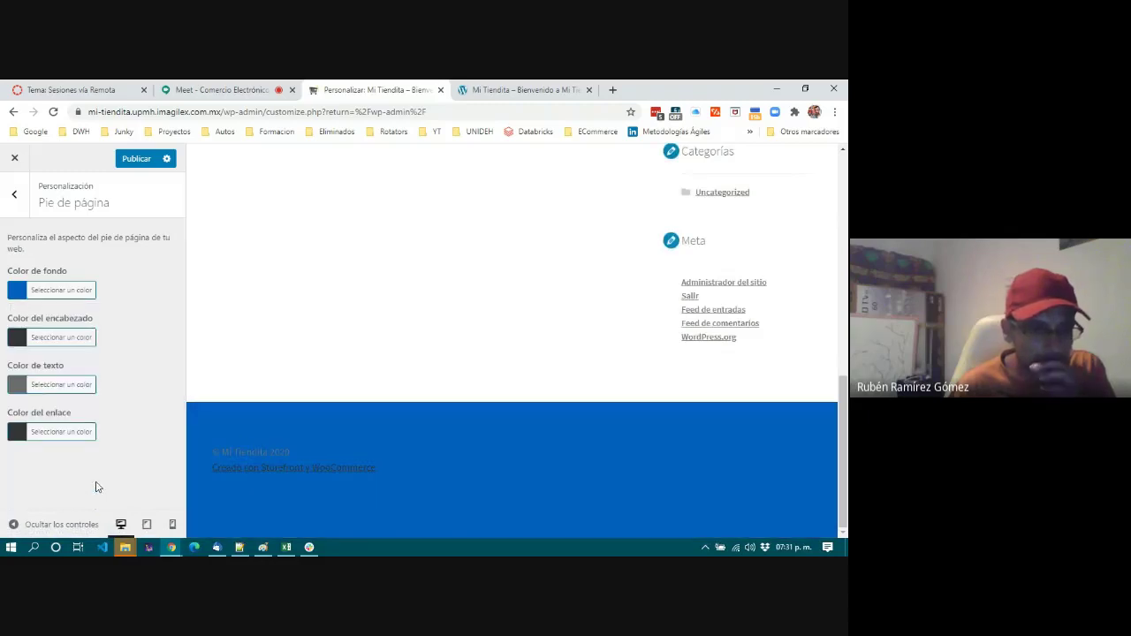
Paste #93a9bf as the footer heading and text colours.
left_click(55, 336)
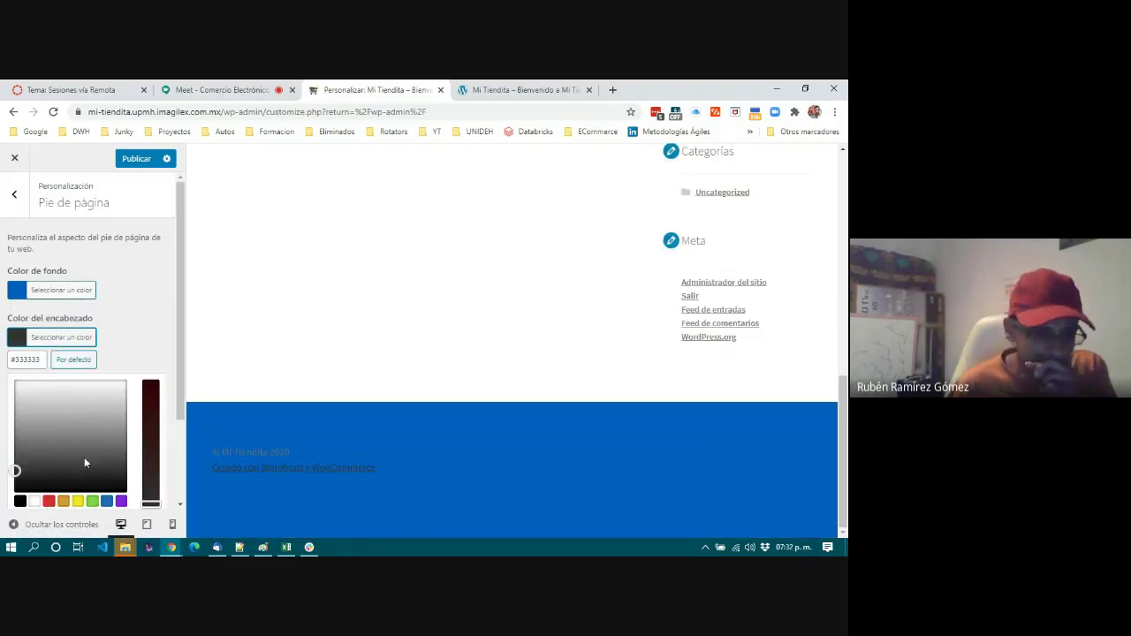
left_click(4, 364)
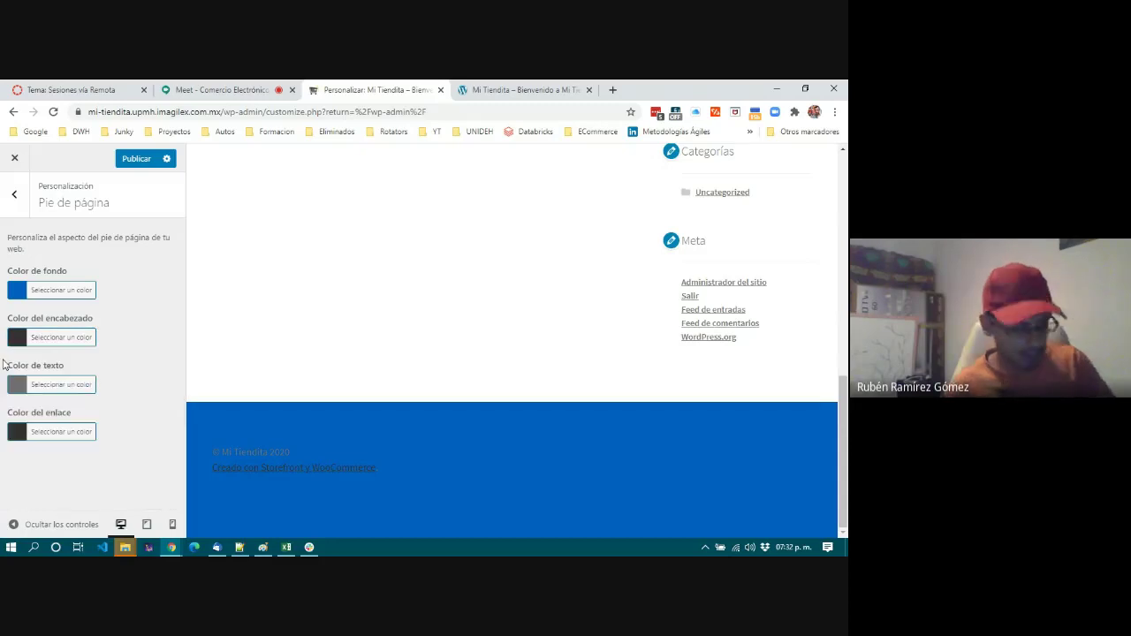
left_click(55, 337)
left_click_drag(11, 358, 41, 359)
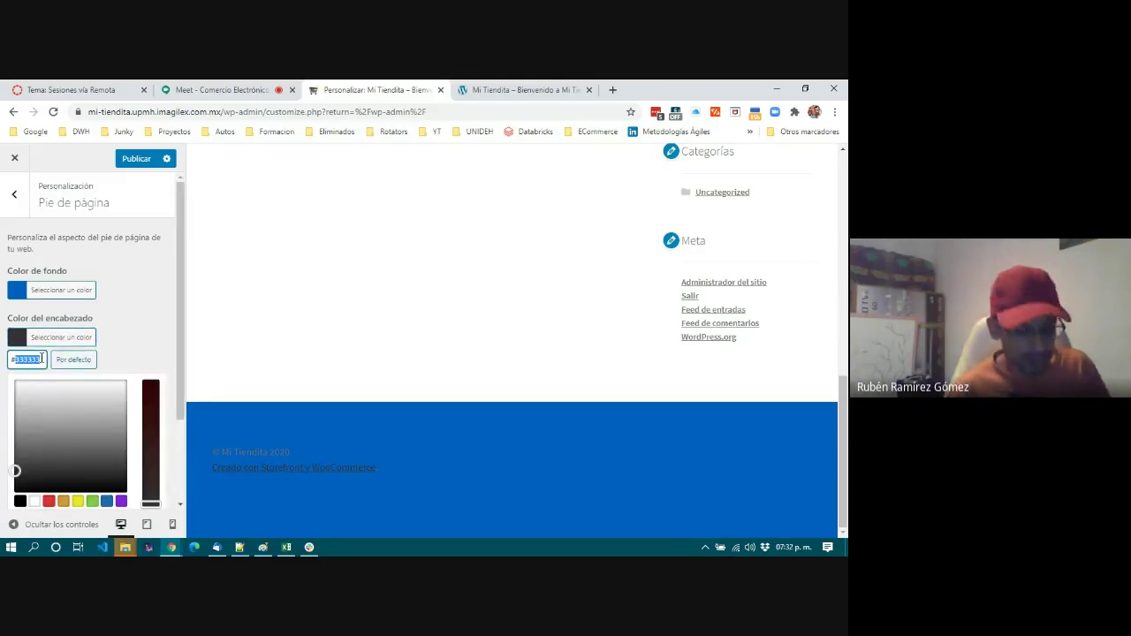
type("#93a9bf")
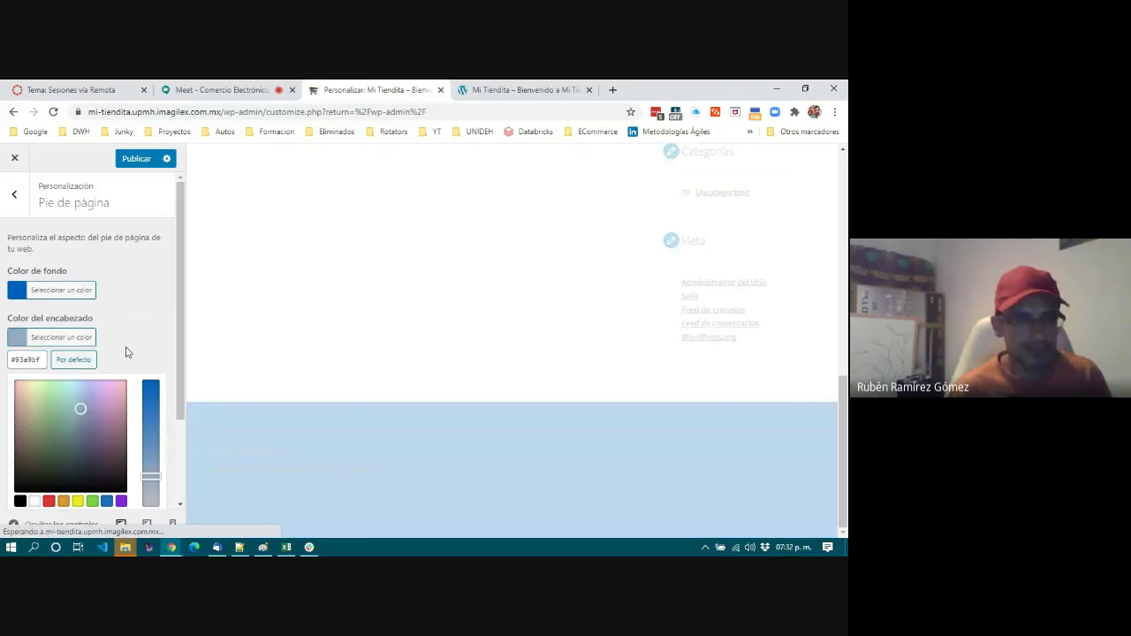
scroll(125, 353, "down", 3)
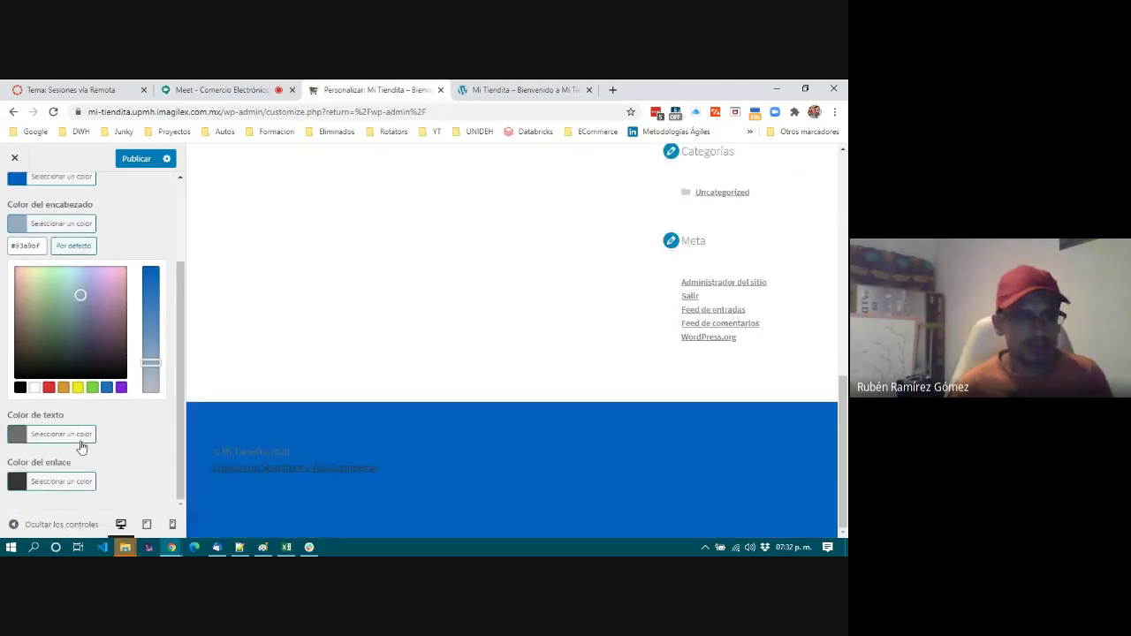
left_click(80, 447)
triple_click(28, 407)
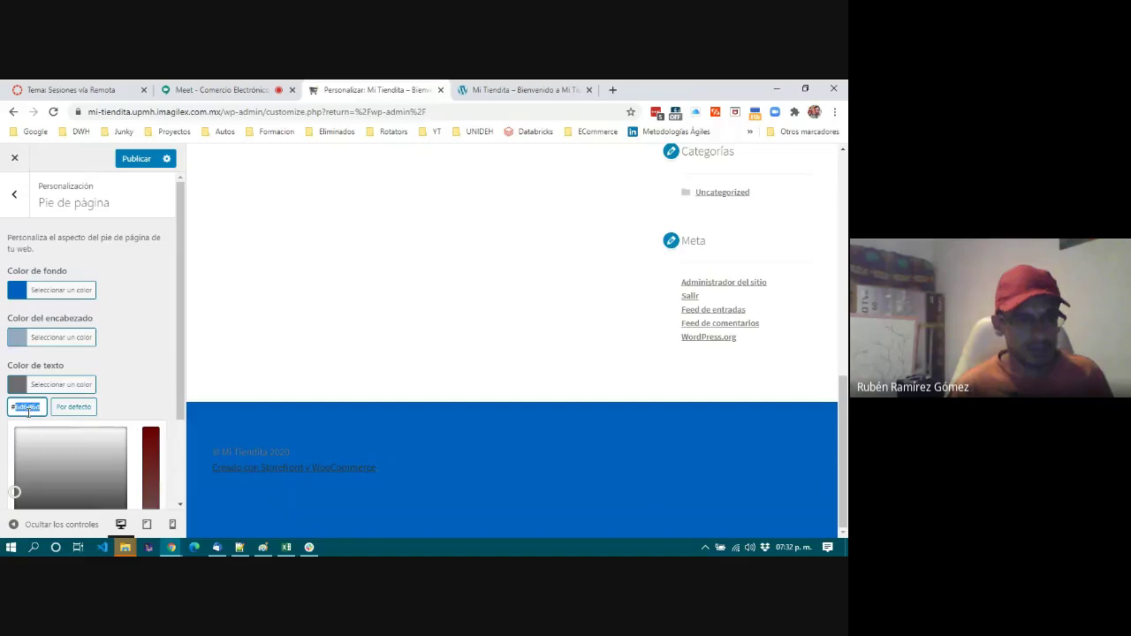
type("#93a9bf")
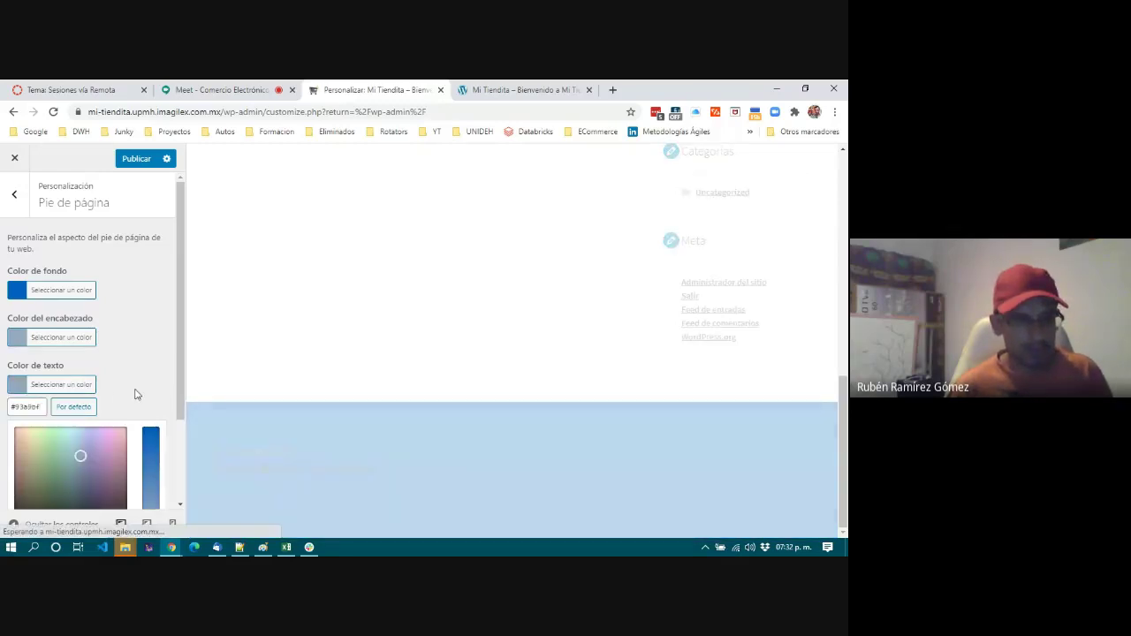
Paste #93a9bf as the footer link colour and confirm the value.
scroll(135, 394, "down", 1)
left_click(88, 482)
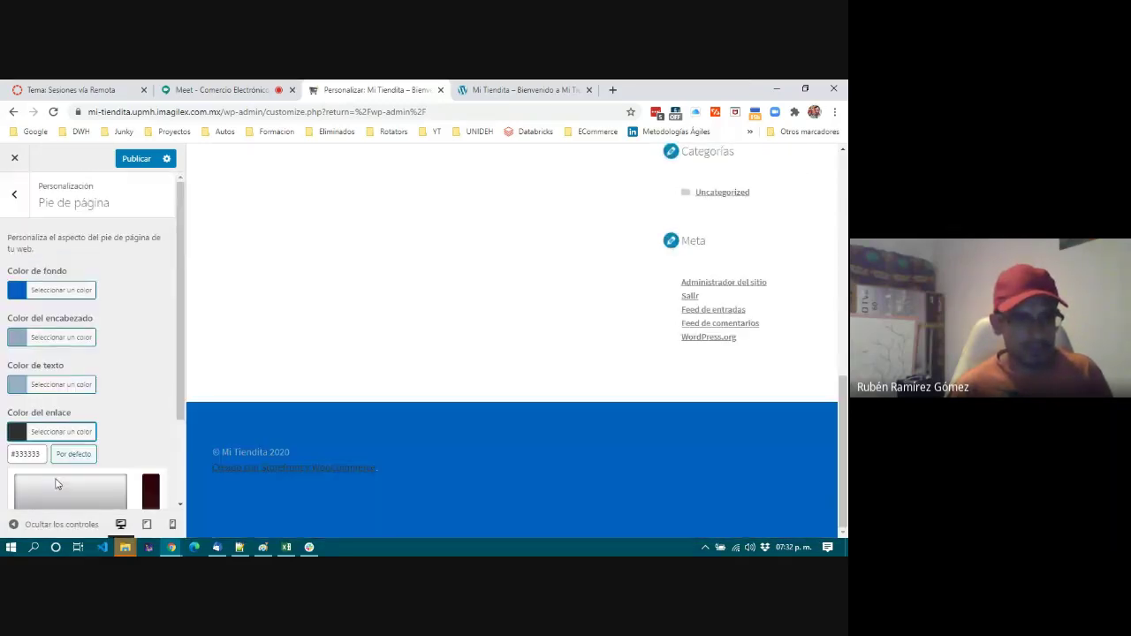
triple_click(27, 454)
type("#93a9bf")
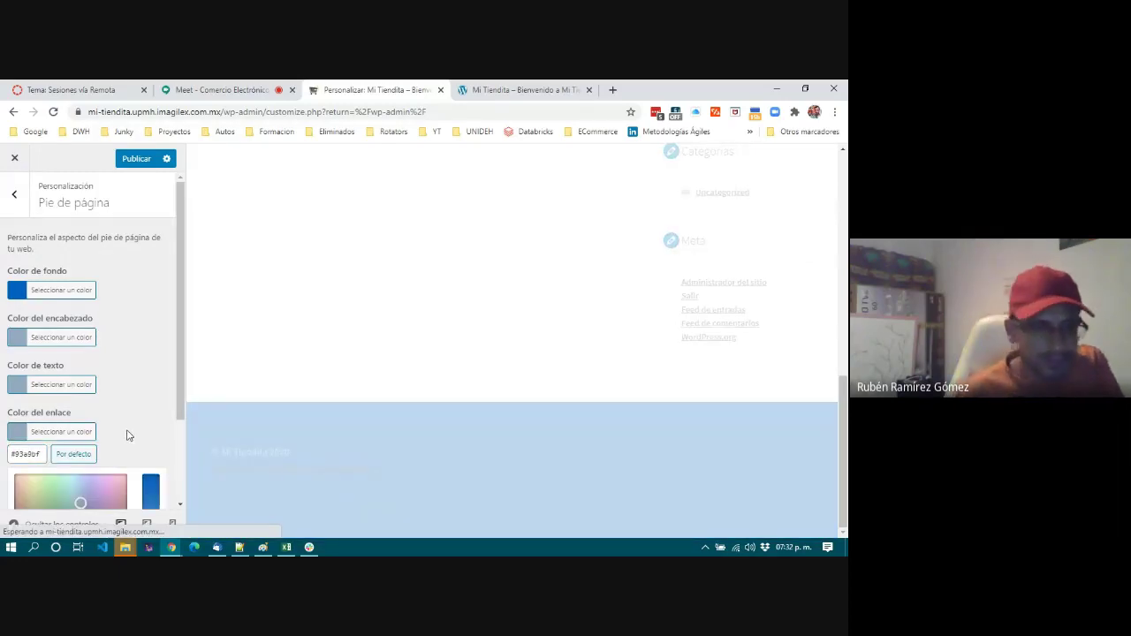
scroll(127, 434, "down", 2)
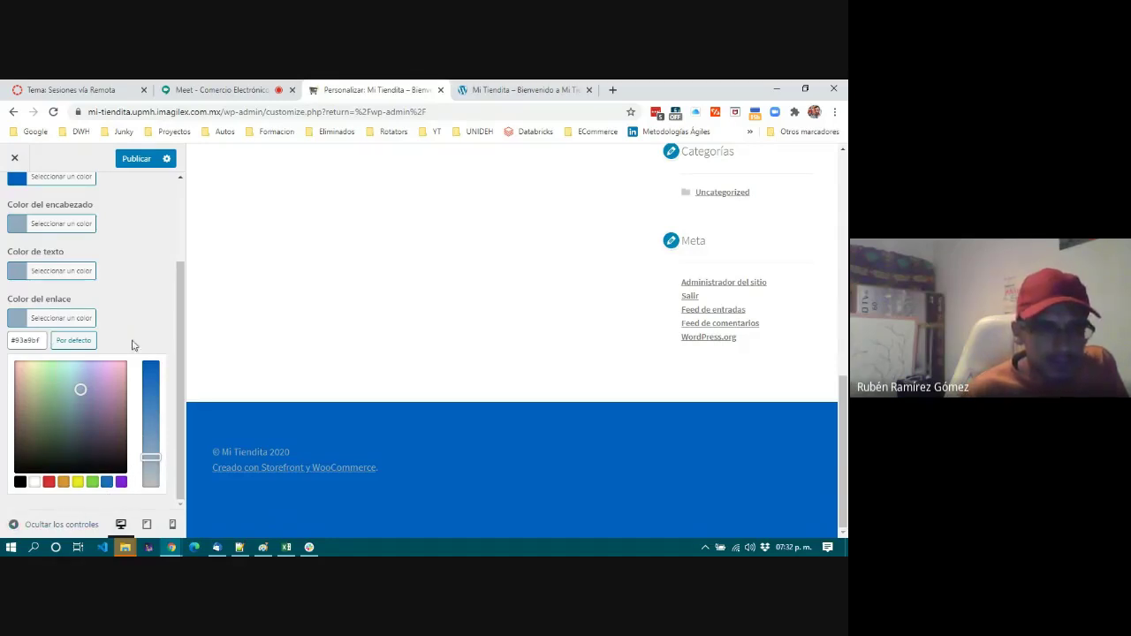
left_click(29, 341)
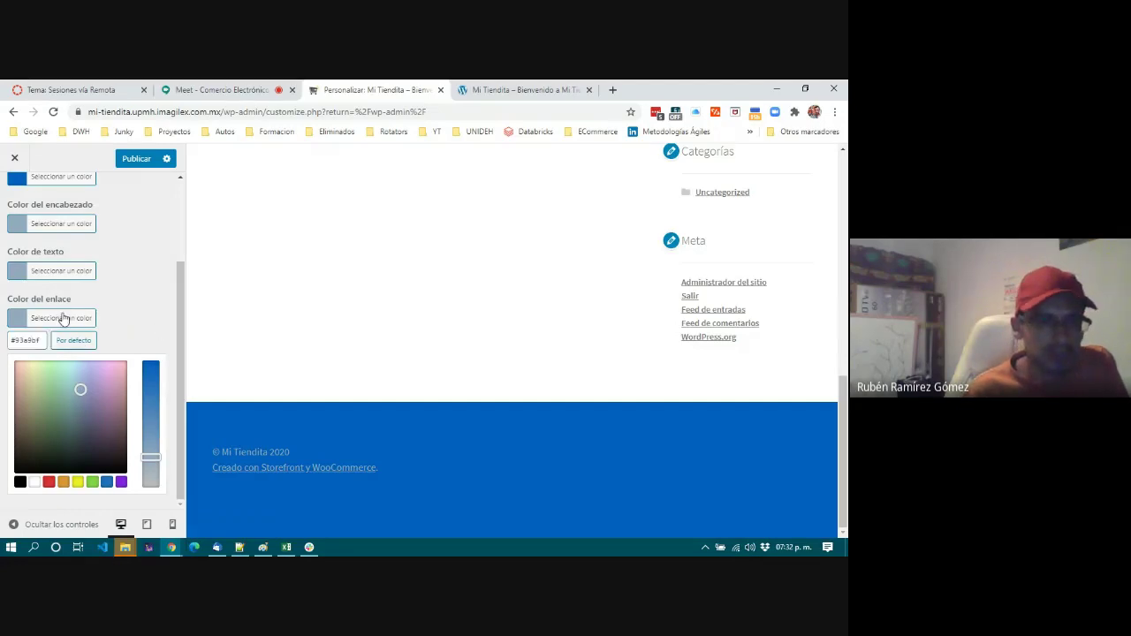
left_click(110, 300)
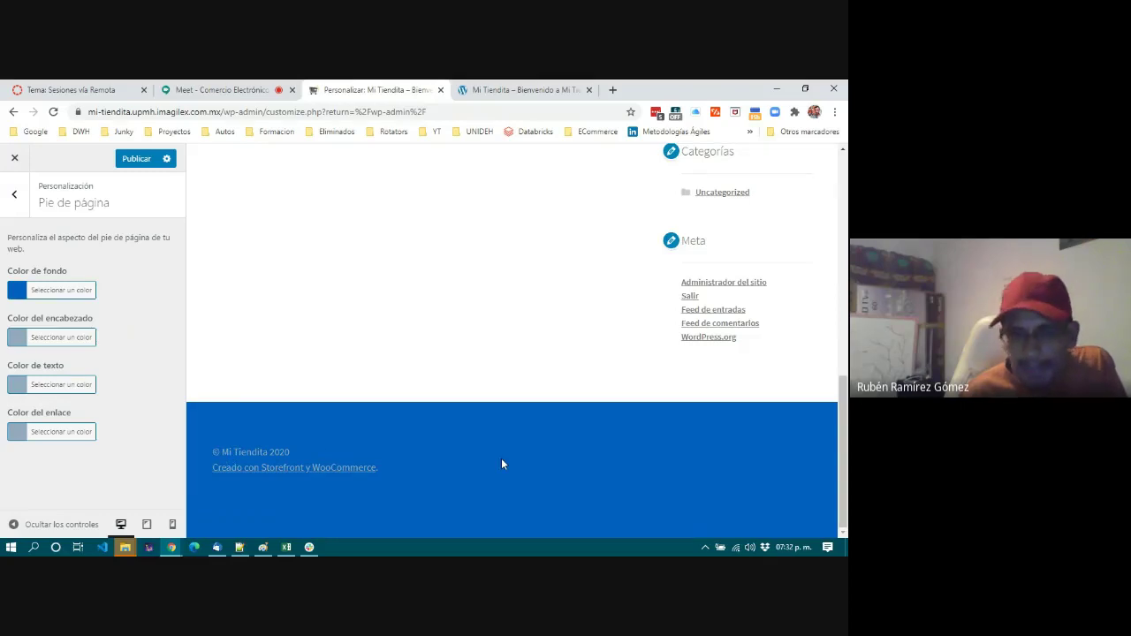
scroll(501, 464, "up", 10)
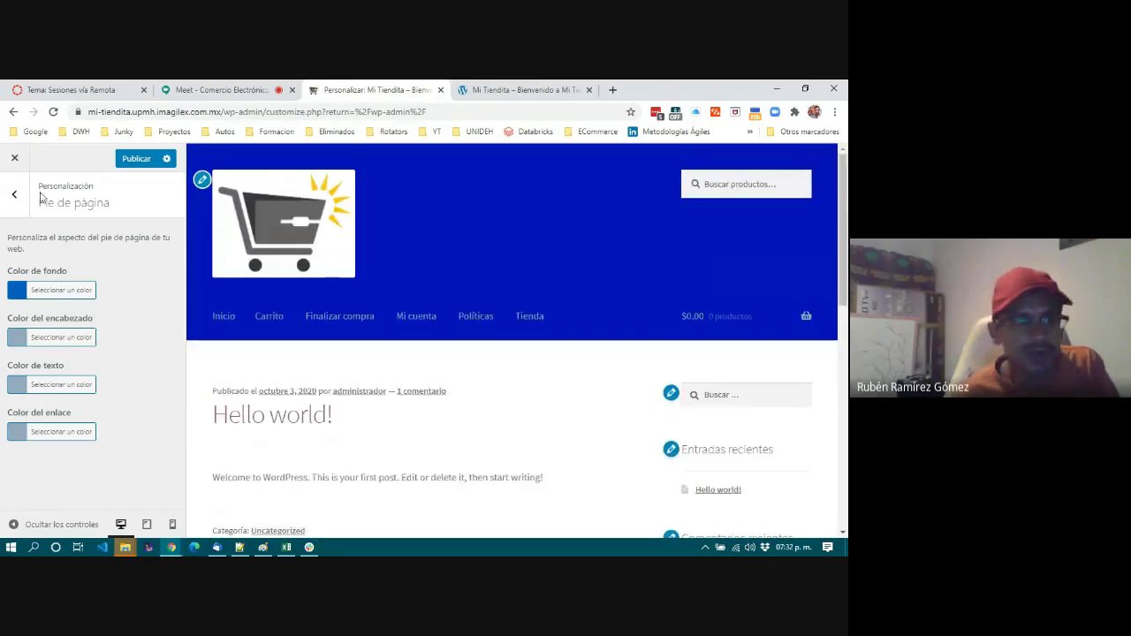
Look through the Fondo and Tipografía settings in the Customizer.
left_click(15, 193)
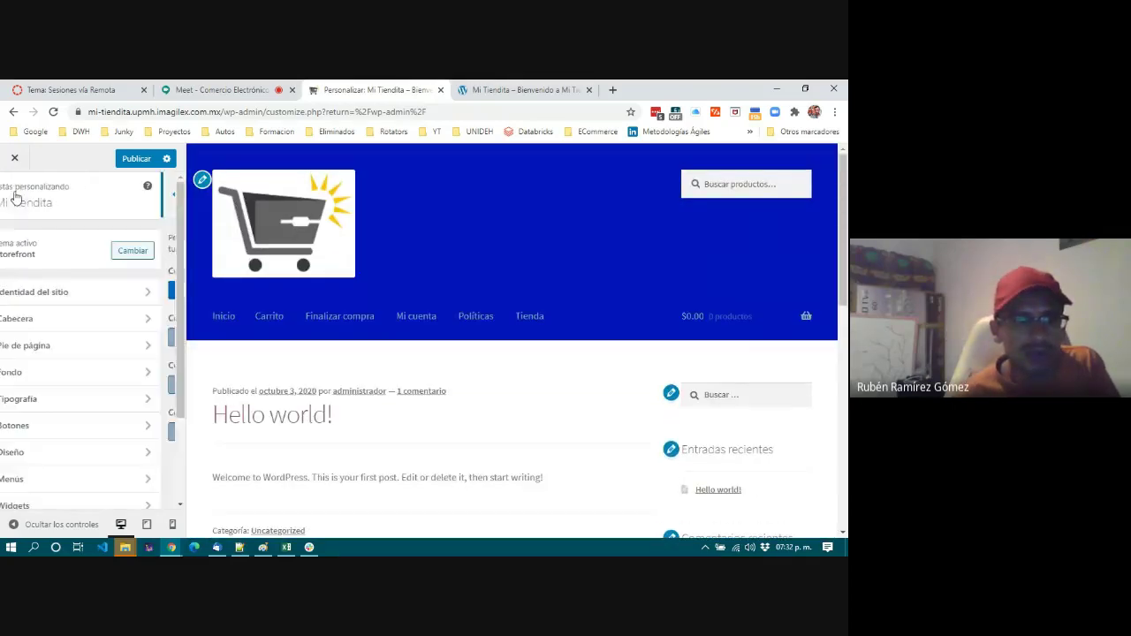
left_click(49, 371)
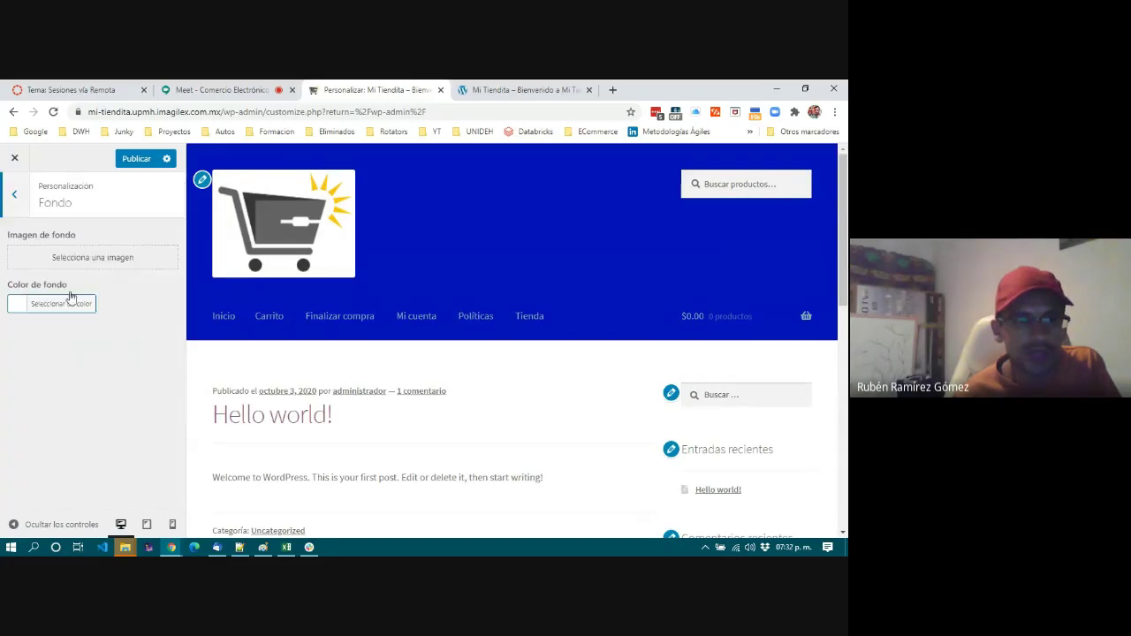
scroll(581, 398, "down", 4)
scroll(580, 397, "up", 2)
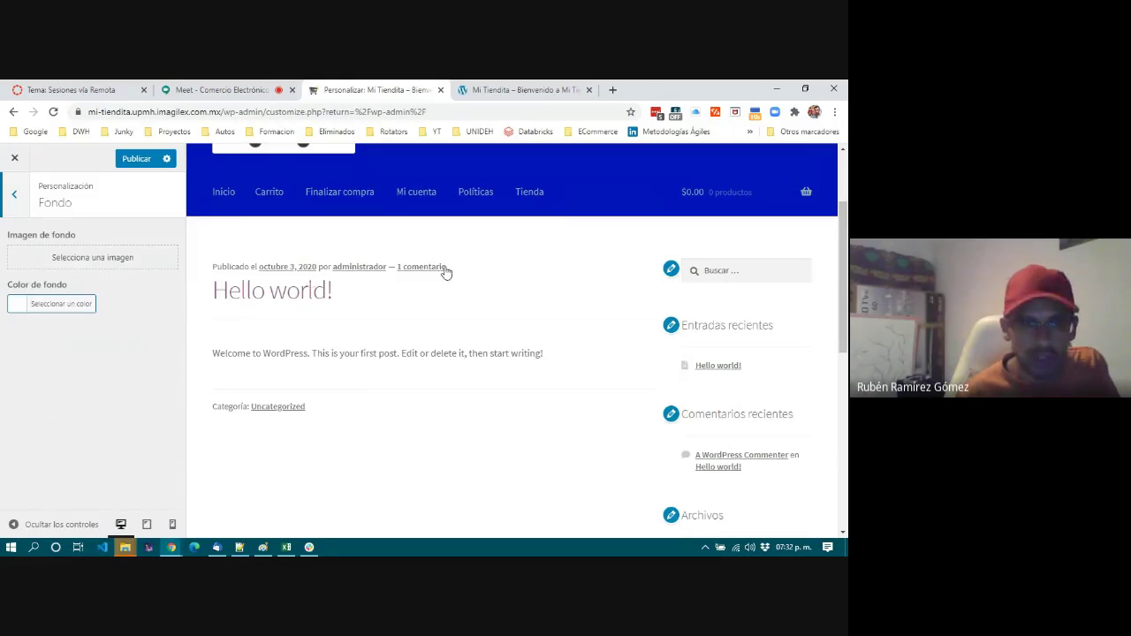
left_click(14, 197)
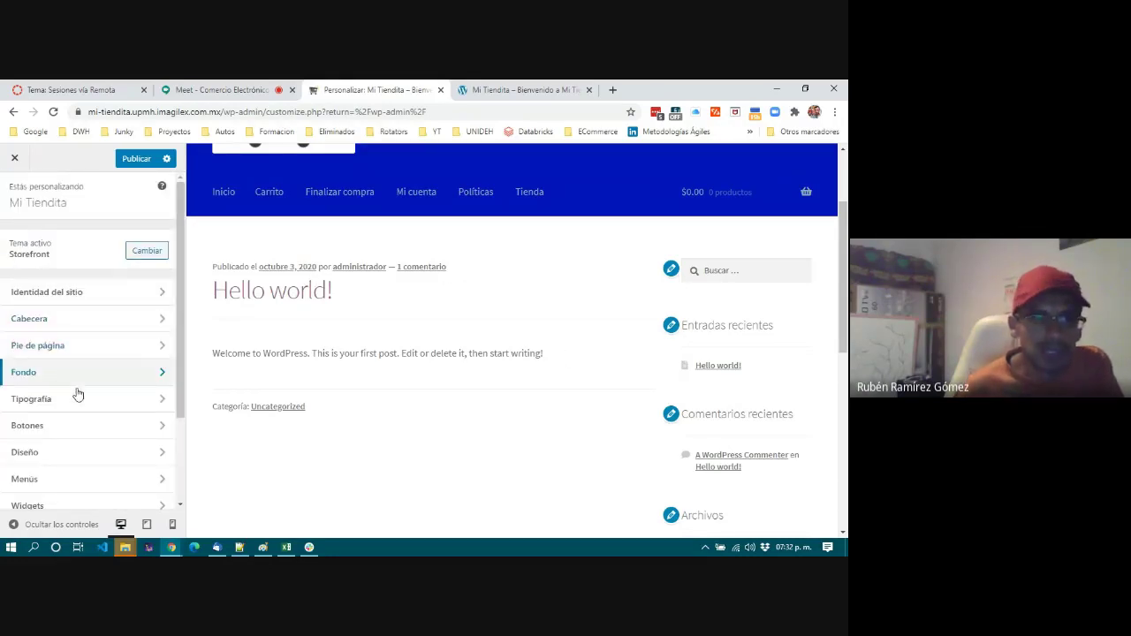
left_click(76, 398)
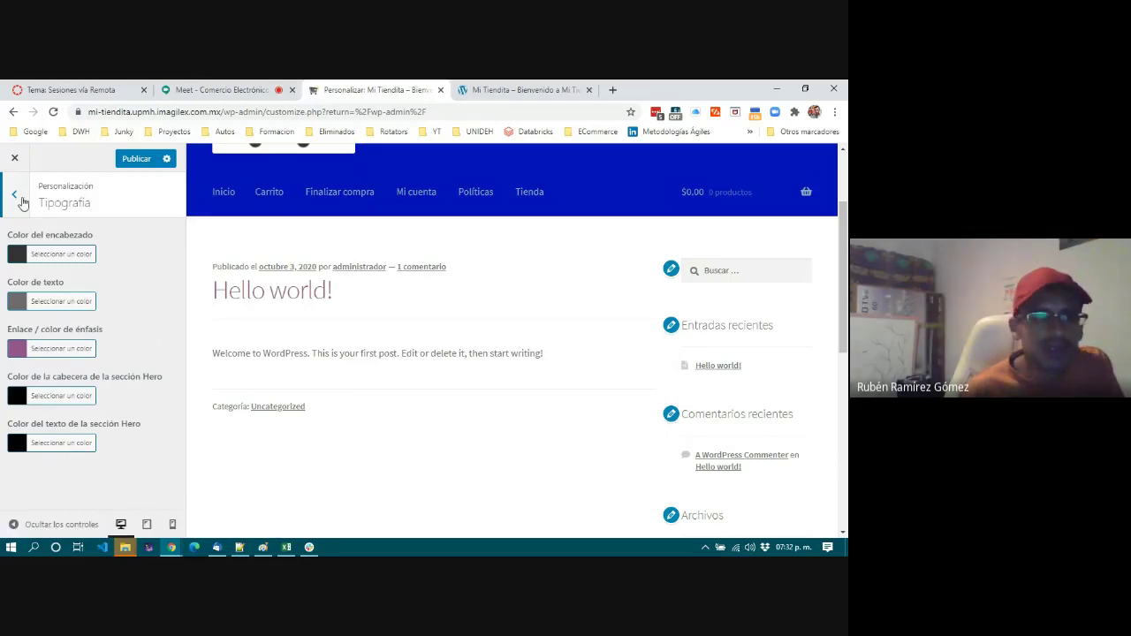
left_click(15, 195)
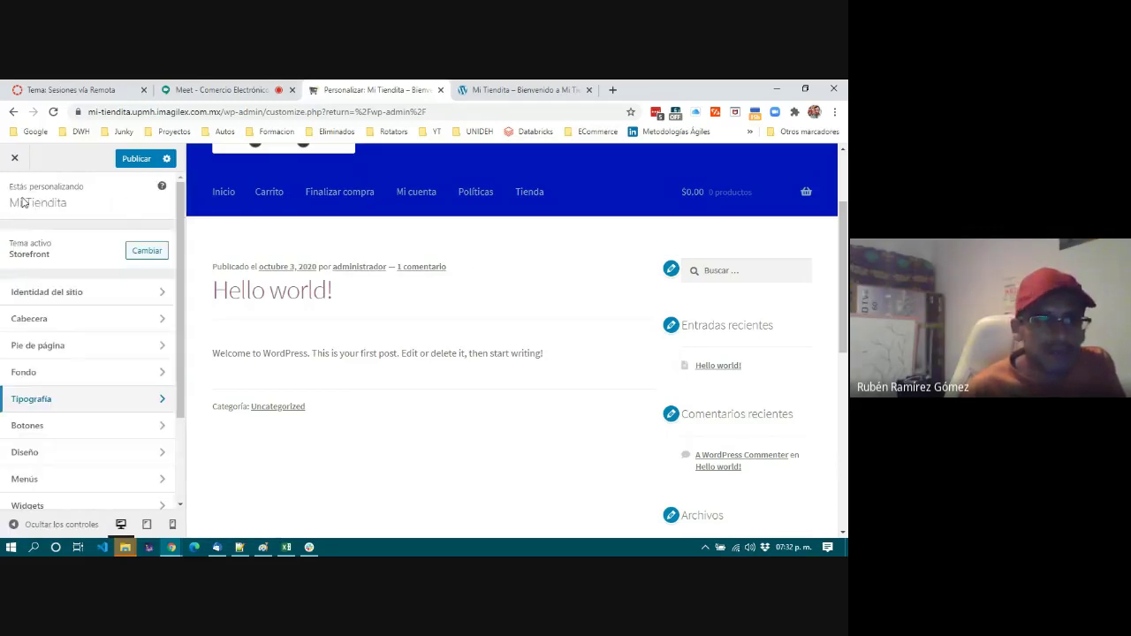
Check Botones, move on to Diseño, and bring up the live storefront.
left_click(59, 431)
scroll(581, 377, "up", 2)
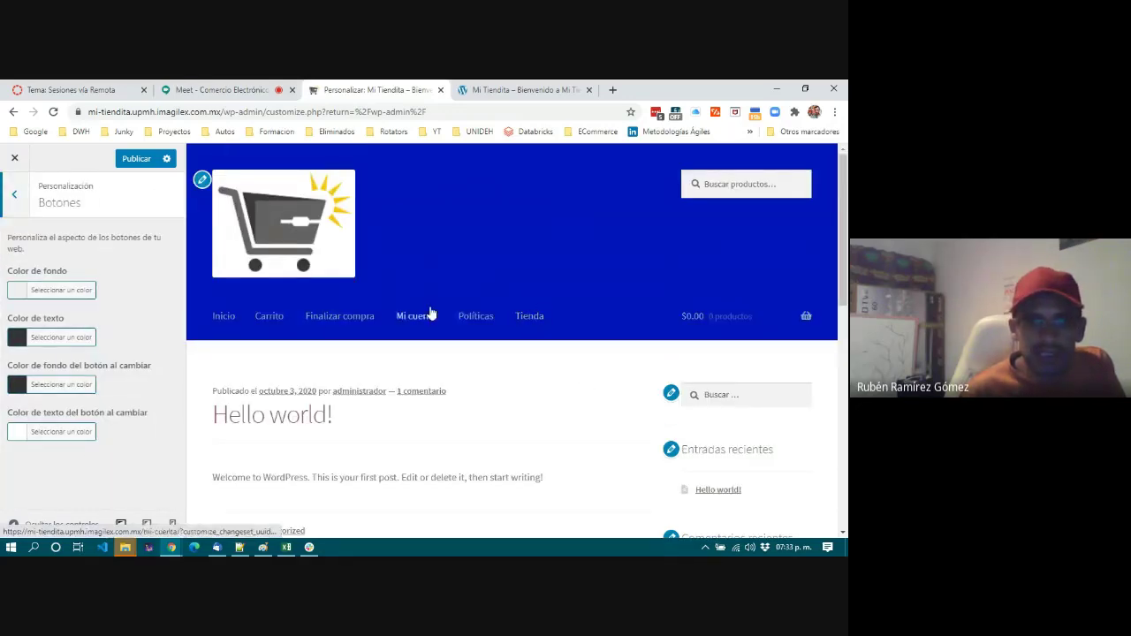
scroll(651, 436, "down", 10)
scroll(447, 327, "up", 10)
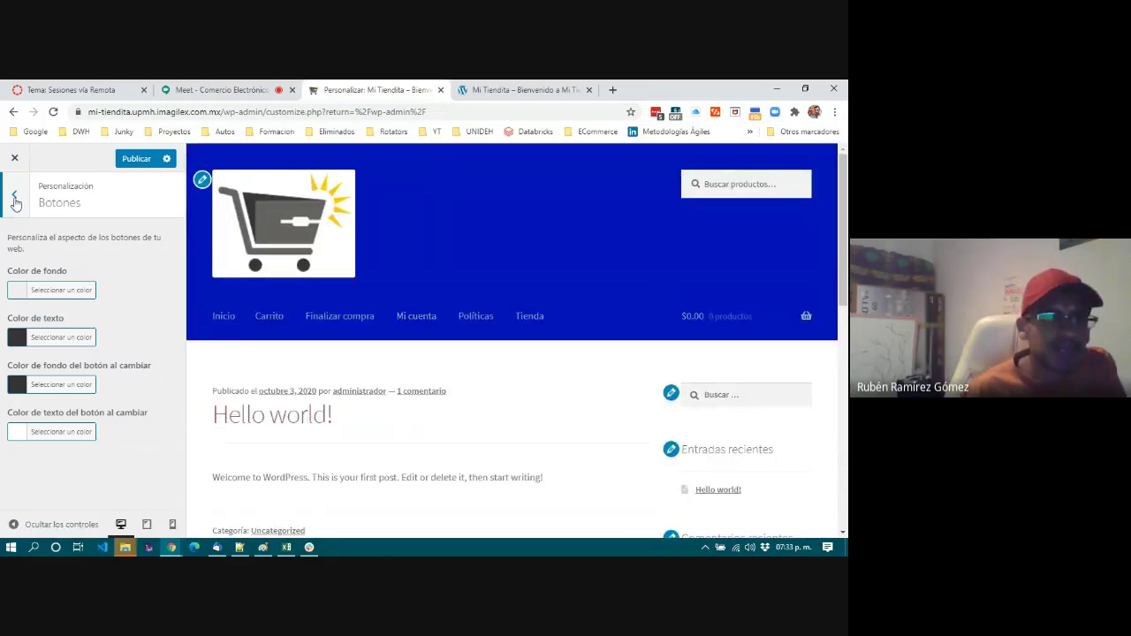
left_click(5, 204)
scroll(68, 398, "down", 1)
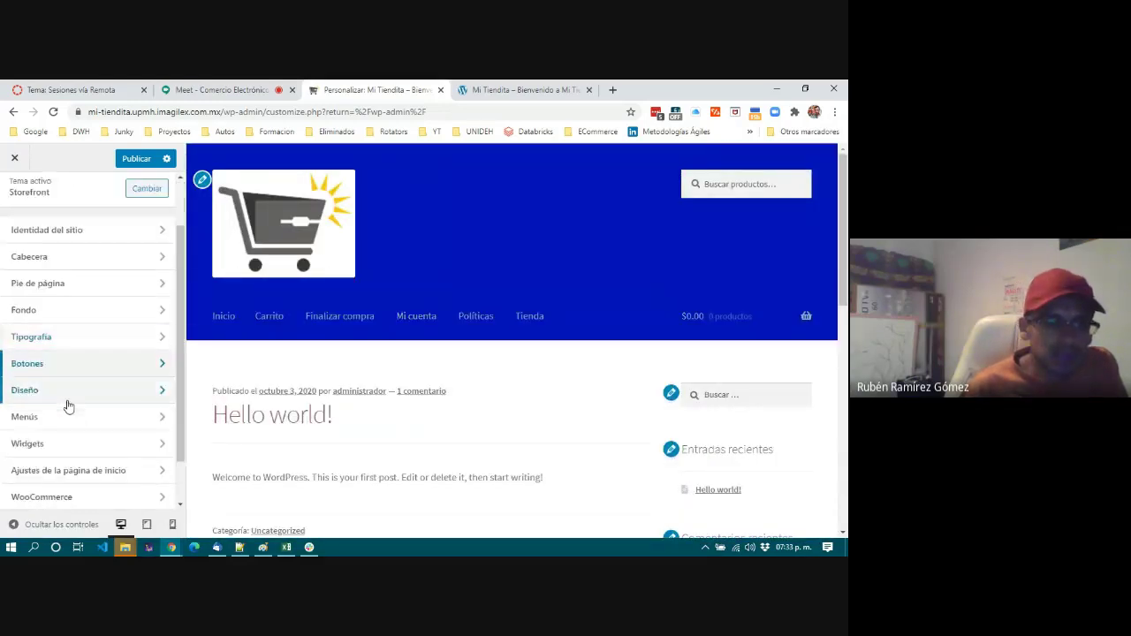
left_click(70, 394)
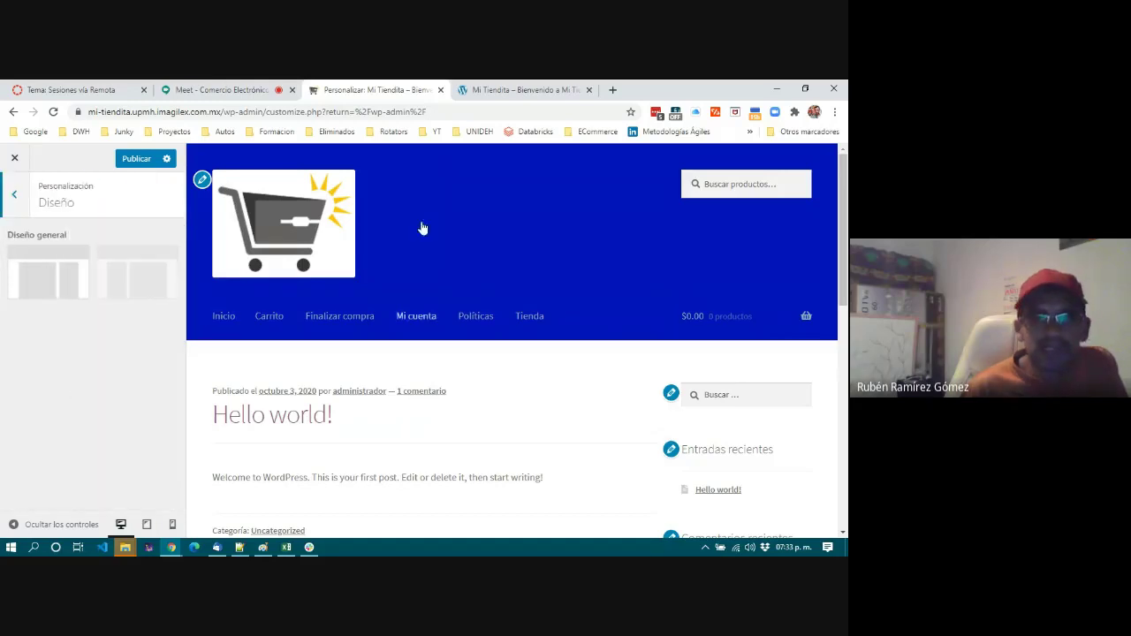
left_click(492, 90)
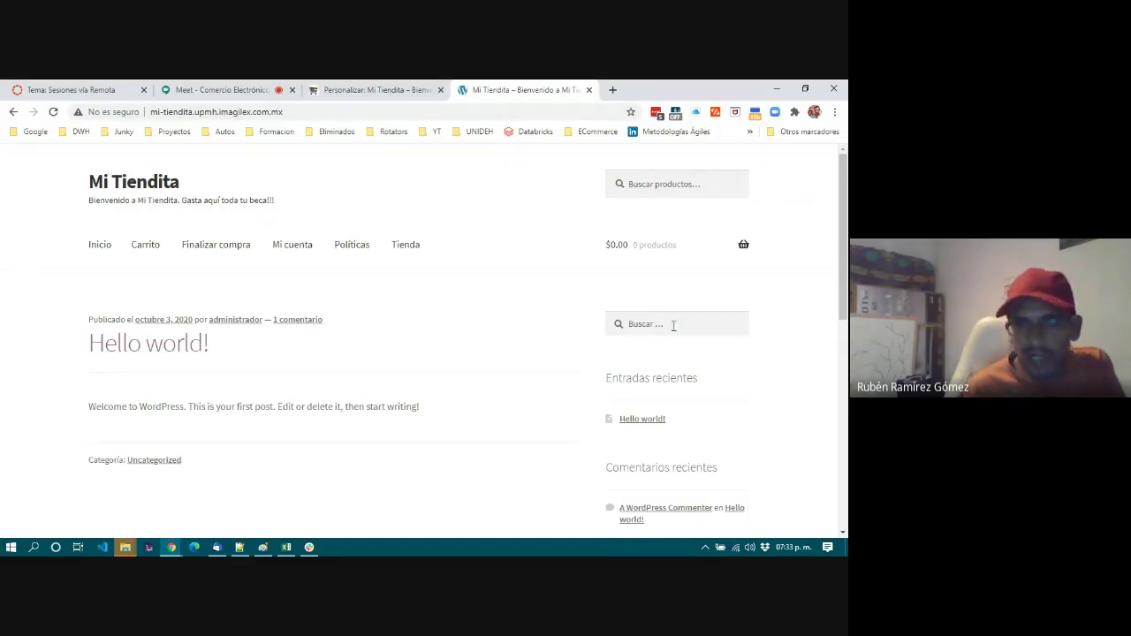
Scroll the live Mi Tiendita site, then return to the Customizer's Menús section.
scroll(687, 477, "down", 8)
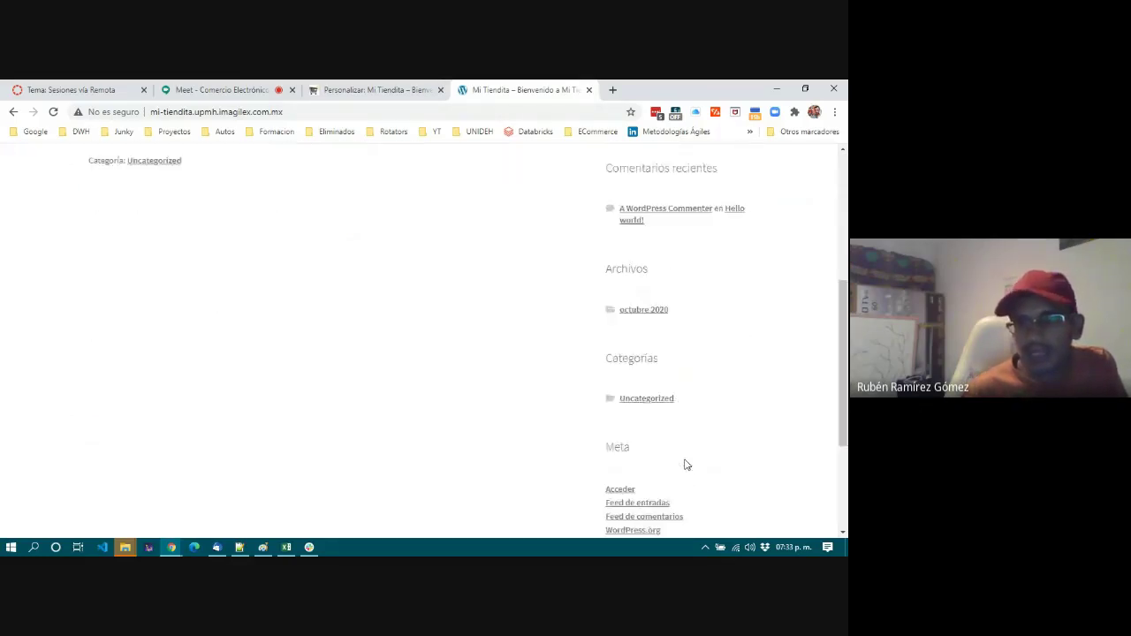
scroll(688, 464, "up", 10)
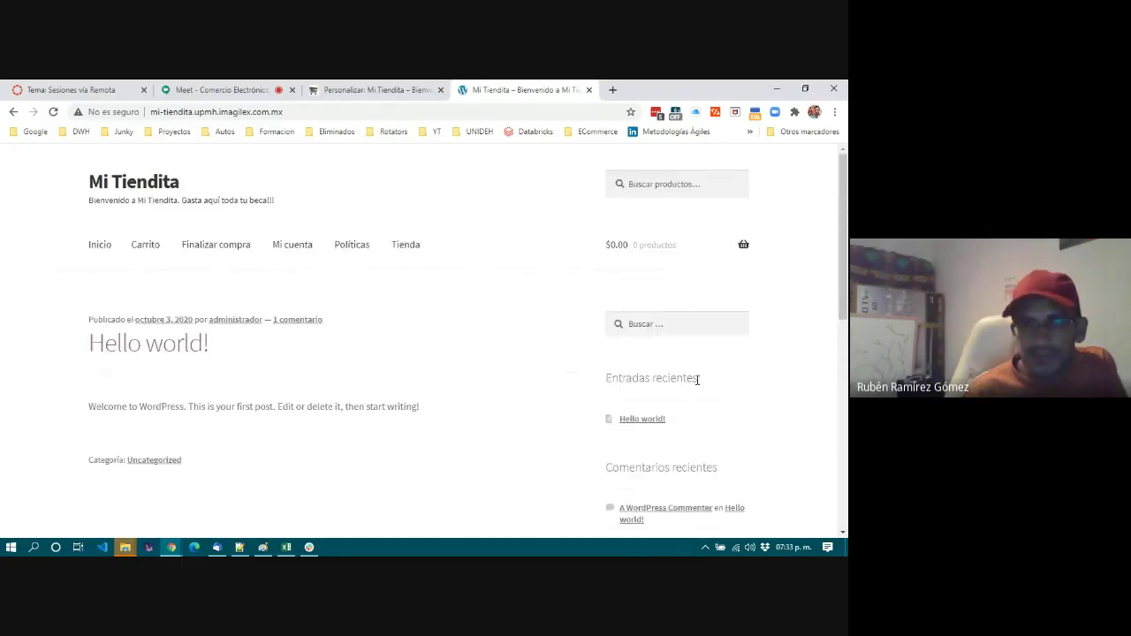
left_click(379, 89)
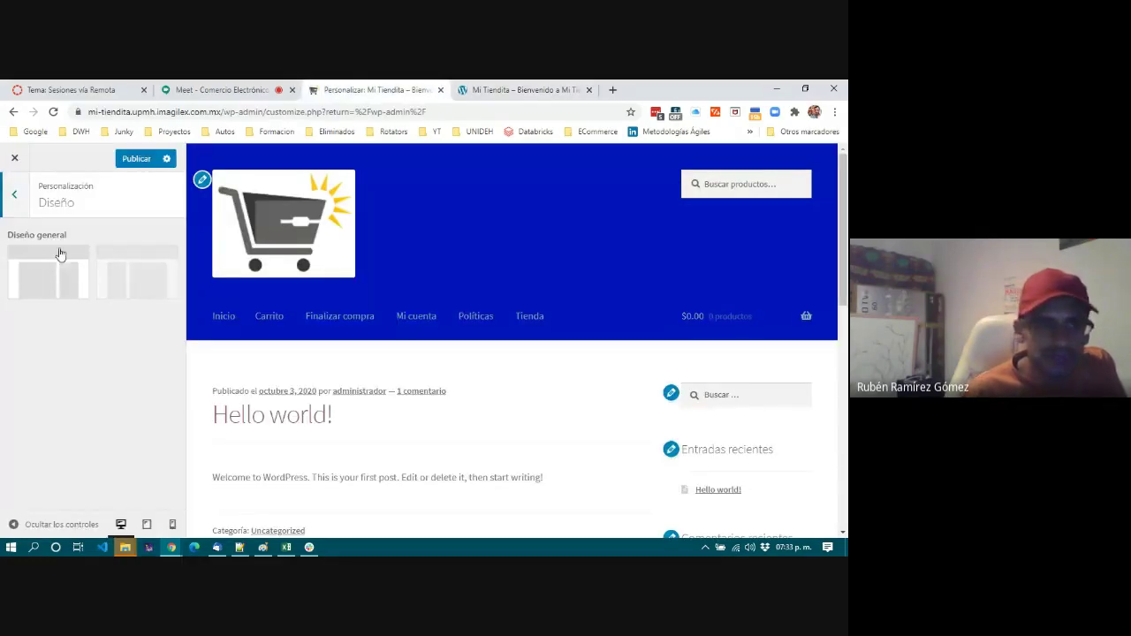
left_click(13, 196)
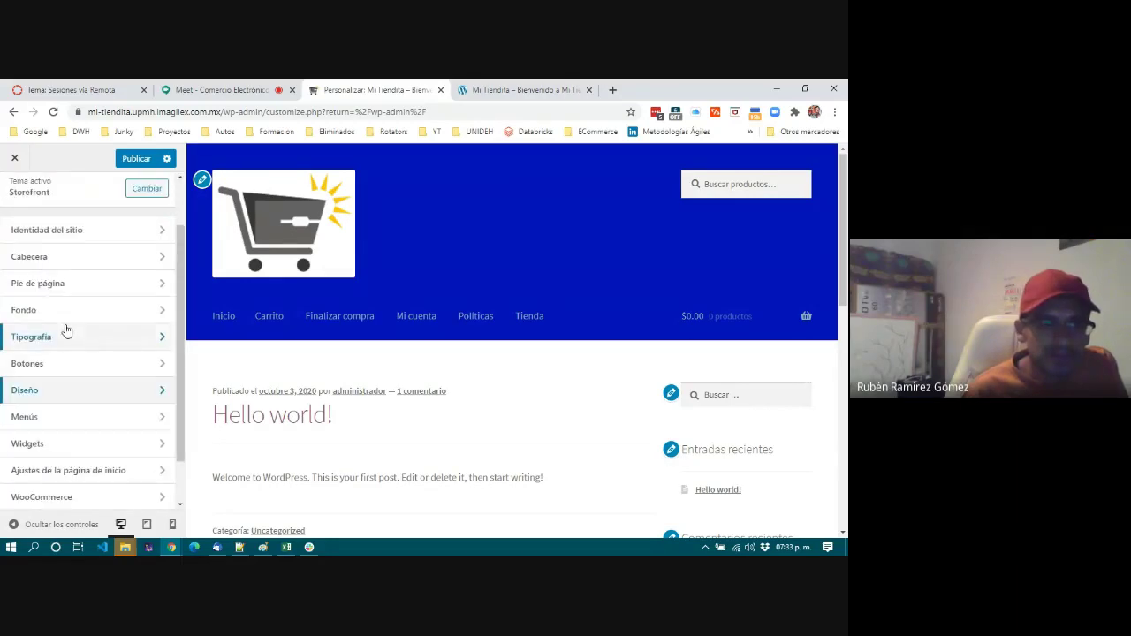
scroll(65, 328, "down", 1)
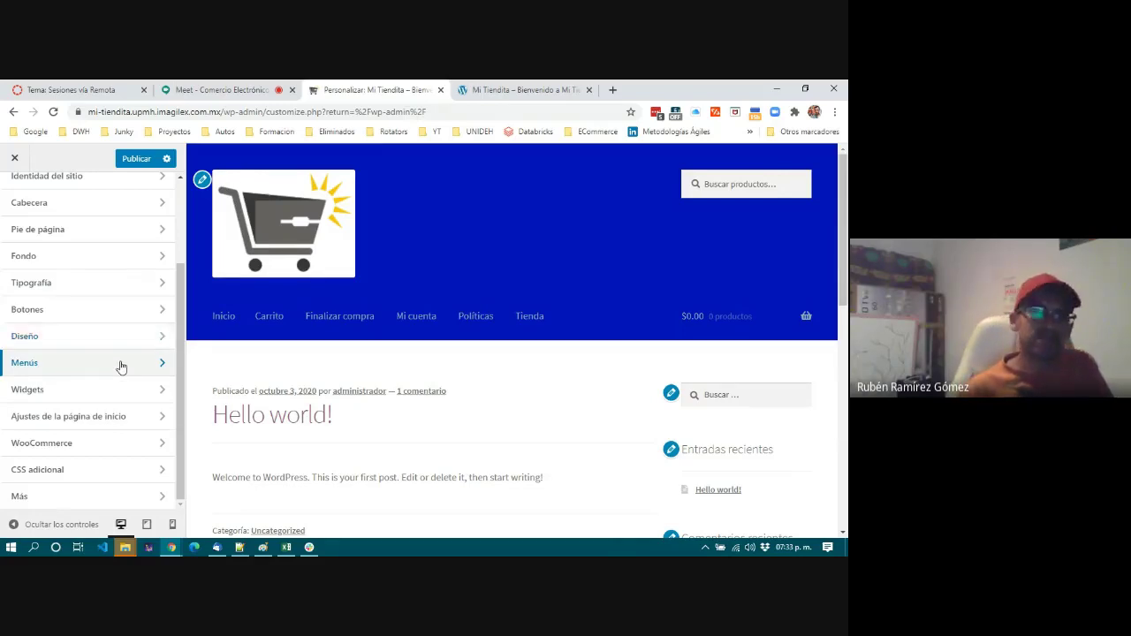
left_click(121, 366)
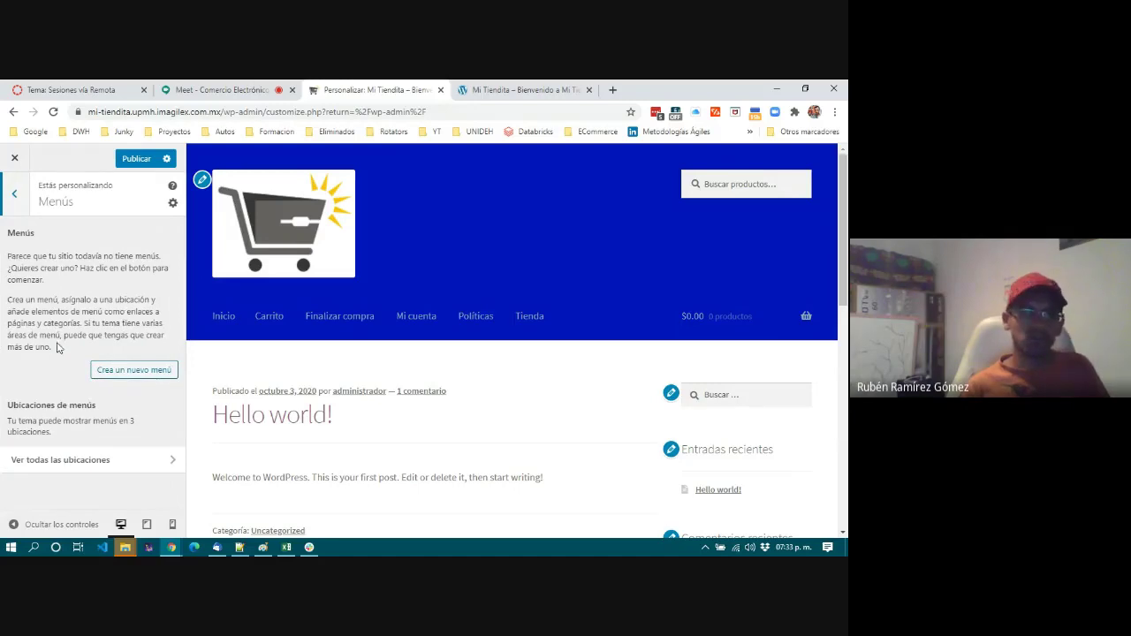
Bring up the live Mi Tiendita – Bienvenido storefront tab to check its menu links.
left_click_drag(59, 350, 2, 262)
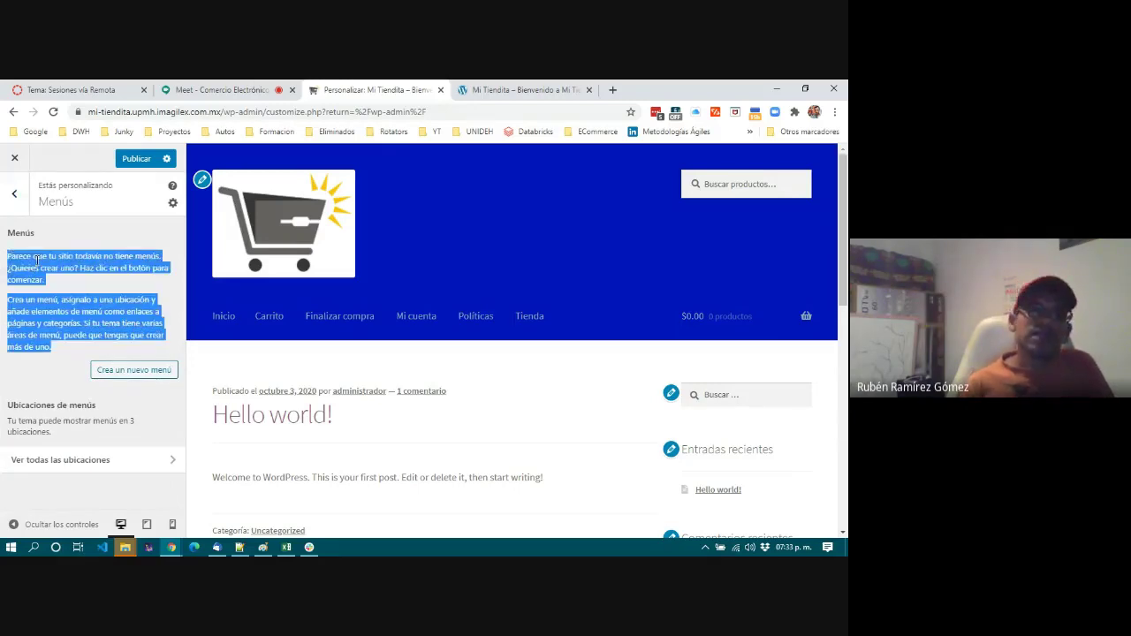
left_click(35, 260)
left_click(514, 89)
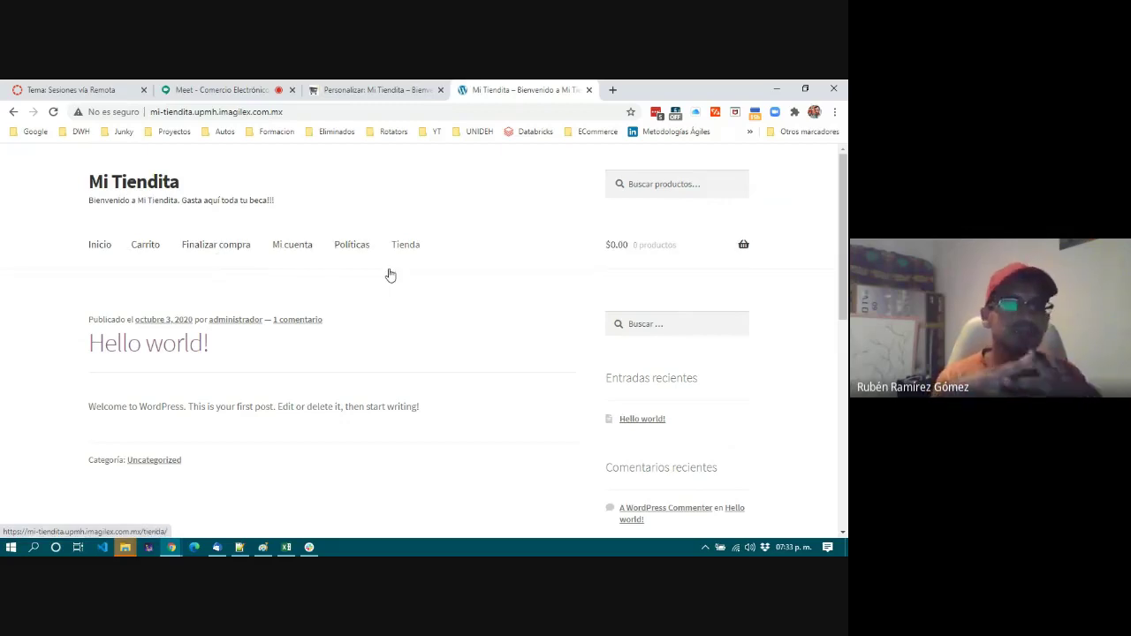
Close the extra File Explorer window from the taskbar preview.
mouse_move(126, 547)
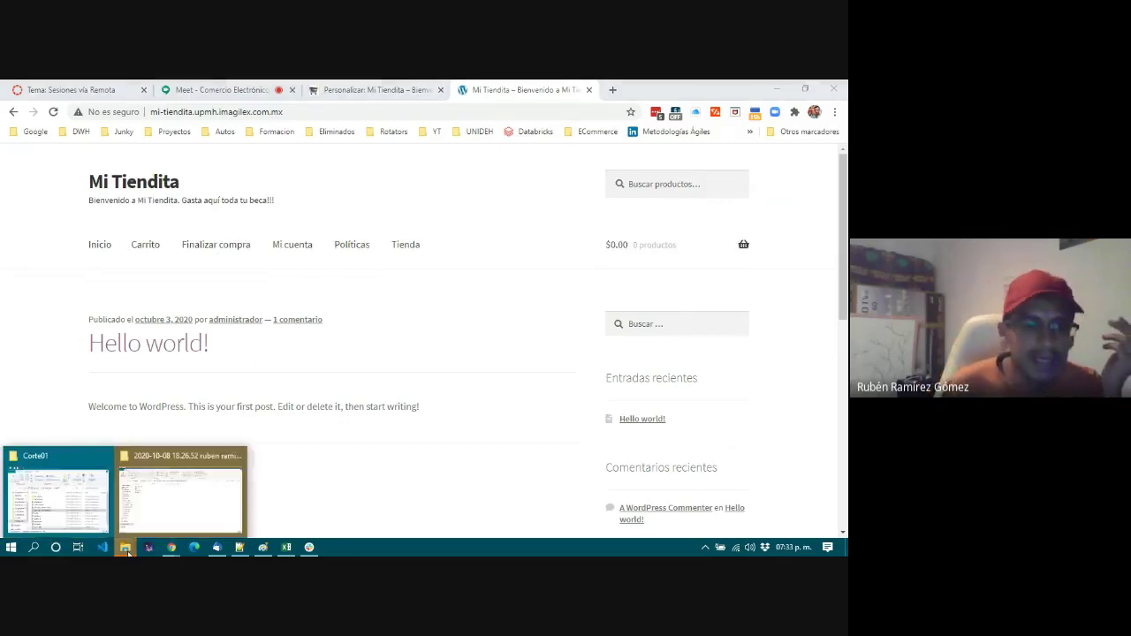
left_click(237, 456)
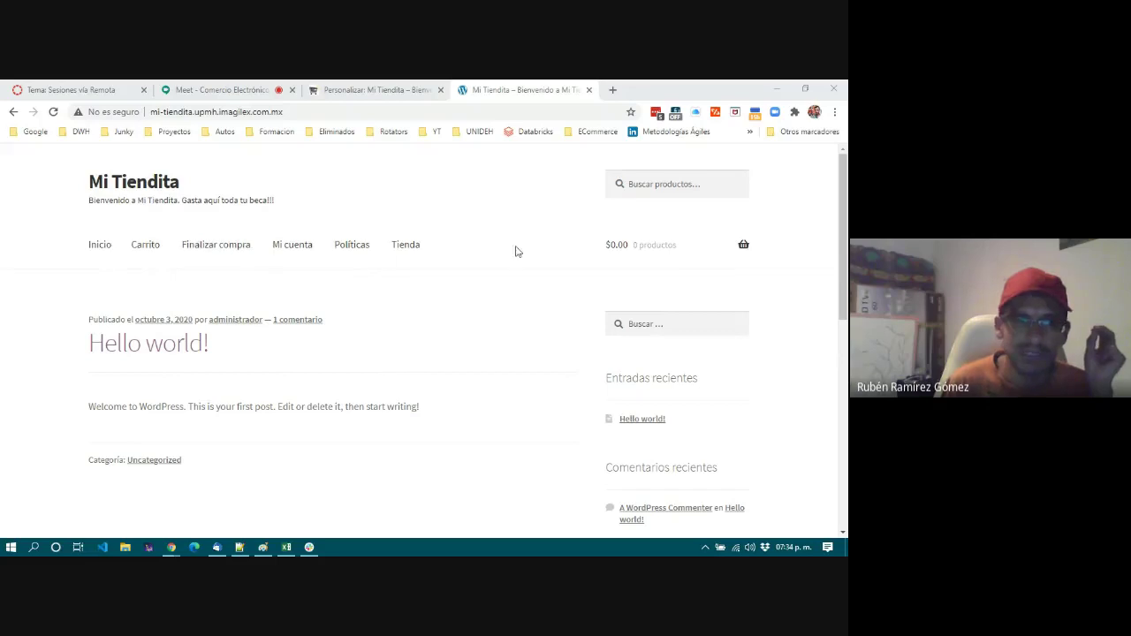
mouse_move(718, 253)
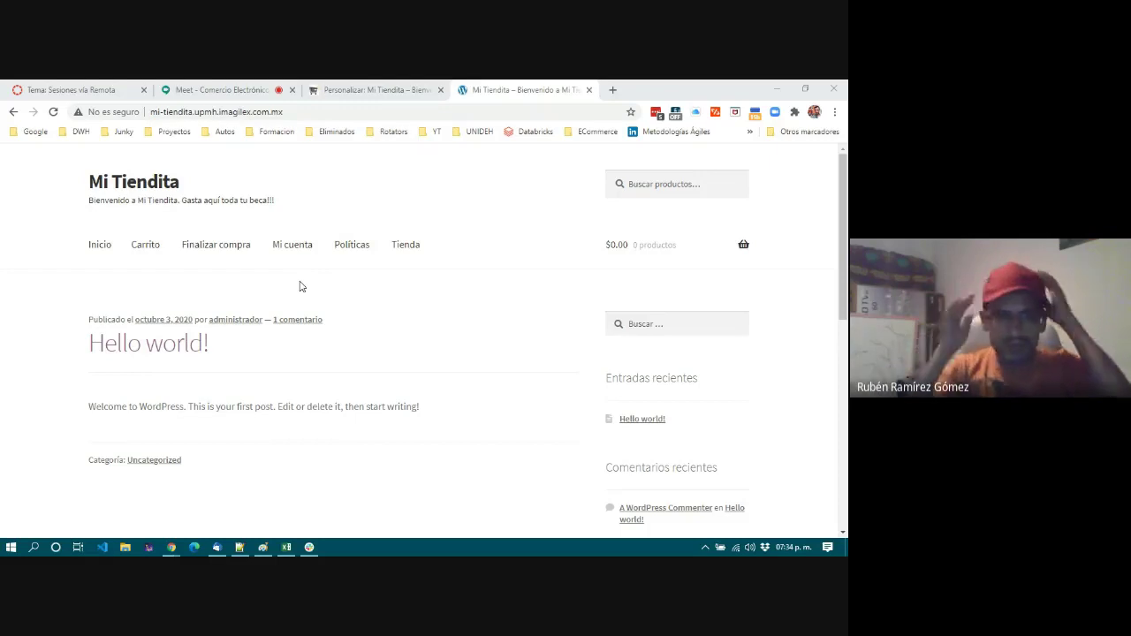
Go back to the 'Personalizar: Mi Tiendita' Customizer Menús panel, which shows no menus yet.
left_click(393, 90)
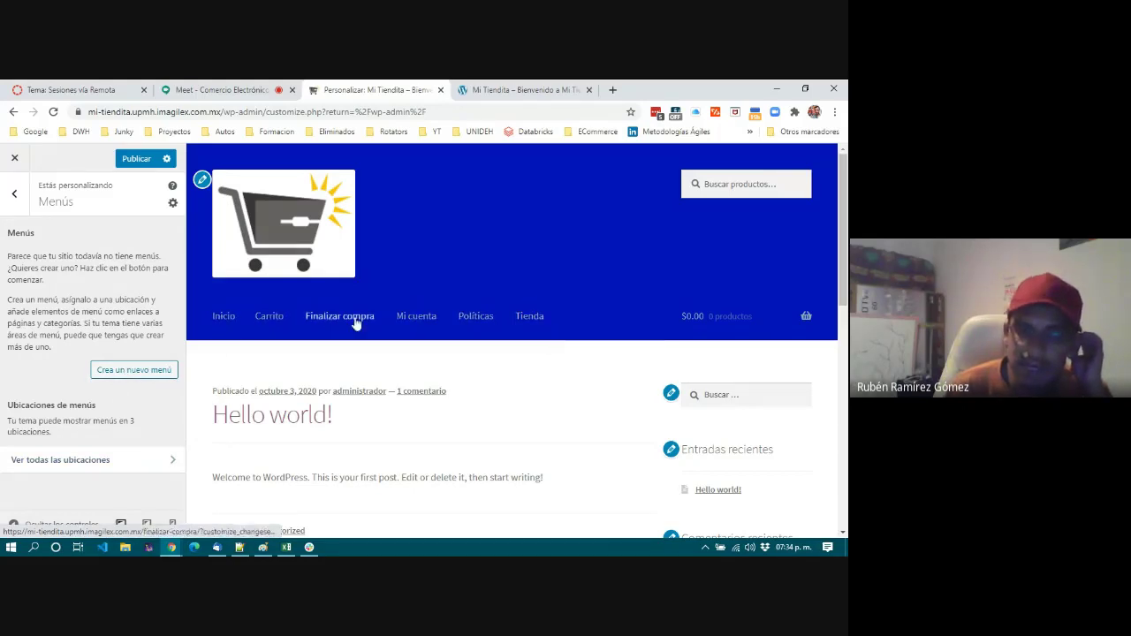
mouse_move(708, 313)
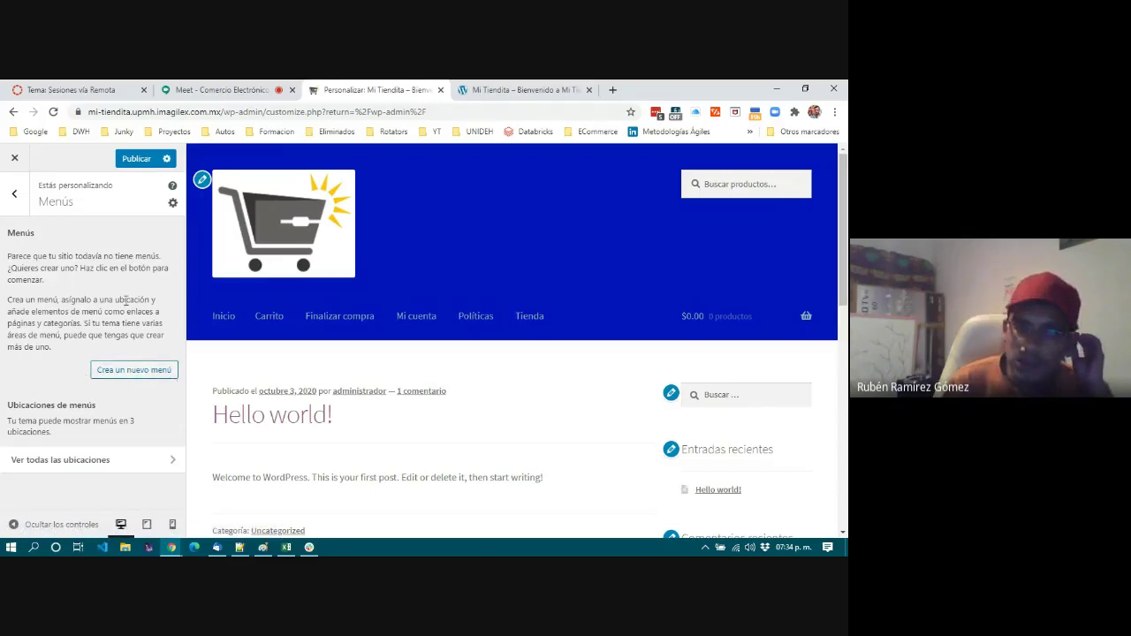
Create menu MenuPrincipal, assigned to the Menú principal and Menú para móviles locations.
left_click(136, 372)
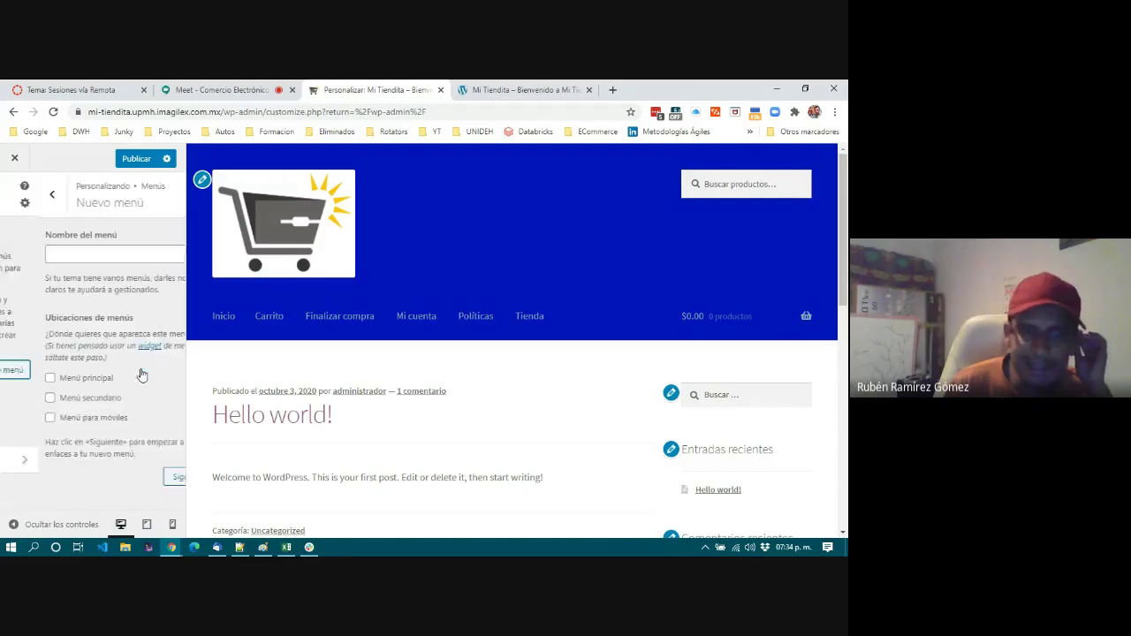
left_click(114, 254)
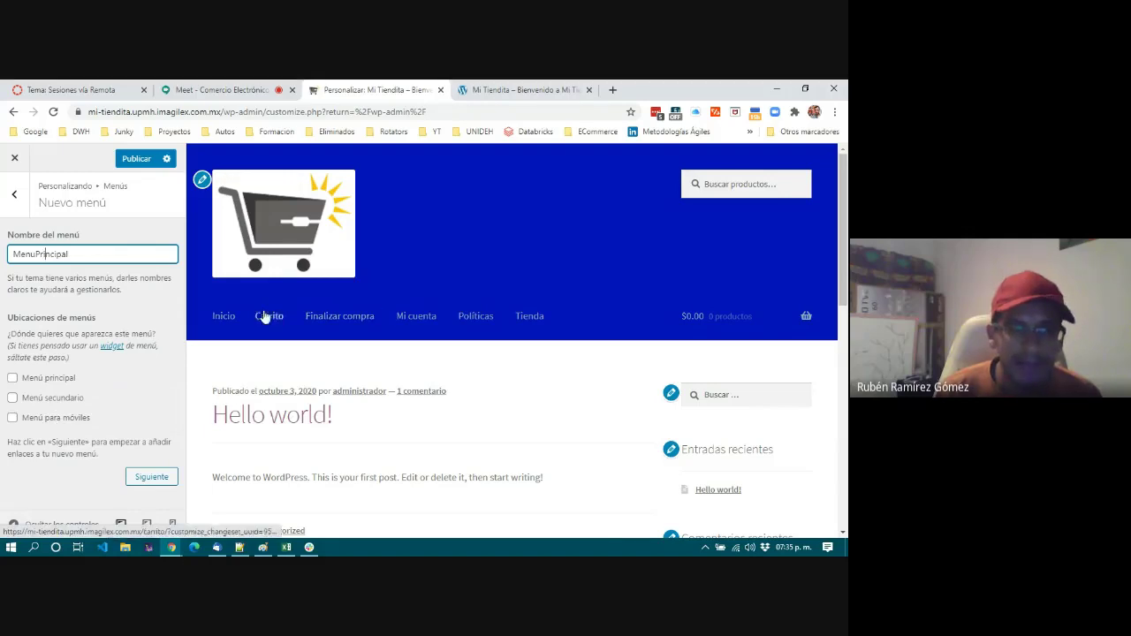
left_click(50, 380)
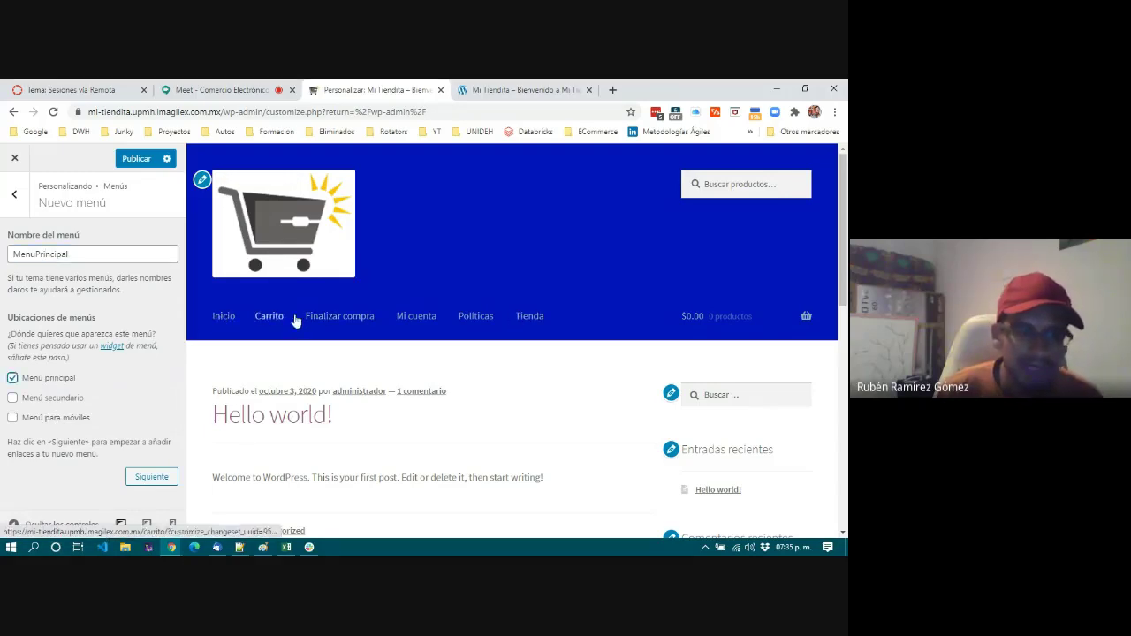
left_click(48, 419)
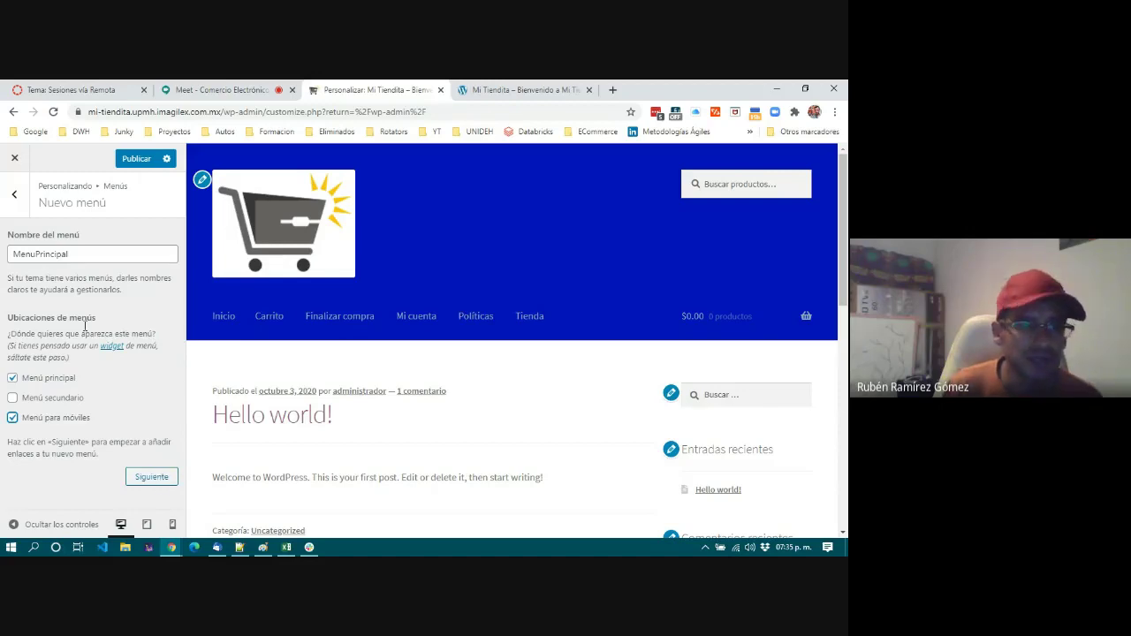
left_click(151, 477)
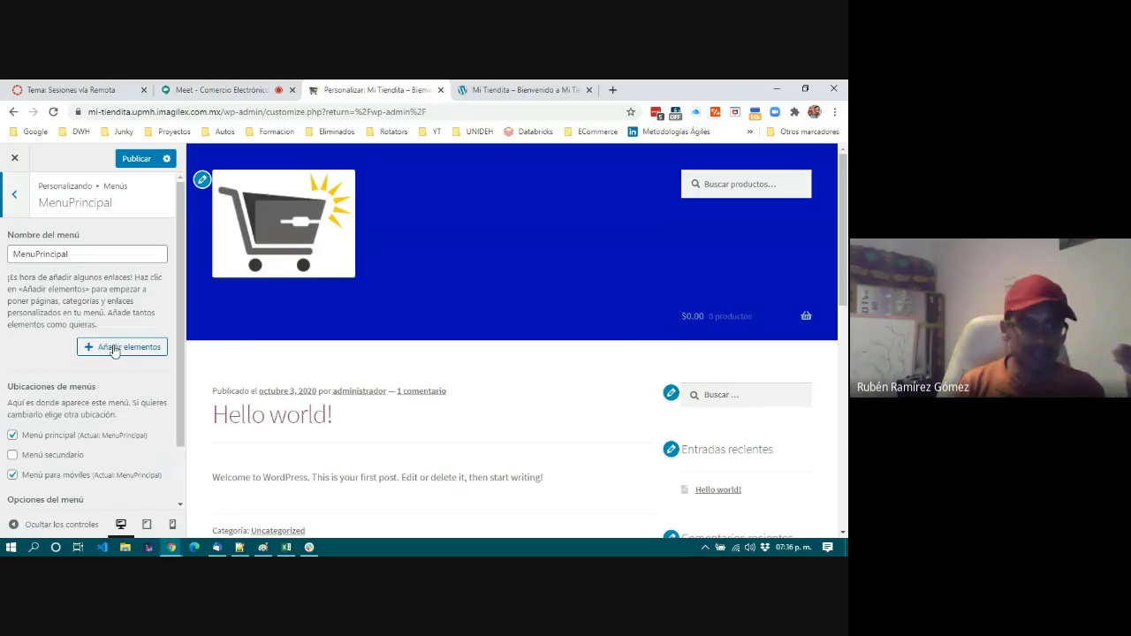
scroll(114, 350, "down", 1)
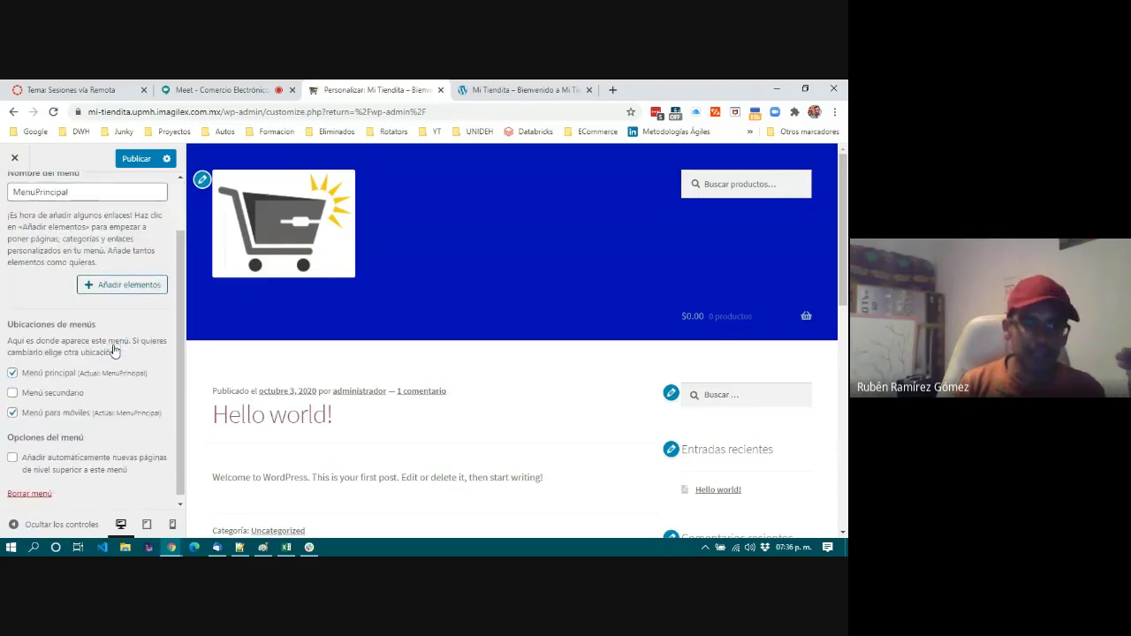
Add the Inicio page to MenuPrincipal from the Añadir elementos list.
left_click(131, 285)
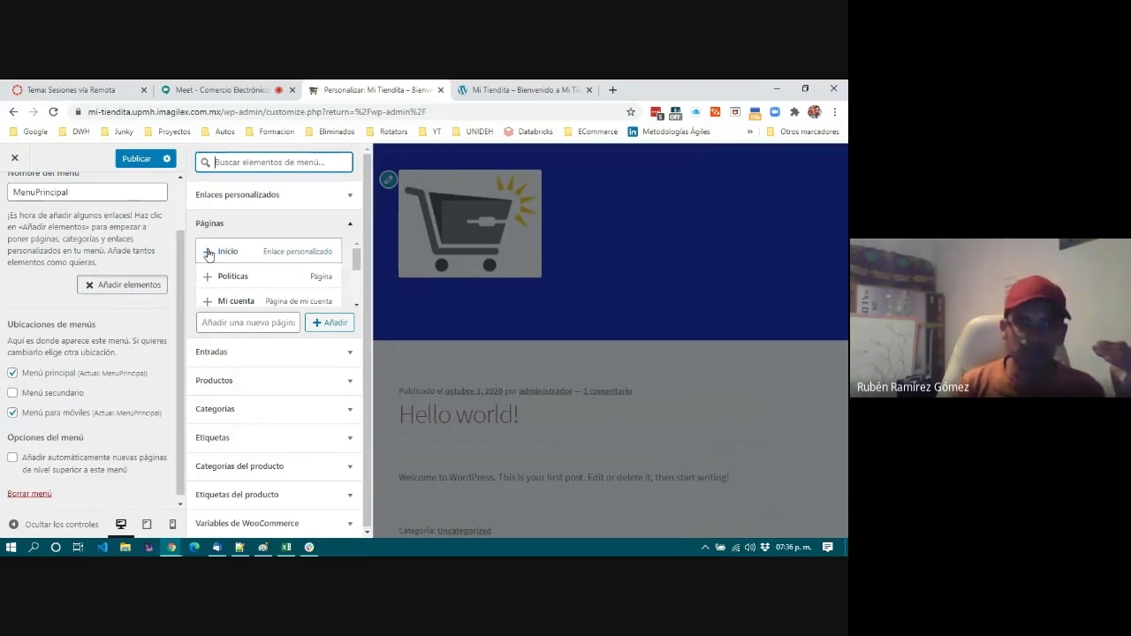
left_click(209, 254)
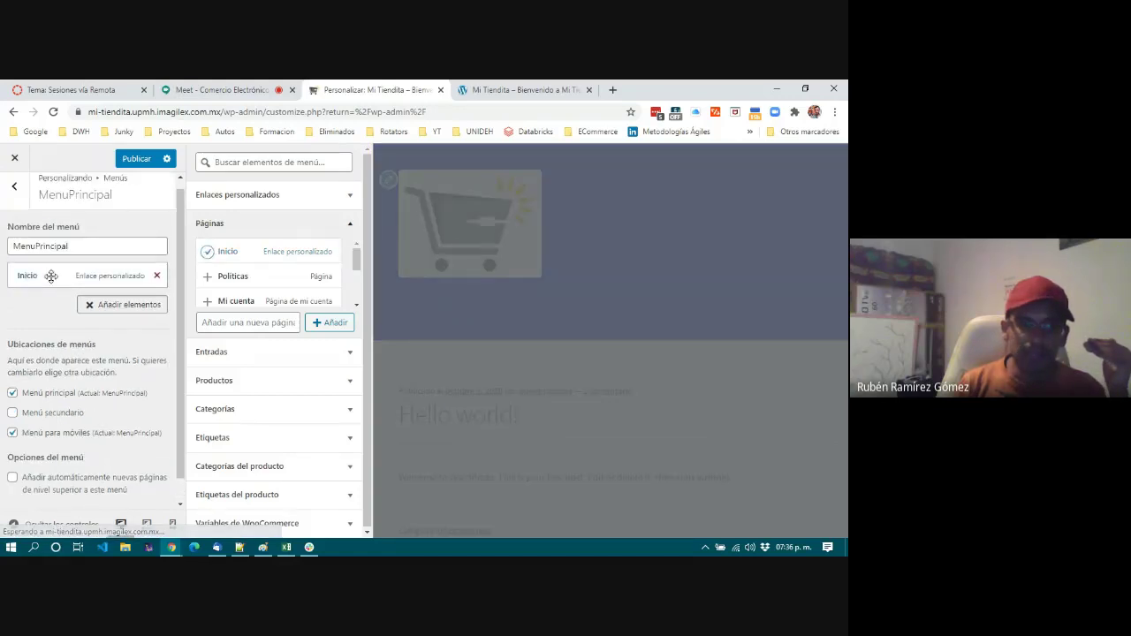
left_click(273, 163)
Add a Nosotros custom link with URL # to the menu.
left_click(274, 197)
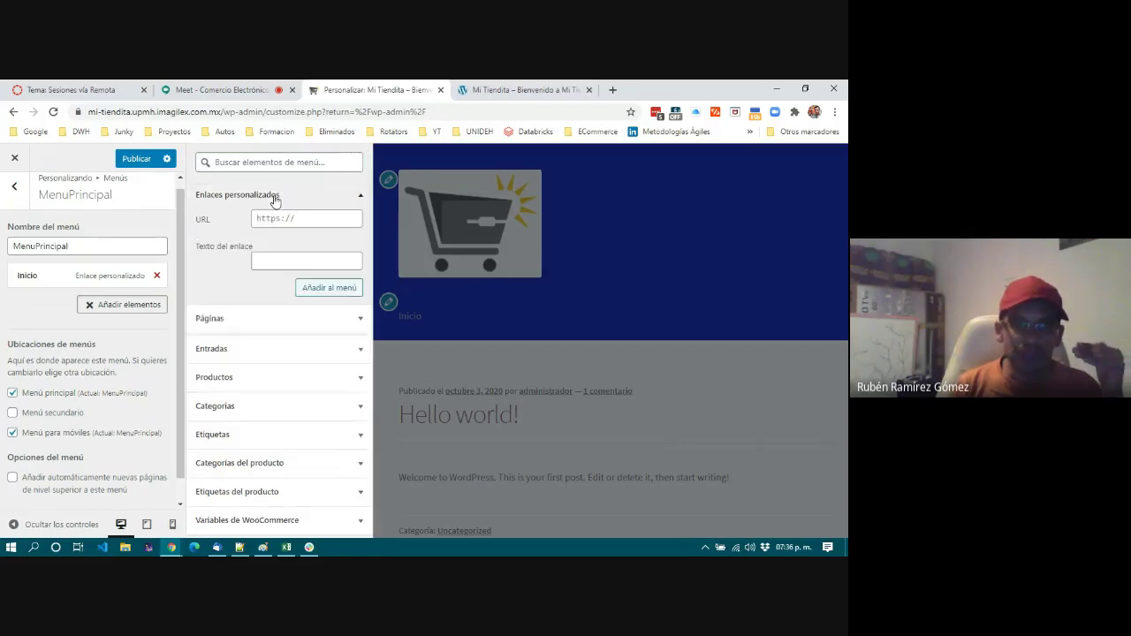
left_click(280, 219)
type("#")
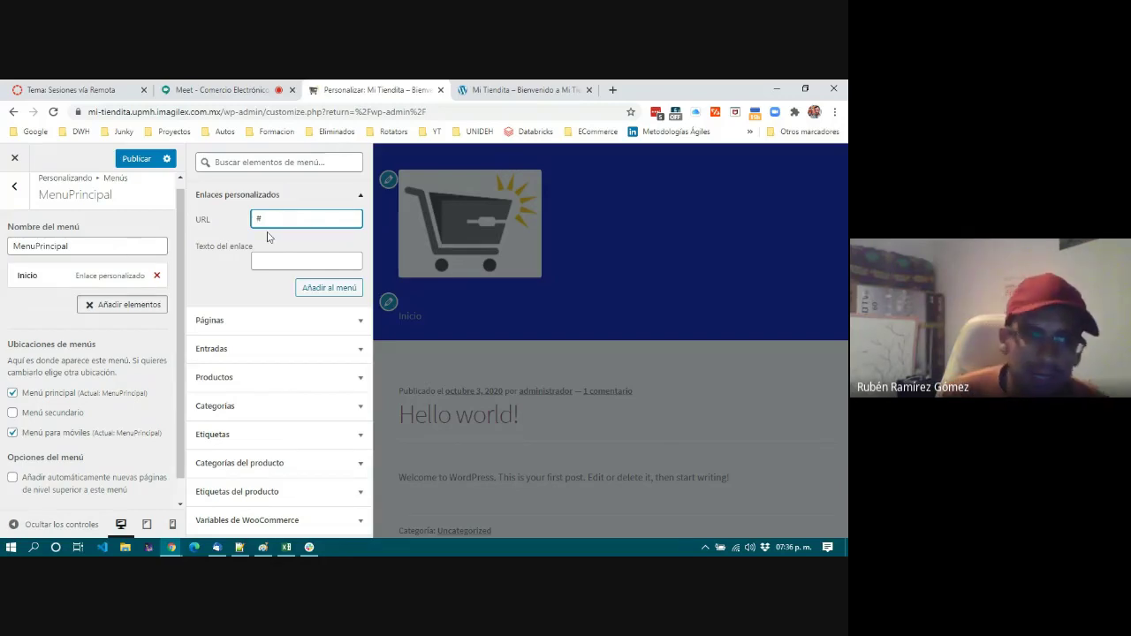
double_click(258, 217)
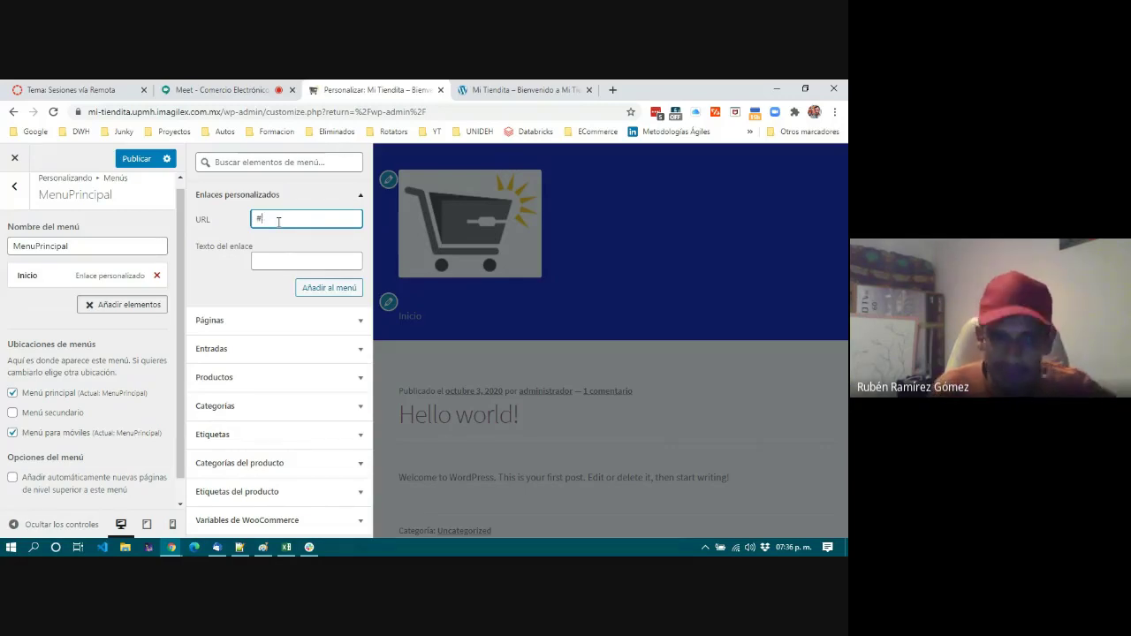
left_click(290, 259)
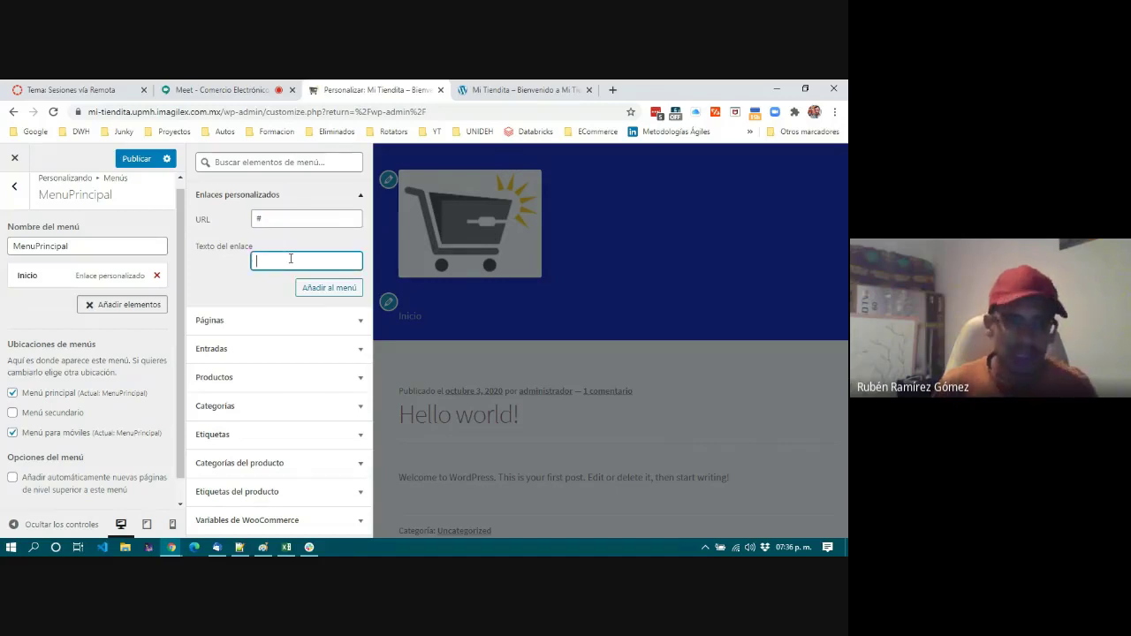
type("Nosotros")
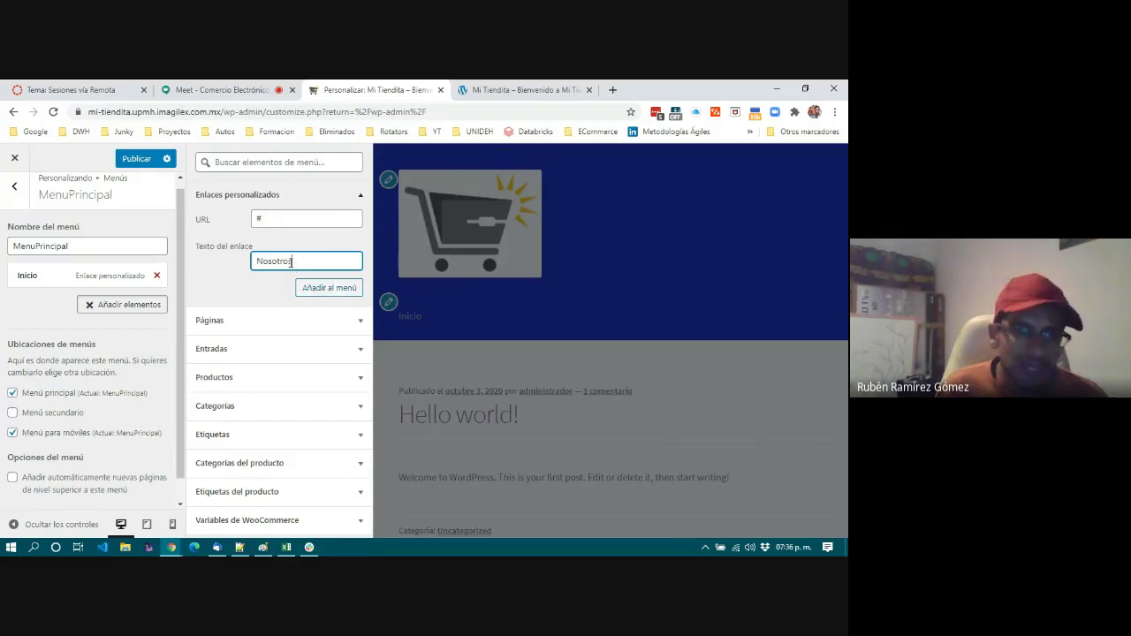
left_click_drag(291, 261, 256, 264)
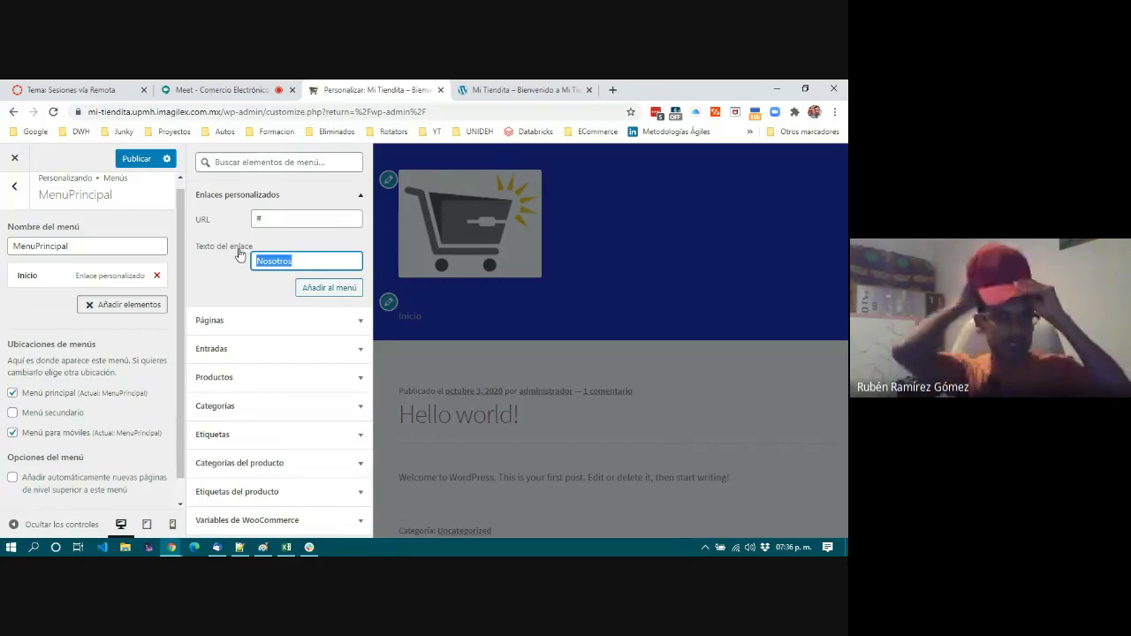
left_click(350, 293)
Add an E-Store custom link with URL # after Nosotros in MenuPrincipal.
left_click(299, 217)
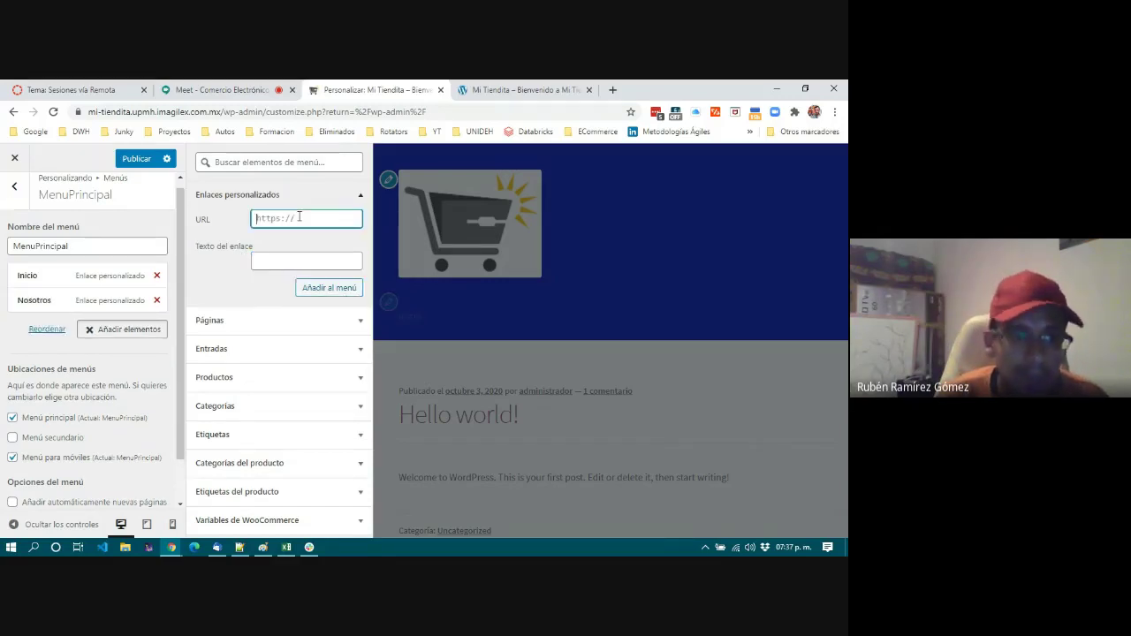
type("#")
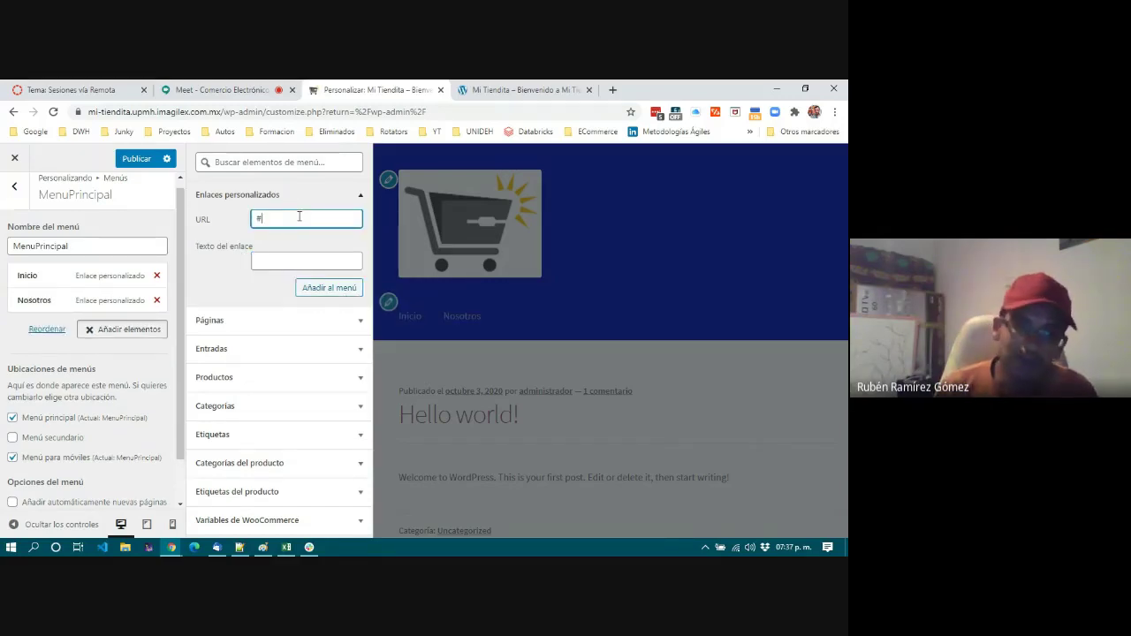
left_click(282, 260)
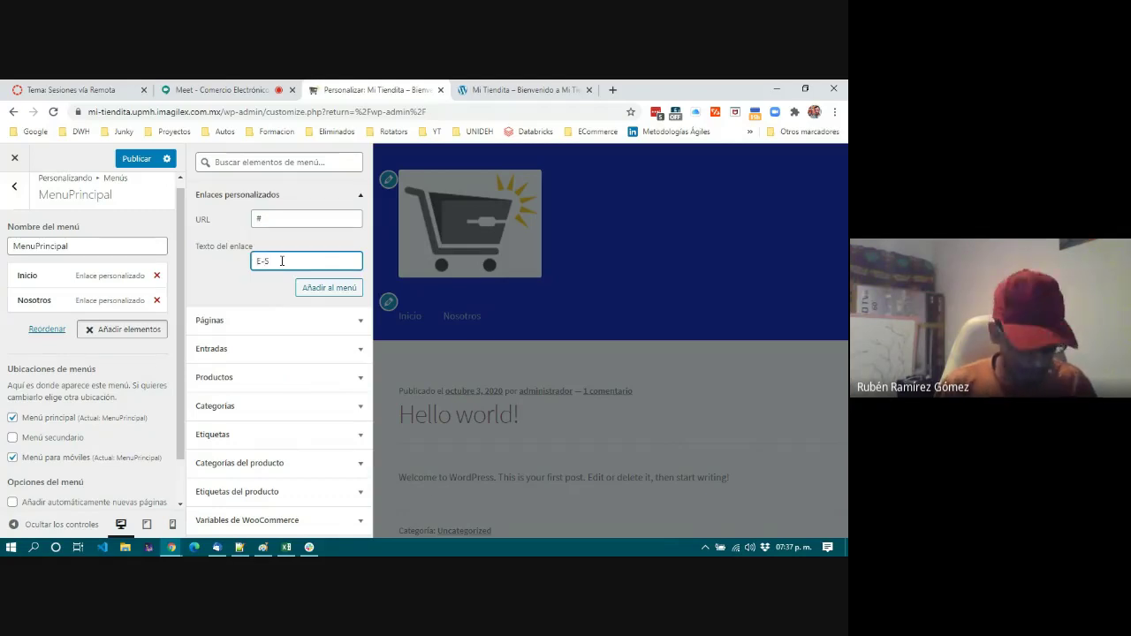
type("E-Store")
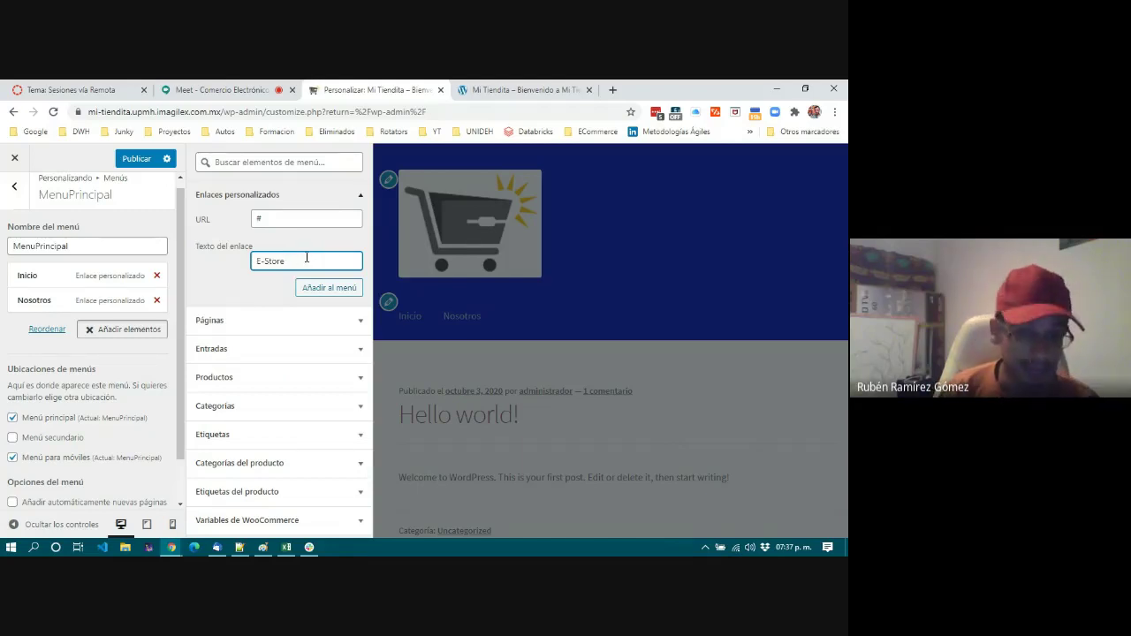
left_click(317, 291)
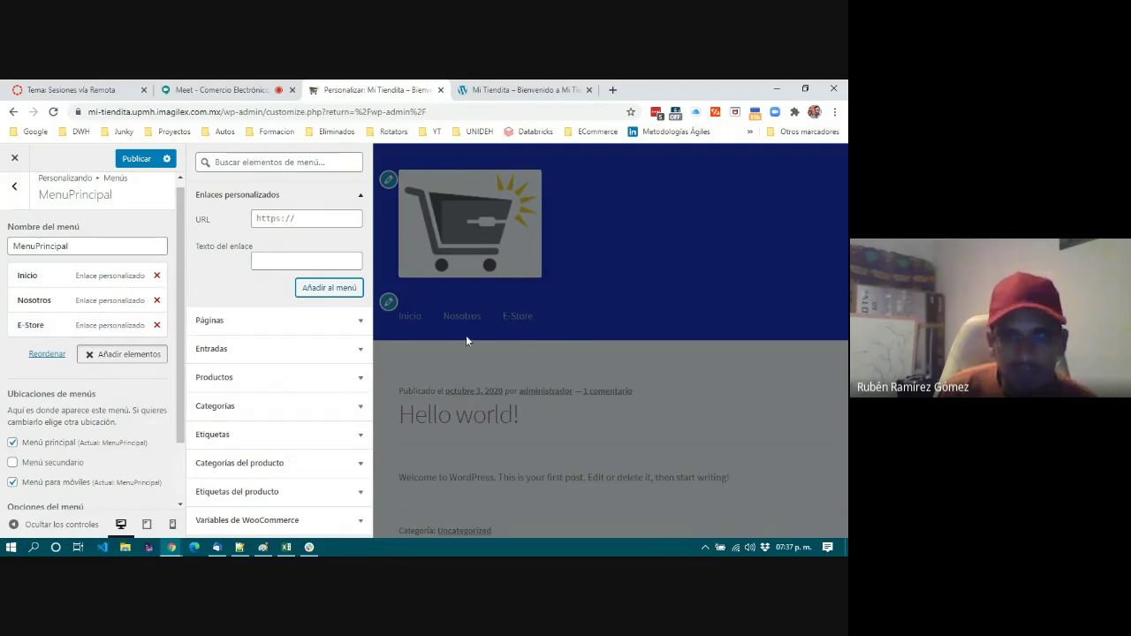
Add the existing Políticas page to MenuPrincipal from the Páginas list.
left_click(333, 325)
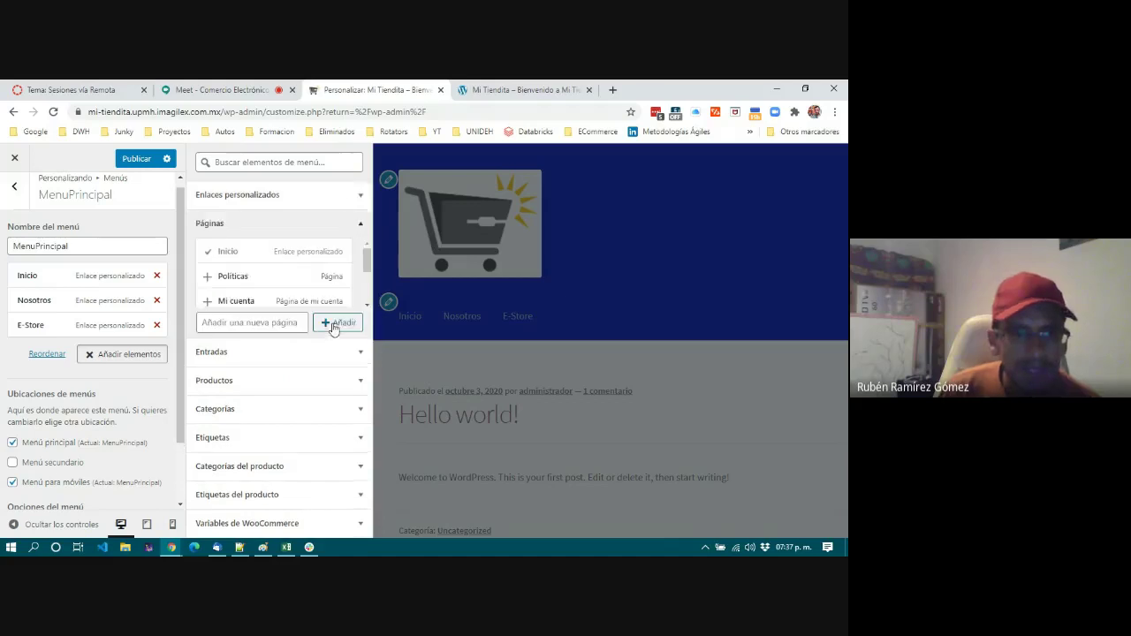
scroll(260, 283, "down", 1)
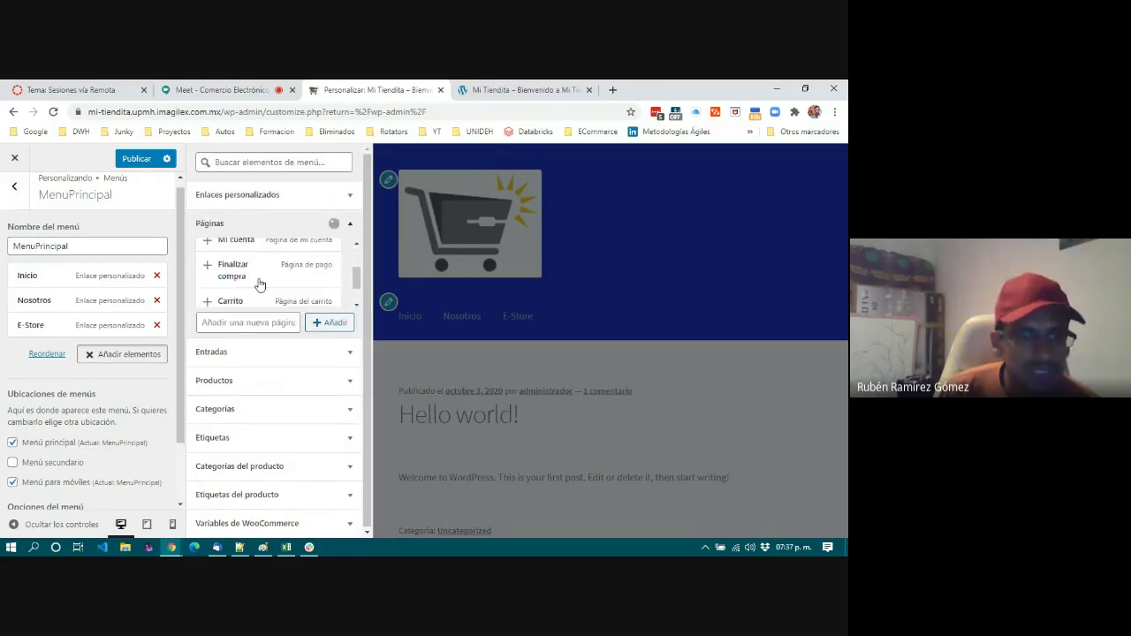
scroll(260, 284, "up", 1)
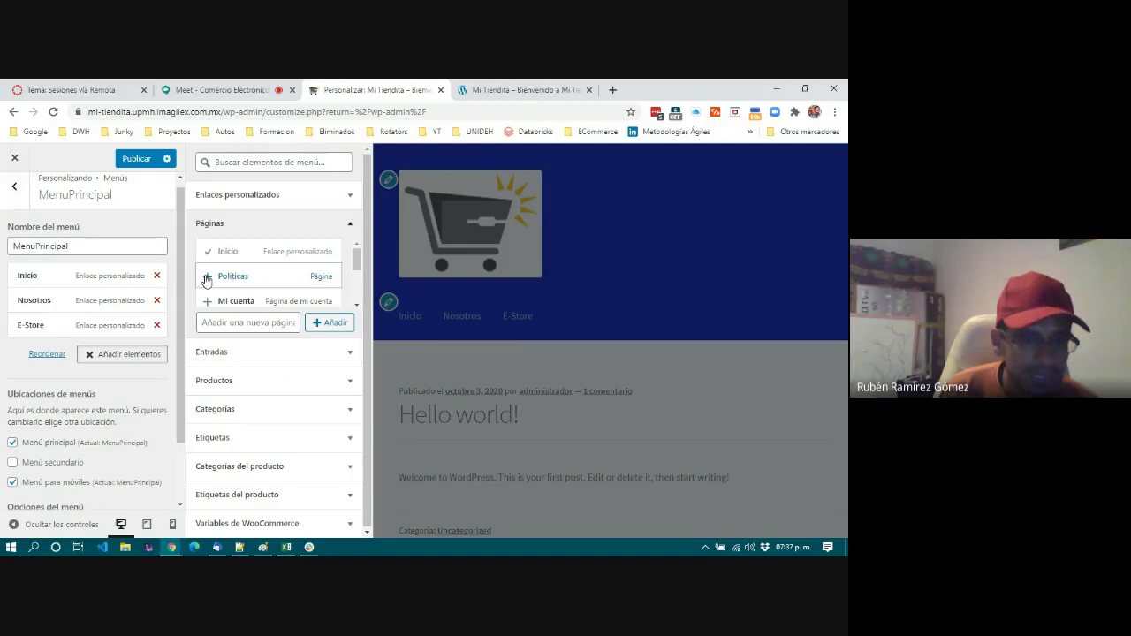
left_click(206, 278)
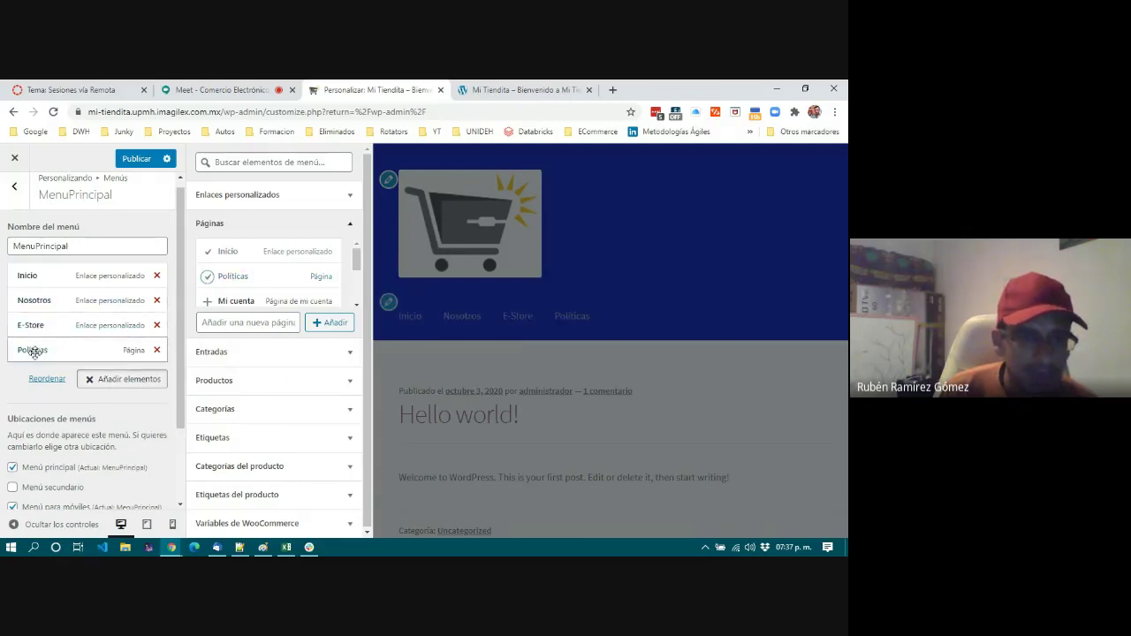
mouse_move(356, 259)
left_mouse_down()
mouse_move(358, 300)
mouse_move(365, 244)
left_mouse_up()
Create new menu pages Políticas de Privacidad, Política de Uso de Cookies and Política de Devolución.
left_click(210, 323)
type("Palíticas de Privacidad")
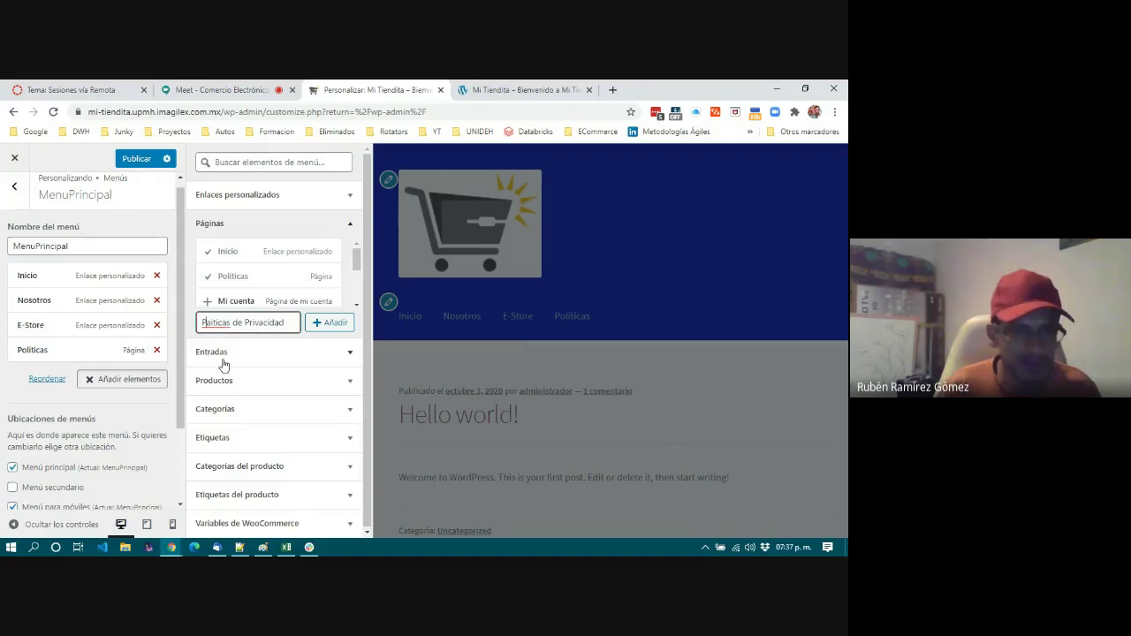
key("Delete")
type("o")
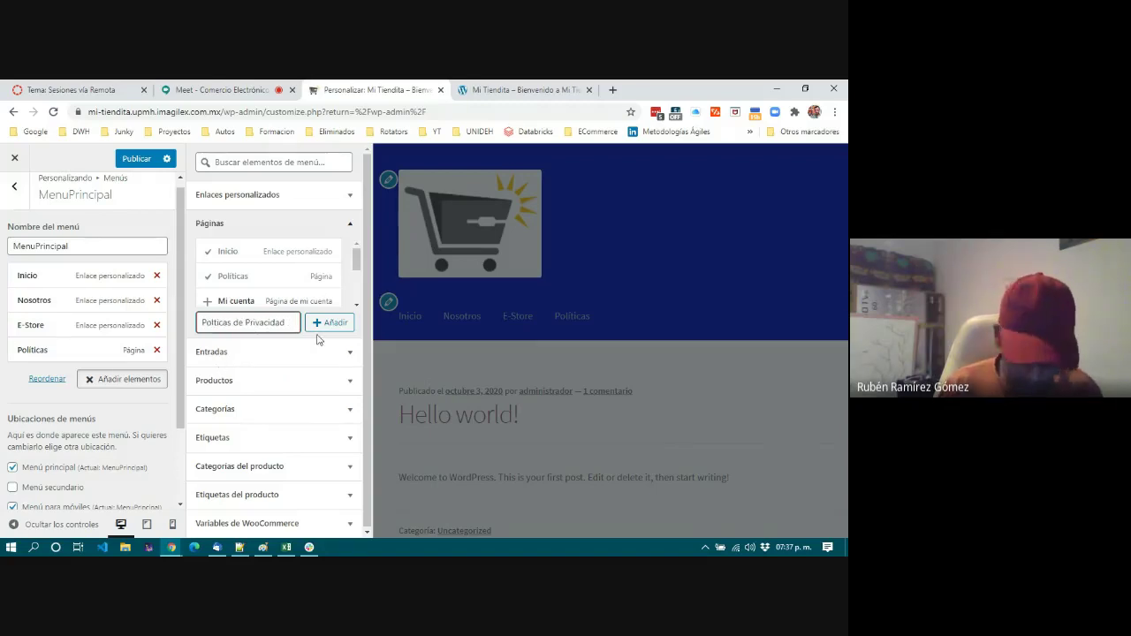
type("l")
left_click(335, 328)
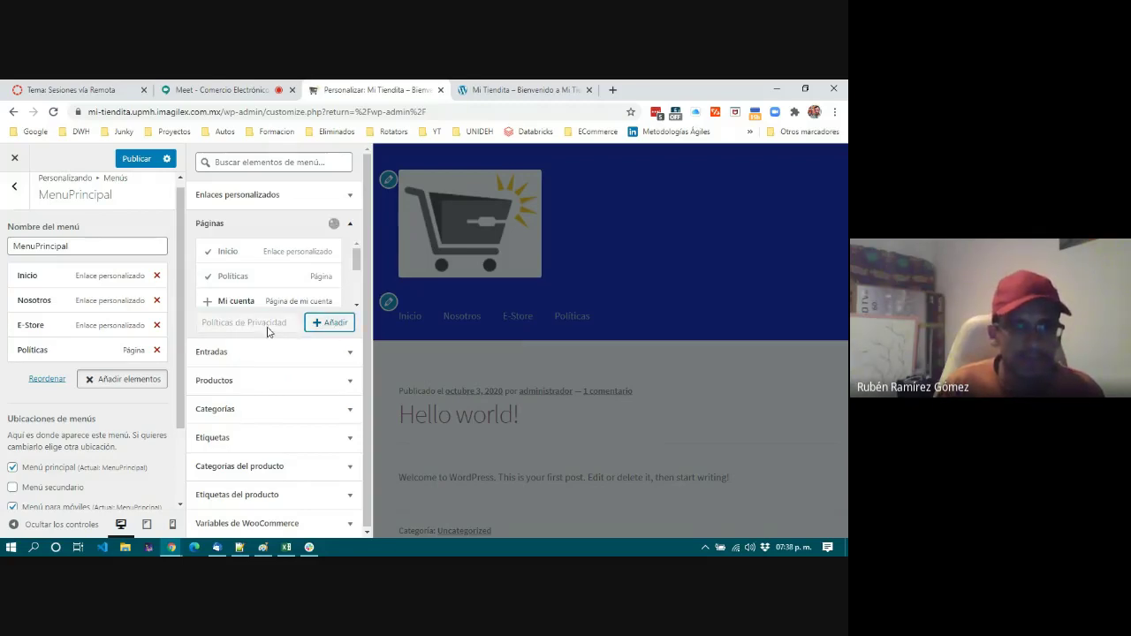
type("Po")
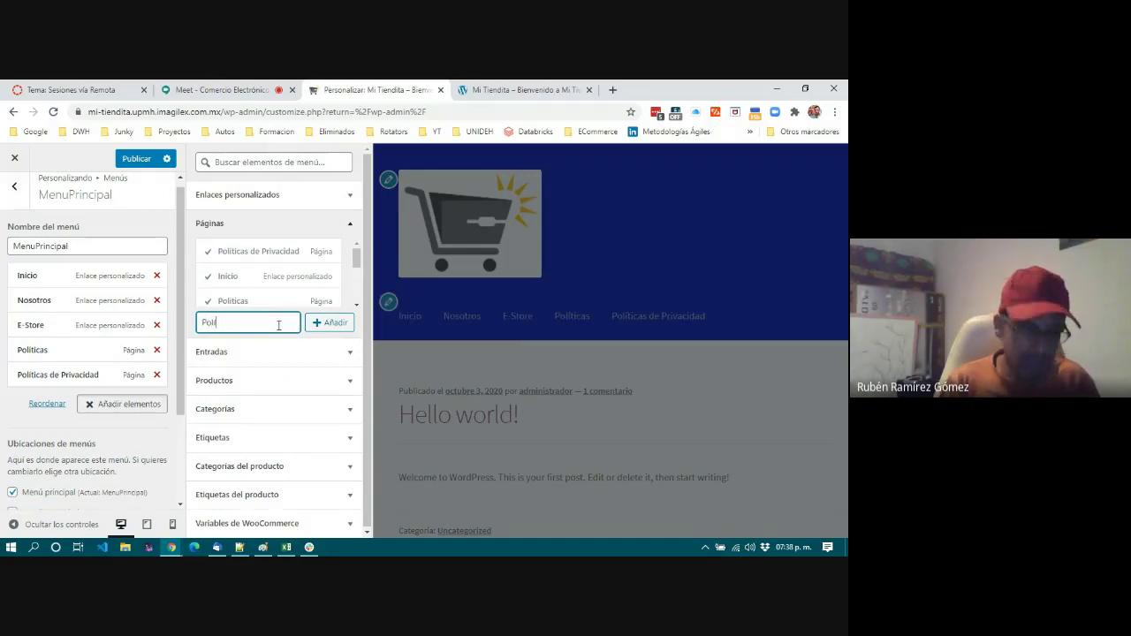
type("lítica de Uso de Cookies")
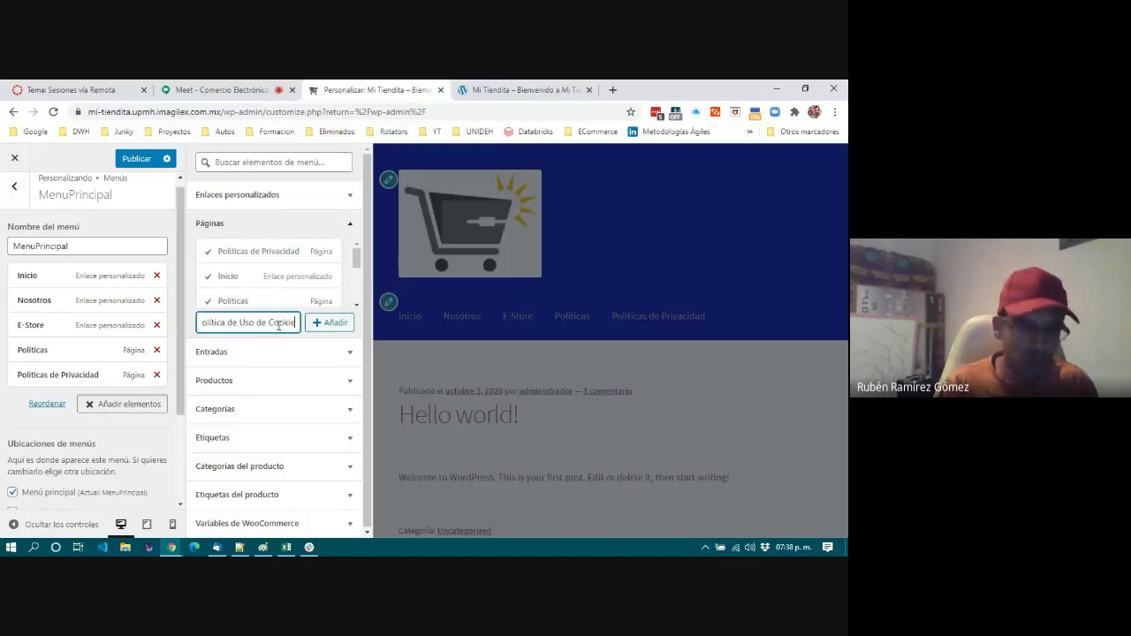
left_click(345, 327)
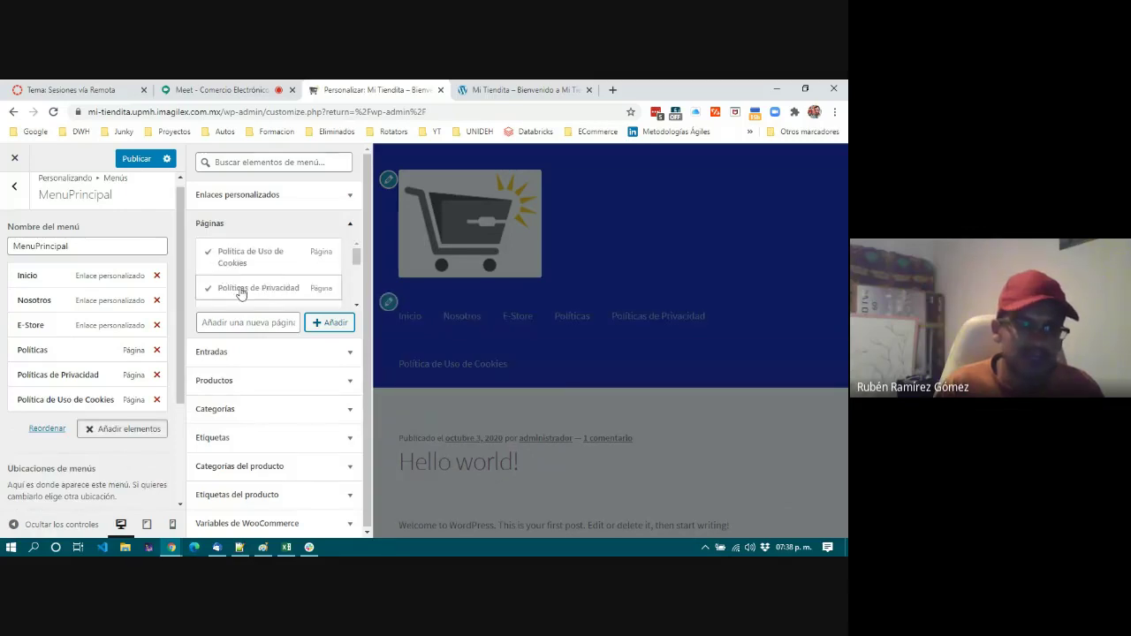
scroll(274, 287, "down", 5)
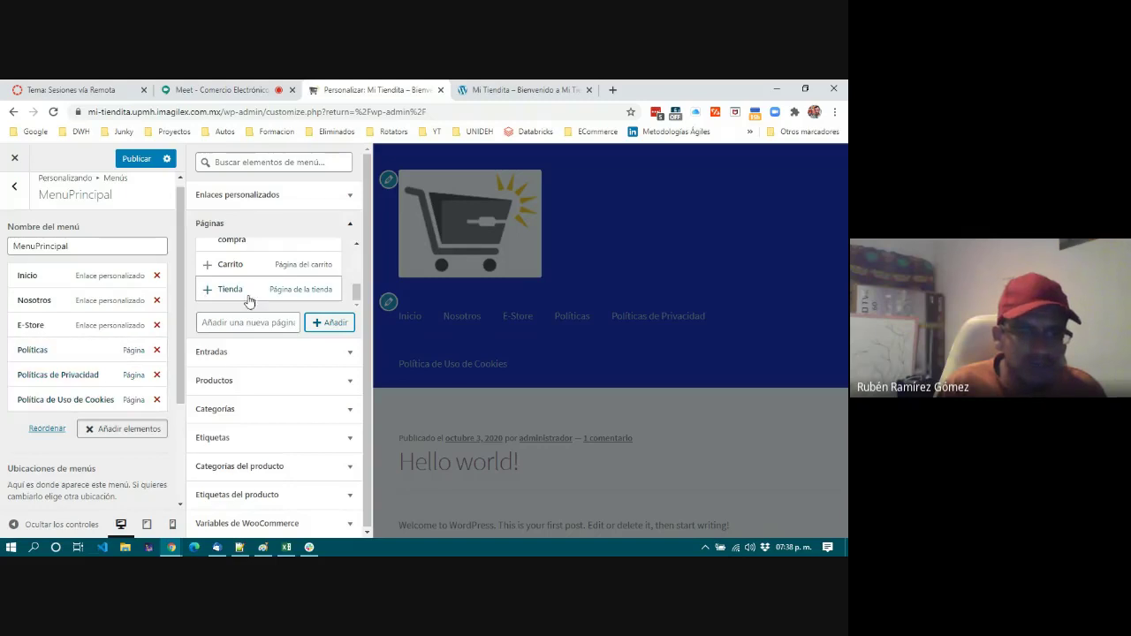
left_click(245, 324)
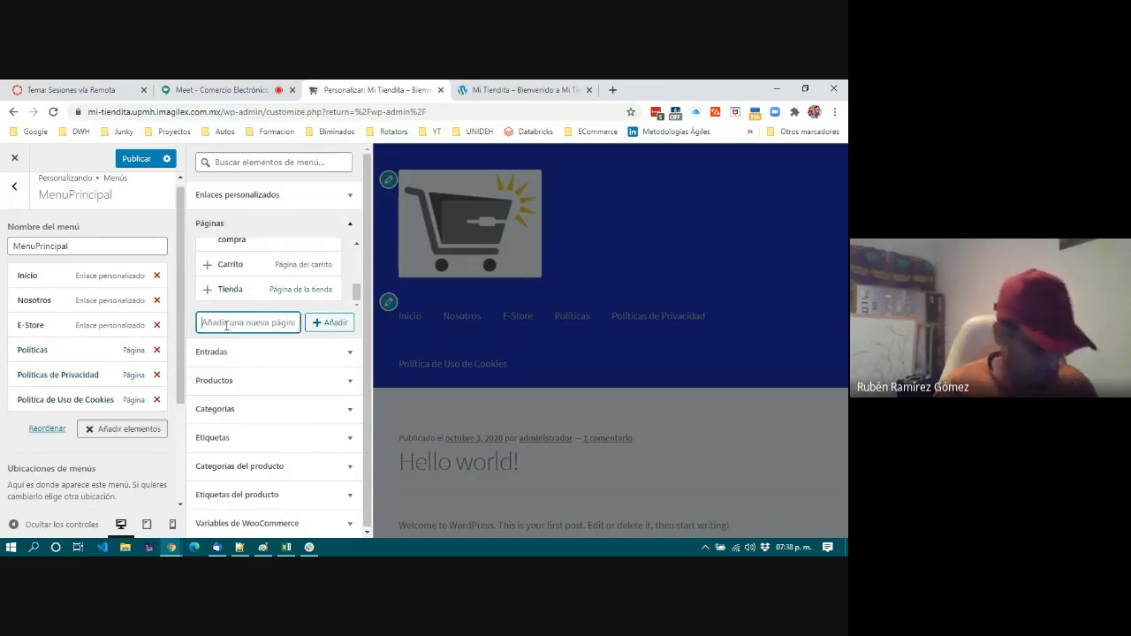
type("Politic")
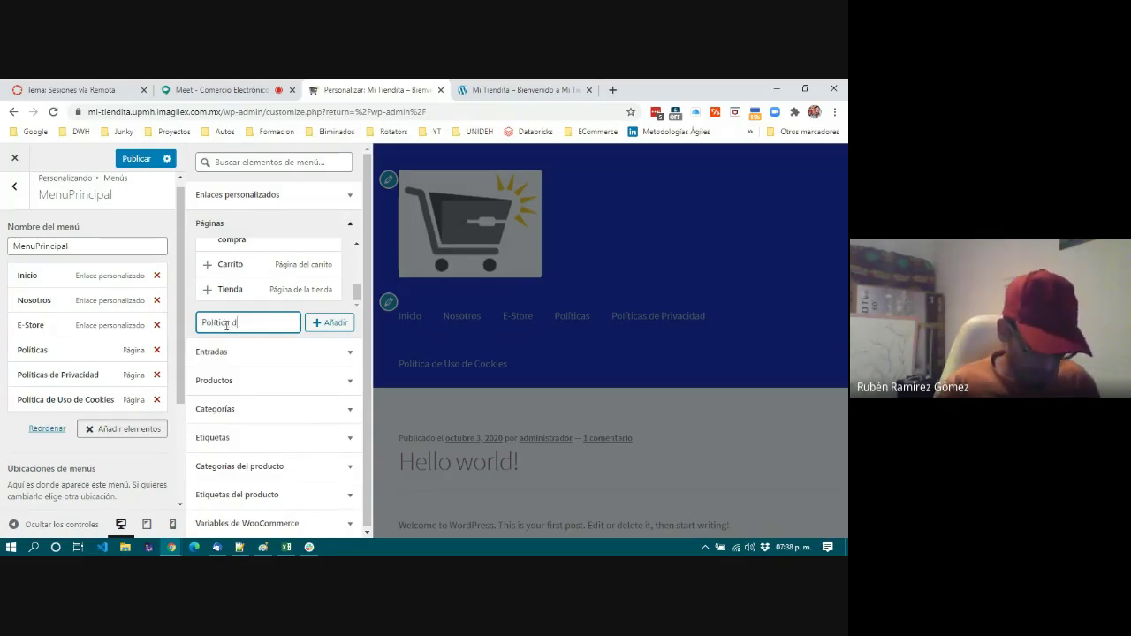
type("a de Devolución")
left_click(336, 324)
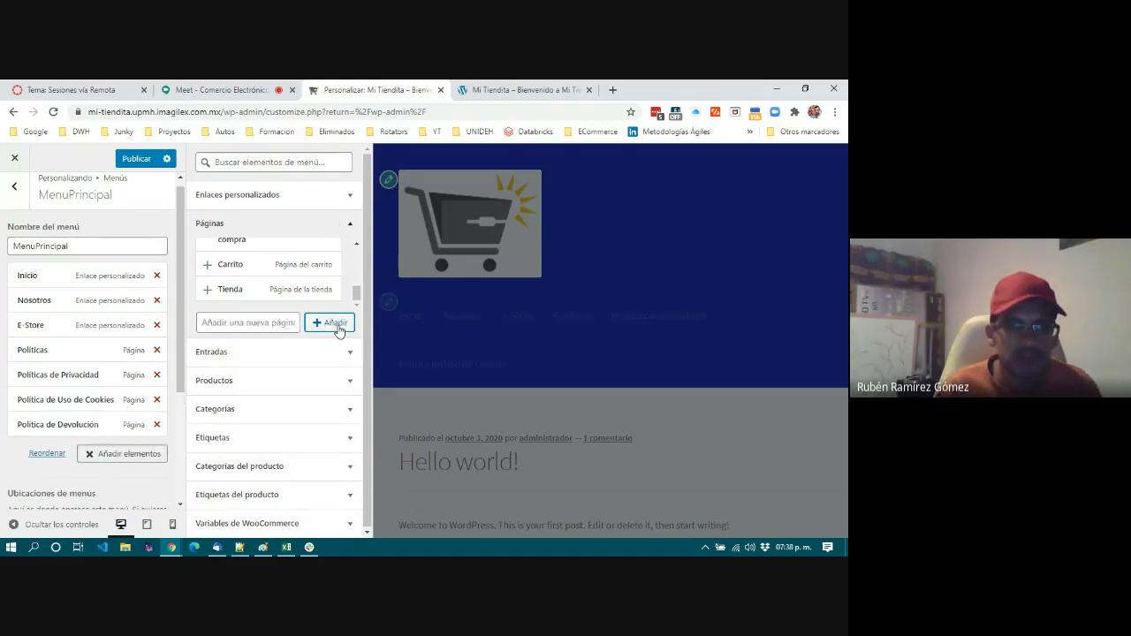
Add the Mi cuenta, Finalizar compra, Carrito and Tienda pages to MenuPrincipal.
scroll(247, 269, "up", 3)
scroll(240, 262, "down", 1)
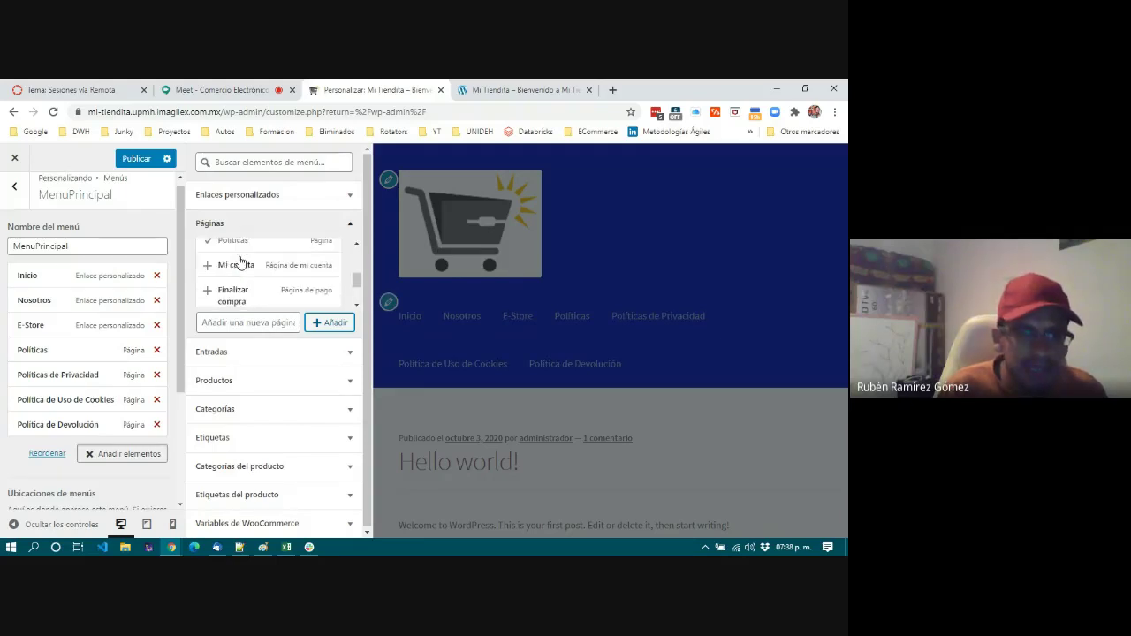
left_click(207, 266)
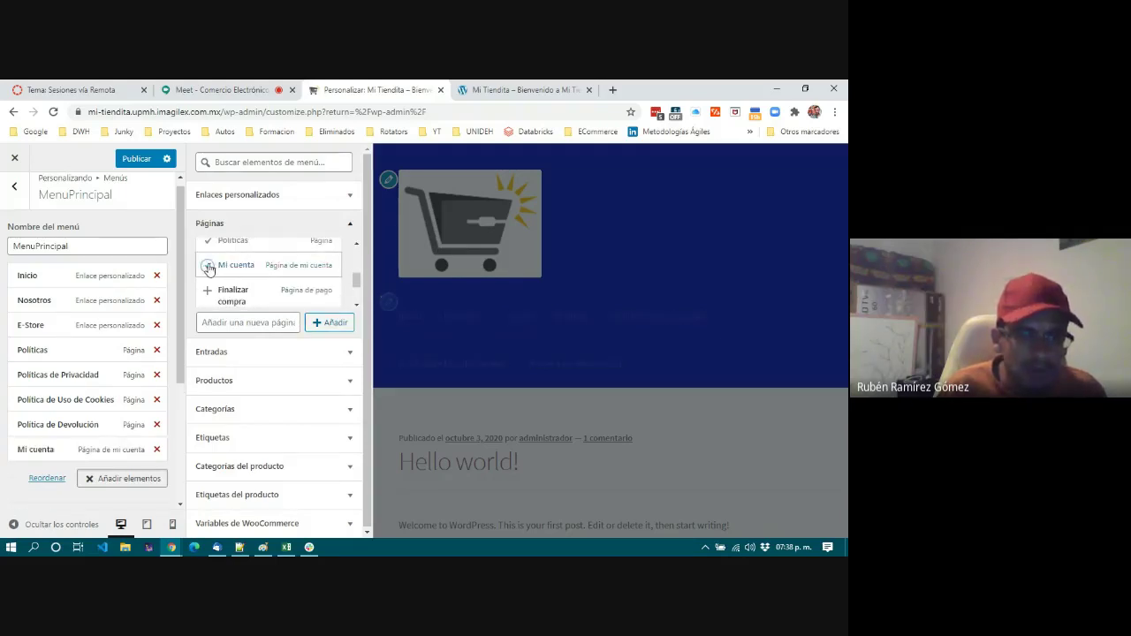
left_click(207, 294)
scroll(226, 292, "down", 2)
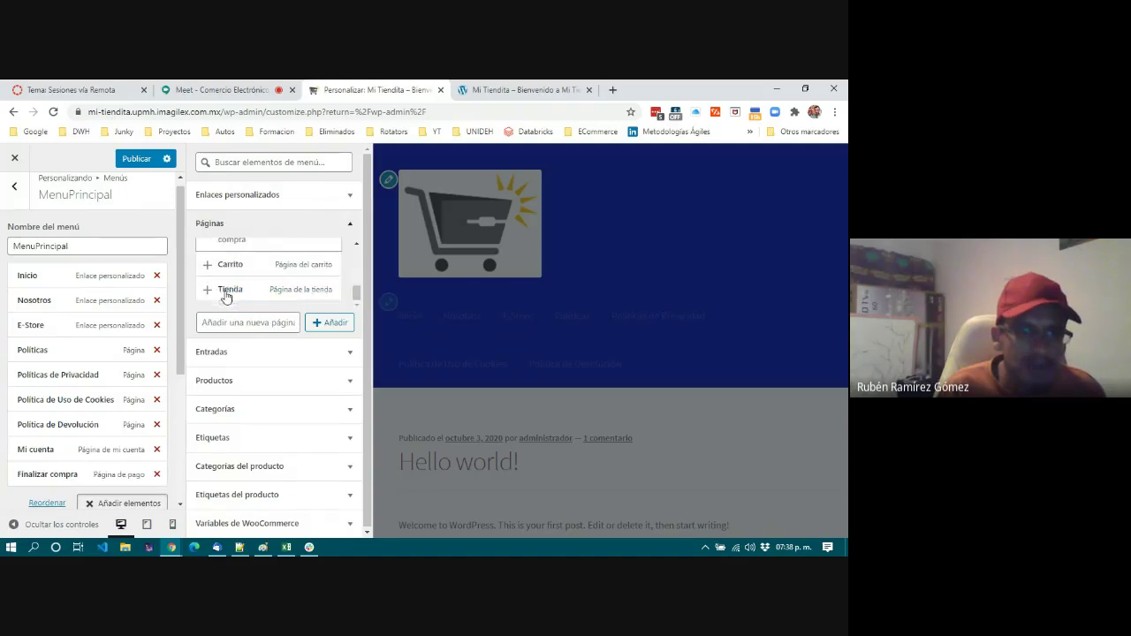
left_click(208, 267)
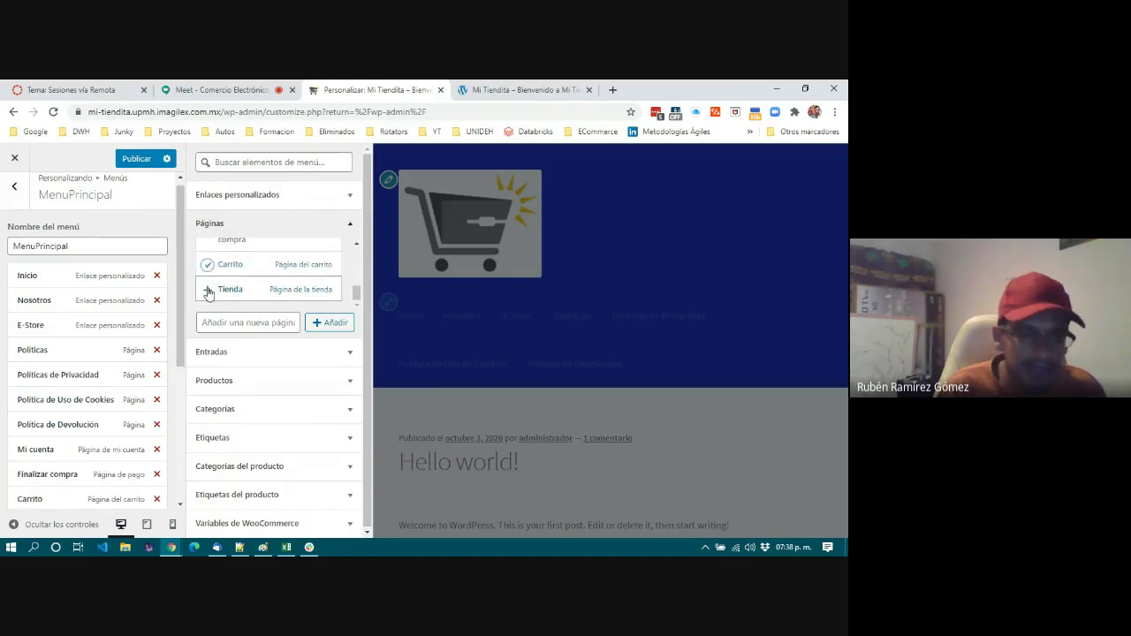
left_click(252, 287)
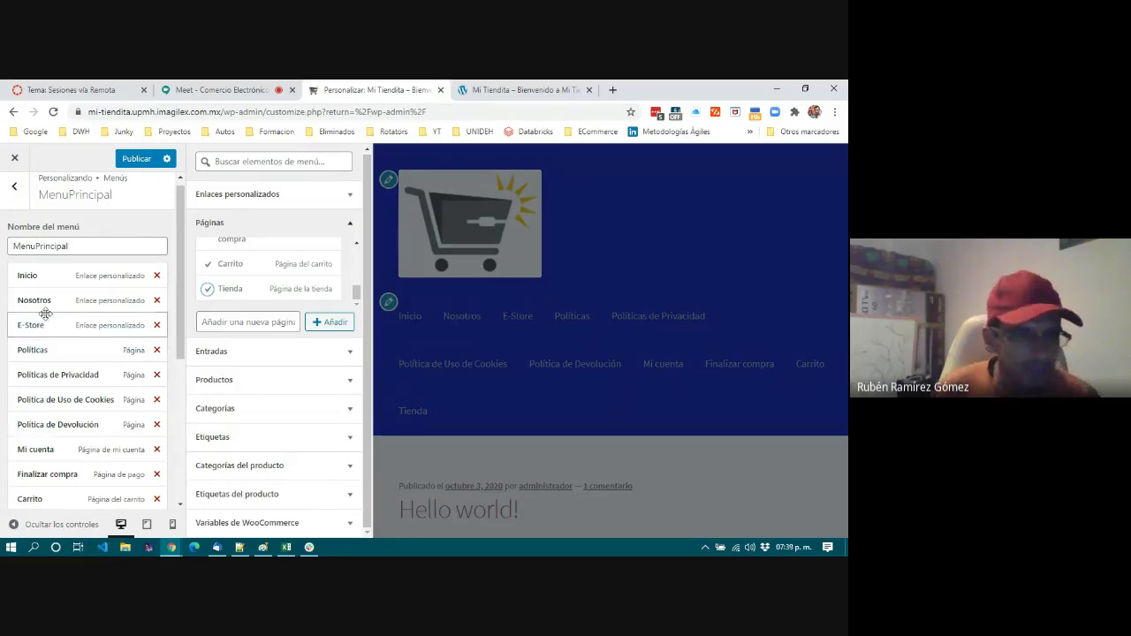
Reorder the menu so the four policy pages sit between Nosotros and E-Store.
left_click_drag(40, 350, 30, 325)
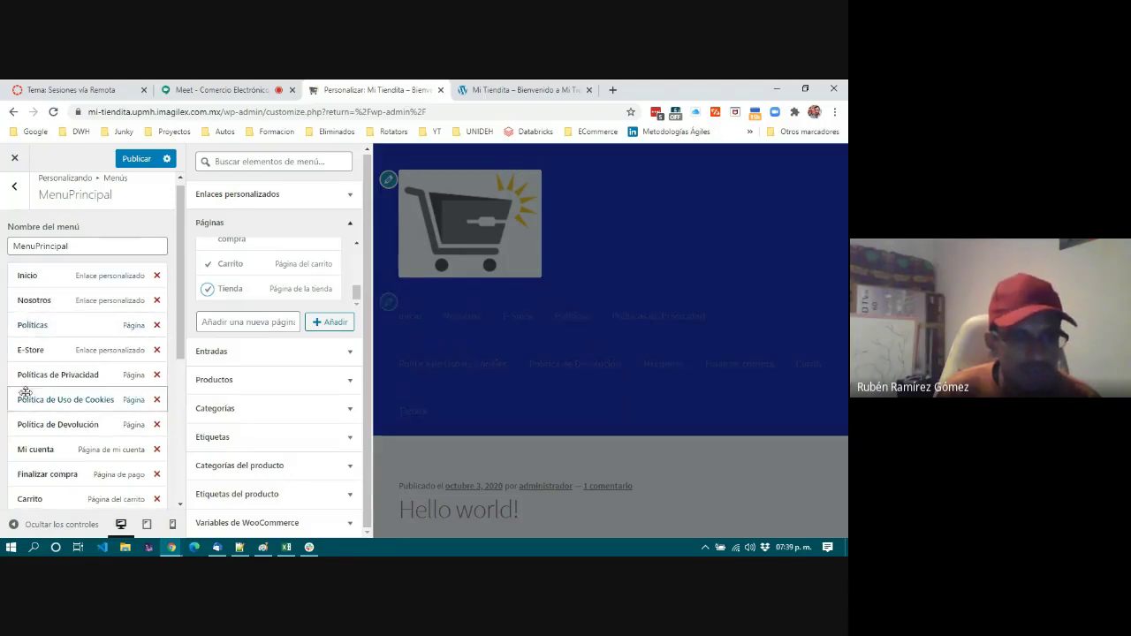
left_click_drag(27, 376, 21, 349)
left_click_drag(21, 398, 22, 374)
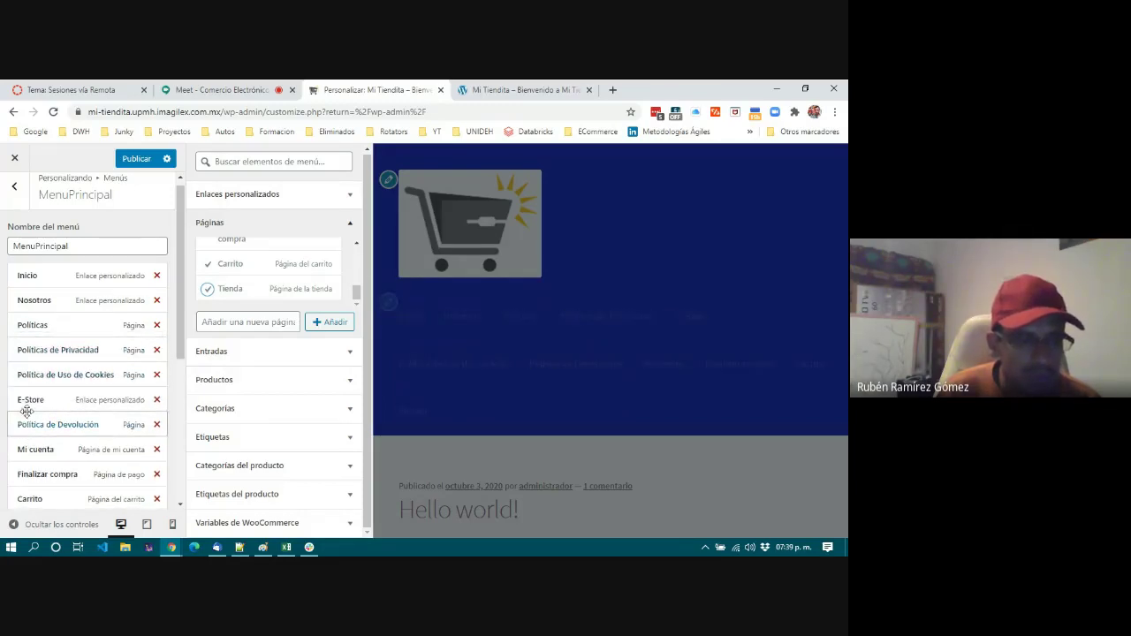
left_click_drag(27, 401, 9, 444)
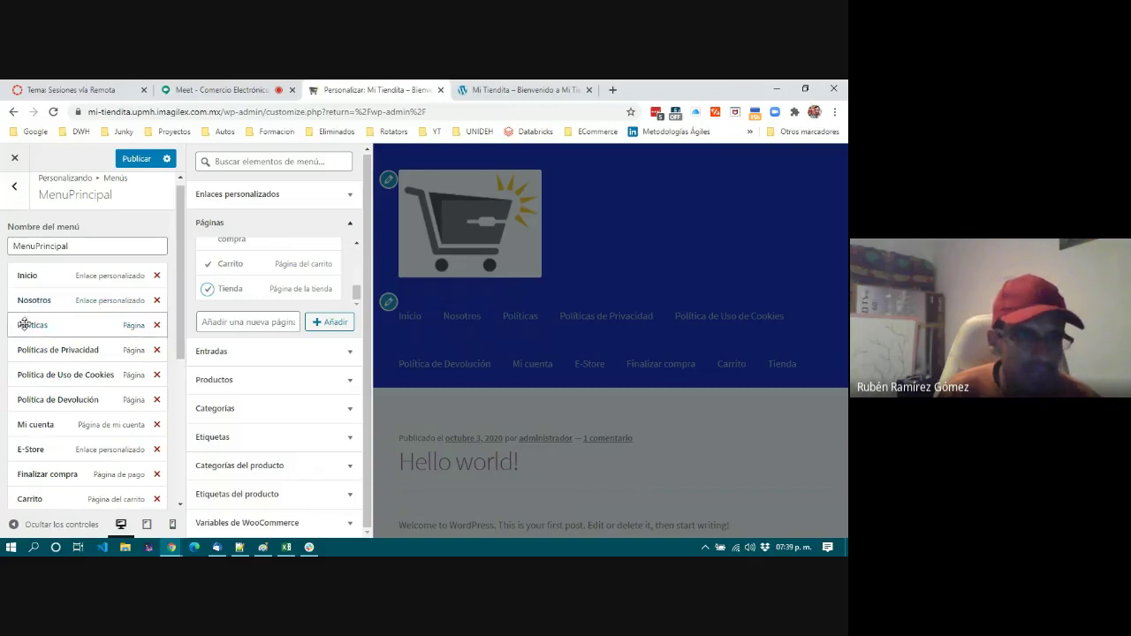
Nest the policy pages under Nosotros and the shop pages under E-Store.
left_click_drag(24, 326, 38, 325)
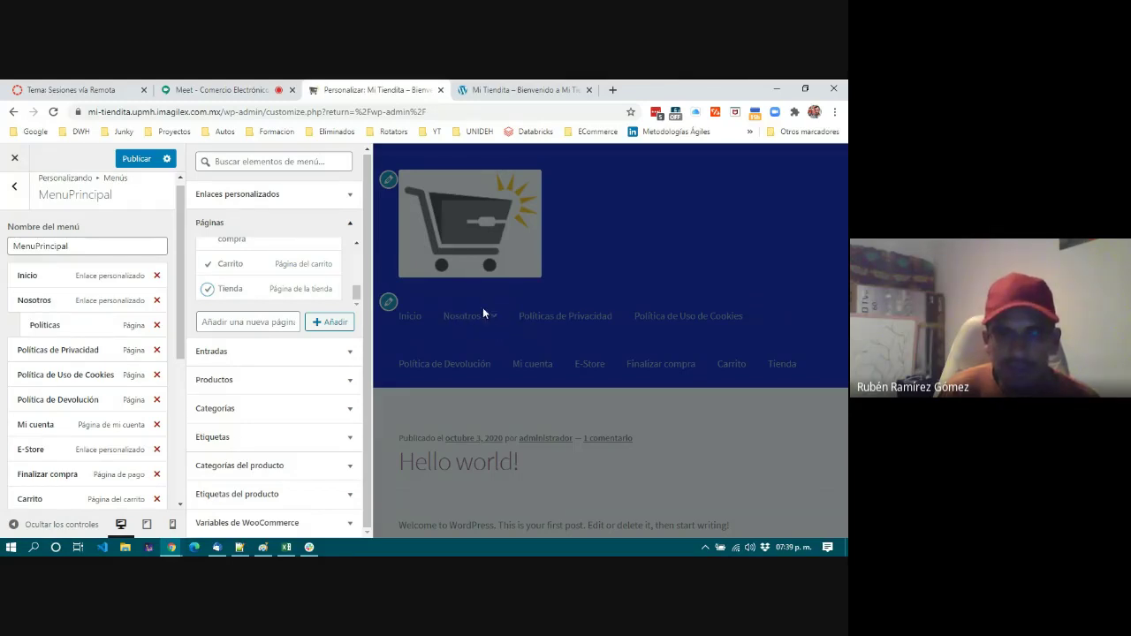
left_click_drag(18, 349, 27, 413)
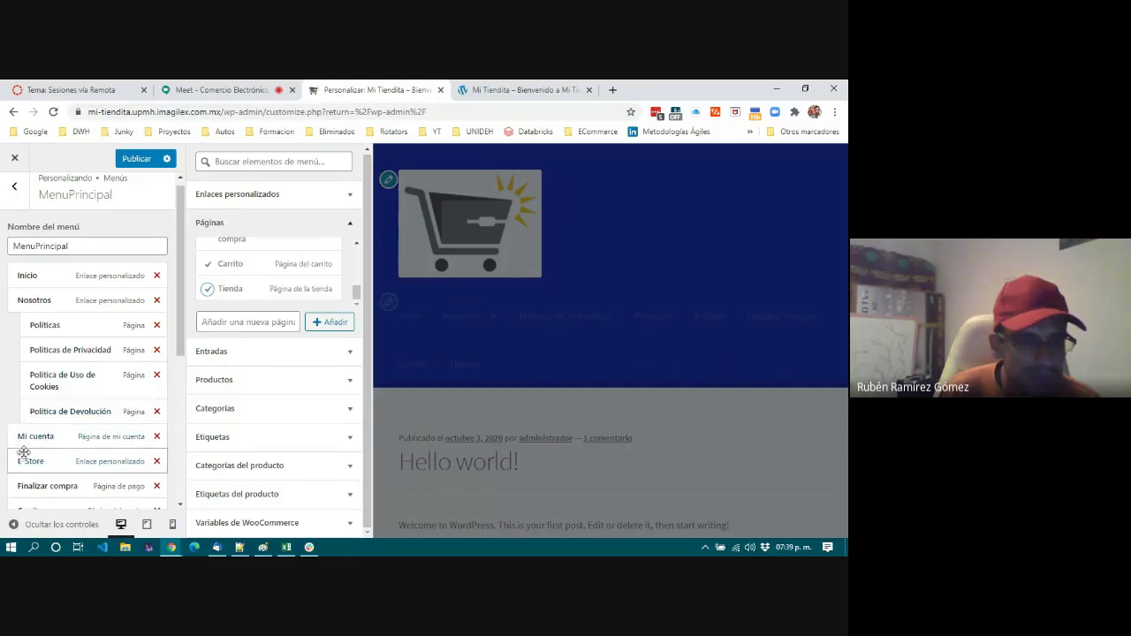
mouse_move(25, 457)
left_mouse_down()
mouse_move(16, 433)
mouse_move(32, 462)
left_mouse_up()
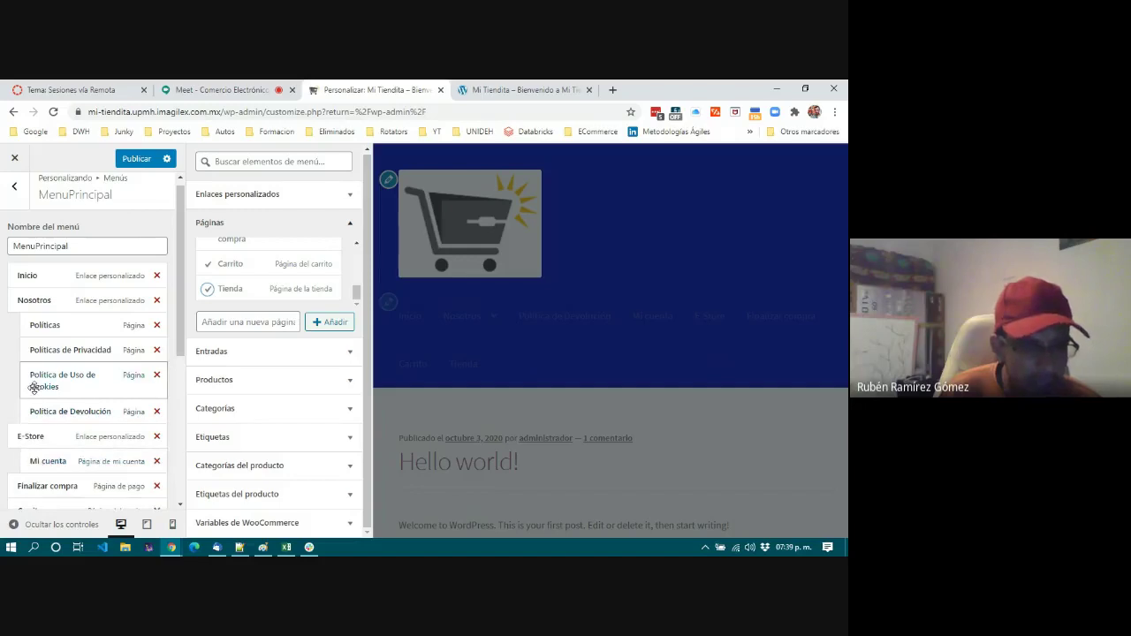
scroll(34, 387, "down", 2)
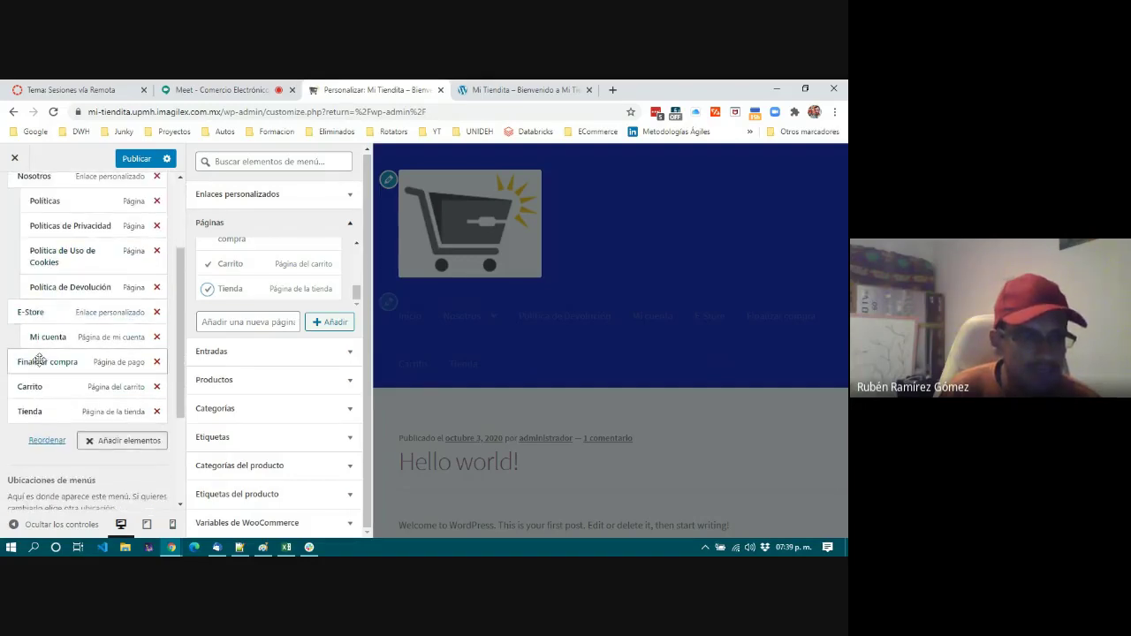
left_click_drag(20, 362, 32, 411)
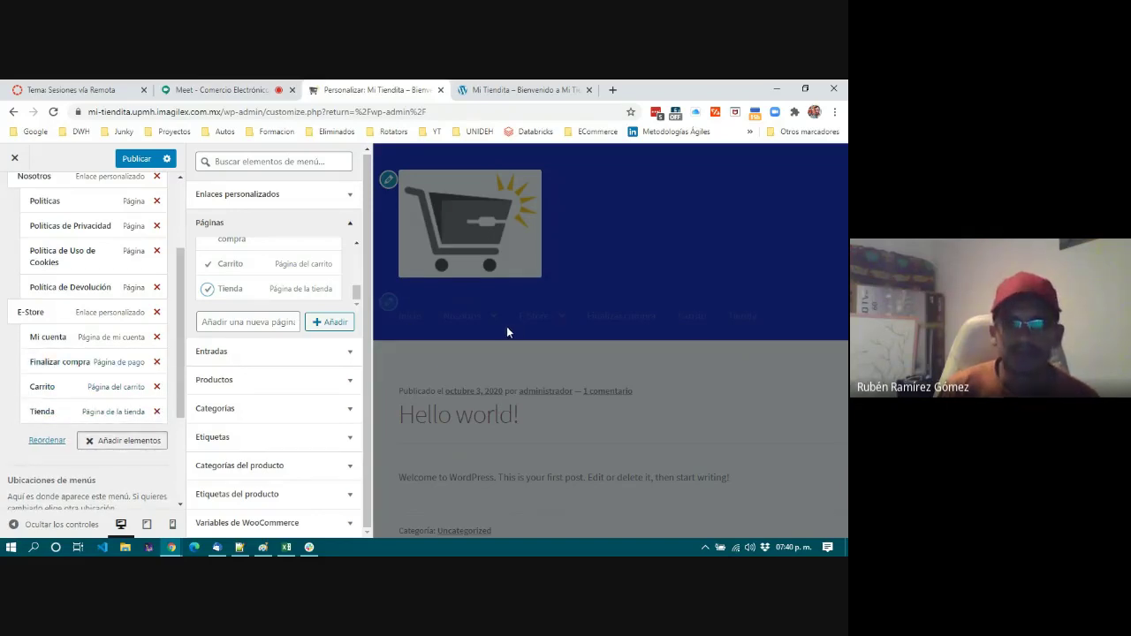
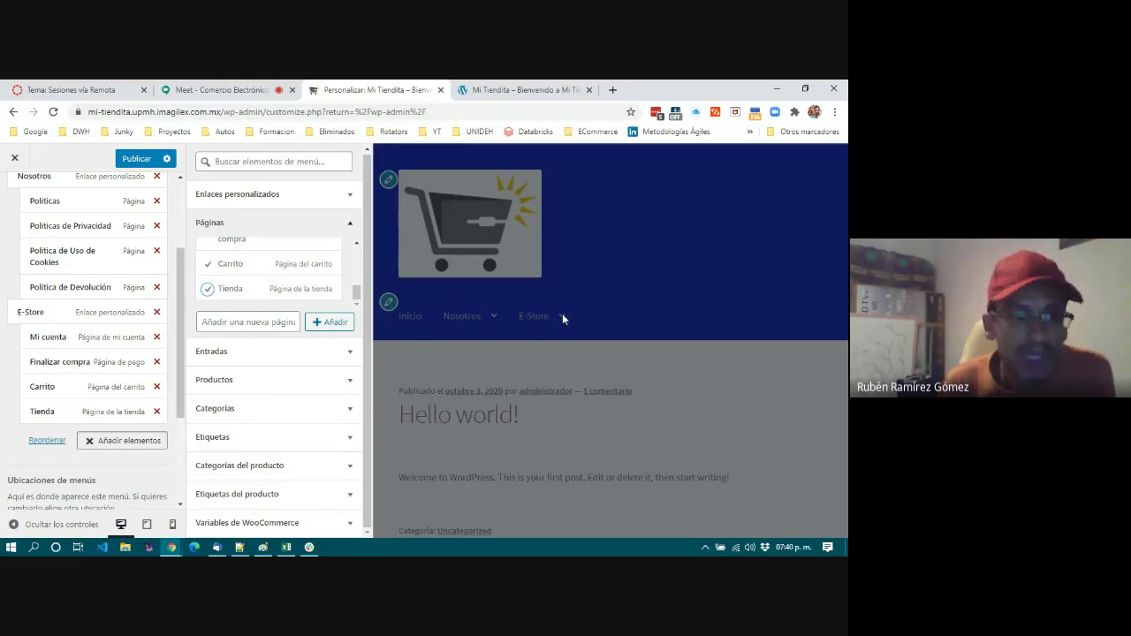
Review MenuPrincipal's Inicio, Nosotros and E-Store items and locations, then go back to Menús.
left_click(133, 445)
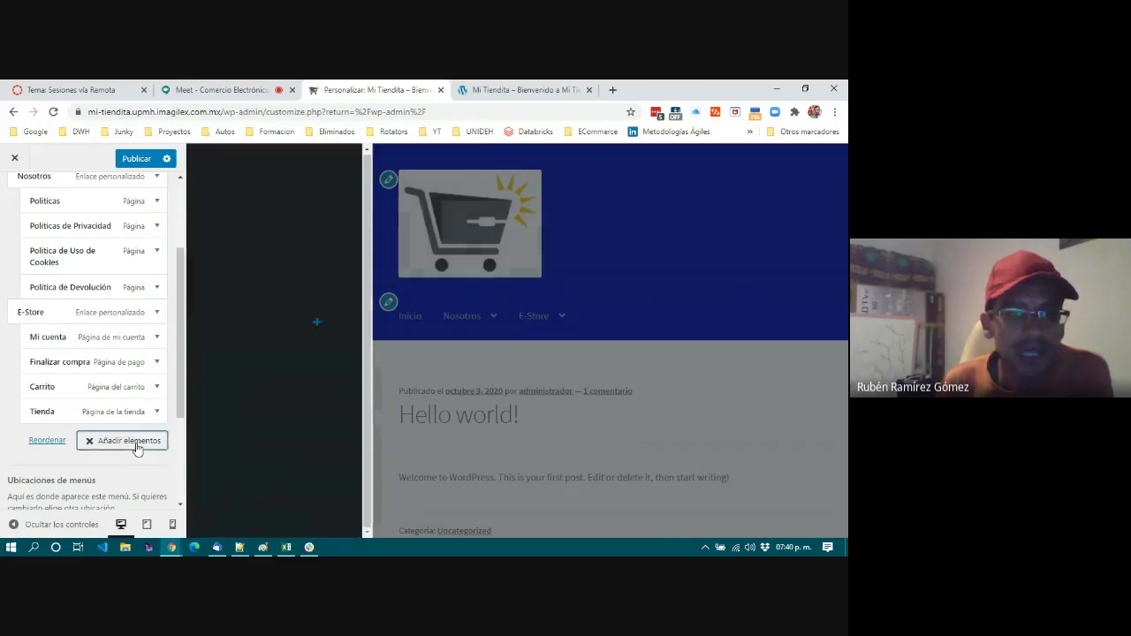
mouse_move(365, 318)
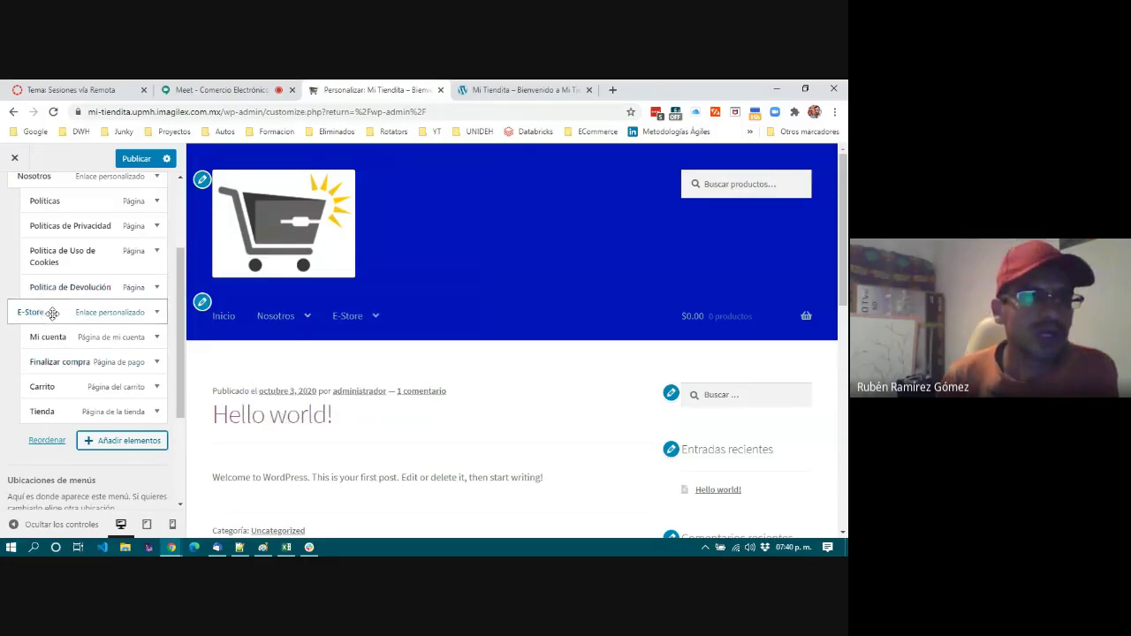
scroll(49, 314, "up", 1)
scroll(49, 266, "up", 1)
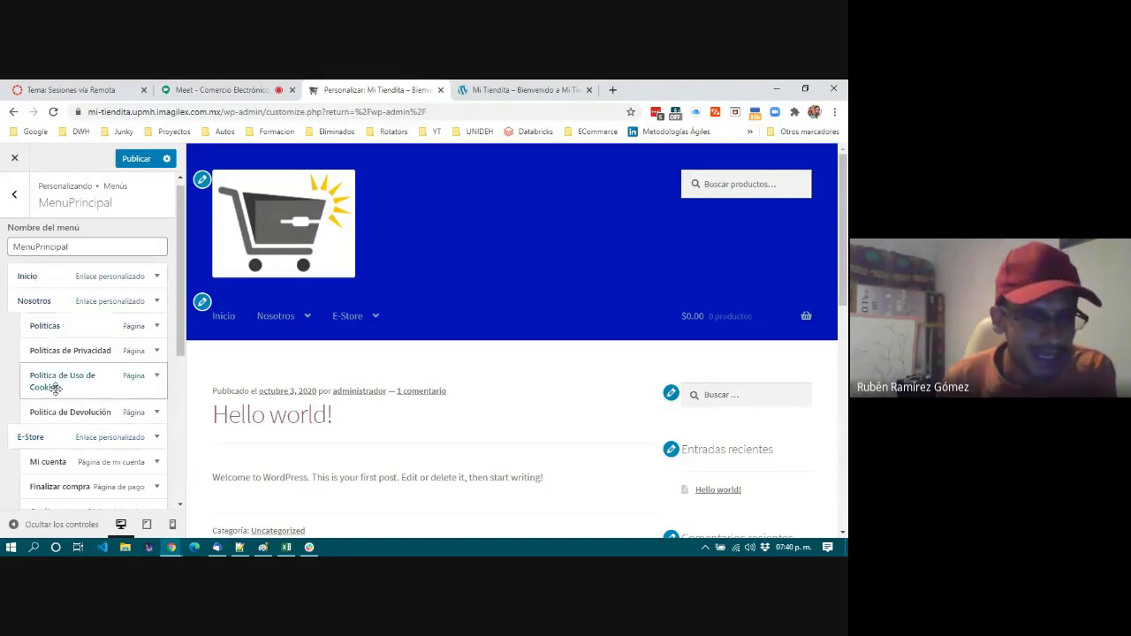
scroll(55, 401, "down", 1)
scroll(57, 401, "down", 1)
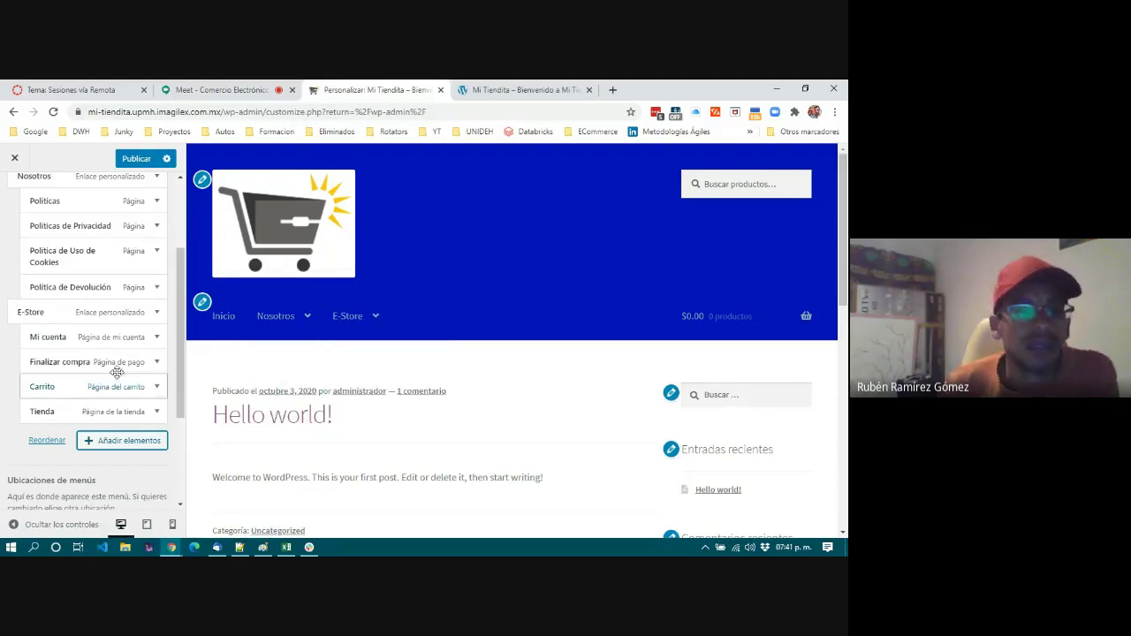
scroll(88, 362, "down", 3)
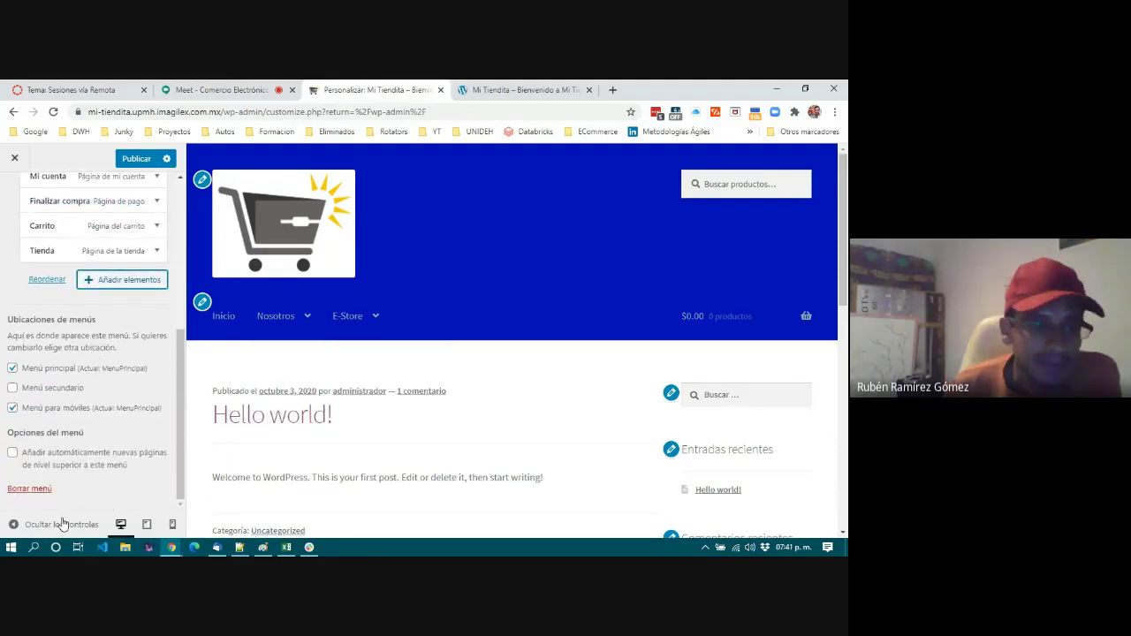
scroll(354, 383, "down", 3)
scroll(356, 386, "up", 3)
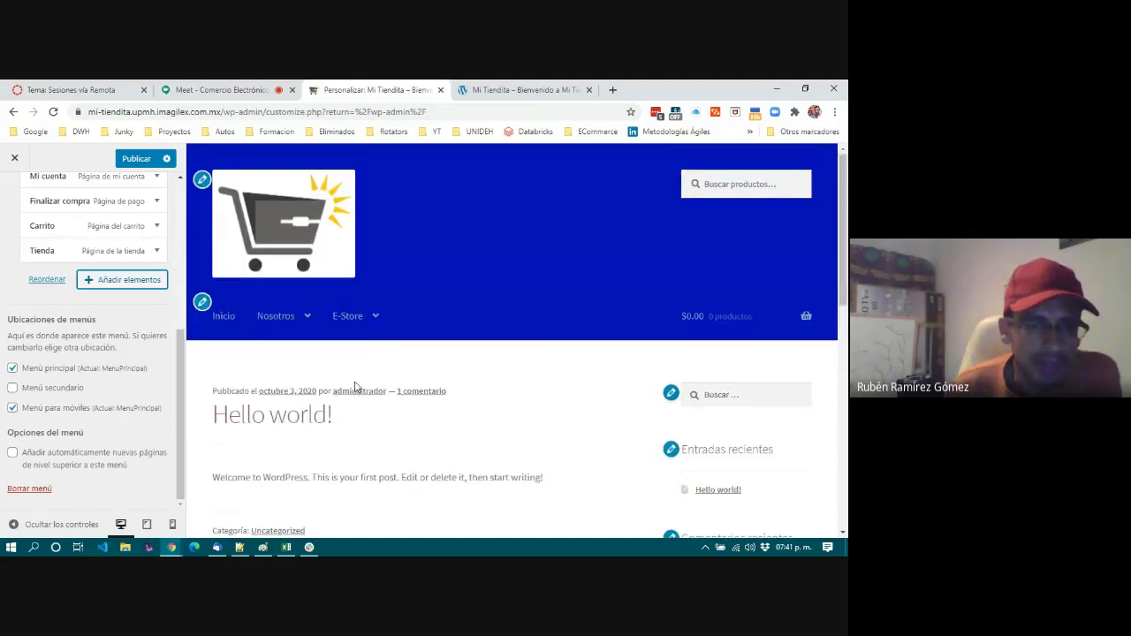
scroll(7, 243, "up", 1)
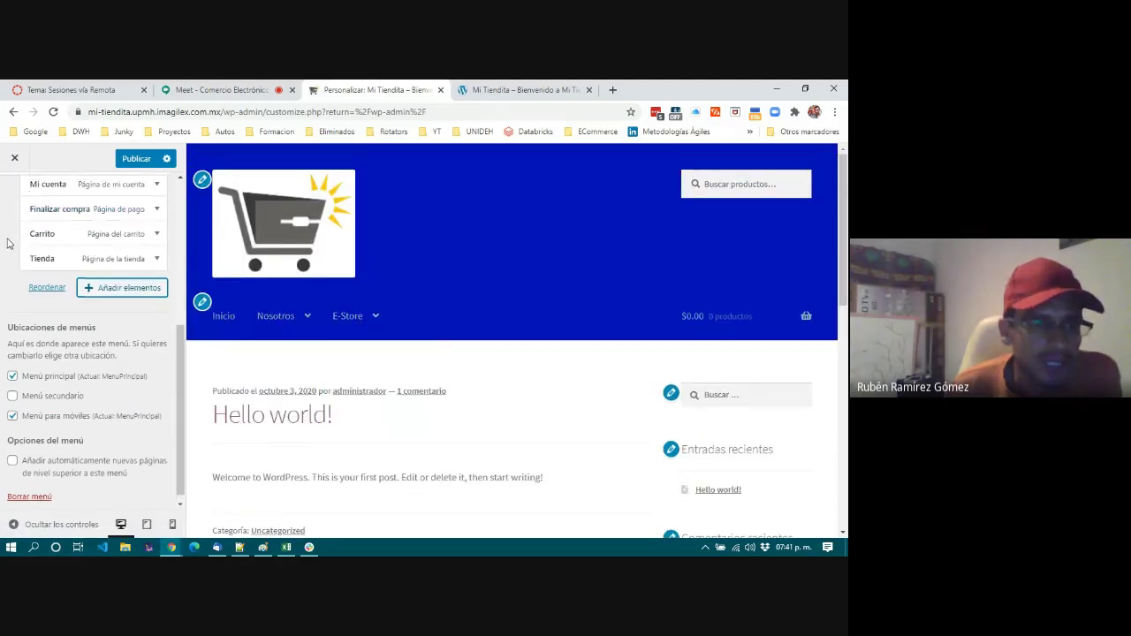
scroll(7, 244, "up", 4)
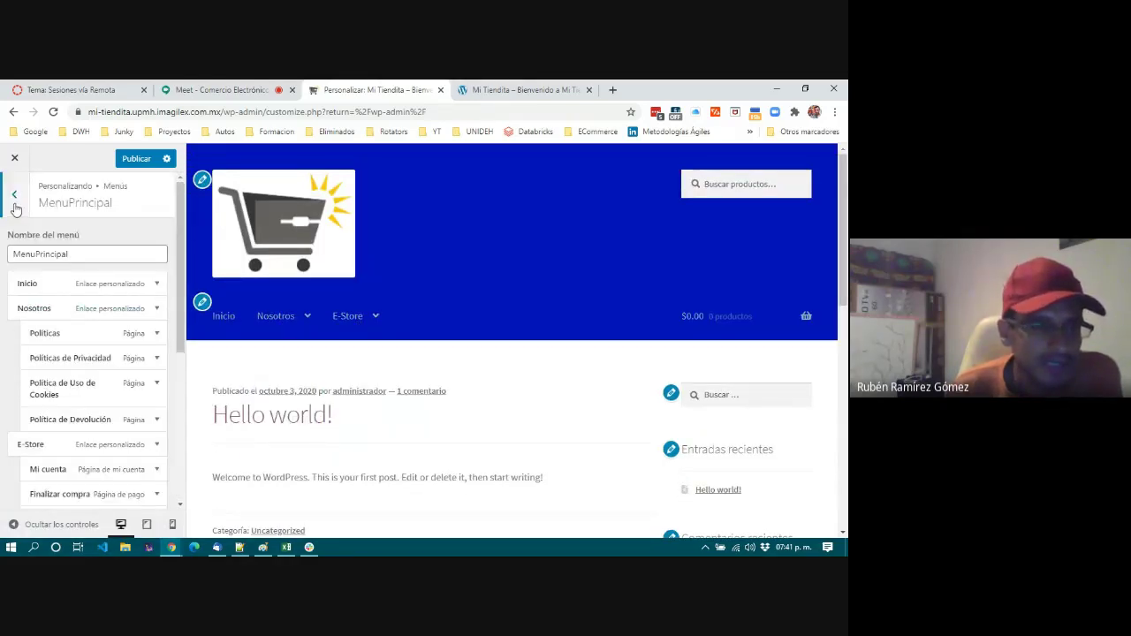
left_click(14, 197)
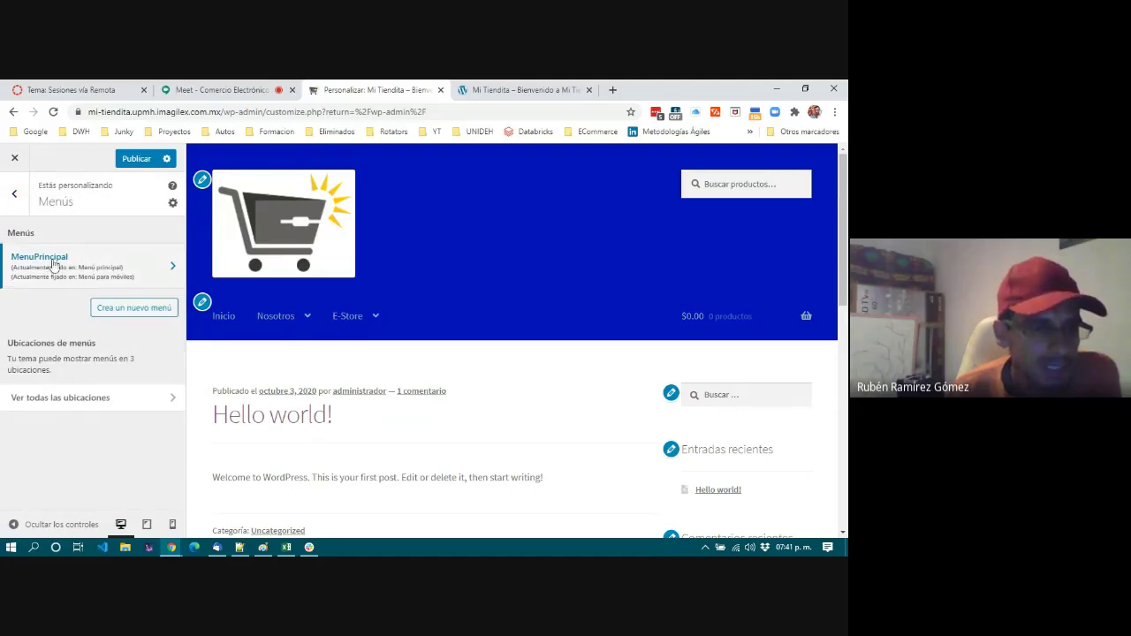
Go back to the main Customizer and open Widgets to see sidebar, below-header and footer areas.
left_click(14, 194)
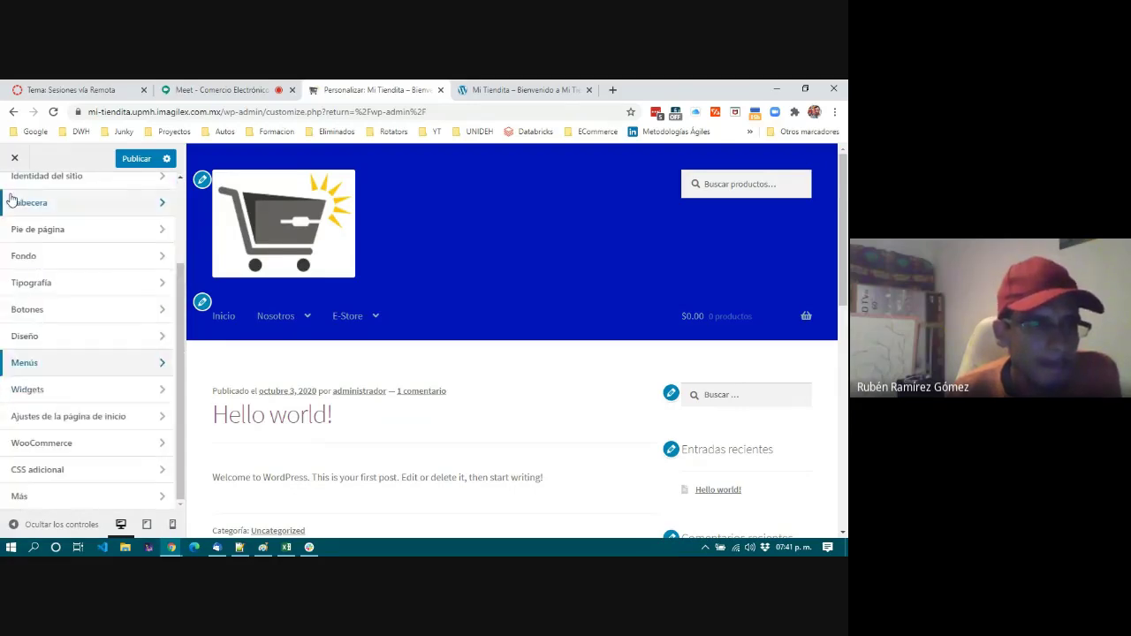
left_click(28, 392)
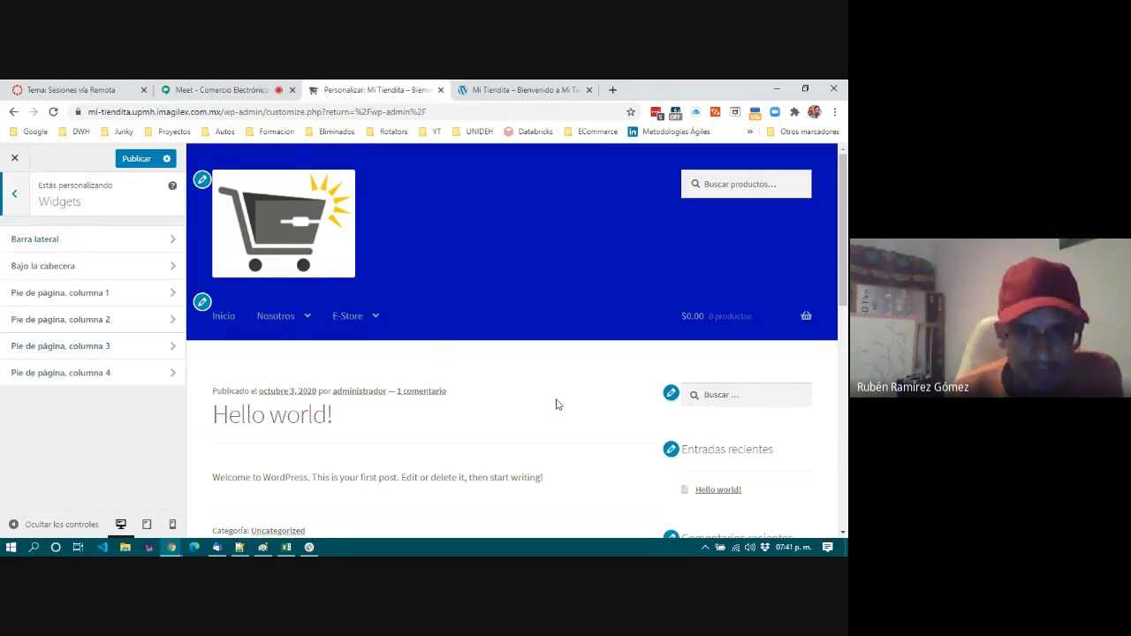
scroll(557, 405, "down", 3)
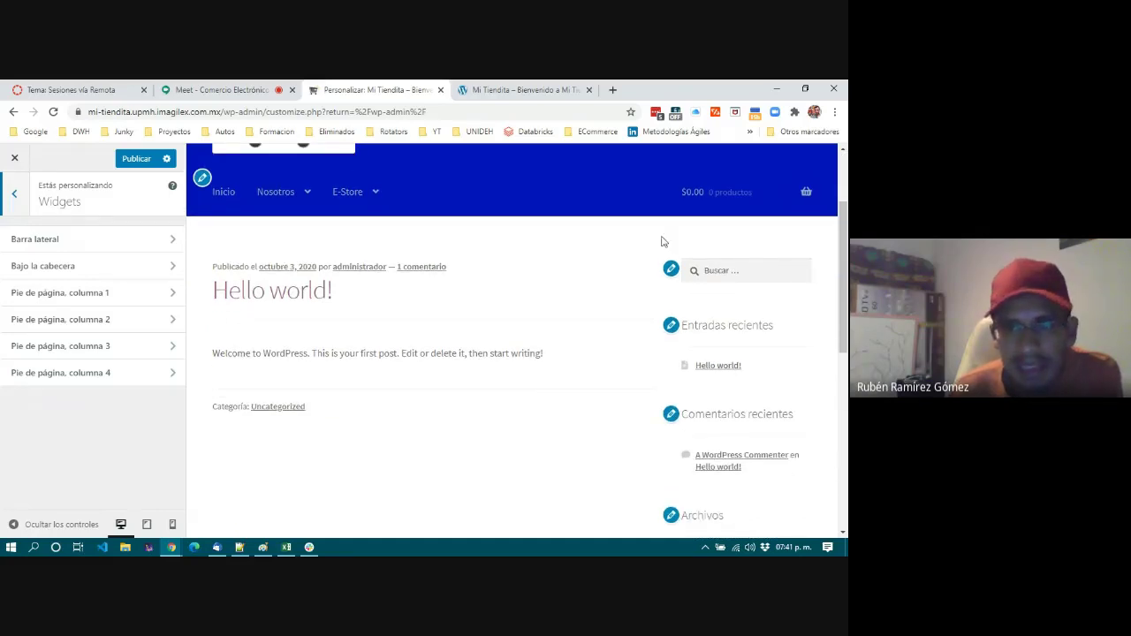
Browse the live Mi Tiendita storefront and its default sidebar widgets, then return to Personalizar.
left_click(527, 90)
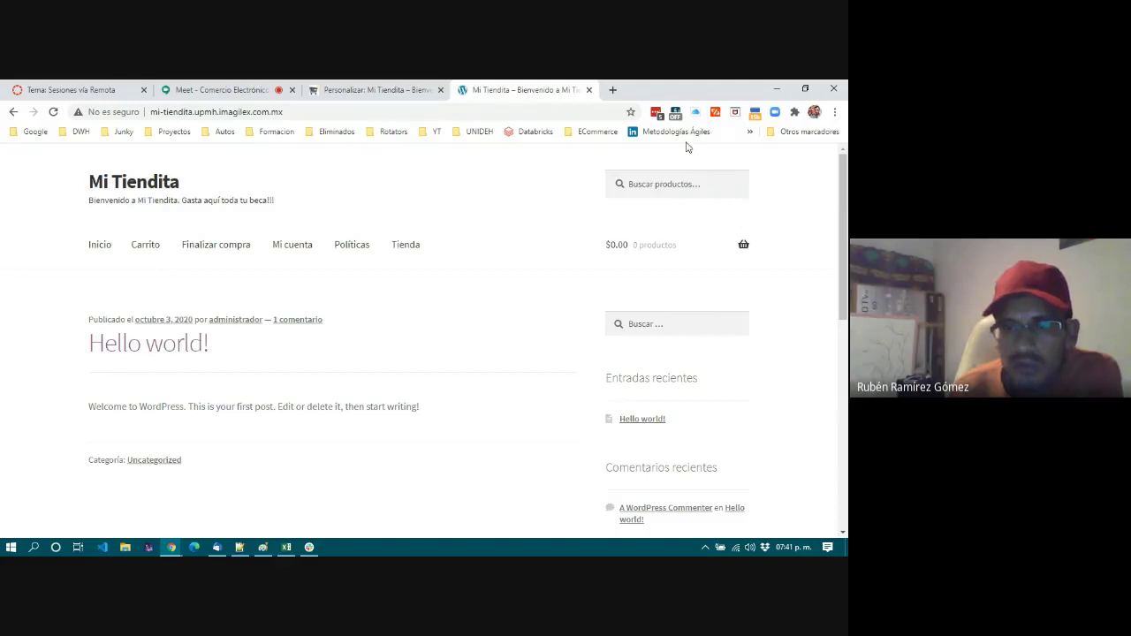
mouse_move(712, 228)
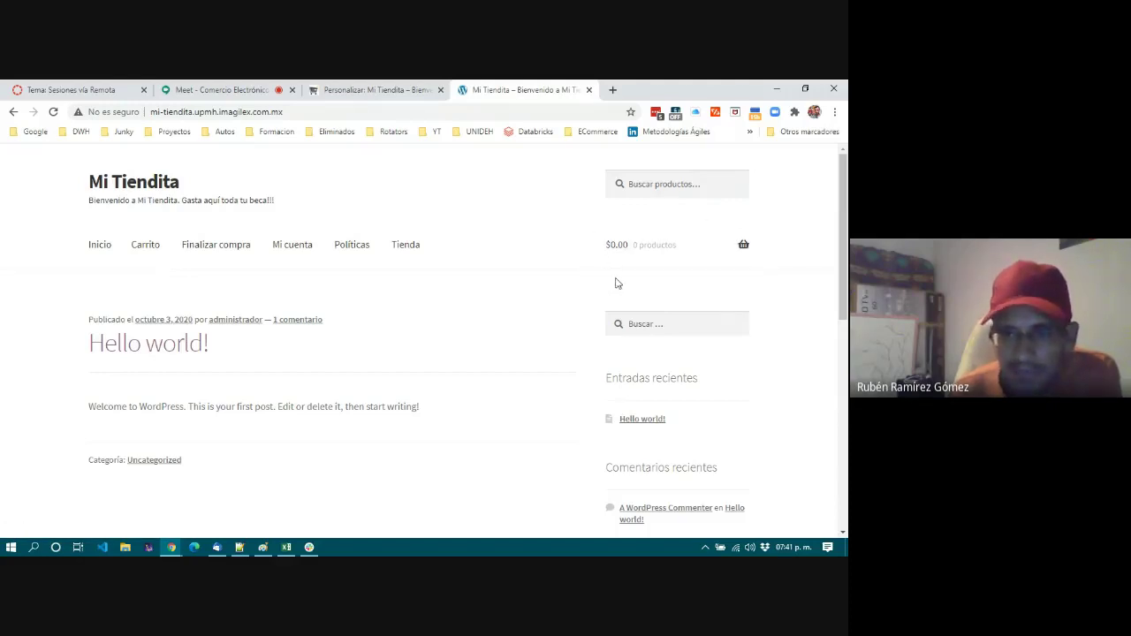
scroll(617, 283, "down", 2)
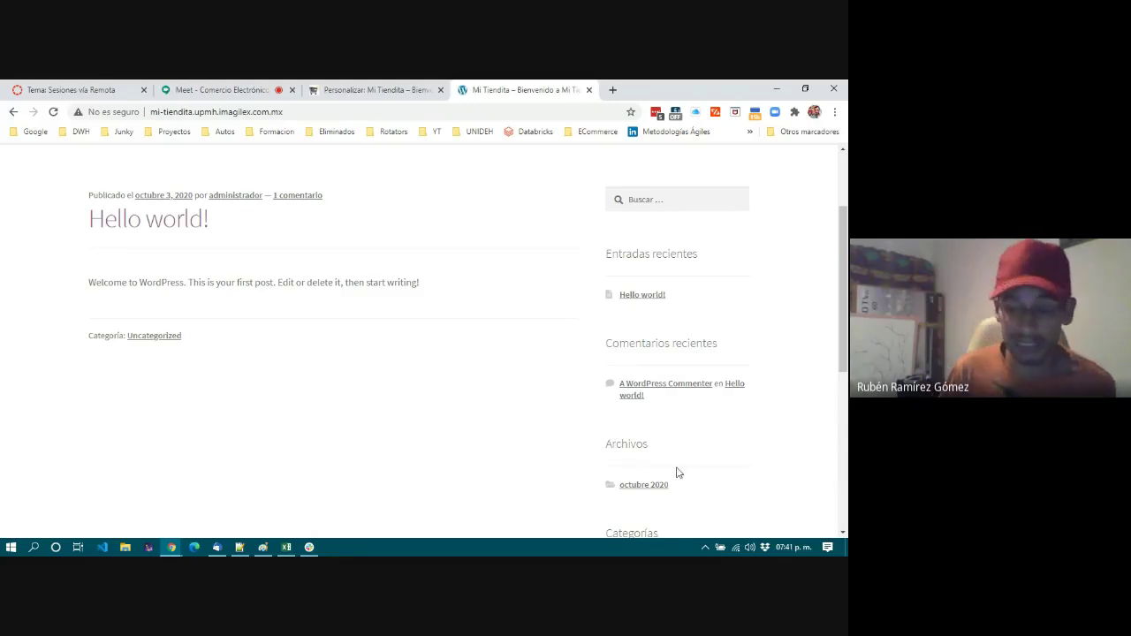
scroll(678, 471, "down", 3)
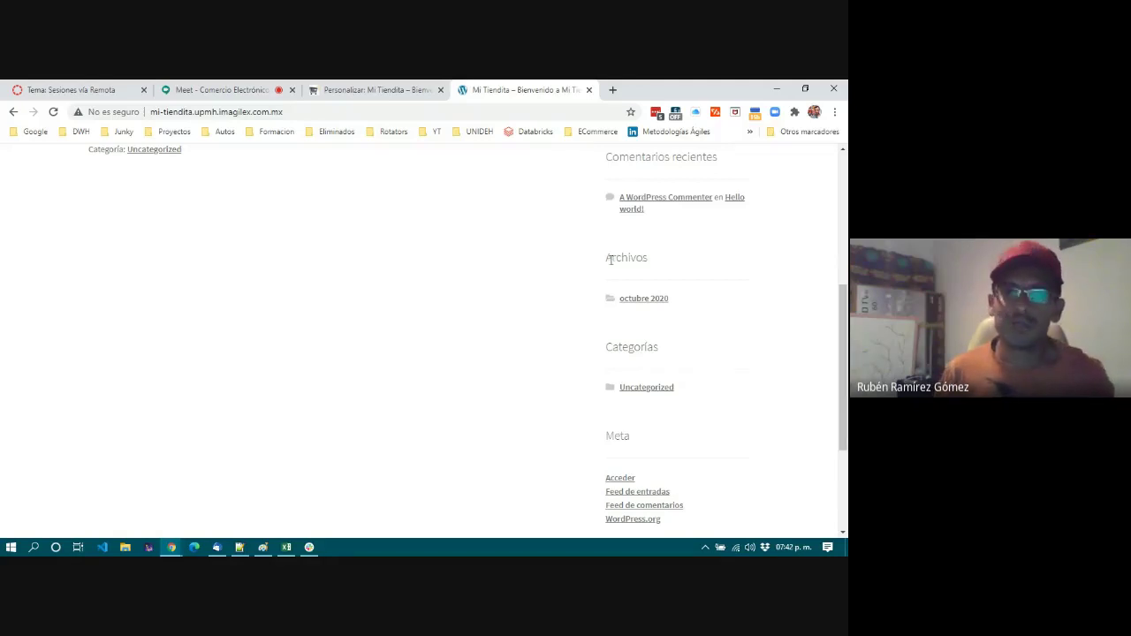
double_click(634, 253)
left_click(678, 262)
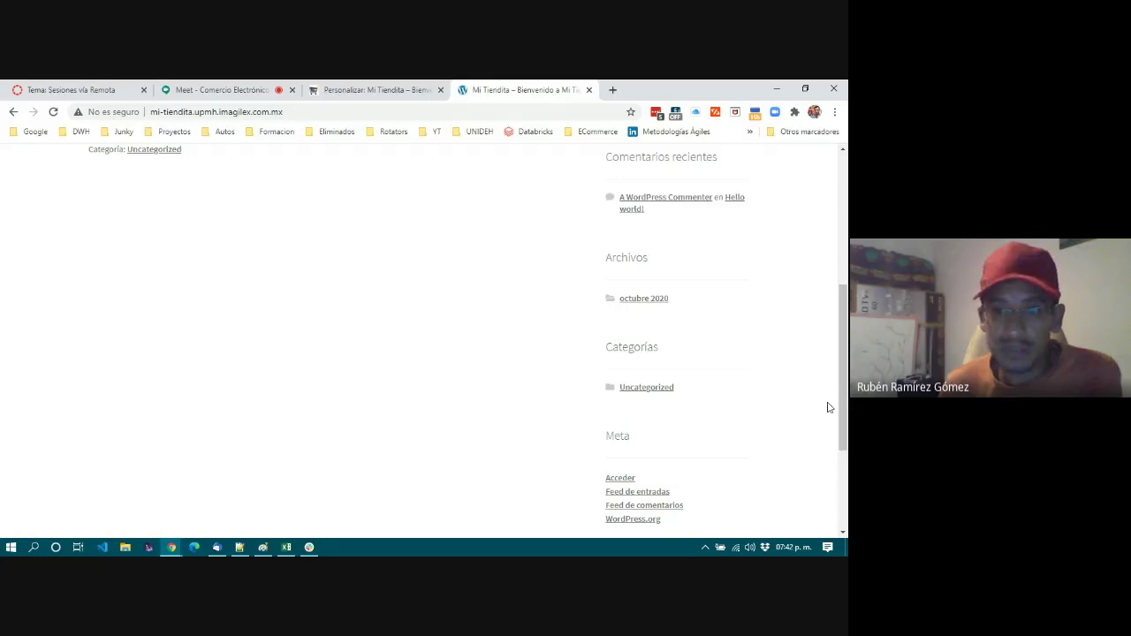
scroll(722, 462, "down", 2)
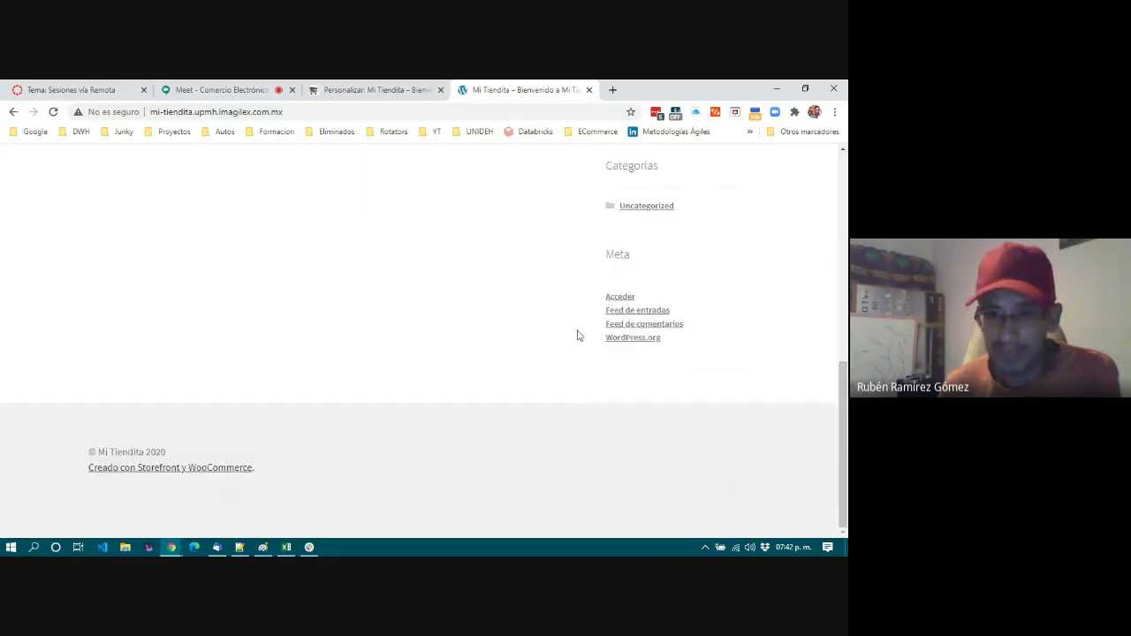
scroll(592, 370, "up", 5)
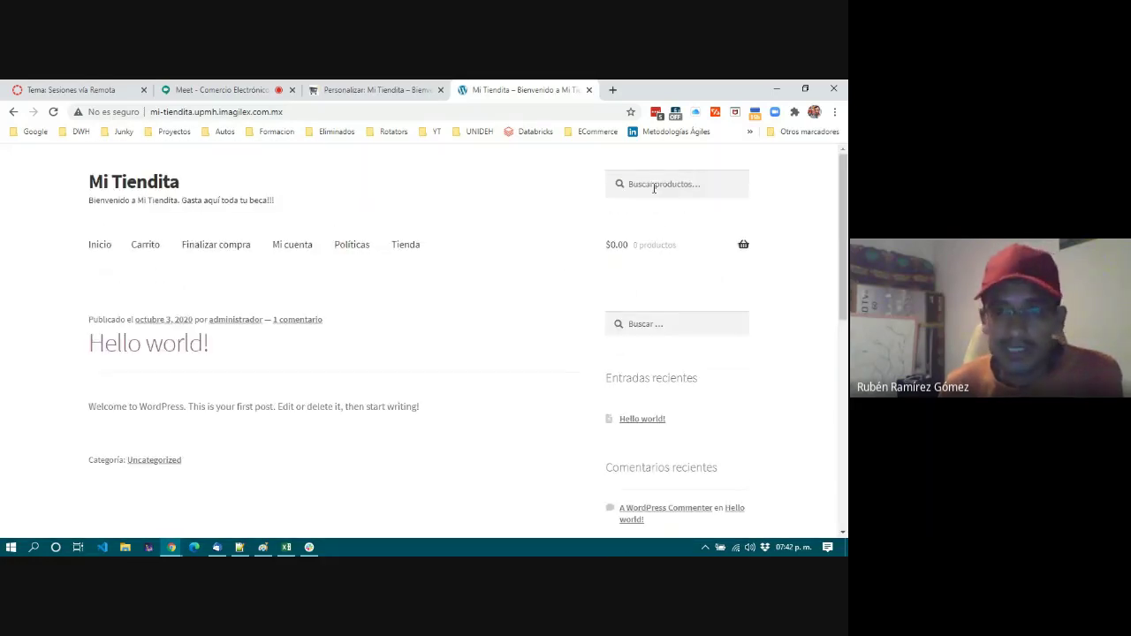
scroll(663, 500, "down", 4)
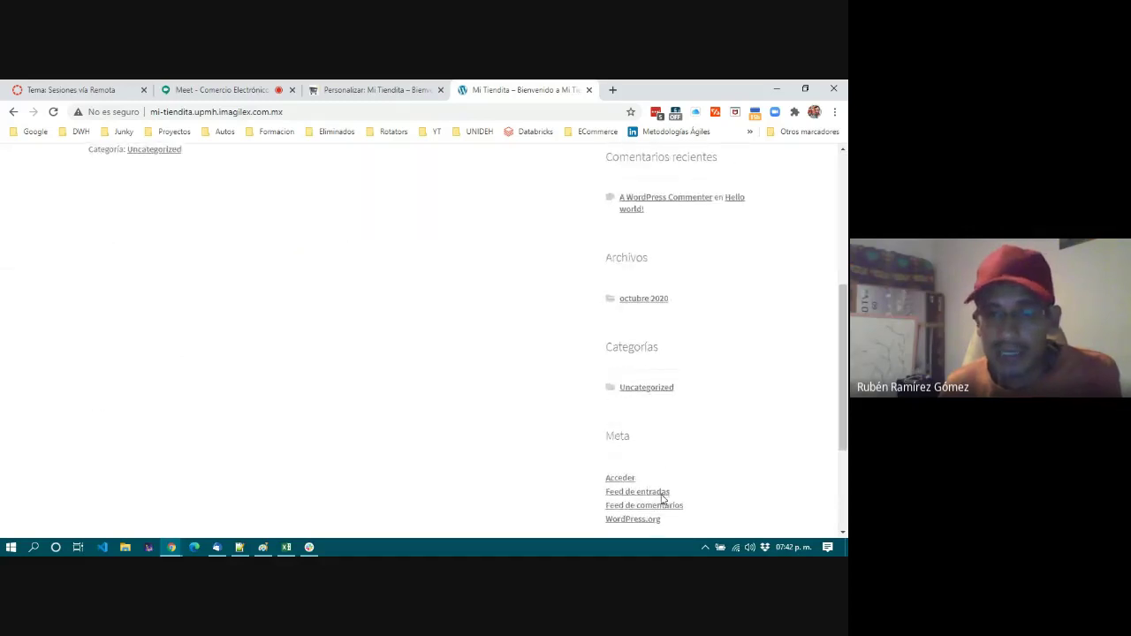
scroll(663, 499, "up", 4)
mouse_move(643, 281)
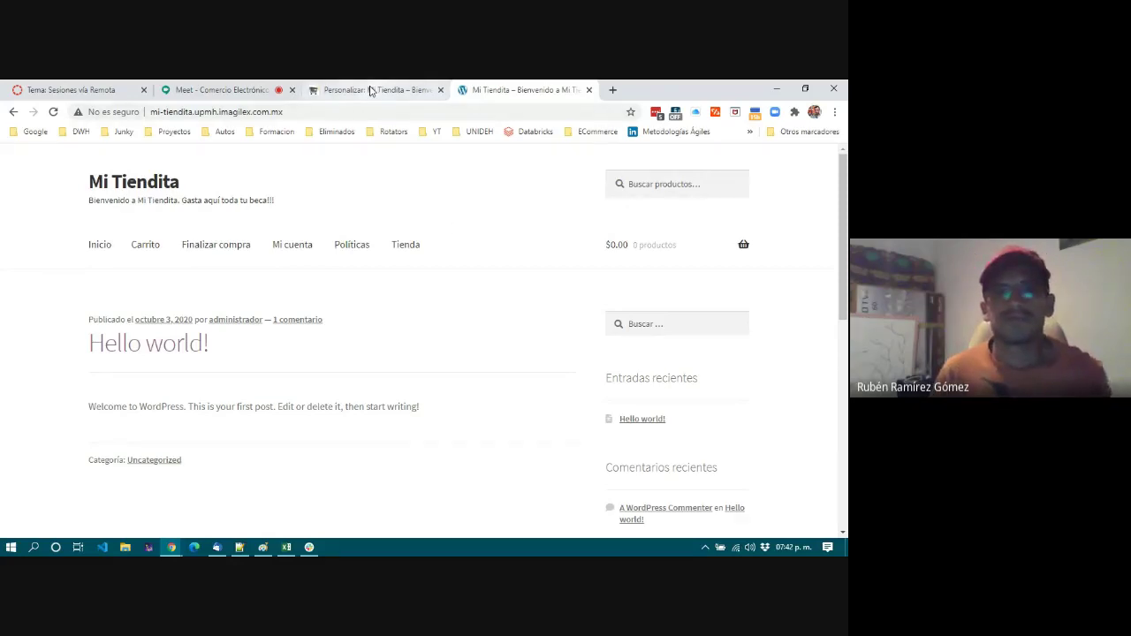
left_click(371, 92)
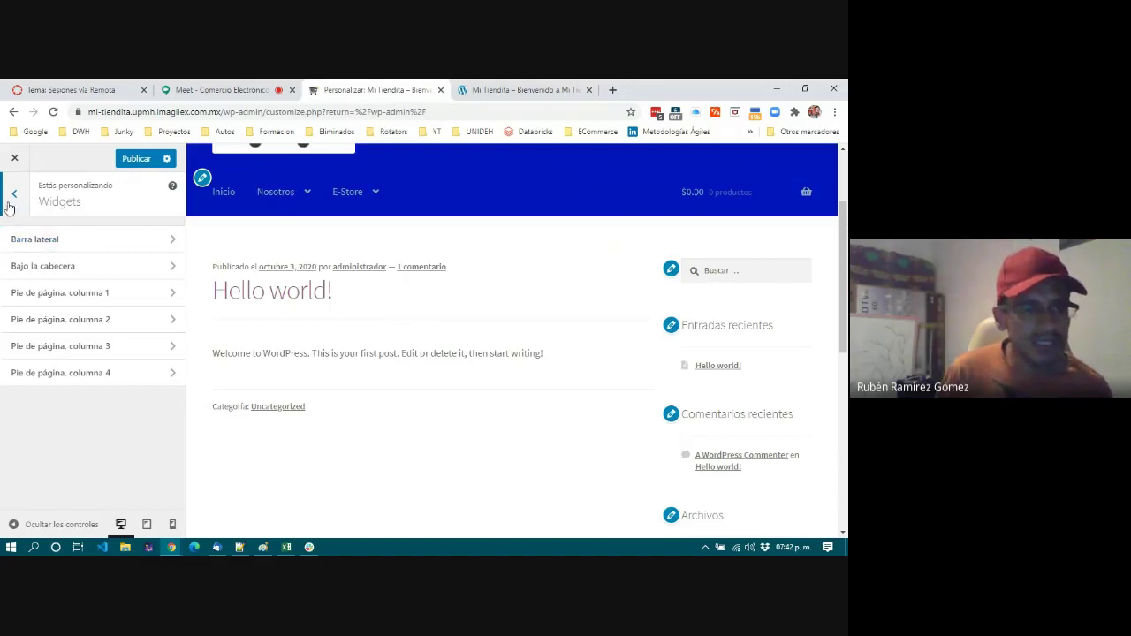
Delete Buscar, Entradas recientes, Comentarios recientes, Archivos and Categorías from Barra lateral, keeping only Meta.
left_click(39, 242)
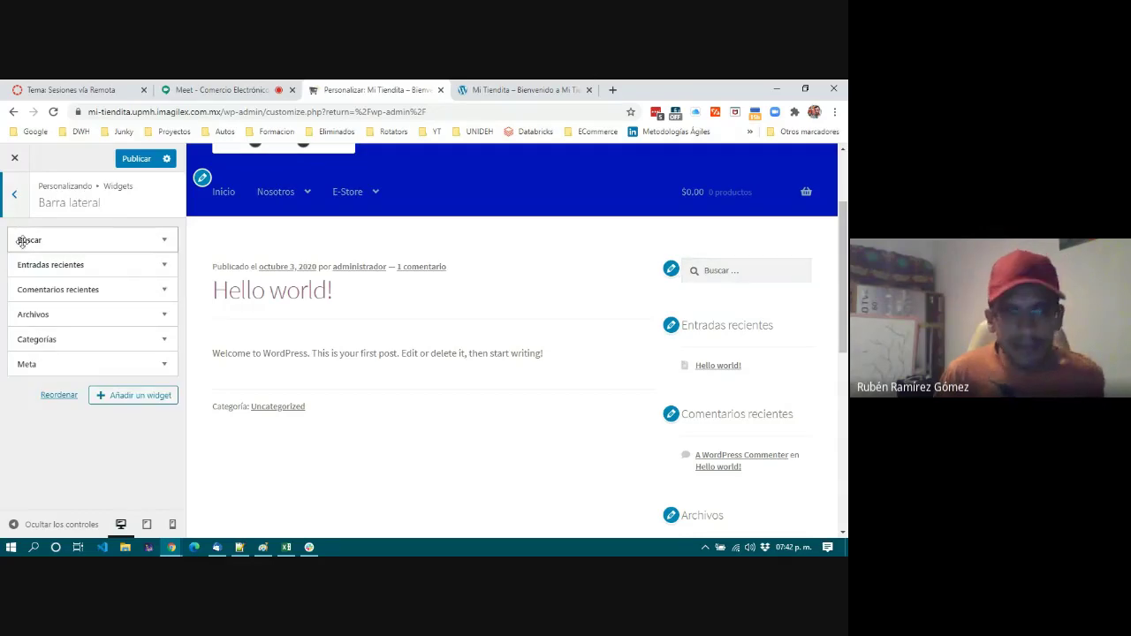
left_click(106, 240)
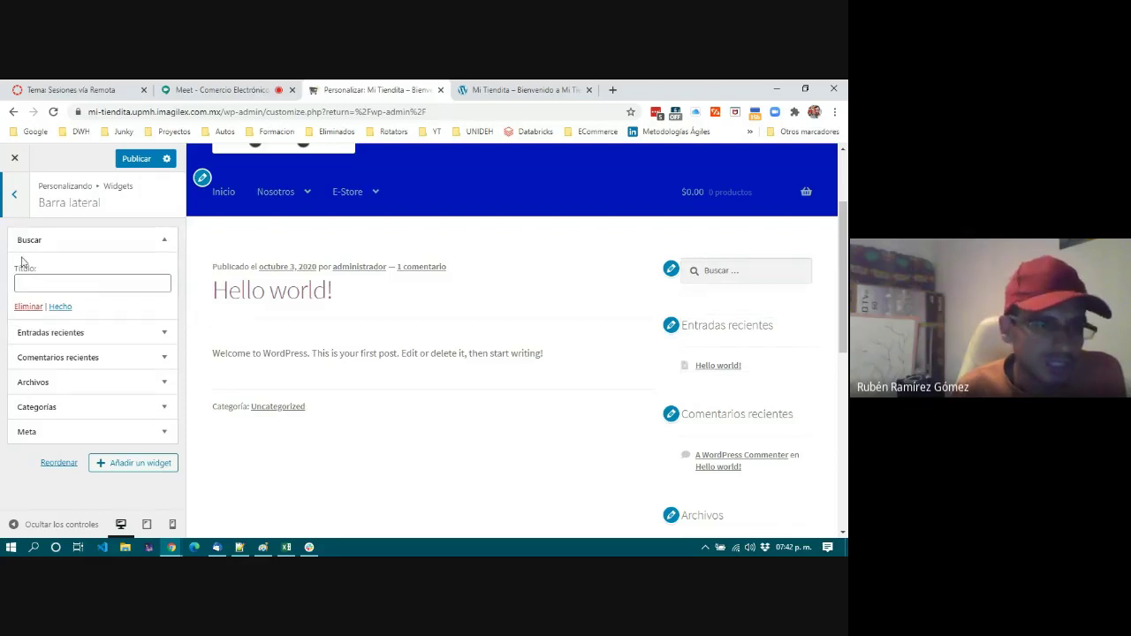
left_click(26, 309)
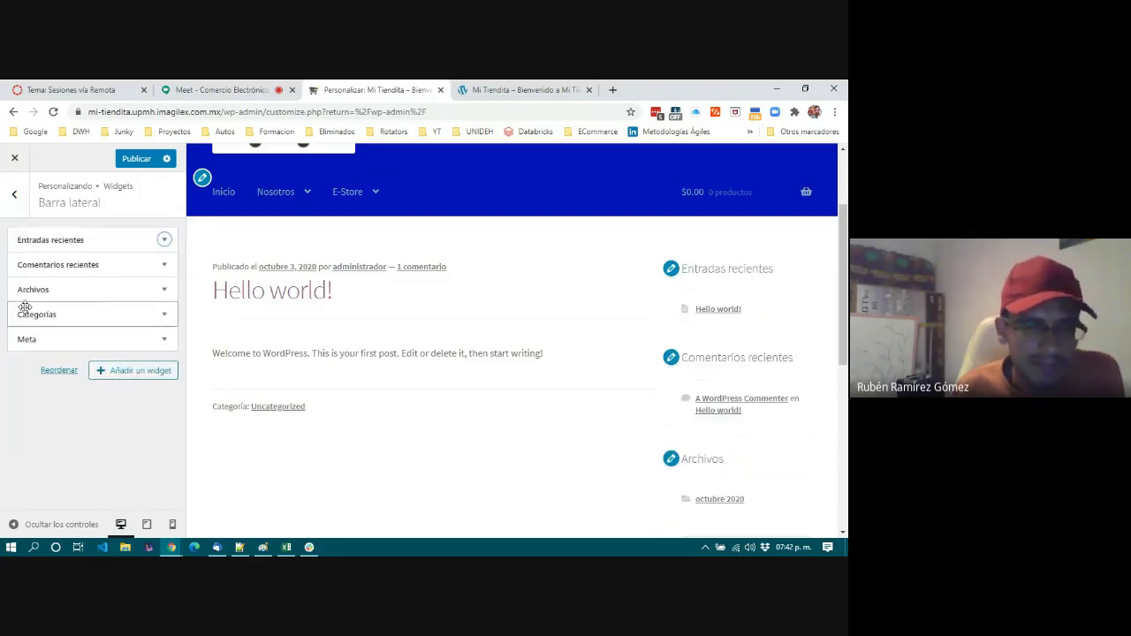
left_click(164, 241)
left_click(30, 370)
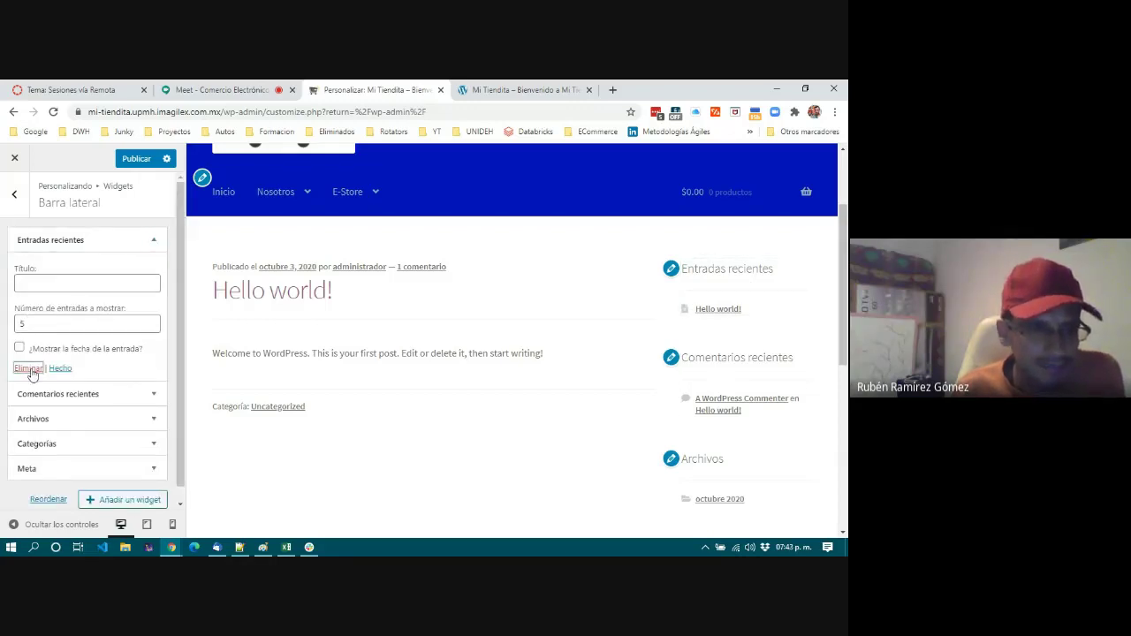
left_click(164, 240)
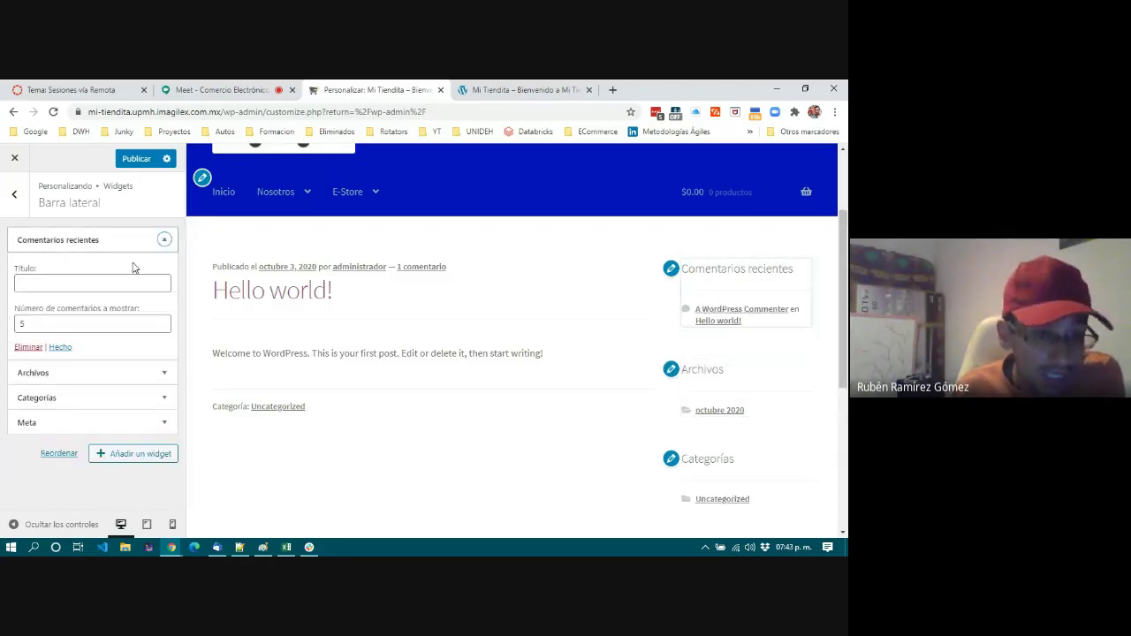
left_click(29, 348)
left_click(164, 241)
left_click(29, 343)
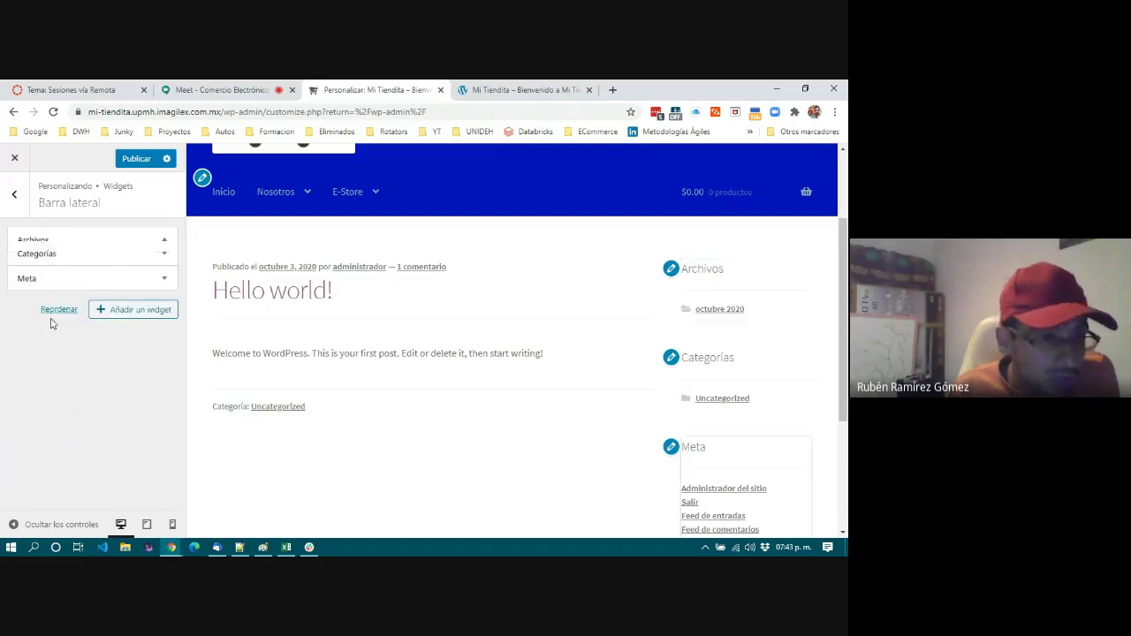
left_click(165, 239)
left_click(29, 354)
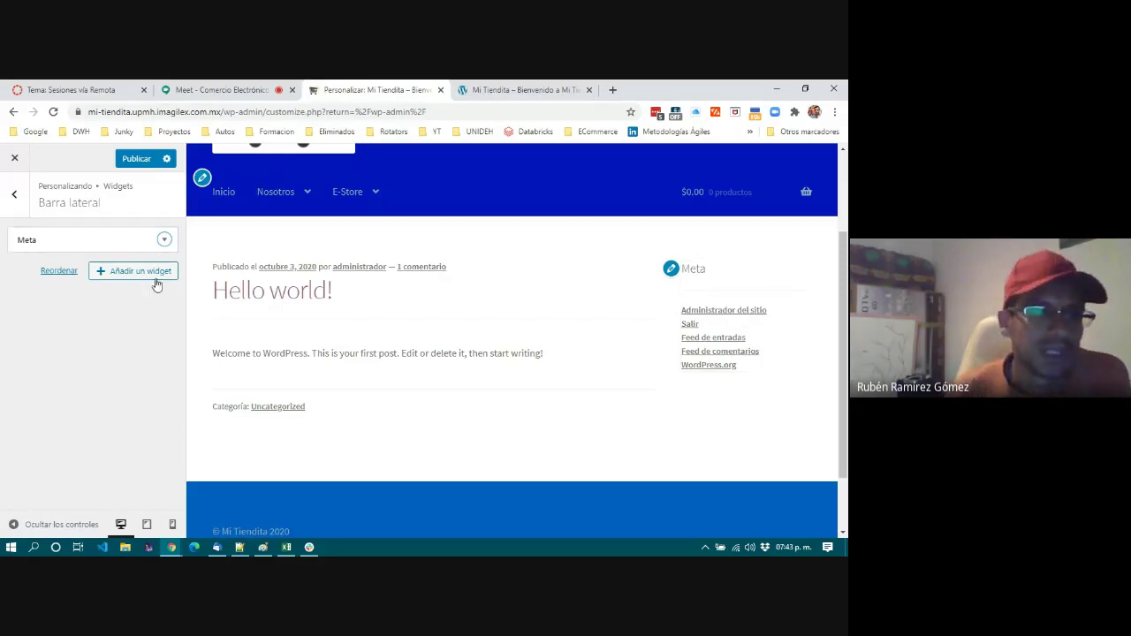
left_click(126, 272)
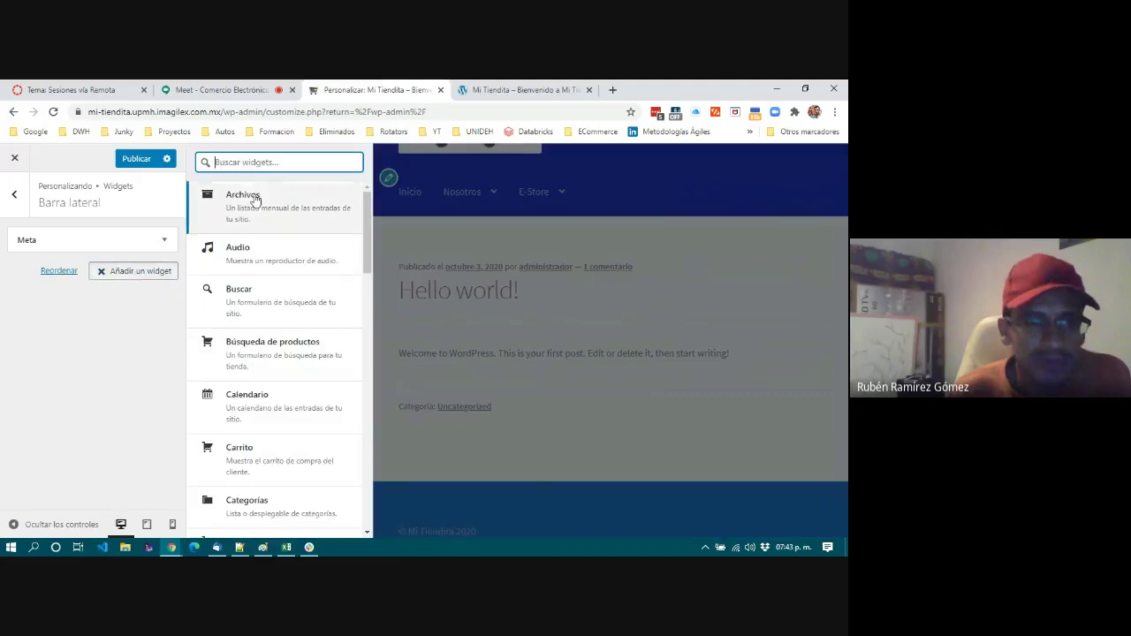
left_click(113, 275)
left_click(112, 274)
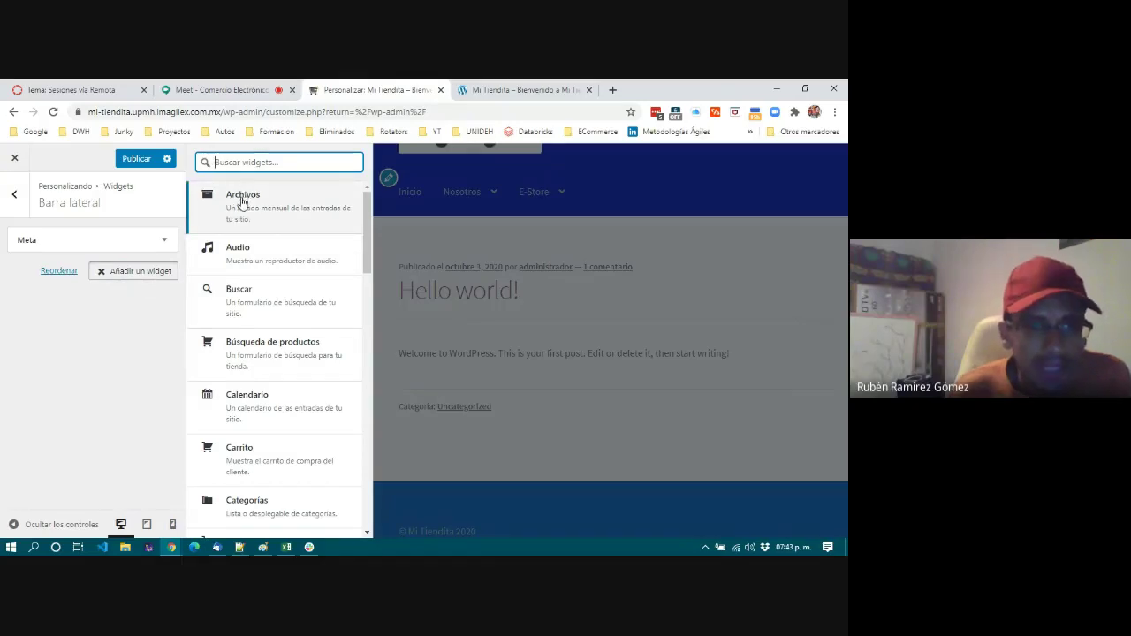
scroll(259, 372, "down", 5)
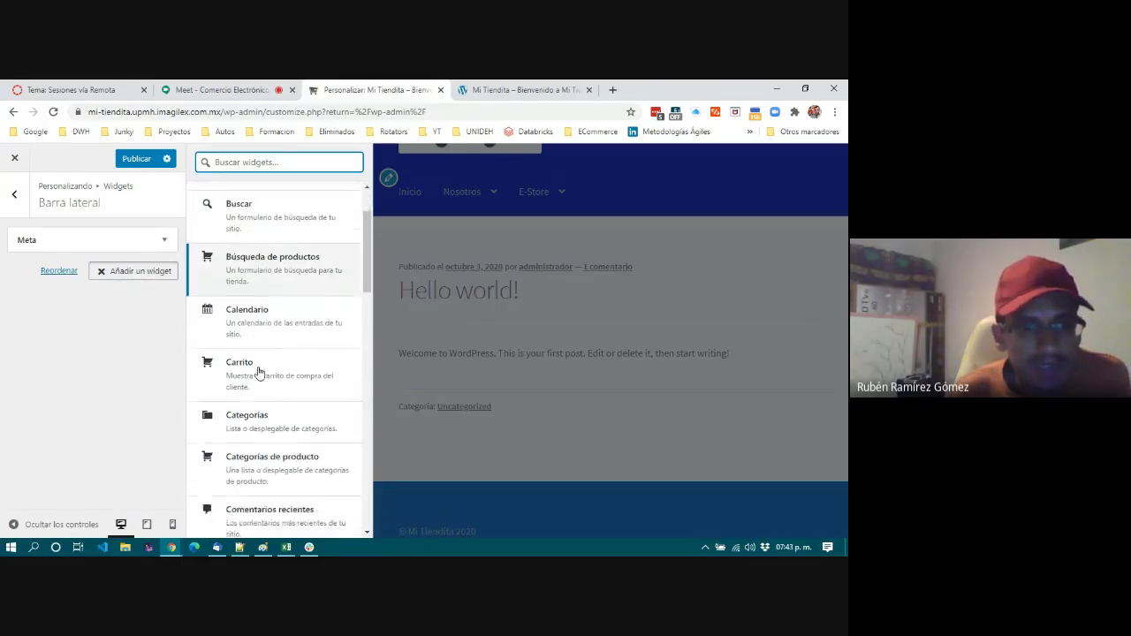
scroll(259, 372, "down", 5)
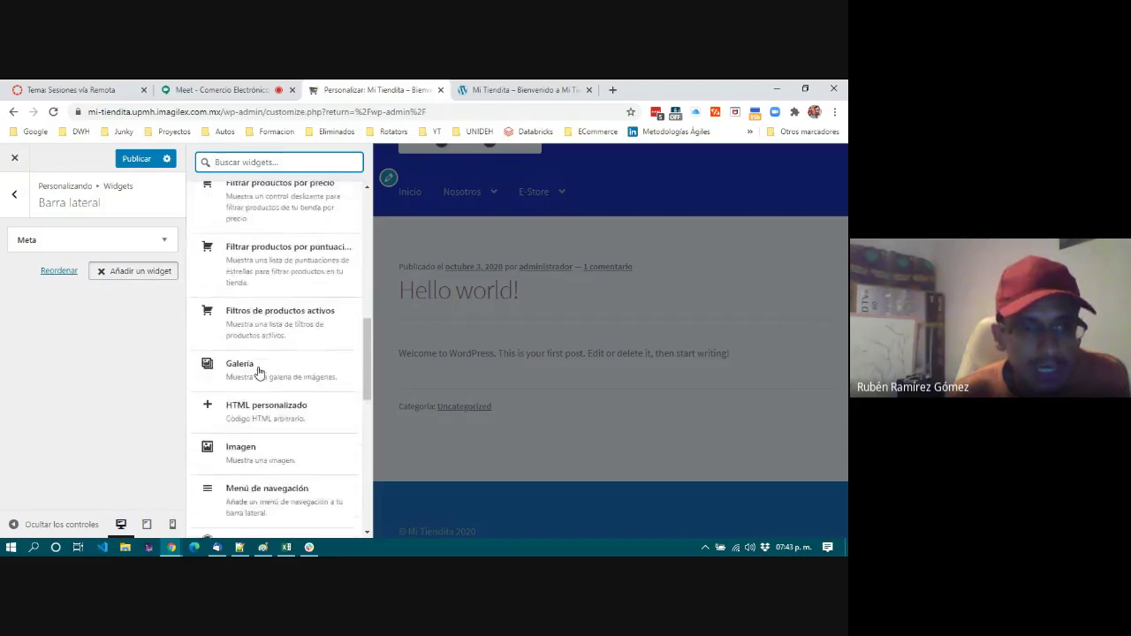
scroll(256, 371, "down", 5)
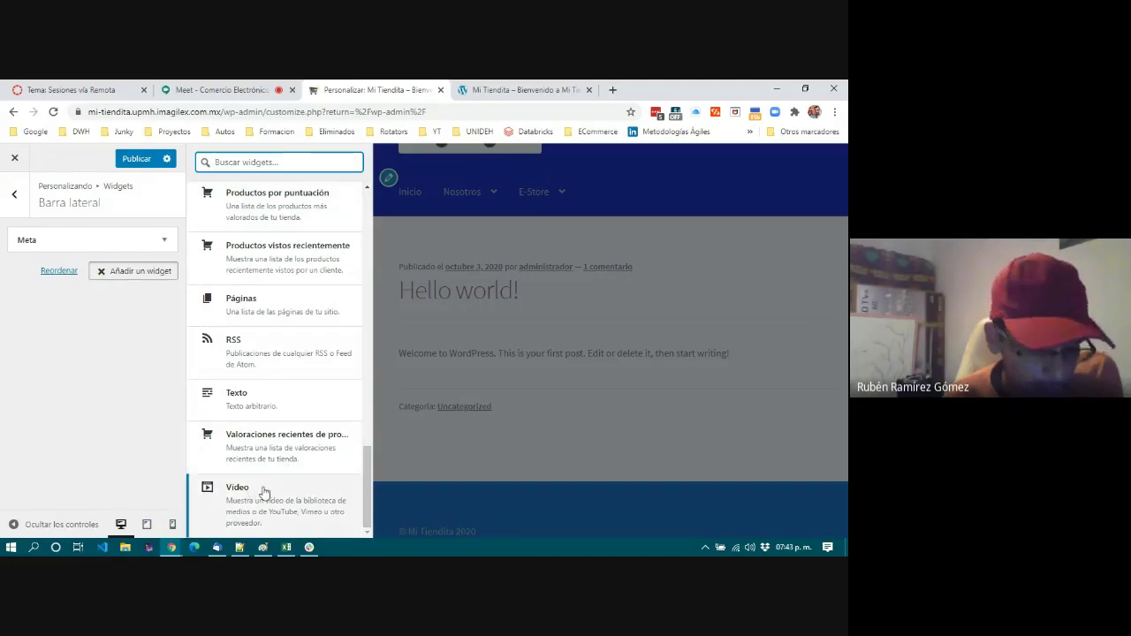
scroll(262, 453, "up", 15)
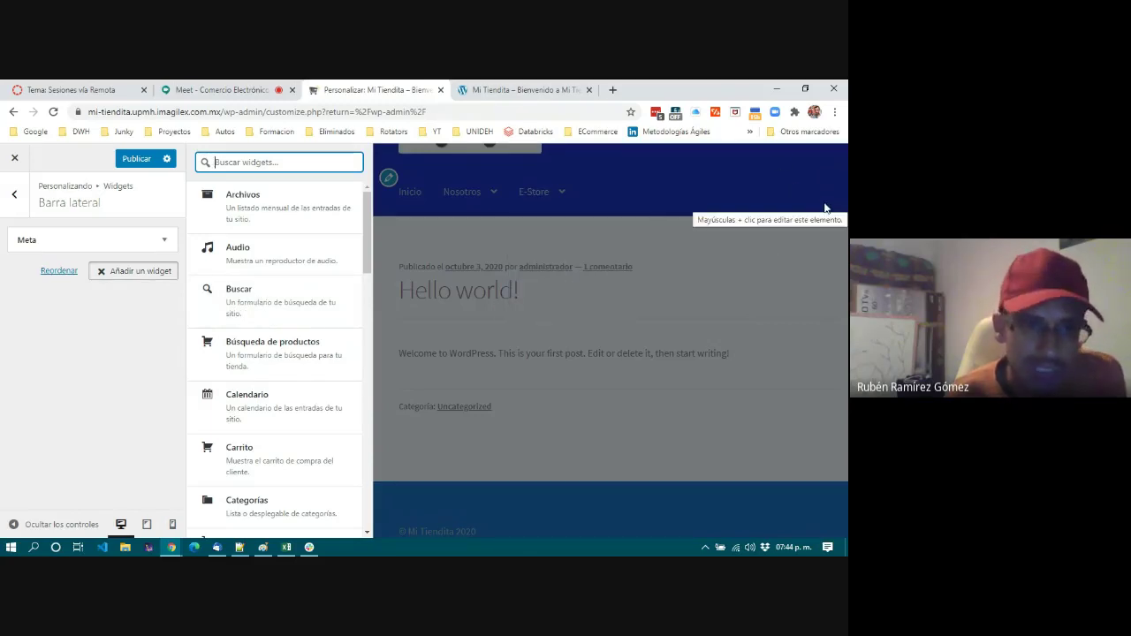
left_click(526, 89)
left_click(626, 325)
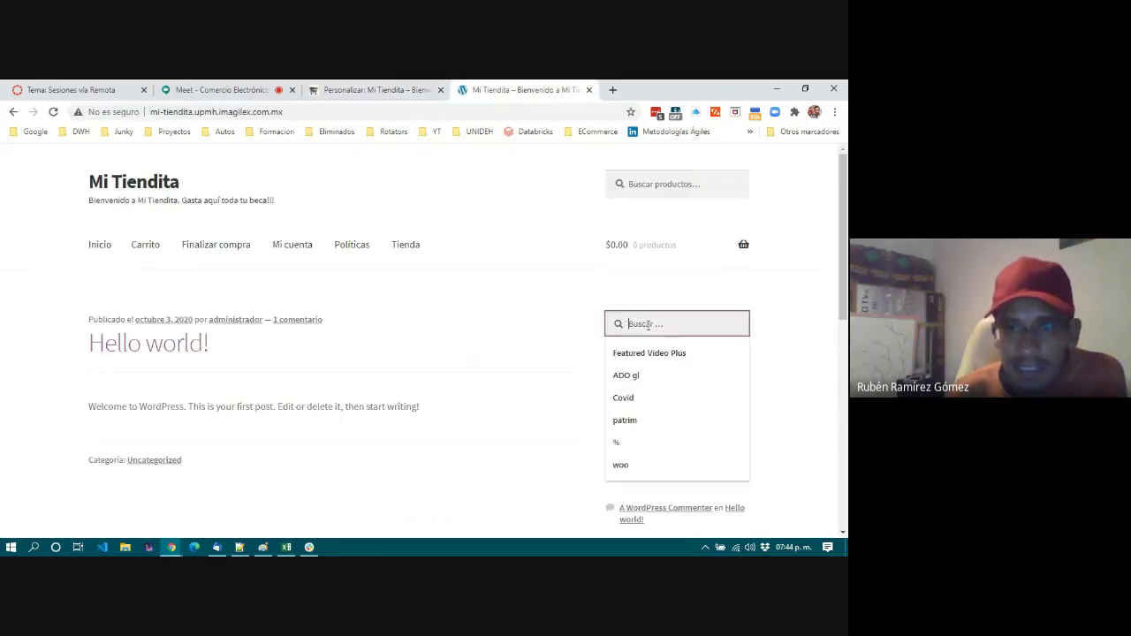
left_click(548, 303)
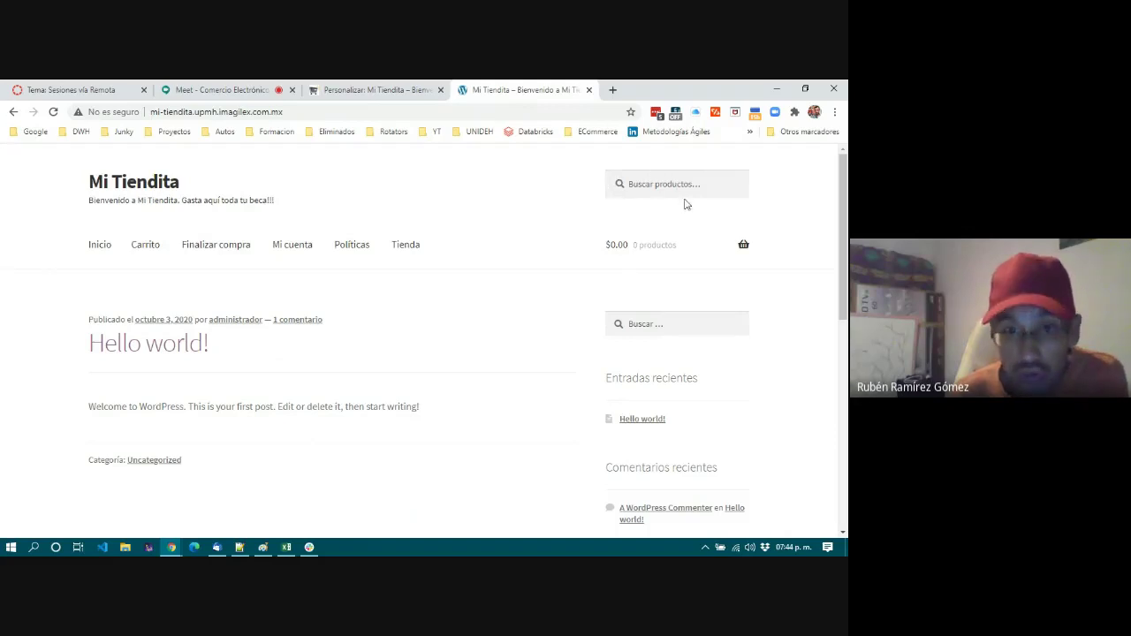
left_click(225, 89)
left_click(371, 89)
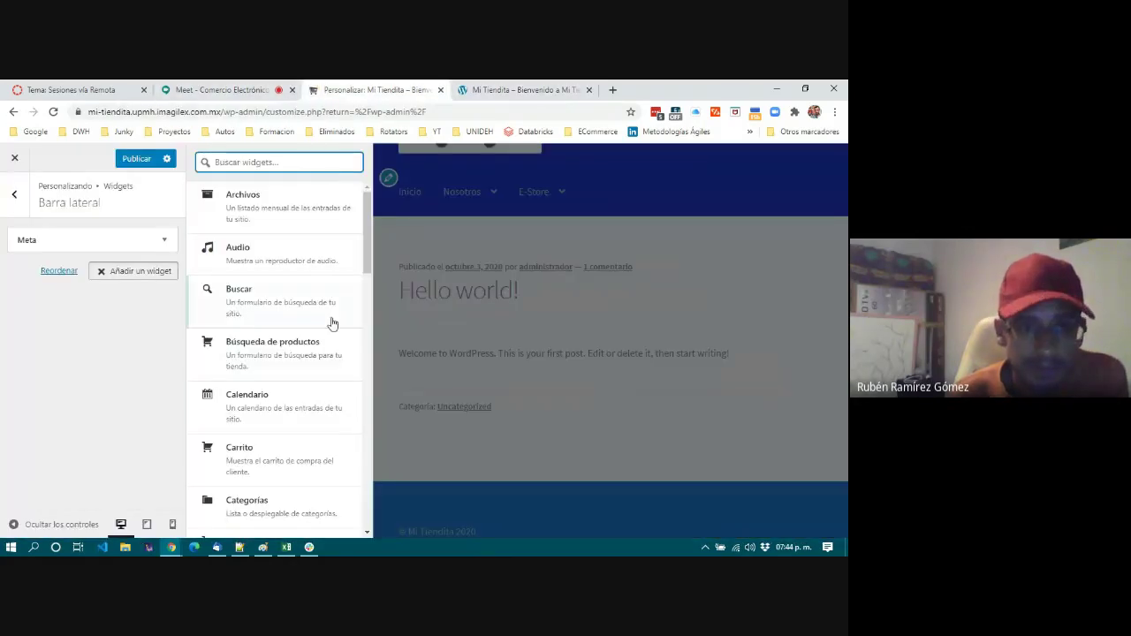
scroll(275, 333, "down", 2)
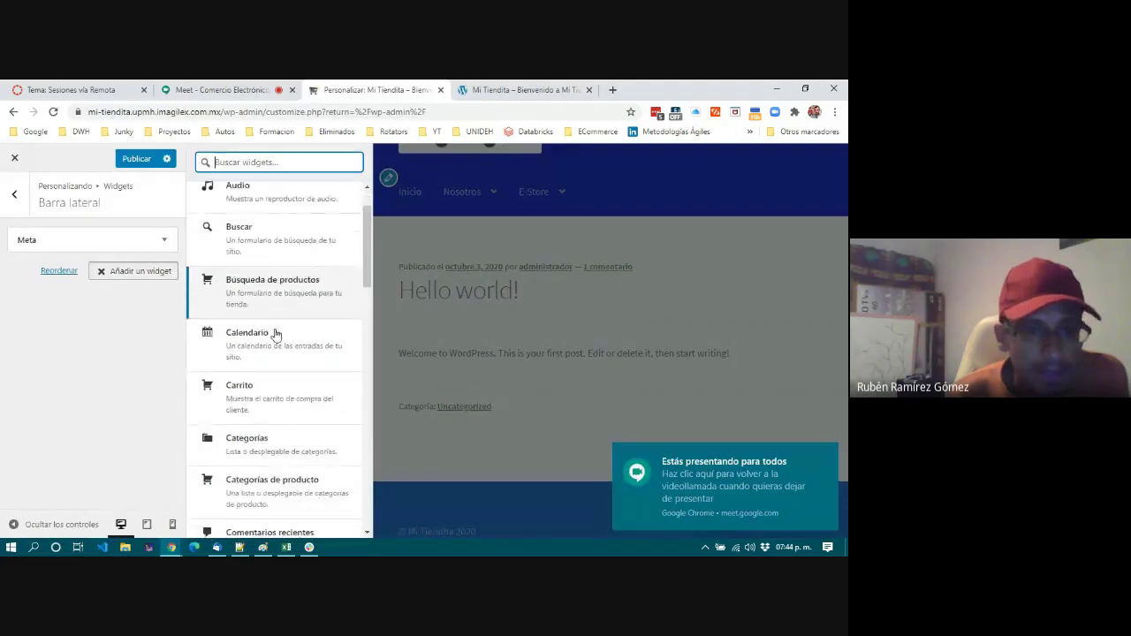
scroll(273, 305, "down", 2)
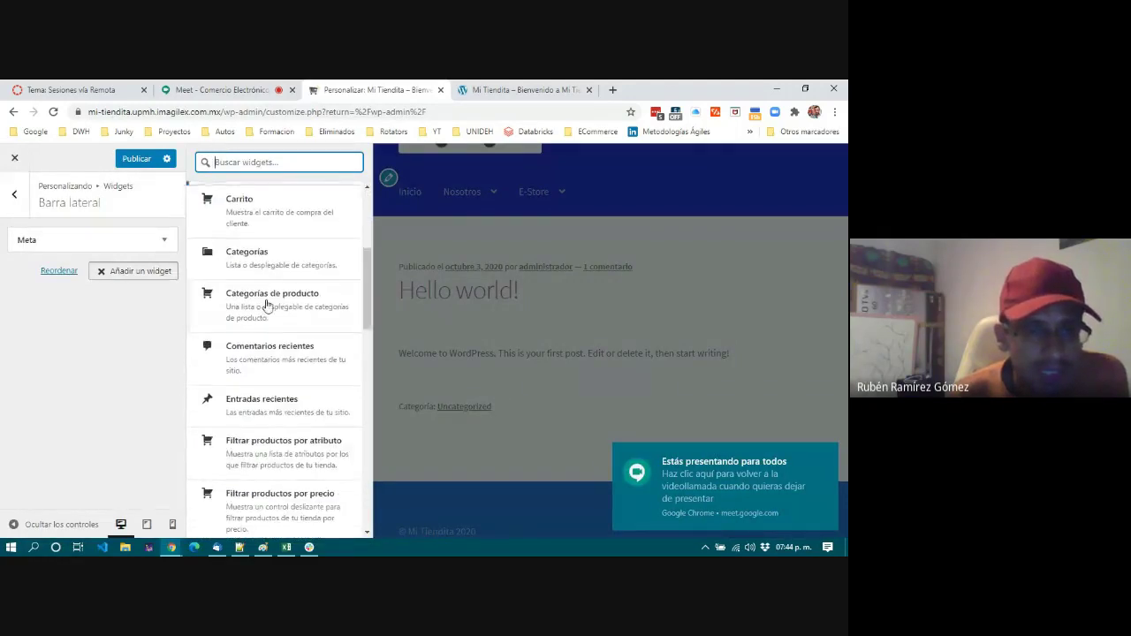
Add a Carrito widget titled Carrito, ticking 'Ocultar el carrito si está vacío'.
left_click(246, 210)
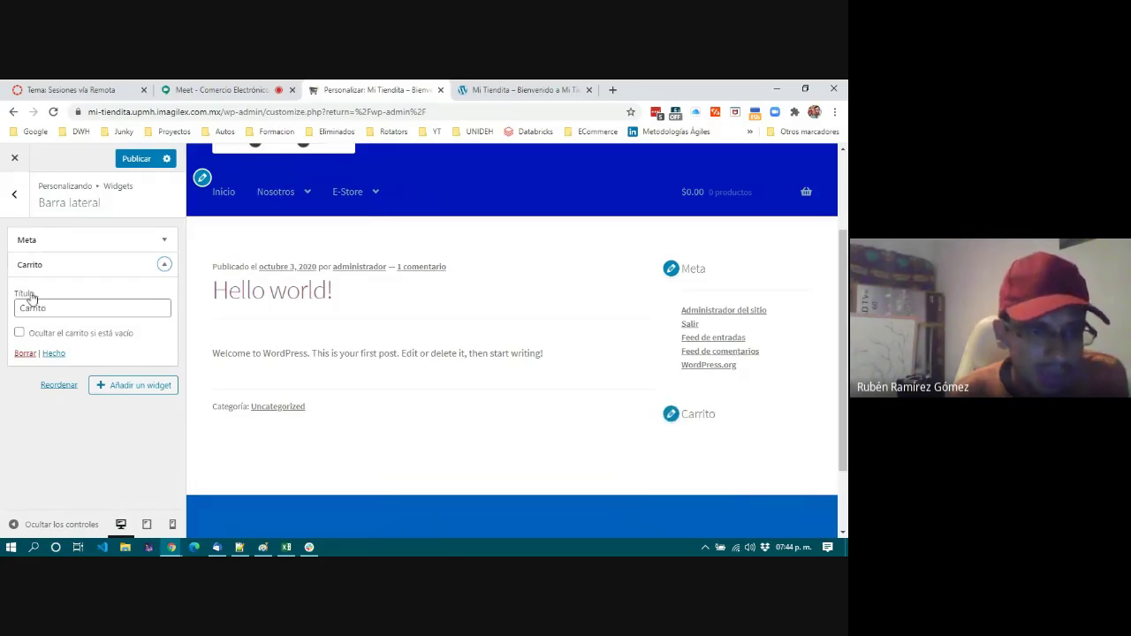
left_click_drag(46, 309, 15, 312)
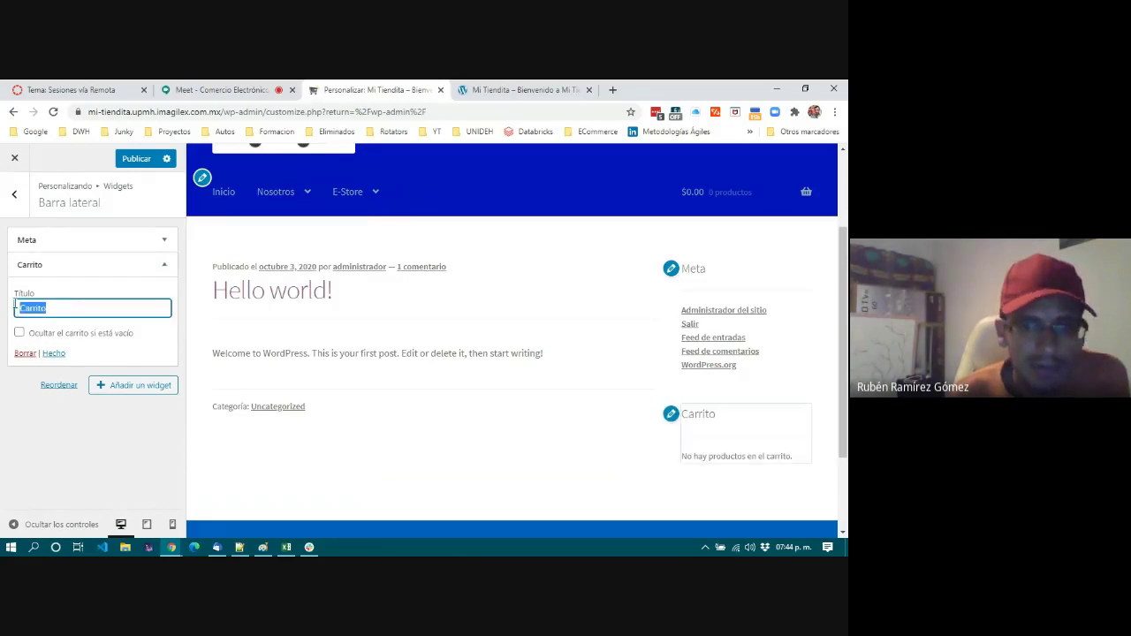
left_click(54, 308)
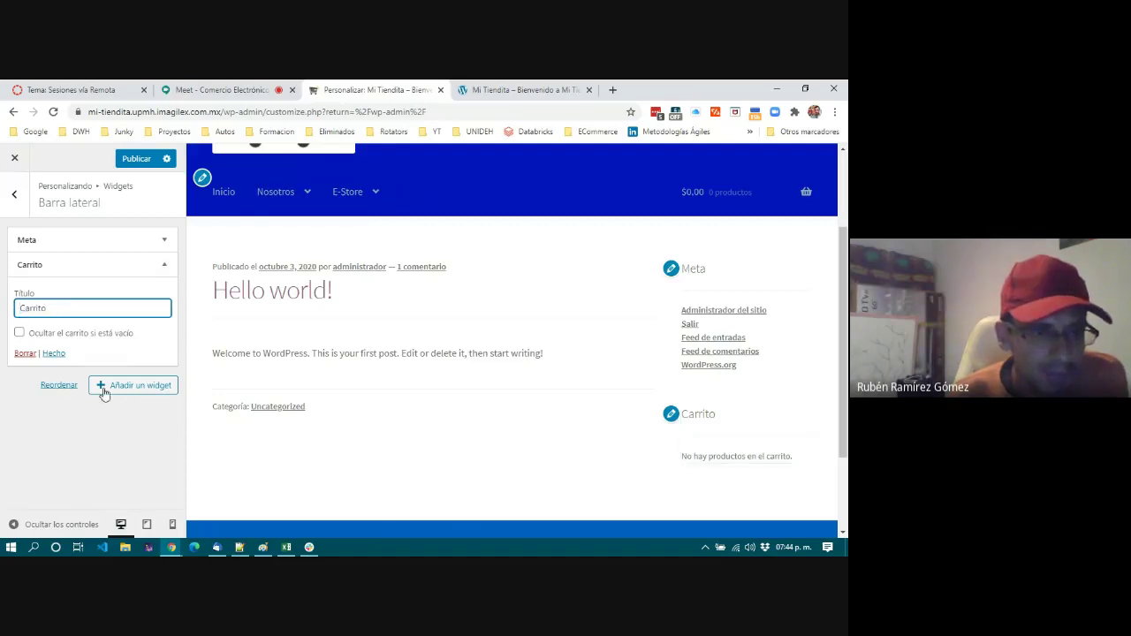
left_click(19, 334)
left_click(19, 333)
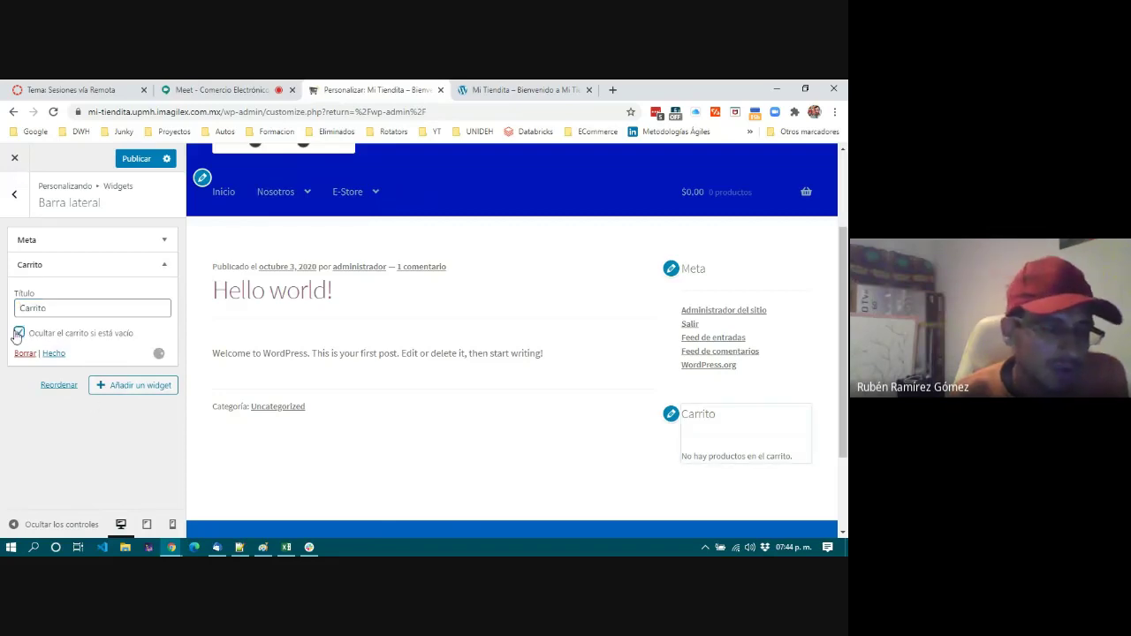
left_click(128, 387)
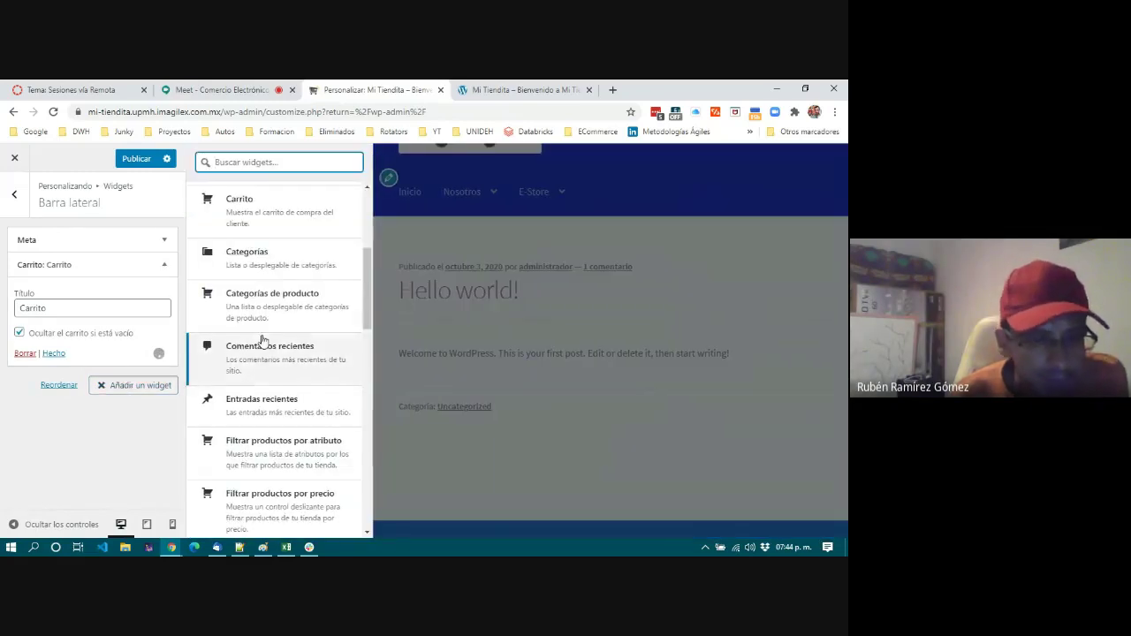
scroll(261, 341, "down", 3)
scroll(262, 341, "down", 1)
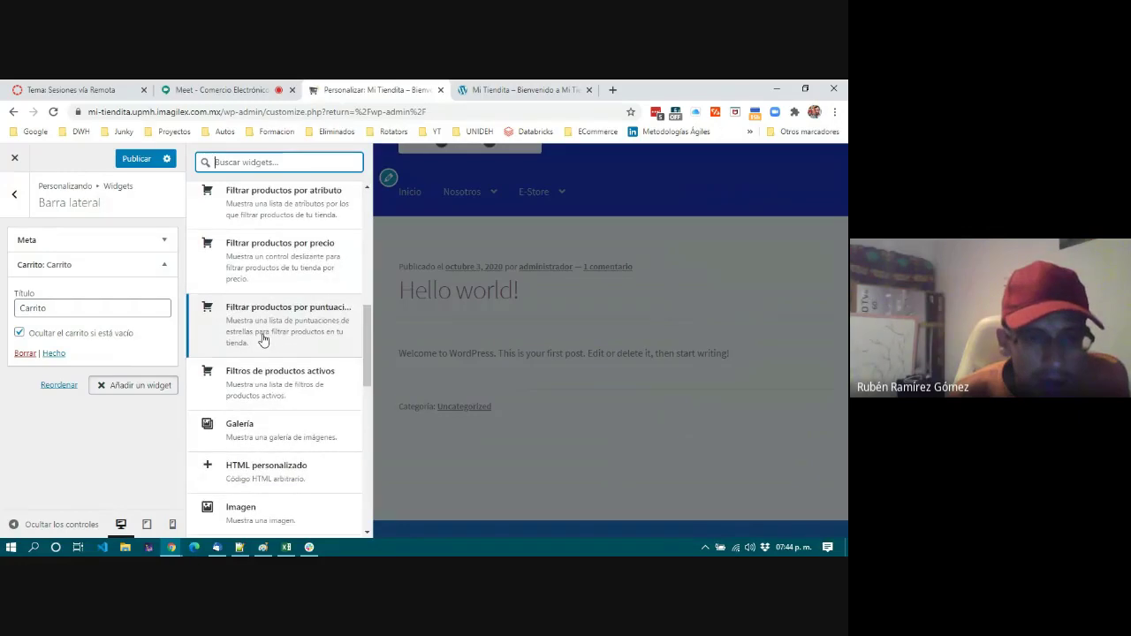
scroll(262, 341, "down", 2)
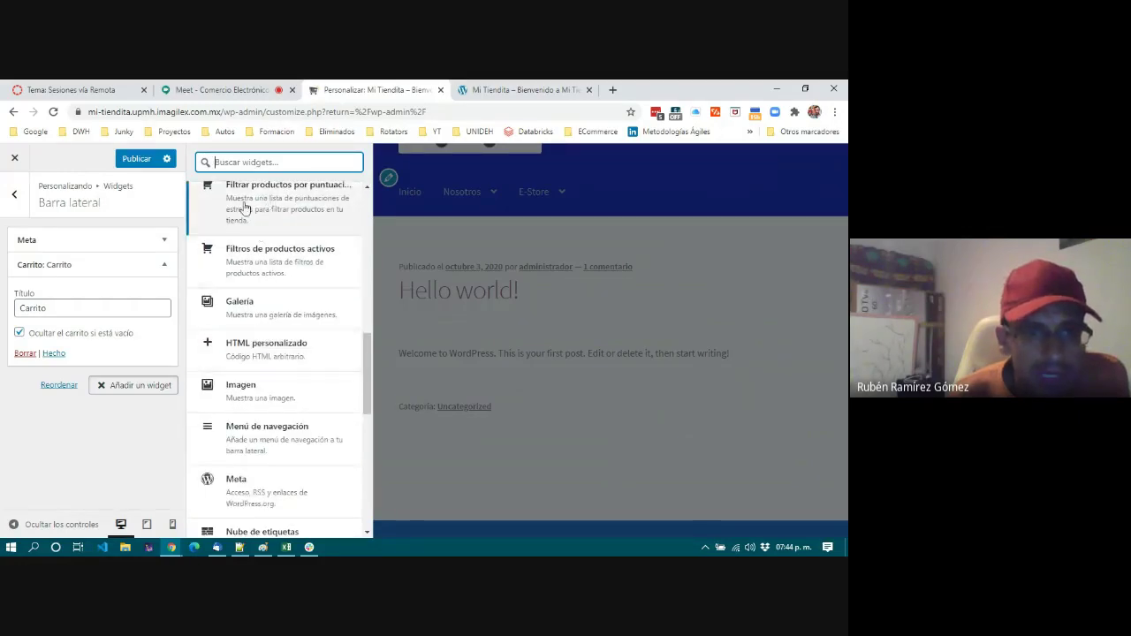
scroll(248, 244, "up", 1)
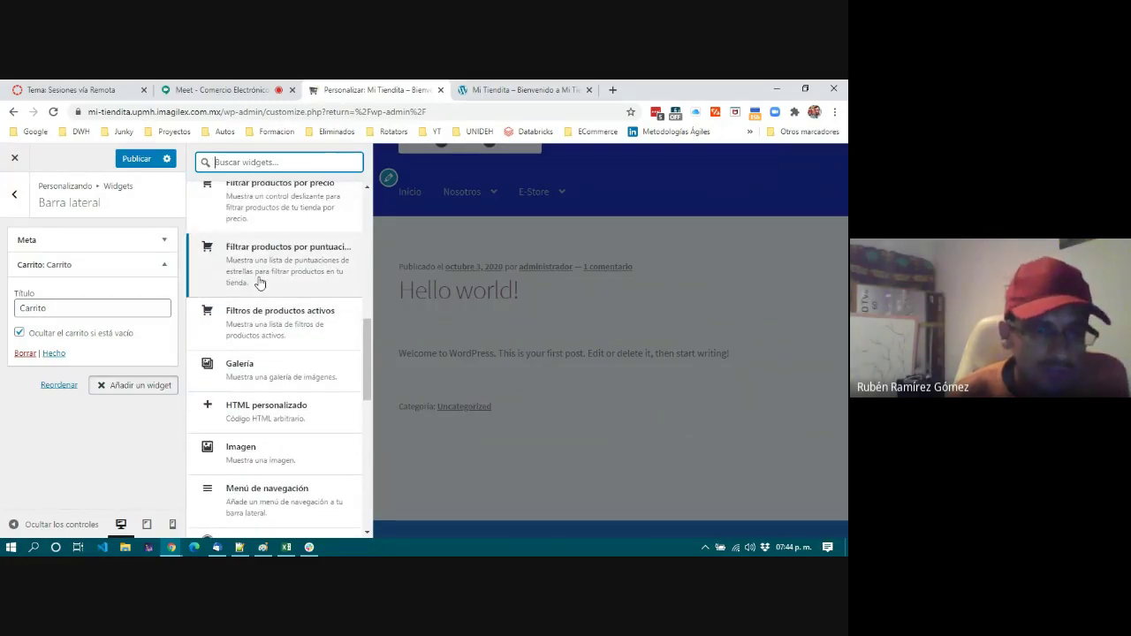
scroll(259, 283, "down", 1)
scroll(261, 258, "down", 1)
scroll(262, 259, "down", 1)
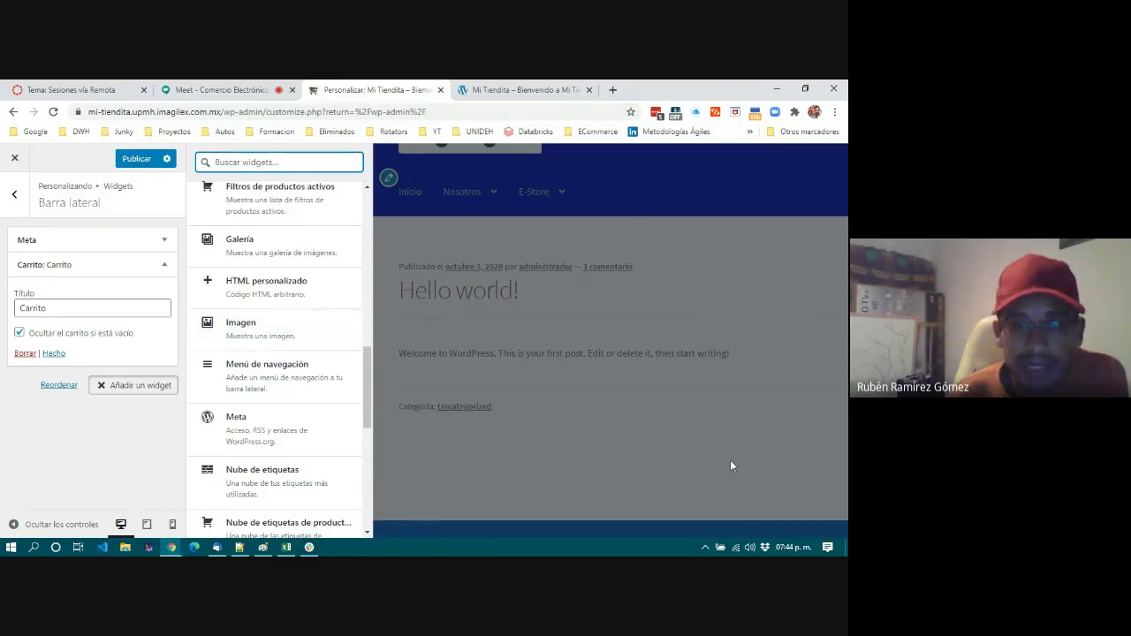
scroll(232, 382, "down", 3)
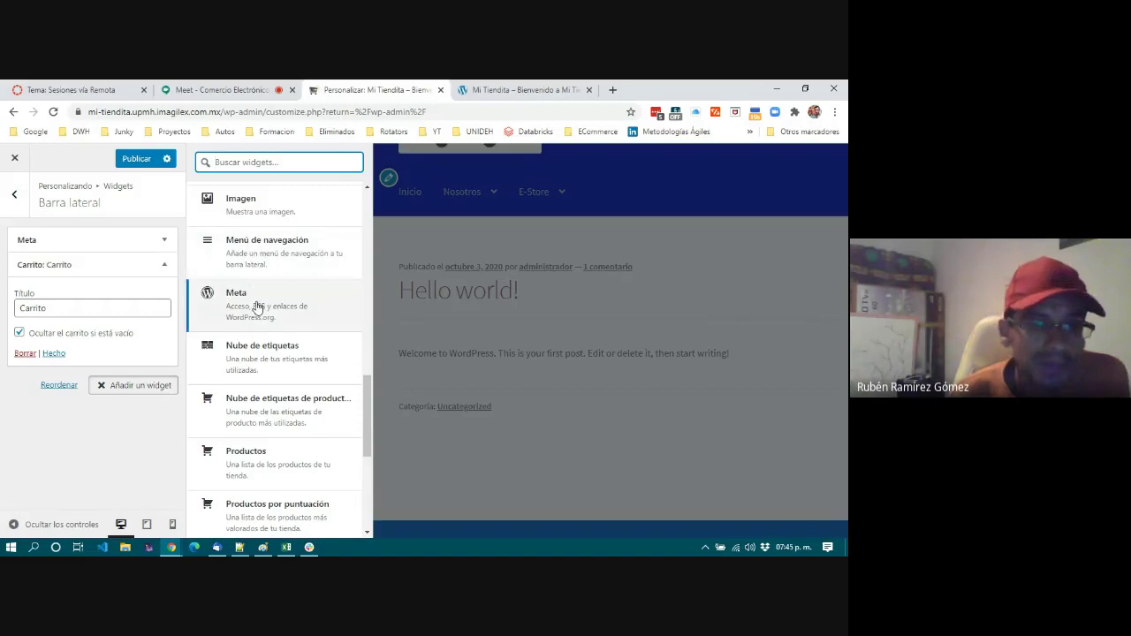
left_click(495, 91)
scroll(716, 447, "down", 4)
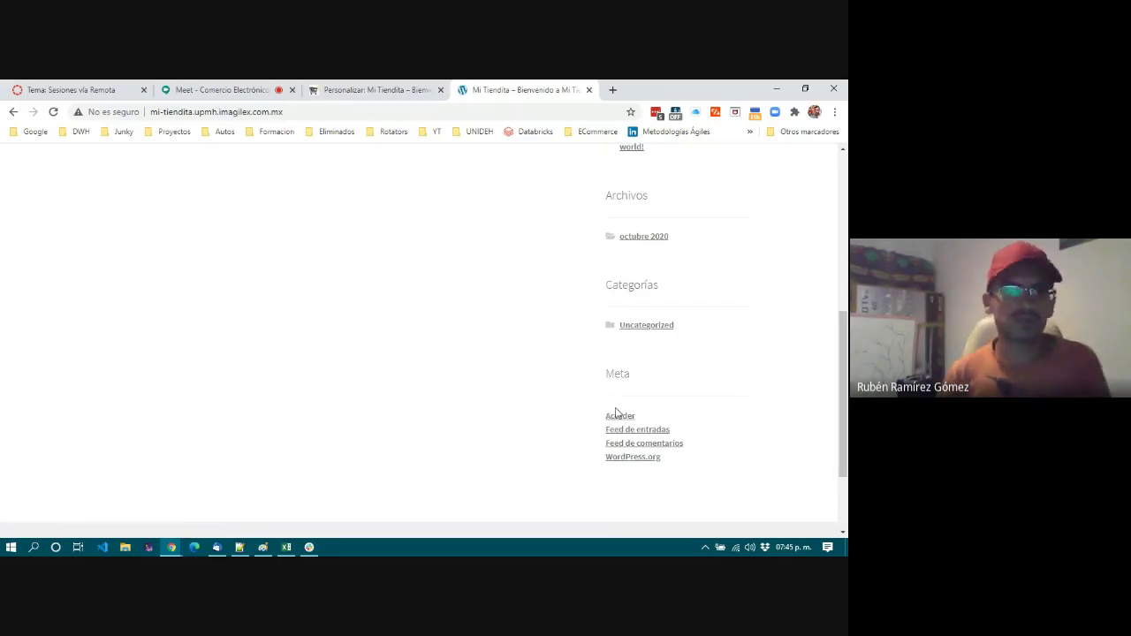
left_click(376, 90)
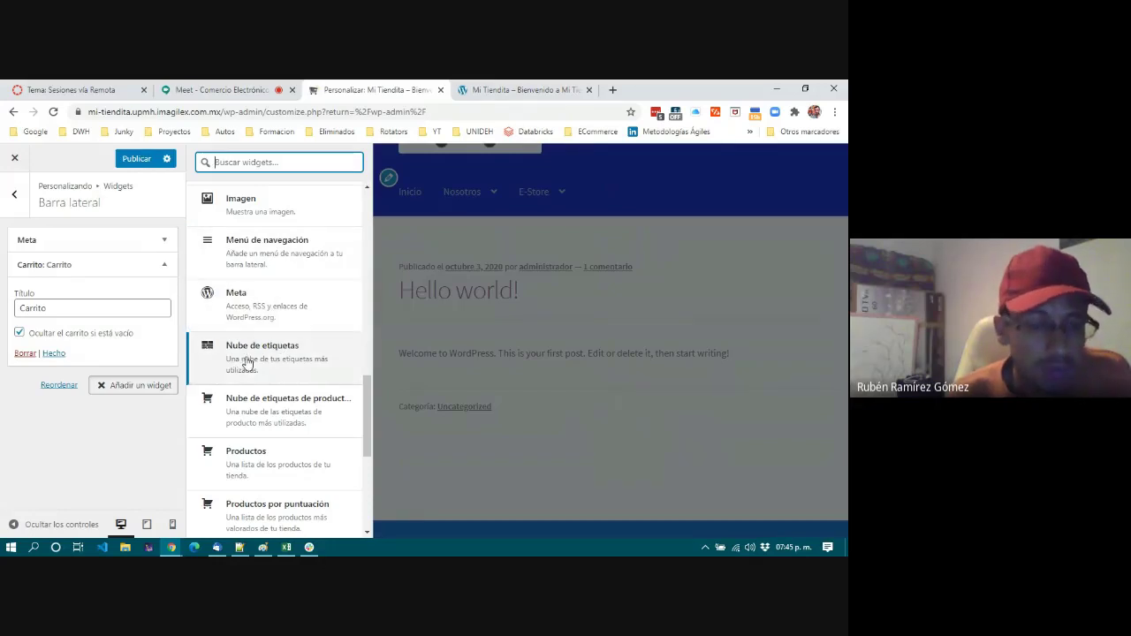
scroll(247, 363, "down", 2)
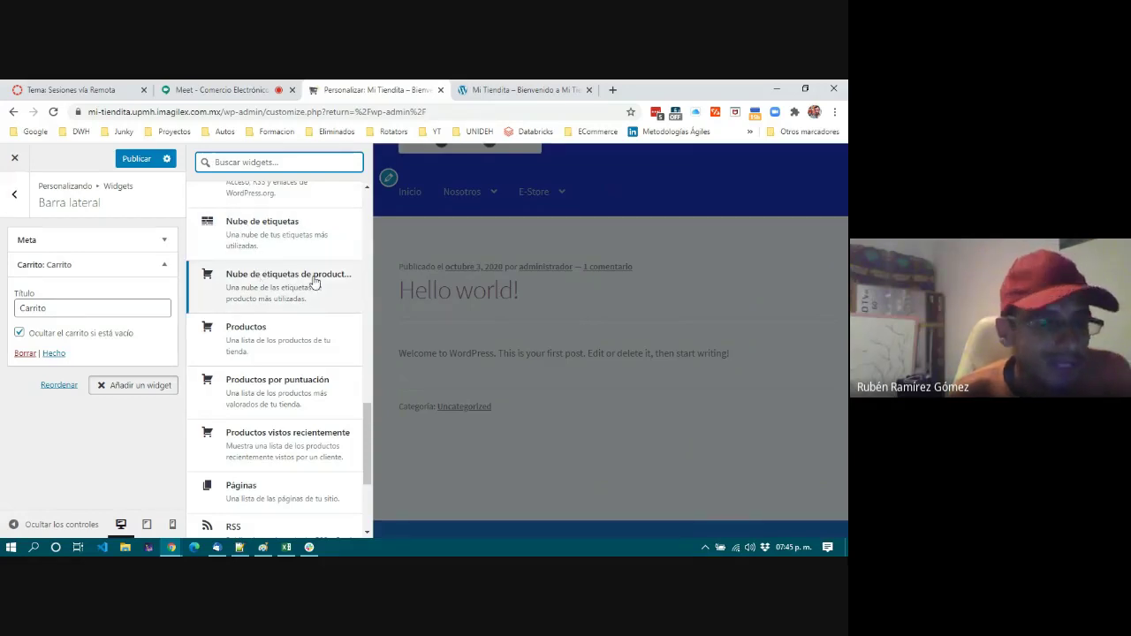
left_click_drag(259, 342, 99, 364)
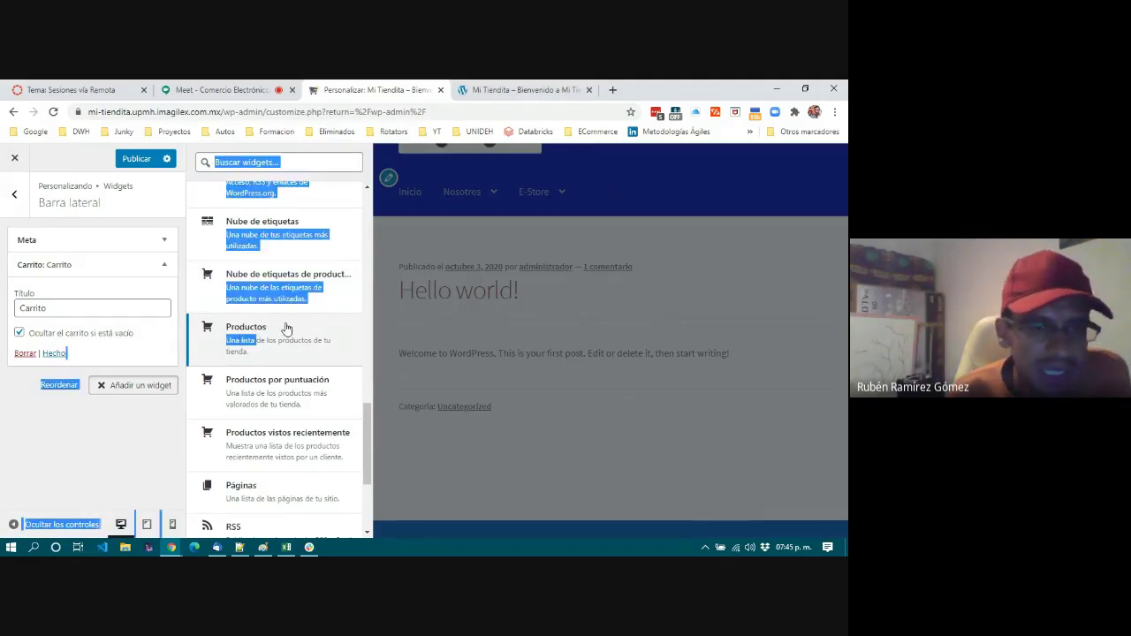
left_click(112, 471)
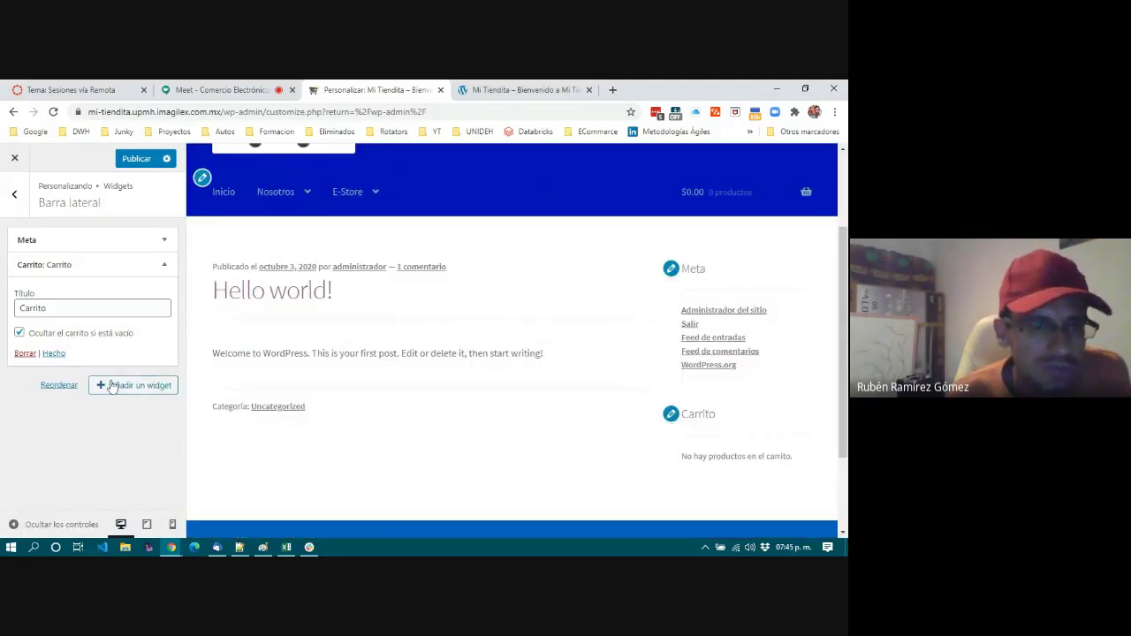
left_click(112, 386)
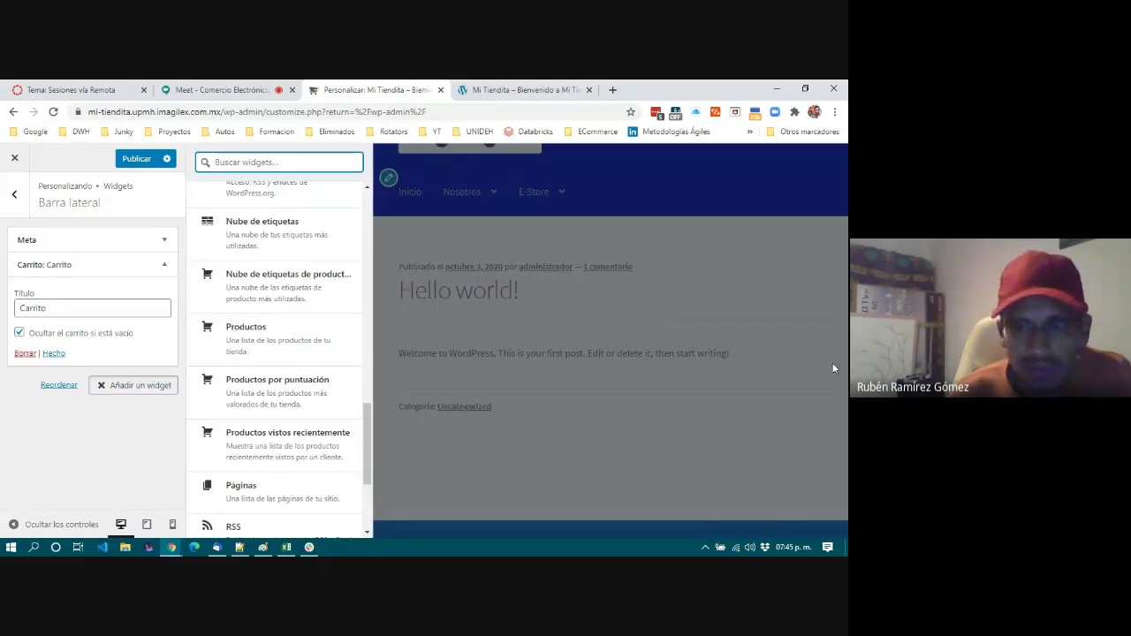
Add a Productos widget showing 5 products by date, descending, with free products hidden.
left_click(242, 342)
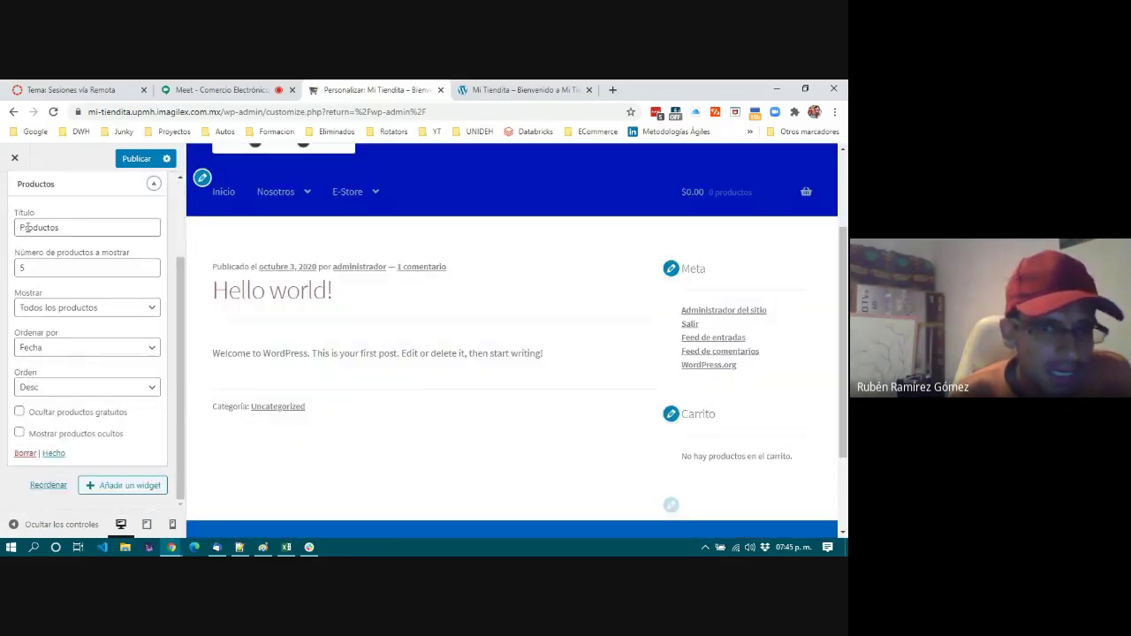
left_click(33, 265)
left_click(125, 310)
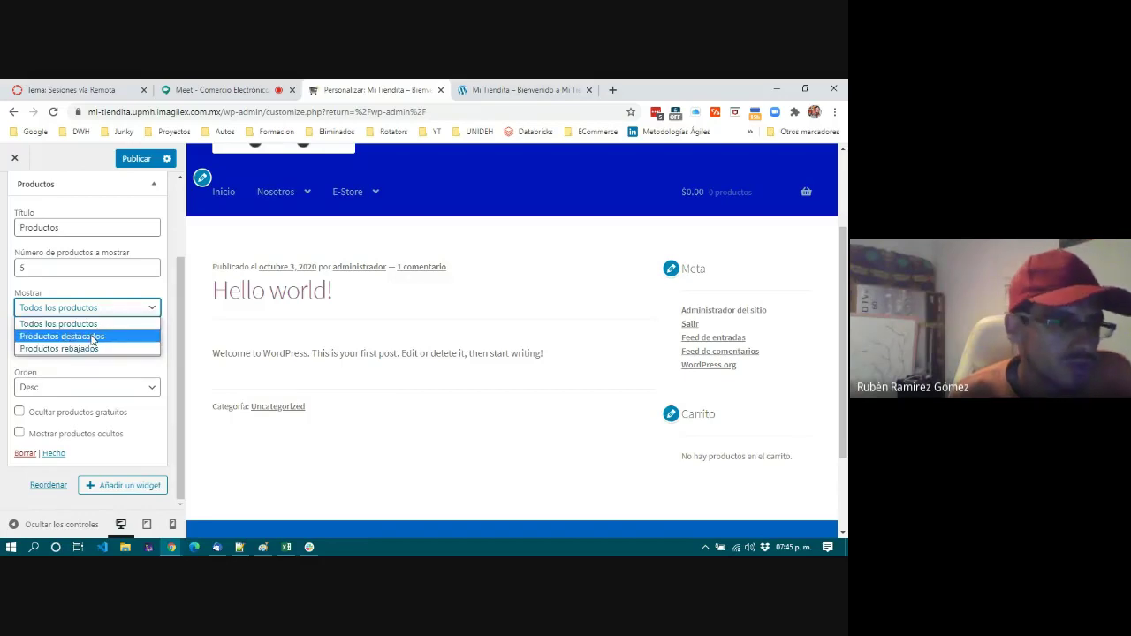
left_click(95, 368)
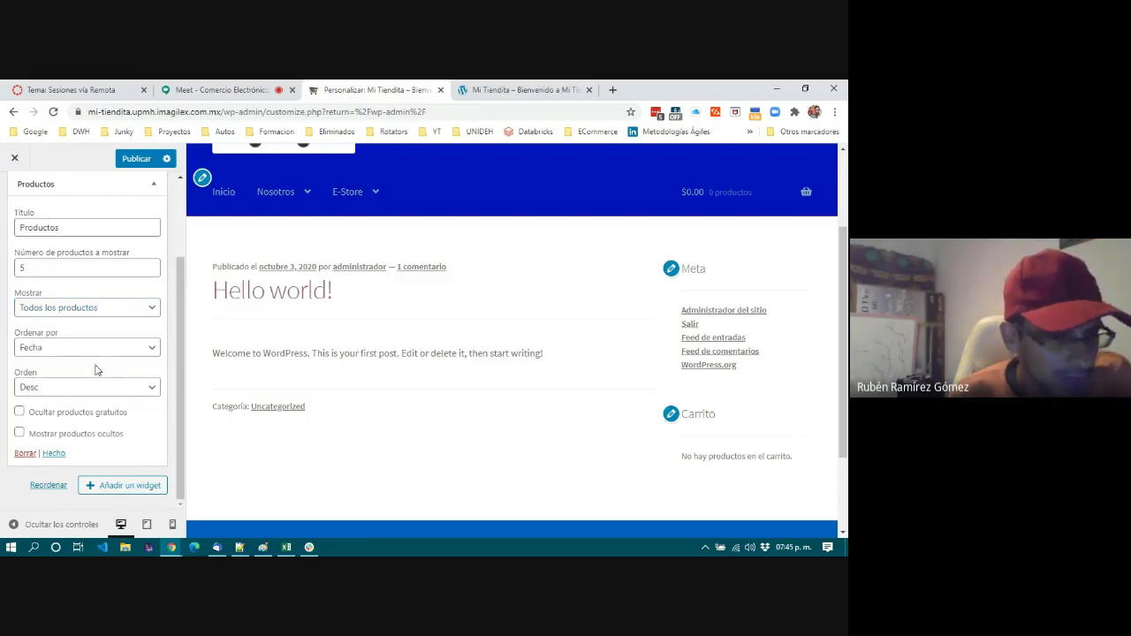
left_click(92, 348)
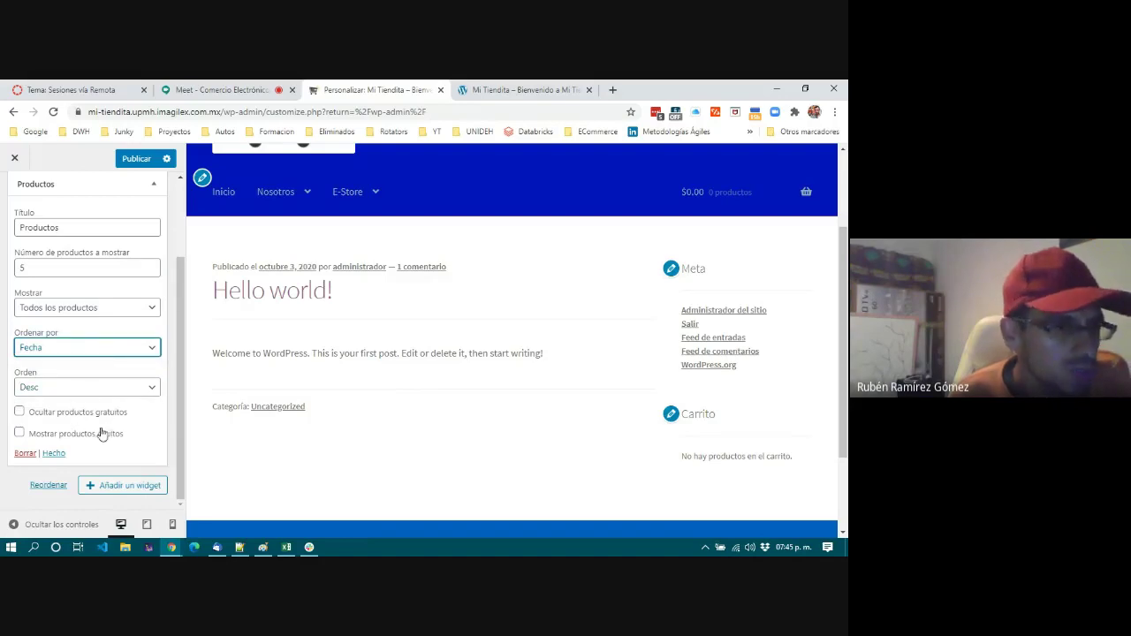
left_click(55, 416)
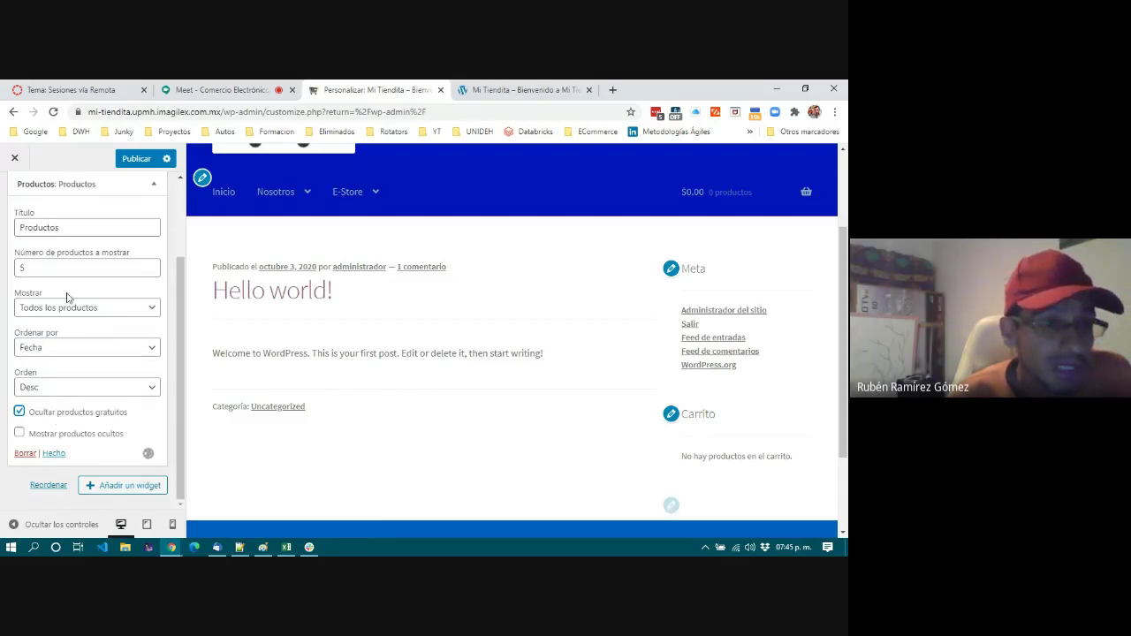
scroll(68, 295, "up", 2)
scroll(55, 403, "down", 3)
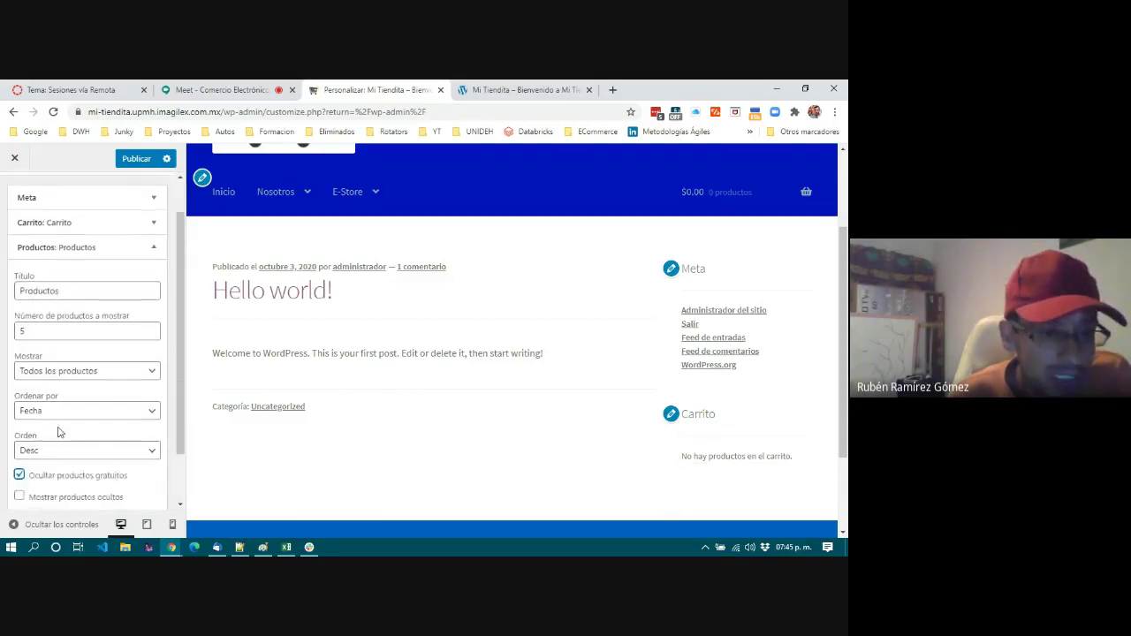
left_click(53, 453)
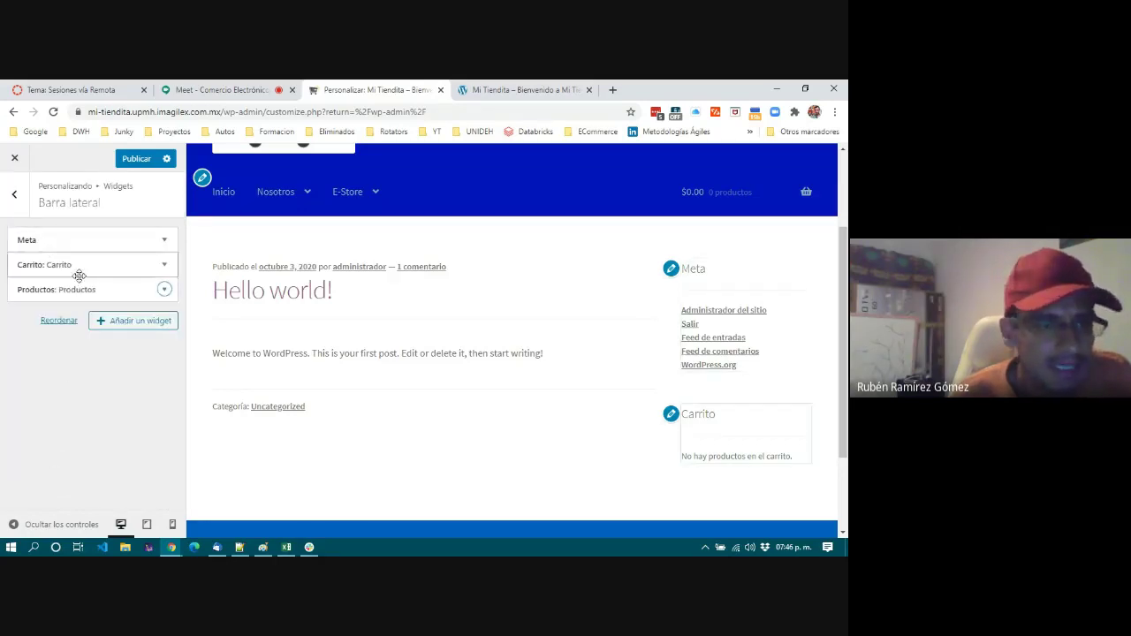
Show the addable widgets list and check the live store page before returning to the customizer.
left_click(128, 325)
scroll(332, 336, "down", 3)
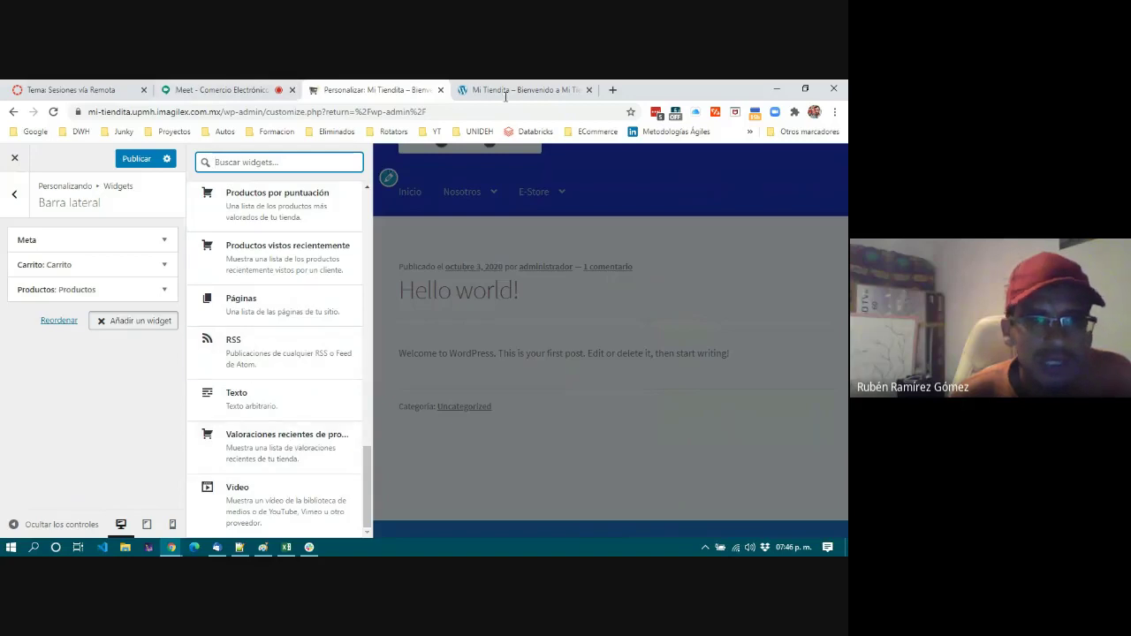
key("ctrl+Tab")
scroll(613, 391, "up", 4)
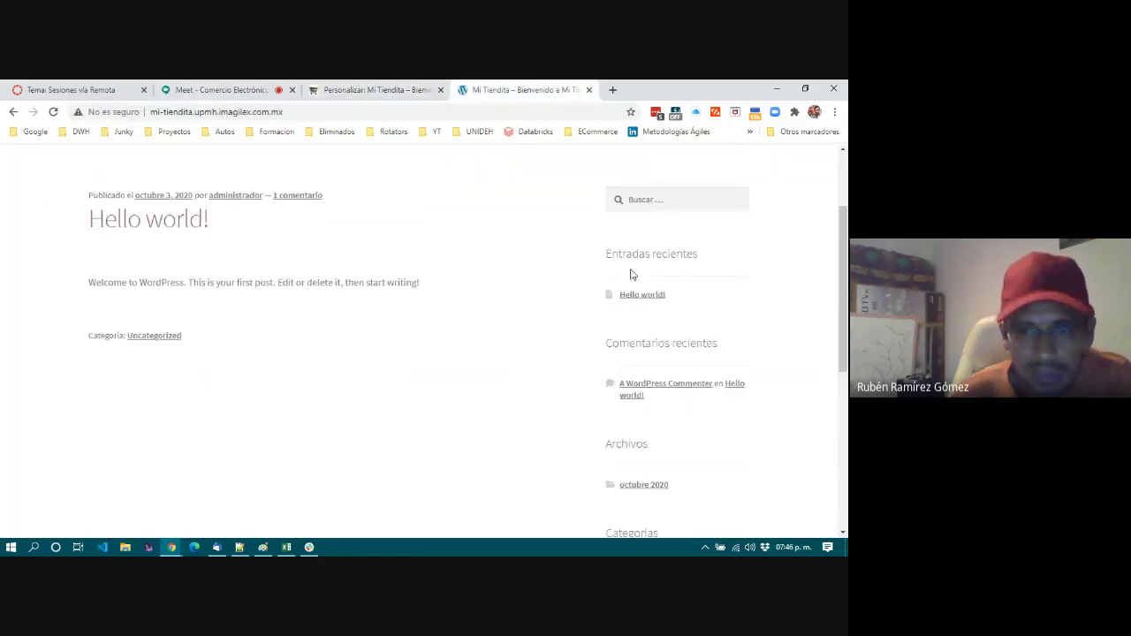
scroll(688, 437, "down", 5)
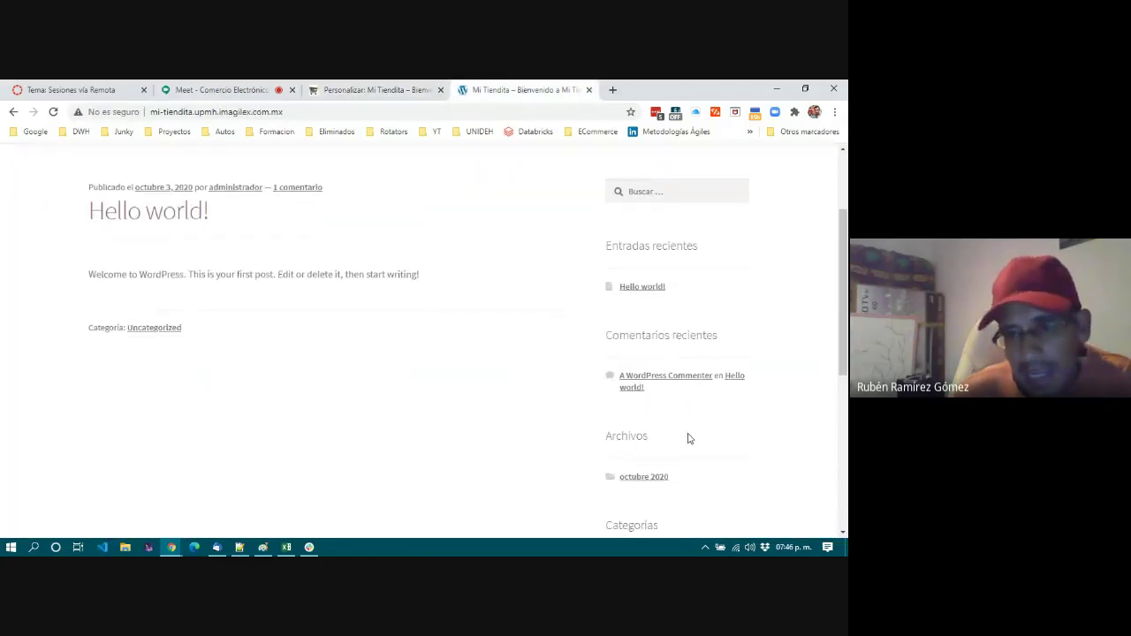
scroll(695, 374, "up", 8)
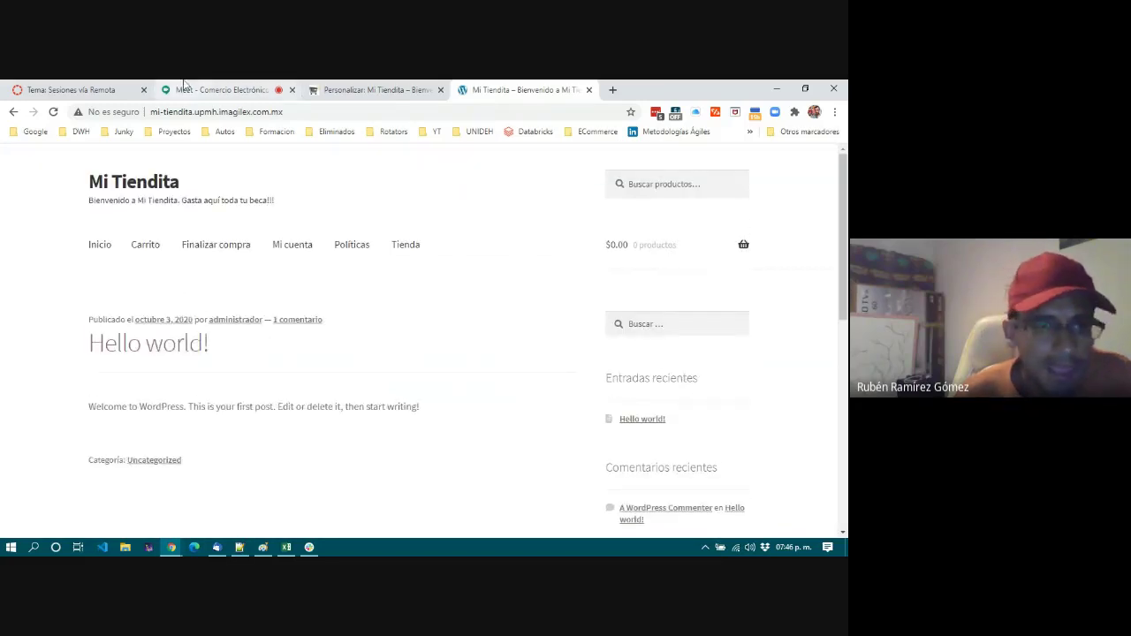
left_click(336, 87)
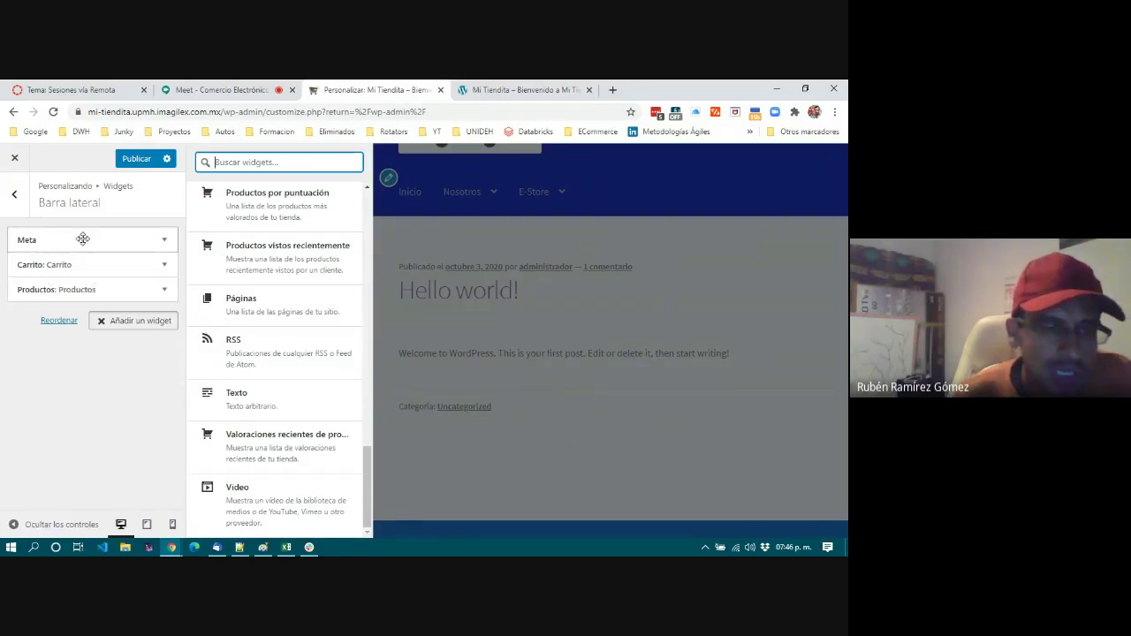
Reorder the sidebar widgets to Carrito, Productos, Meta and go back to the widget areas.
left_click(82, 238)
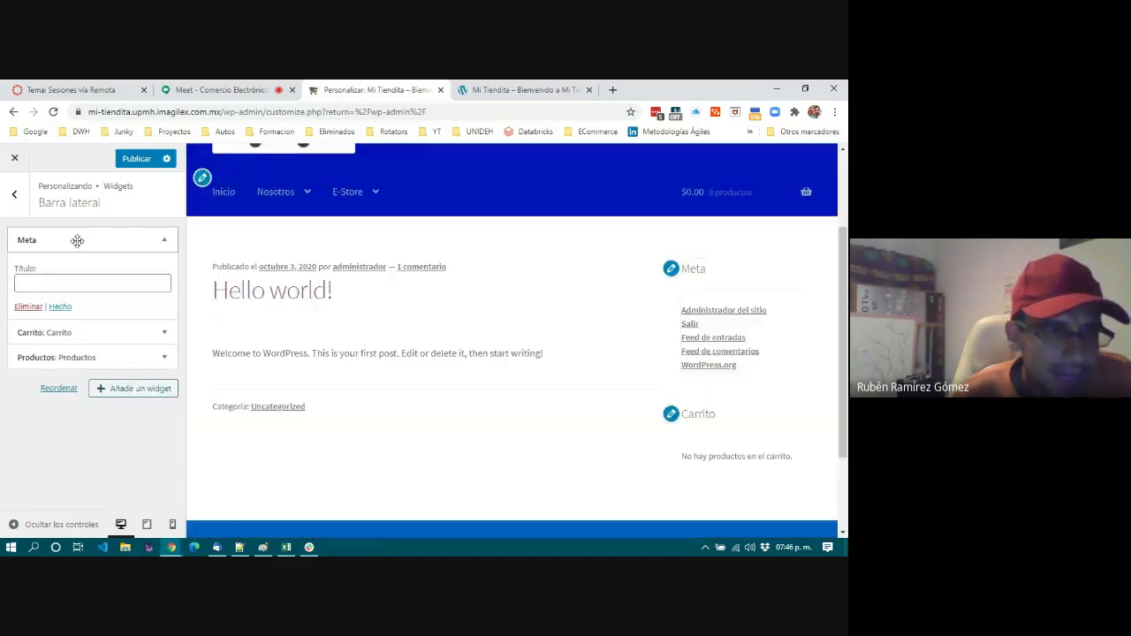
left_click(76, 239)
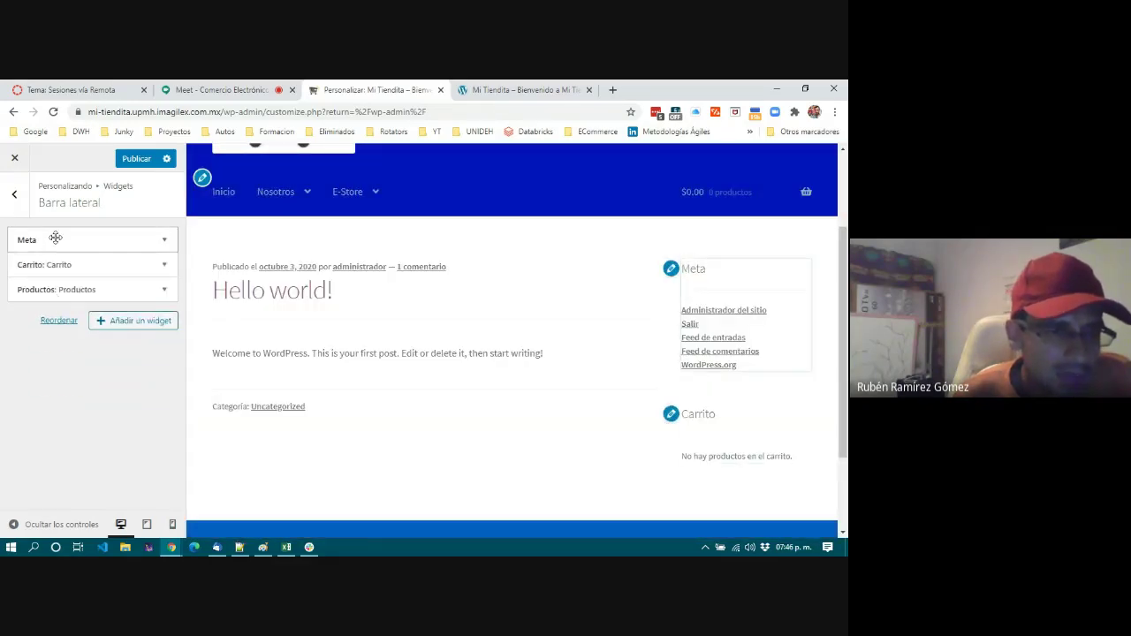
left_click_drag(57, 237, 59, 290)
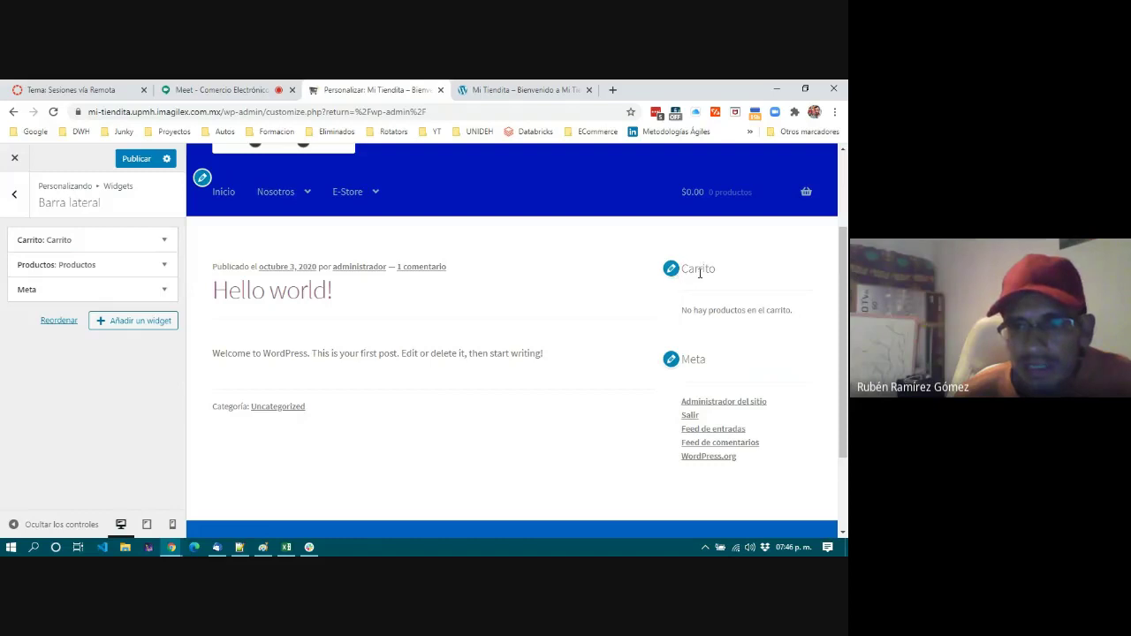
scroll(699, 273, "up", 2)
scroll(705, 355, "down", 2)
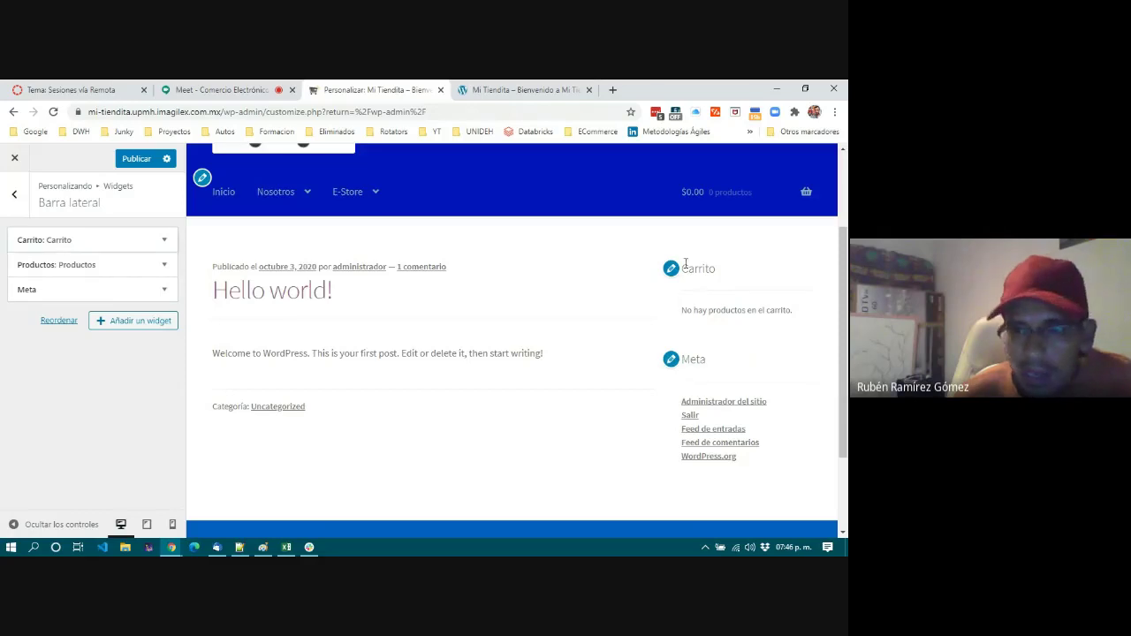
left_click_drag(677, 318, 800, 314)
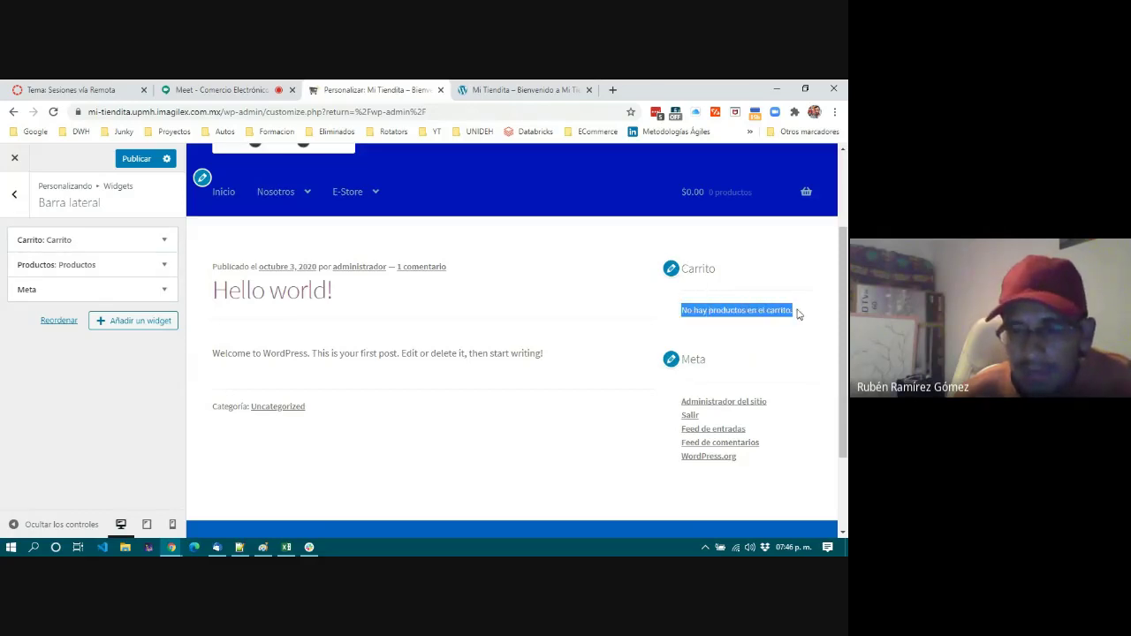
left_click(655, 329)
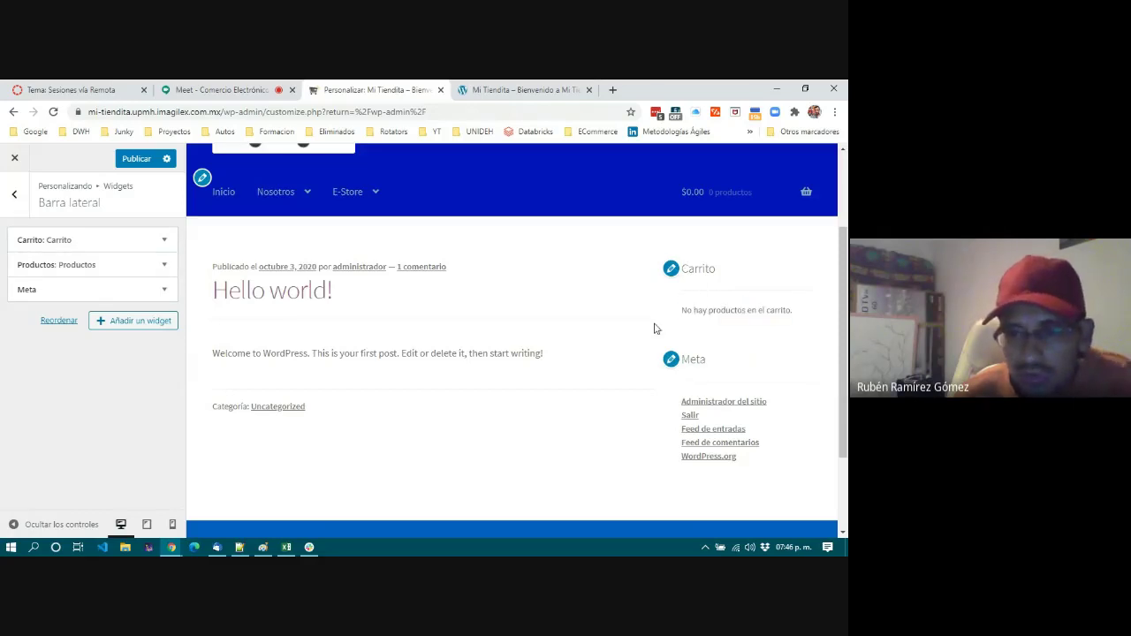
left_click(94, 265)
left_click(74, 308)
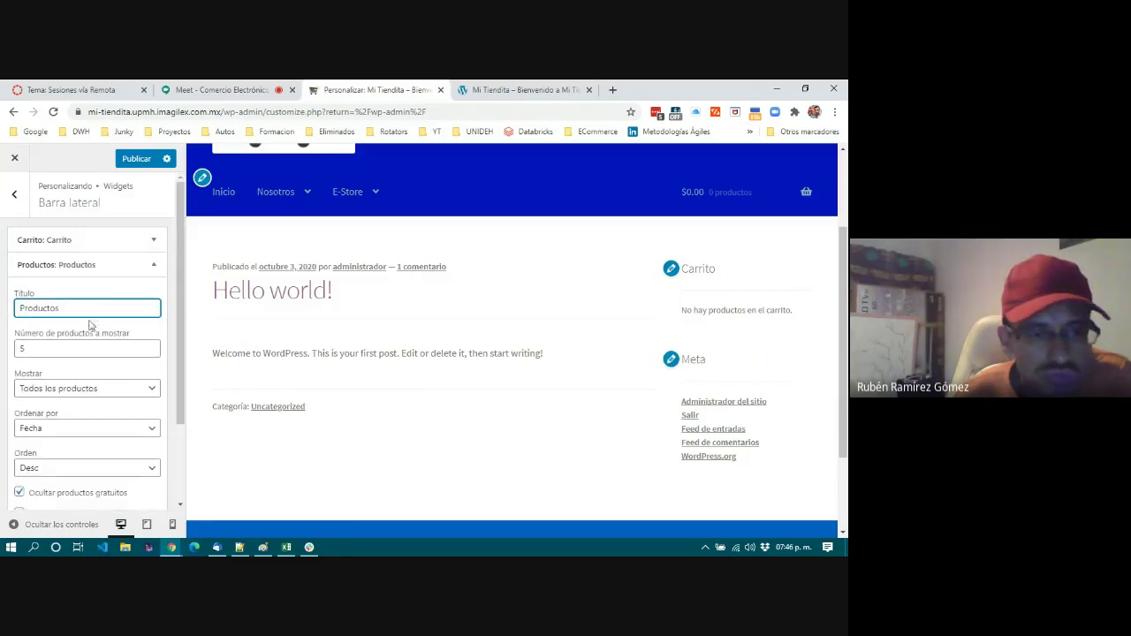
left_click(101, 264)
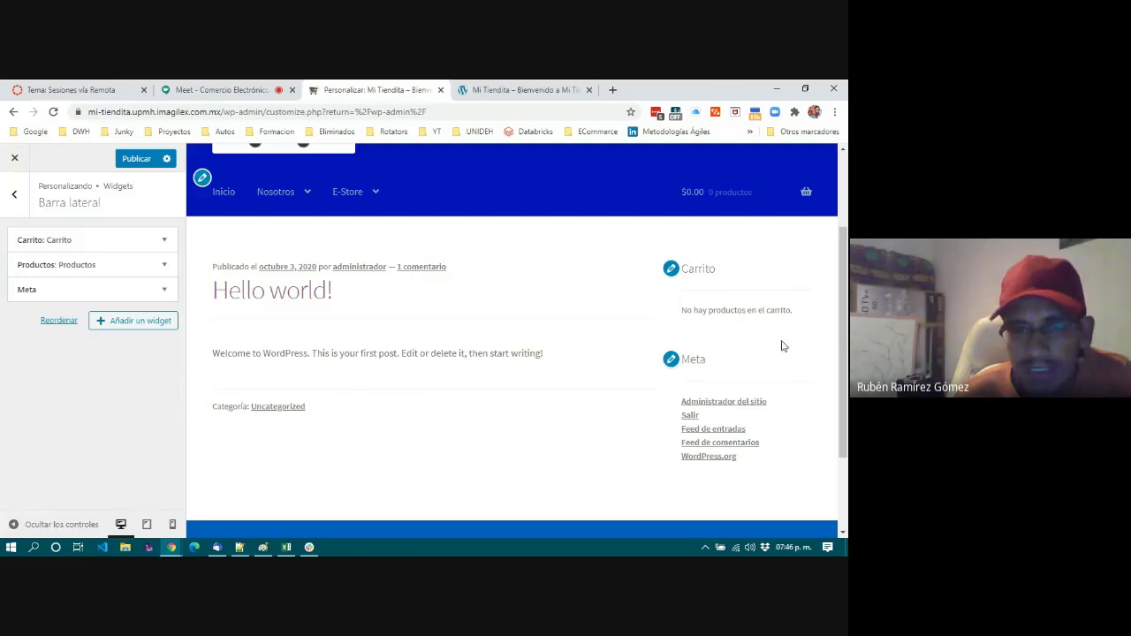
left_click(14, 196)
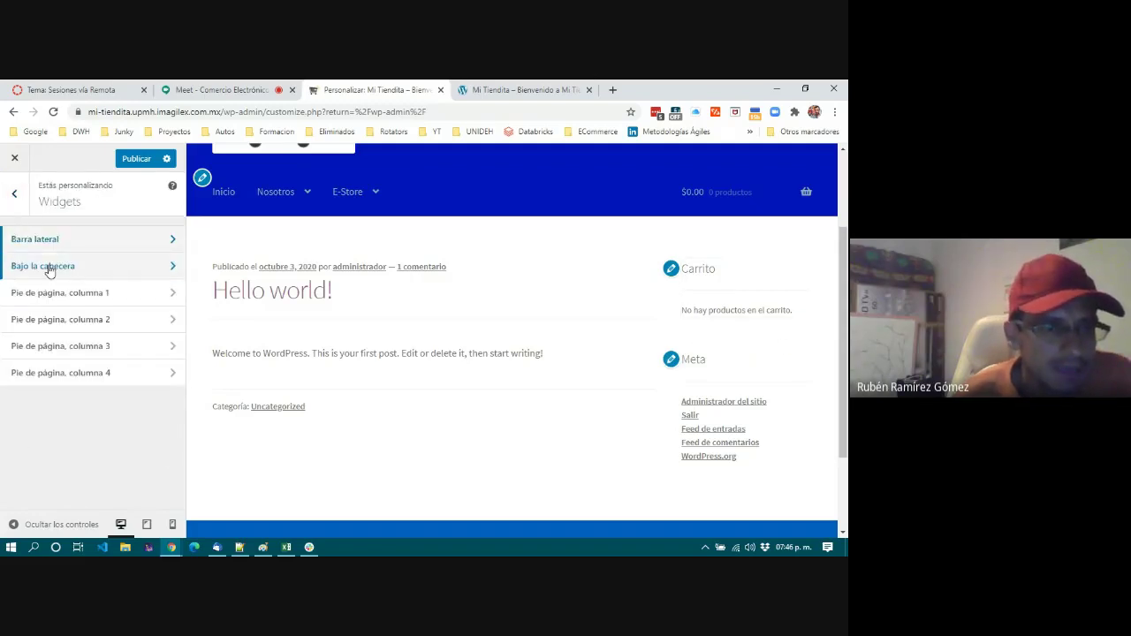
Add a Texto widget titled 'Compra Aquí!!!!!' to the Bajo la cabecera area.
left_click(50, 270)
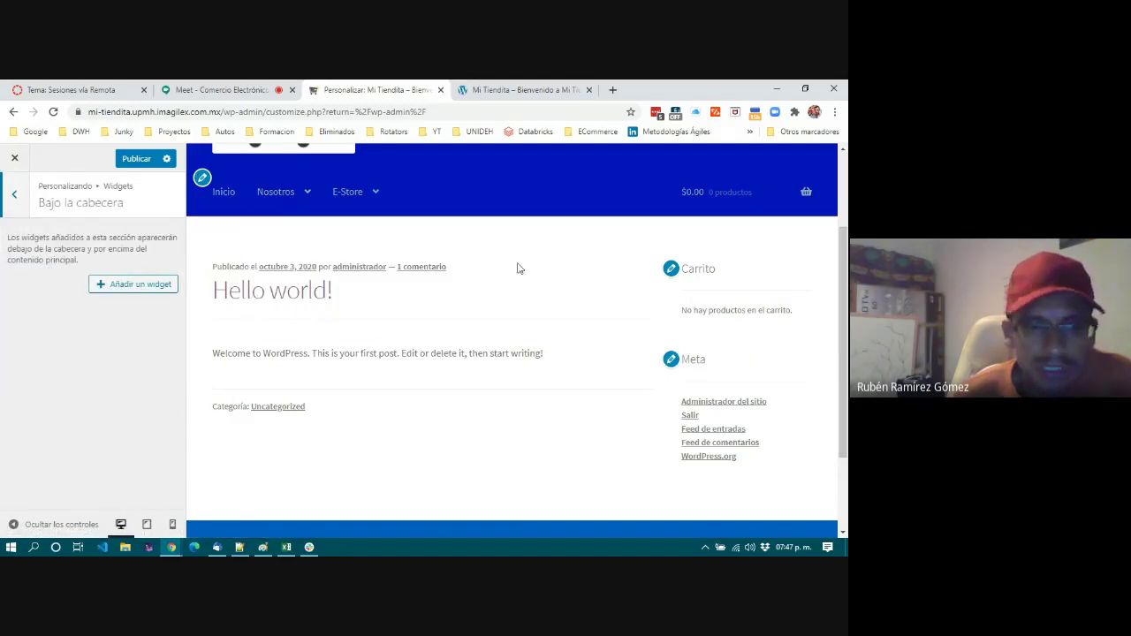
left_click(108, 289)
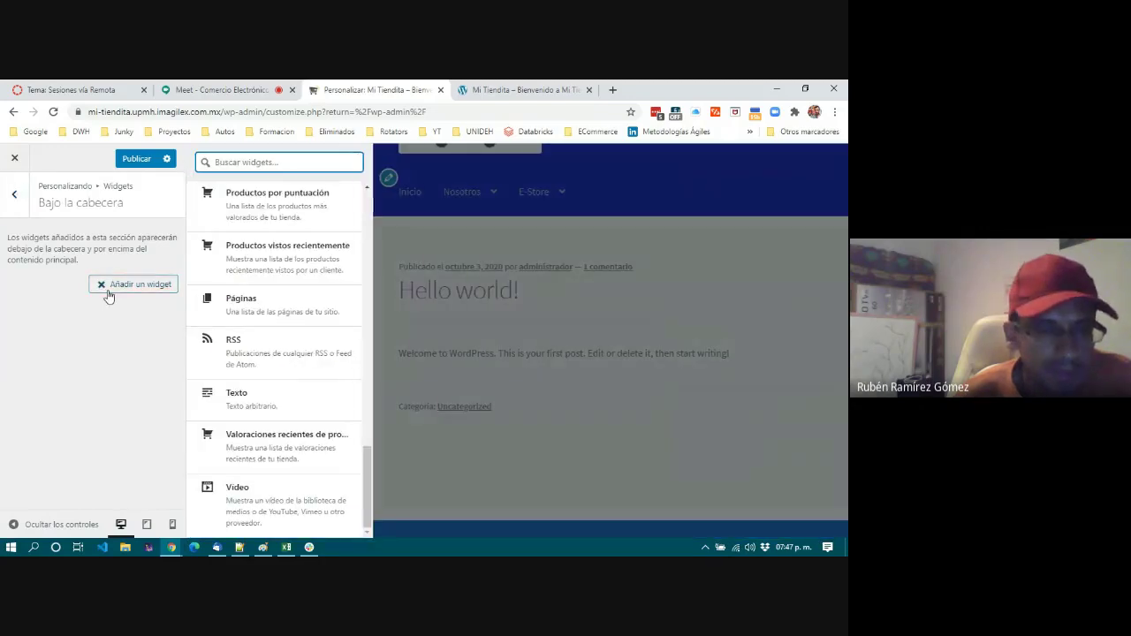
left_click(252, 399)
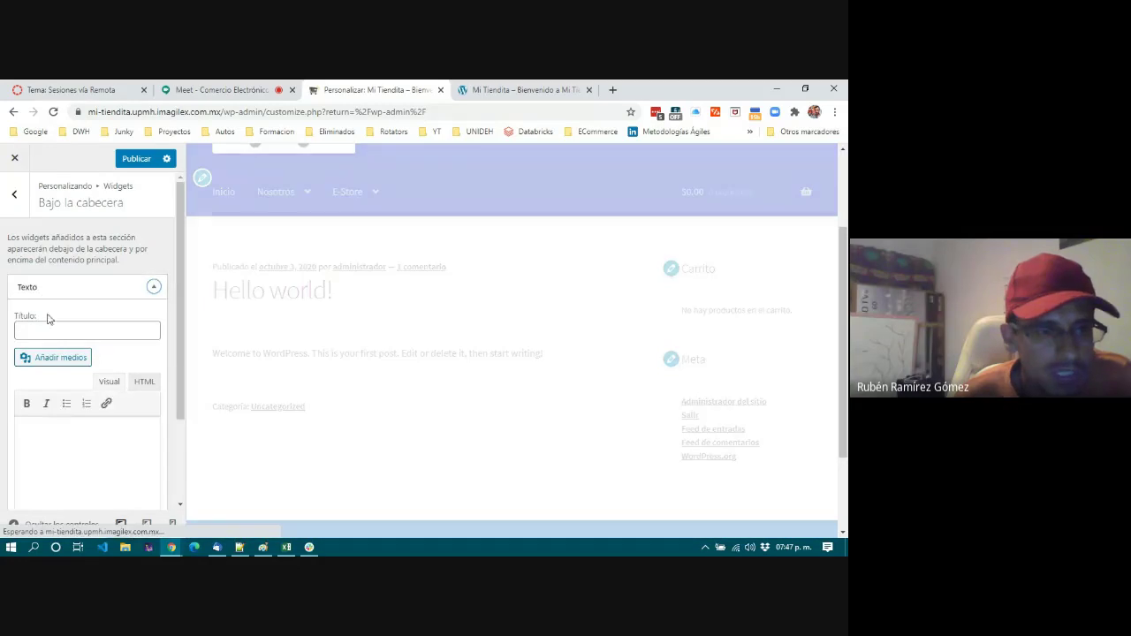
left_click(51, 329)
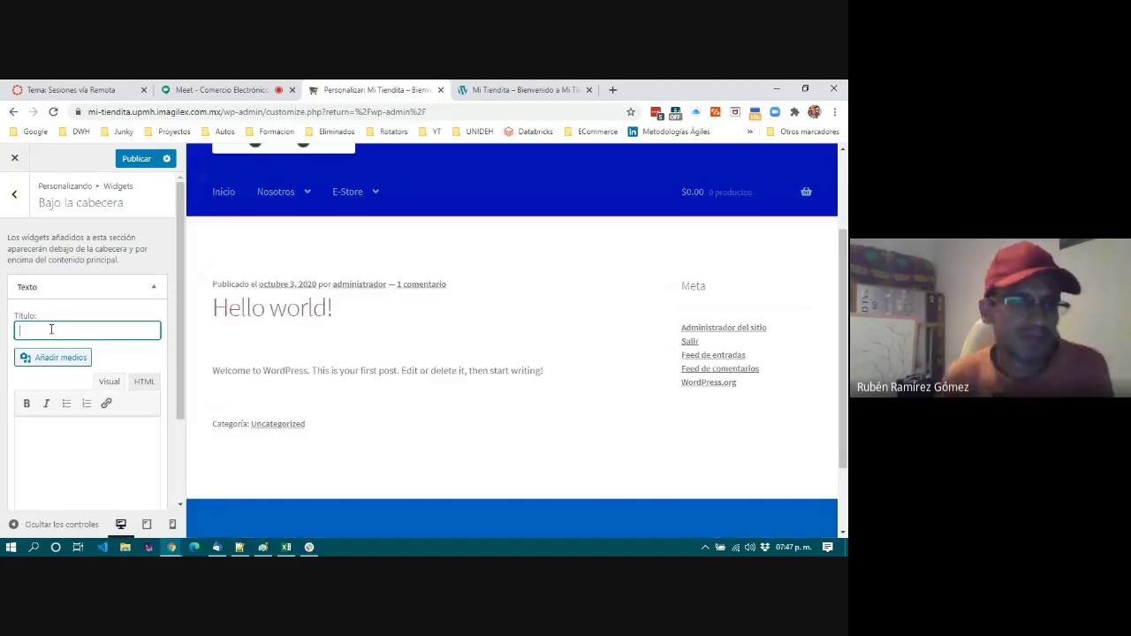
type("Comp")
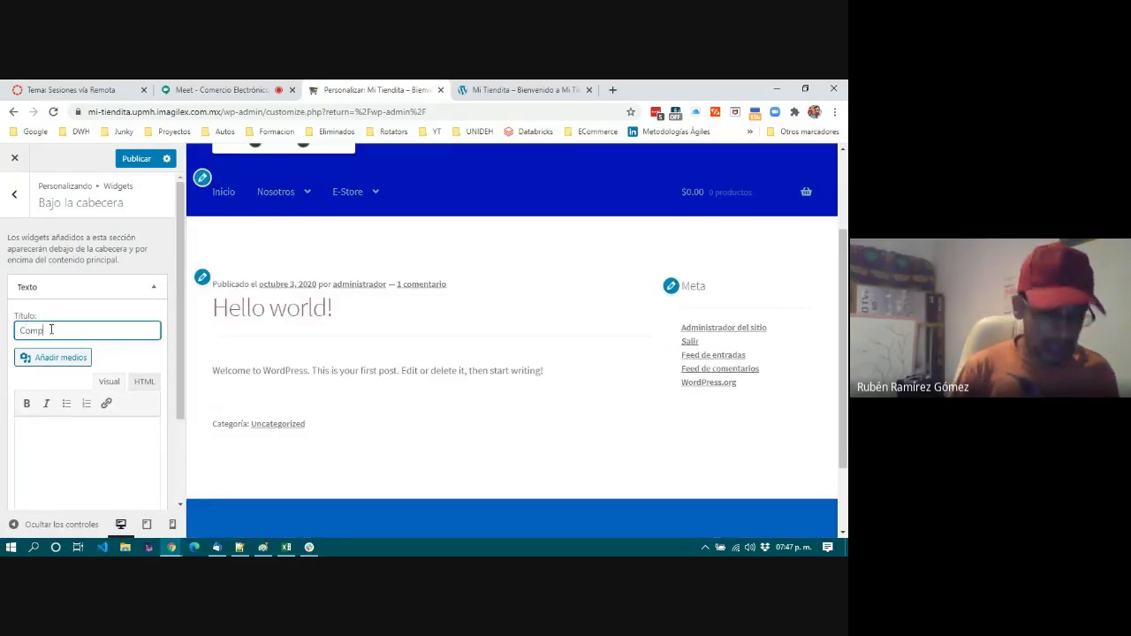
type("raAqui!!!!!")
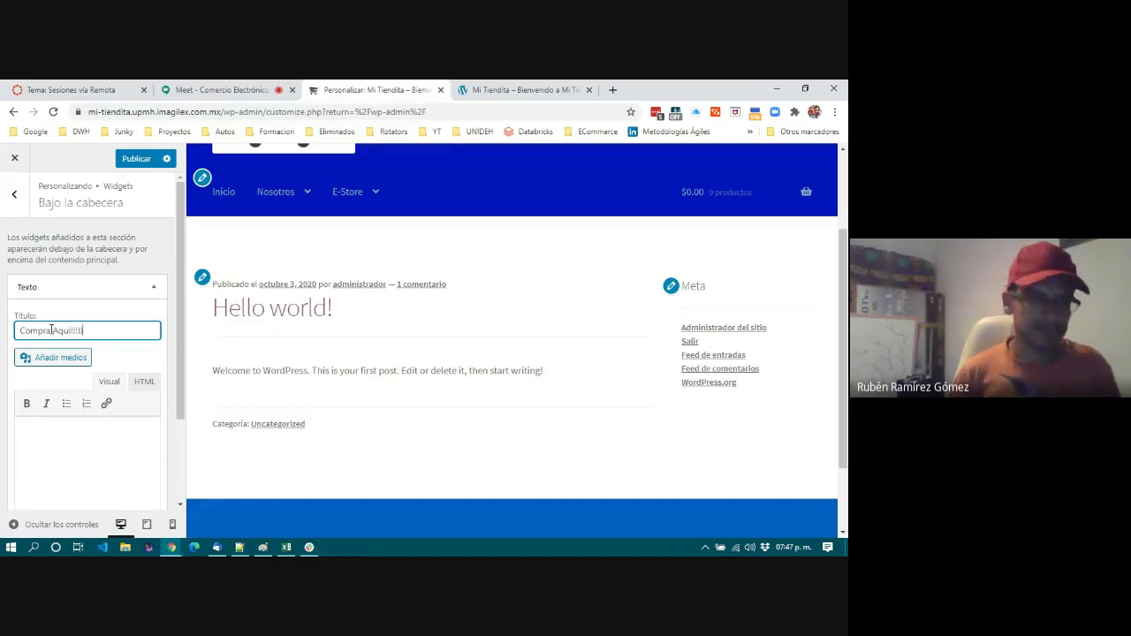
left_click(51, 330)
scroll(145, 310, "down", 2)
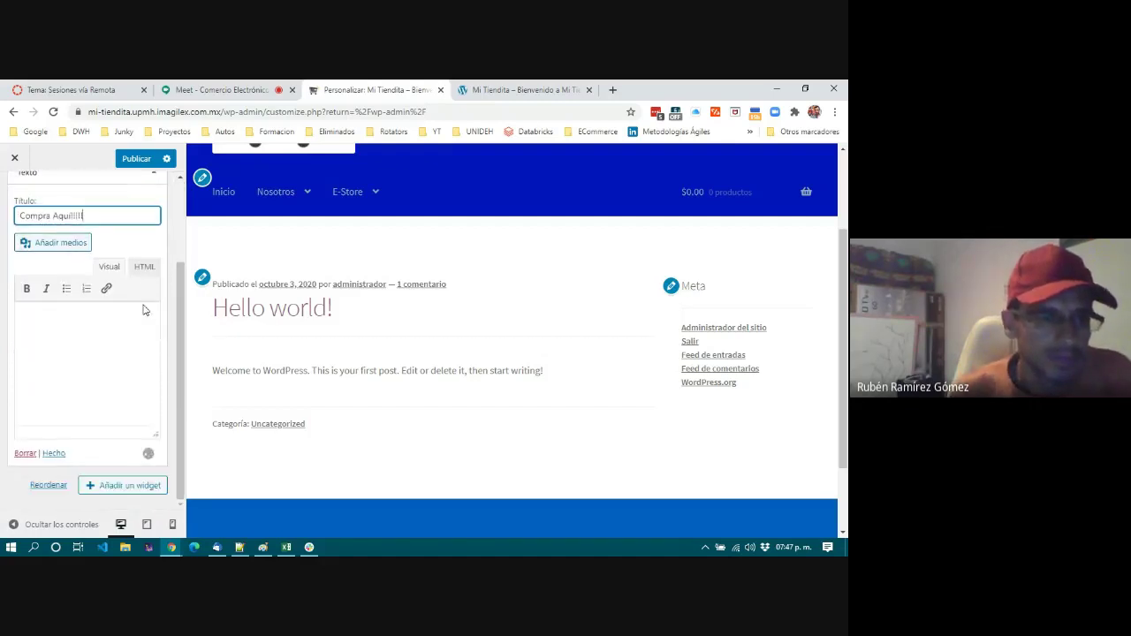
left_click(54, 455)
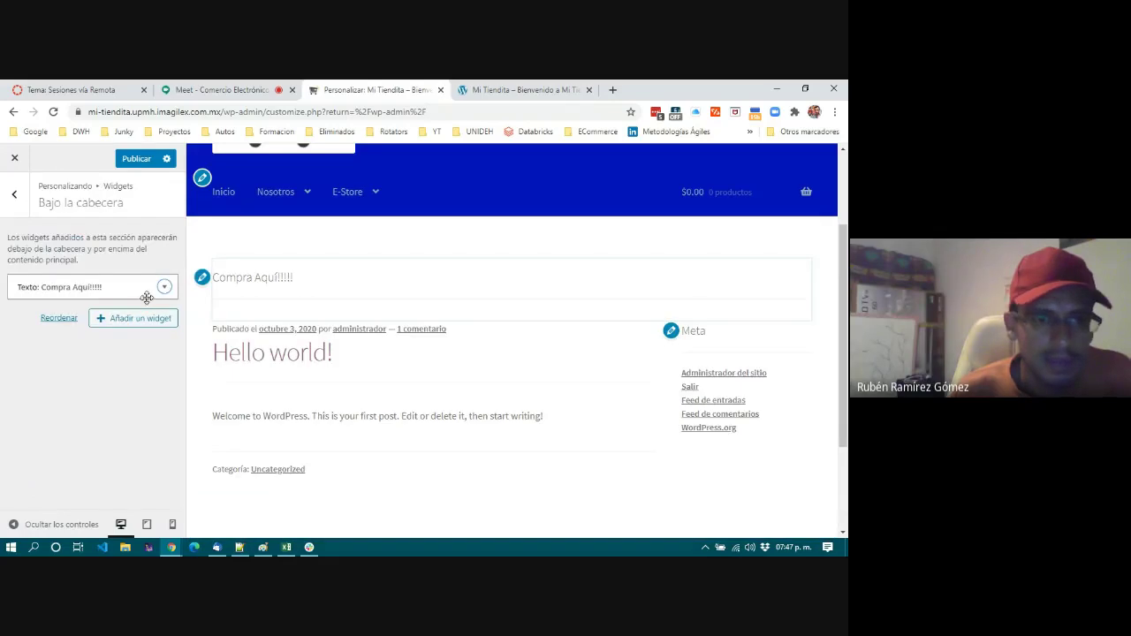
Check the Compra Aquí!!!!! heading under the menu in the preview and return to widget areas.
left_click_drag(214, 272, 351, 288)
left_click(369, 285)
left_click_drag(257, 274, 353, 280)
left_click(354, 280)
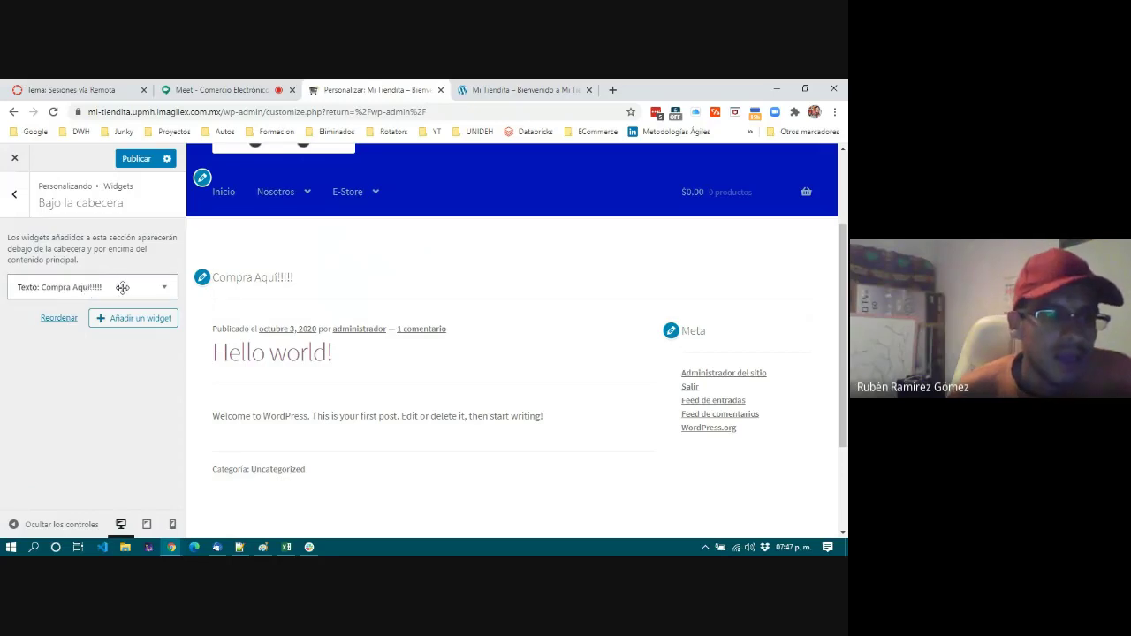
left_click(15, 195)
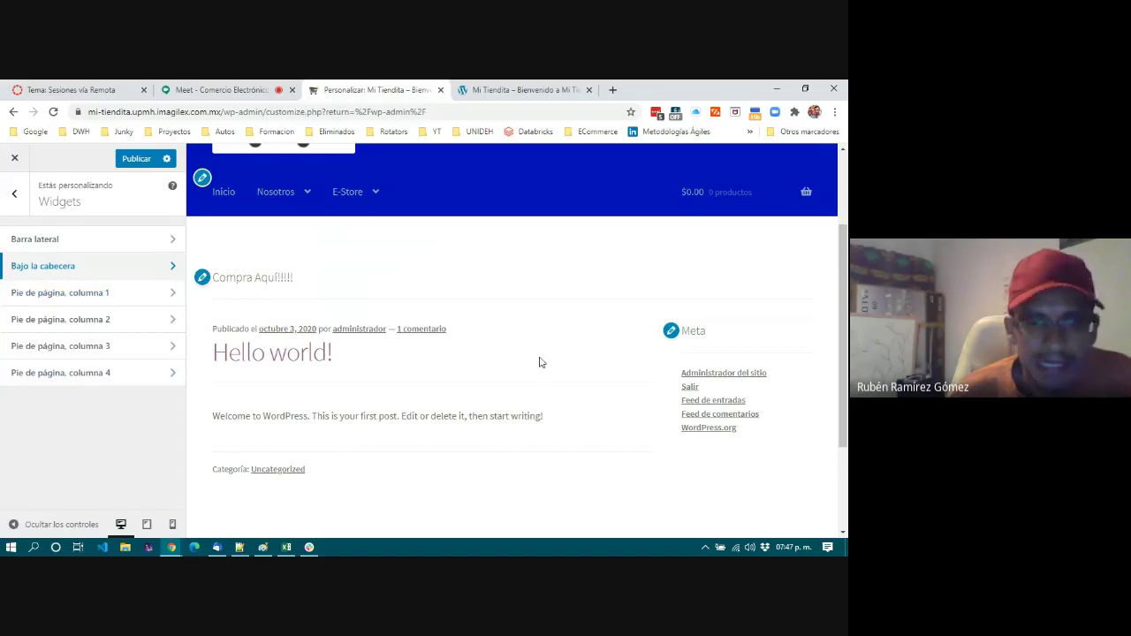
Add a Texto widget titled 'Tienda de Prueba' to the first footer column.
scroll(565, 359, "down", 2)
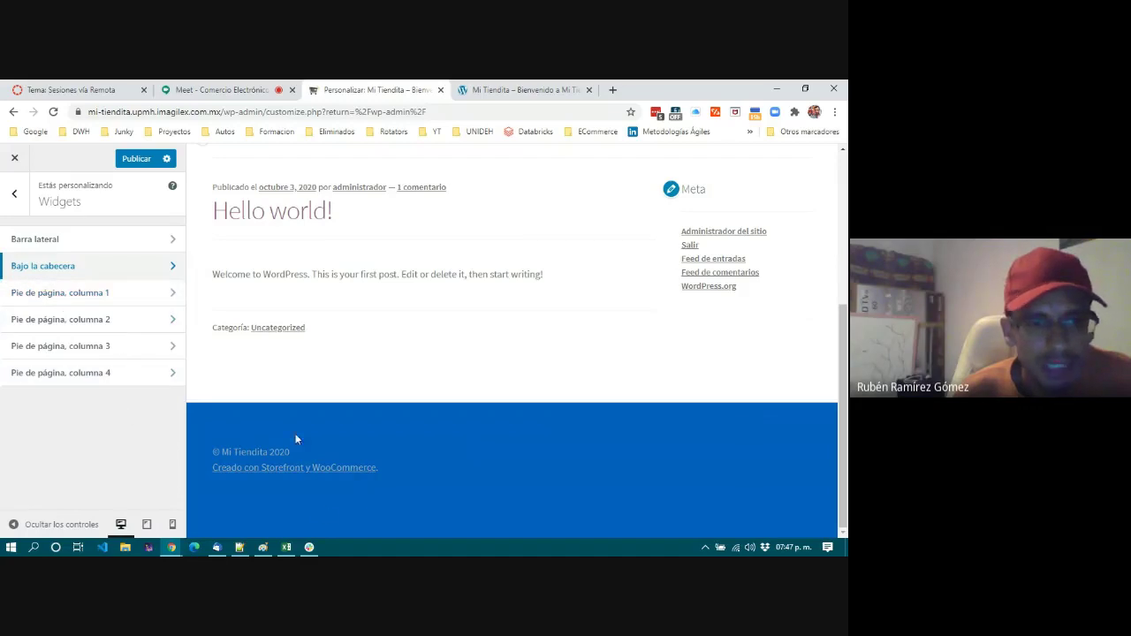
left_click(92, 293)
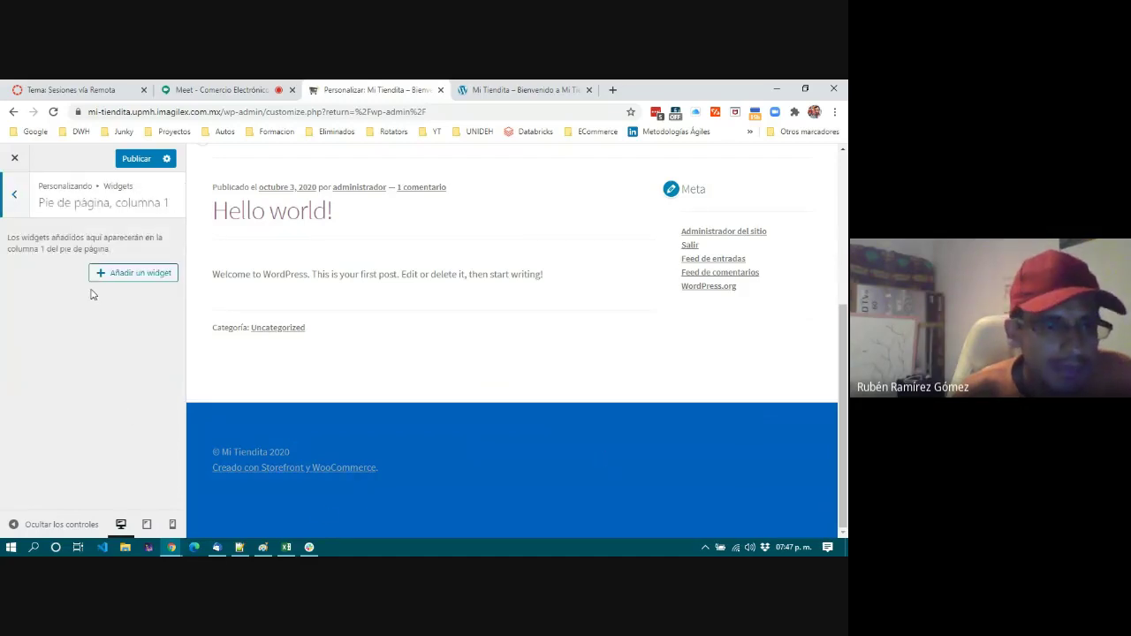
left_click(137, 274)
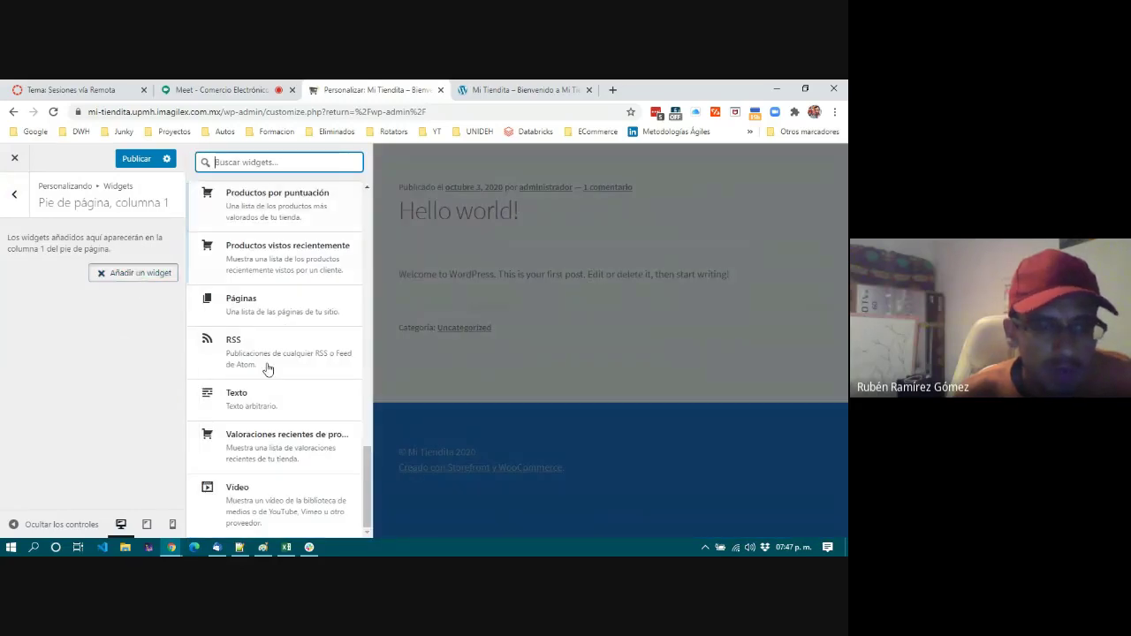
left_click(247, 399)
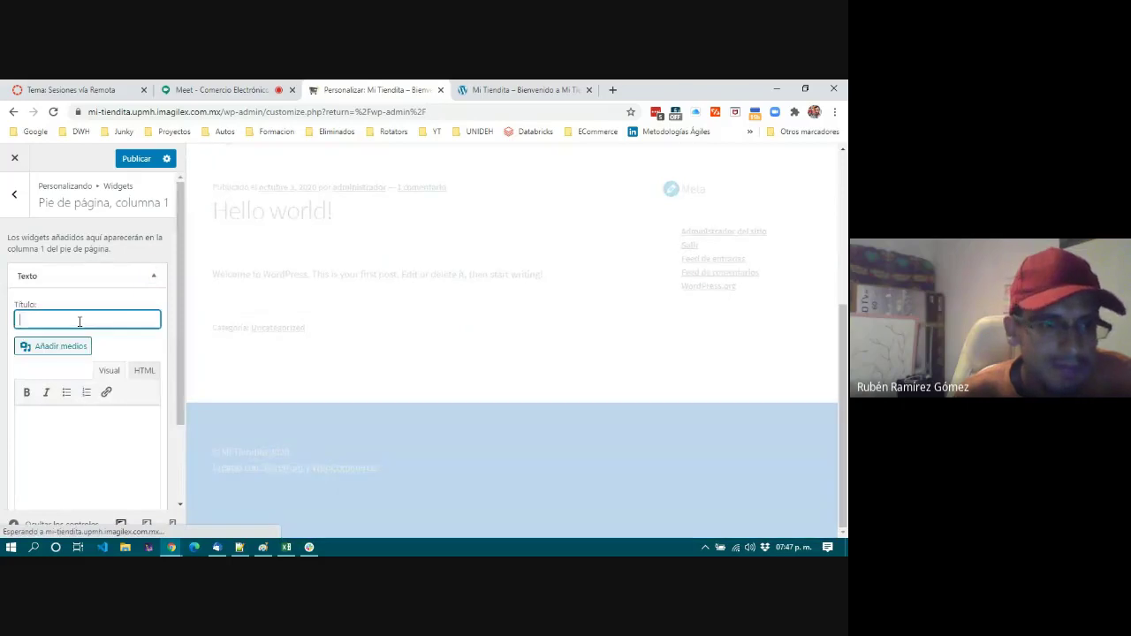
left_click(78, 321)
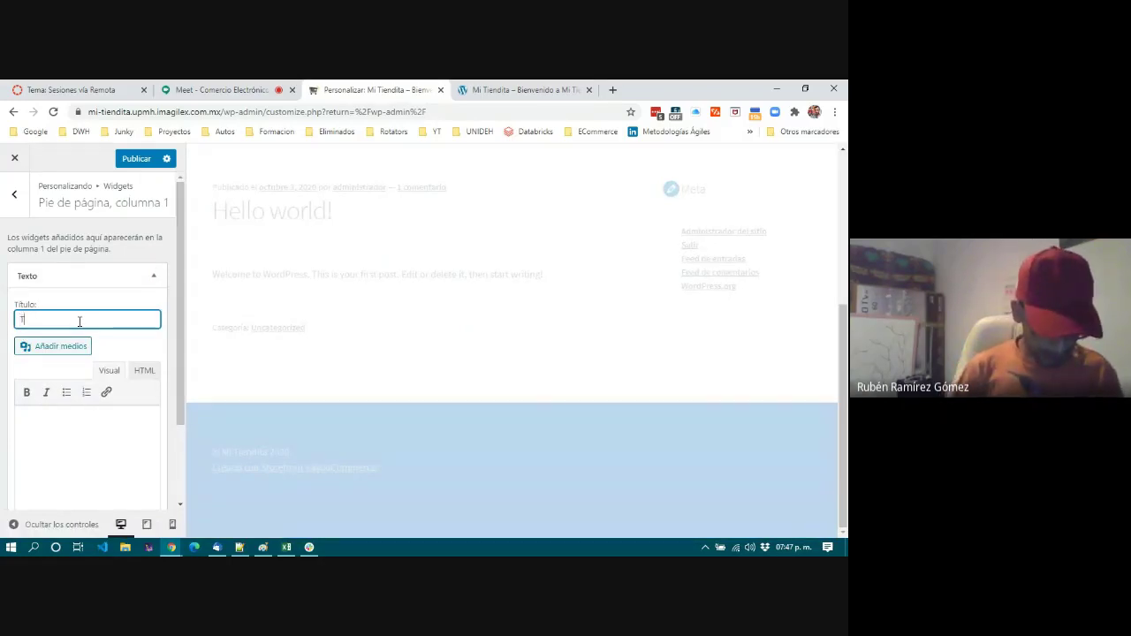
type("Tienda de Prueba")
Write the body text saying the store was made only for academic purposes ('sólo con fines académicos').
left_click(42, 454)
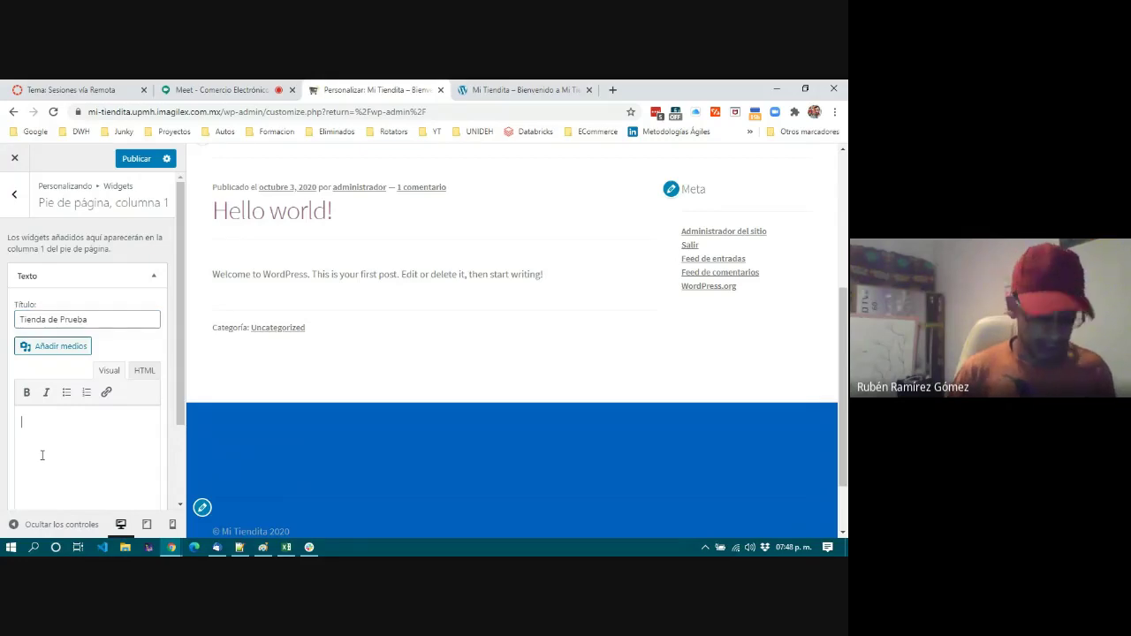
type("No co")
type("es en esta tienda, ya que fue realizada sólo con fines académicos")
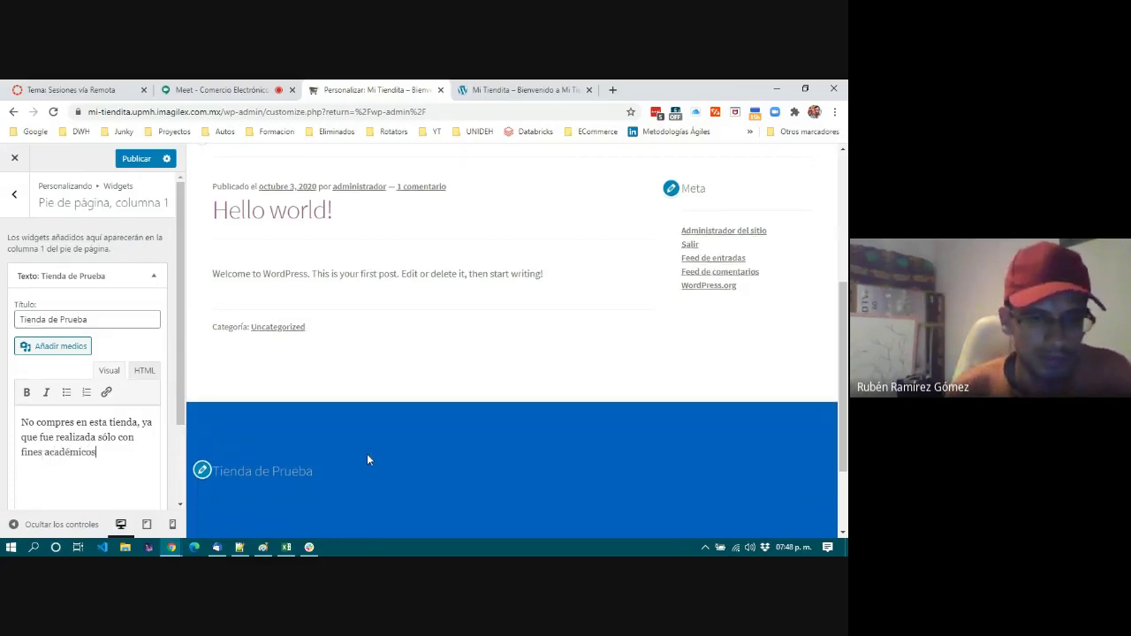
scroll(366, 457, "down", 2)
scroll(154, 403, "down", 1)
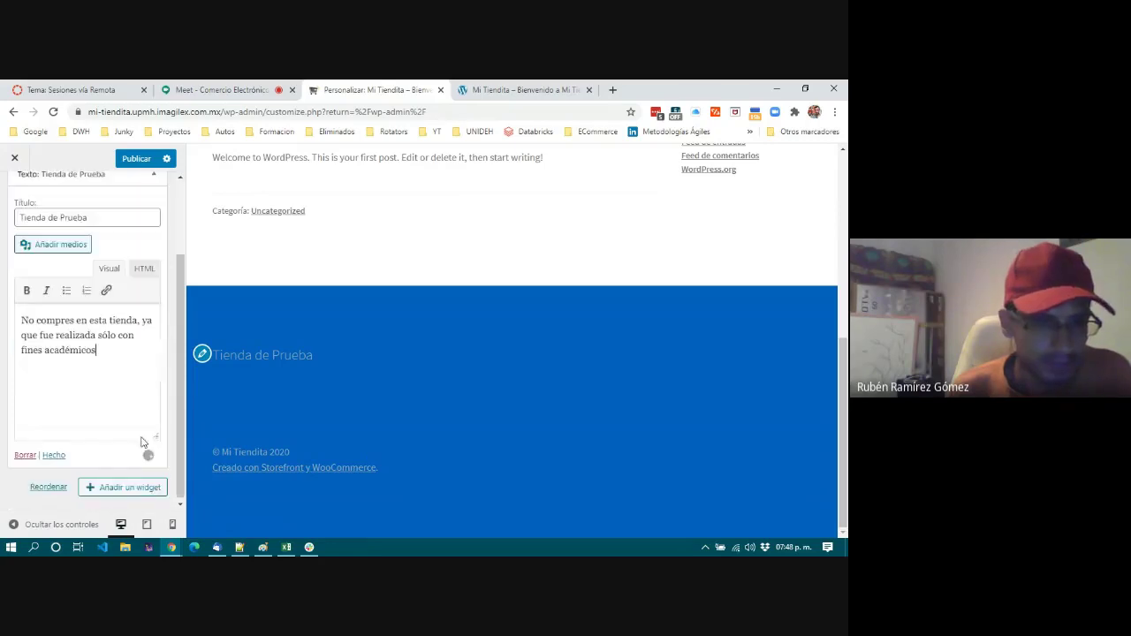
Collapse the finished Texto widget and inspect the Tienda de Prueba footer title in the preview.
left_click(54, 454)
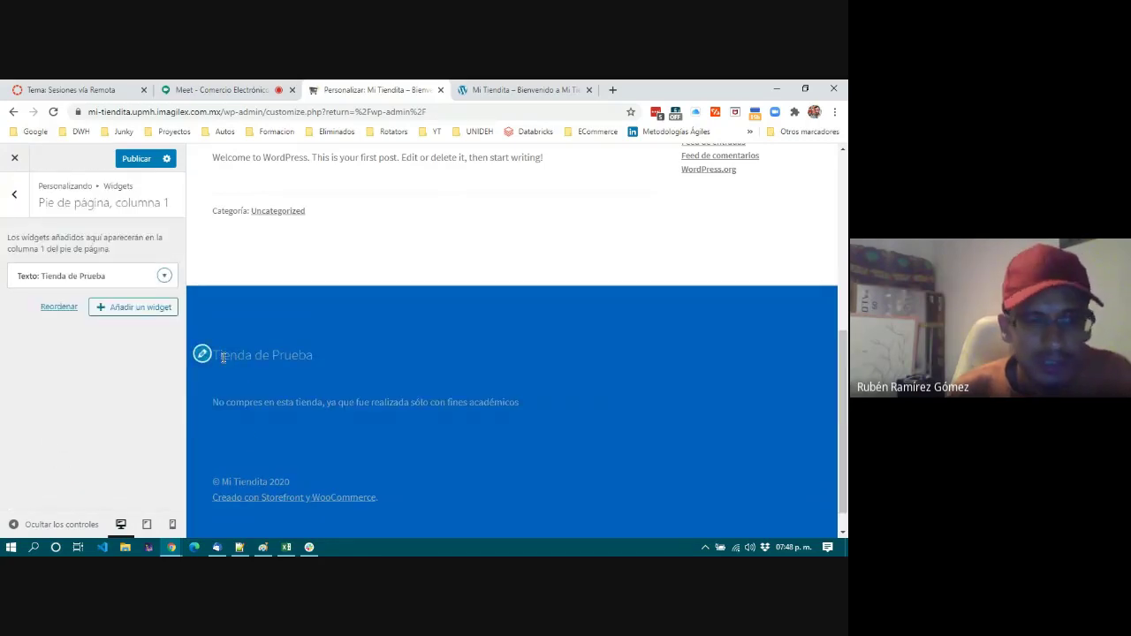
left_click_drag(219, 355, 325, 361)
left_click(324, 358)
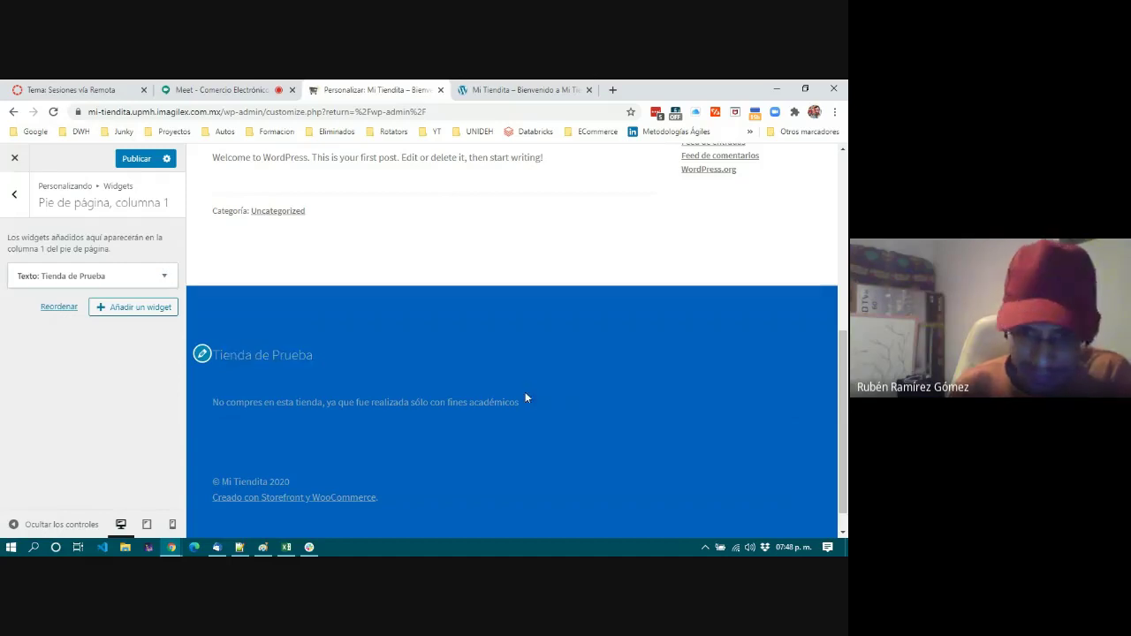
left_click(307, 403)
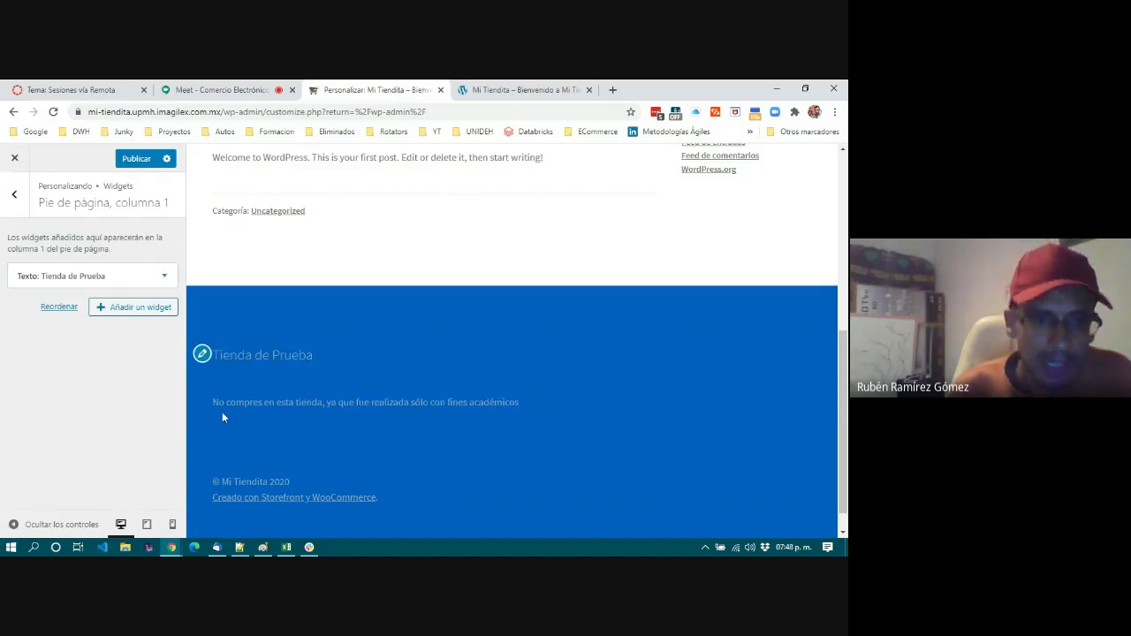
left_click_drag(211, 407, 214, 355)
left_click(521, 407)
left_click(272, 365)
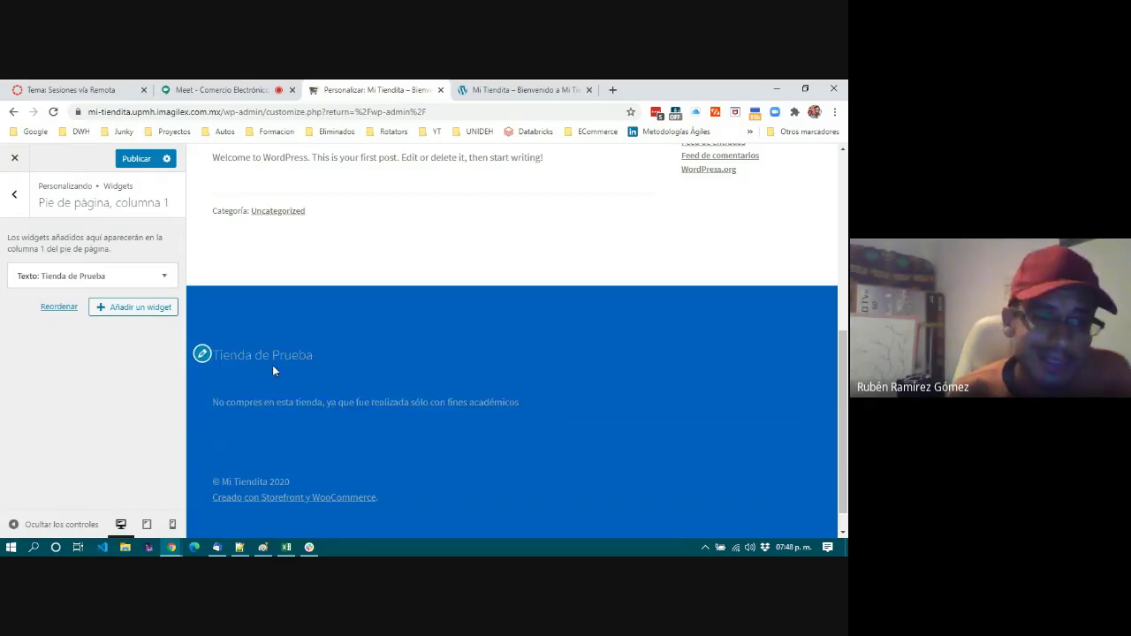
Review the footer title and academic-use notice, then return to the widget areas list.
left_click_drag(539, 403, 212, 405)
left_click_drag(221, 355, 433, 382)
left_click_drag(538, 397, 215, 353)
scroll(366, 360, "up", 2)
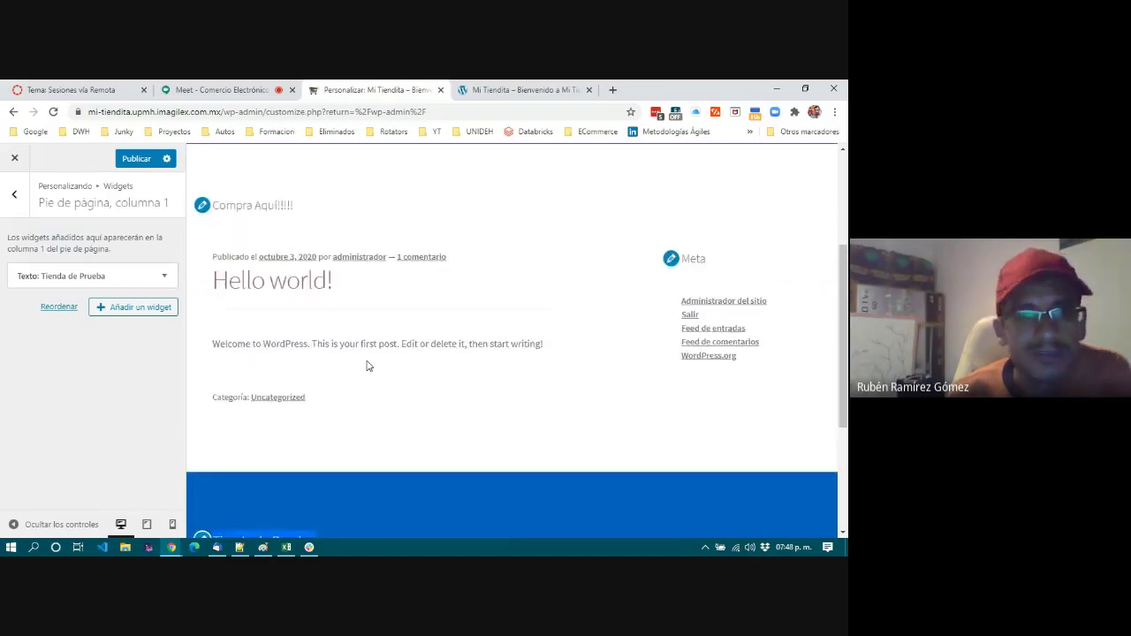
scroll(367, 365, "down", 2)
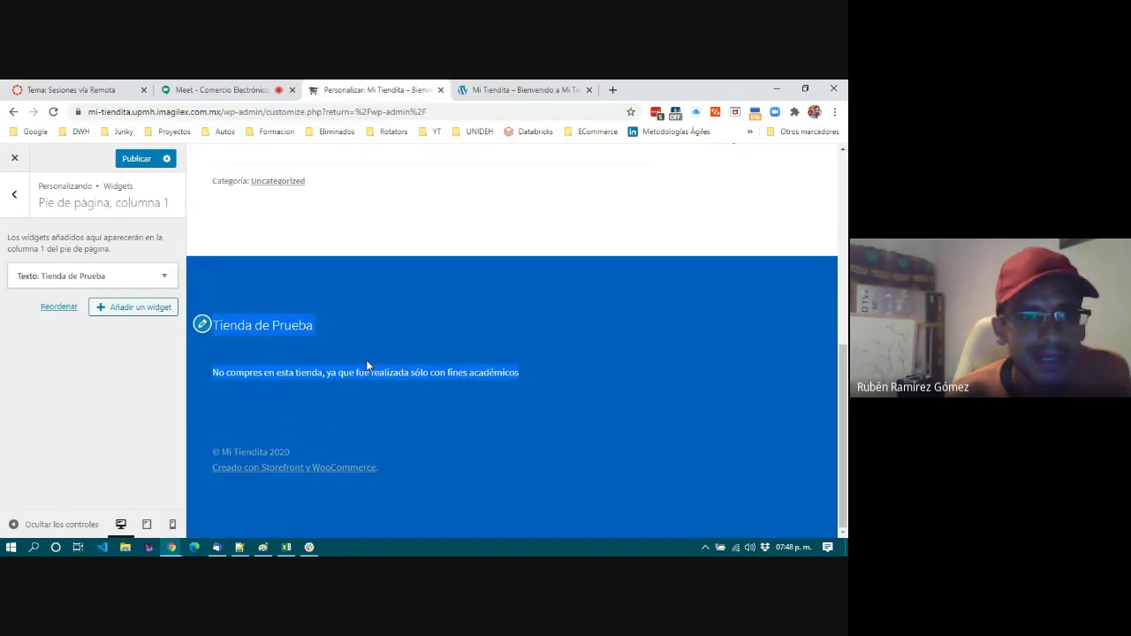
left_click(262, 365)
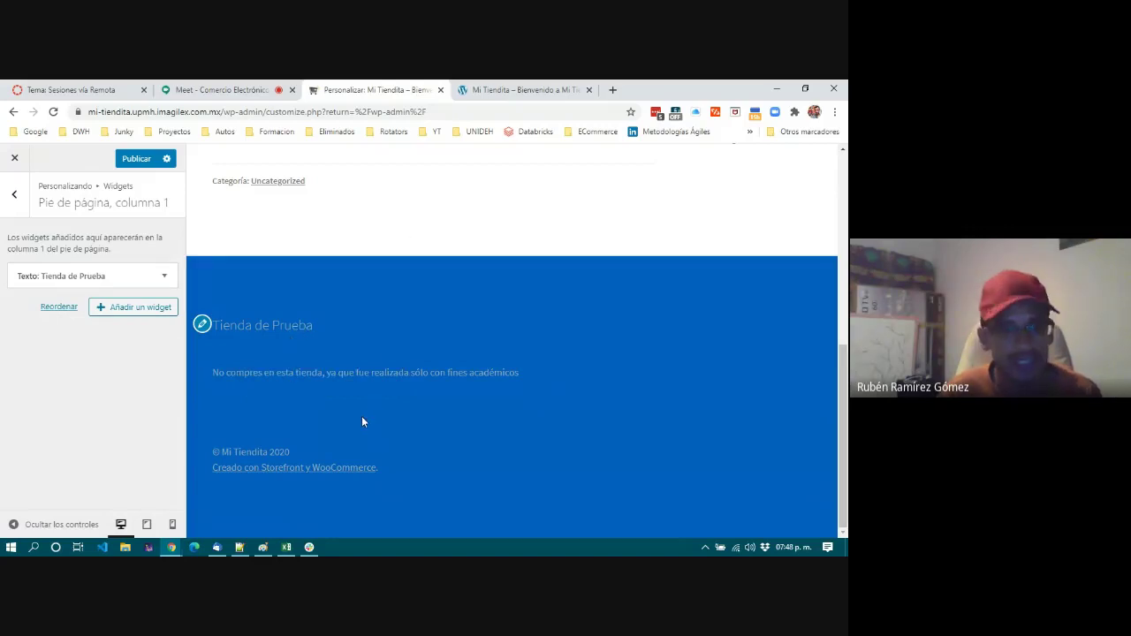
scroll(361, 422, "up", 6)
scroll(361, 422, "down", 2)
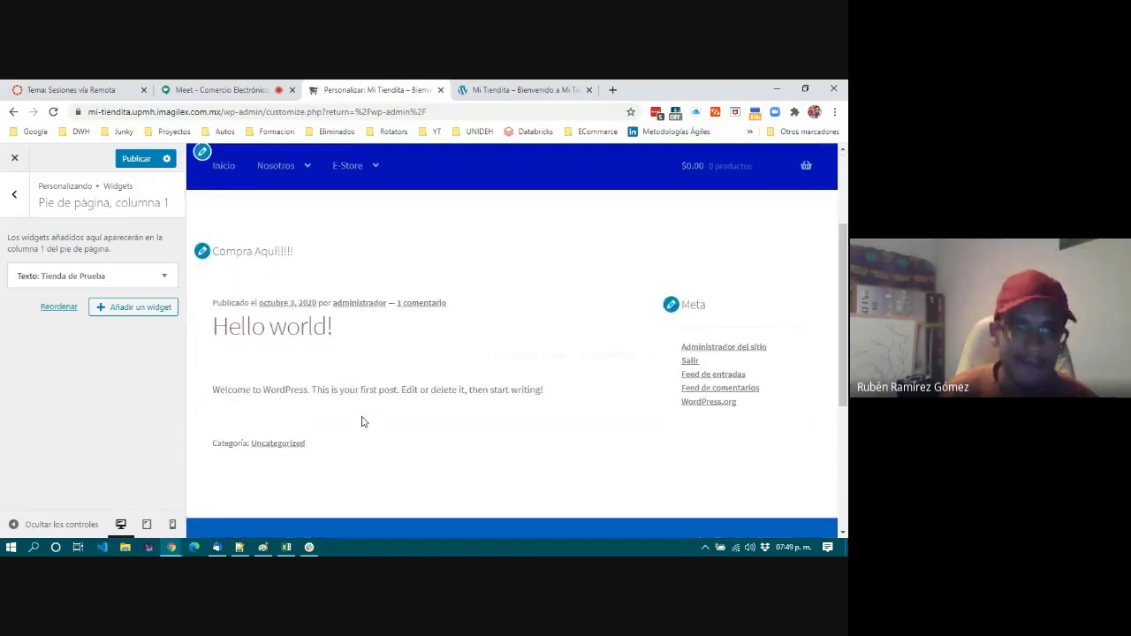
scroll(361, 422, "down", 3)
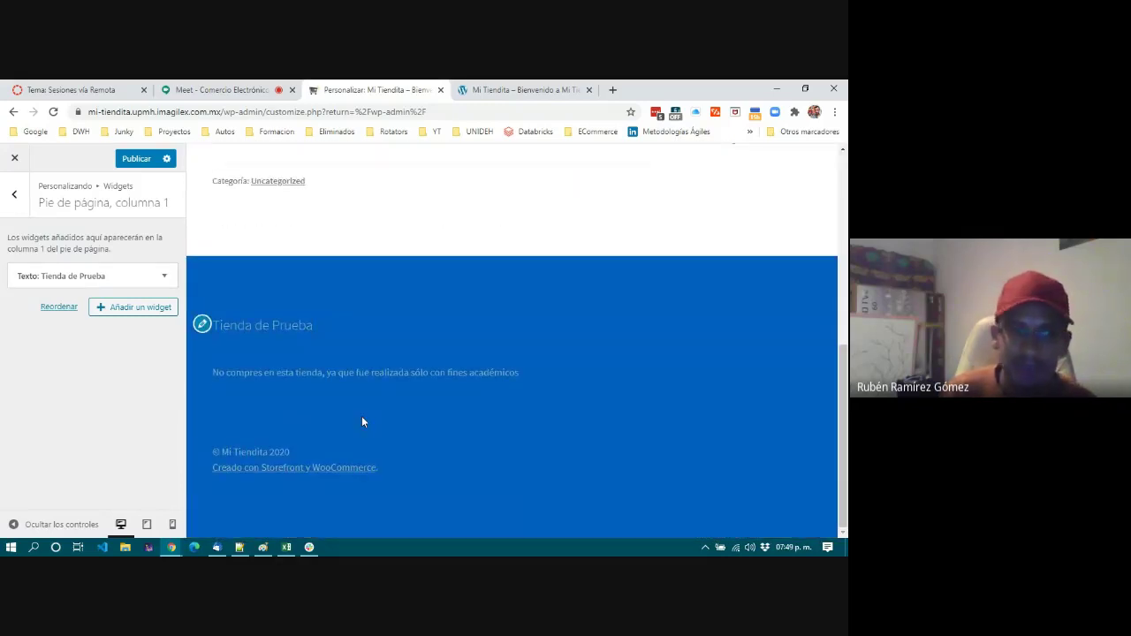
scroll(361, 421, "up", 5)
scroll(385, 429, "down", 2)
left_click(22, 194)
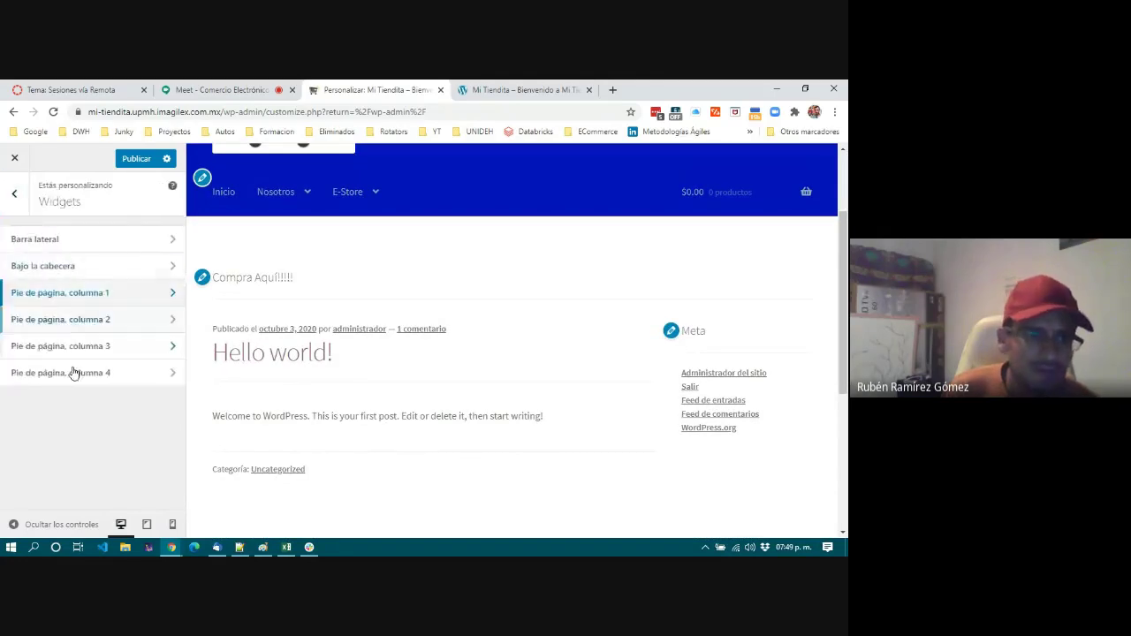
Back out of the Widgets panel to the main Customizer section list.
scroll(420, 380, "down", 3)
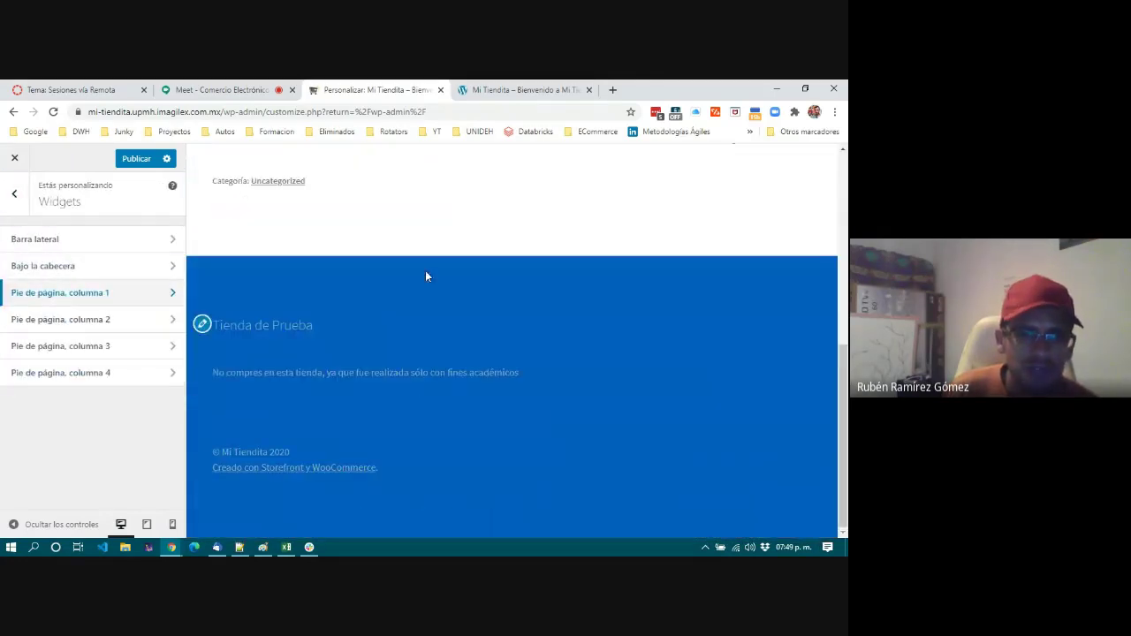
scroll(389, 318, "up", 2)
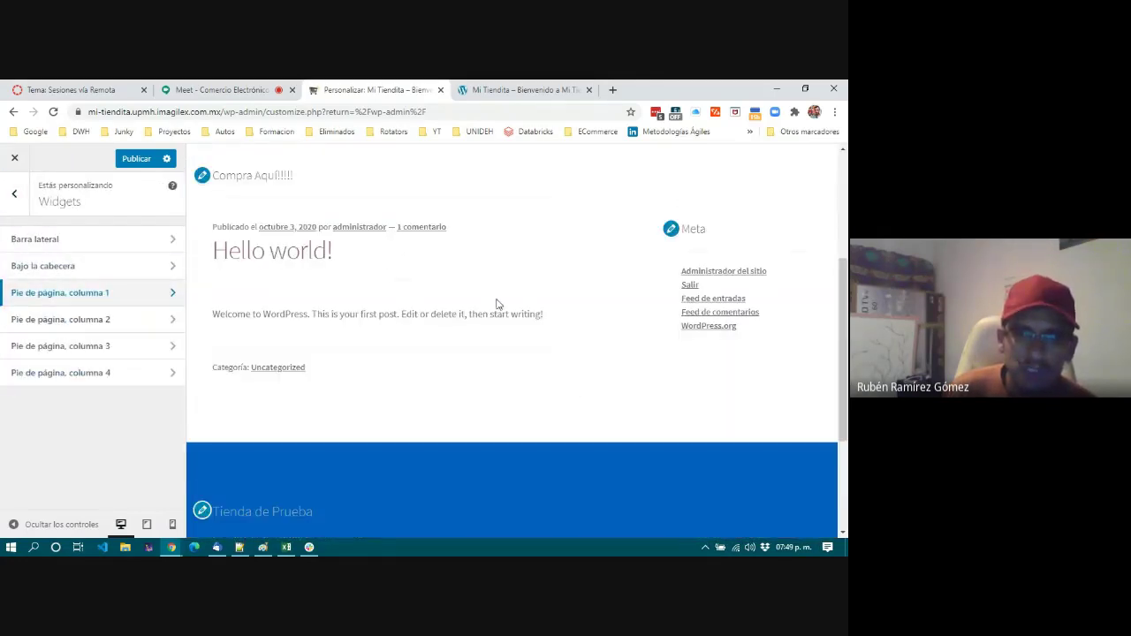
scroll(497, 304, "up", 2)
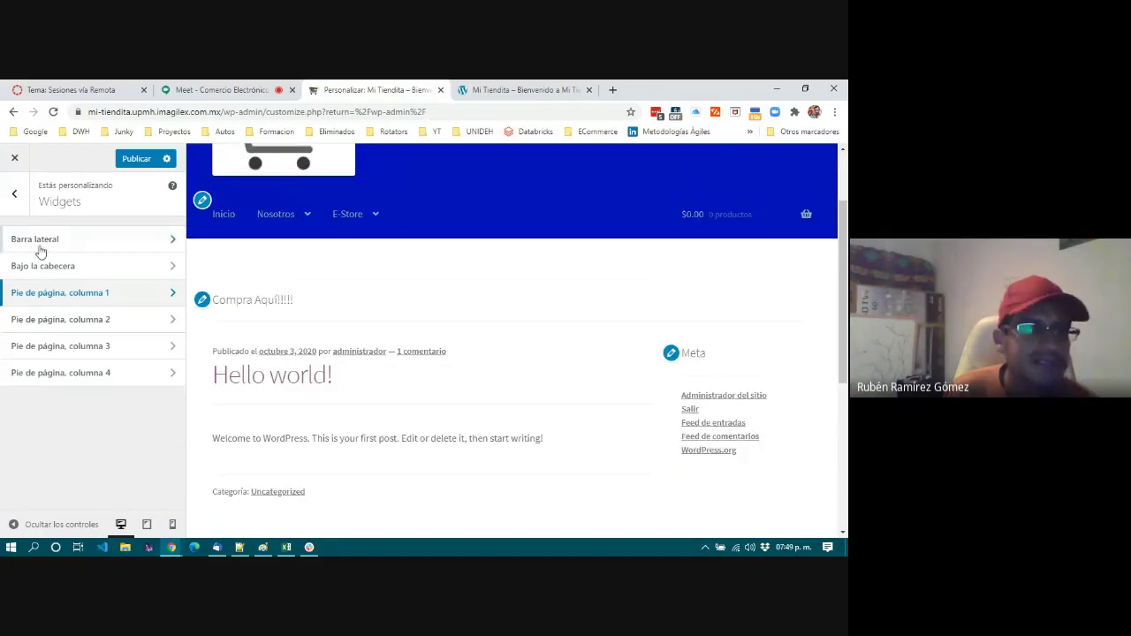
left_click(14, 192)
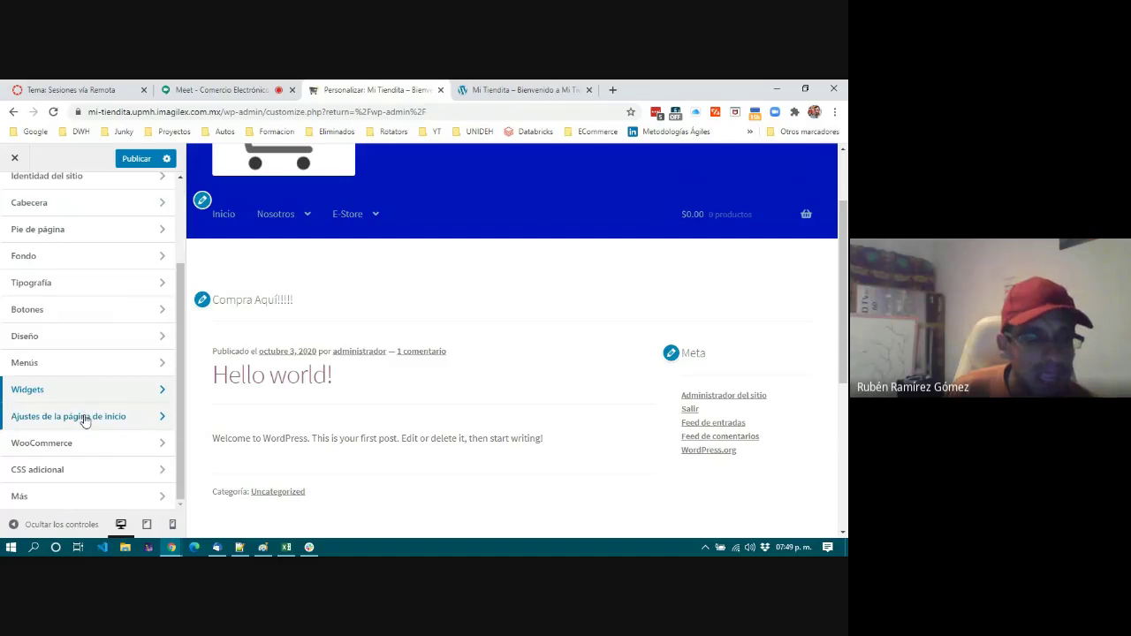
Set the homepage to a static page showing Tienda.
left_click(85, 417)
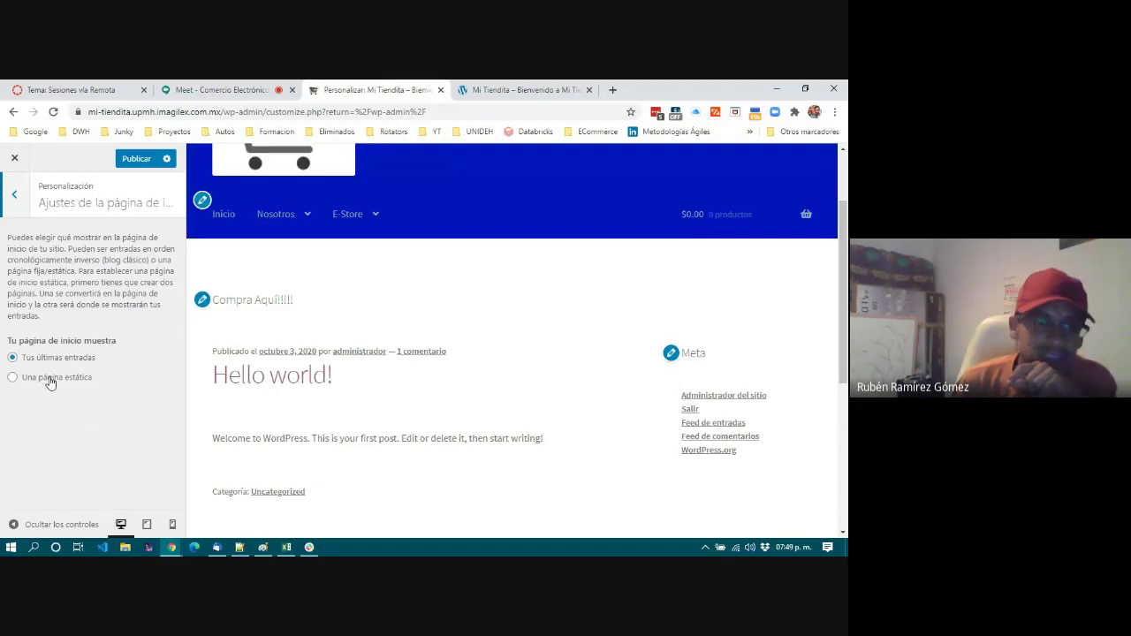
left_click(48, 379)
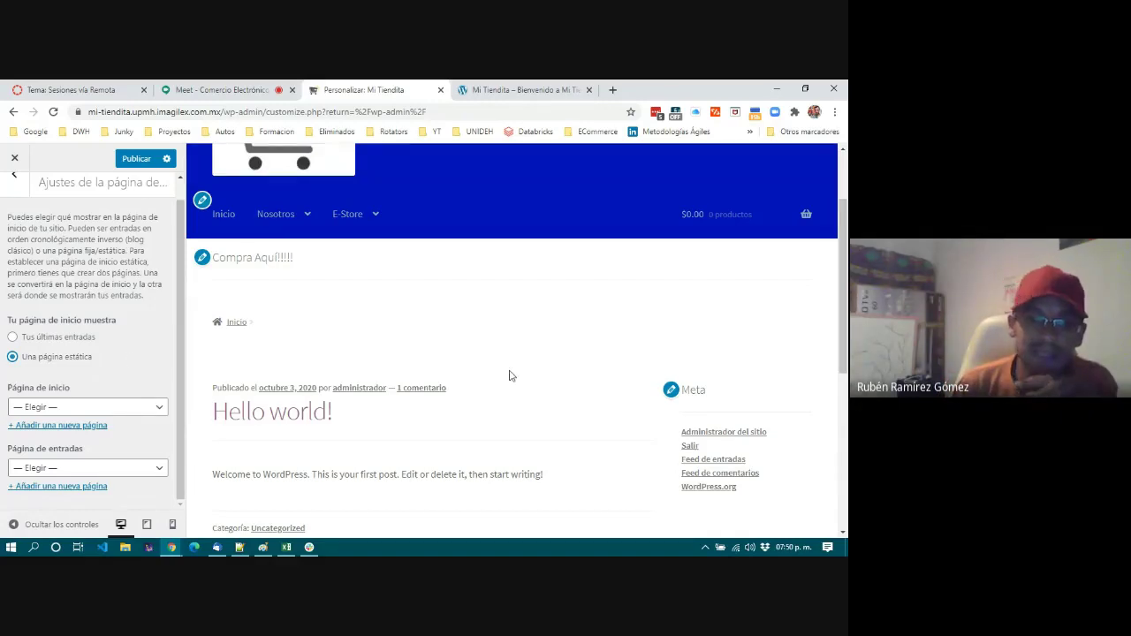
scroll(511, 371, "down", 2)
scroll(511, 367, "up", 1)
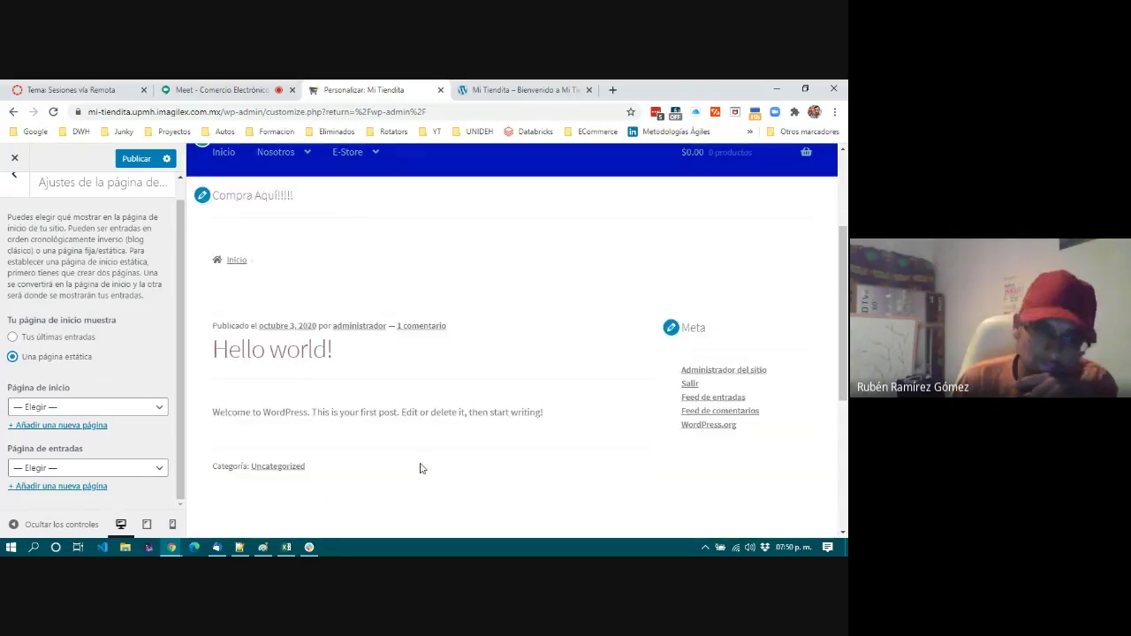
scroll(421, 469, "up", 1)
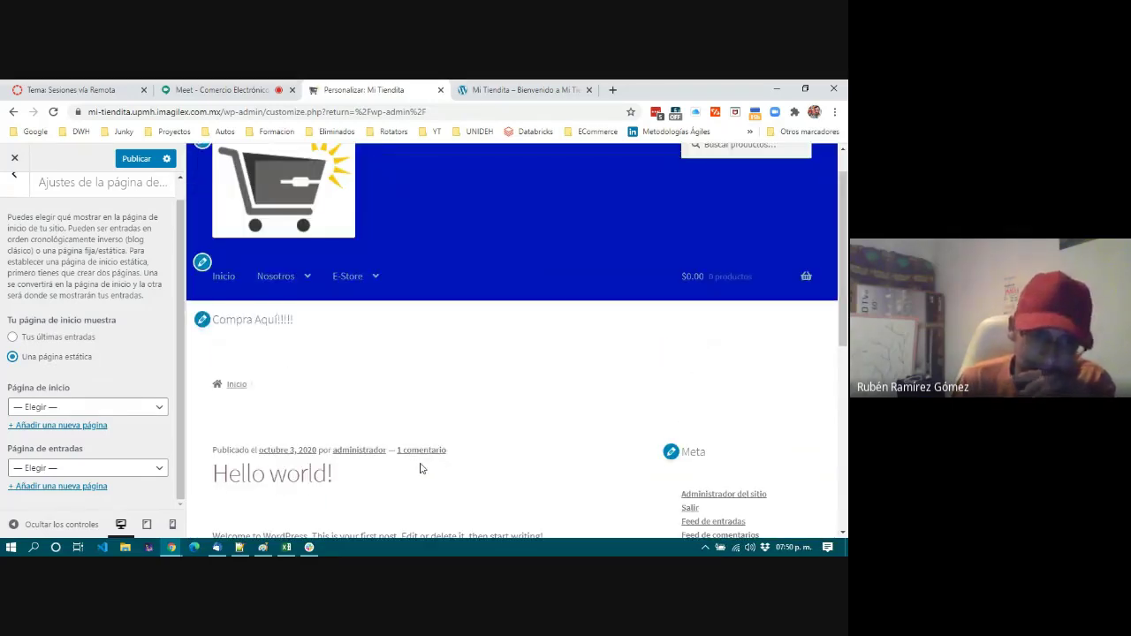
left_click(77, 412)
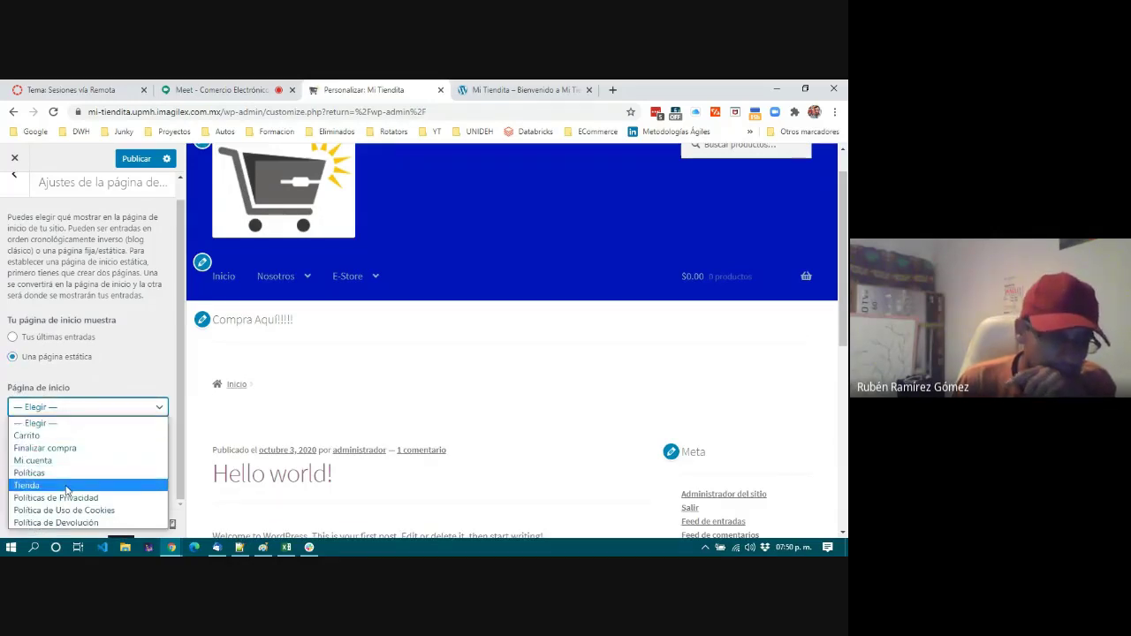
left_click(67, 486)
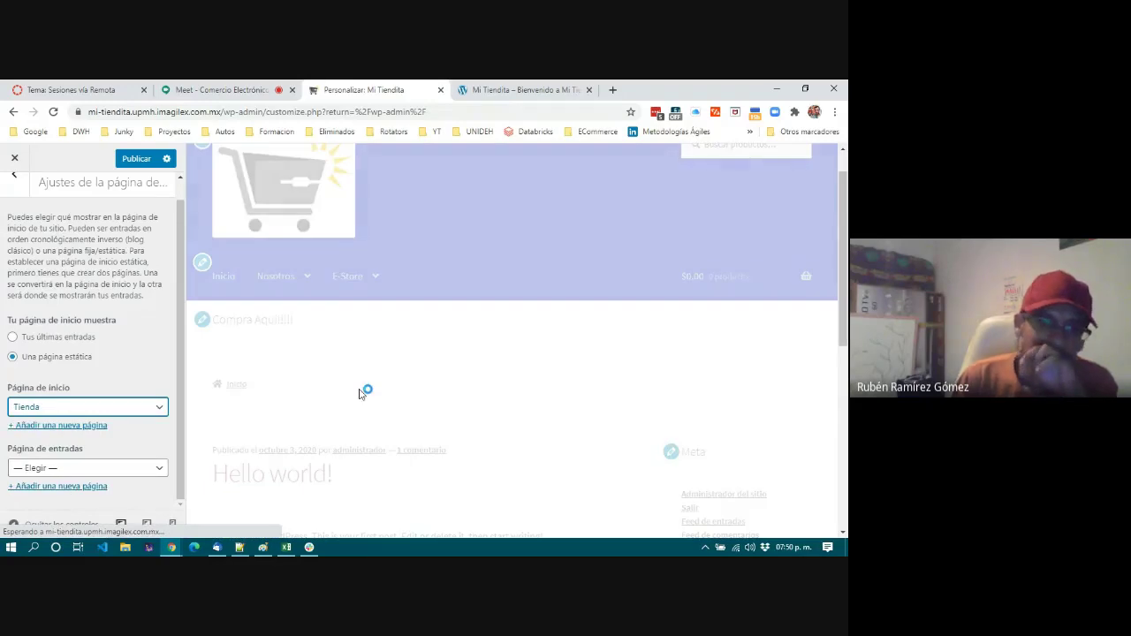
Check the live site's home page, then return to the customizer preview.
scroll(359, 389, "down", 2)
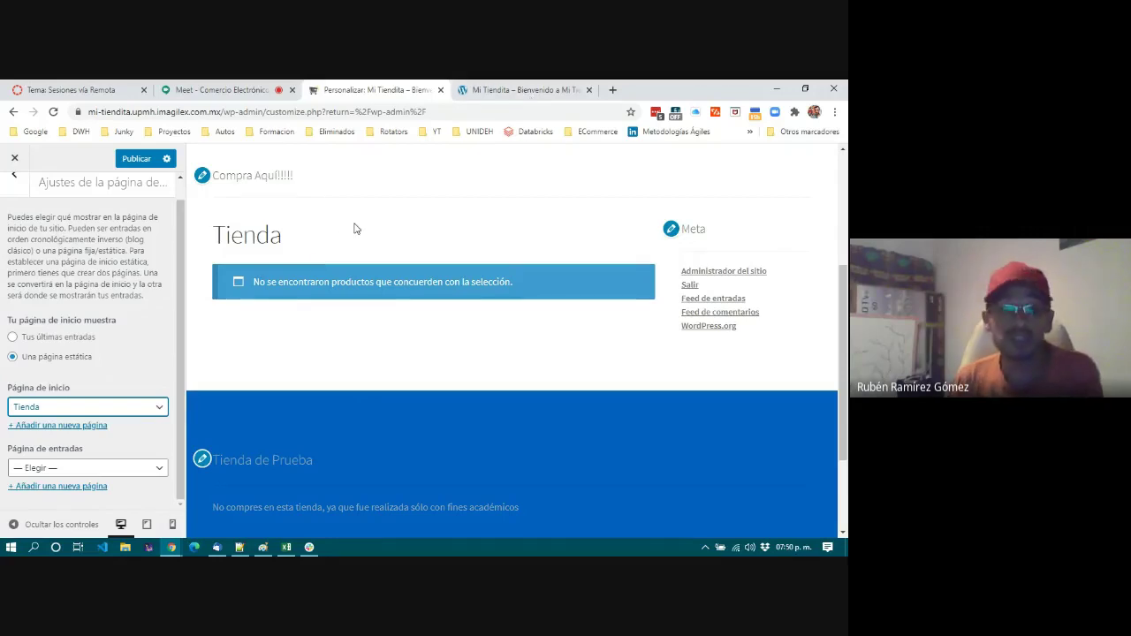
scroll(341, 241, "up", 1)
left_click(539, 91)
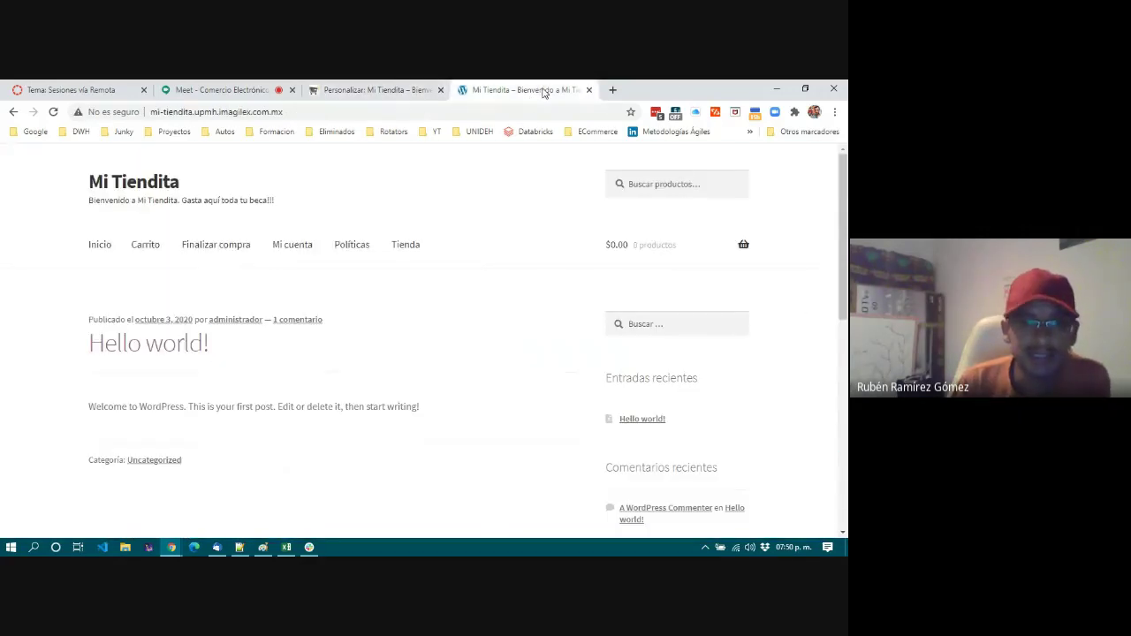
left_click(341, 92)
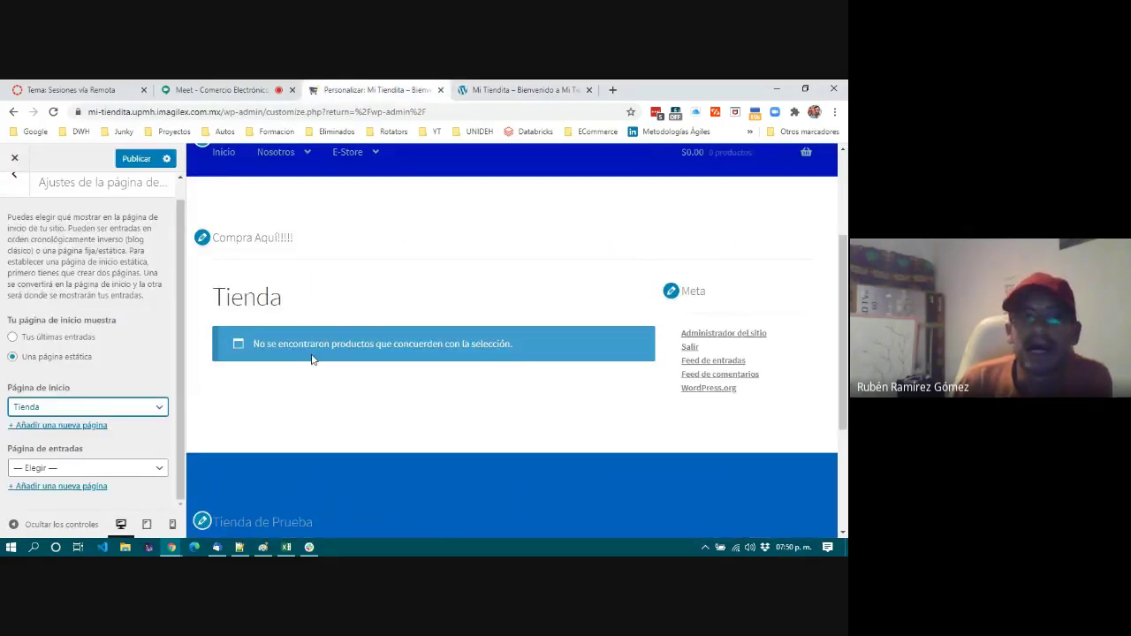
Go back to the main customizer sections and enter the WooCommerce section.
scroll(313, 355, "down", 3)
scroll(337, 263, "up", 3)
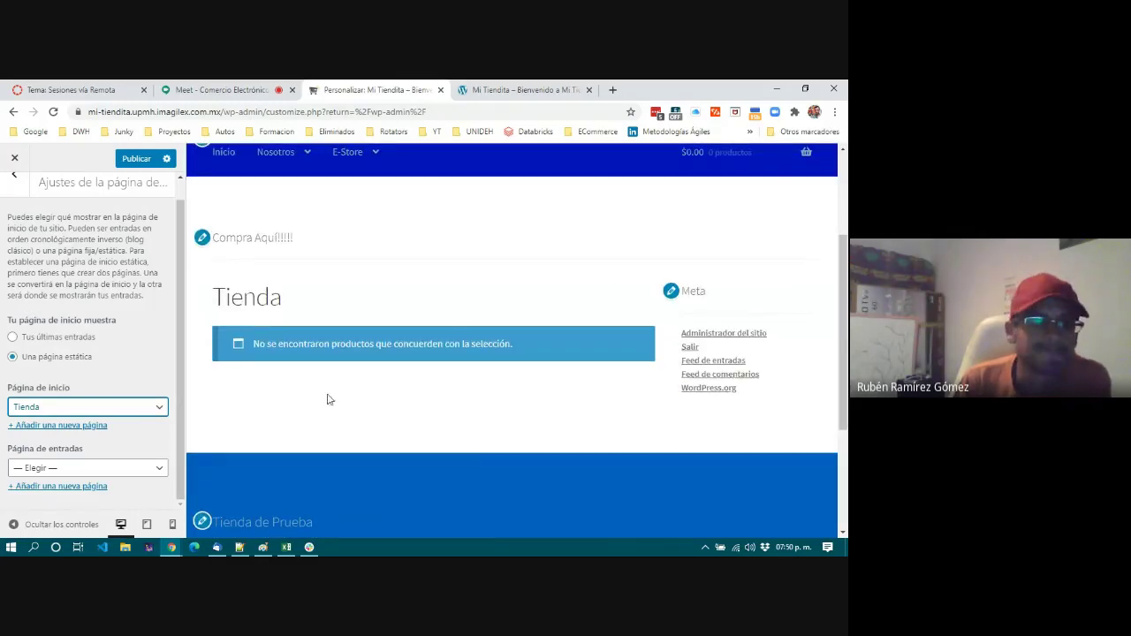
left_click(16, 179)
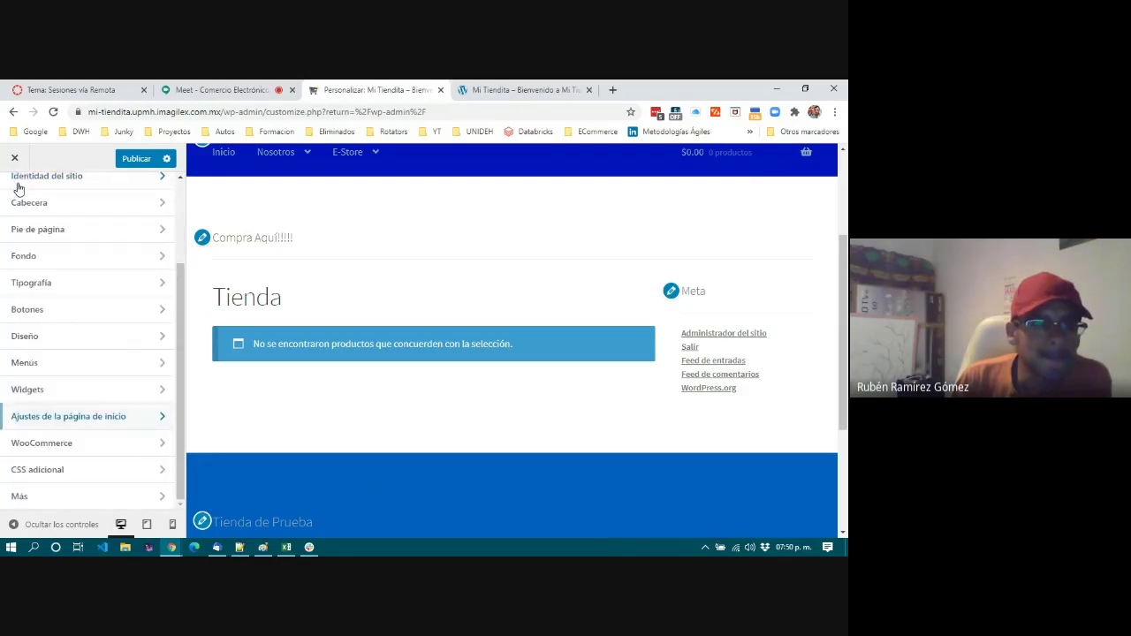
left_click(69, 444)
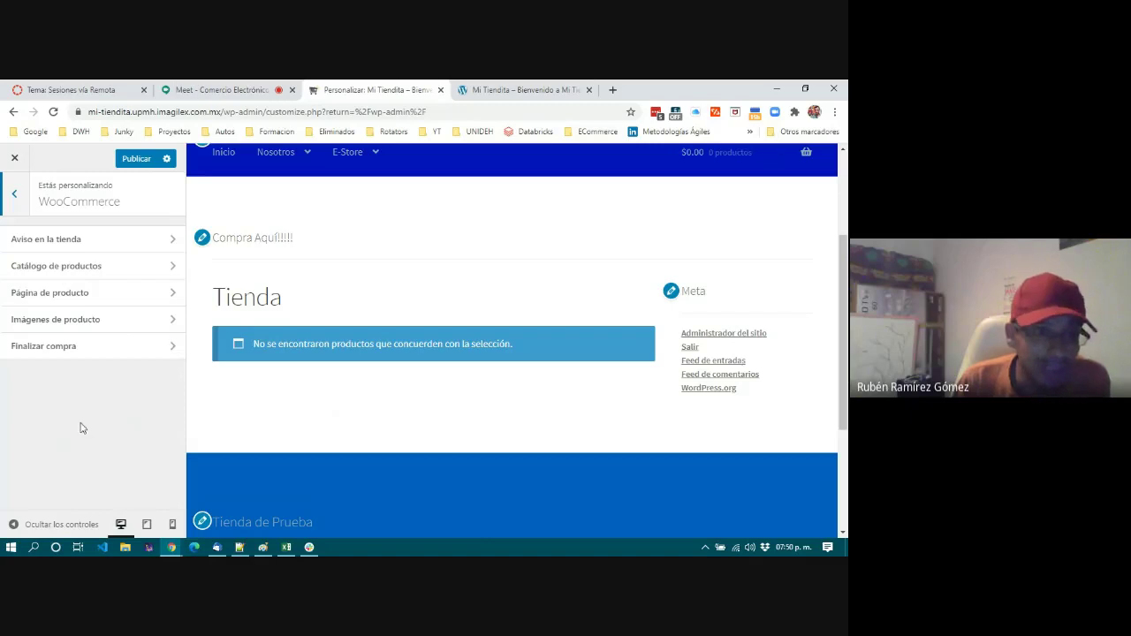
scroll(310, 275, "up", 2)
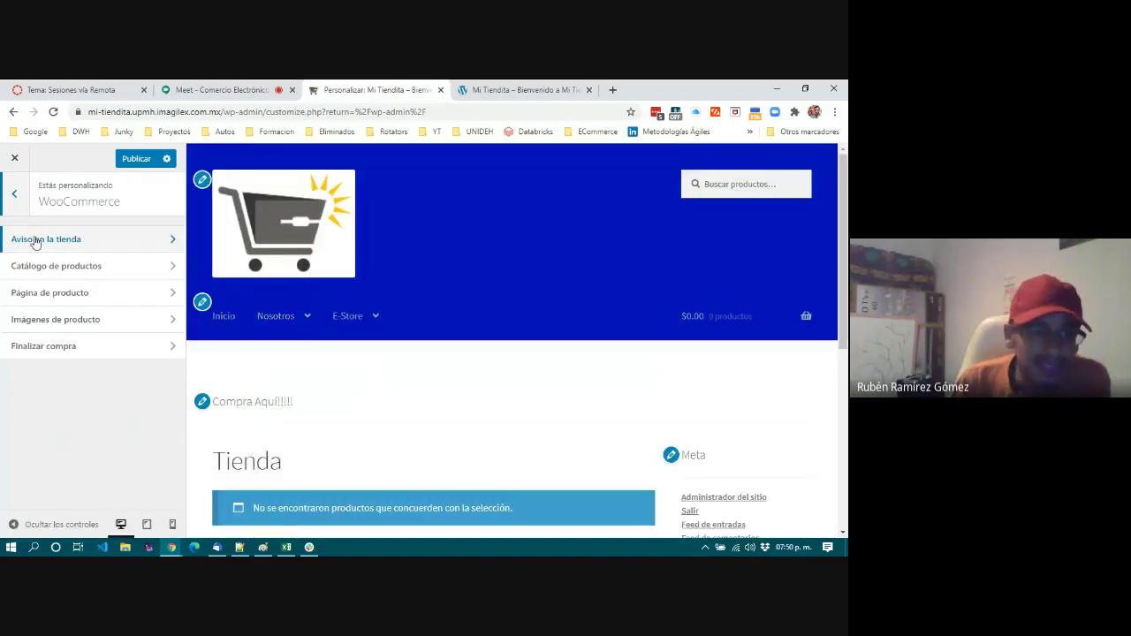
Enable 'Activar el aviso en la tienda' and check the demo-store banner at the preview's bottom.
left_click(41, 244)
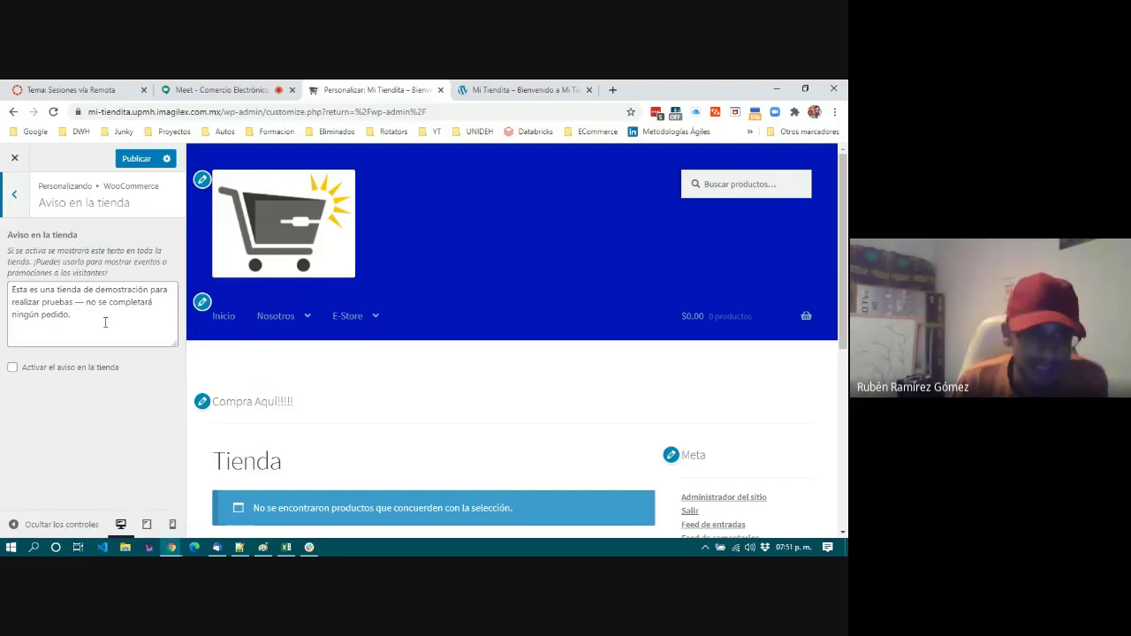
left_click_drag(11, 289, 87, 309)
left_click(94, 328)
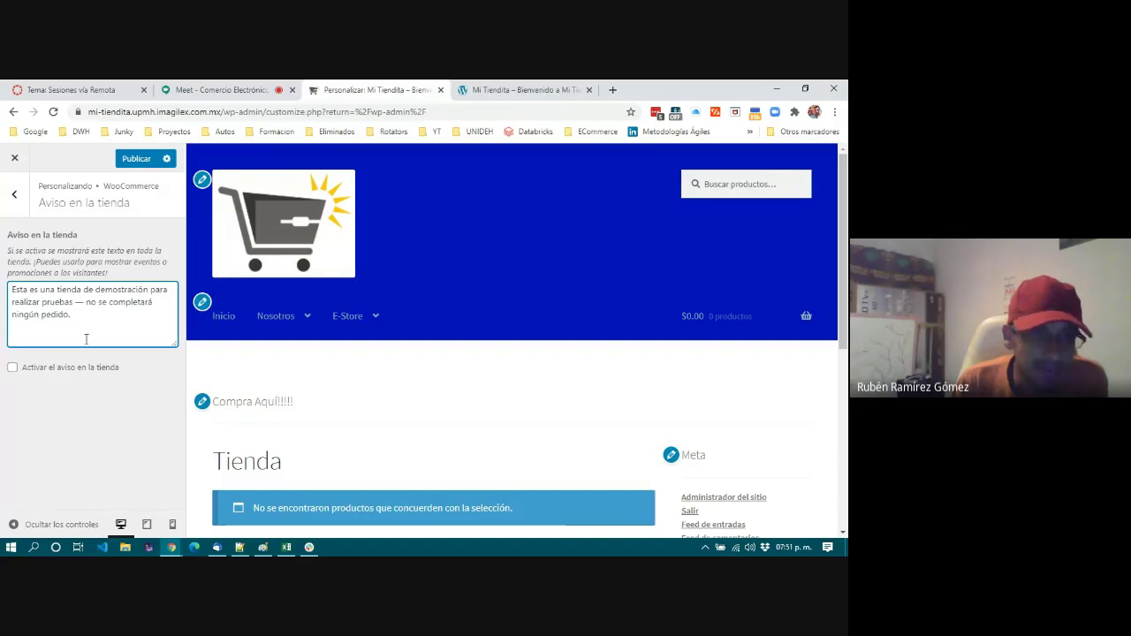
left_click(39, 368)
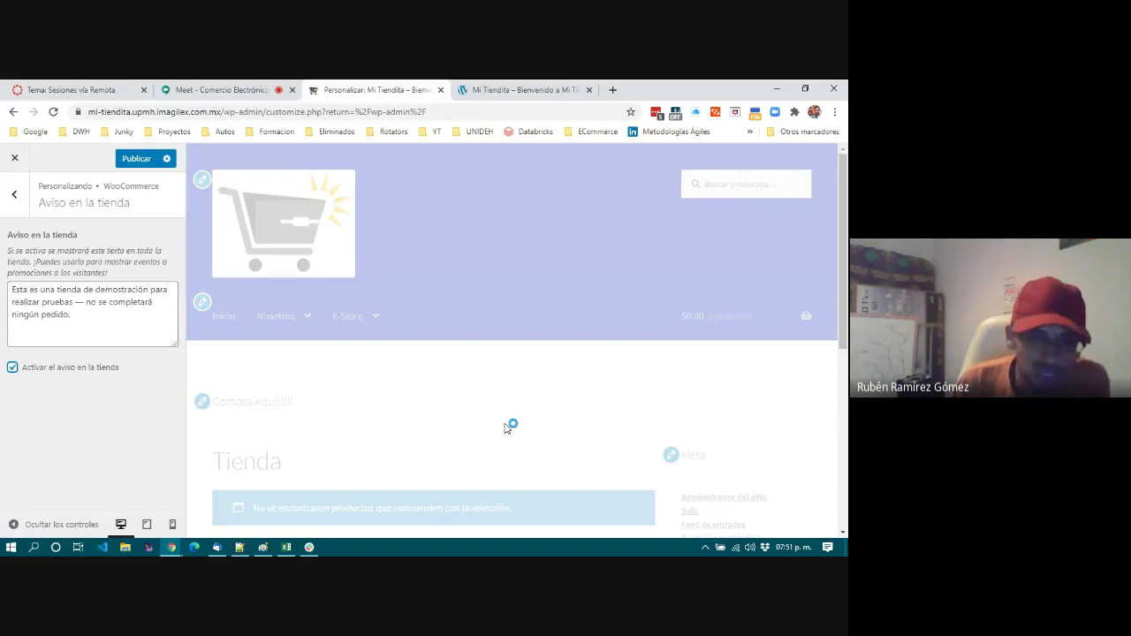
left_click(766, 520)
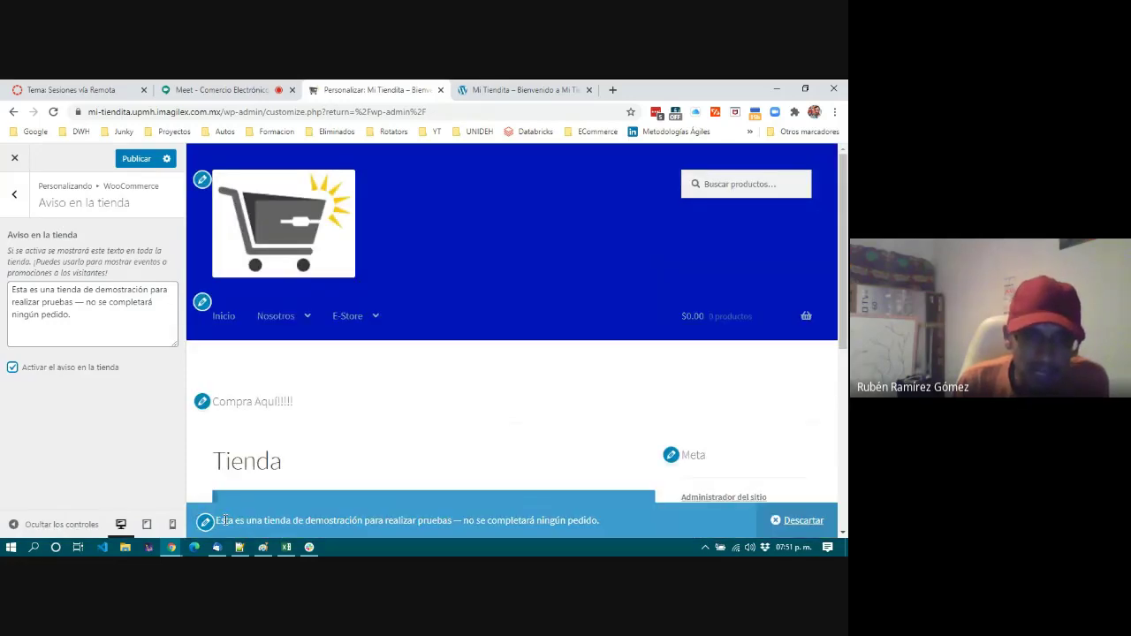
left_click_drag(218, 520, 584, 523)
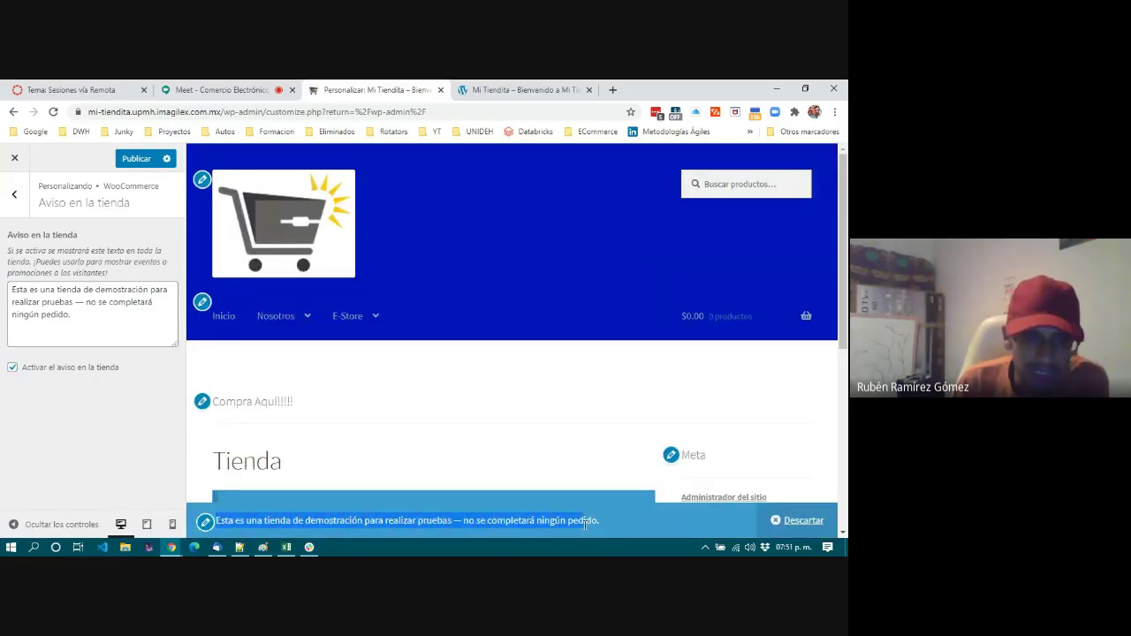
left_click(609, 522)
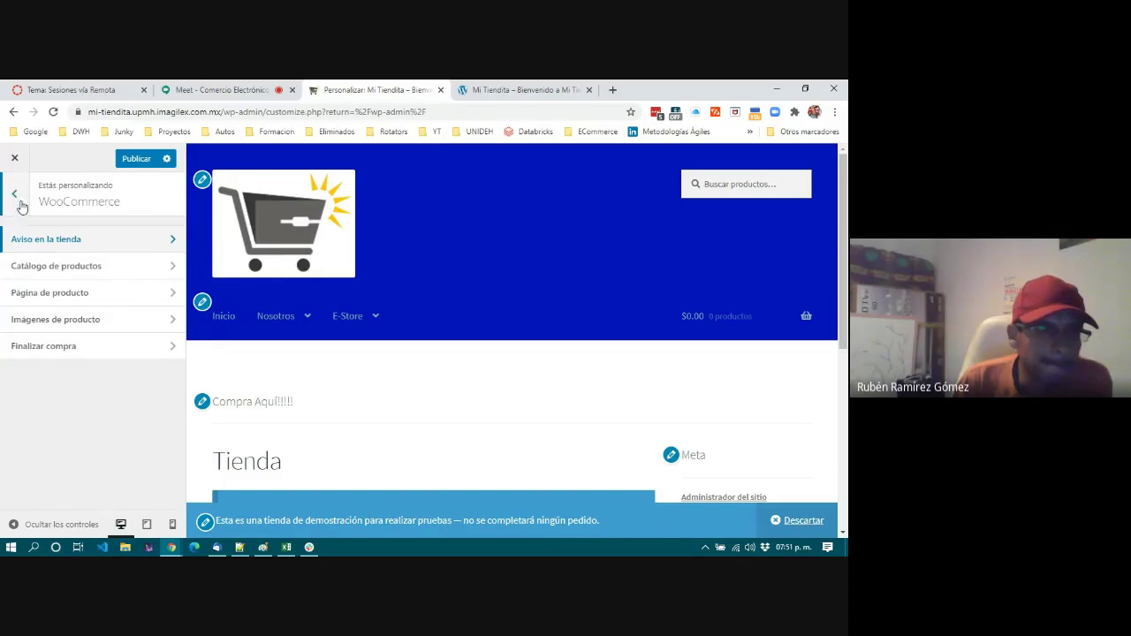
Look over the Catálogo de productos settings and return to the WooCommerce sections.
left_click(50, 269)
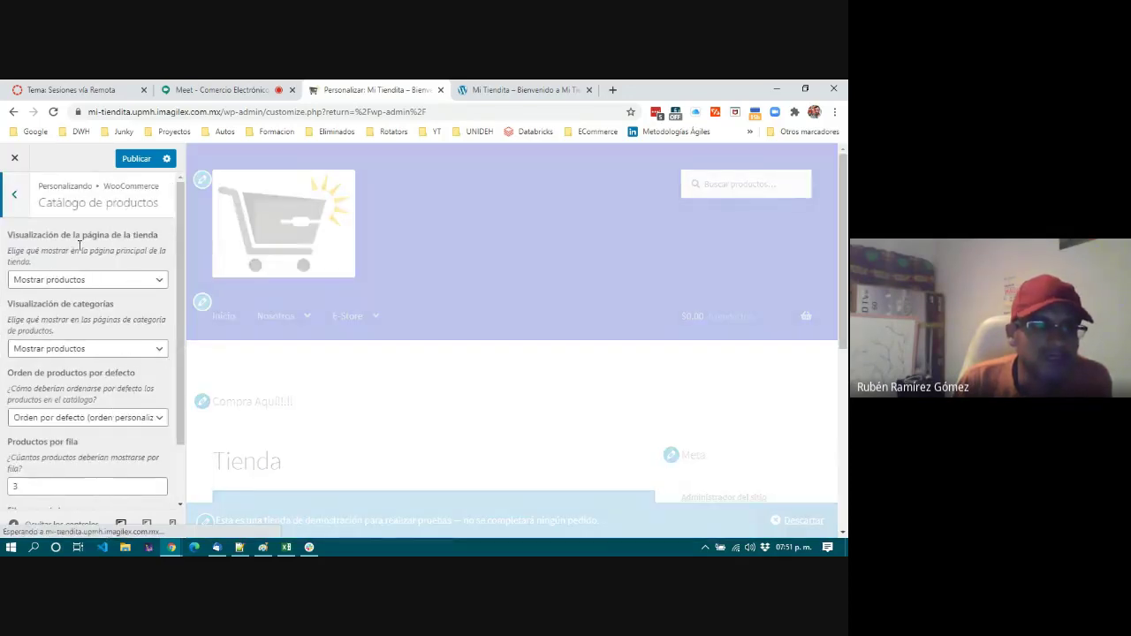
scroll(85, 391, "down", 2)
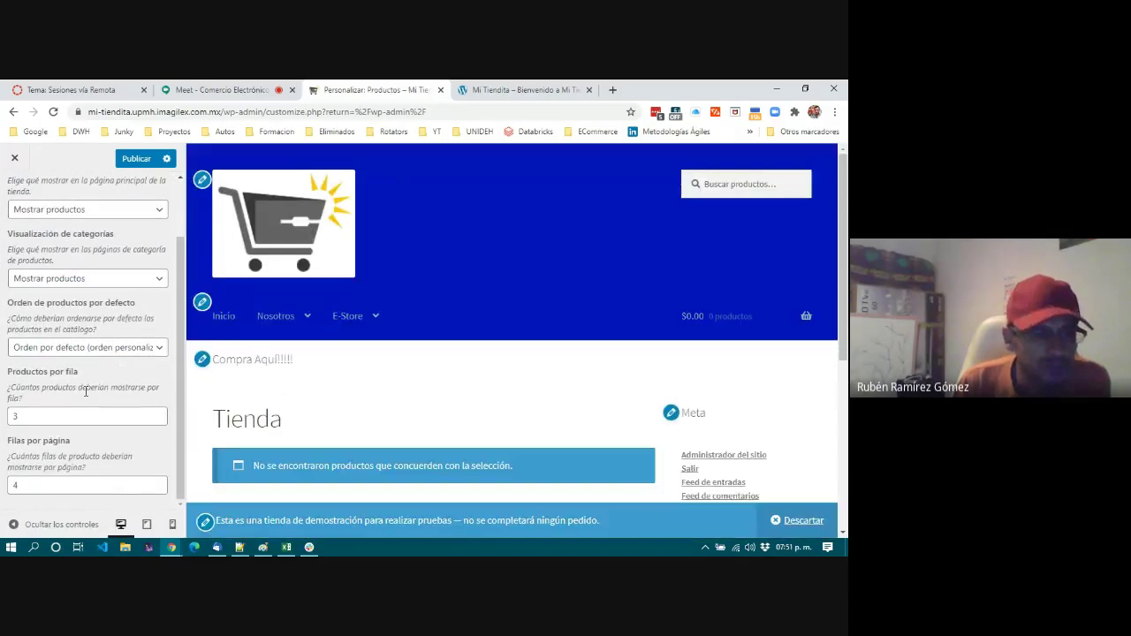
scroll(85, 391, "up", 2)
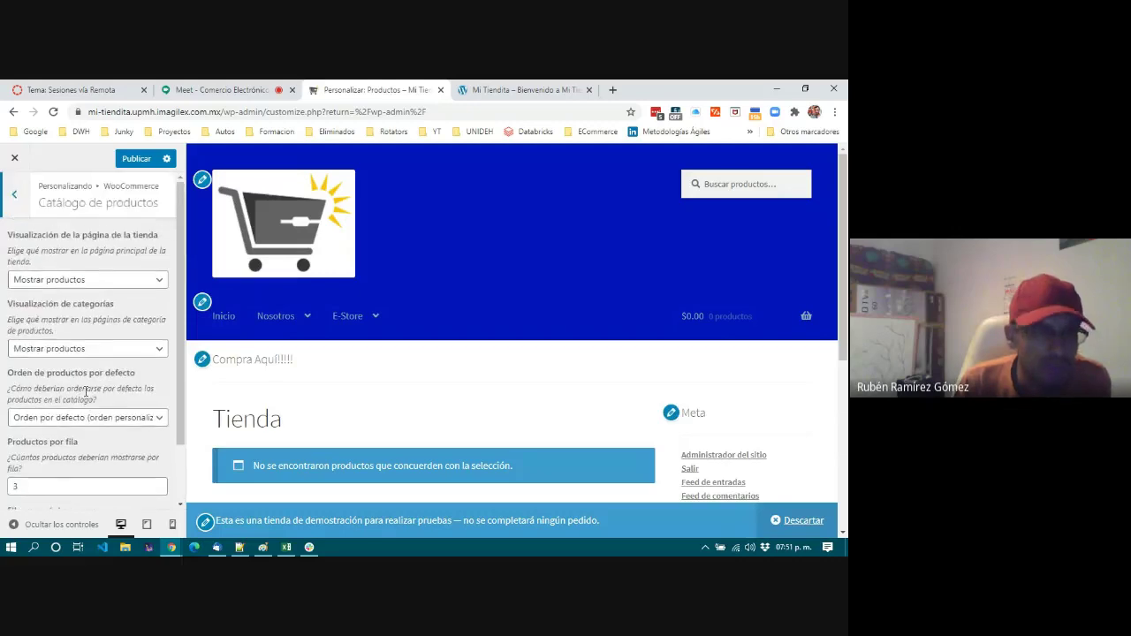
left_click(14, 193)
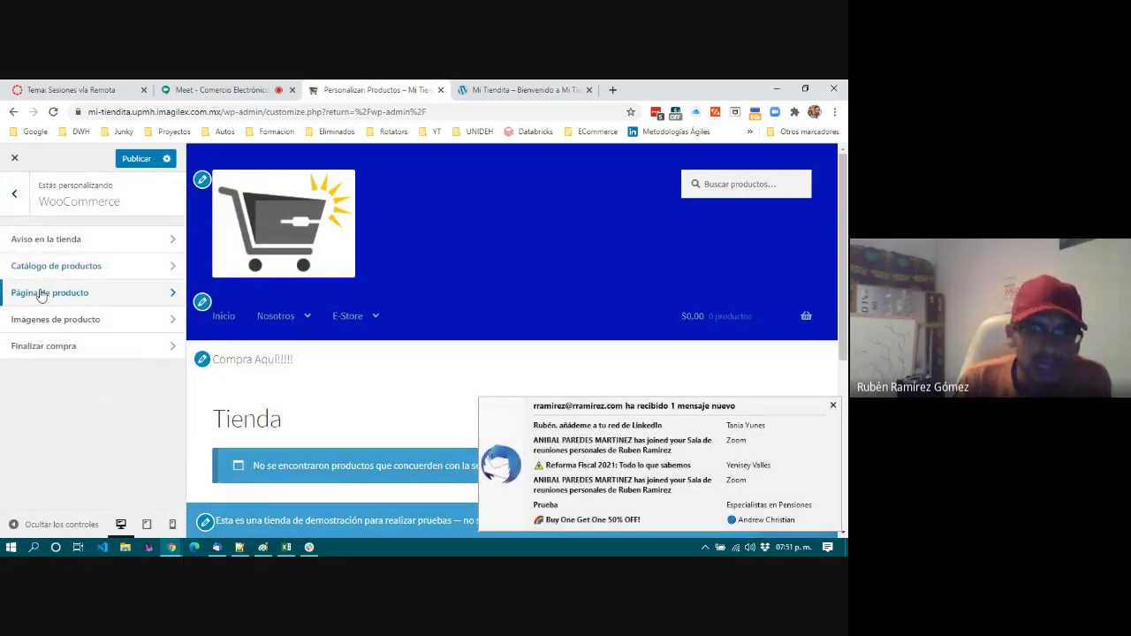
Check the Página de producto and Imágenes de producto settings, then start a blank browser tab.
left_click(40, 294)
left_click(832, 406)
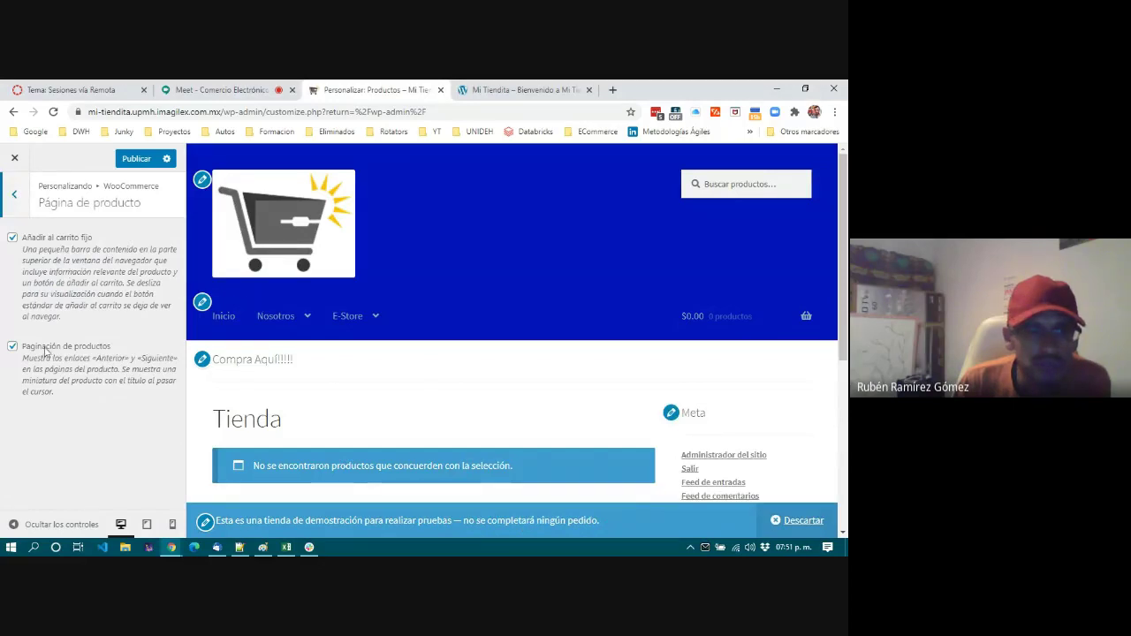
left_click(14, 193)
left_click(159, 321)
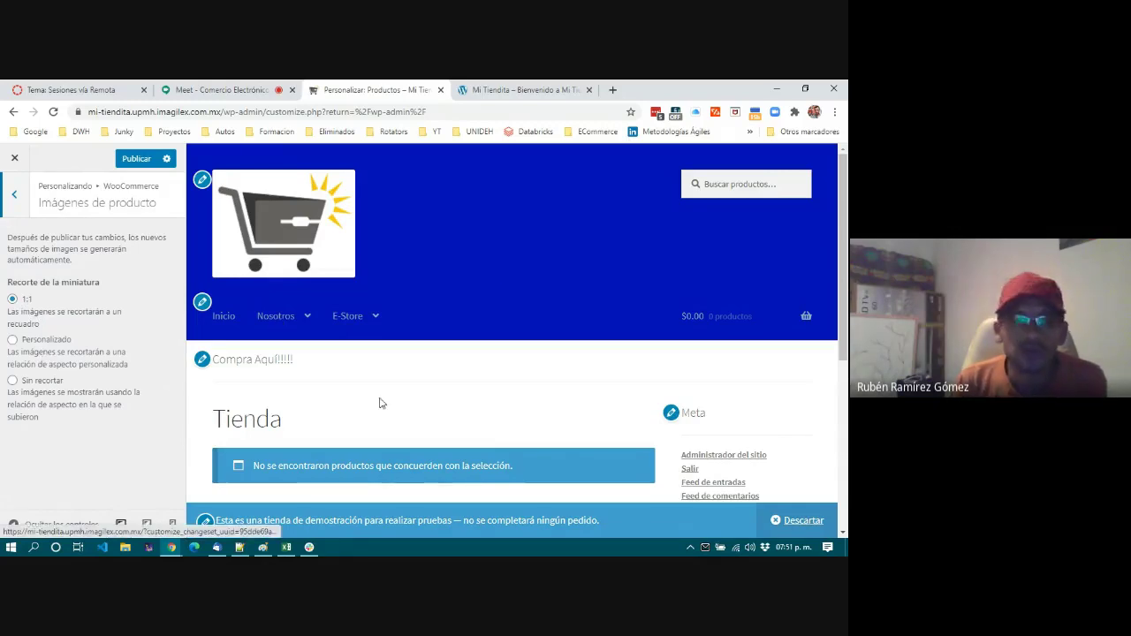
left_click(608, 86)
Load the liverpool.com.mx home page and scroll through its discount banners and back up.
left_click(430, 110)
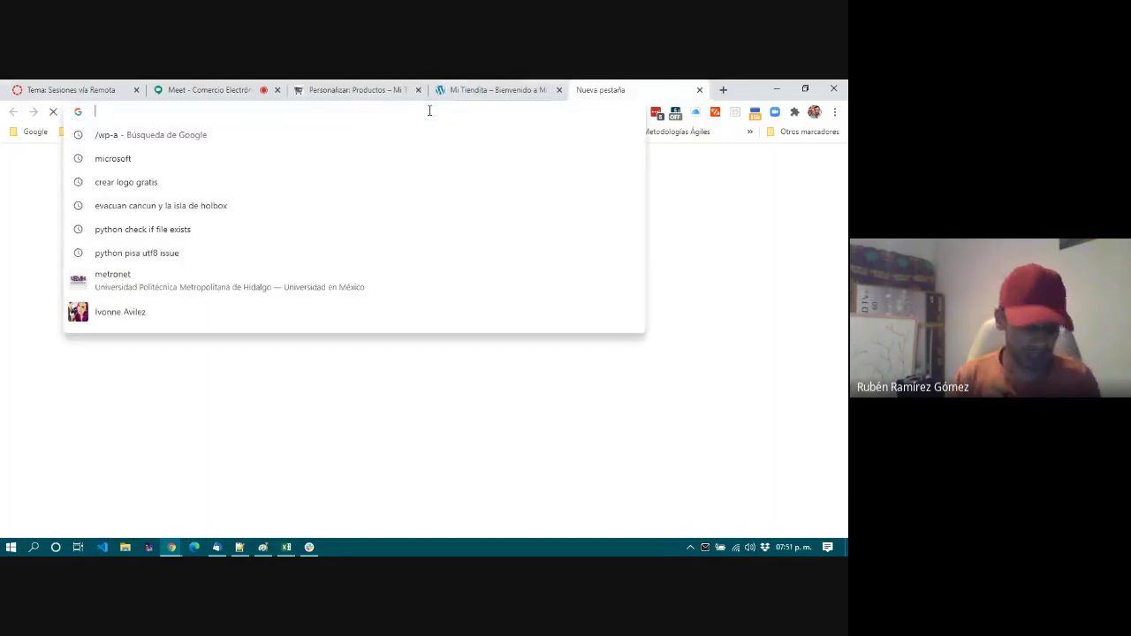
type("liverpool.com.mx")
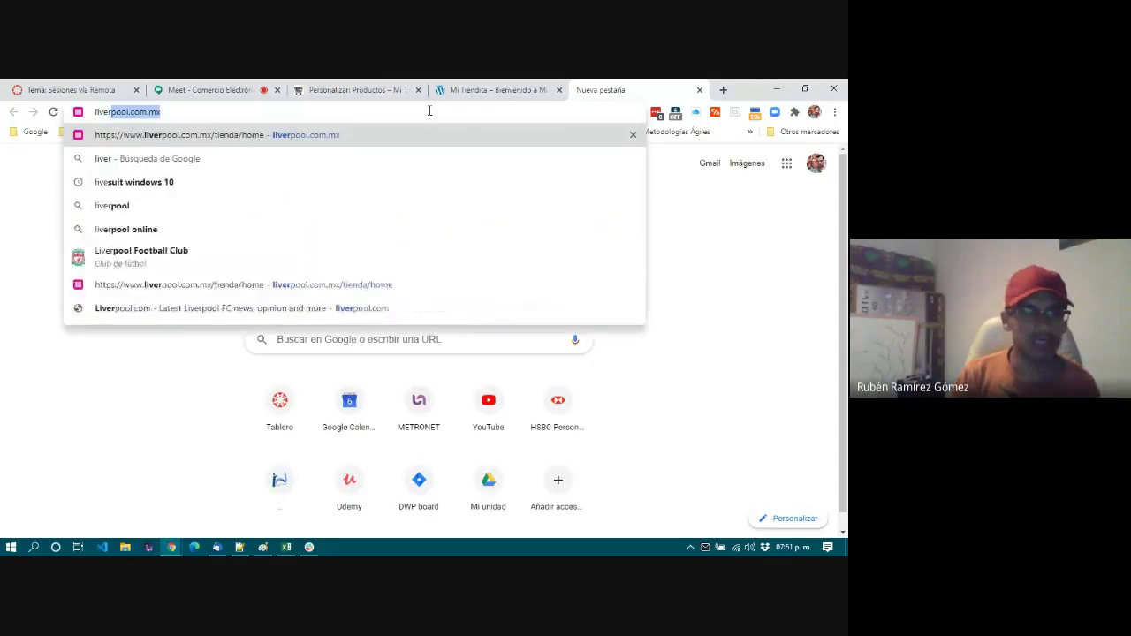
key("Return")
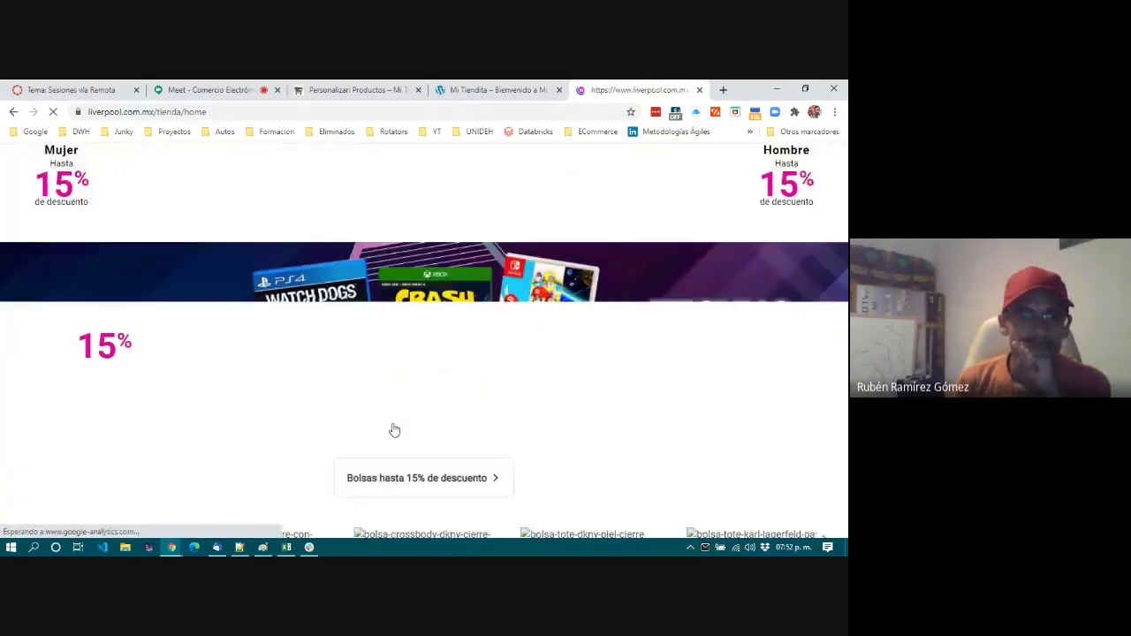
scroll(394, 431, "down", 15)
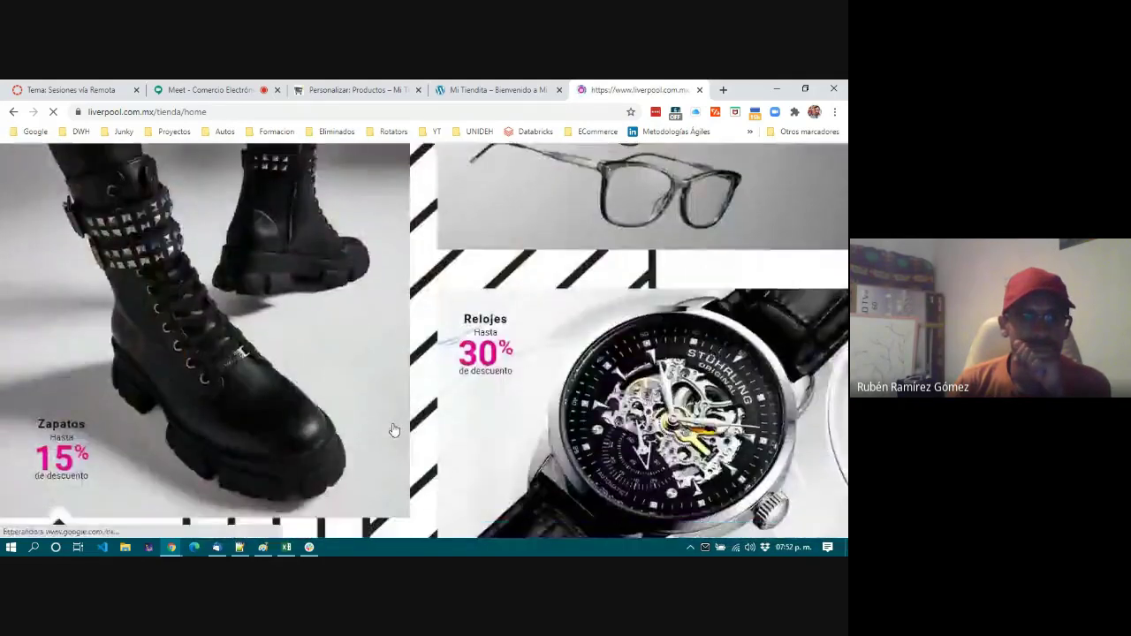
scroll(394, 431, "down", 15)
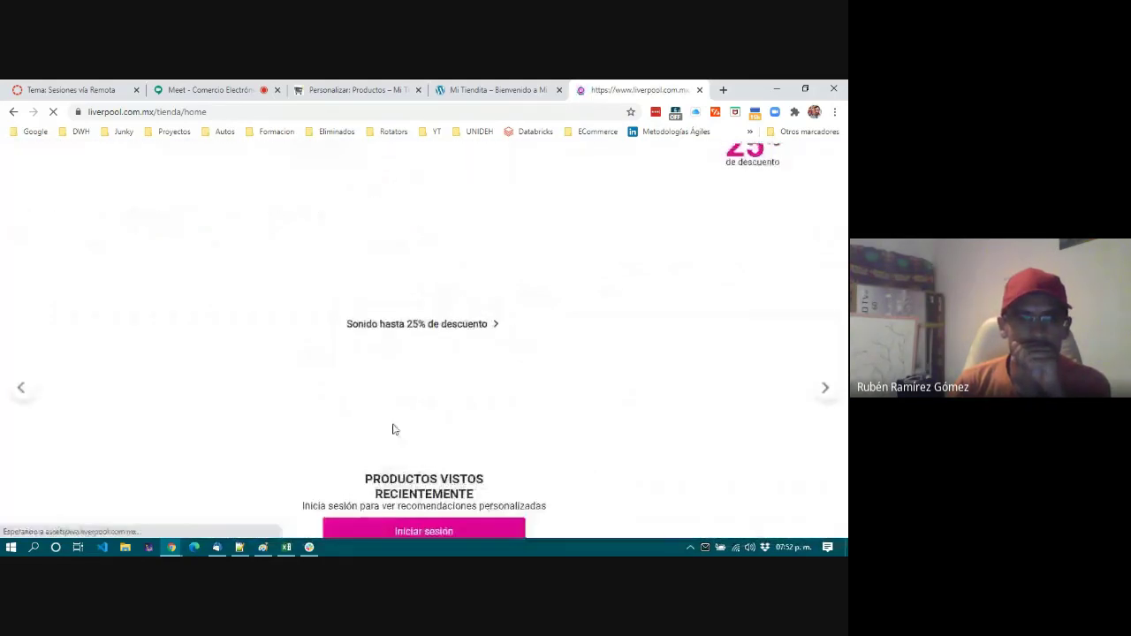
scroll(394, 430, "down", 5)
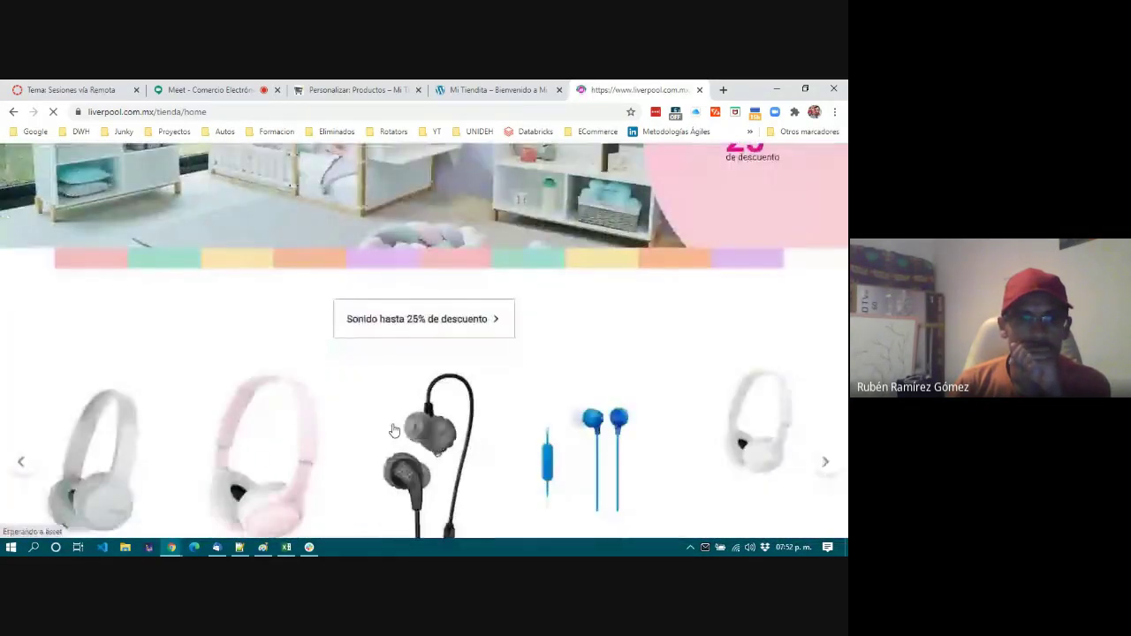
scroll(394, 431, "down", 2)
scroll(394, 431, "down", 10)
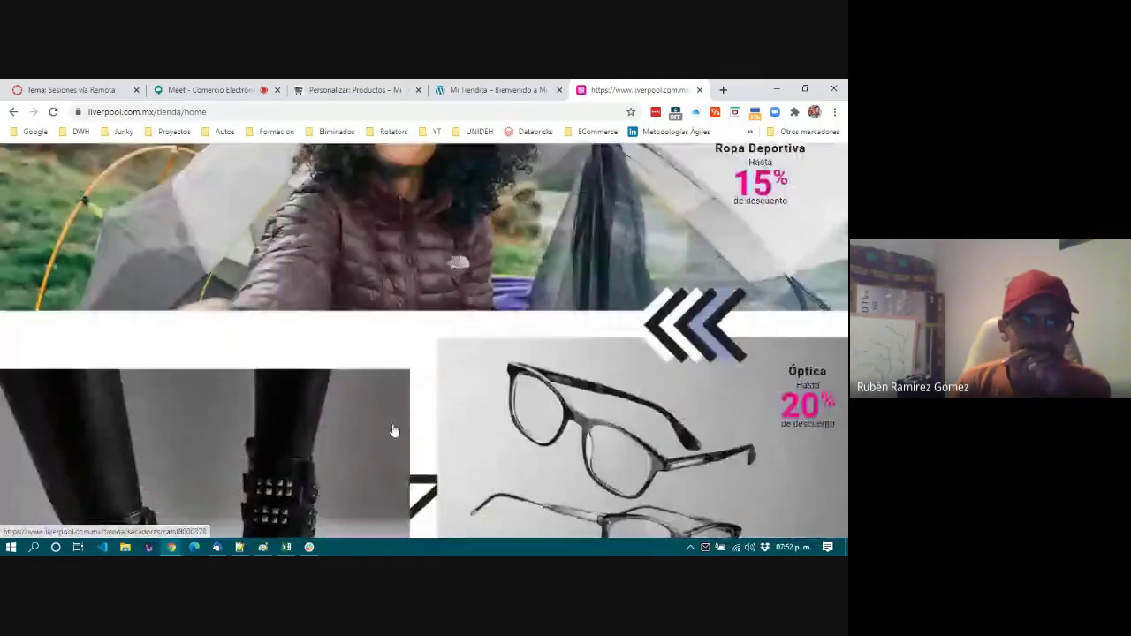
scroll(394, 431, "up", 15)
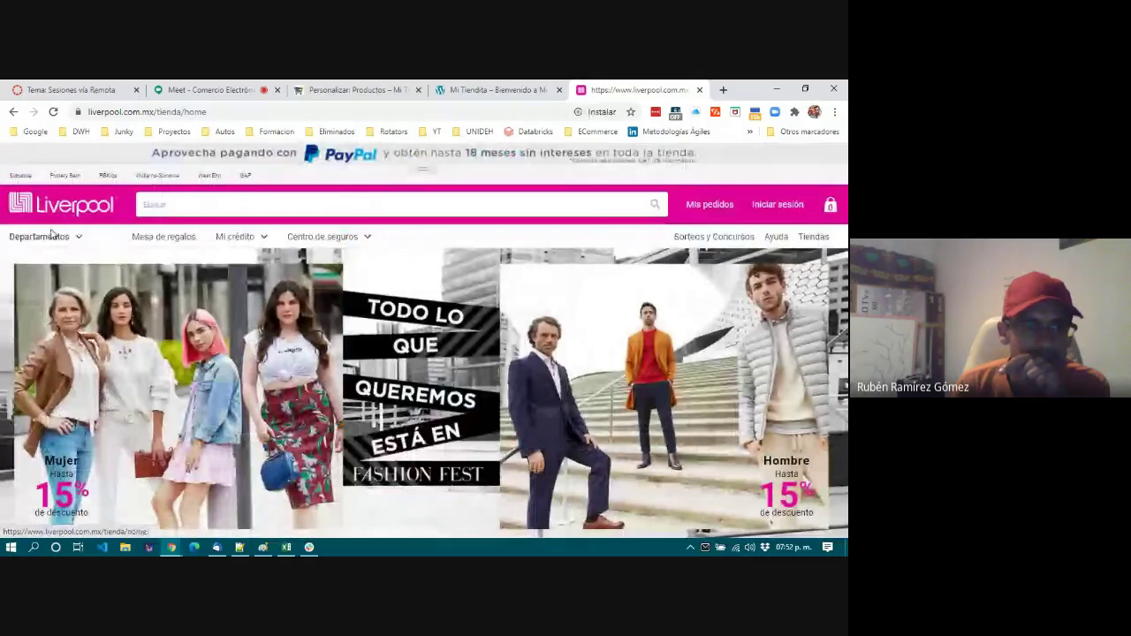
left_click(42, 236)
Go to Bebés 0 - 24 Meses > Habitación > Cunas y Bambinetos, listing 109 products.
mouse_move(44, 261)
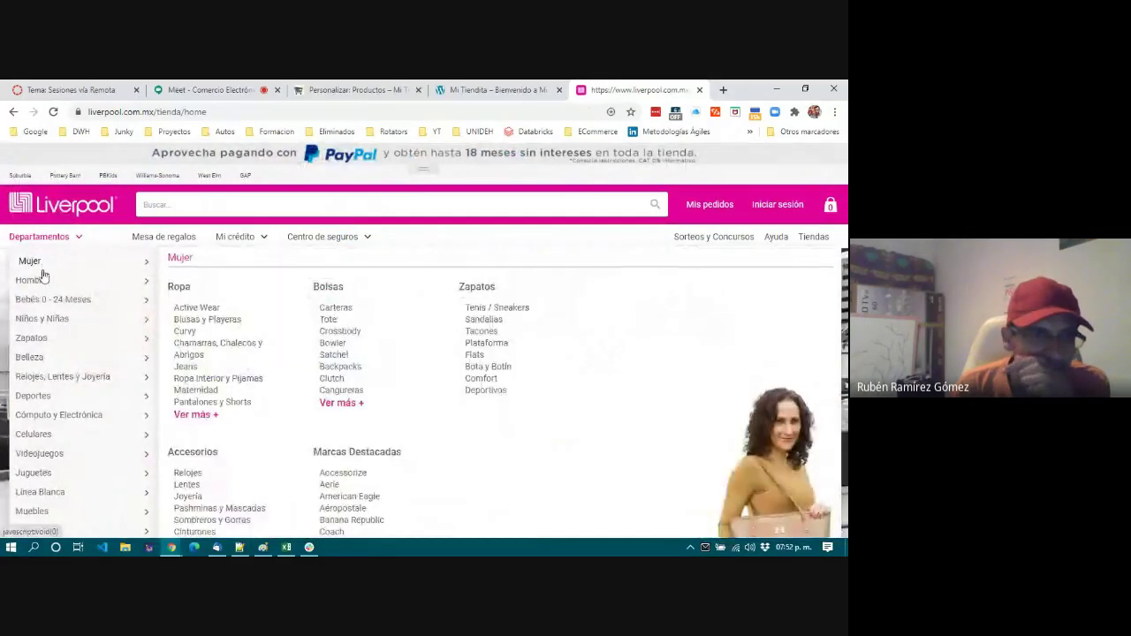
mouse_move(55, 299)
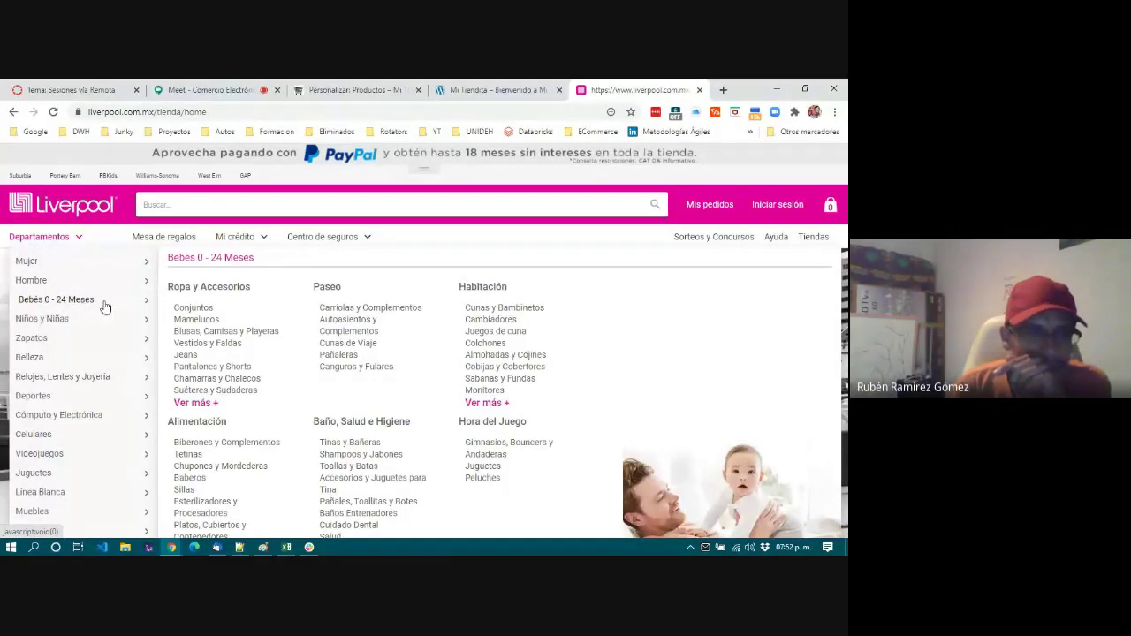
left_click(538, 309)
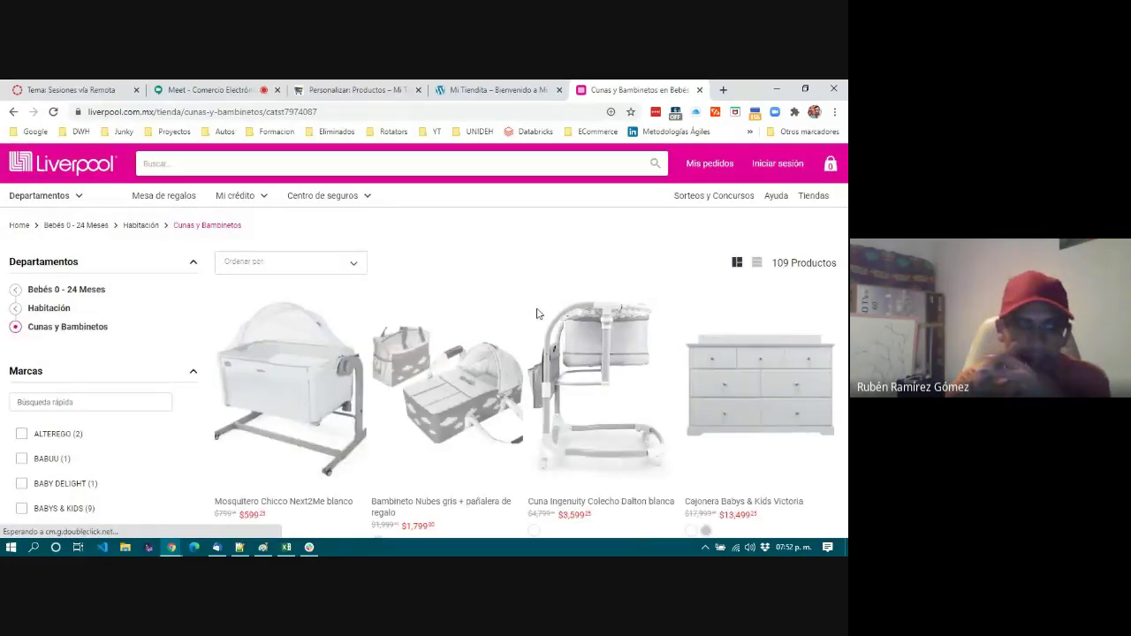
Scroll through the Cunas y Bambinetos listing and look over its filters and product tiles.
scroll(539, 316, "down", 3)
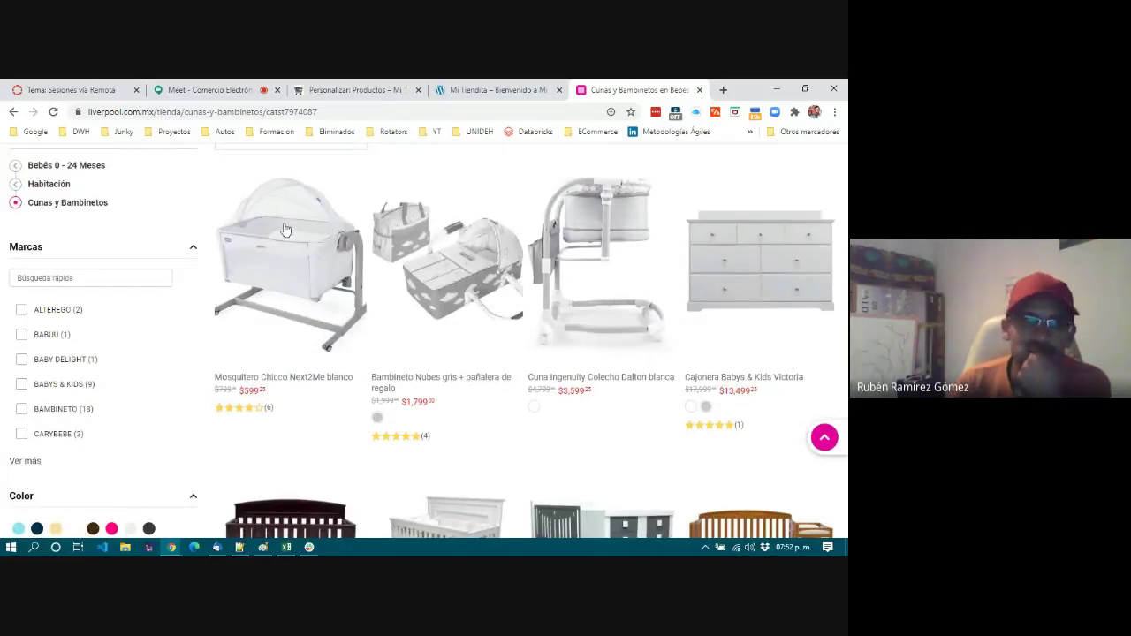
scroll(285, 340, "down", 6)
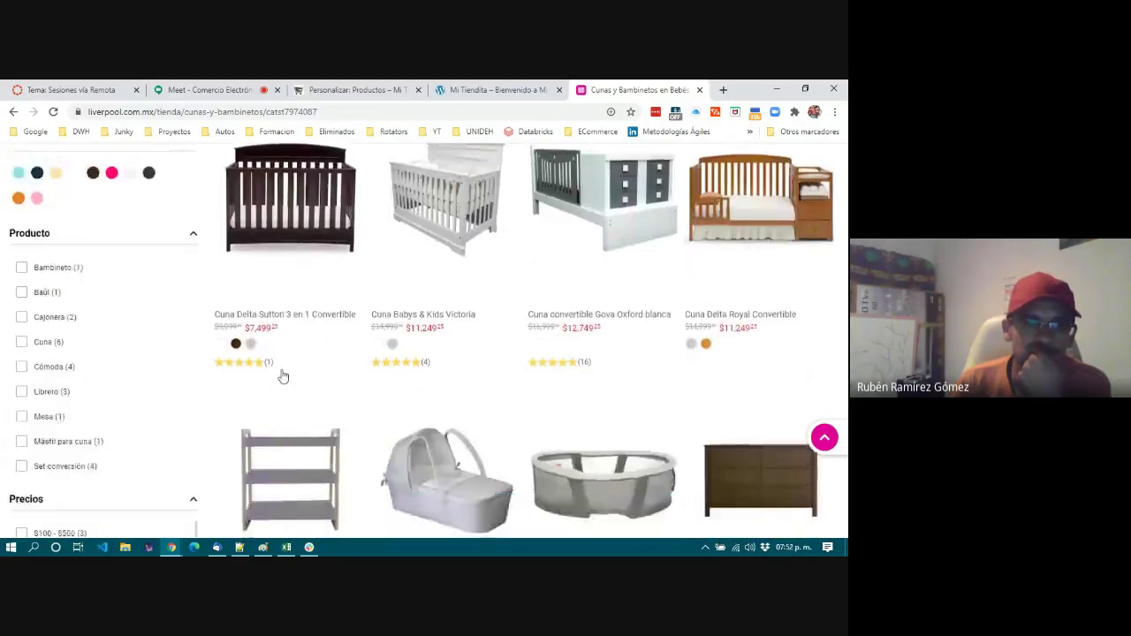
scroll(287, 372, "down", 5)
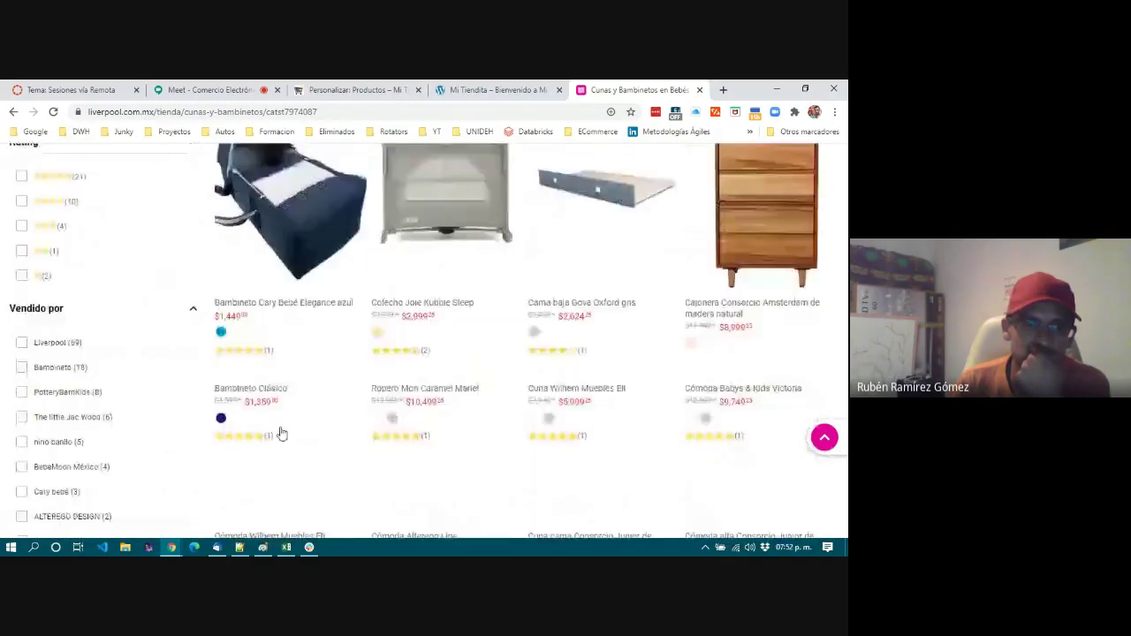
scroll(283, 415, "down", 4)
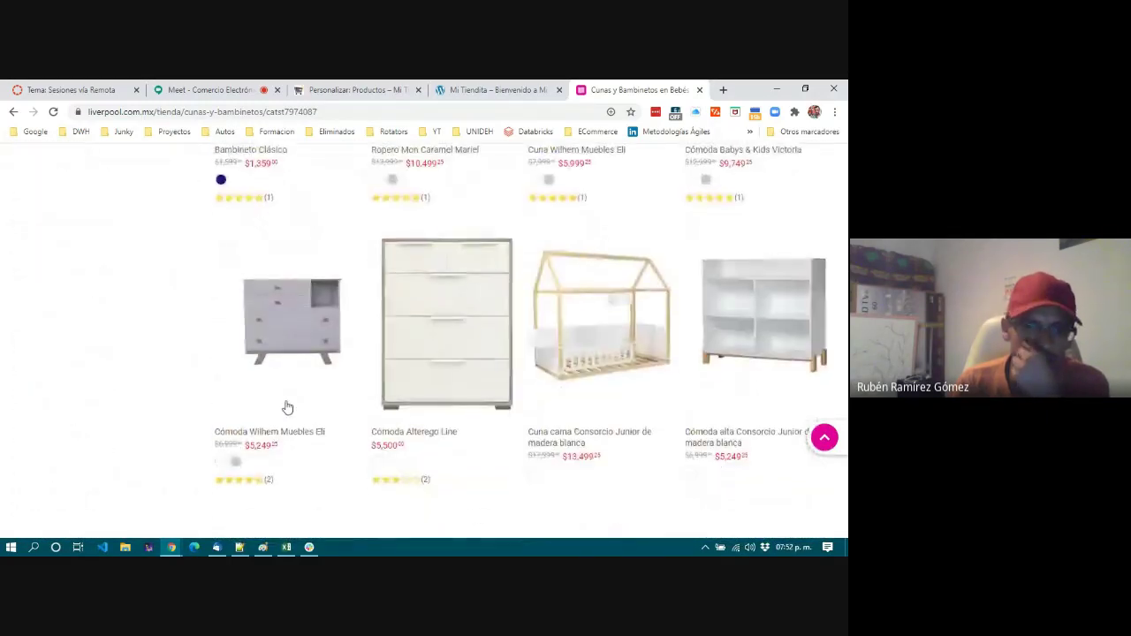
scroll(287, 408, "down", 5)
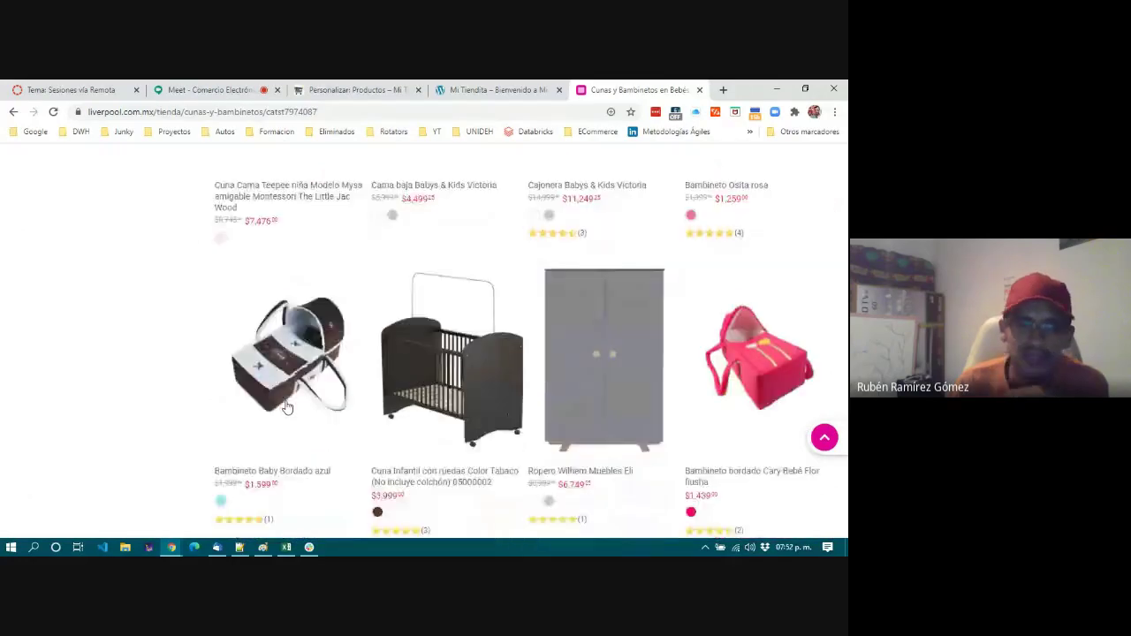
scroll(287, 408, "down", 3)
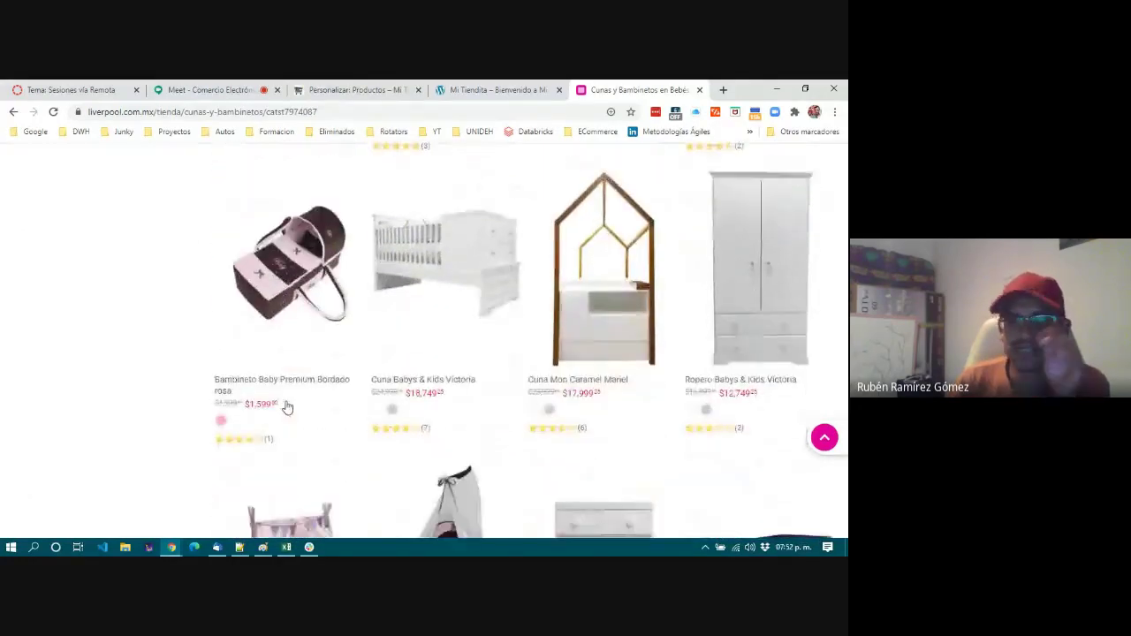
scroll(287, 407, "down", 3)
scroll(288, 408, "up", 4)
scroll(287, 408, "up", 10)
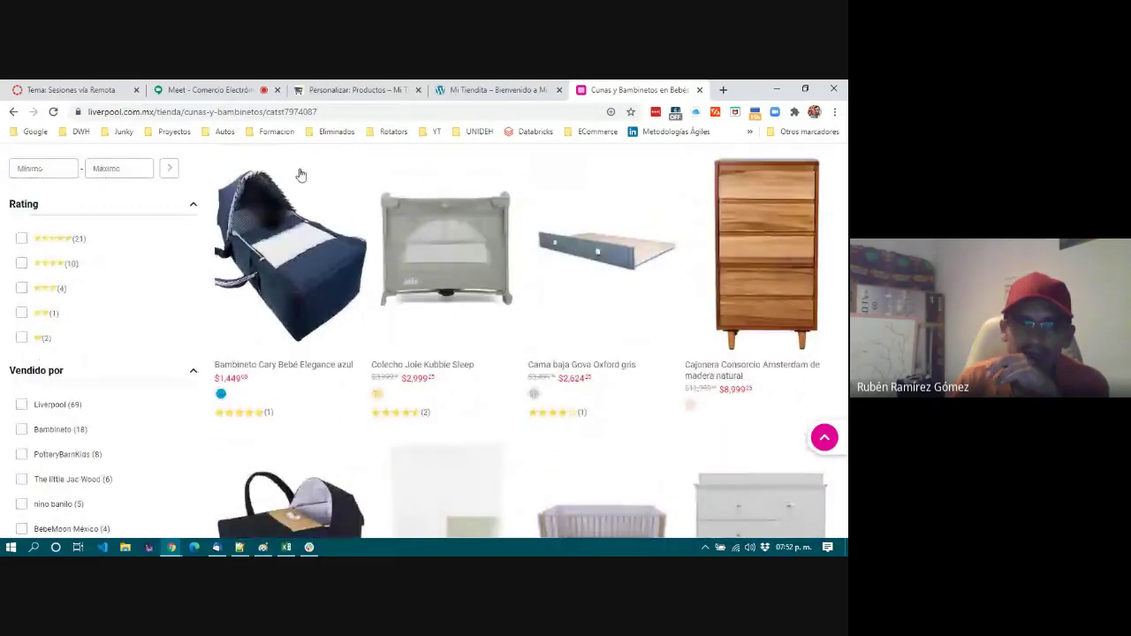
scroll(442, 330, "down", 10)
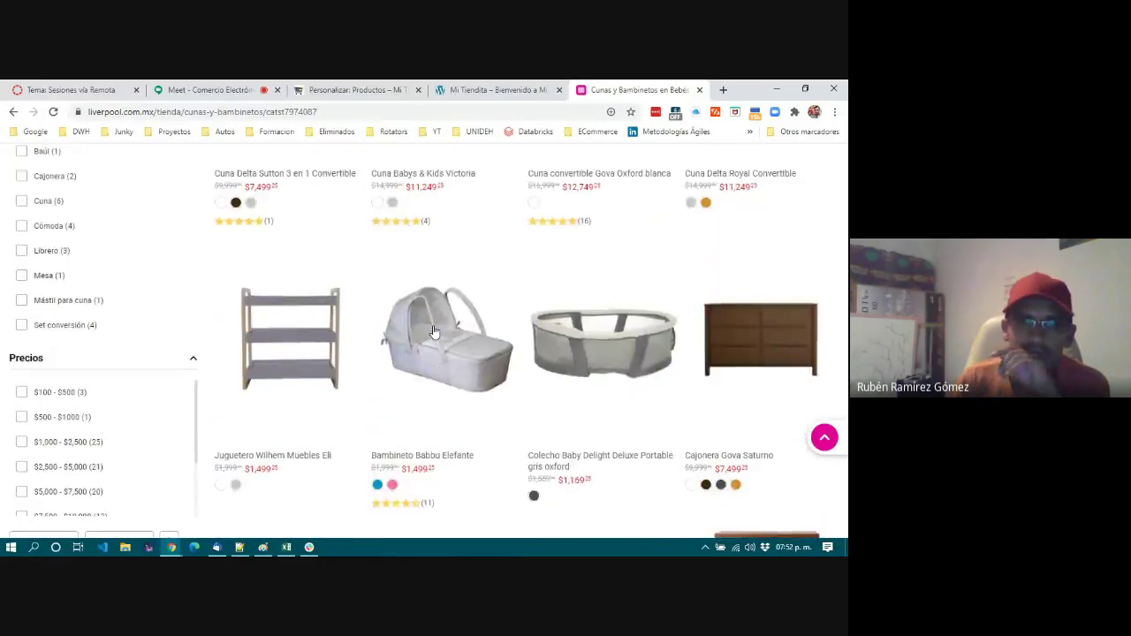
scroll(433, 331, "up", 5)
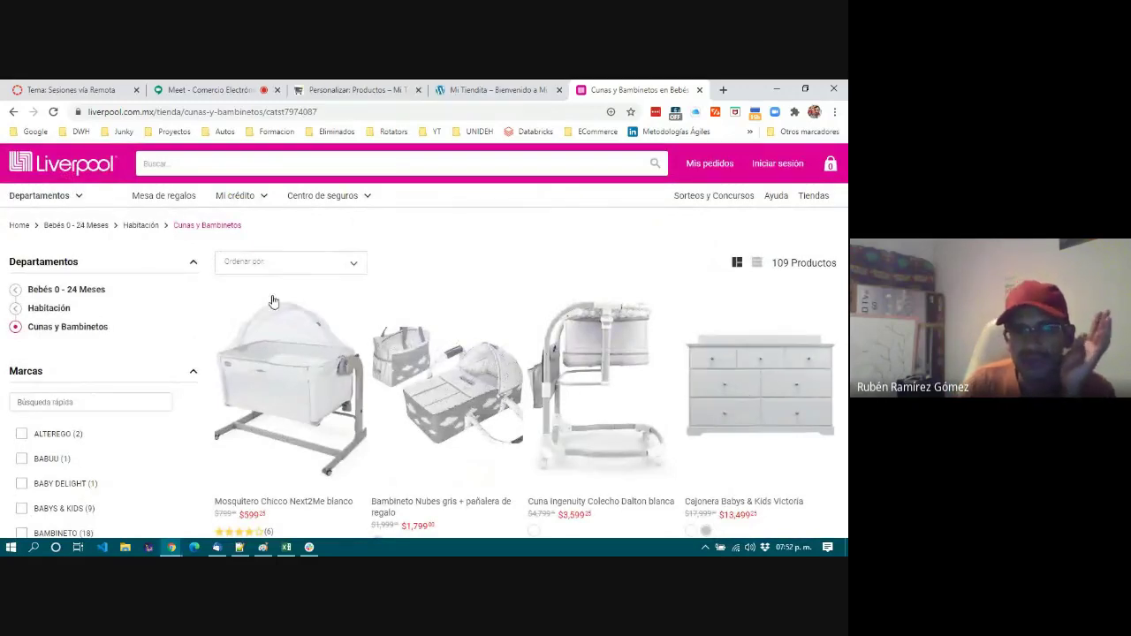
left_click_drag(204, 300, 818, 373)
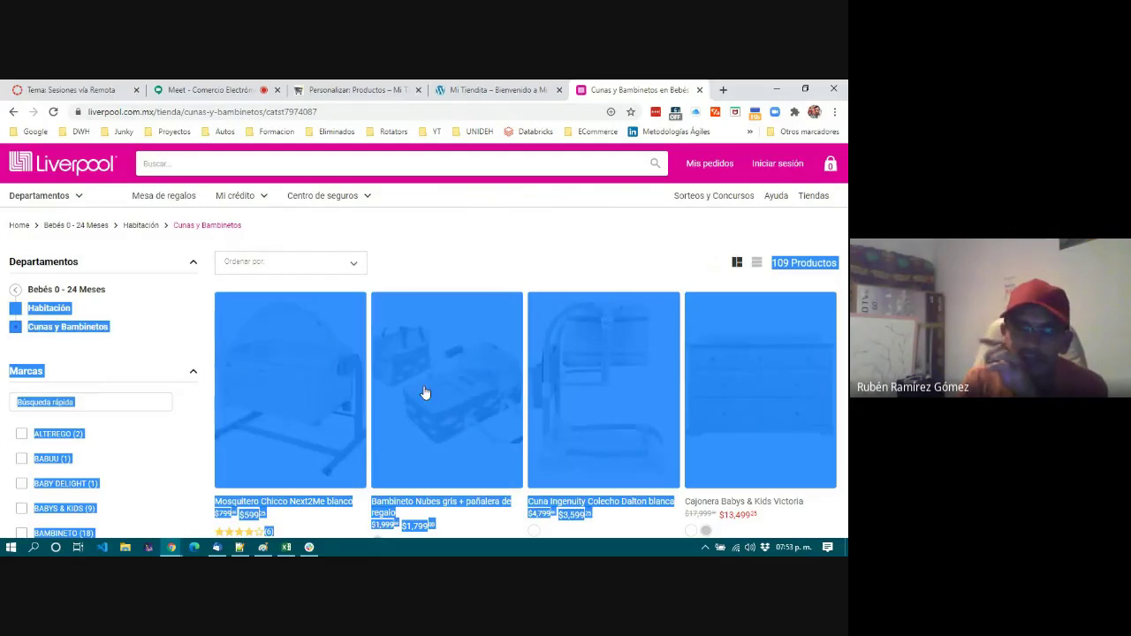
left_click(413, 275)
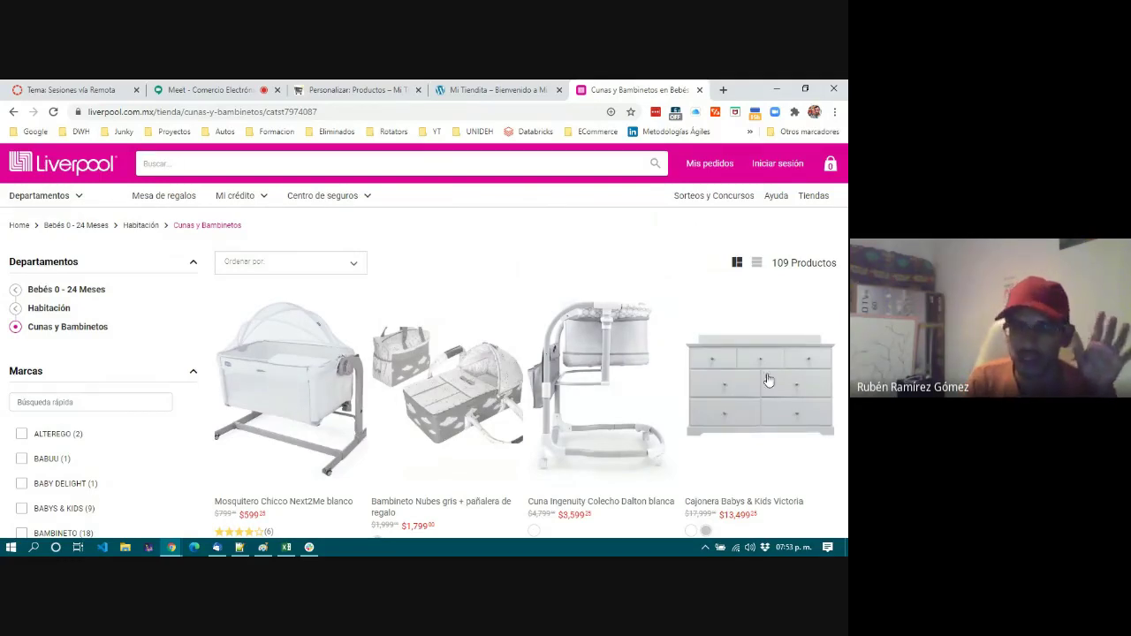
Open the Cuna convertible Gova Oxford blanca product page, then switch back to the WordPress customizer.
scroll(411, 391, "down", 5)
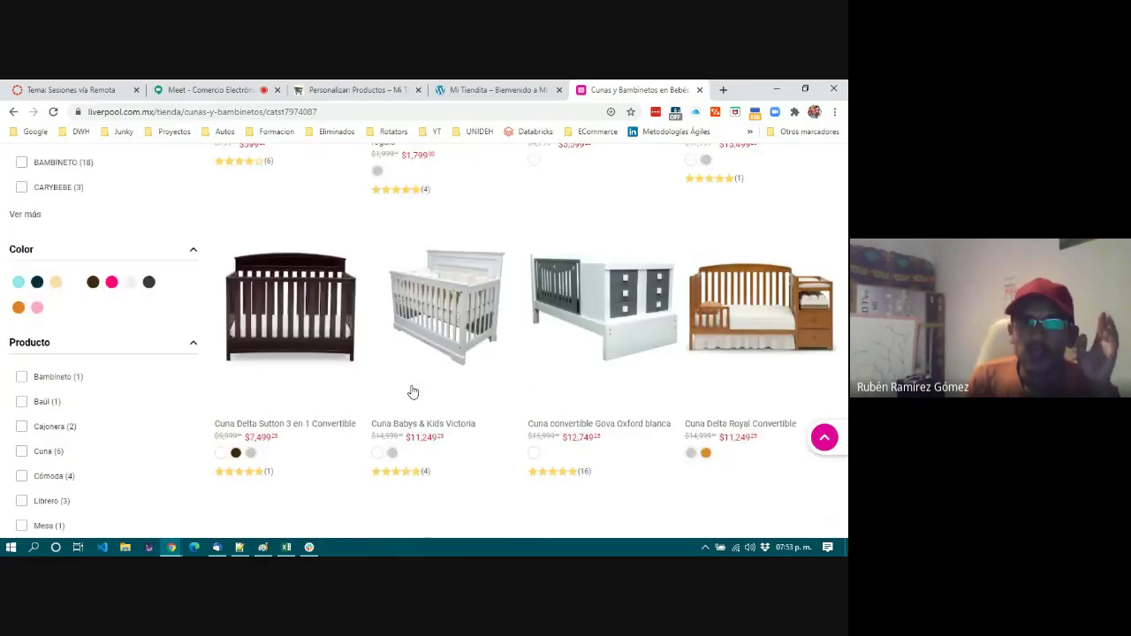
scroll(412, 391, "up", 2)
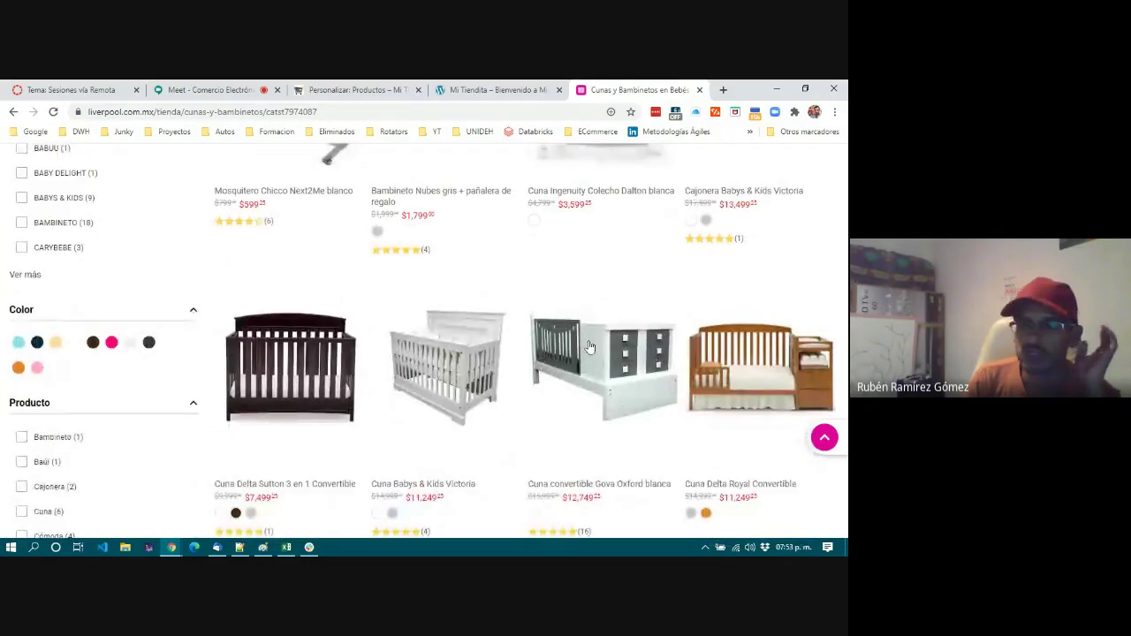
scroll(756, 393, "down", 3)
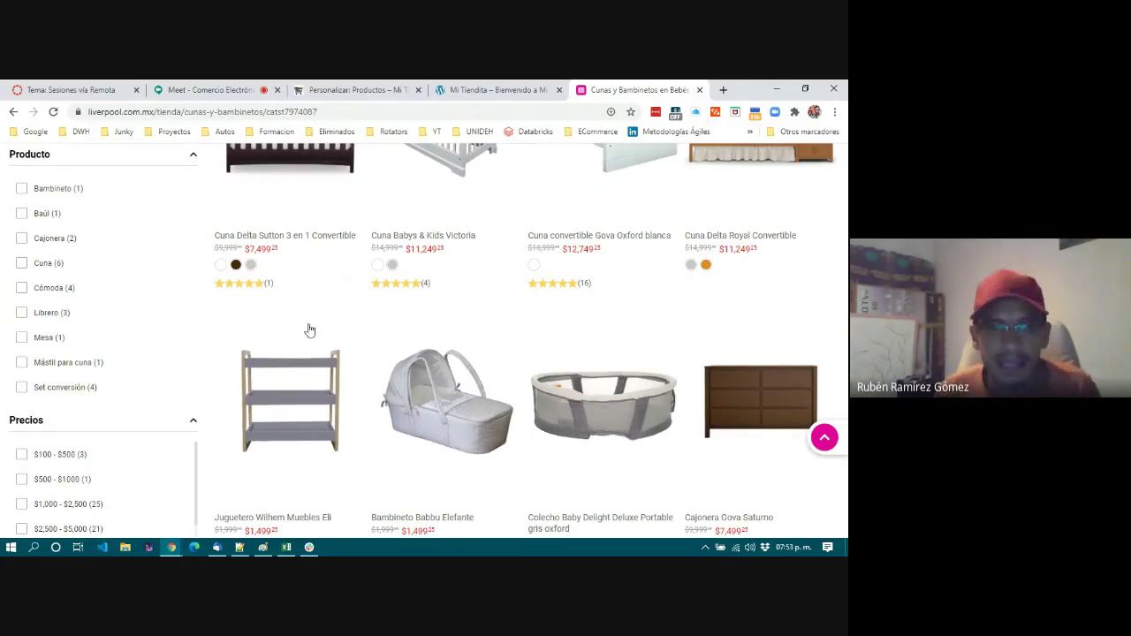
scroll(255, 256, "up", 3)
left_click_drag(218, 262, 468, 274)
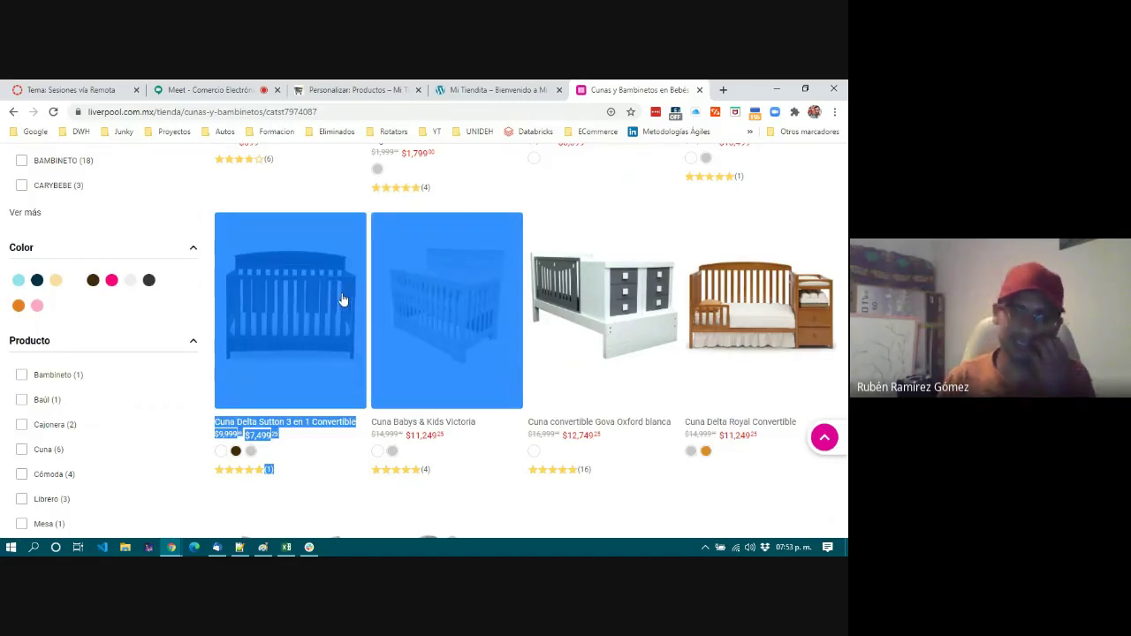
scroll(343, 301, "up", 4)
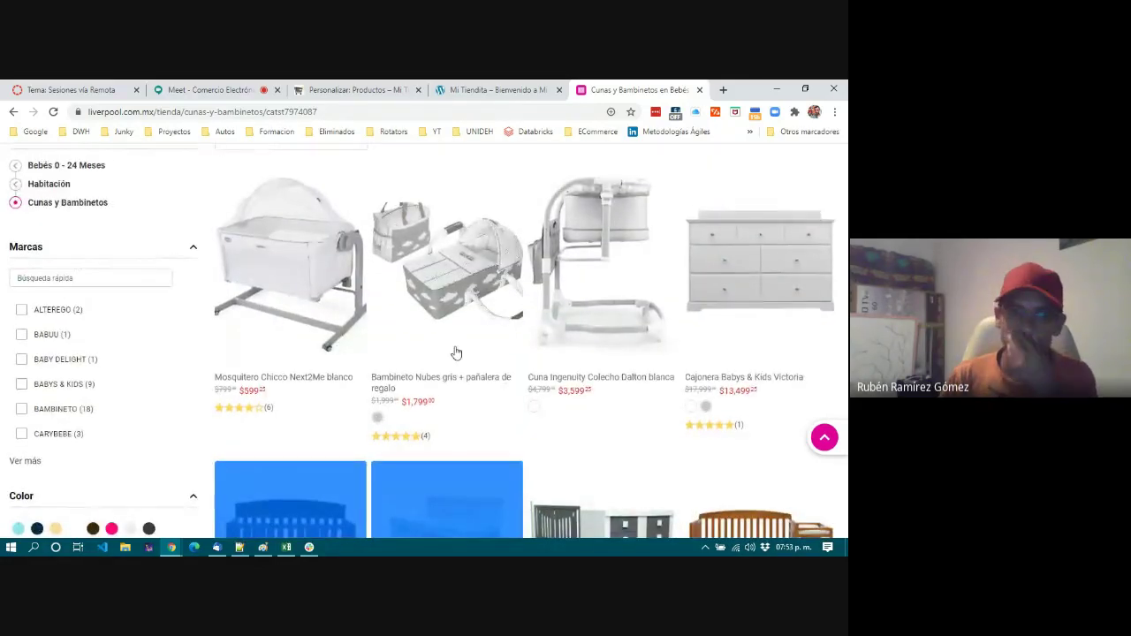
scroll(449, 356, "down", 1)
scroll(331, 381, "down", 3)
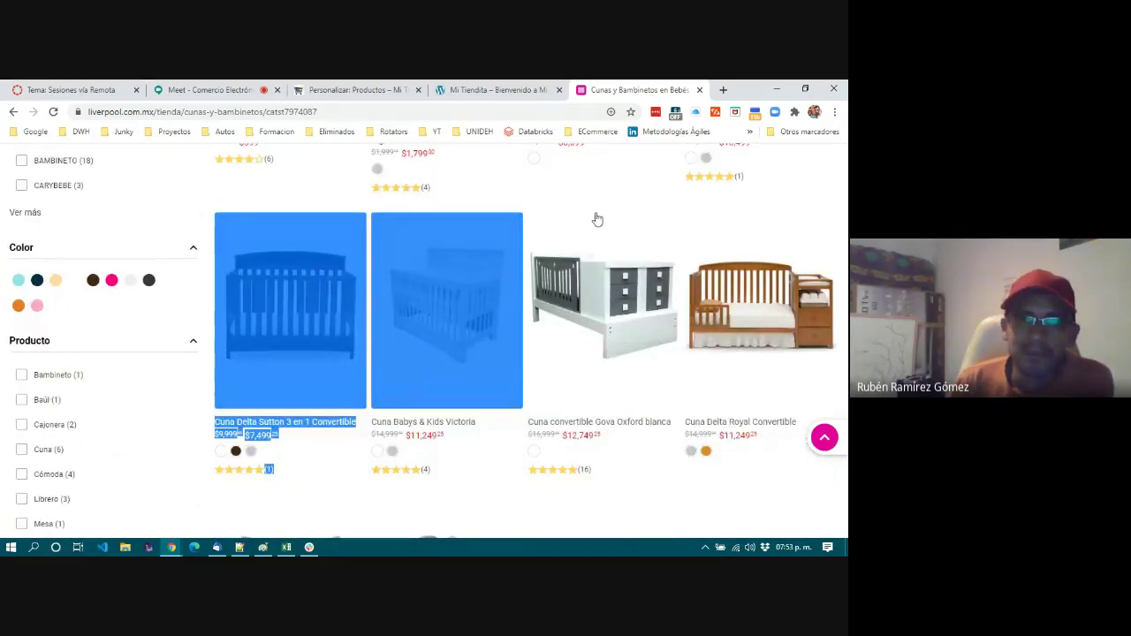
left_click(598, 219)
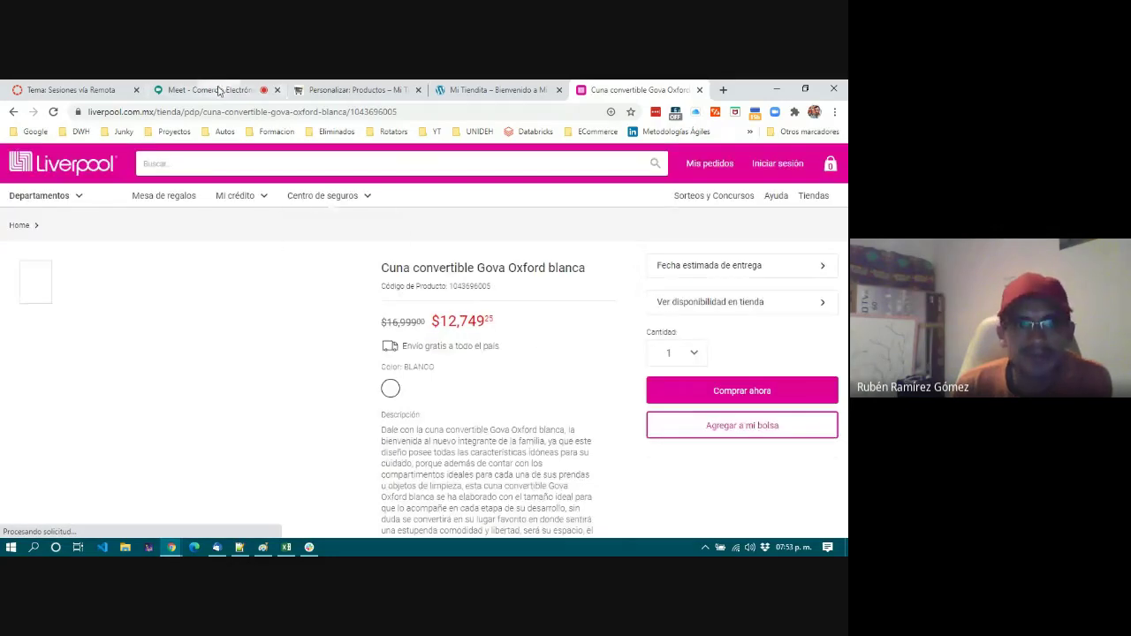
left_click(354, 90)
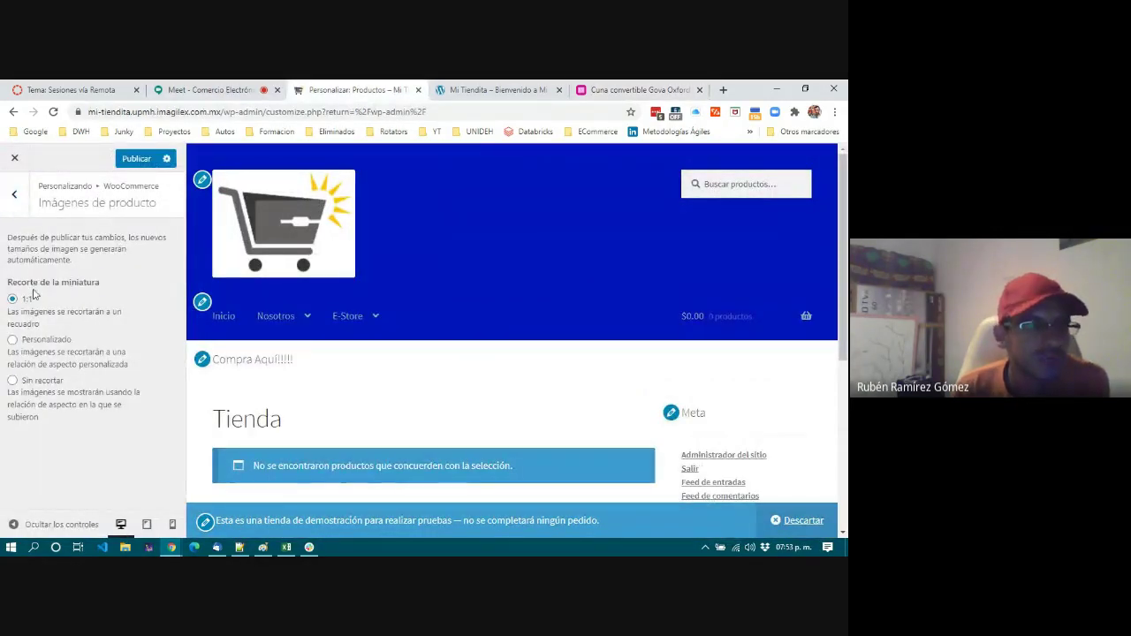
Leave thumbnail cropping at 1:1 and return from Imágenes de producto to the WooCommerce sections.
left_click_drag(102, 285, 9, 284)
left_click_drag(104, 188, 164, 187)
left_click(85, 277)
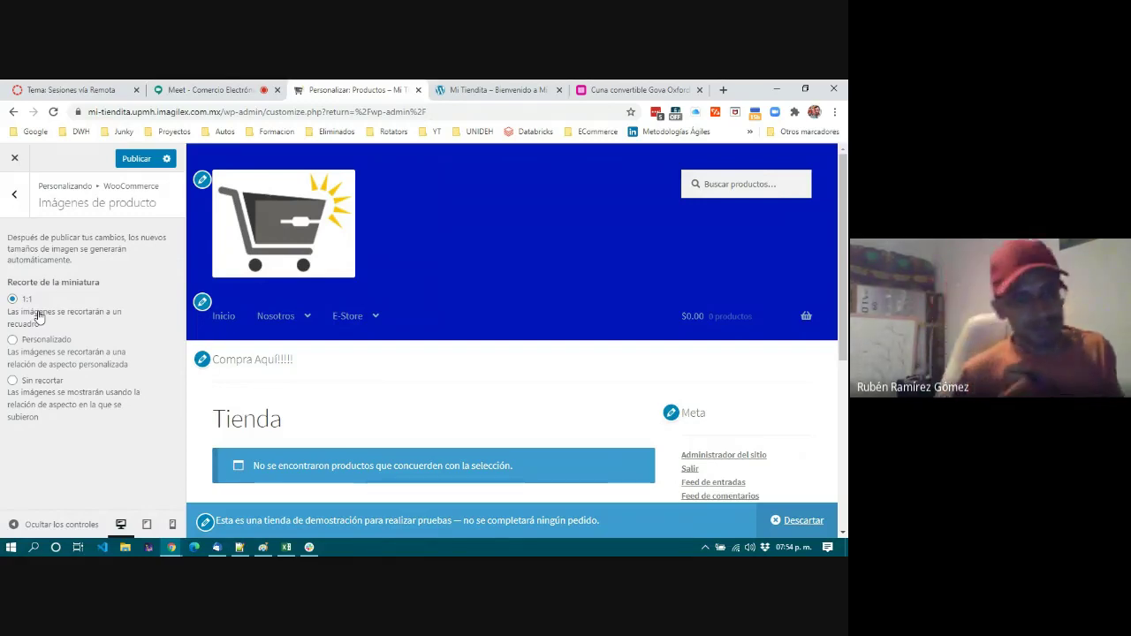
left_click(16, 195)
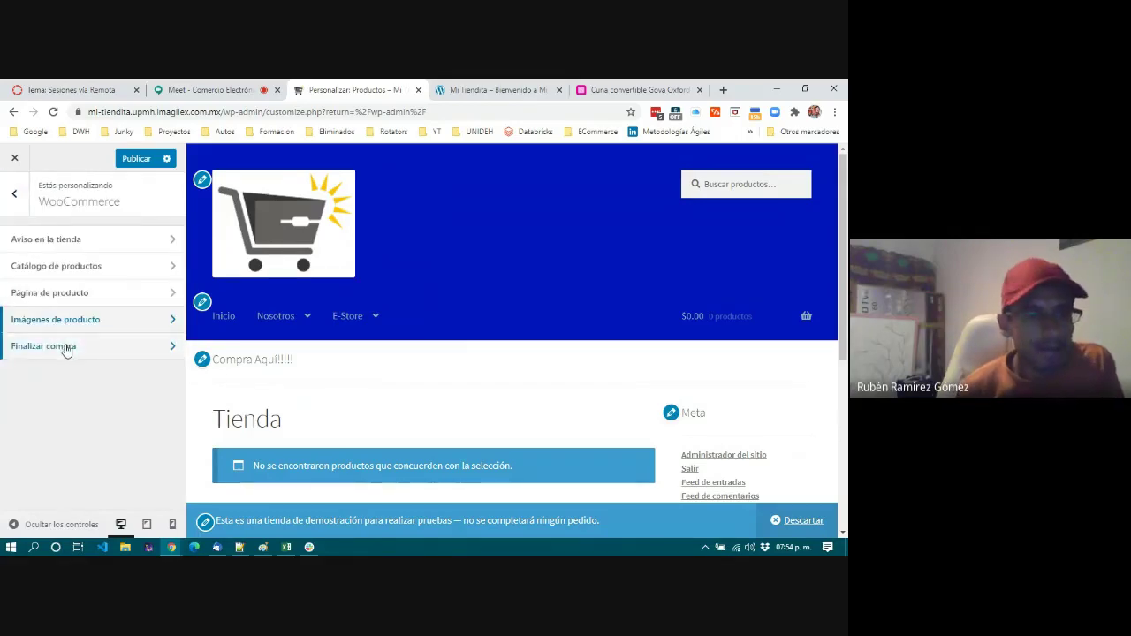
Set the checkout privacy policy page to Políticas and the terms and conditions page to Privacy Policy.
left_click(66, 348)
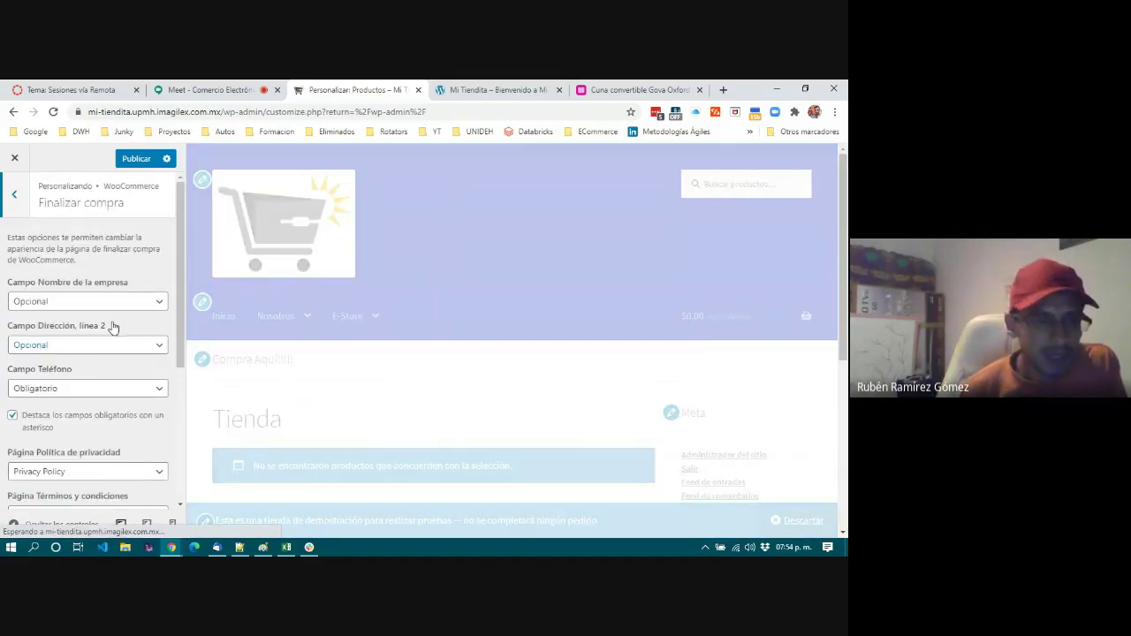
scroll(122, 375, "down", 3)
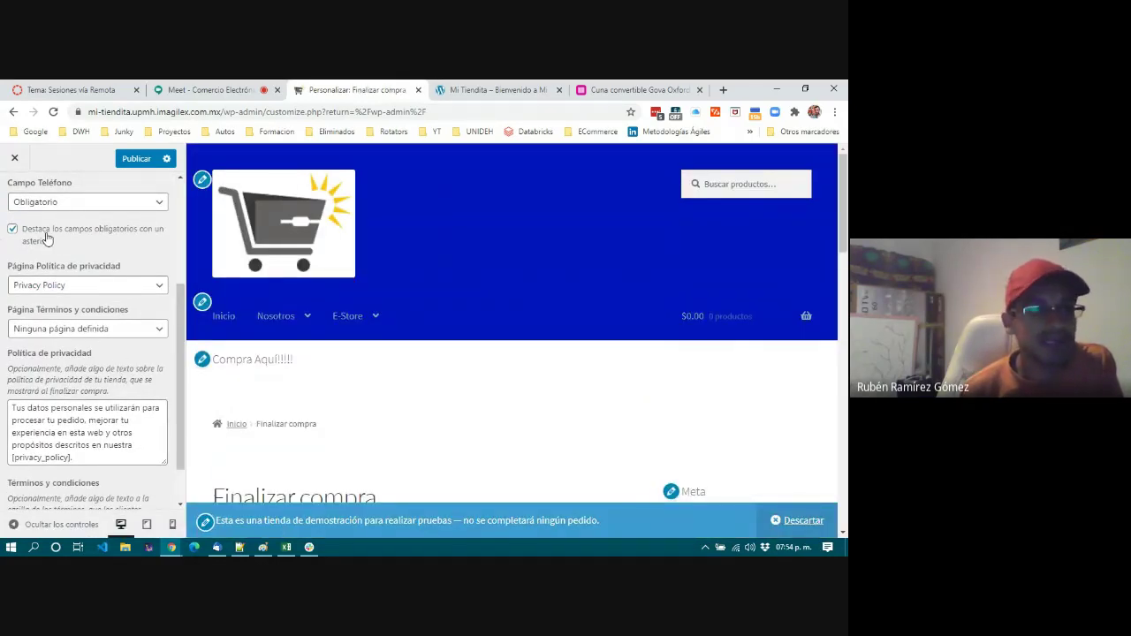
scroll(48, 238, "down", 1)
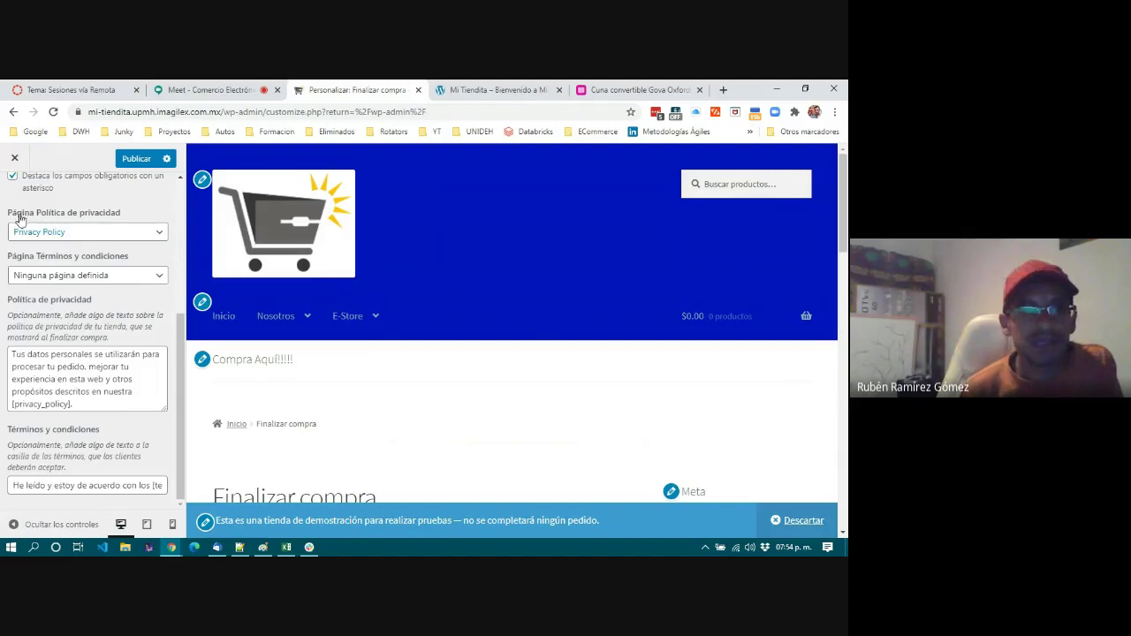
left_click(93, 230)
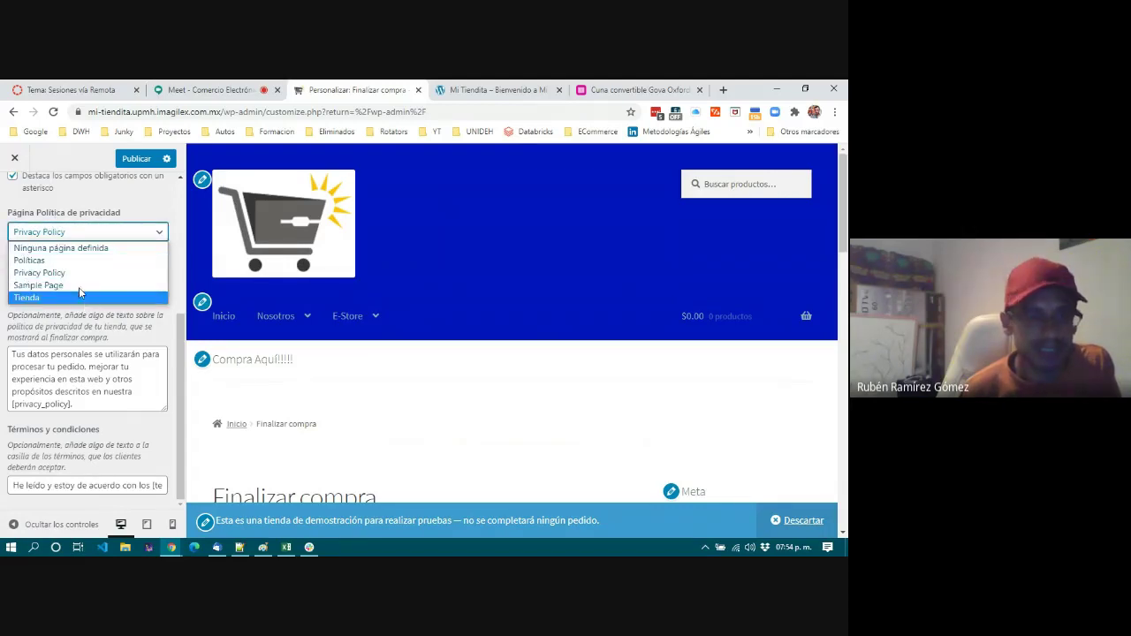
left_click(79, 262)
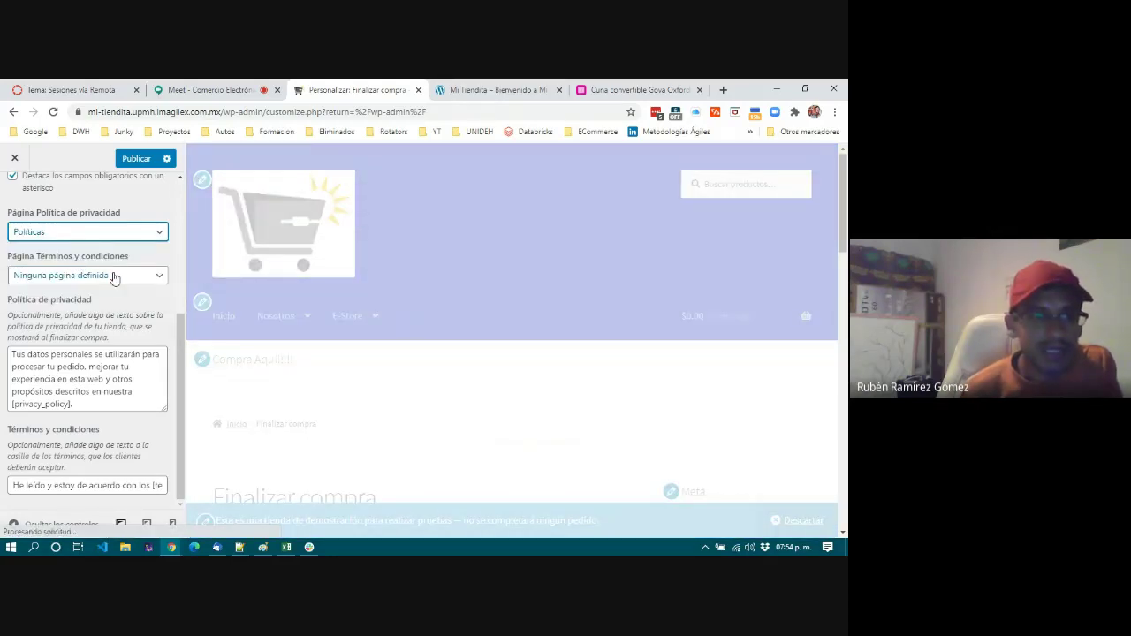
left_click(114, 277)
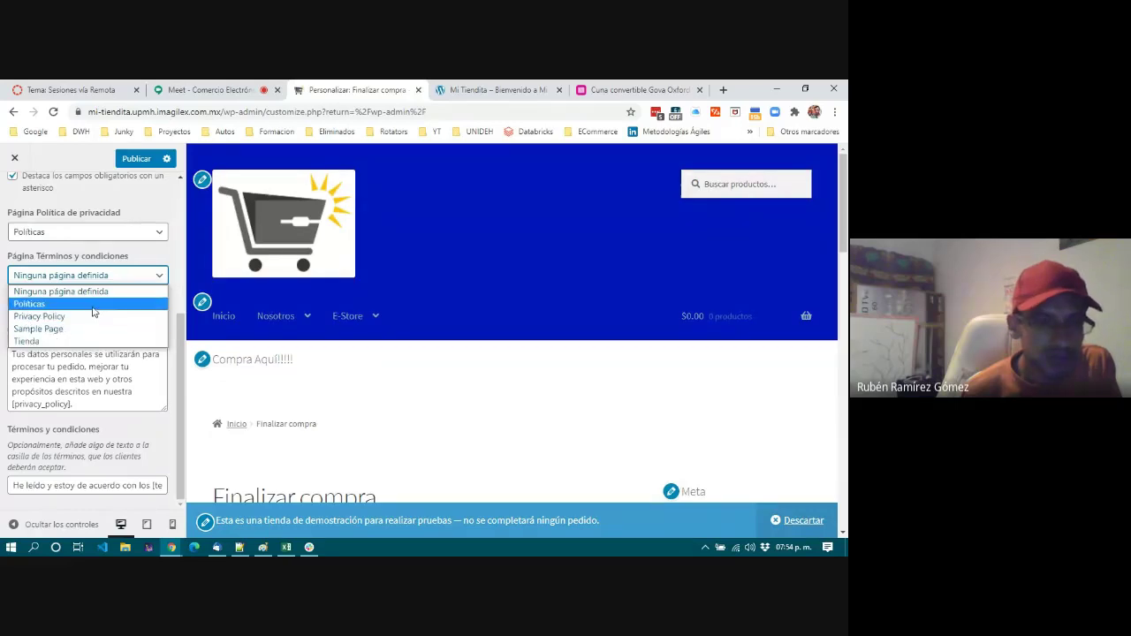
left_click(95, 316)
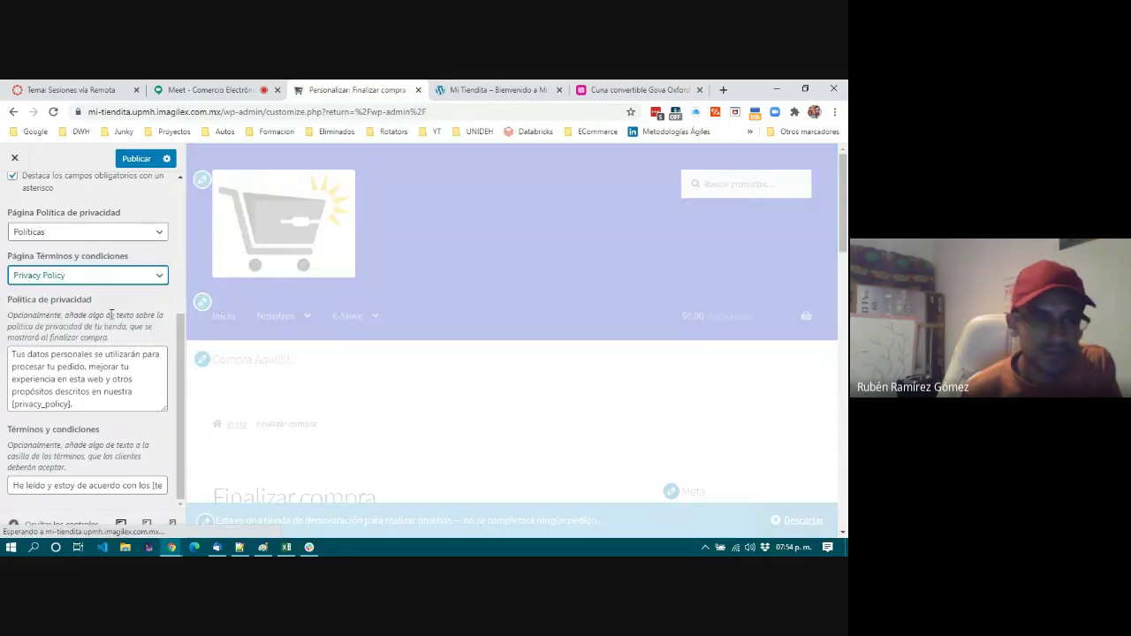
Highlight the checkout privacy policy and terms acceptance texts to review them.
left_click_drag(12, 354, 104, 405)
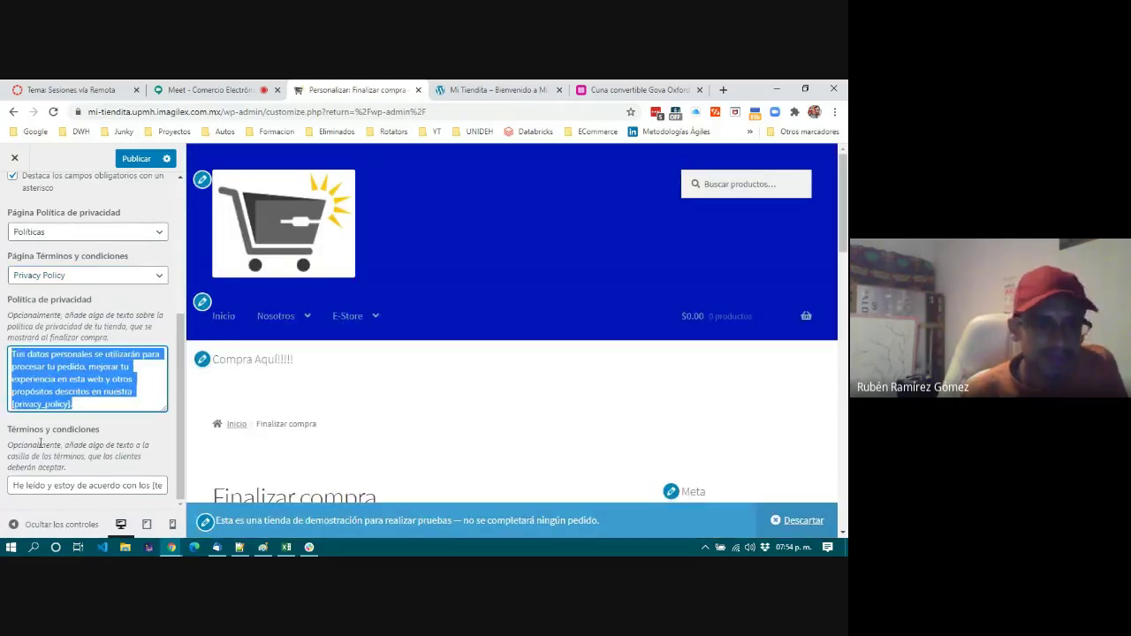
left_click_drag(14, 485, 158, 487)
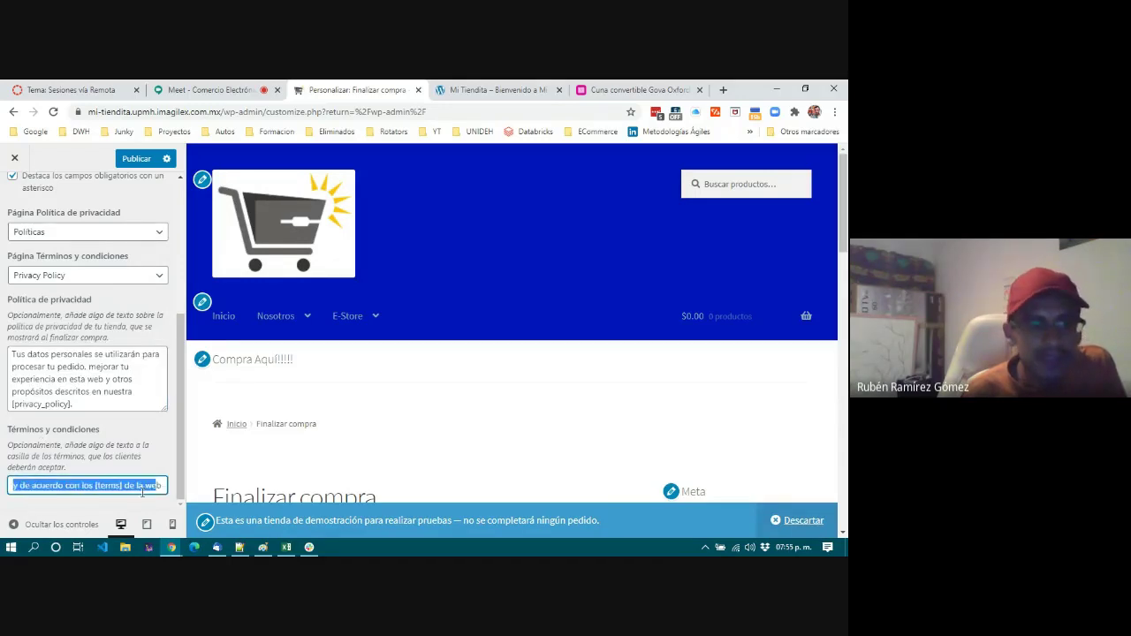
left_click(77, 485)
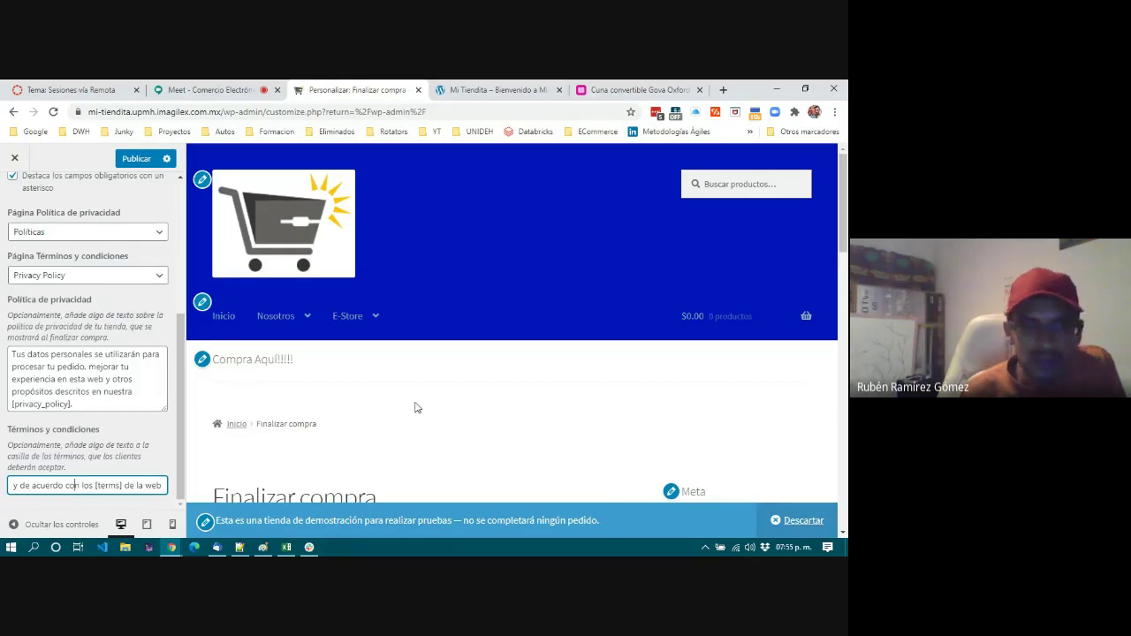
Highlight the privacy policy text in the panel and the privacy paragraph in the checkout preview.
scroll(417, 408, "down", 7)
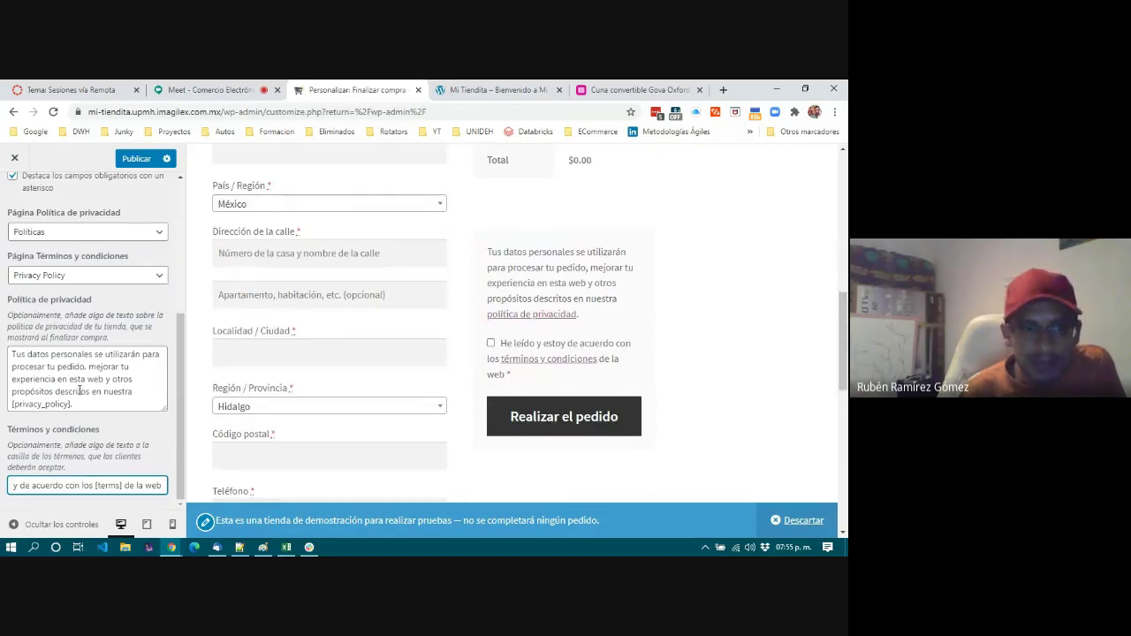
left_click_drag(11, 353, 98, 402)
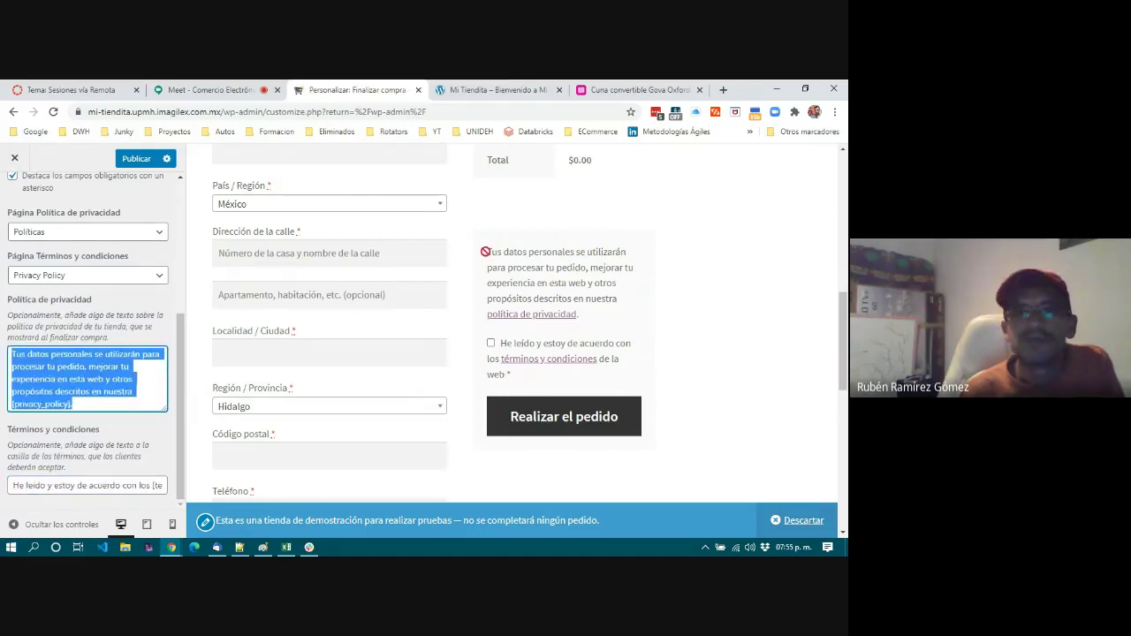
left_click_drag(488, 252, 587, 314)
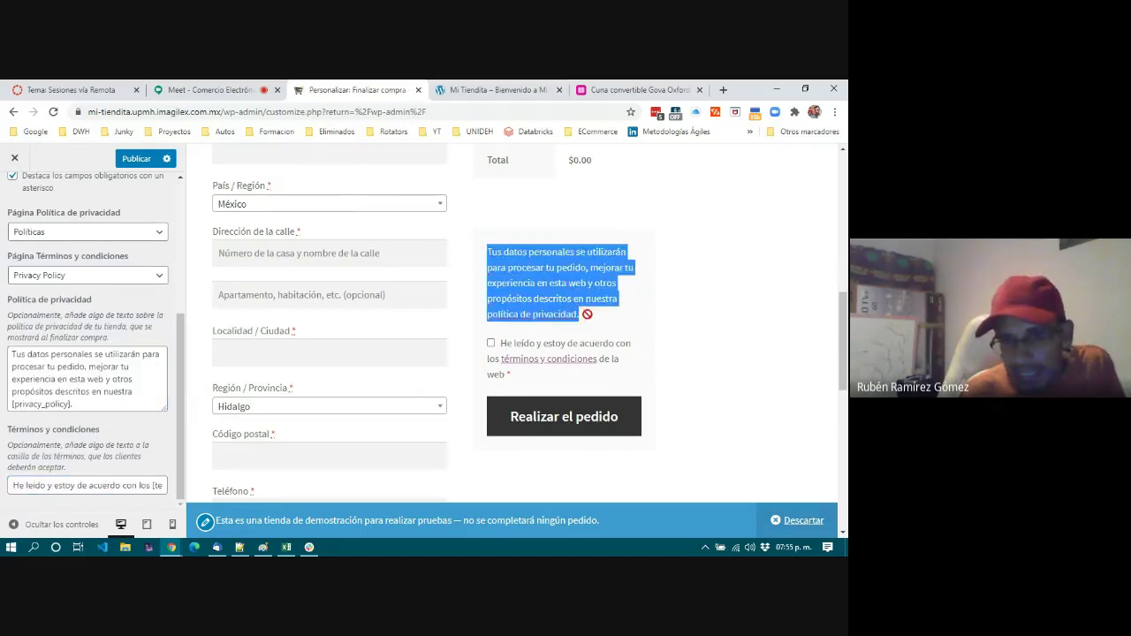
left_click(589, 314)
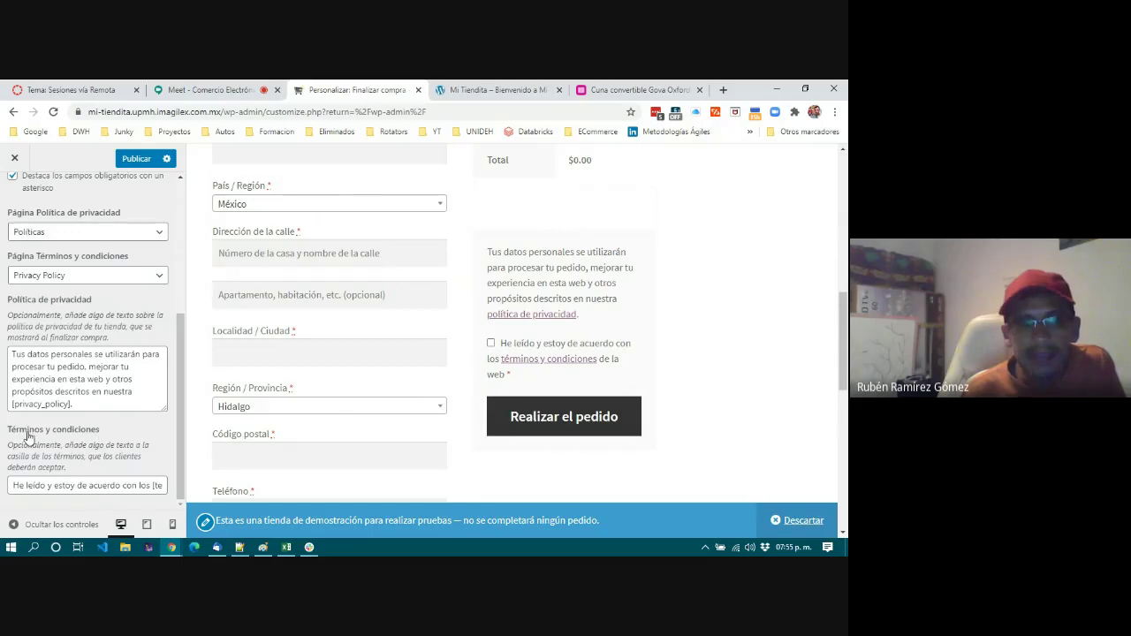
Tick the terms and conditions agreement in the checkout preview, then return to the WooCommerce sections.
triple_click(500, 344)
left_click_drag(507, 387, 654, 365)
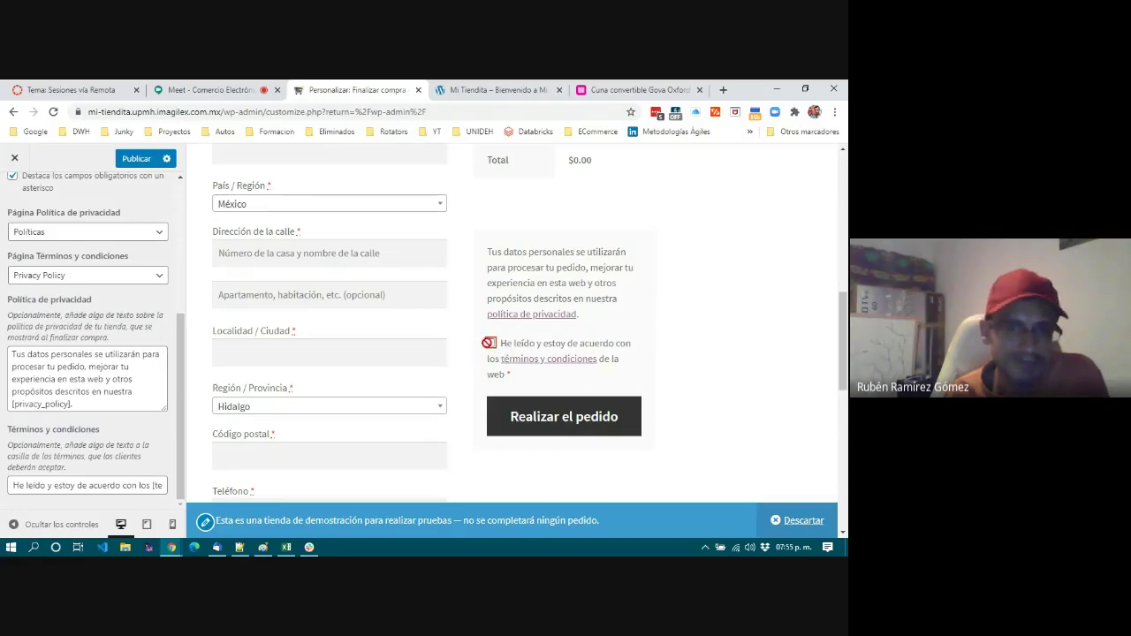
left_click(491, 342)
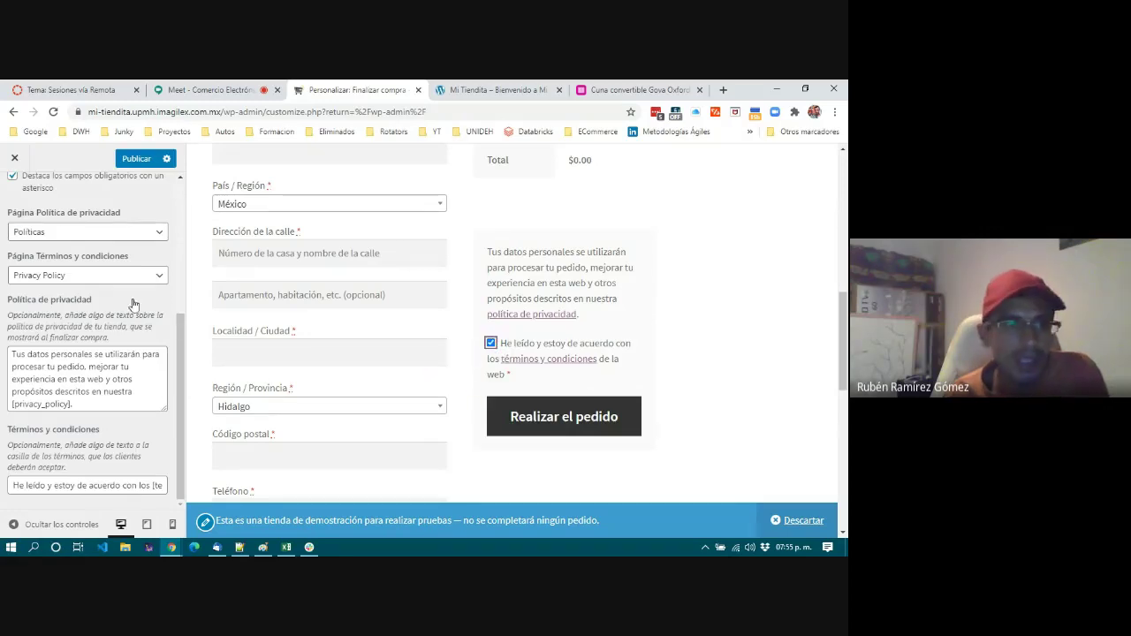
scroll(38, 208, "up", 5)
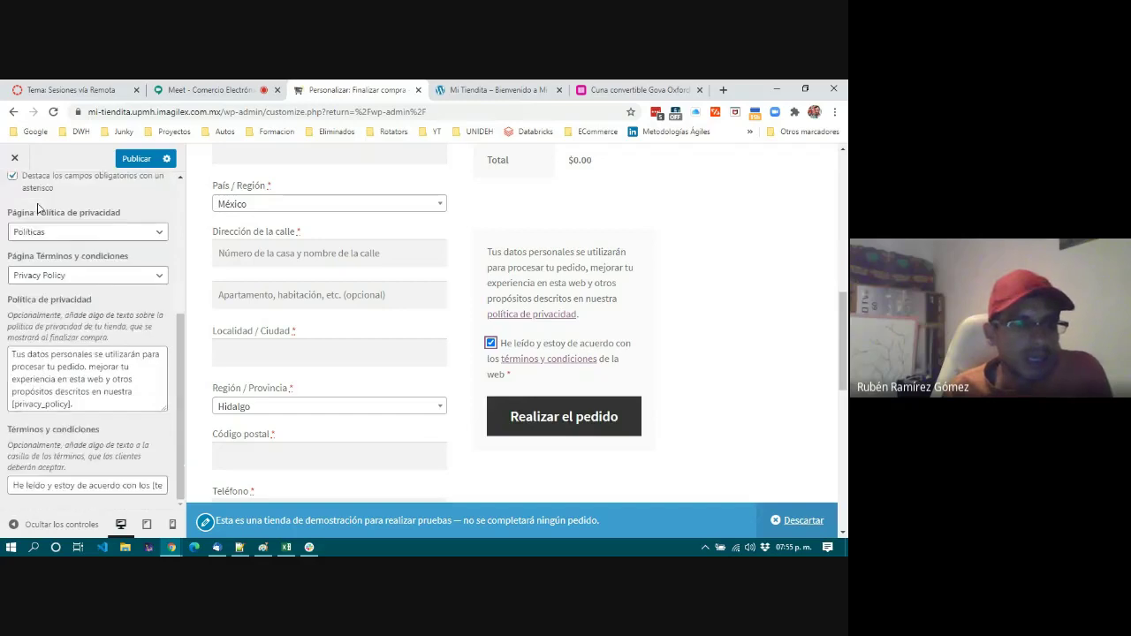
left_click(14, 194)
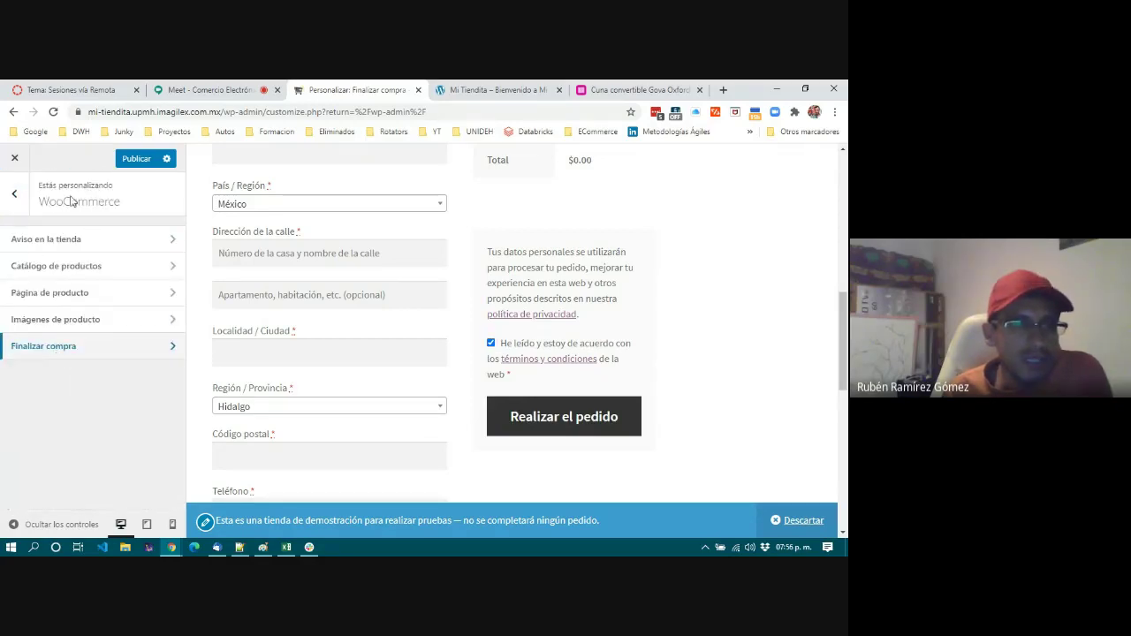
Return to the top-level customizer menu after viewing the Más section, scrolling the preview to the top.
left_click(13, 196)
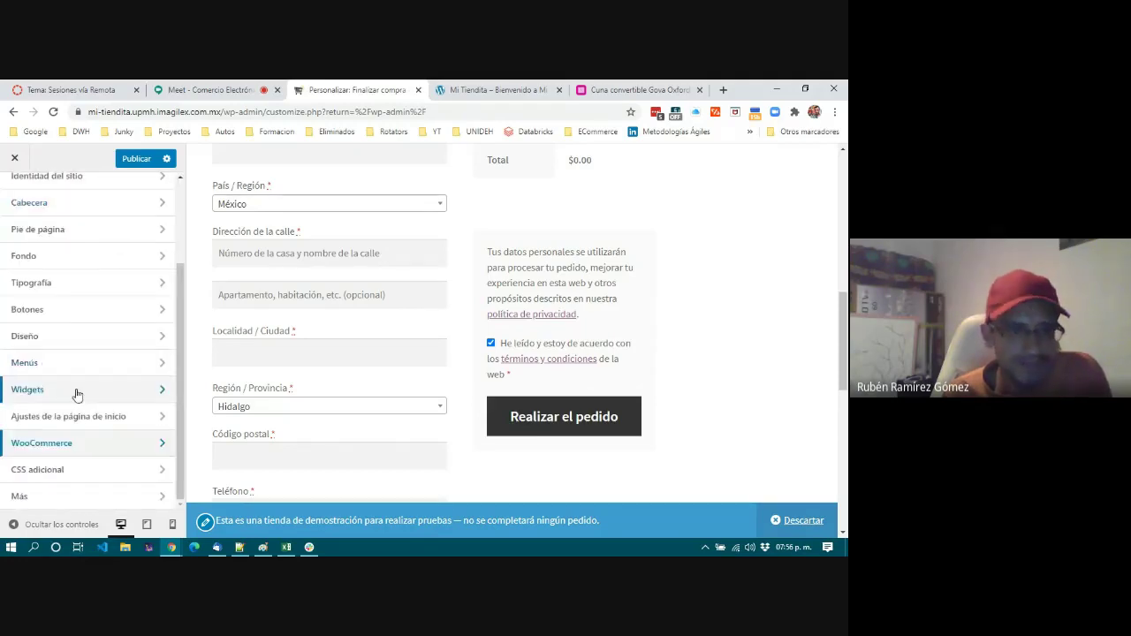
left_click(73, 498)
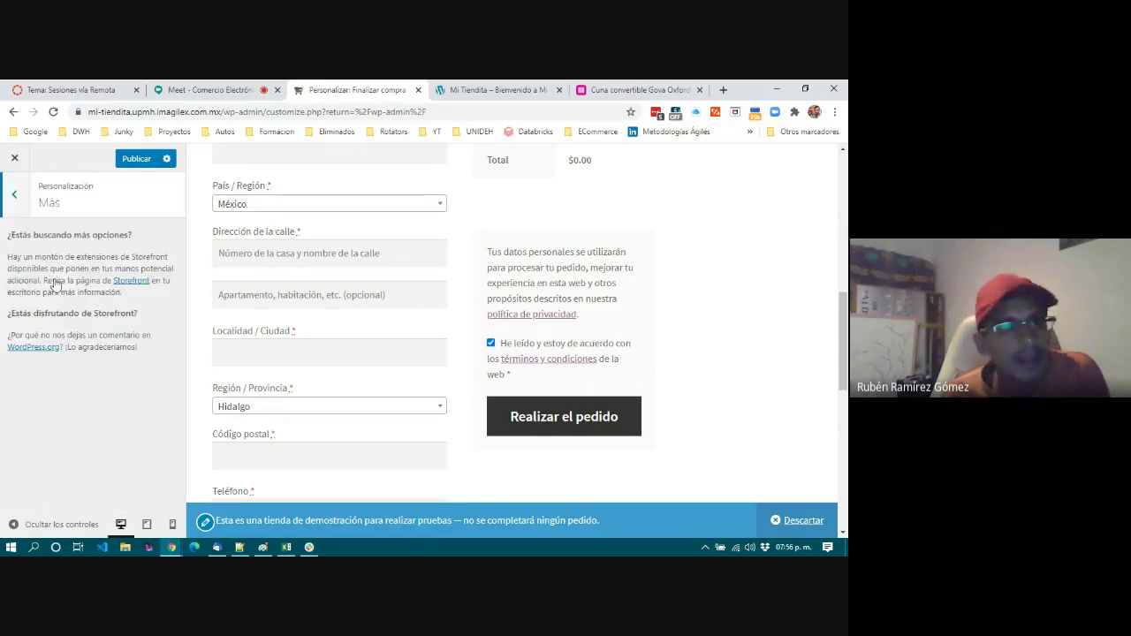
left_click(13, 196)
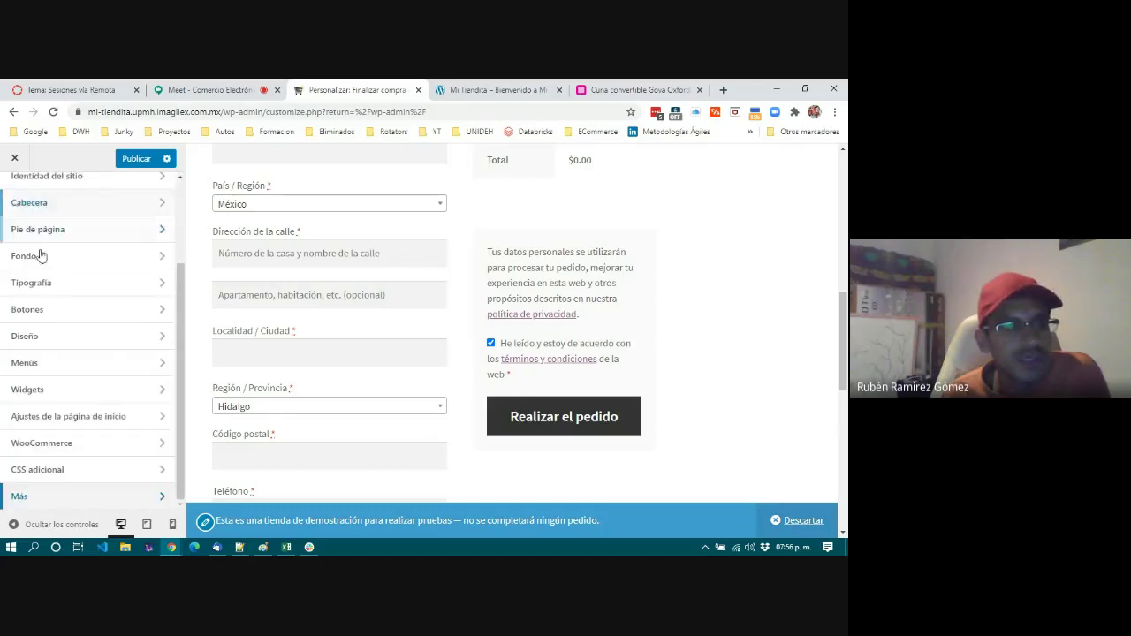
scroll(40, 255, "up", 3)
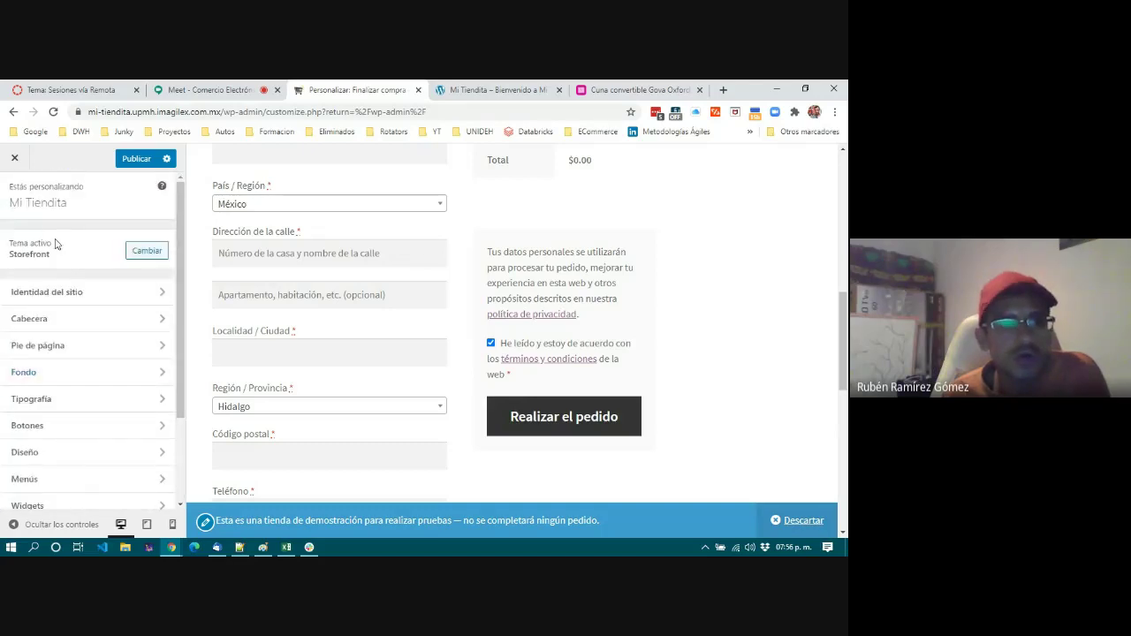
scroll(380, 396, "up", 5)
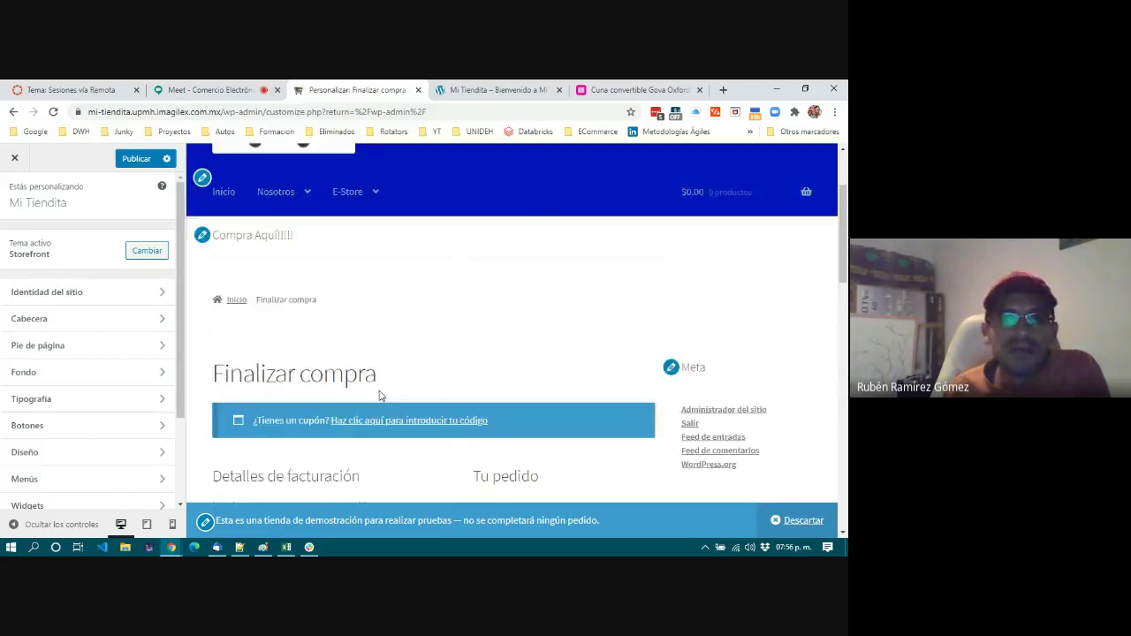
scroll(380, 396, "up", 2)
mouse_move(283, 322)
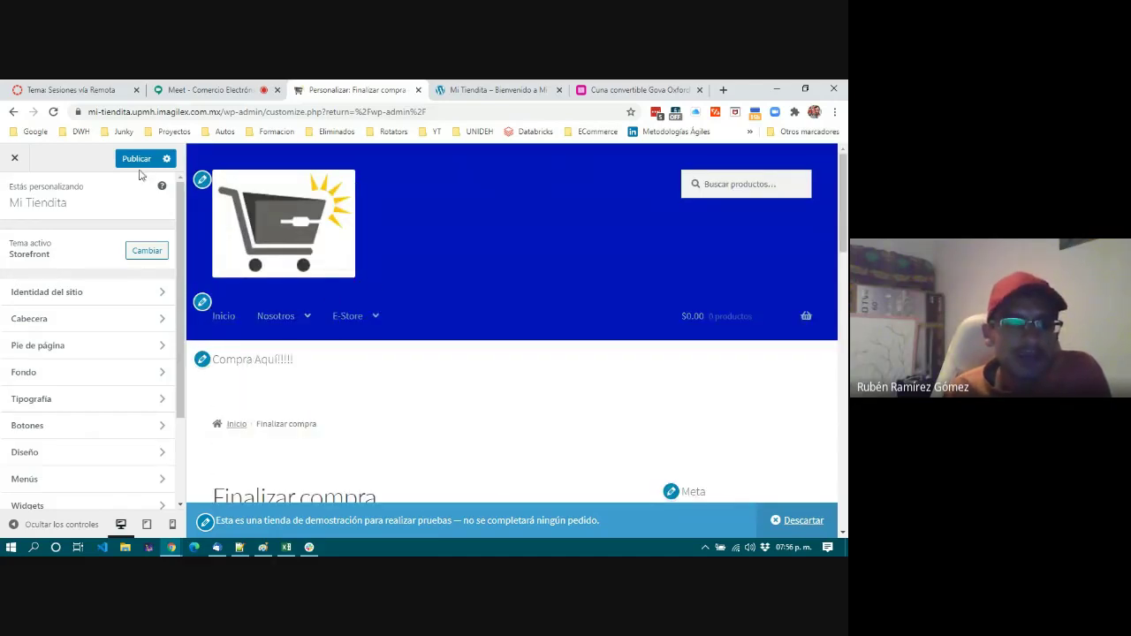
Publish the customizer changes, then switch to the Liverpool crib product tab.
left_click(139, 159)
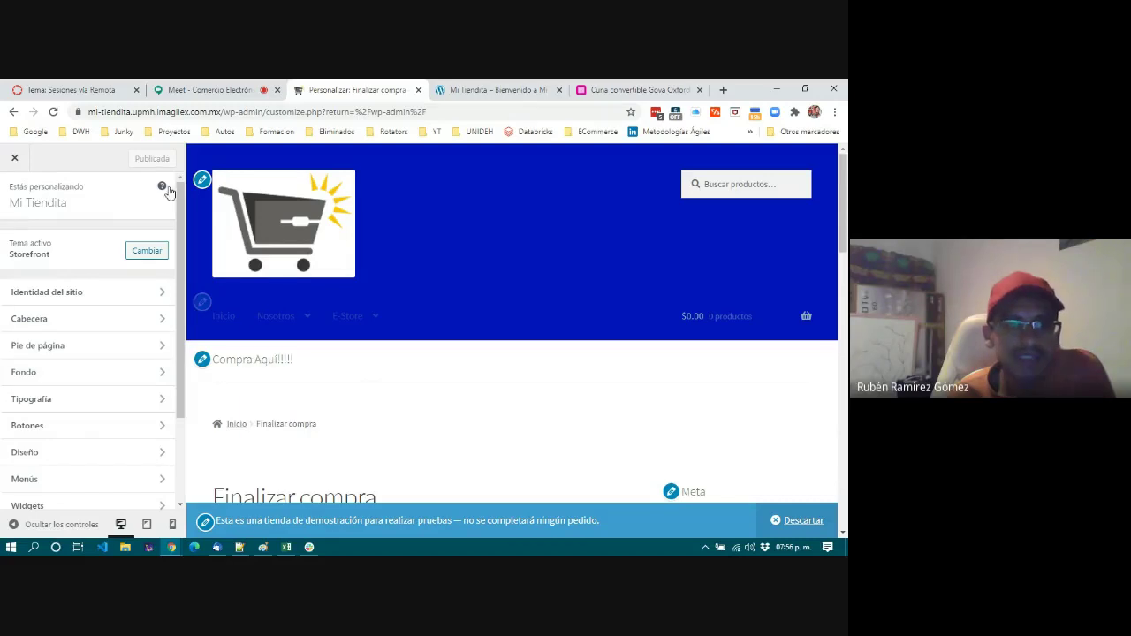
mouse_move(372, 305)
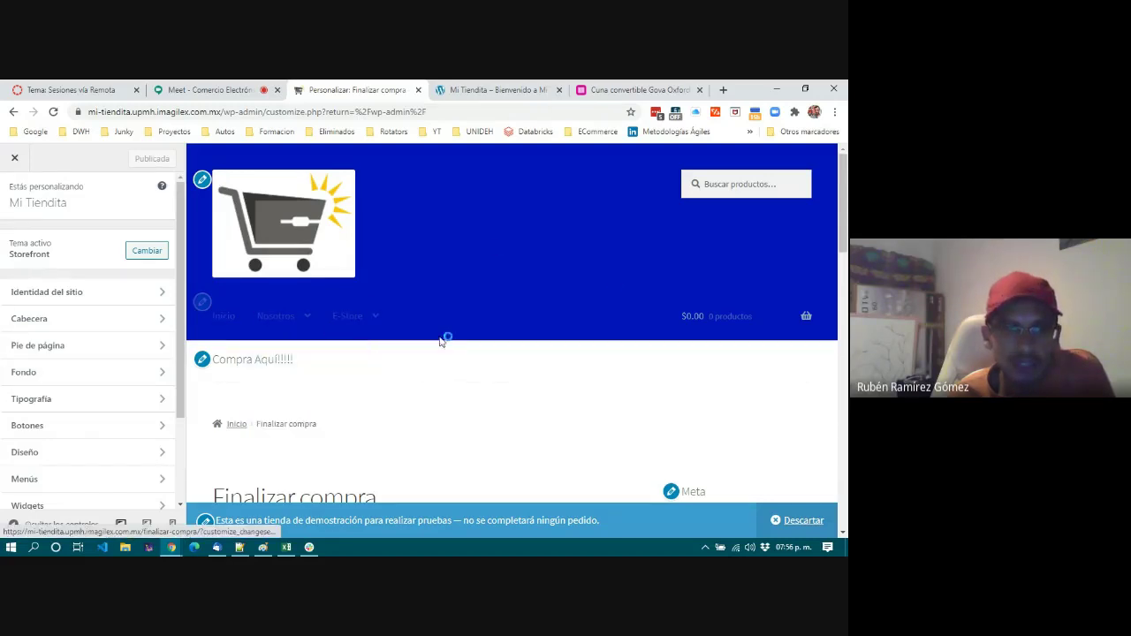
scroll(521, 431, "down", 5)
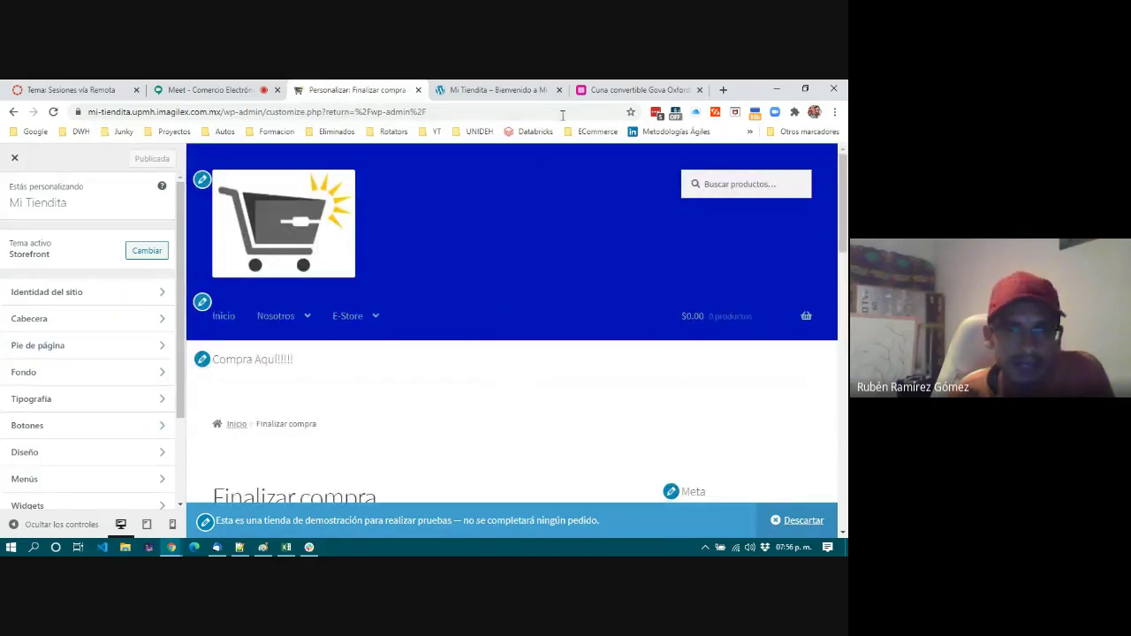
left_click(650, 90)
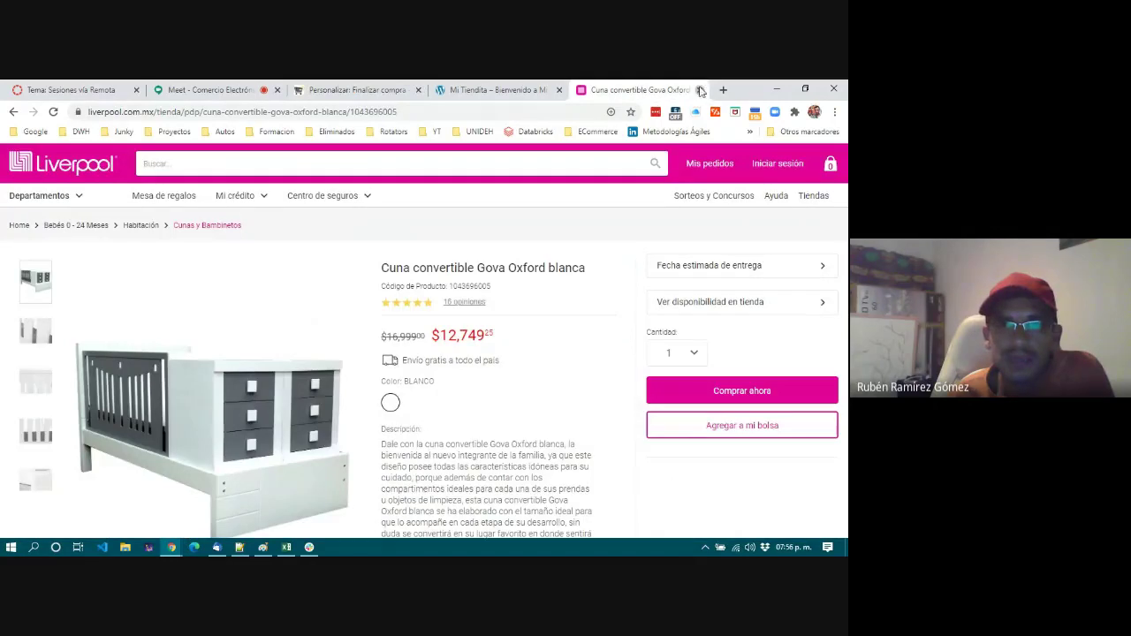
Close the Liverpool tab and reload the Mi Tiendita homepage to show the published header and logo.
left_click(699, 89)
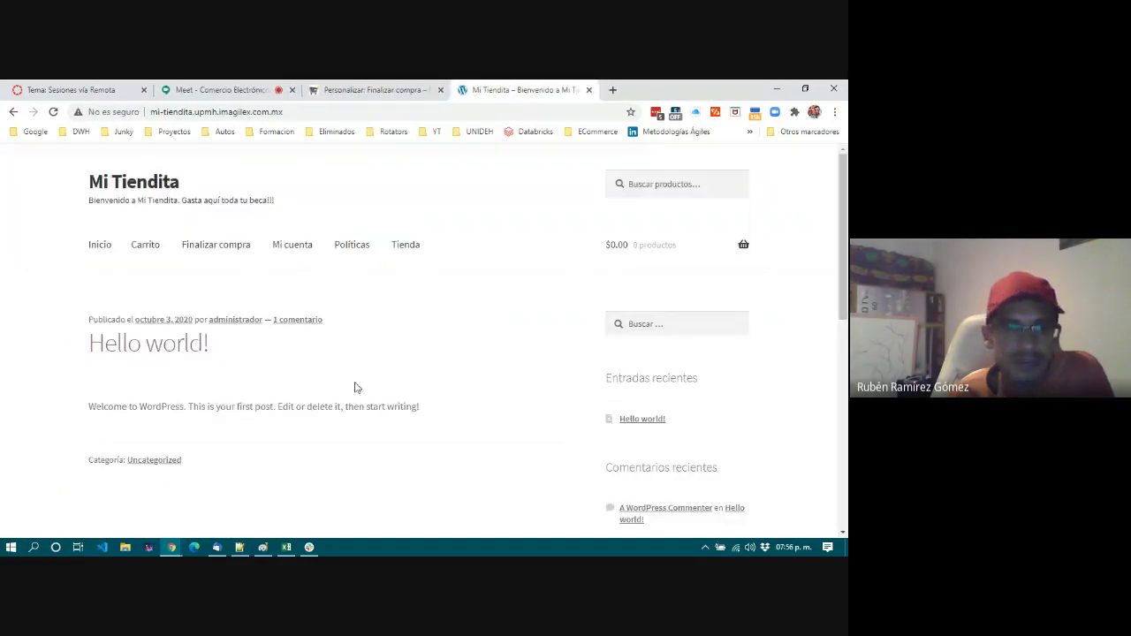
scroll(547, 301, "down", 8)
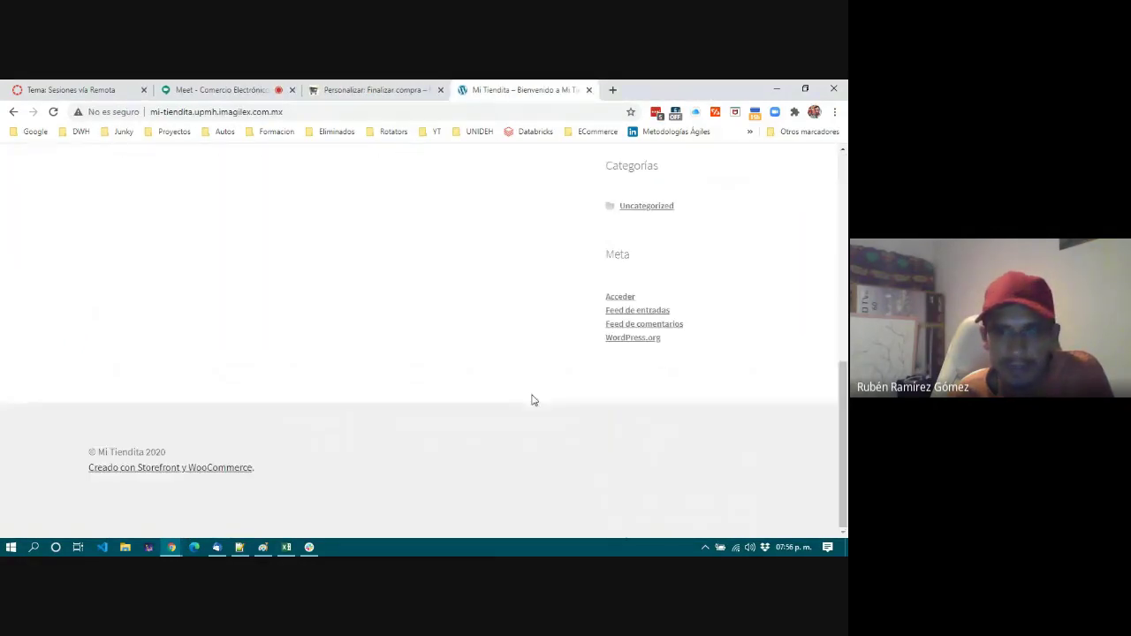
scroll(532, 401, "up", 10)
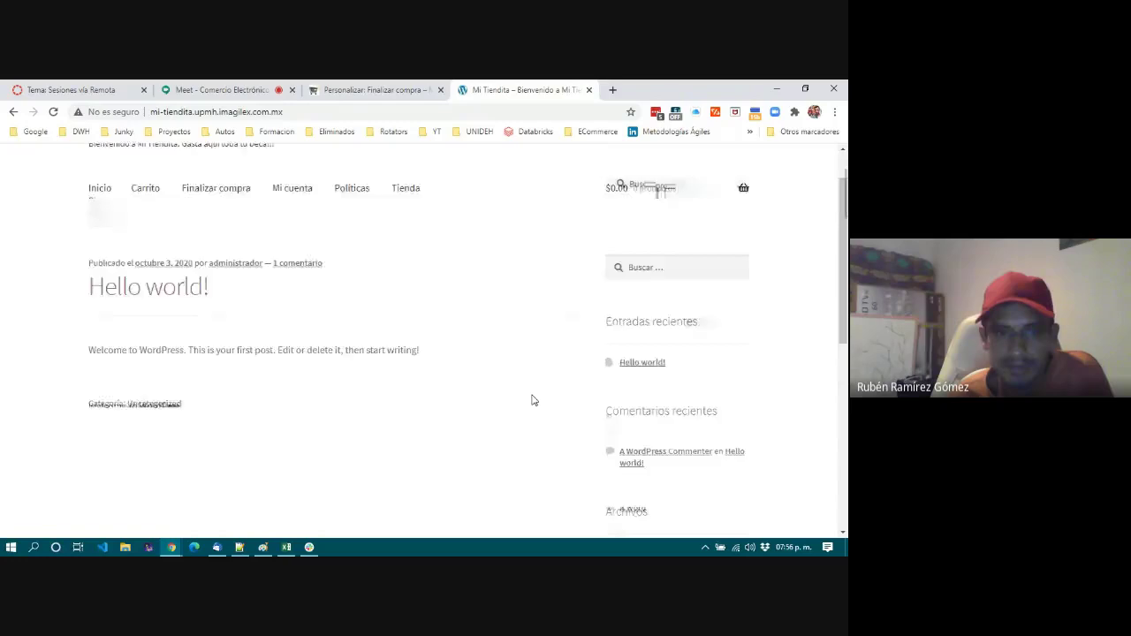
left_click(54, 113)
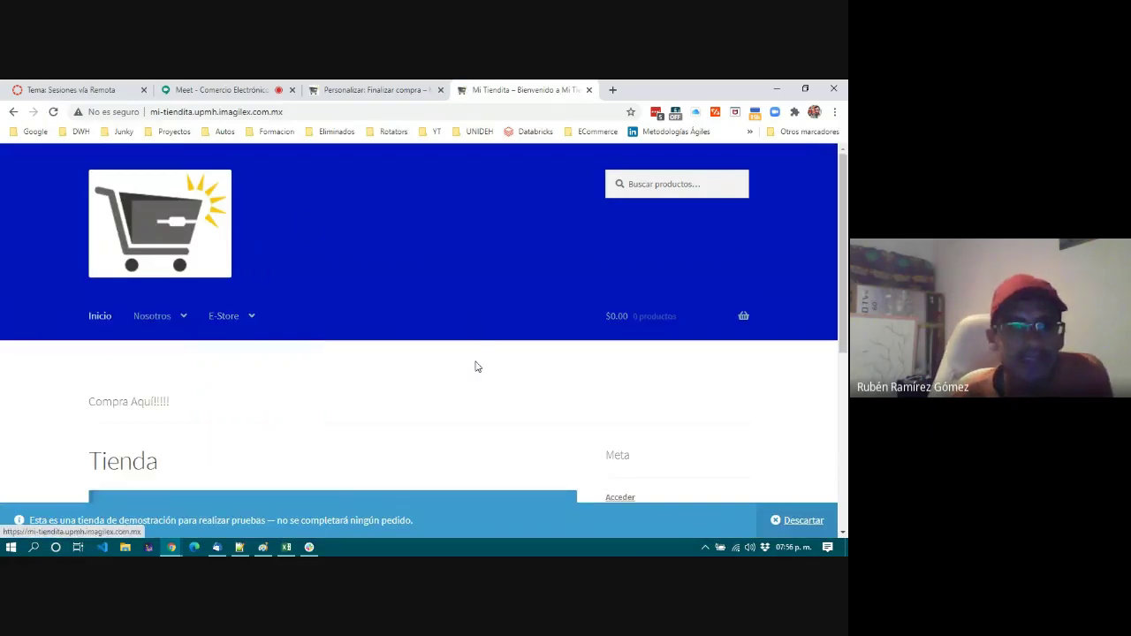
Scroll through the live storefront, highlighting its text and the Tienda heading.
scroll(492, 384, "down", 4)
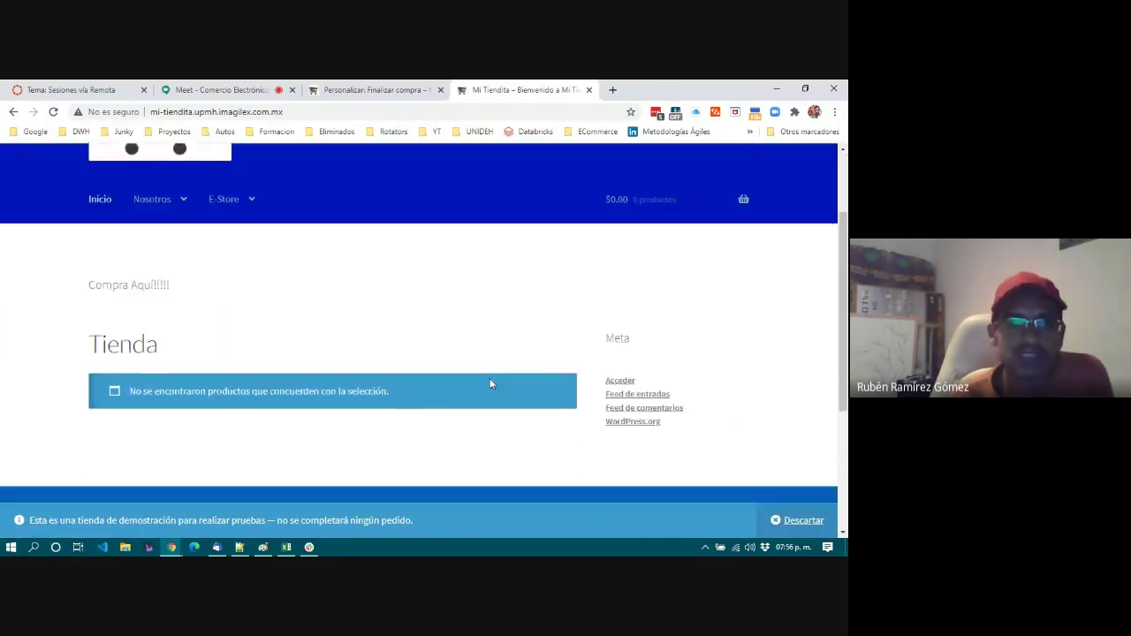
scroll(492, 383, "up", 4)
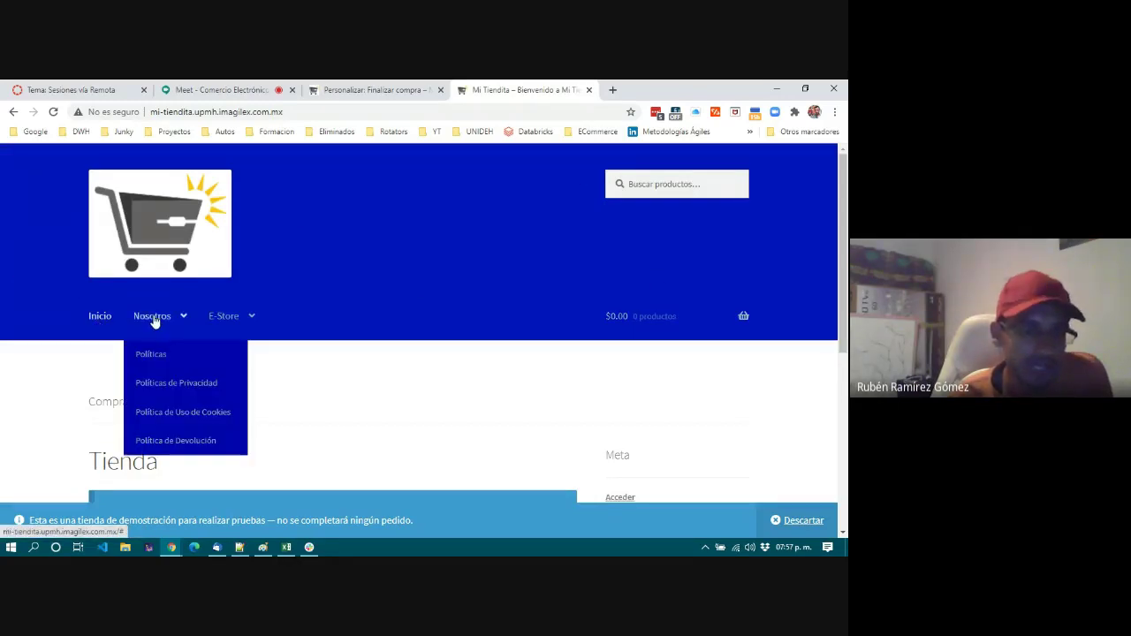
mouse_move(240, 325)
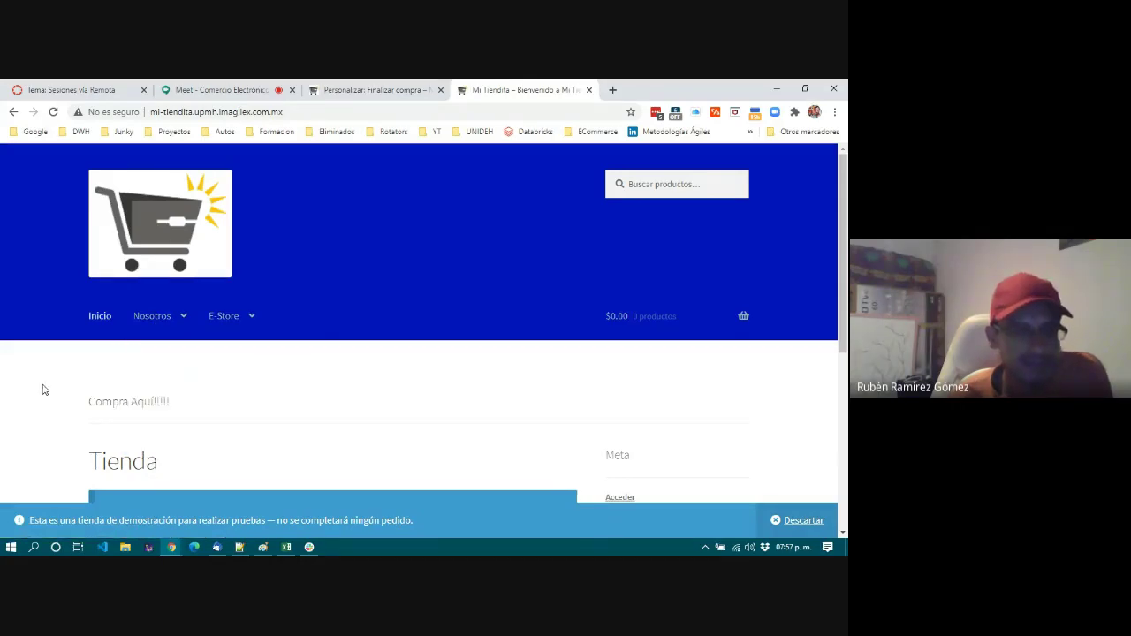
scroll(42, 389, "down", 1)
left_click_drag(88, 277, 284, 287)
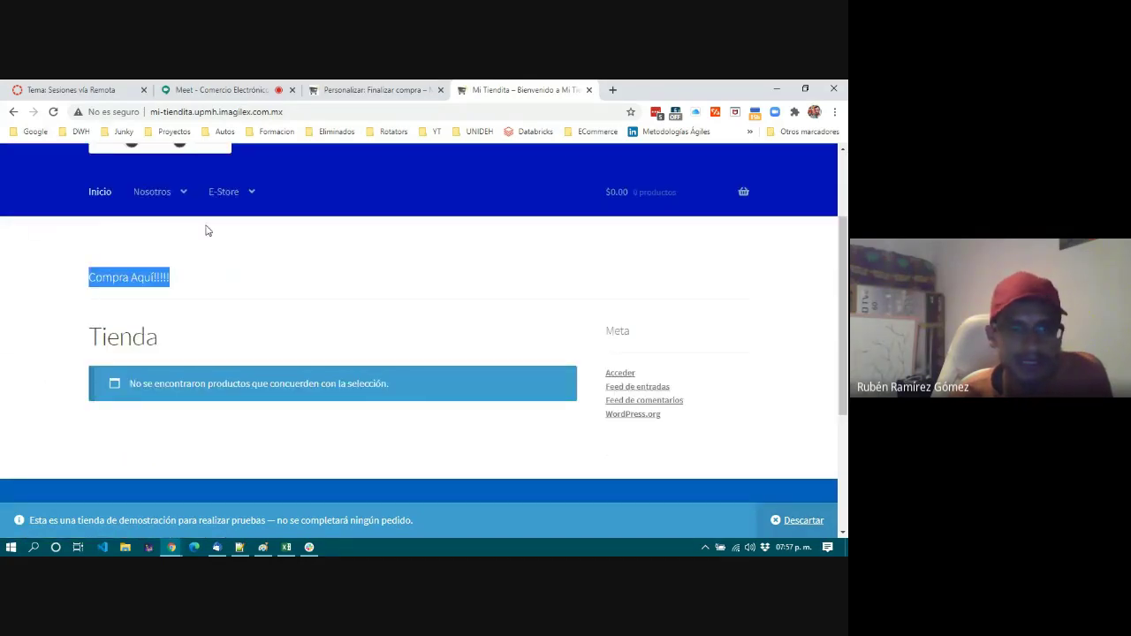
scroll(268, 275, "down", 1)
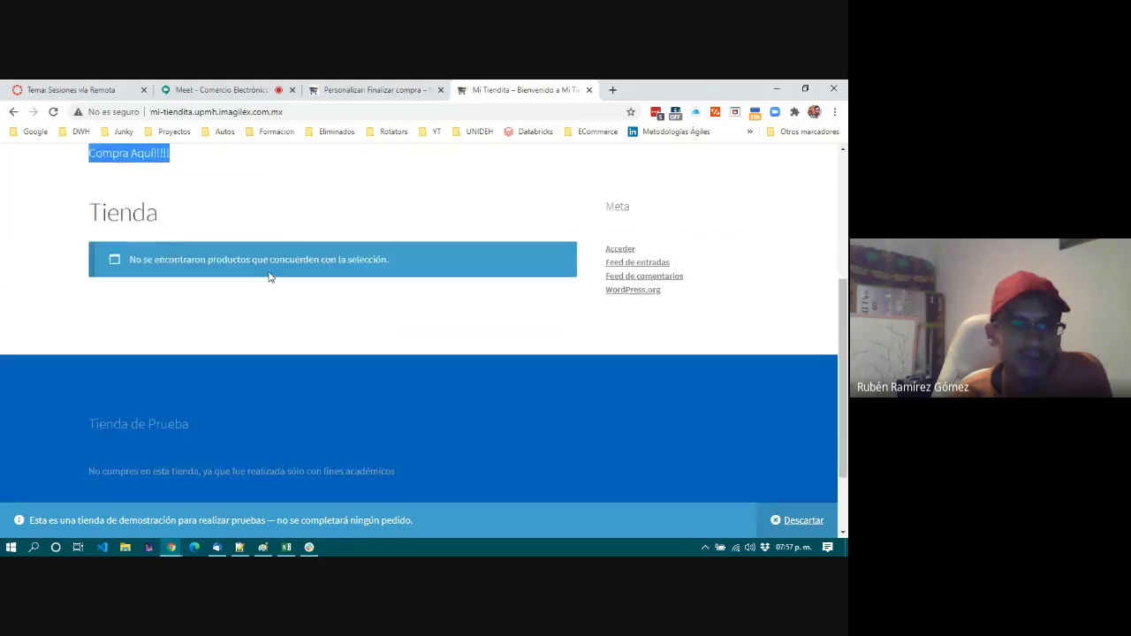
left_click_drag(89, 217, 157, 220)
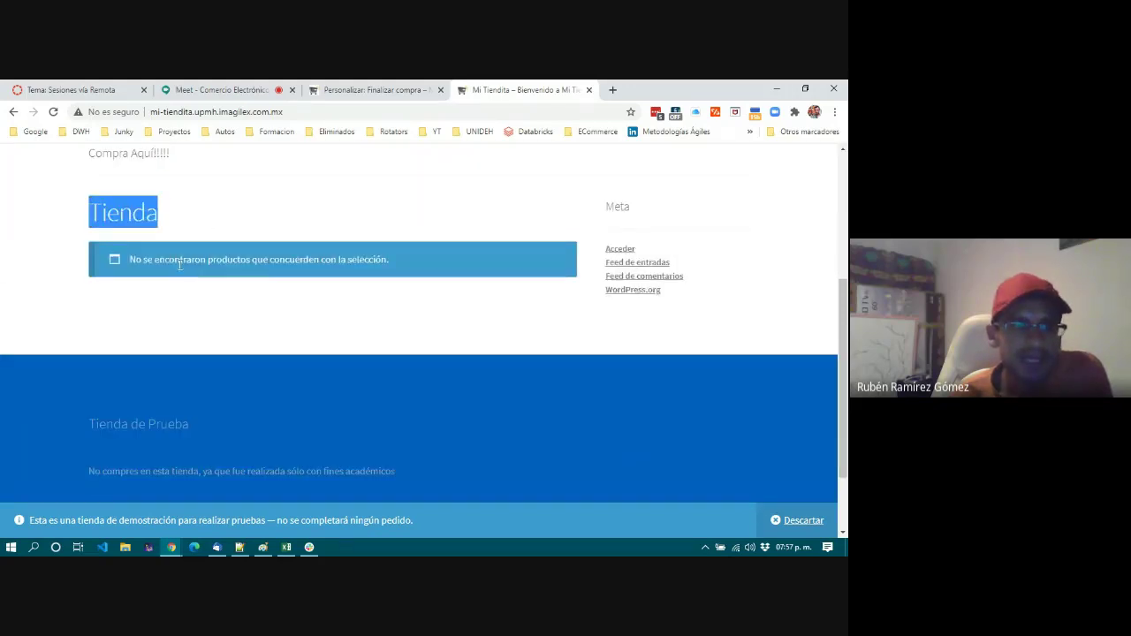
left_click(100, 273)
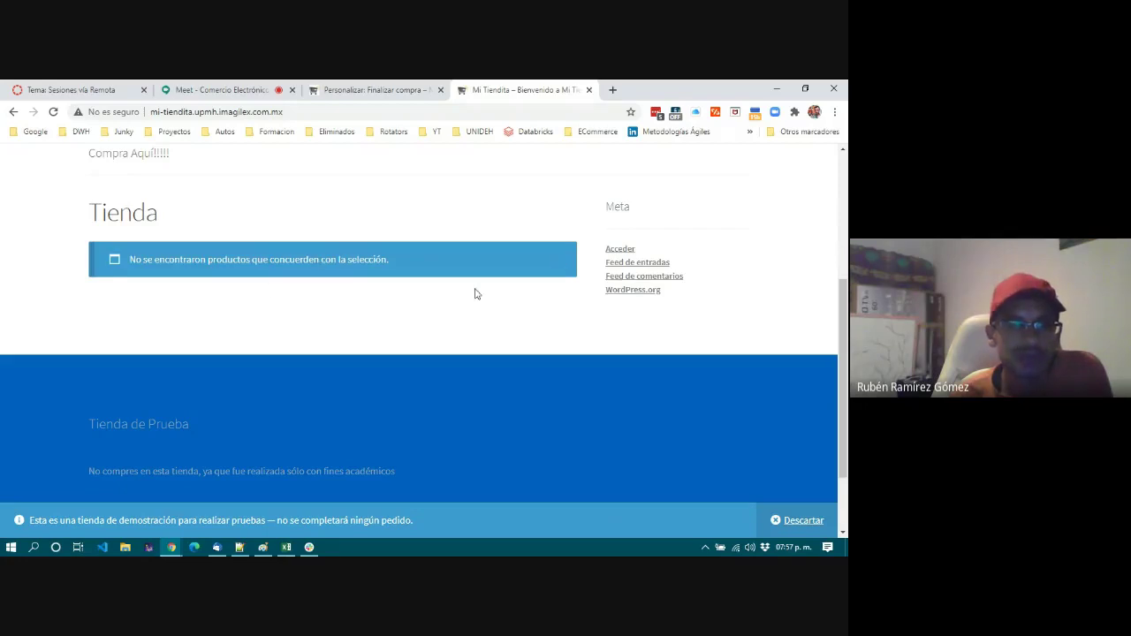
Review the footer's Tienda de Prueba text and the demo-store notice sentence.
scroll(359, 295, "up", 4)
scroll(670, 263, "down", 2)
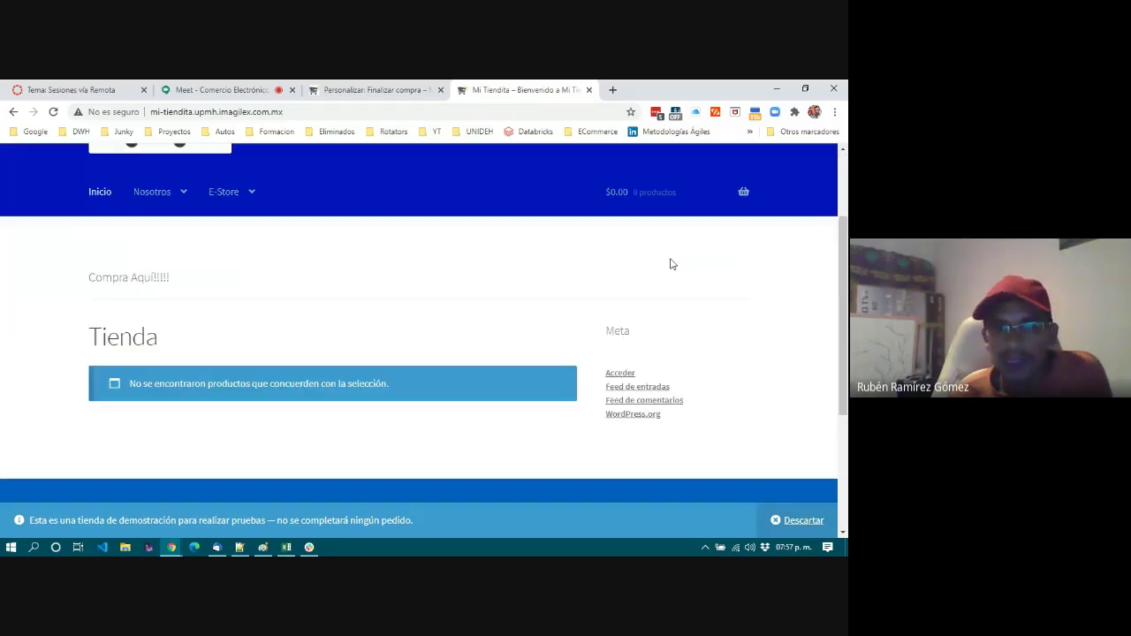
scroll(598, 286, "down", 3)
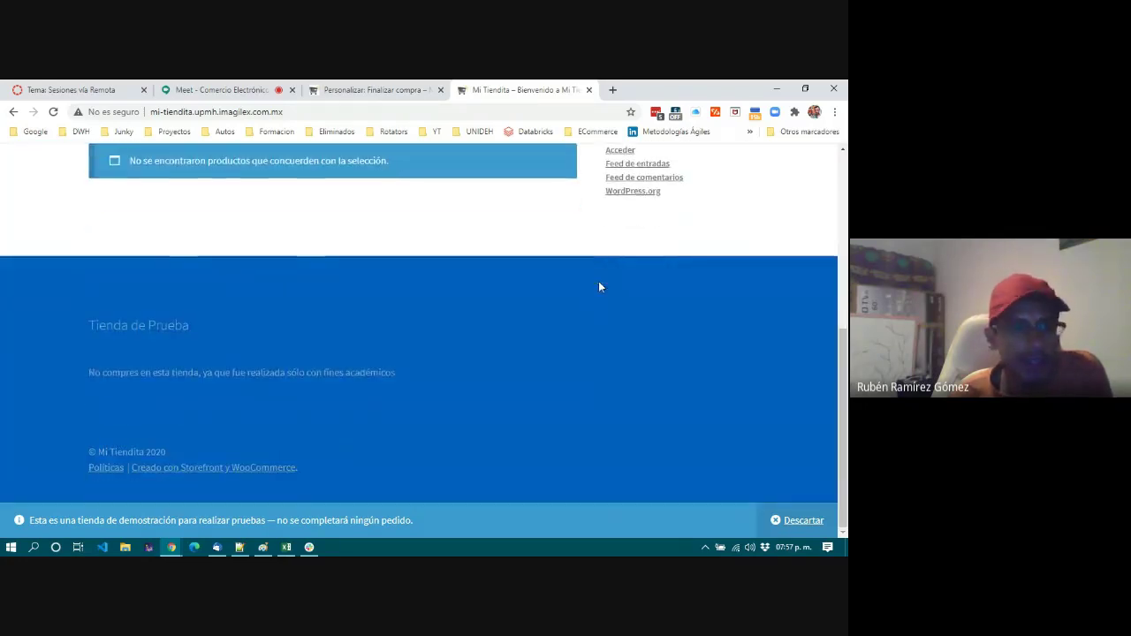
left_click_drag(73, 327, 405, 378)
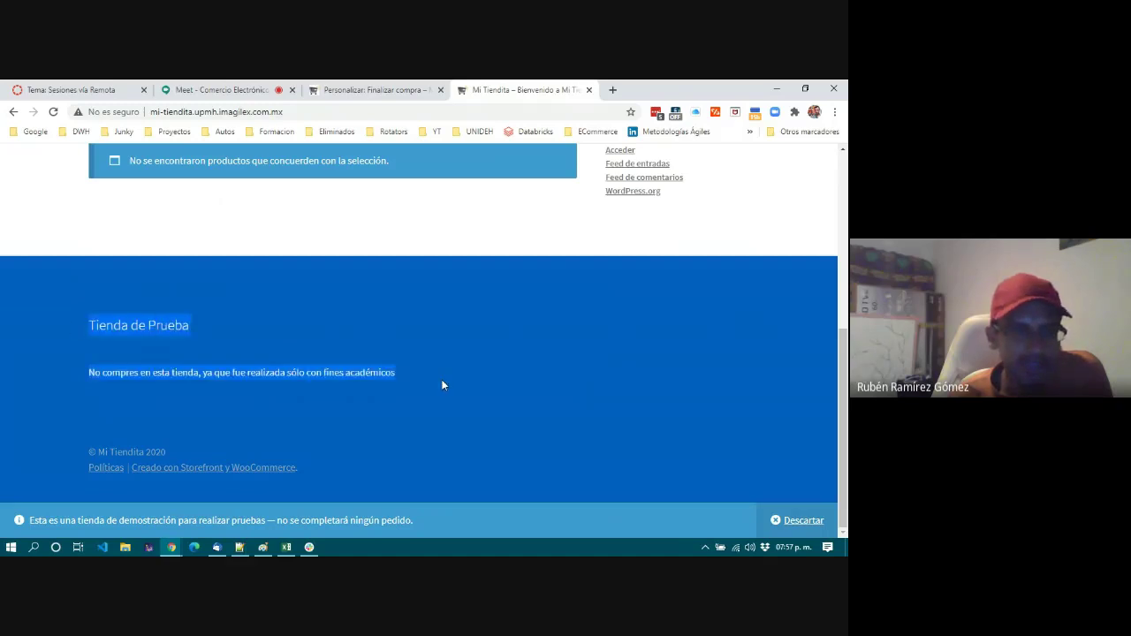
left_click(337, 379)
left_click_drag(100, 324, 419, 384)
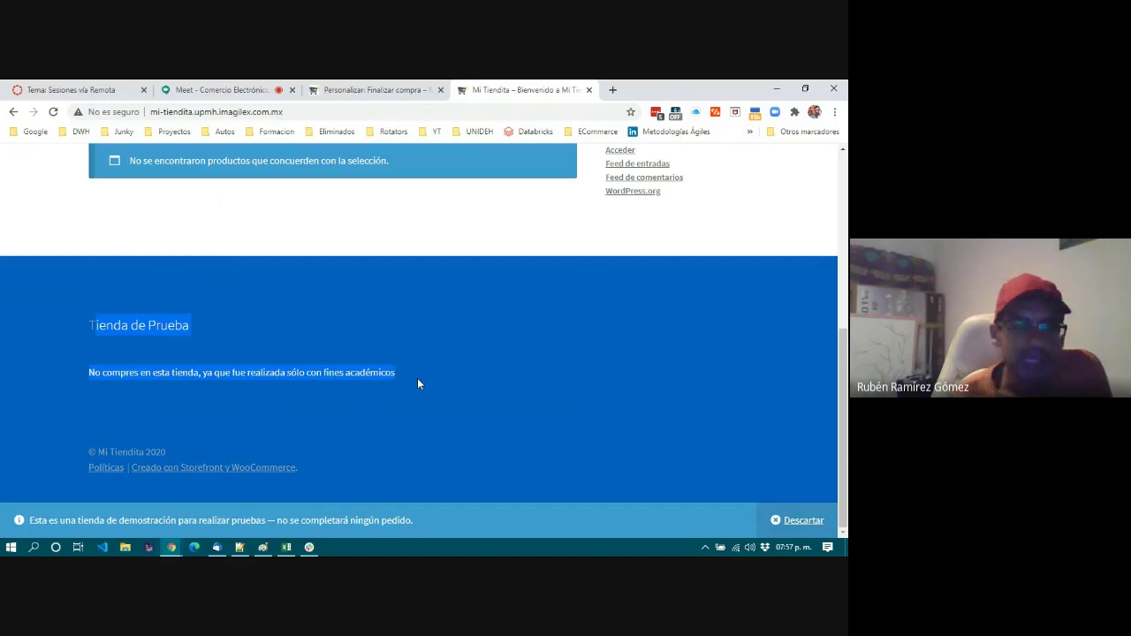
left_click(419, 383)
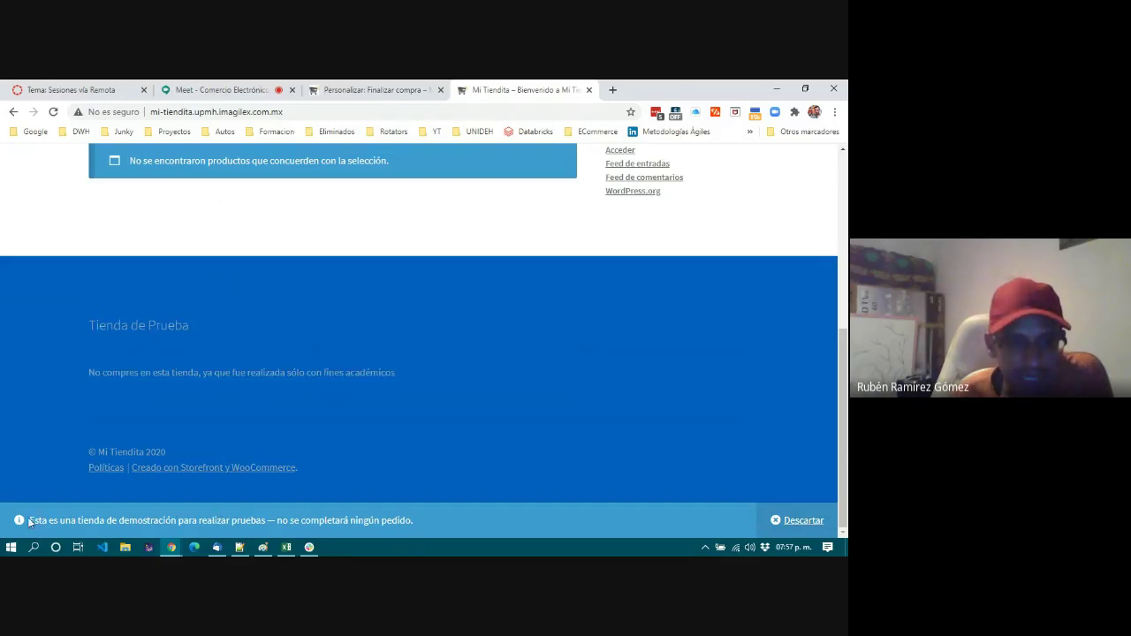
left_click_drag(32, 519, 434, 518)
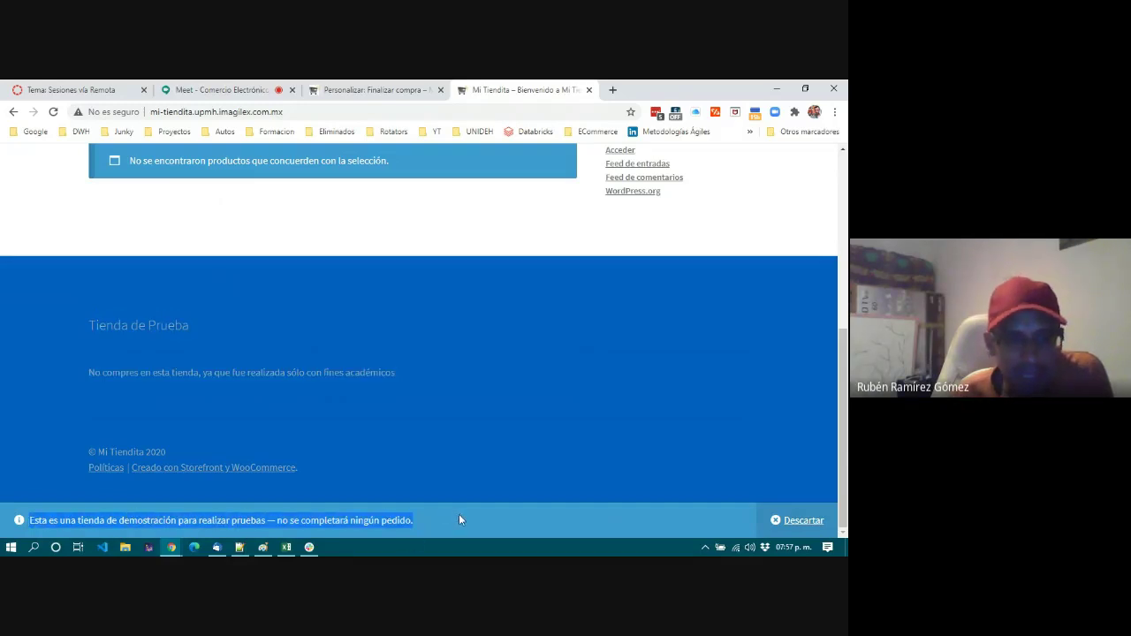
left_click(456, 519)
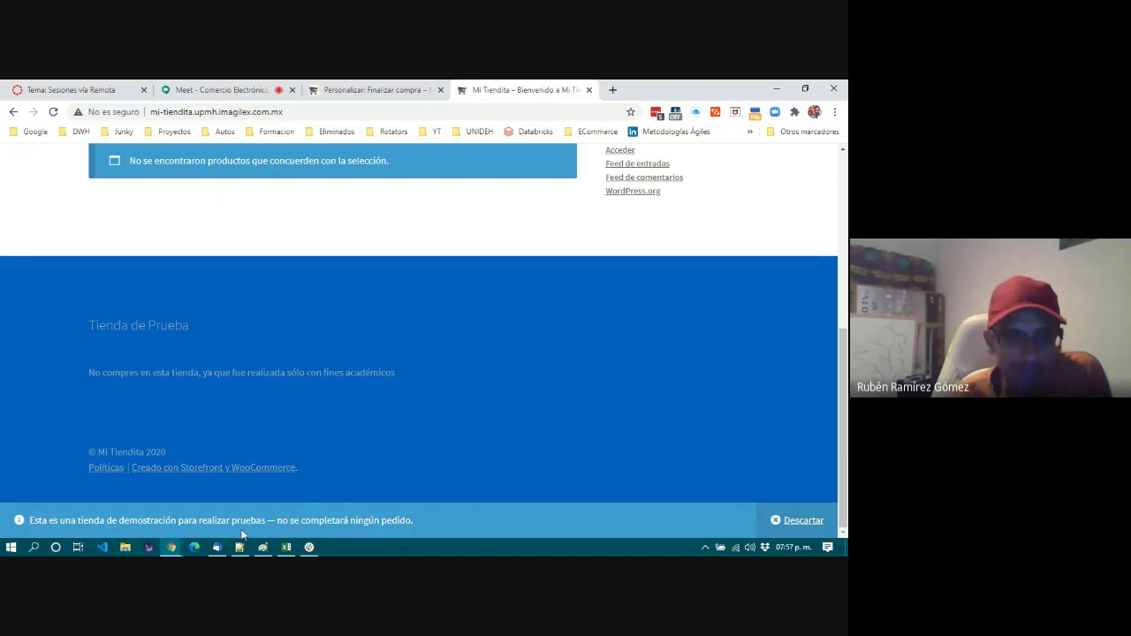
Dismiss the demo-store notice, recheck the page, and switch to the Google Meet call tab.
scroll(261, 433, "up", 10)
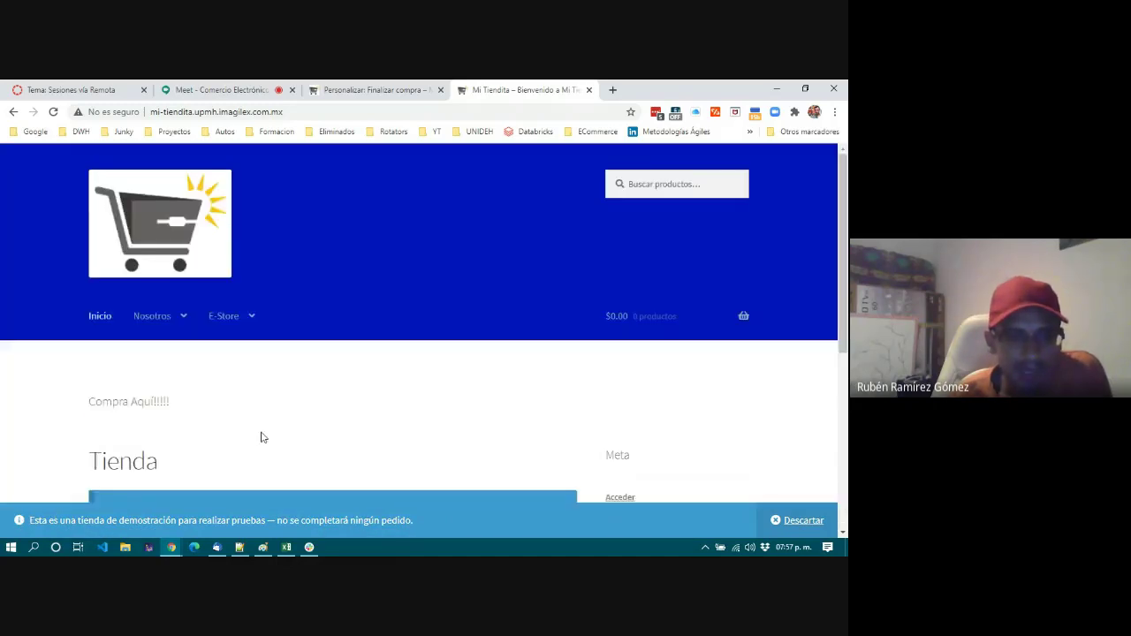
scroll(260, 436, "down", 1)
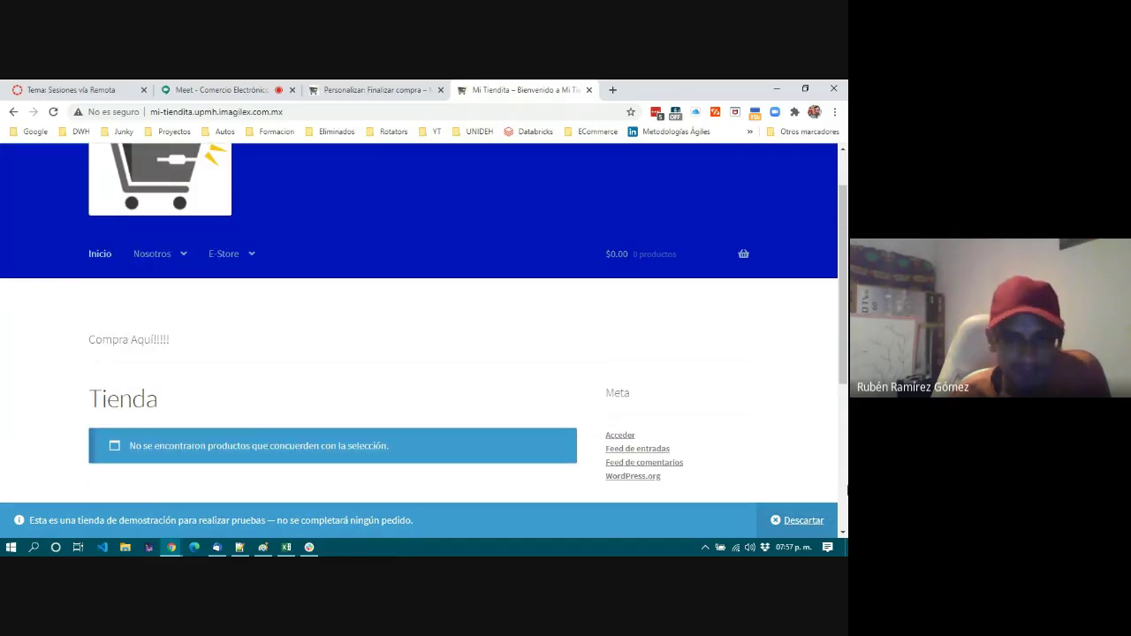
left_click(798, 520)
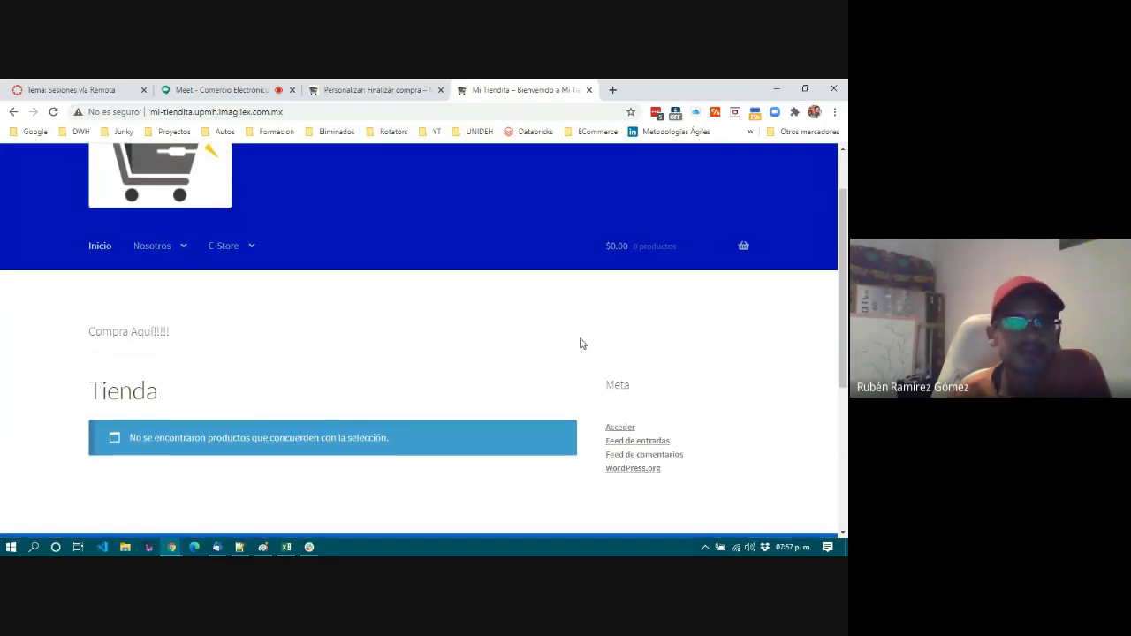
scroll(579, 344, "down", 3)
scroll(580, 341, "up", 5)
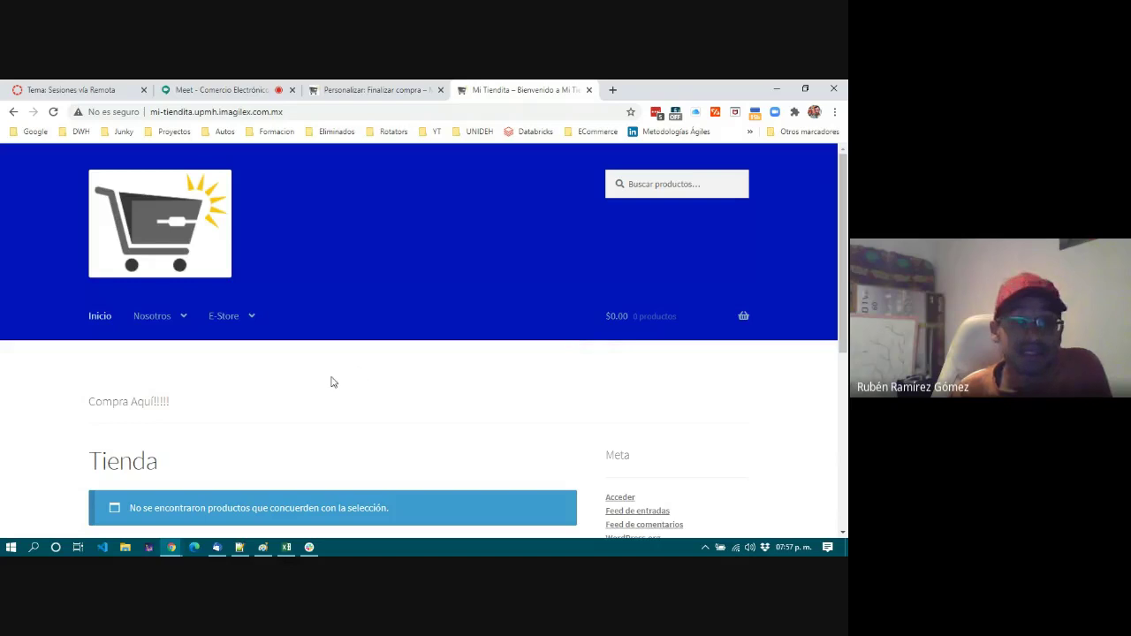
scroll(333, 381, "down", 3)
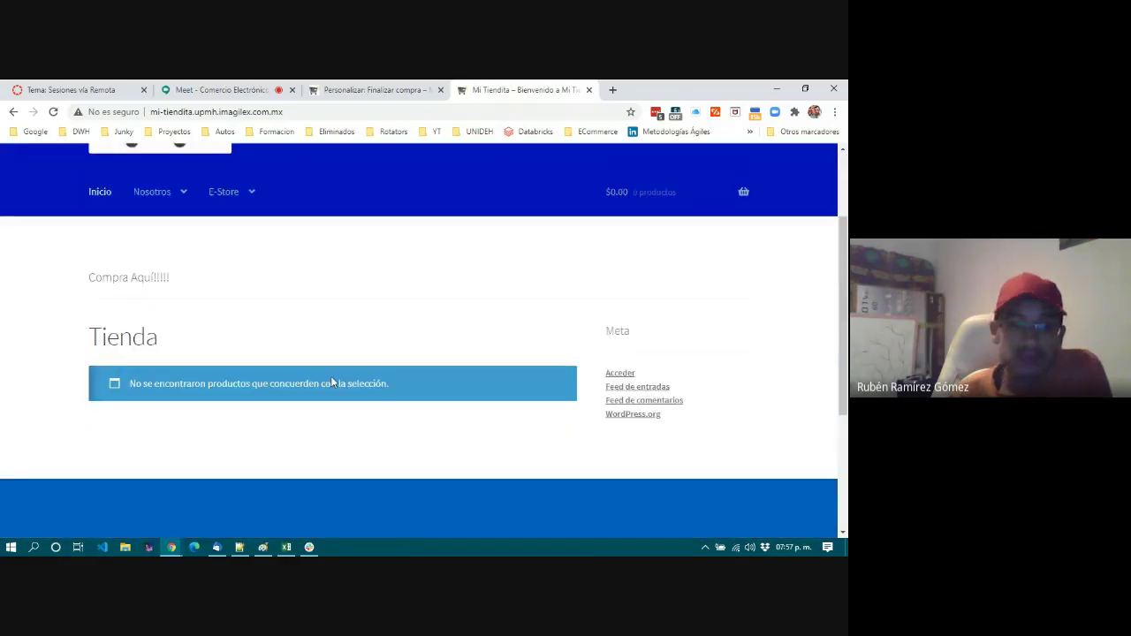
scroll(332, 382, "down", 1)
scroll(333, 382, "up", 1)
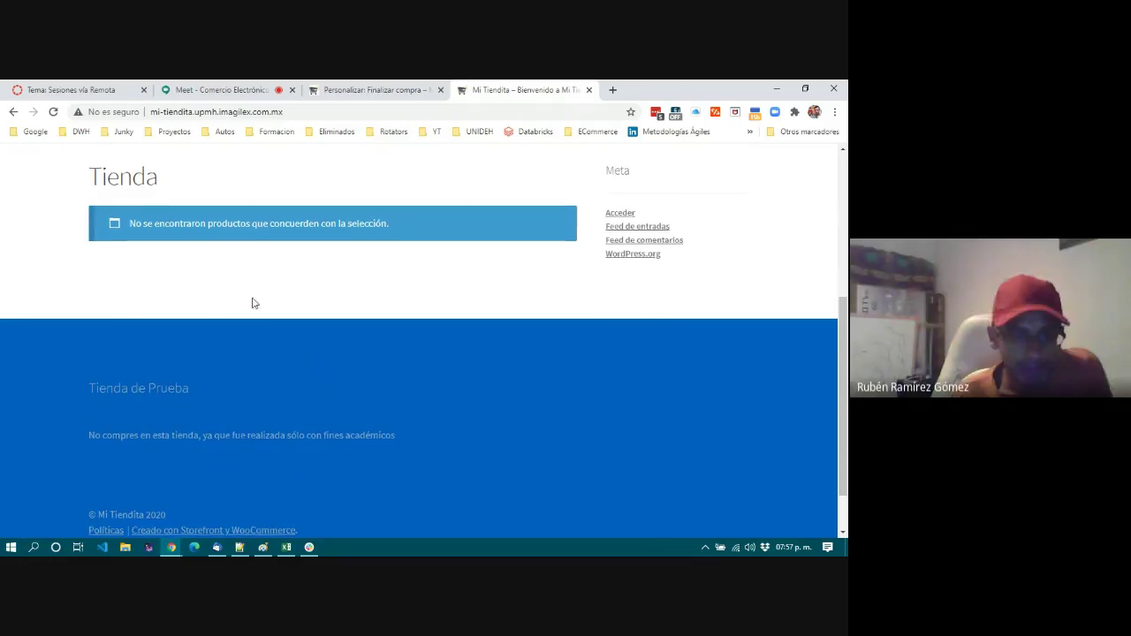
scroll(252, 297, "up", 3)
left_click(221, 89)
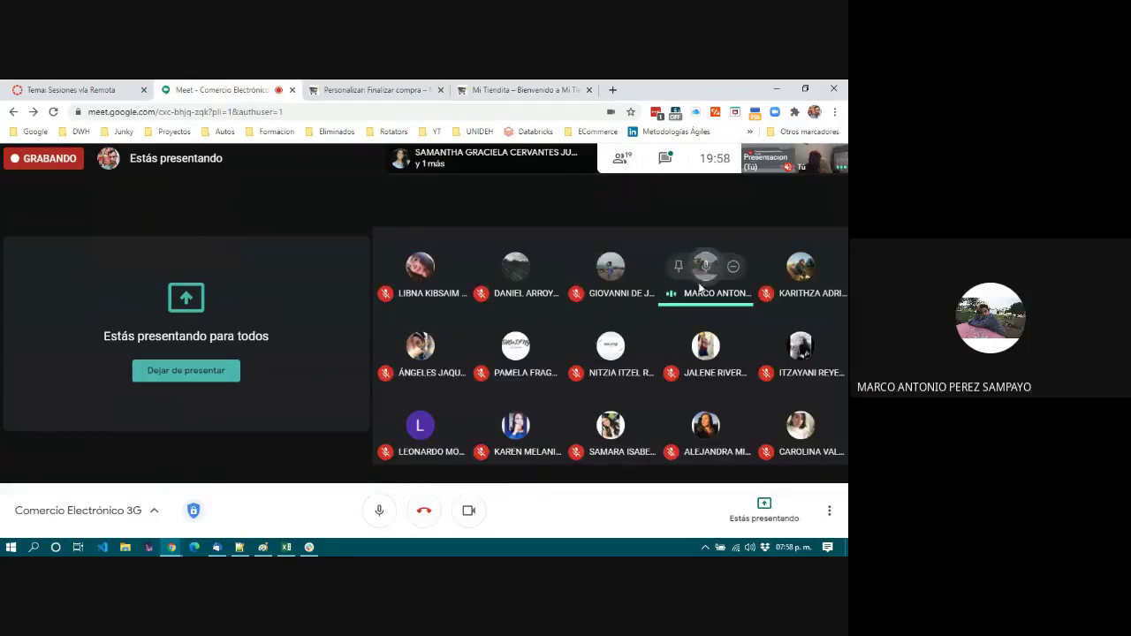
left_click(403, 96)
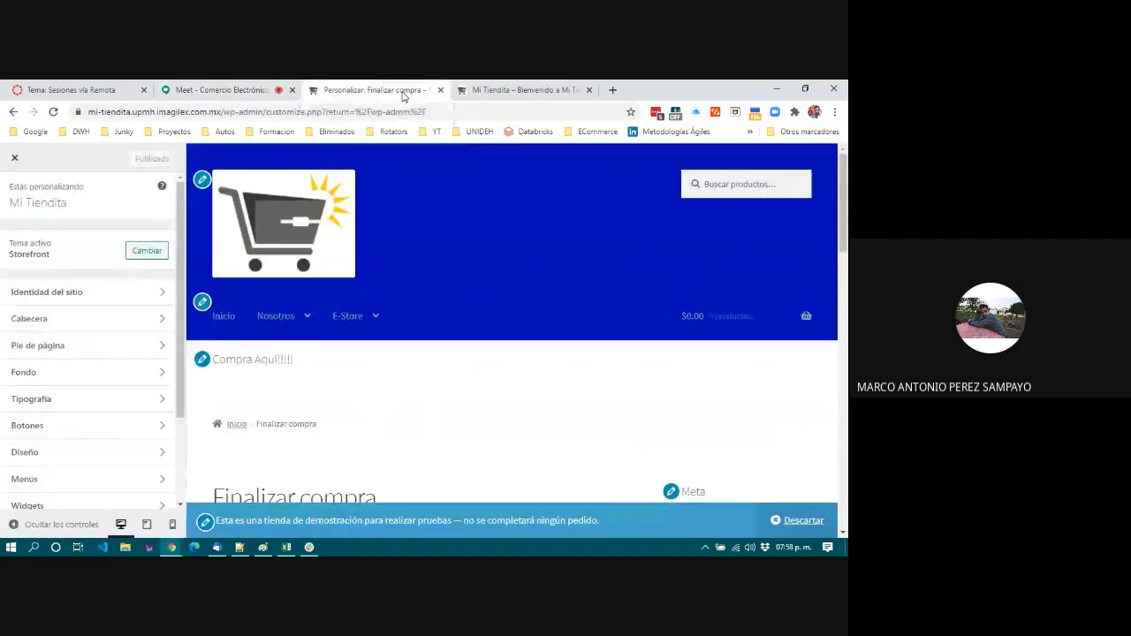
mouse_move(353, 315)
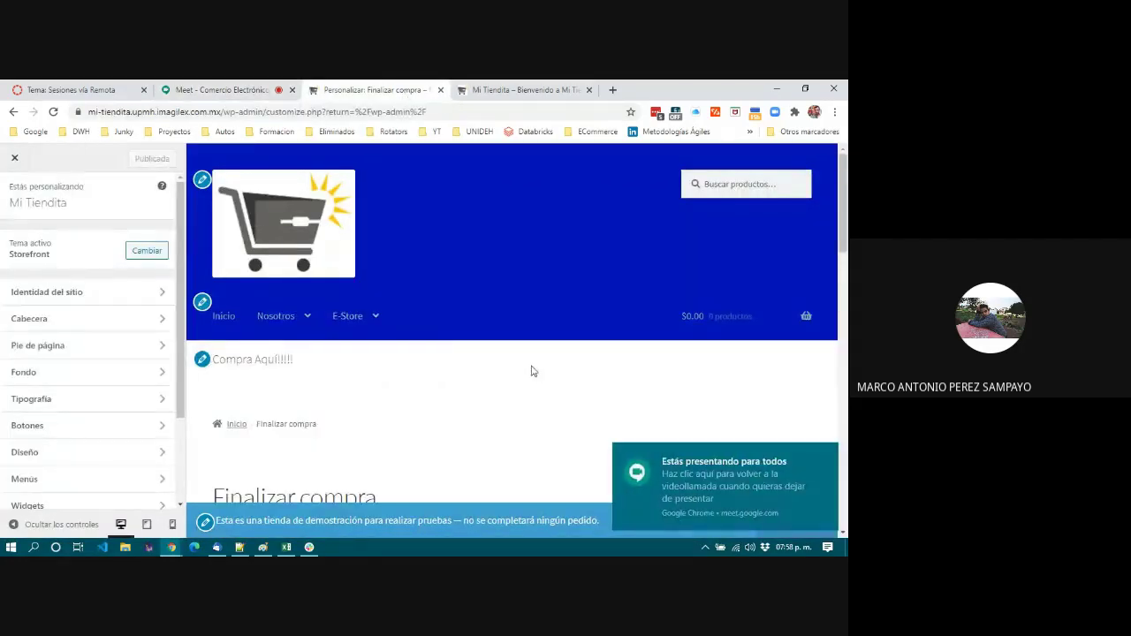
scroll(531, 365, "down", 5)
scroll(530, 365, "down", 10)
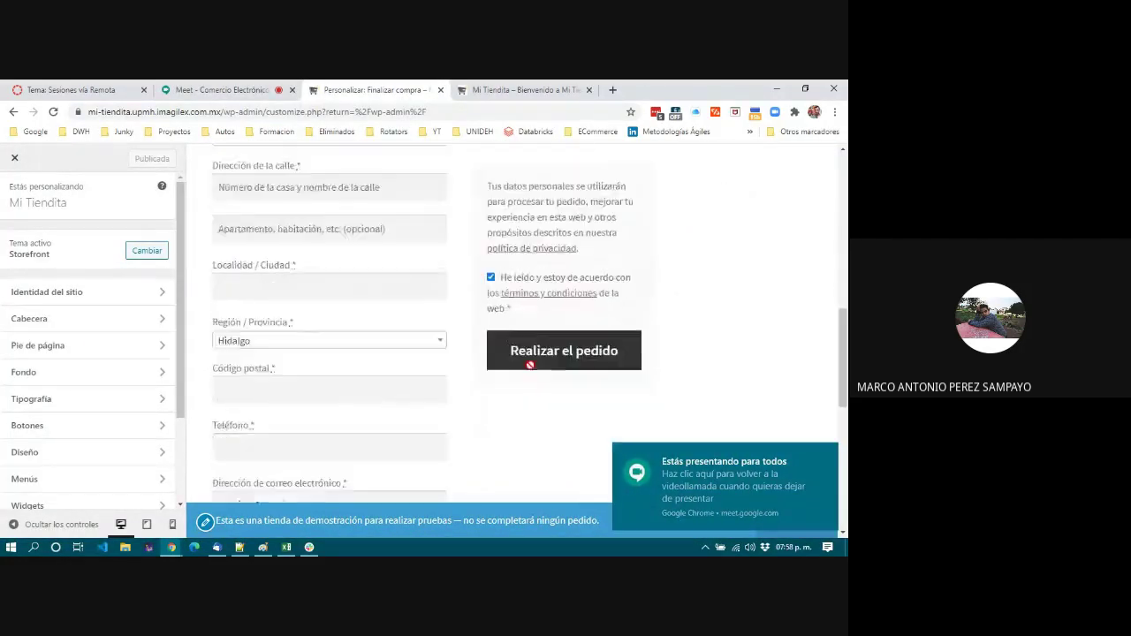
scroll(530, 365, "up", 15)
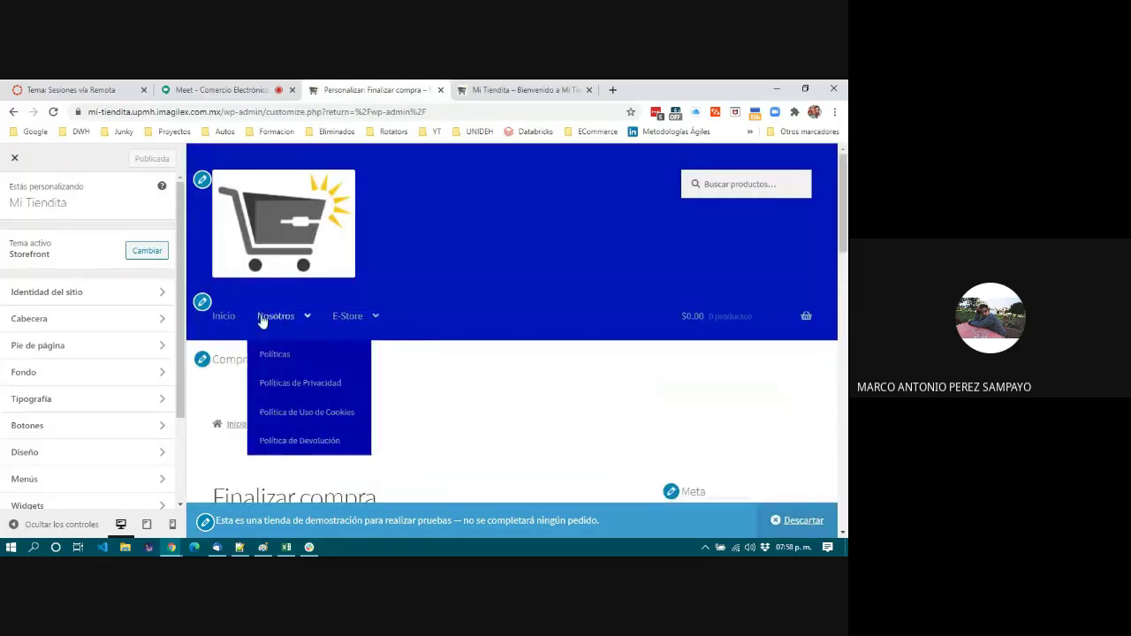
mouse_move(278, 318)
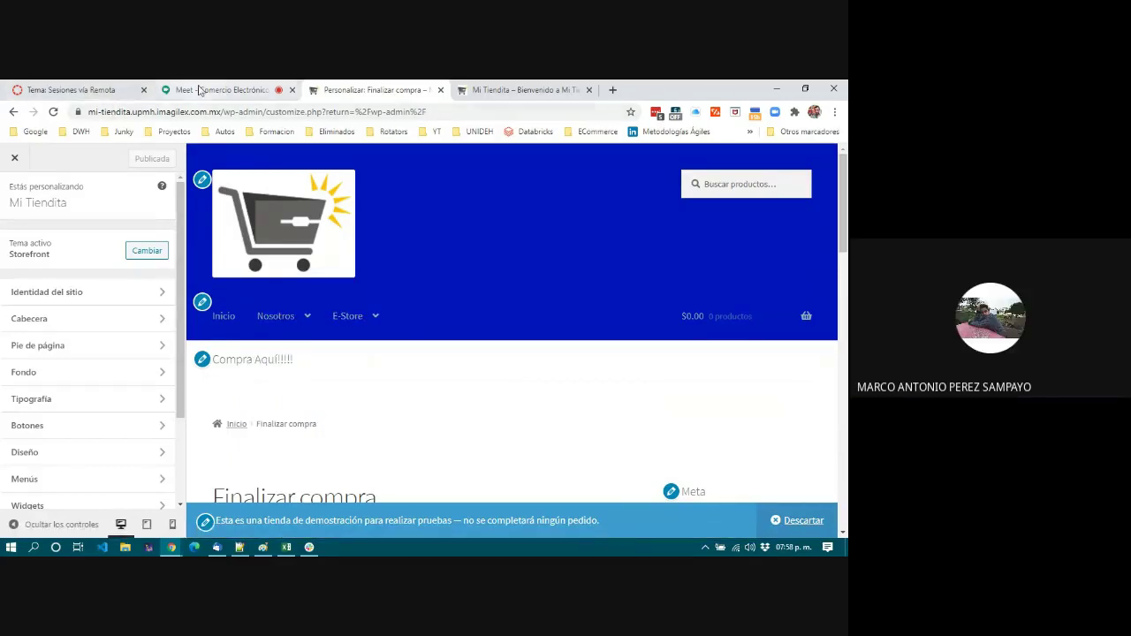
left_click(221, 89)
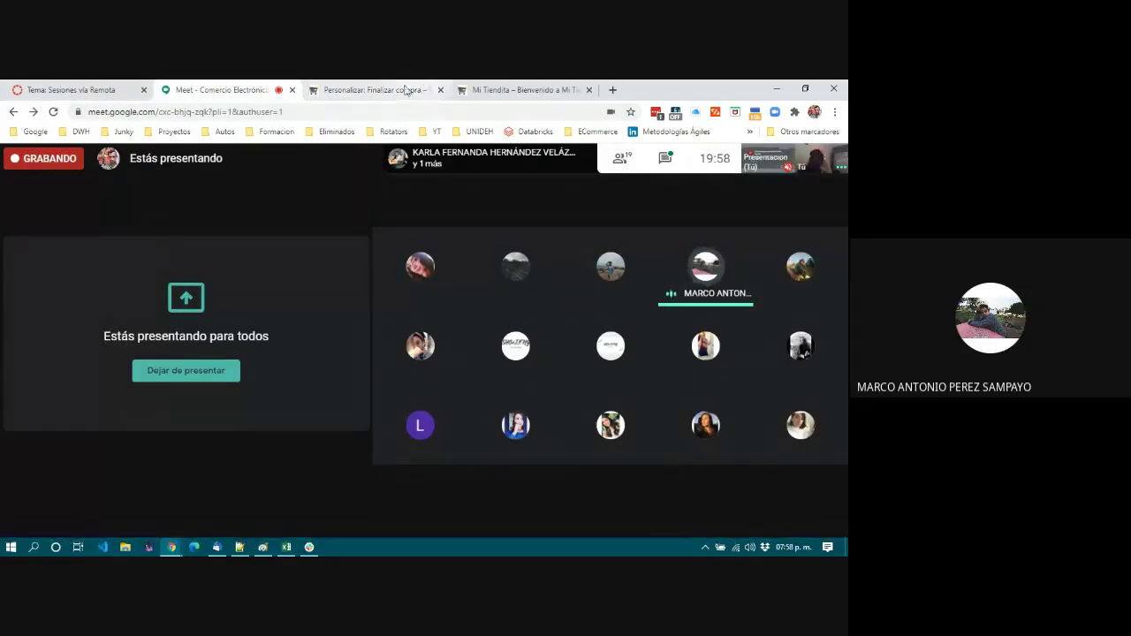
Close the customizer from the checkout tab and return to the Mi Tiendita Escritorio dashboard.
left_click(420, 86)
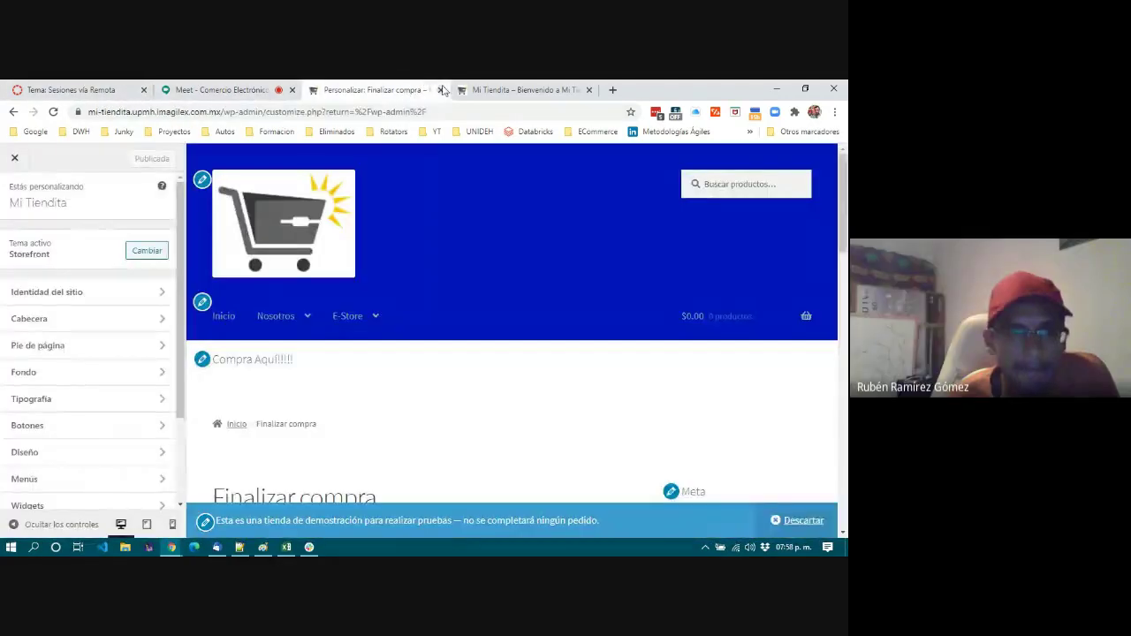
left_click(14, 162)
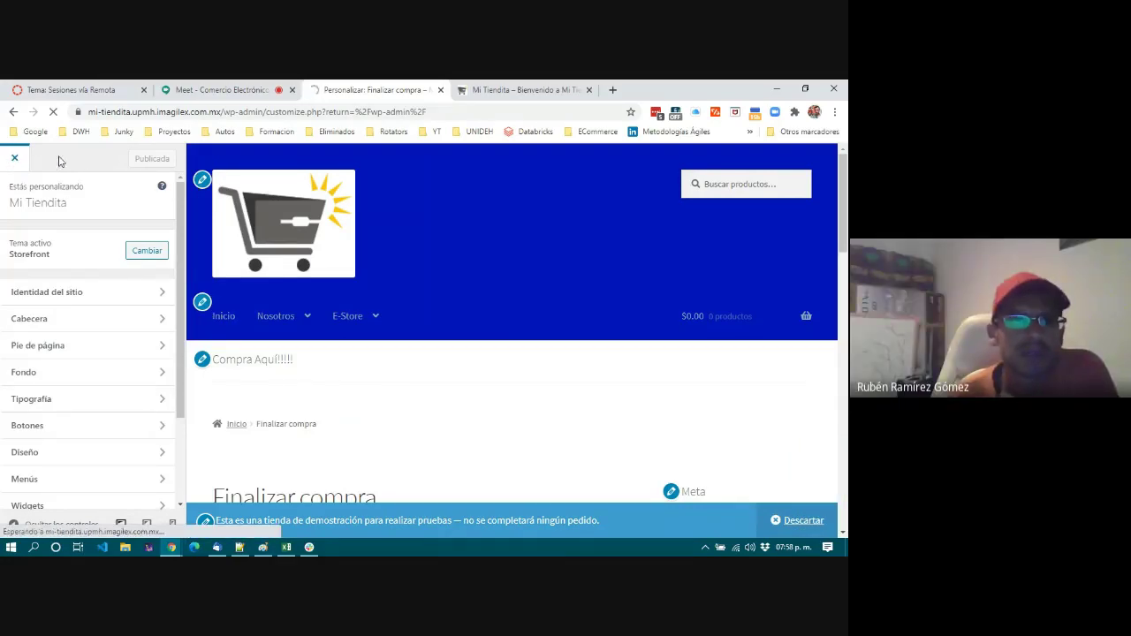
left_click(14, 158)
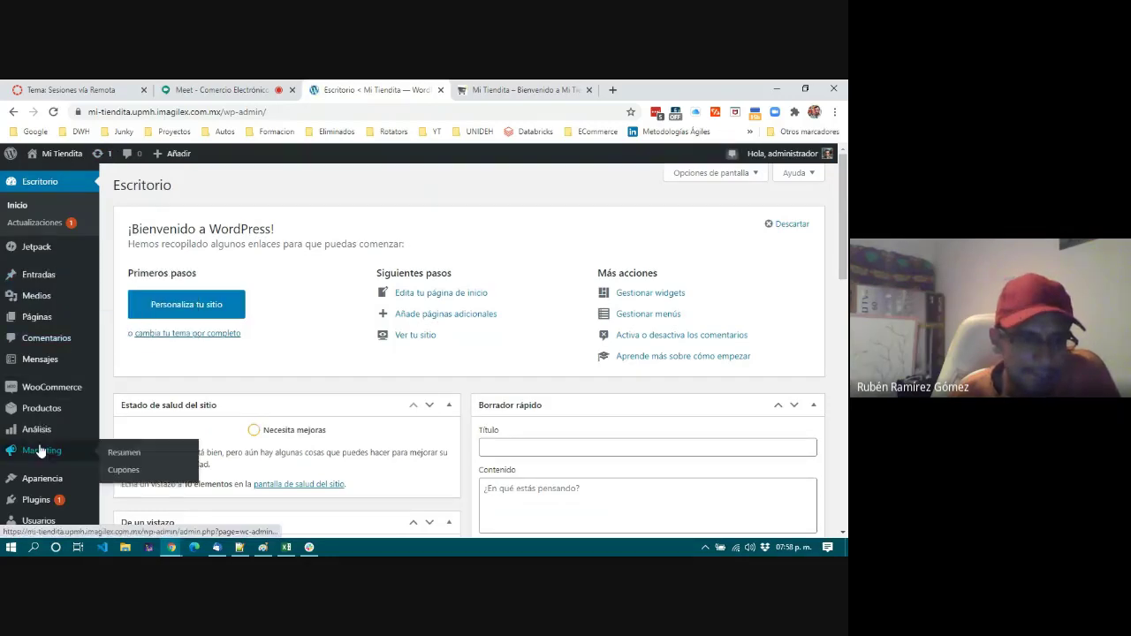
mouse_move(50, 394)
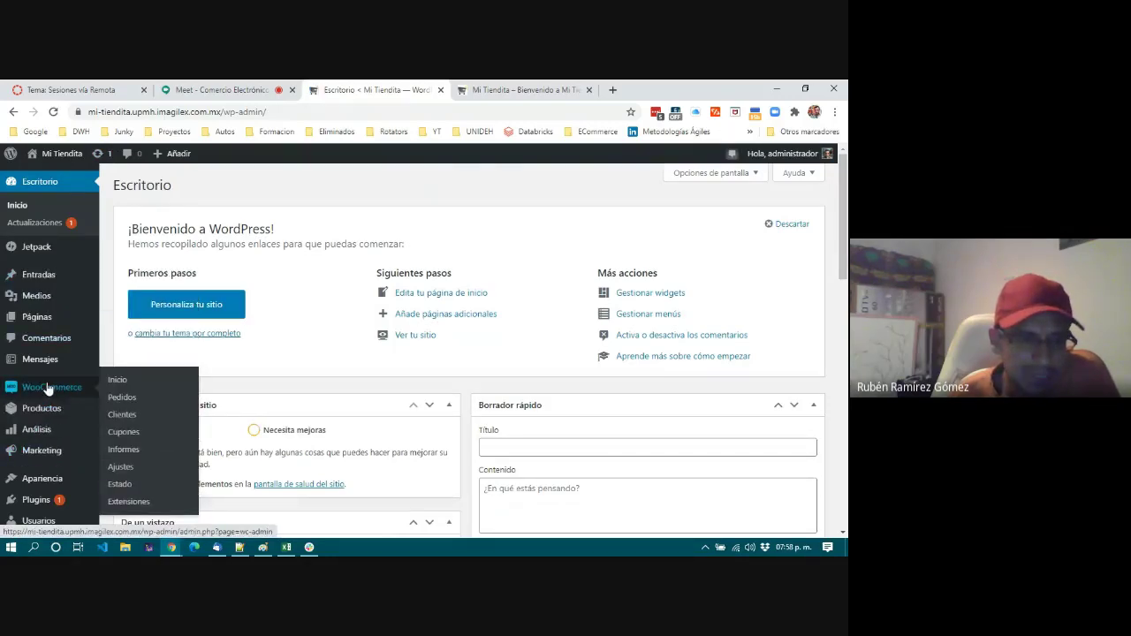
mouse_move(49, 296)
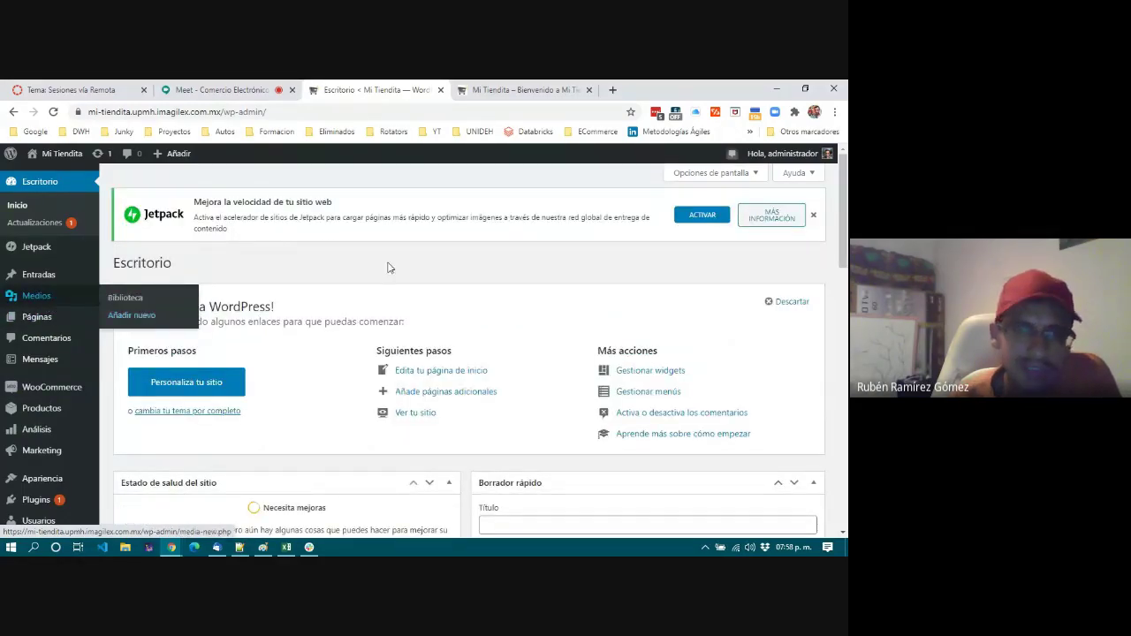
Open a new tab and load saboracerveza.upmh.imagilex.com.mx/wp-admin.
left_click(614, 90)
left_click(478, 113)
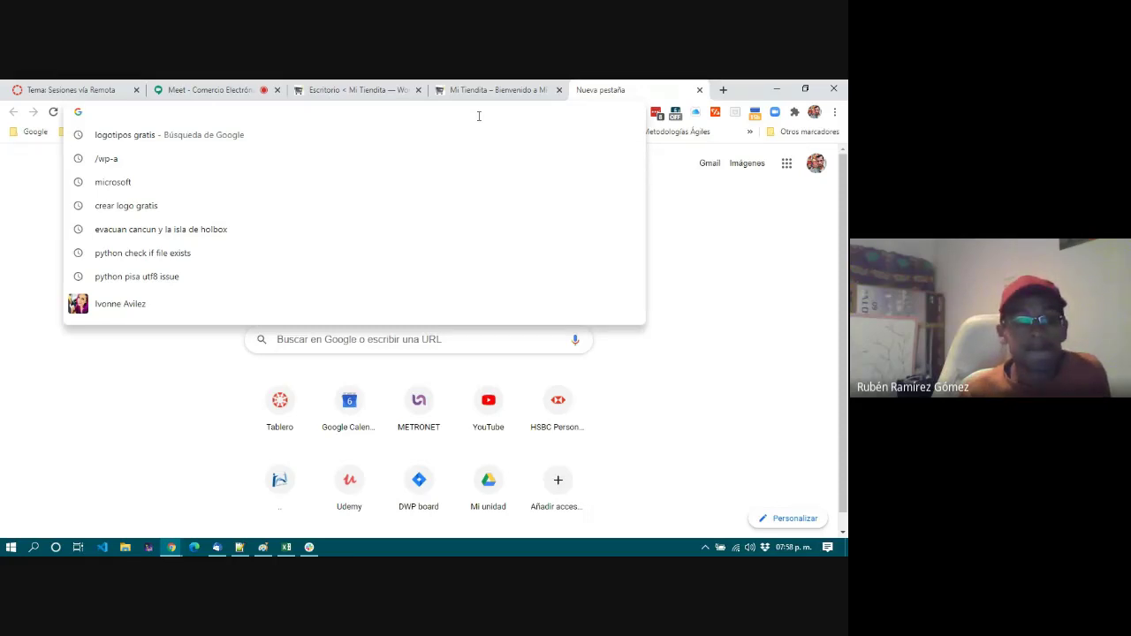
type("s")
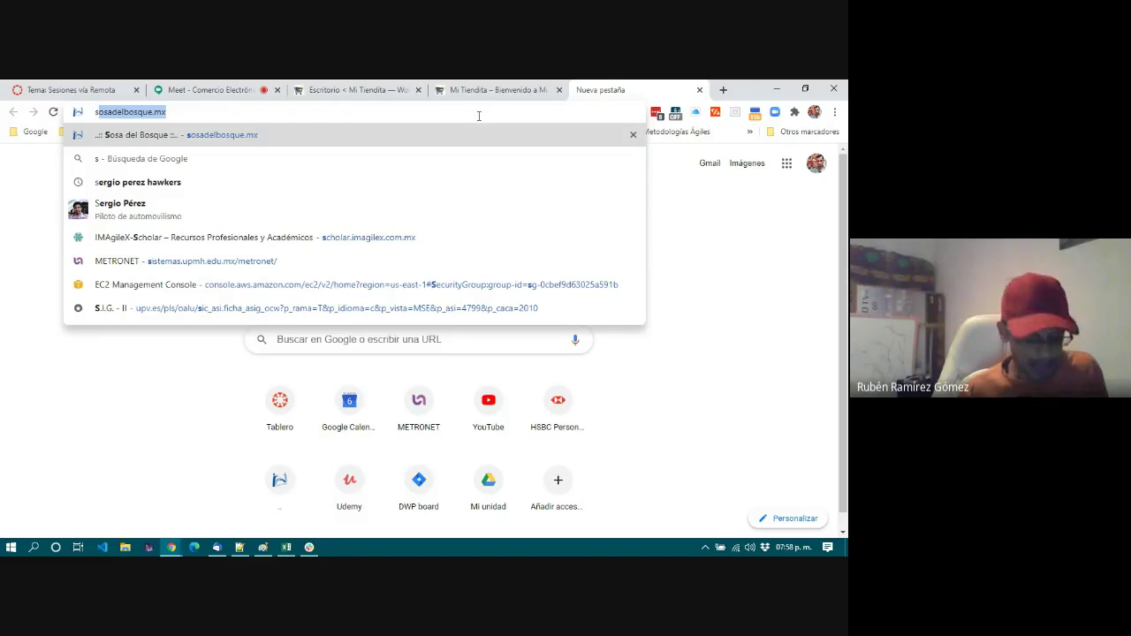
type("abo")
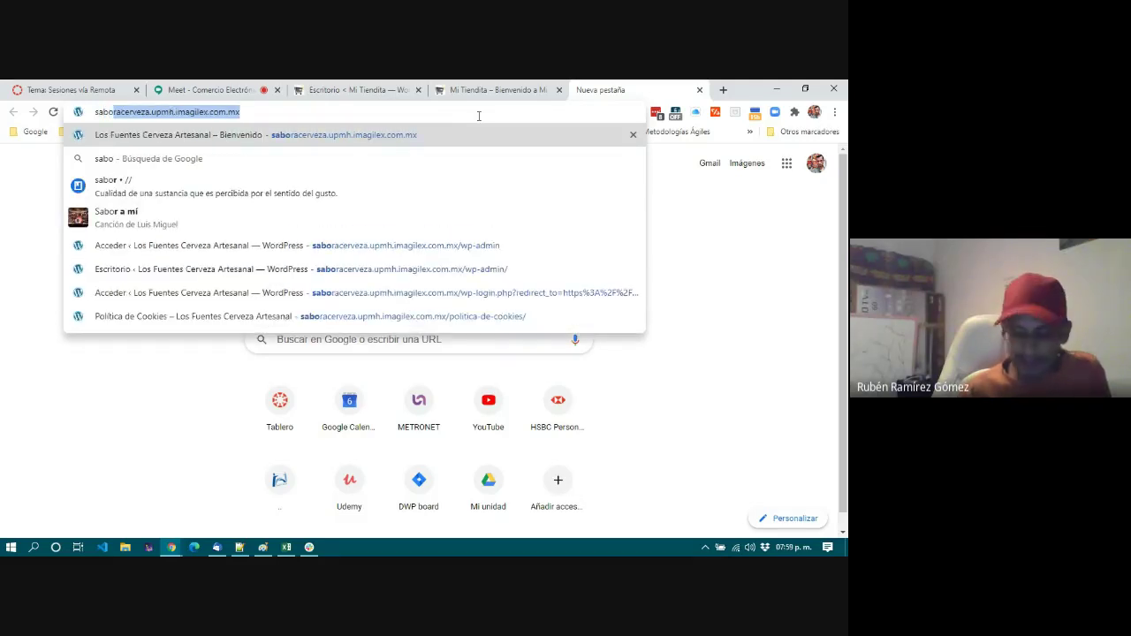
key("Right")
type("/wp")
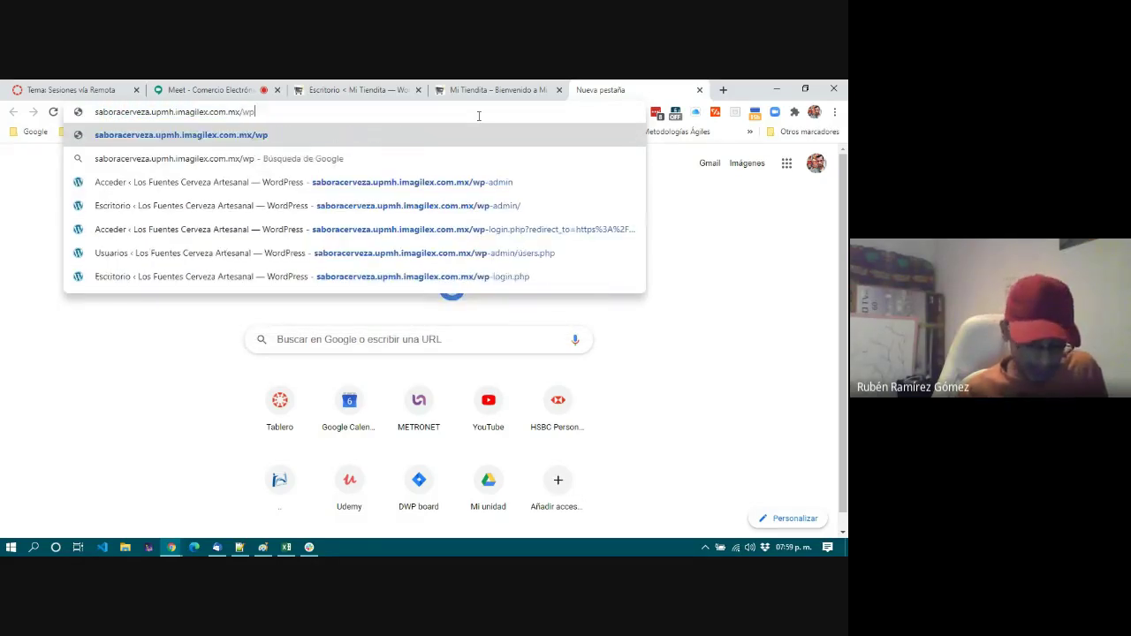
type("-admin")
key("Return")
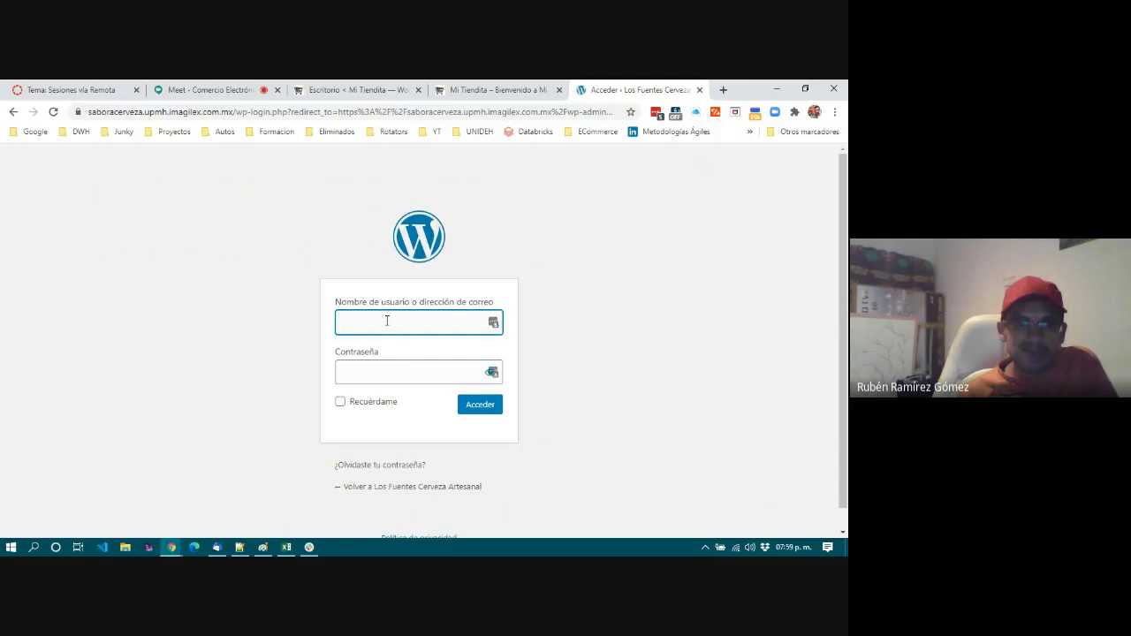
Log in with the administrator username and the account password pasted from Notepad++.
left_click(392, 324)
type("administradop")
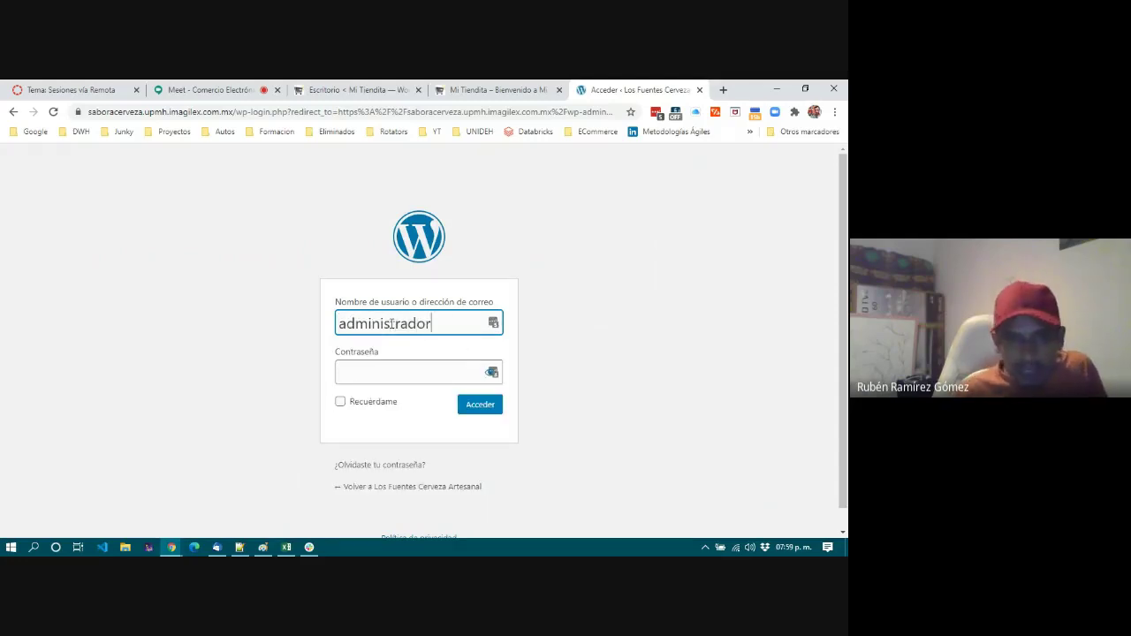
left_click(389, 371)
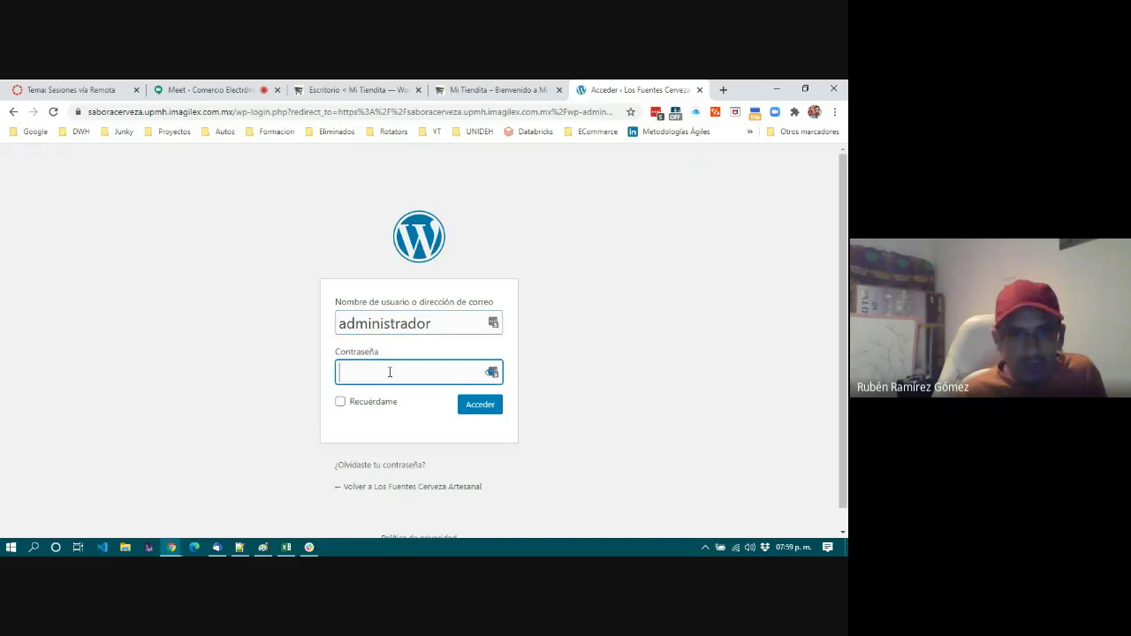
left_click(239, 548)
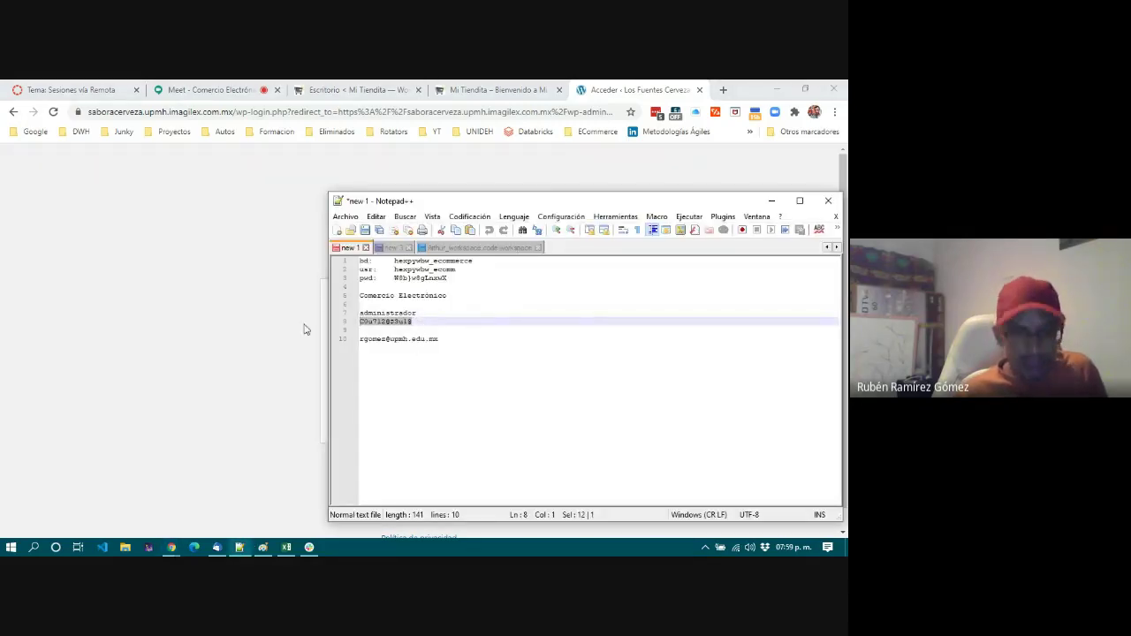
left_click(212, 356)
left_click(382, 372)
key("ctrl+v")
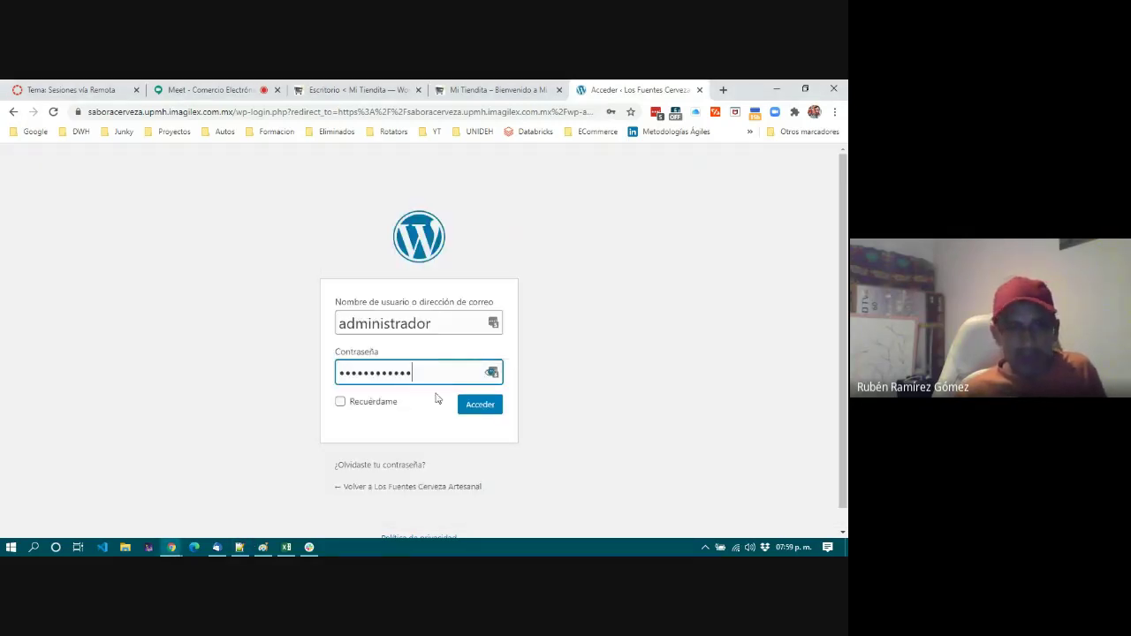
left_click(475, 404)
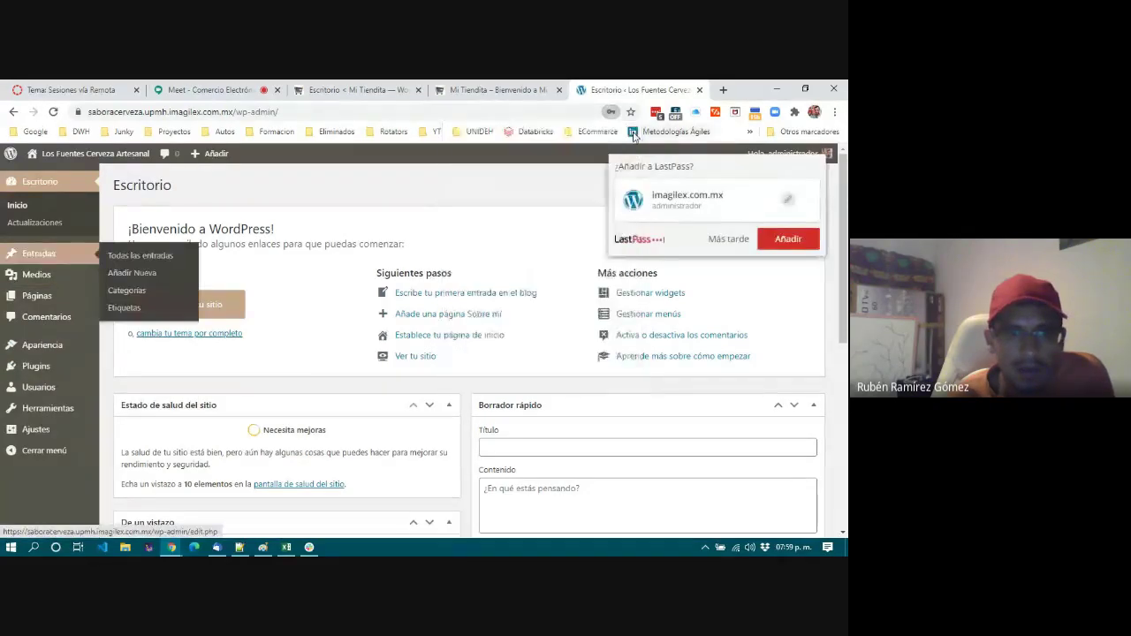
Open Usuarios, decline the LastPass save prompt, and edit the first Editor student's profile.
left_click(35, 392)
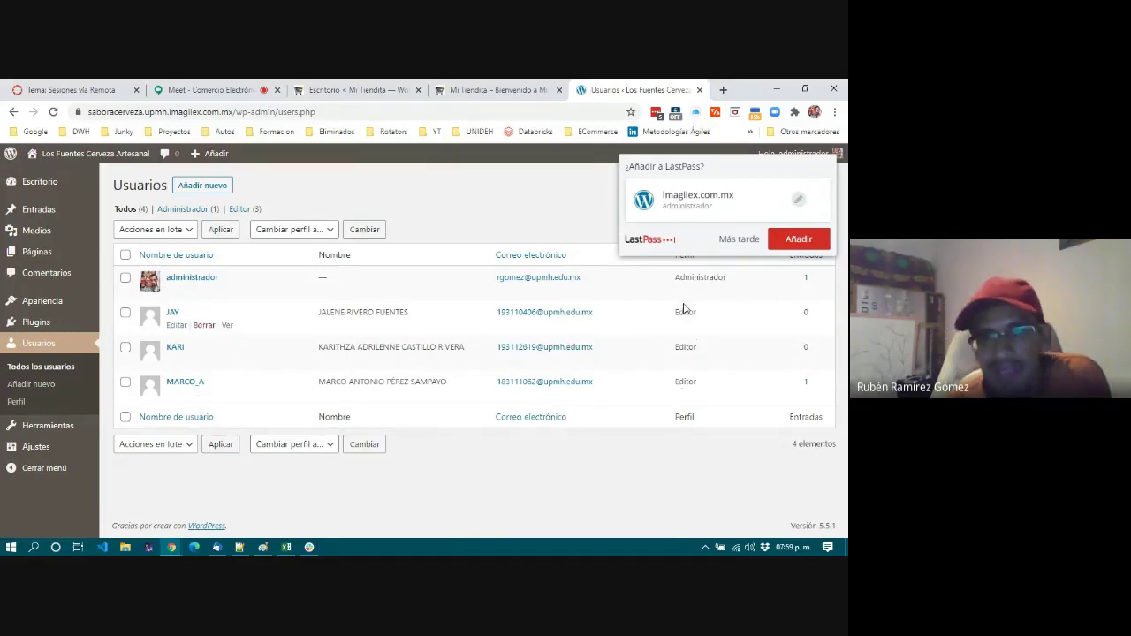
left_click_drag(674, 281, 723, 277)
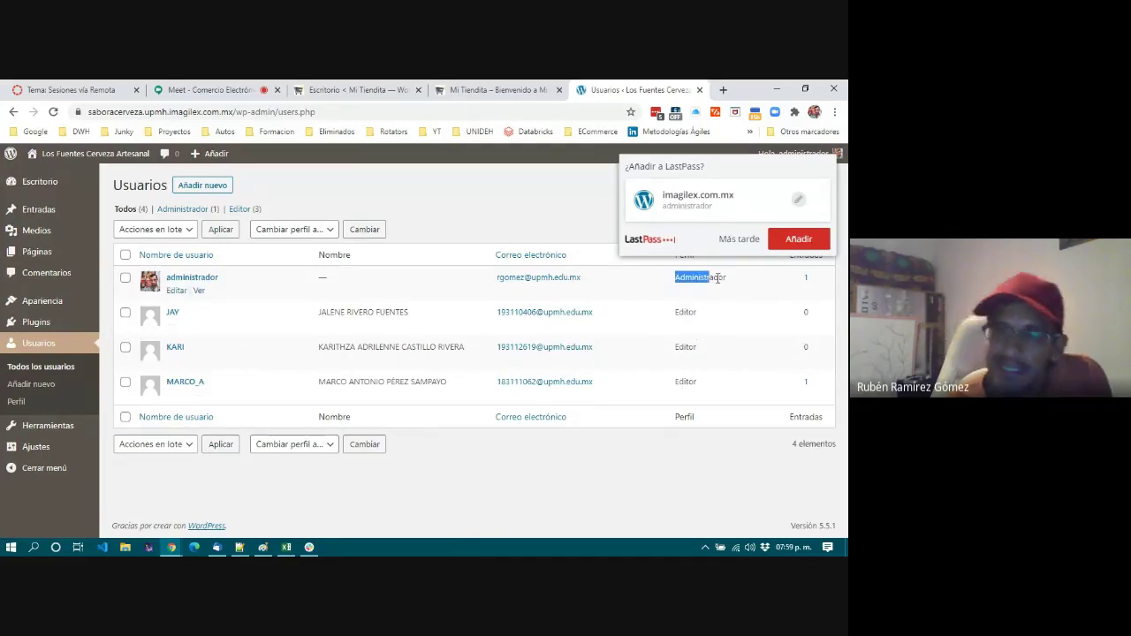
left_click(740, 240)
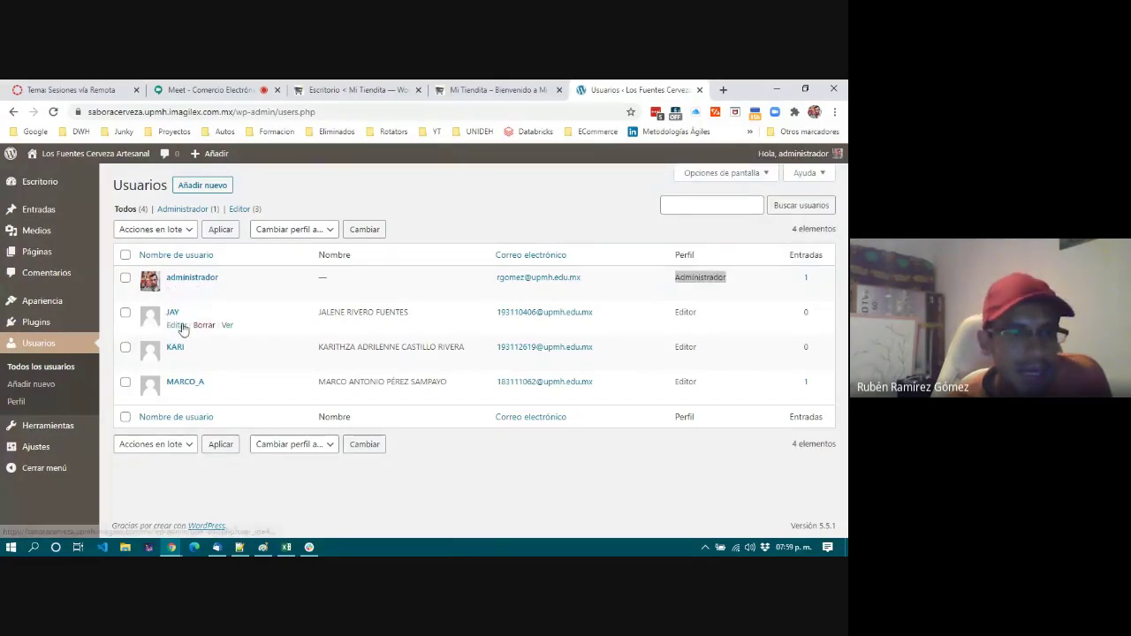
left_click(179, 326)
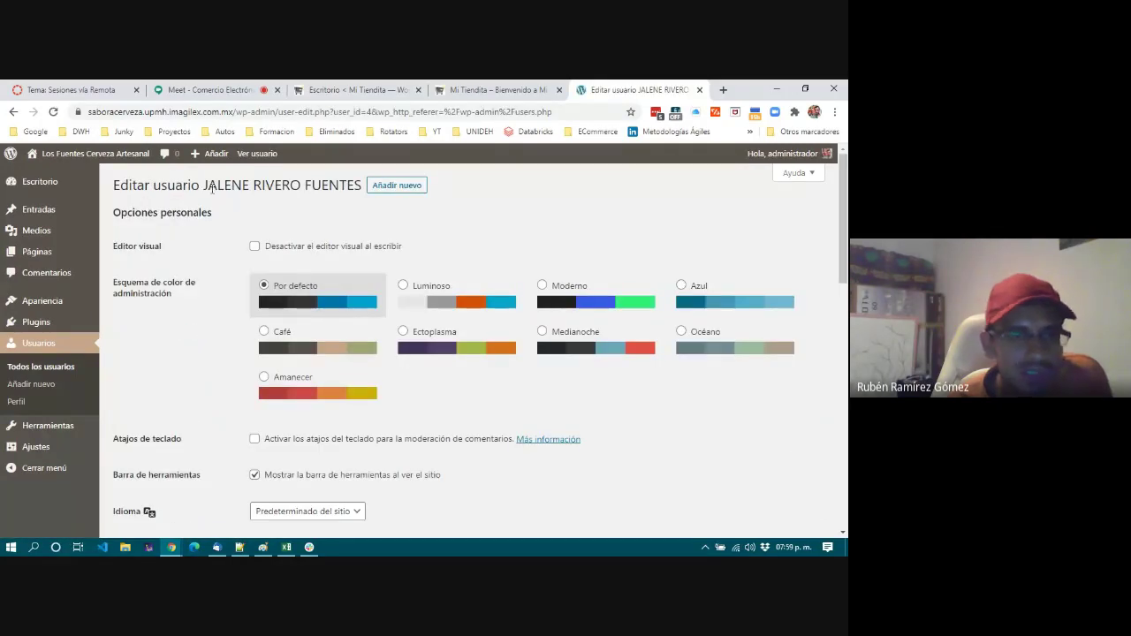
Review the student's profile form, leaving the public display name unchanged.
scroll(389, 422, "down", 6)
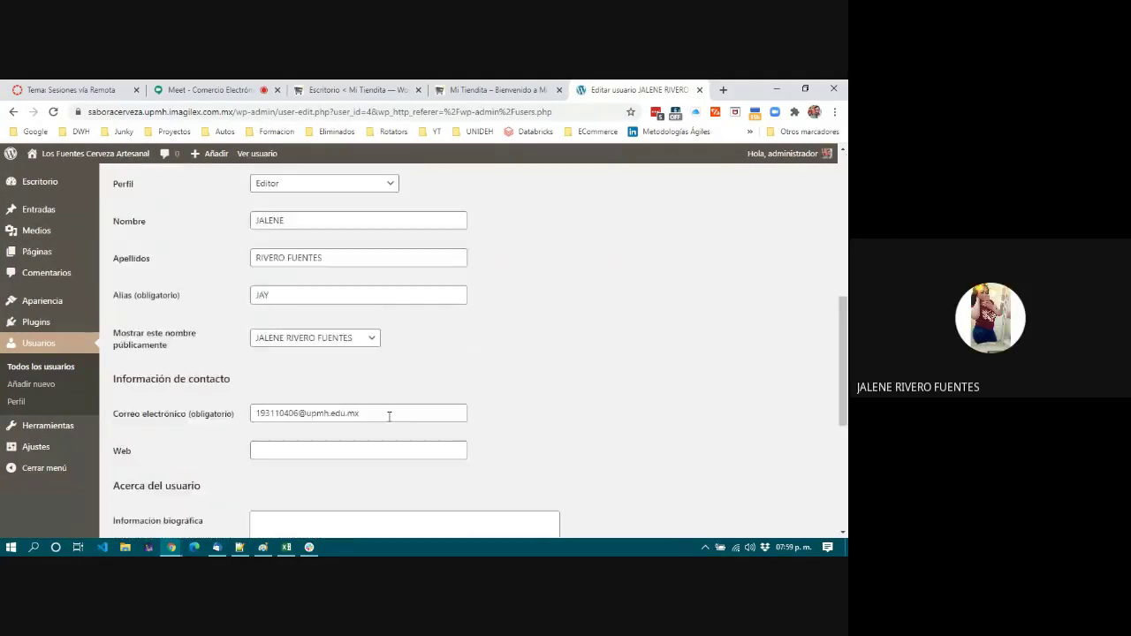
scroll(389, 416, "down", 4)
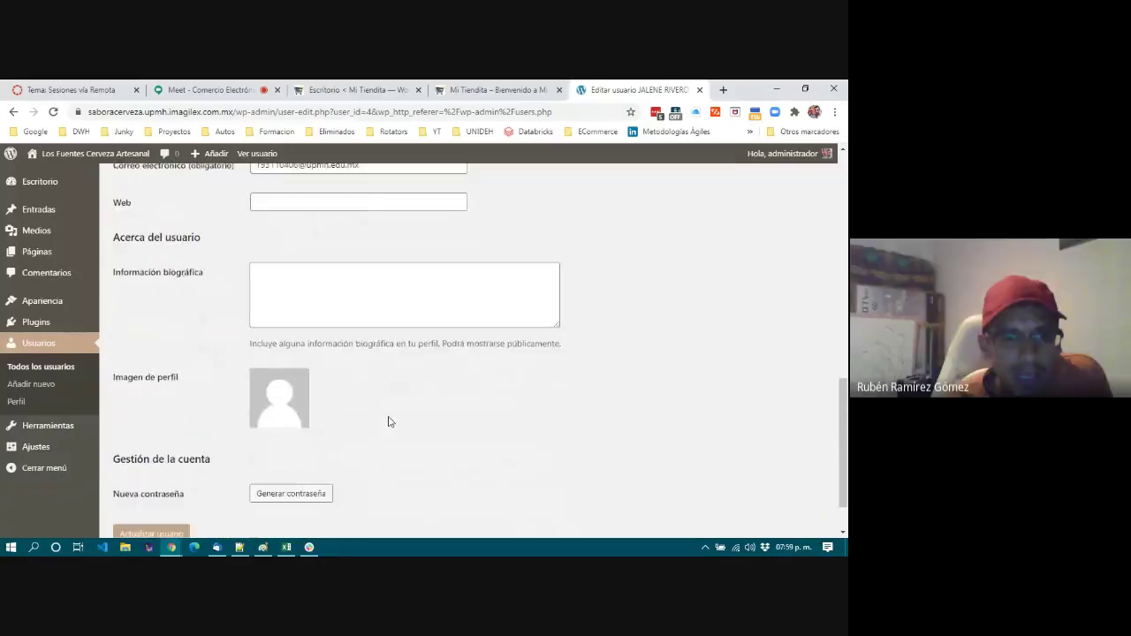
scroll(286, 385, "up", 5)
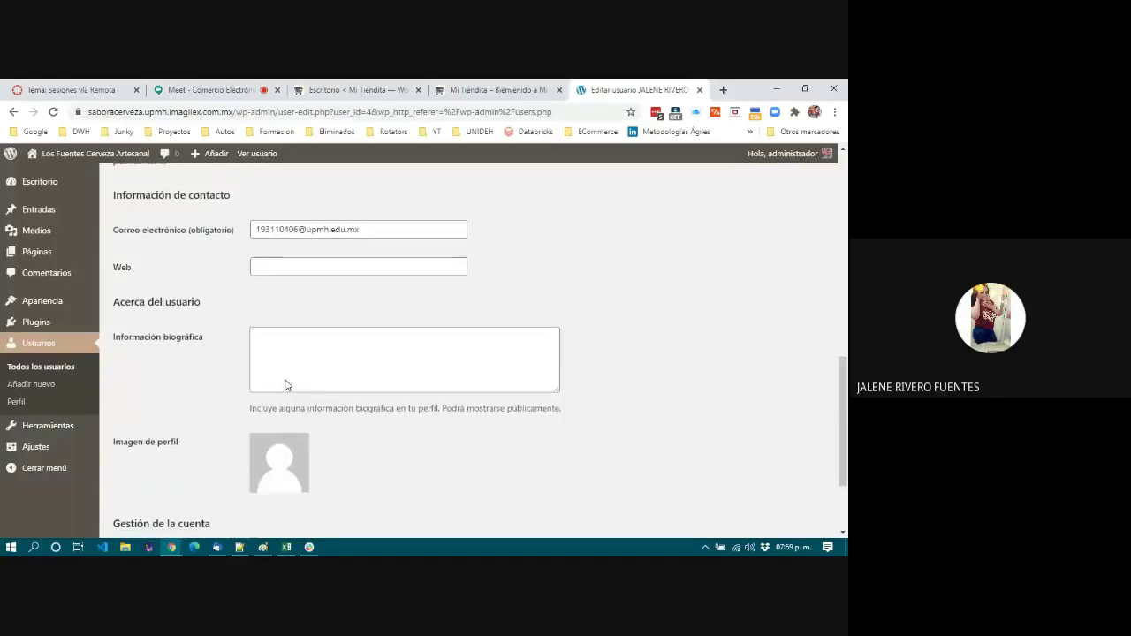
left_click(316, 339)
left_click(469, 372)
scroll(468, 380, "down", 3)
scroll(460, 416, "up", 3)
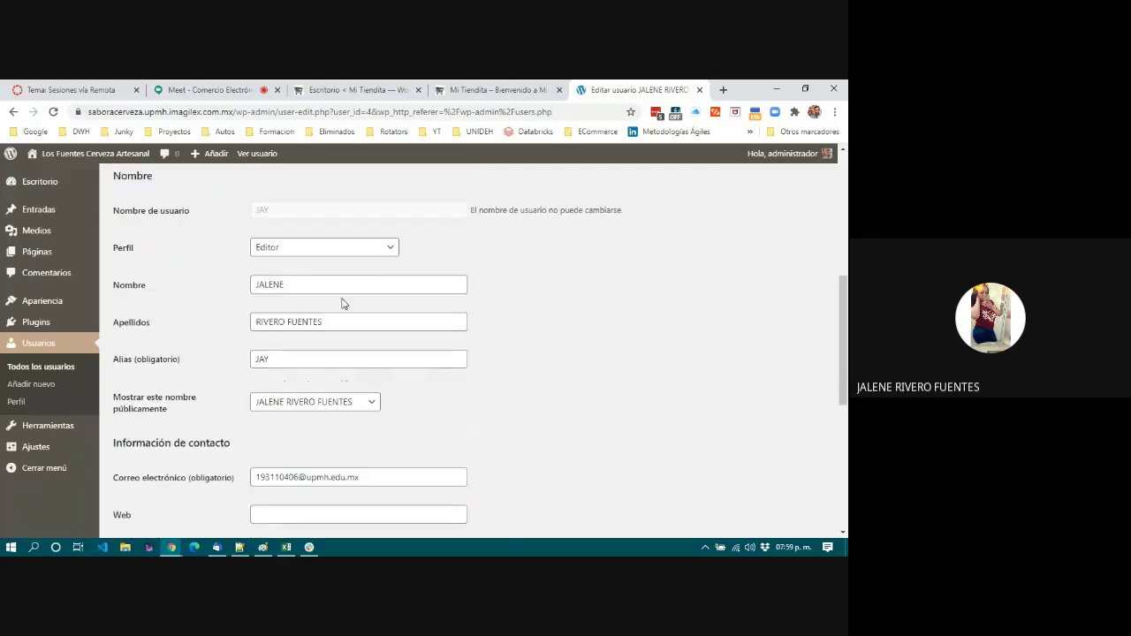
Change the user's role from Editor to Administrador, save, and return to Todos los usuarios.
left_click(288, 256)
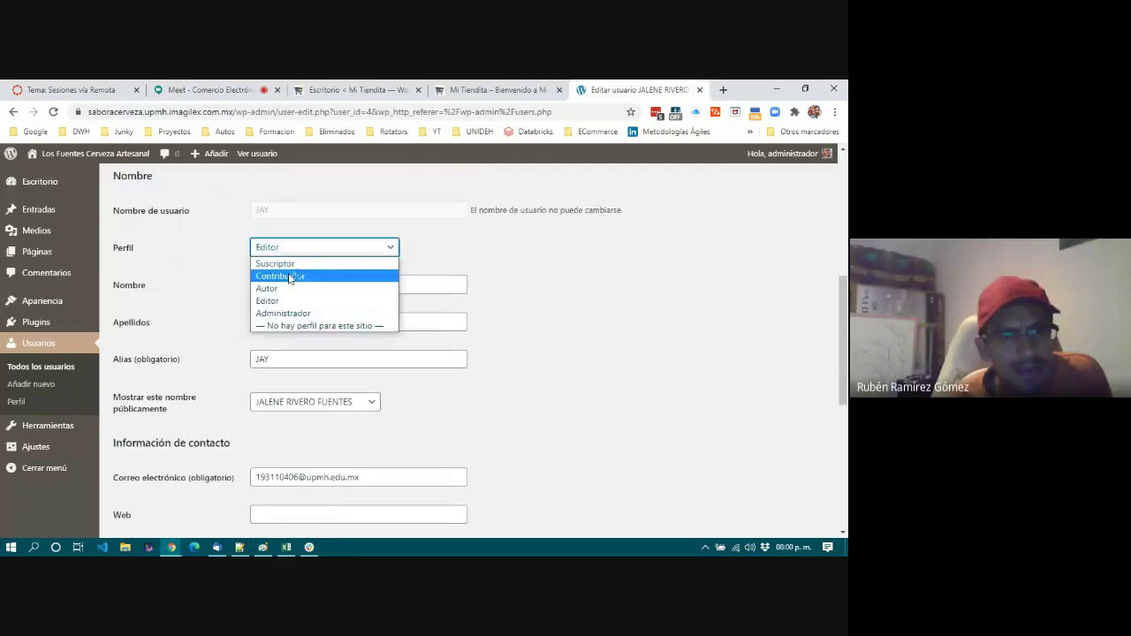
left_click(287, 317)
scroll(537, 344, "down", 5)
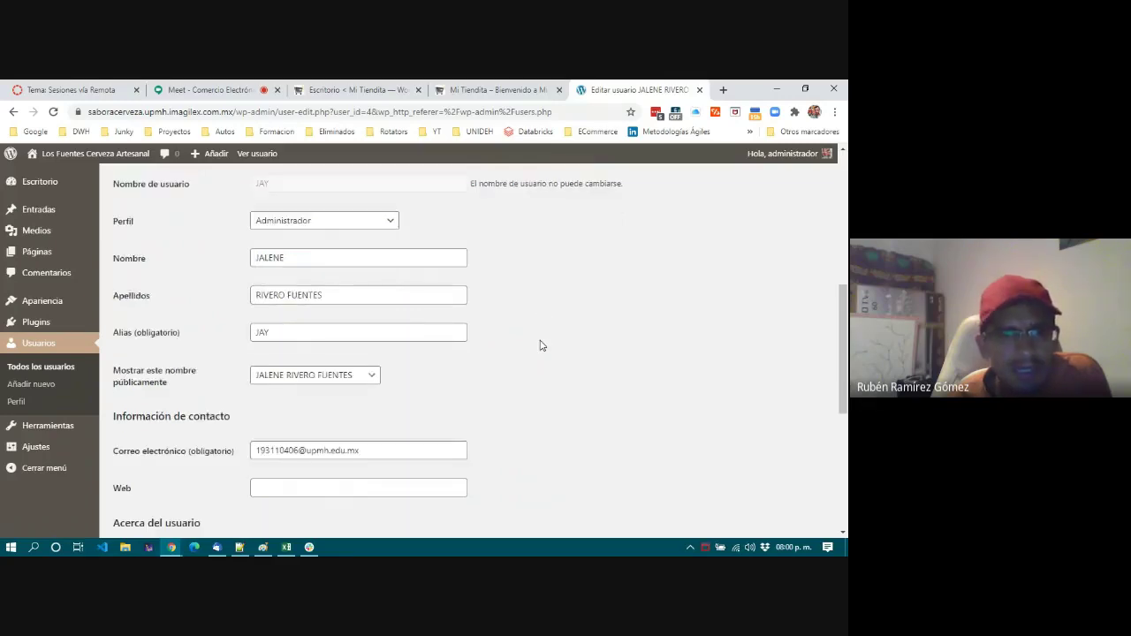
left_click(142, 475)
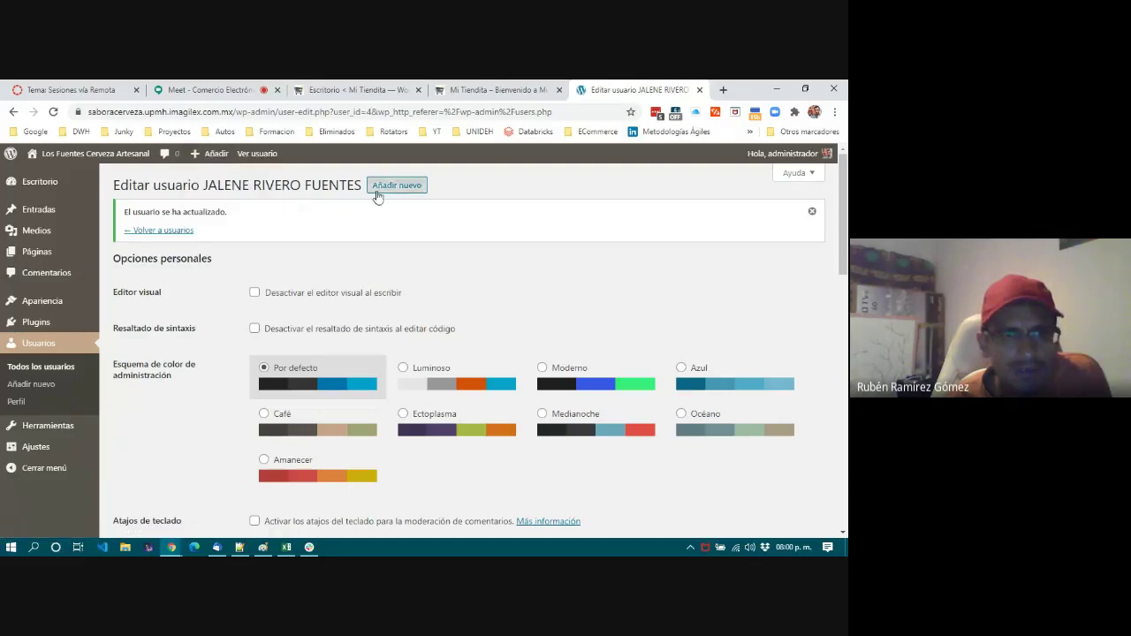
left_click(49, 367)
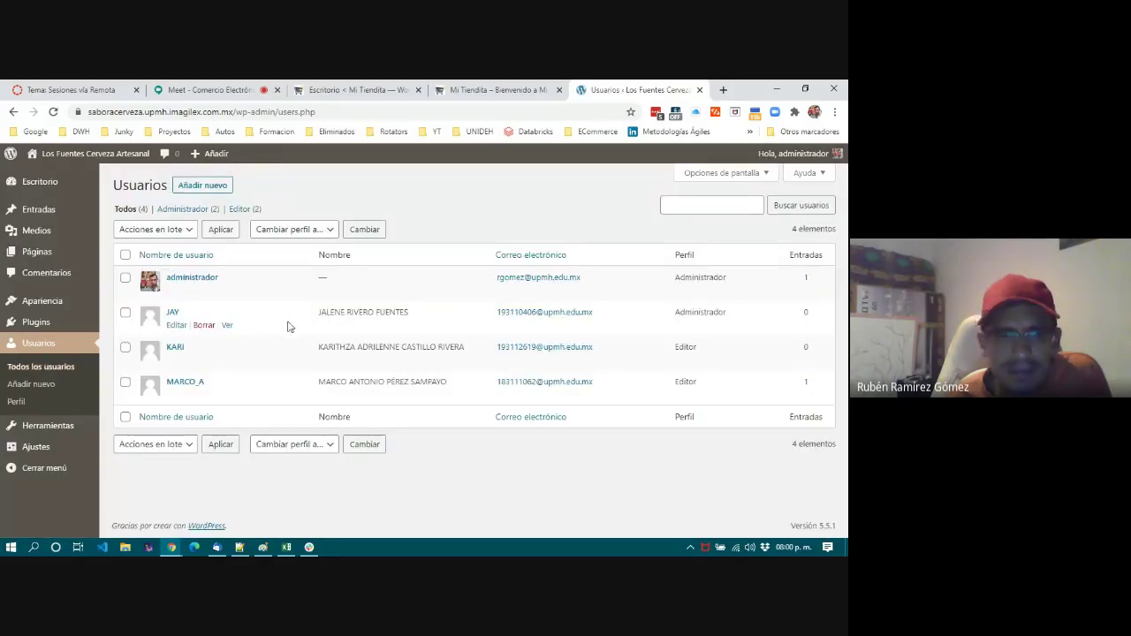
Bulk-change the two remaining Editor users' role to Administrador.
left_click(126, 347)
left_click(126, 383)
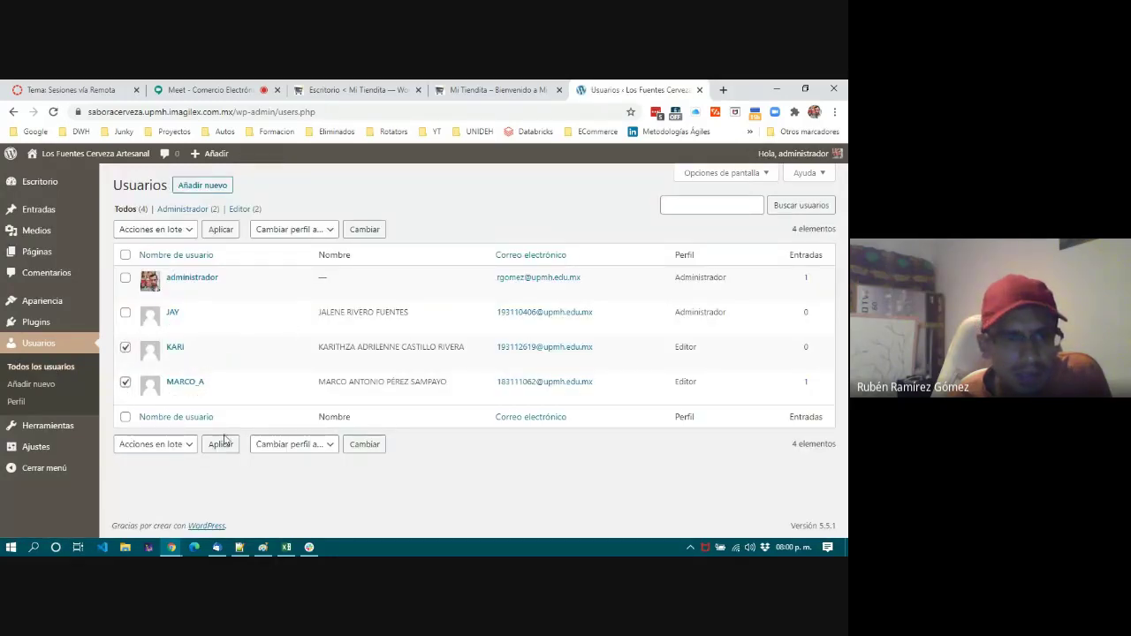
left_click(167, 445)
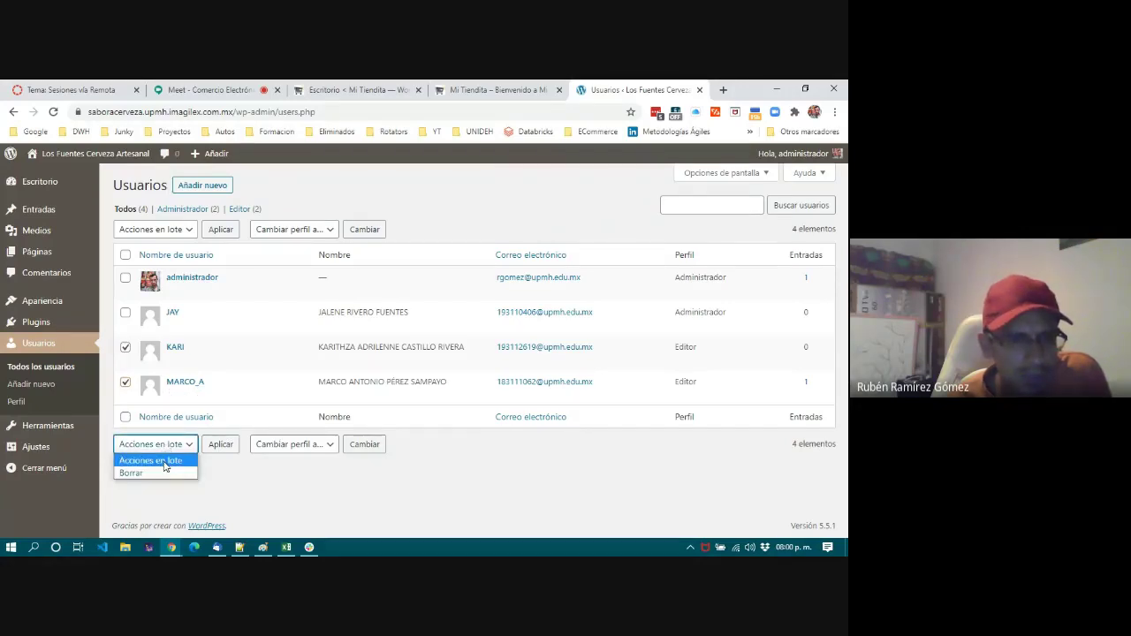
left_click(290, 444)
left_click(293, 448)
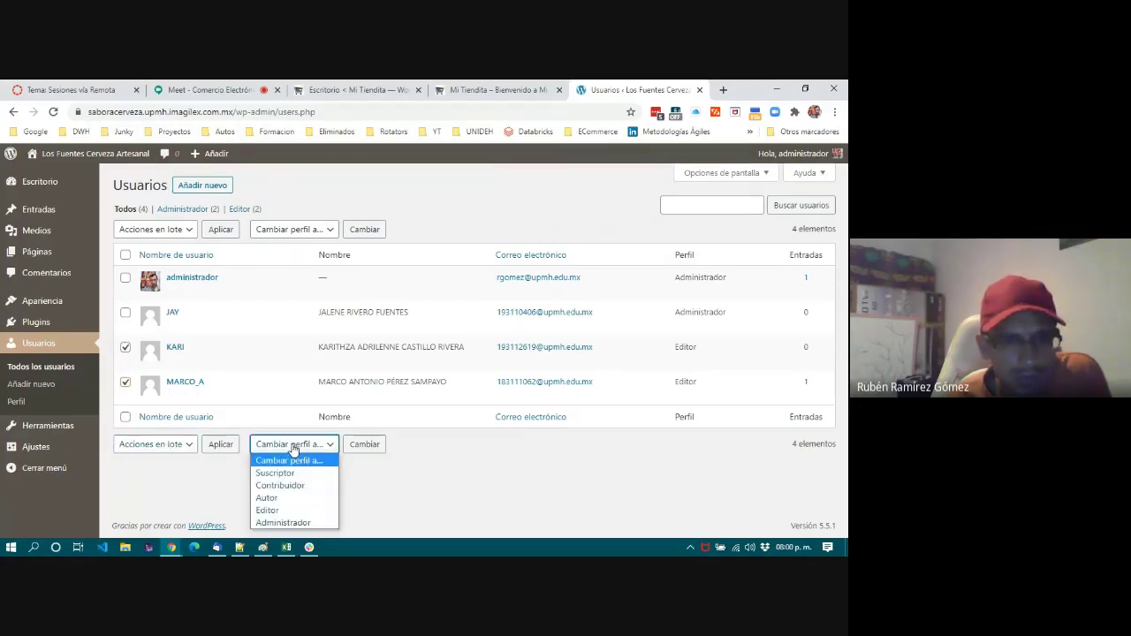
left_click(283, 522)
left_click(364, 445)
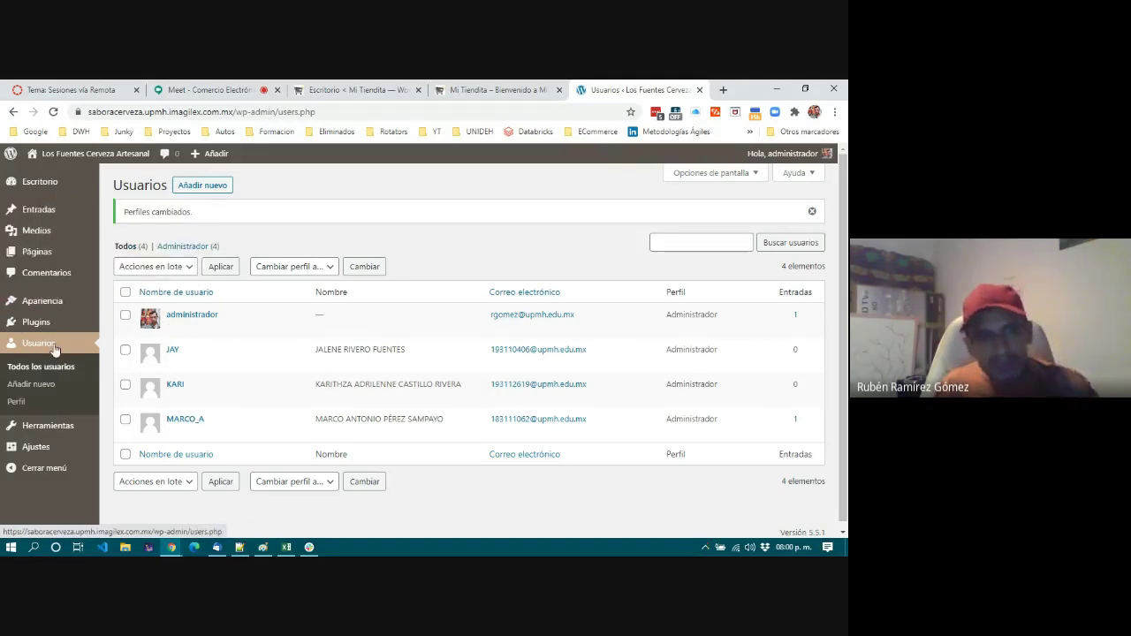
Reload the users list to confirm all four users are Administrador.
left_click(48, 364)
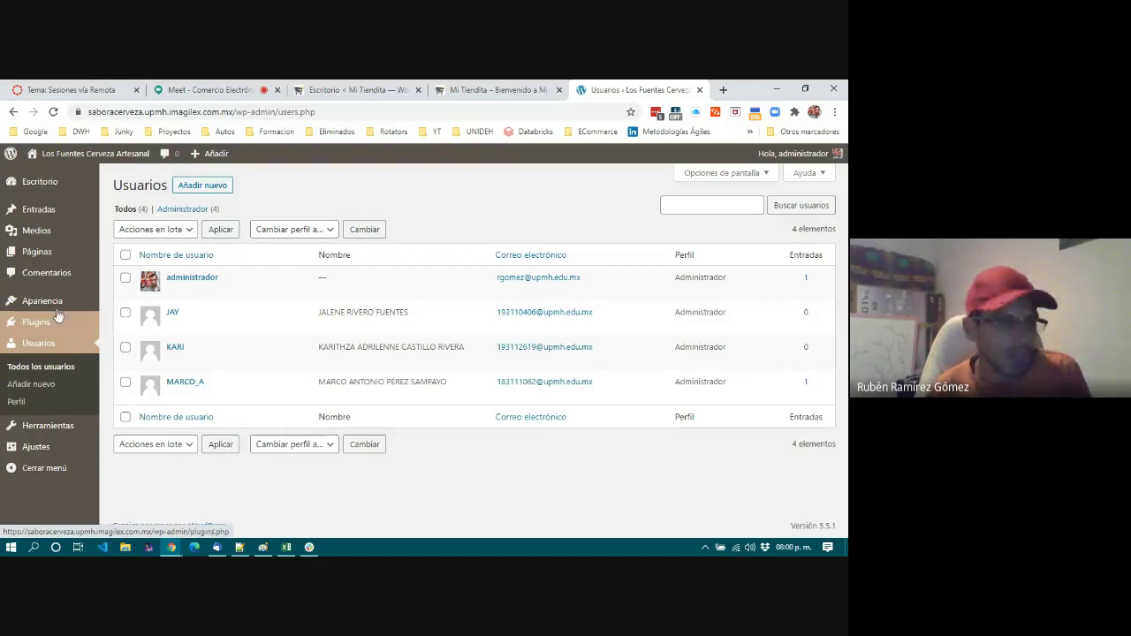
mouse_move(57, 303)
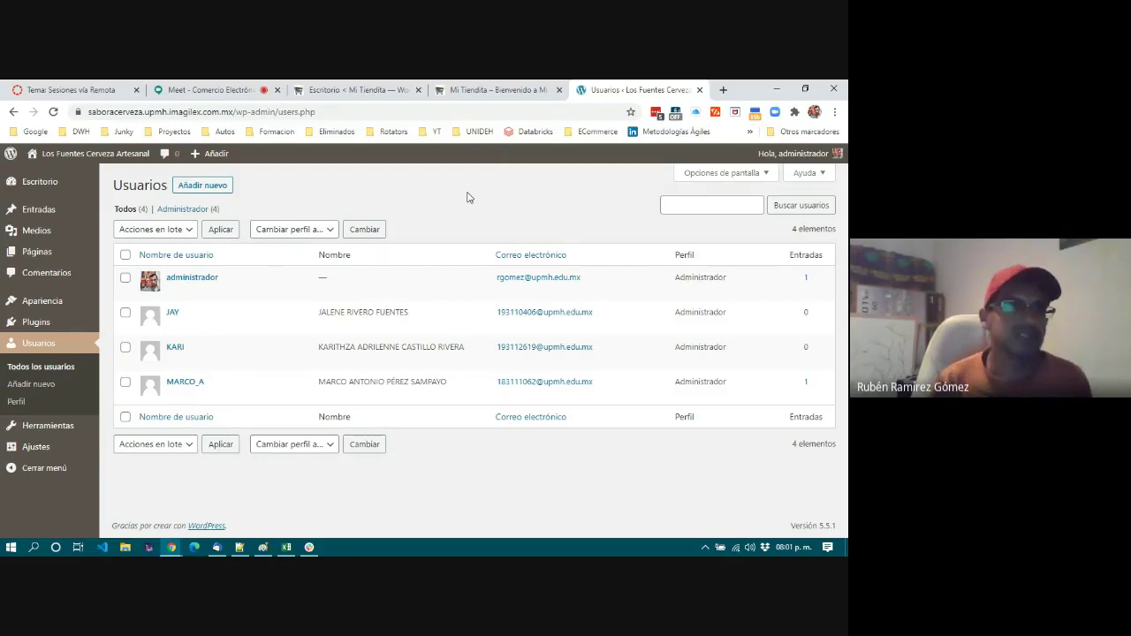
mouse_move(35, 257)
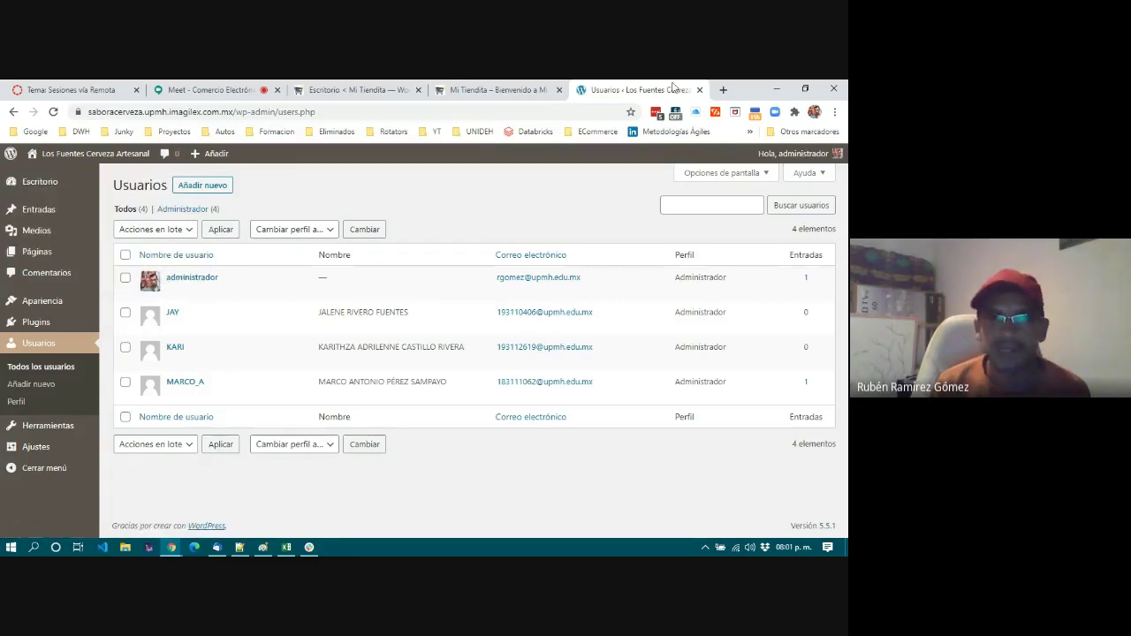
Close the Los Fuentes beer site tab and switch to the Mi Tiendita dashboard.
left_click(699, 89)
left_click(530, 89)
left_click(375, 89)
Show Mi Tiendita's full pages list and open the Políticas page.
mouse_move(33, 322)
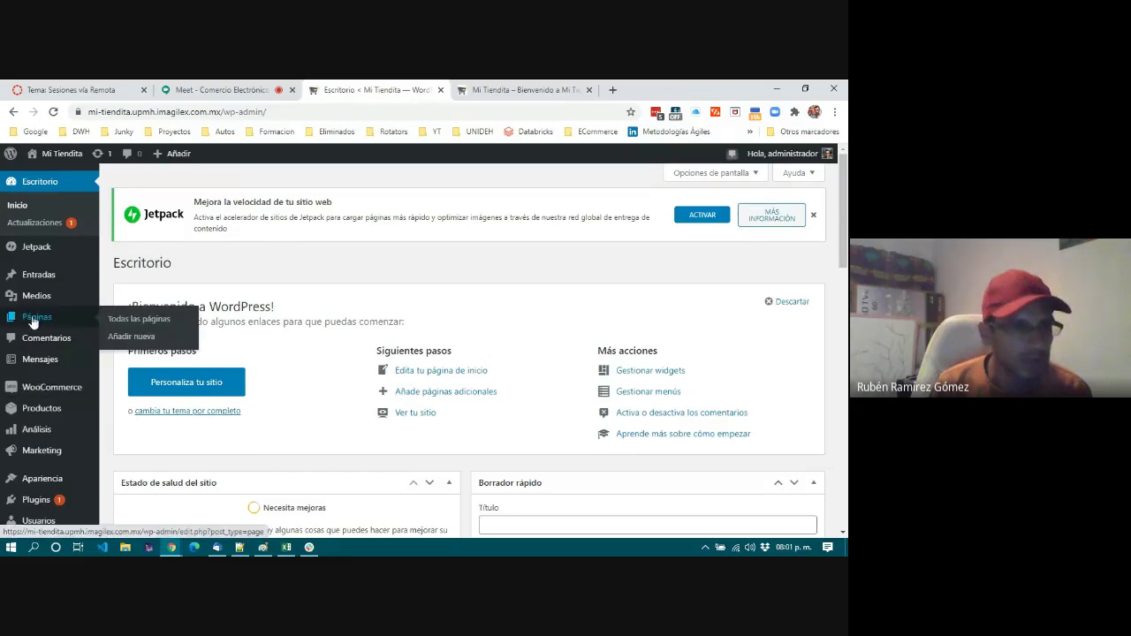
left_click(132, 318)
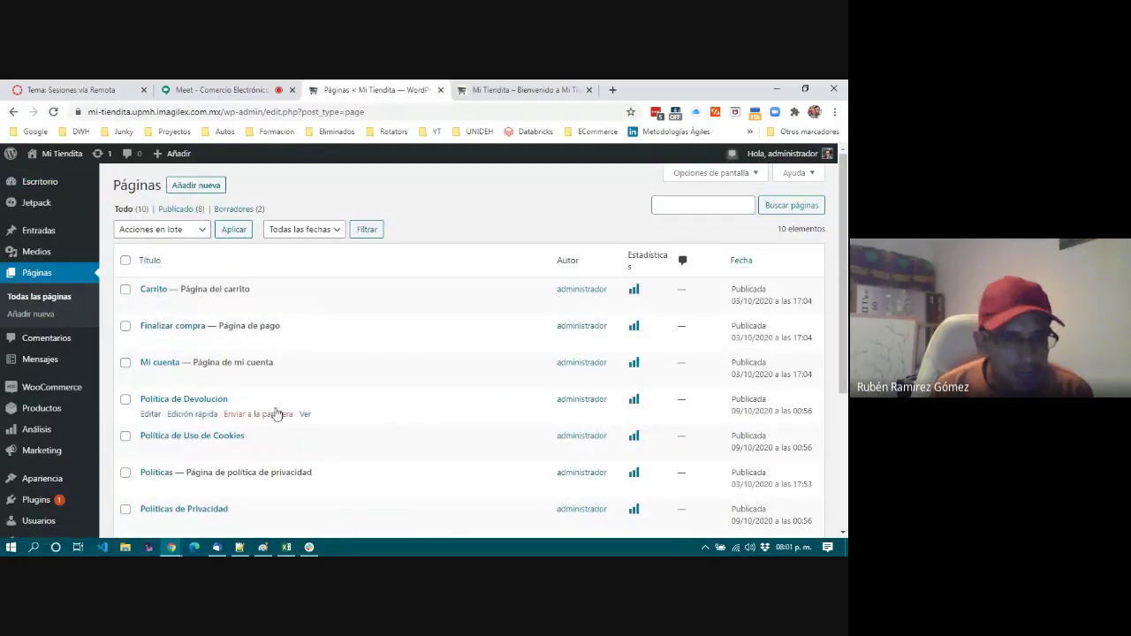
scroll(331, 383, "down", 1)
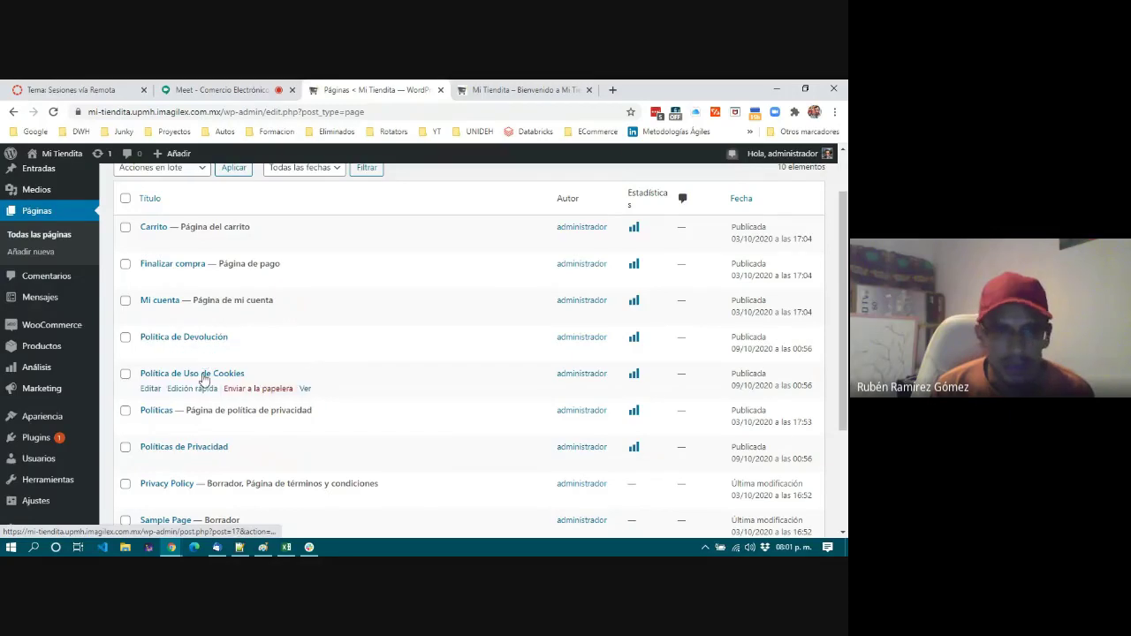
scroll(597, 402, "down", 1)
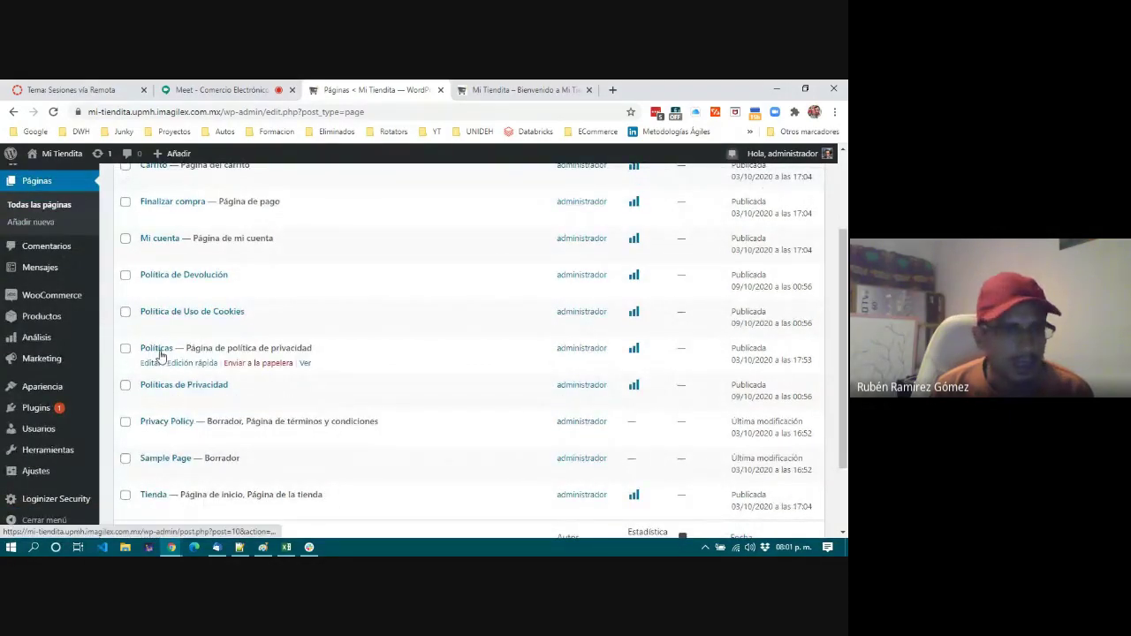
left_click(156, 350)
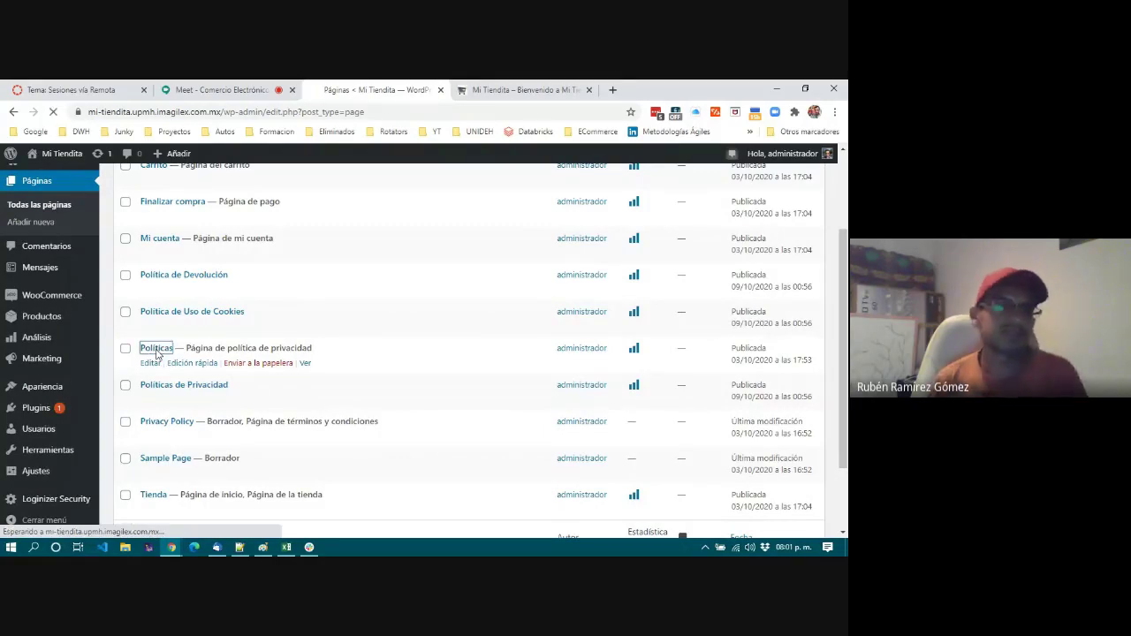
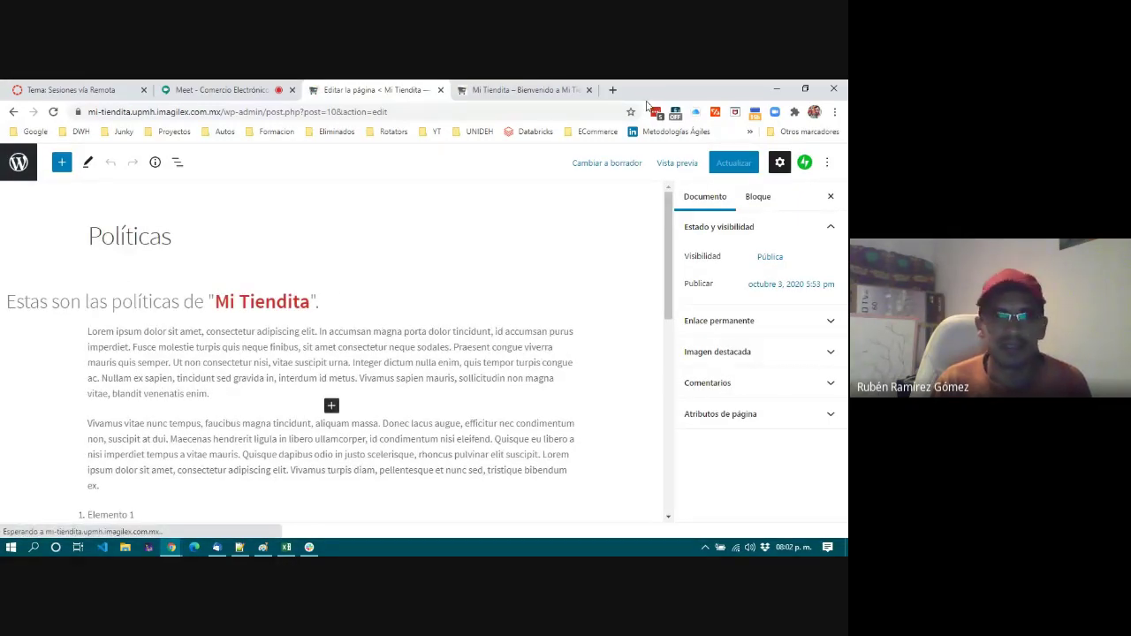
Open the WordPress logo link in a new tab, close it, and keep the Políticas editor open.
scroll(213, 375, "down", 3)
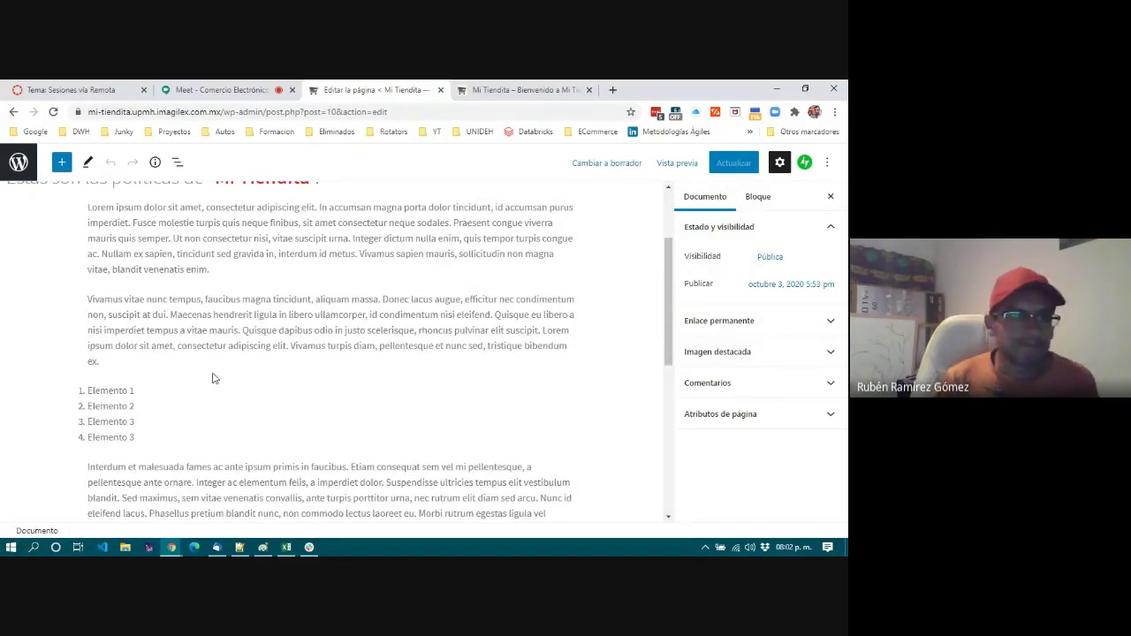
left_click(269, 263)
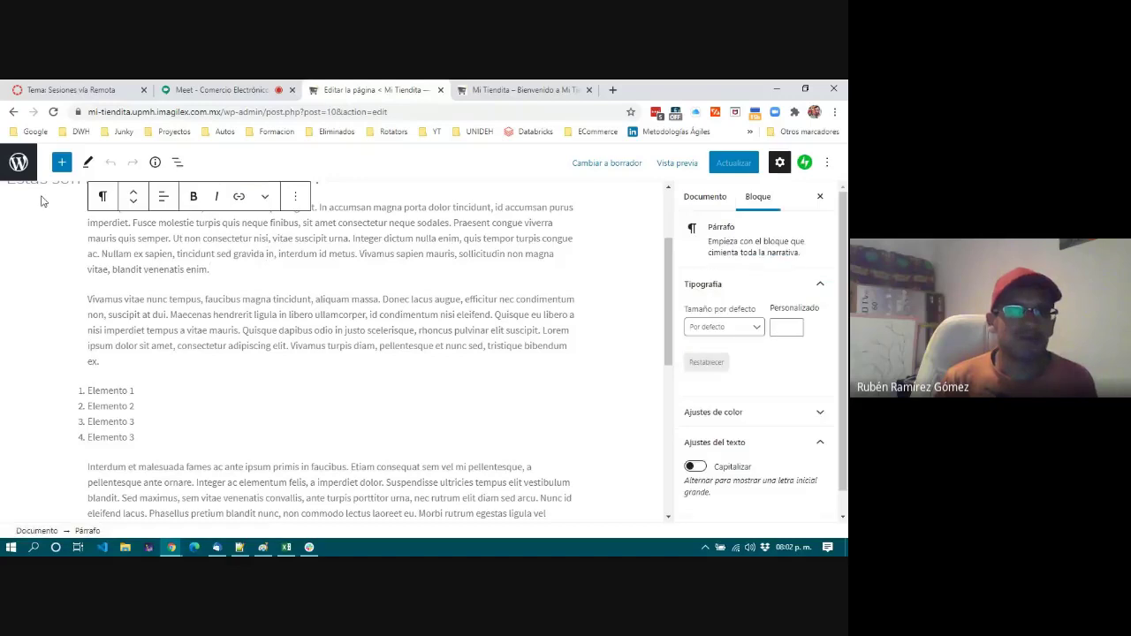
right_click(19, 168)
left_click(45, 176)
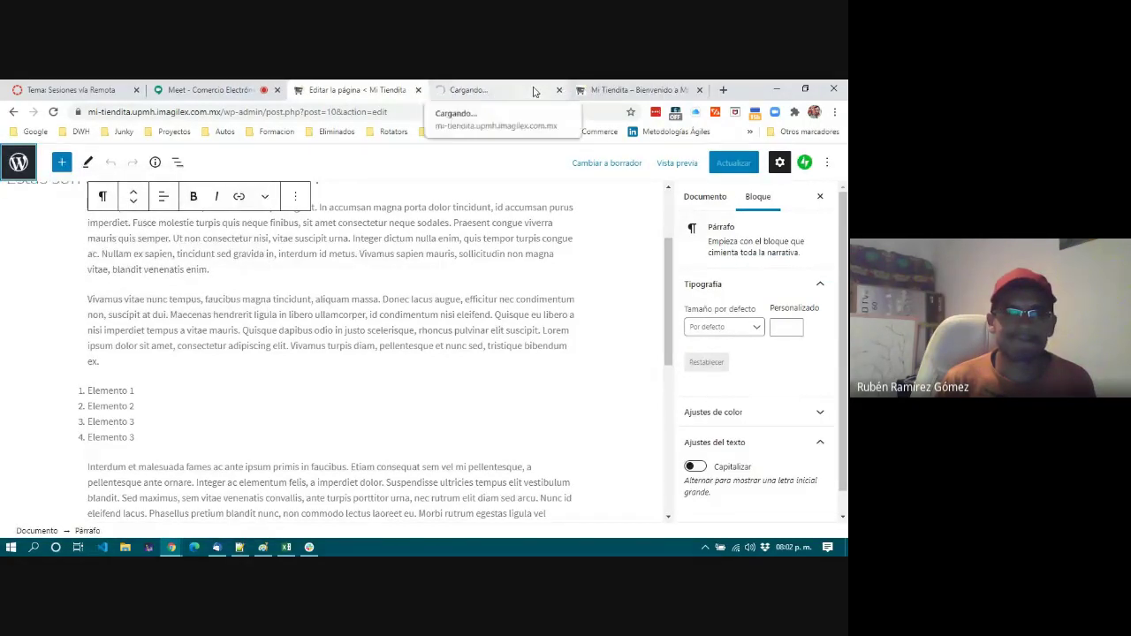
left_click(534, 91)
left_click(558, 90)
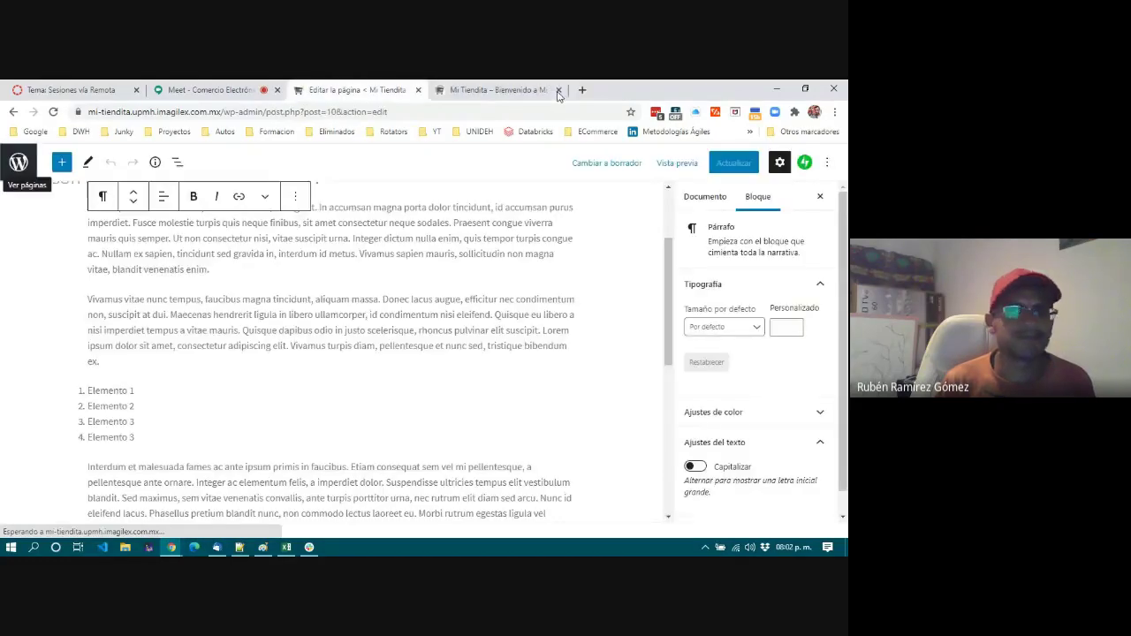
left_click(331, 280)
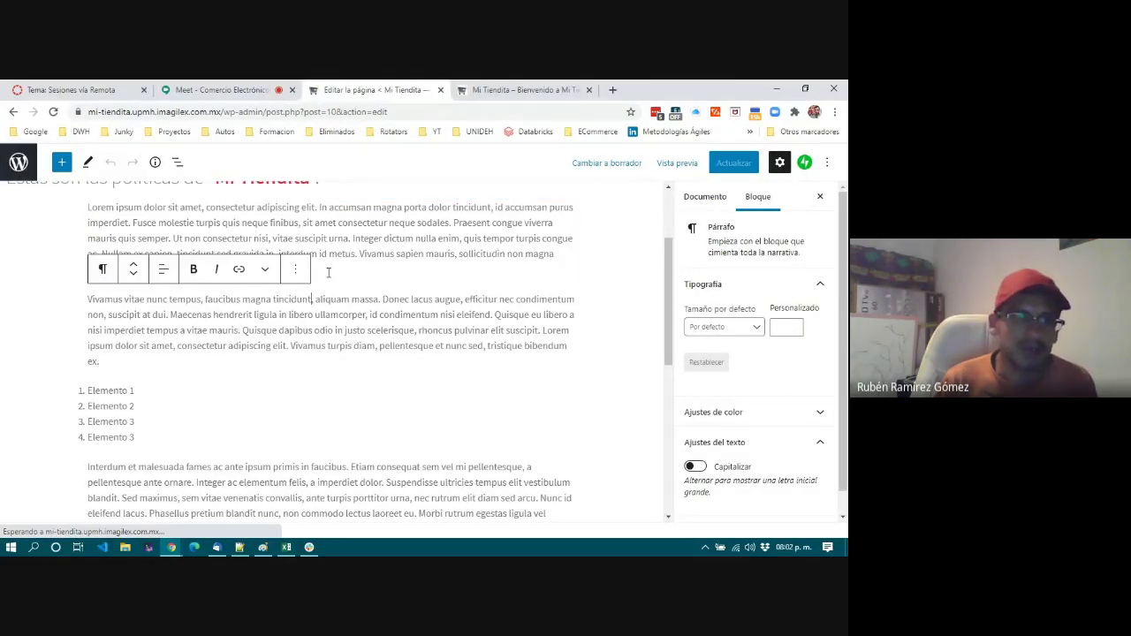
scroll(409, 374, "up", 2)
View Nosotros > Políticas on the live Mi Tiendita store, then go back to the editor.
left_click(519, 91)
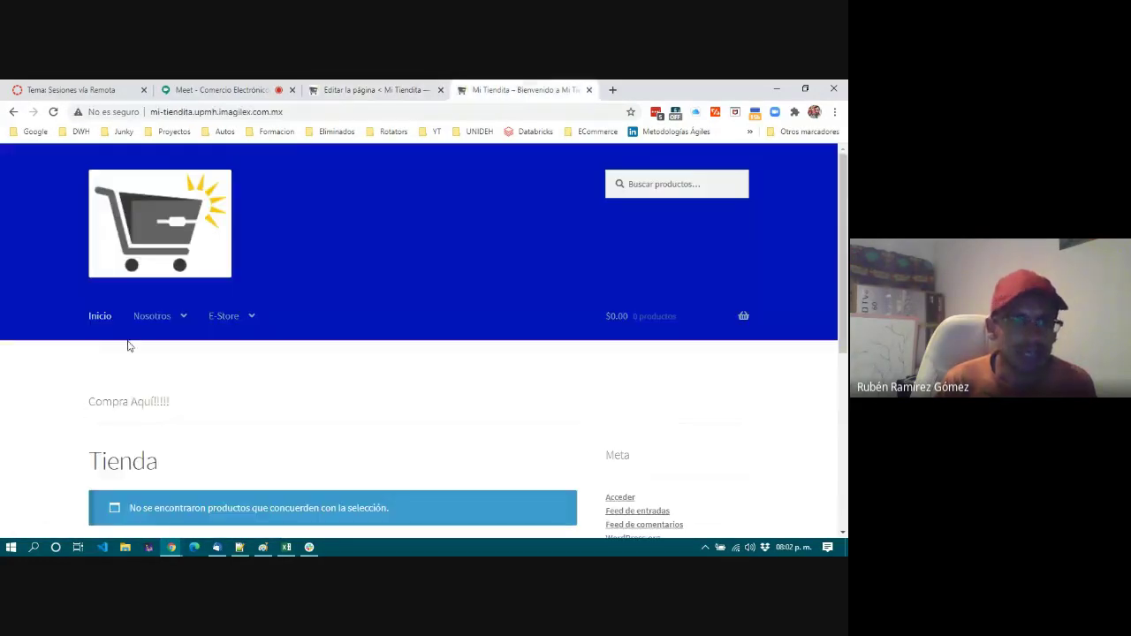
mouse_move(162, 323)
left_click(152, 356)
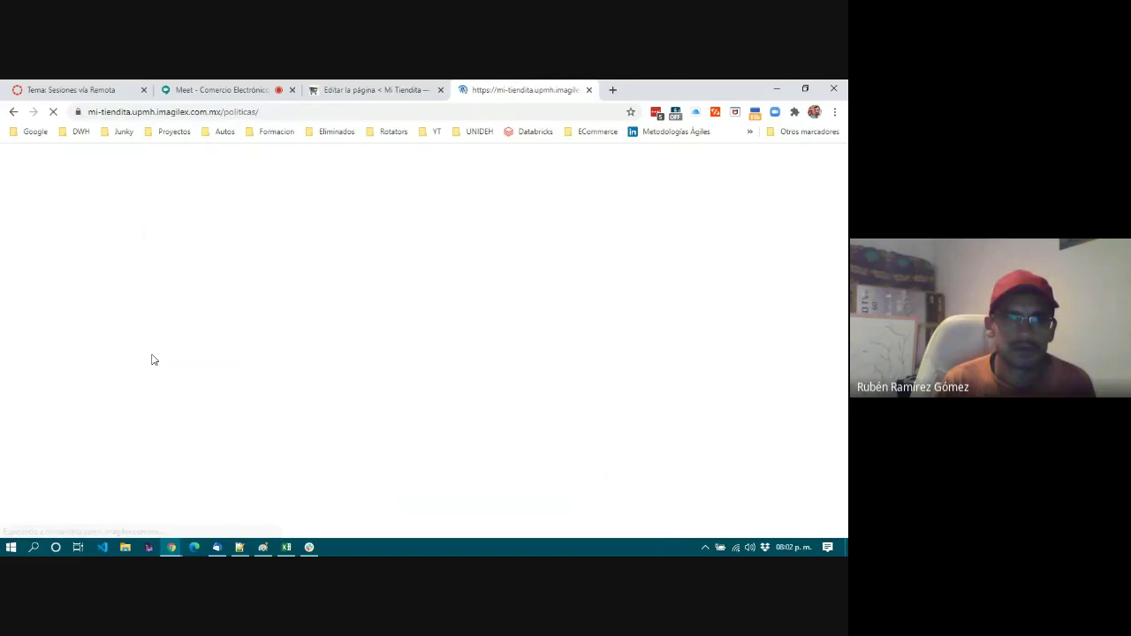
scroll(457, 451, "down", 3)
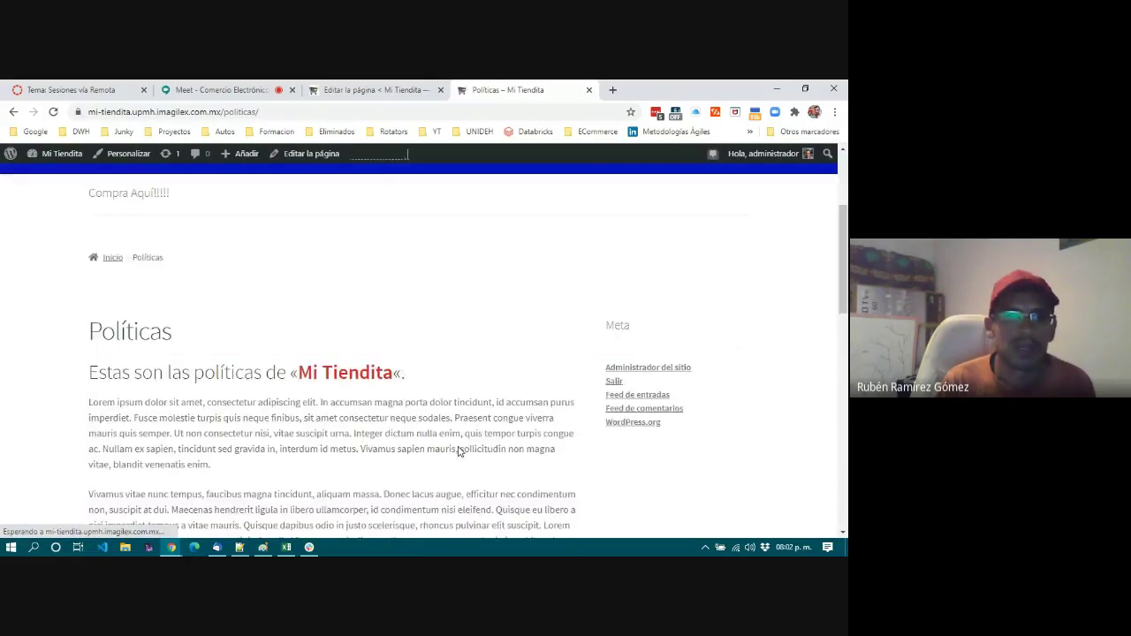
scroll(458, 452, "down", 2)
scroll(200, 416, "down", 3)
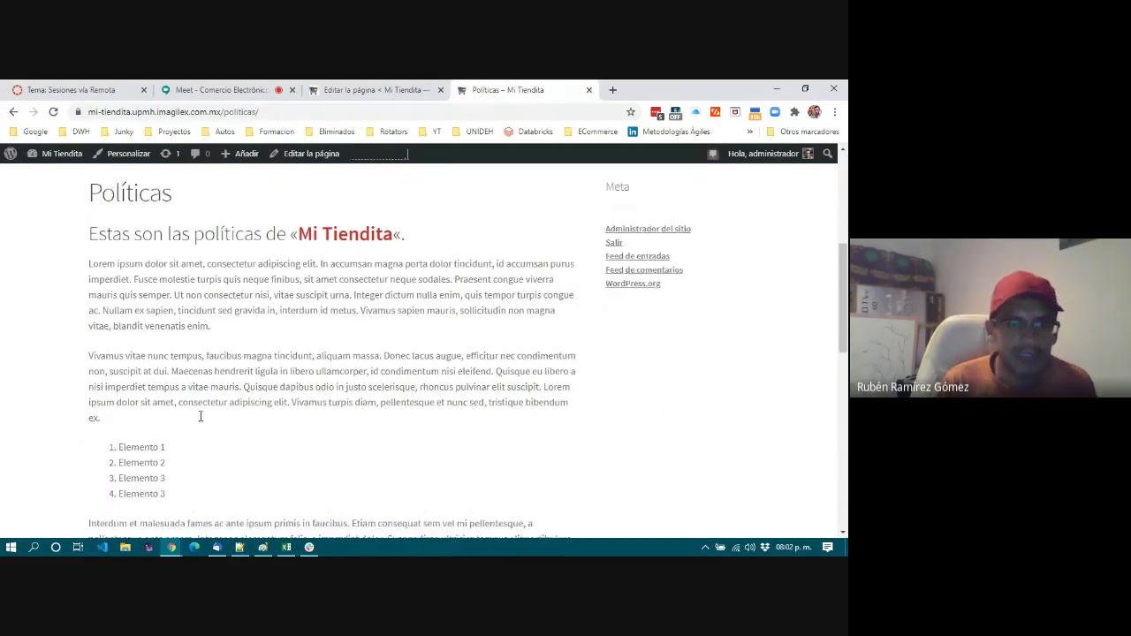
scroll(296, 395, "down", 5)
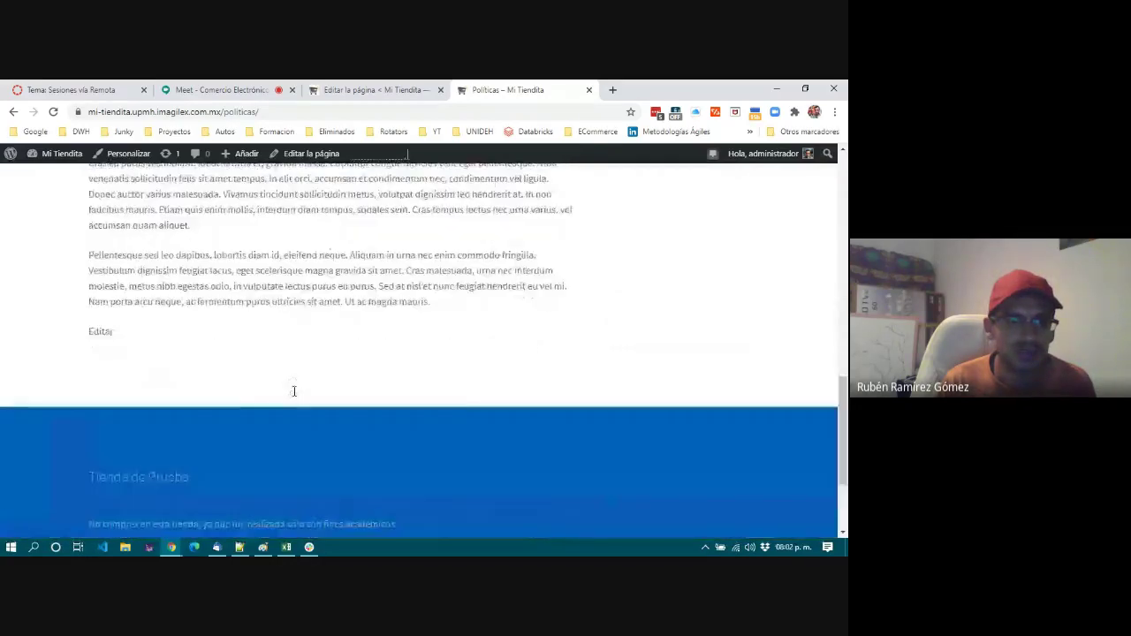
scroll(295, 391, "up", 10)
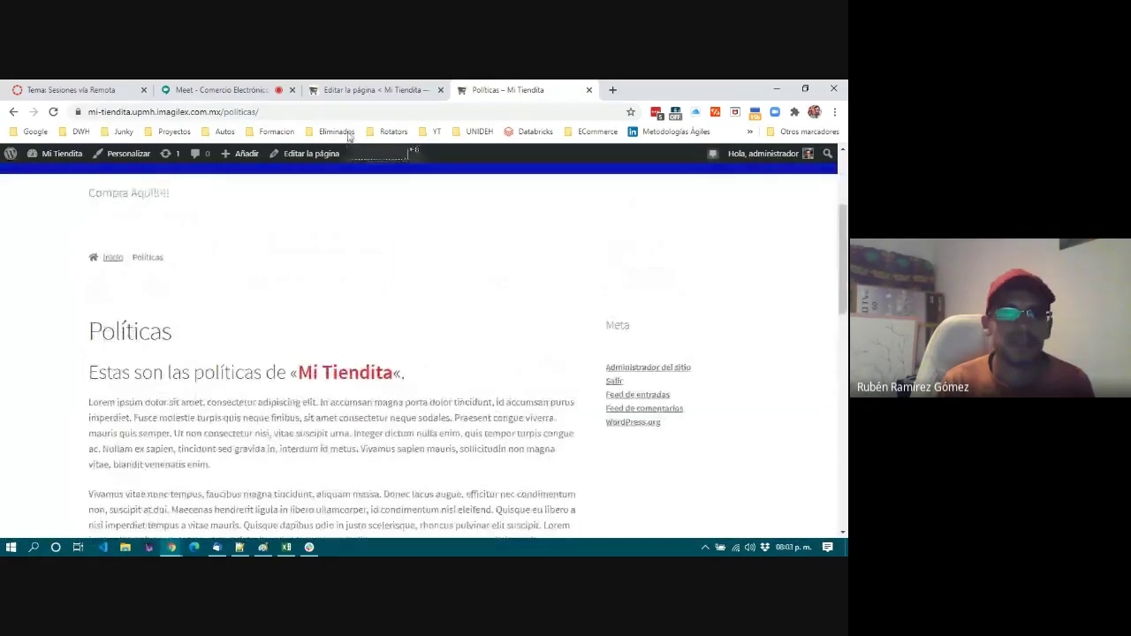
left_click(358, 92)
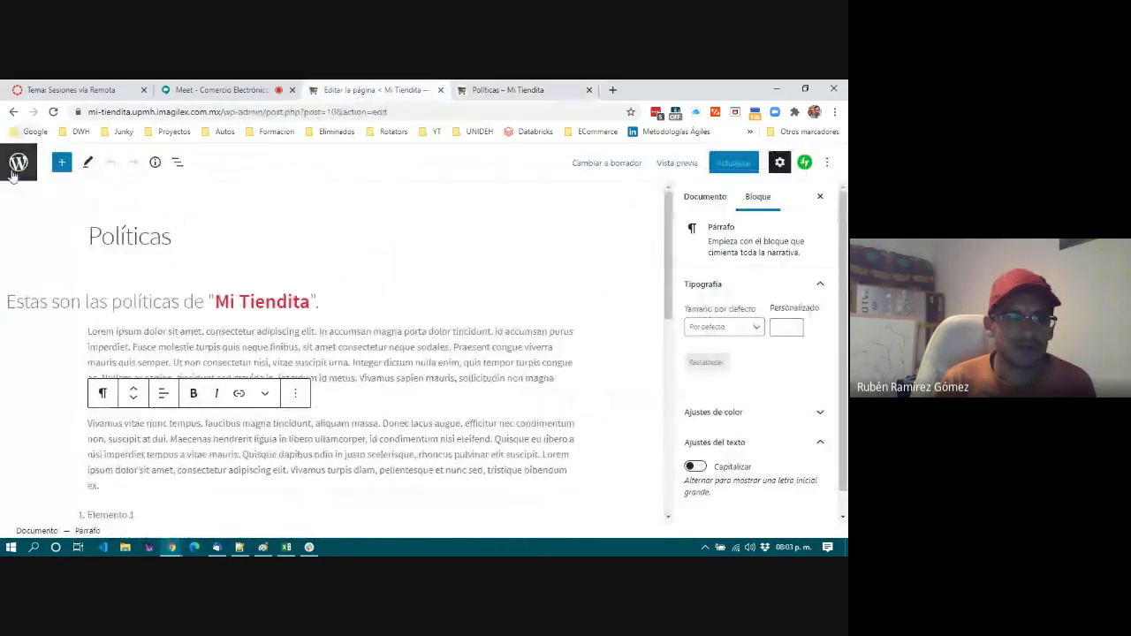
Create an empty block after the first Lorem ipsum paragraph and show the block choices.
left_click(492, 391)
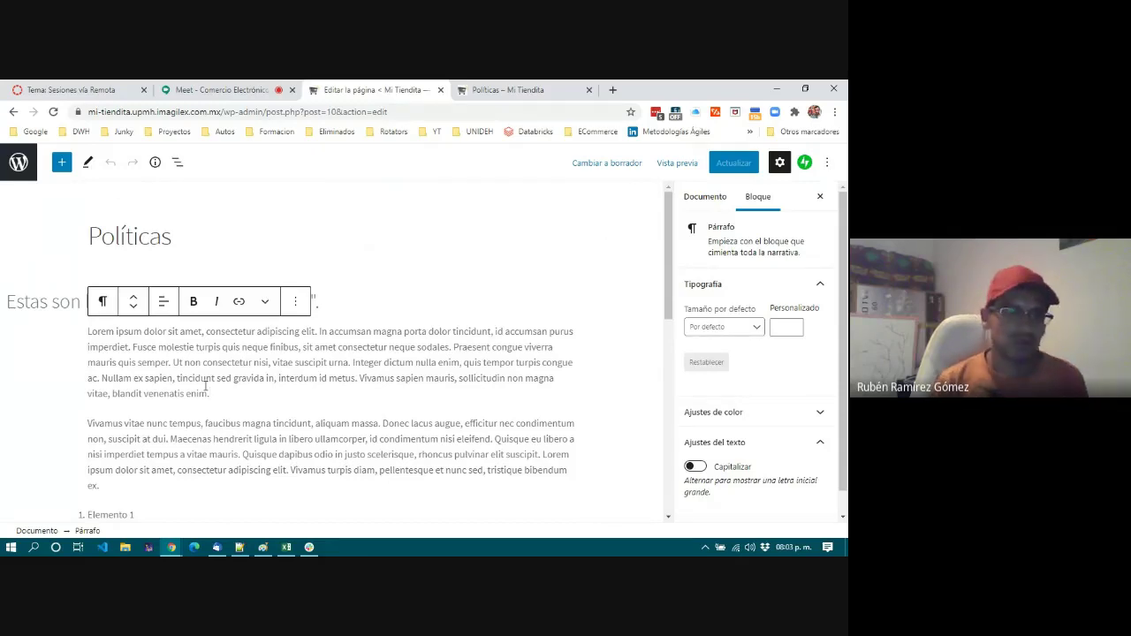
scroll(205, 385, "down", 1)
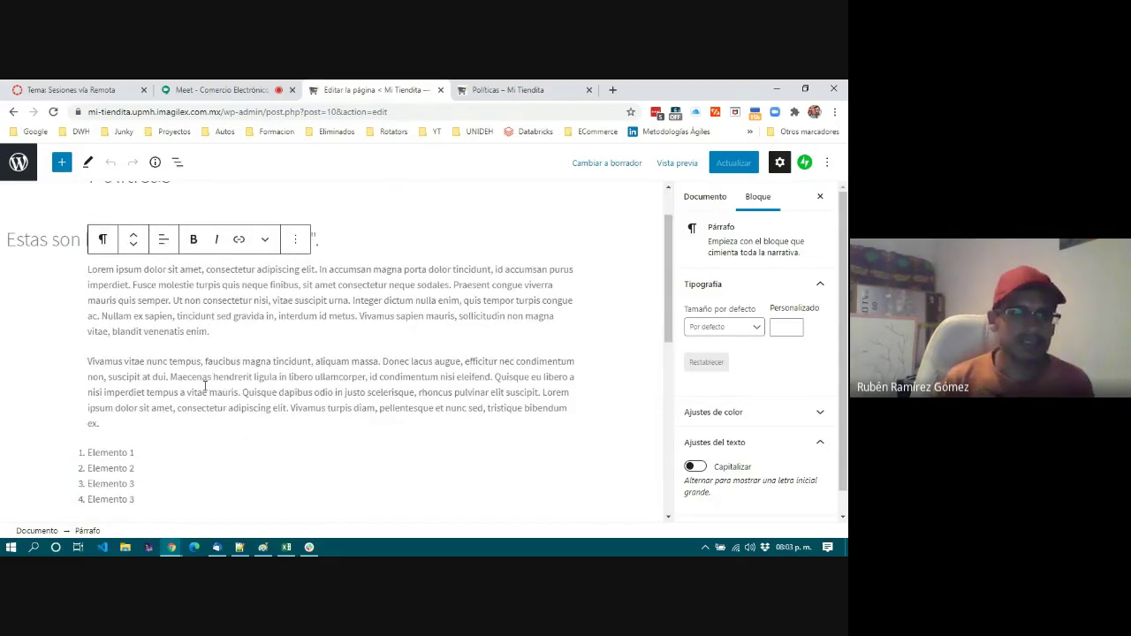
key("Return")
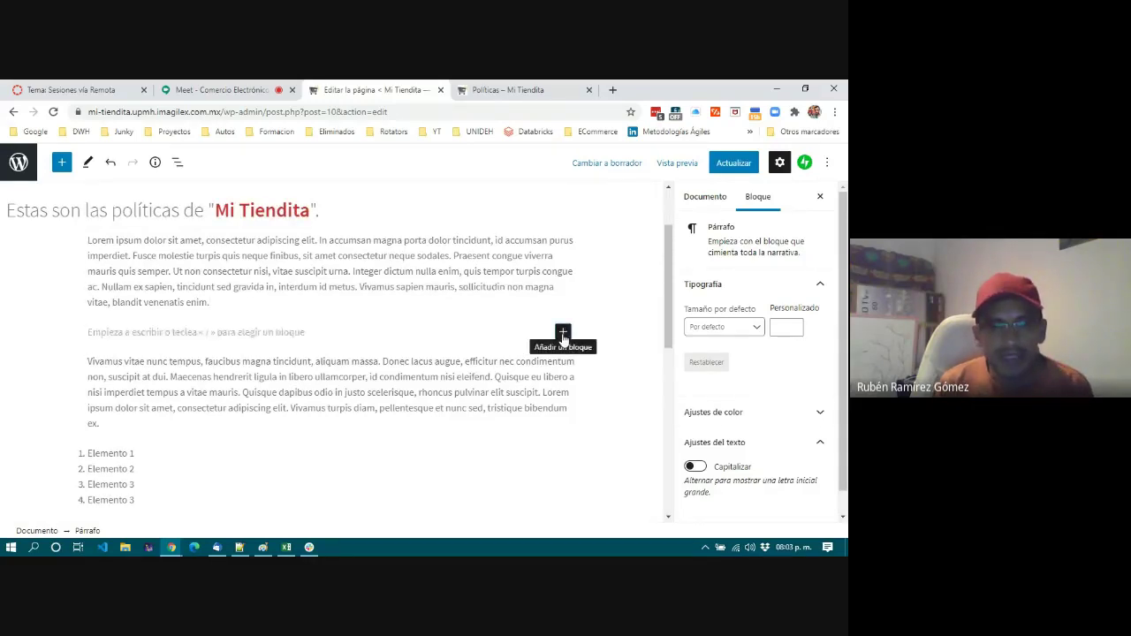
left_click(563, 334)
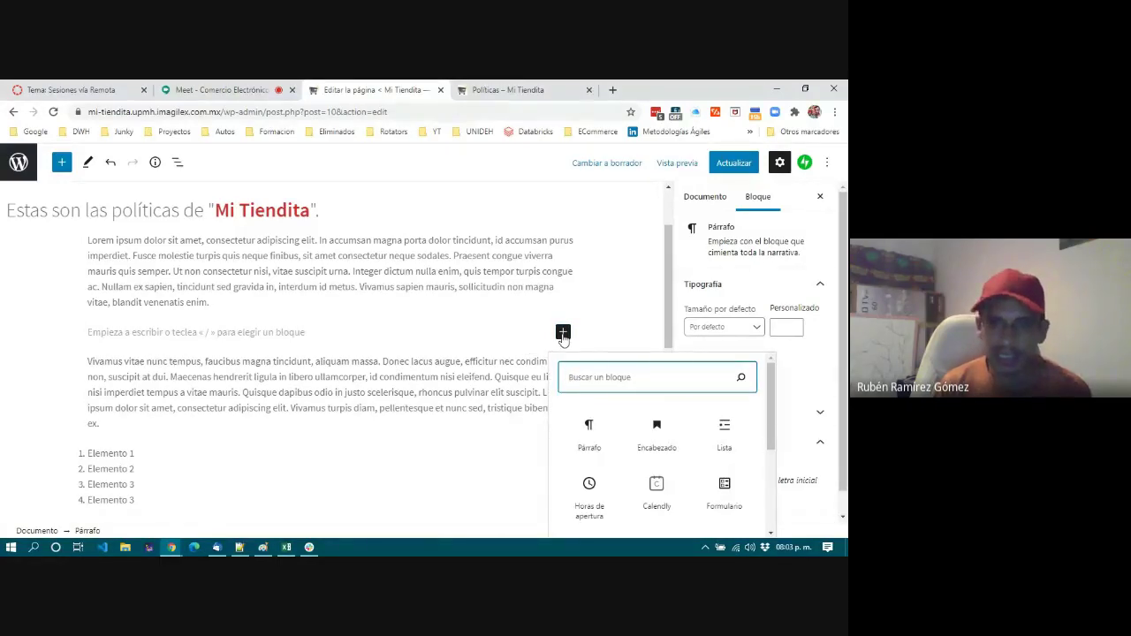
scroll(774, 431, "down", 2)
left_click_drag(774, 432, 774, 527)
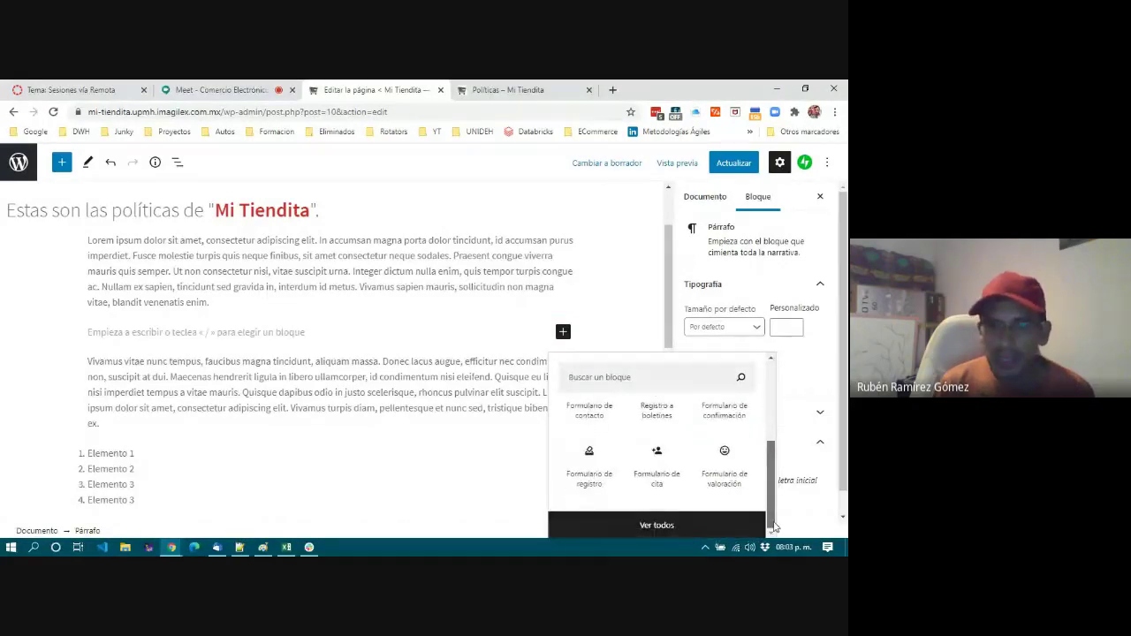
Browse the full block library and insert an empty Imagen block.
left_click(645, 526)
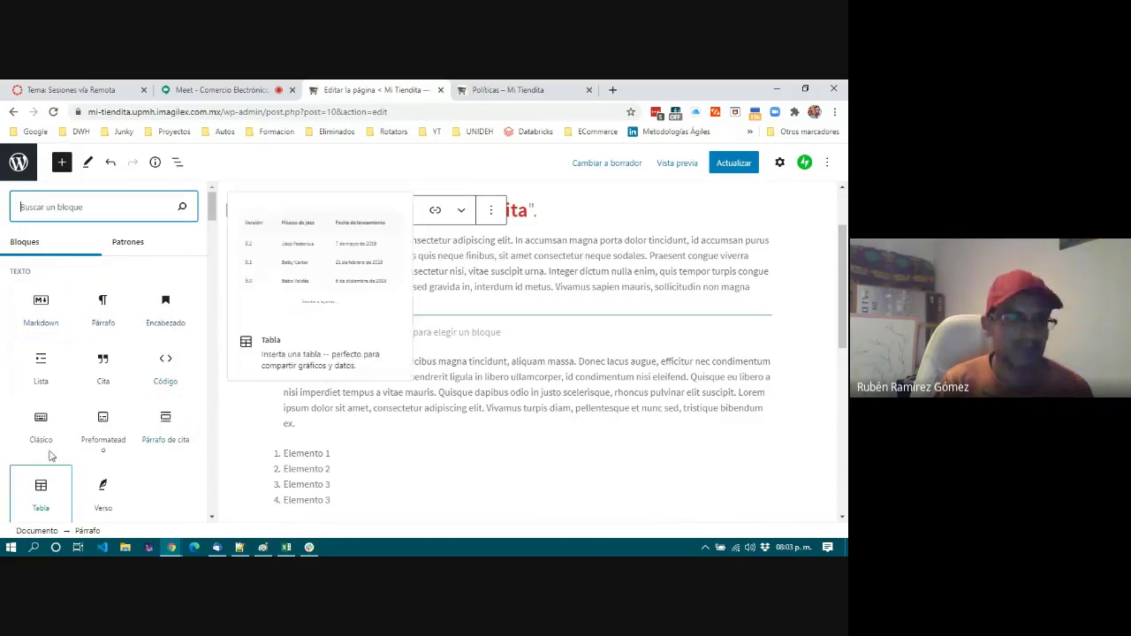
scroll(51, 455, "down", 2)
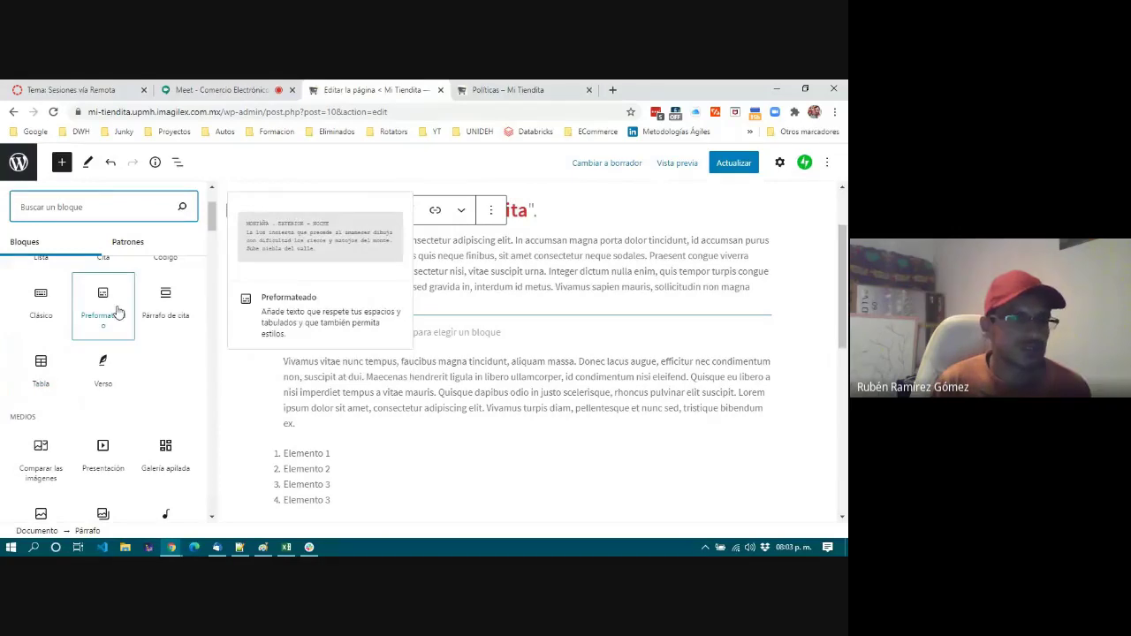
scroll(150, 398, "down", 2)
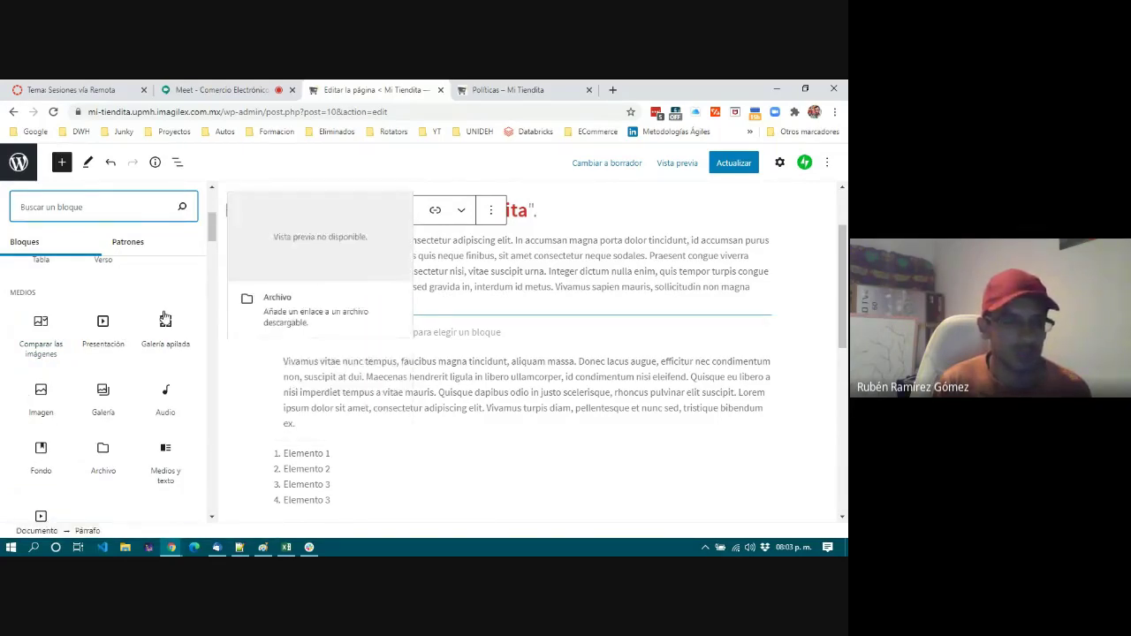
mouse_move(110, 347)
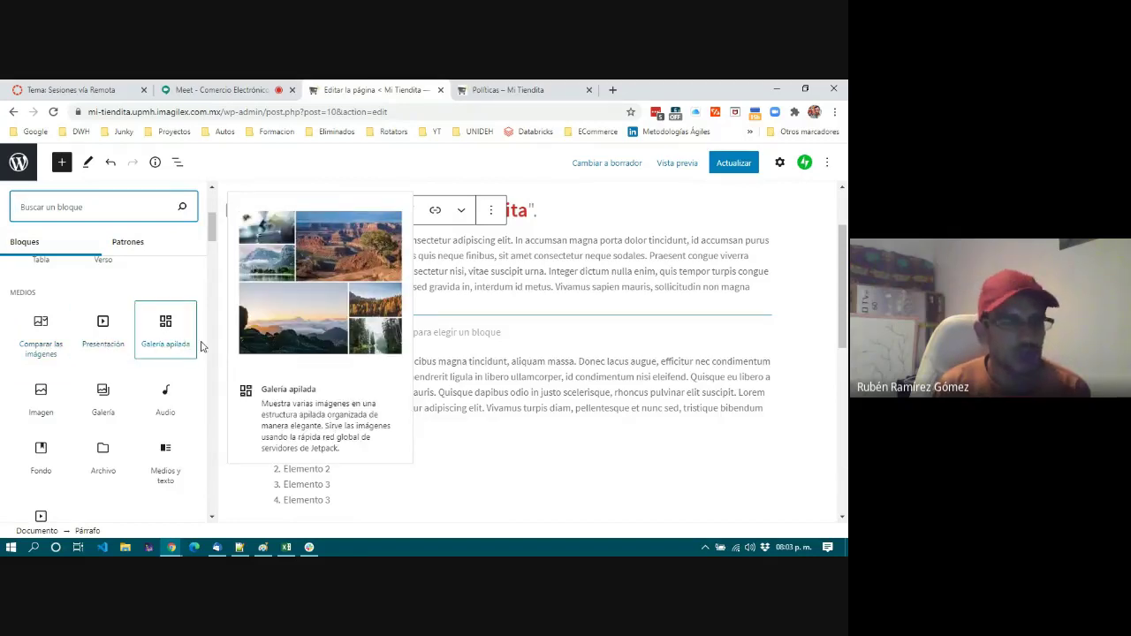
mouse_move(183, 353)
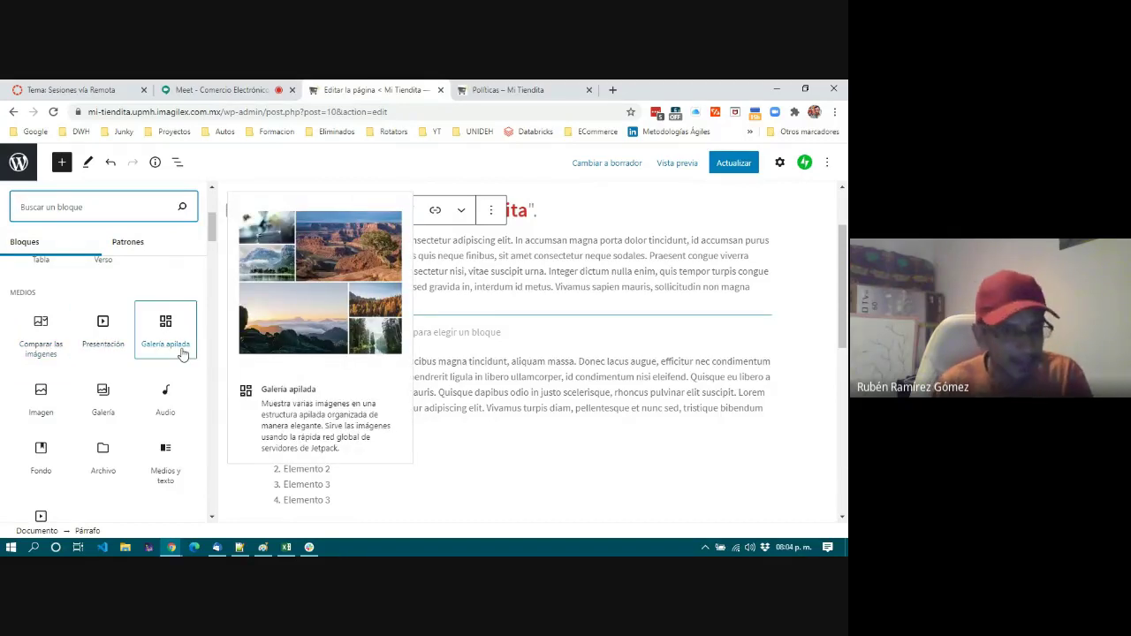
mouse_move(102, 397)
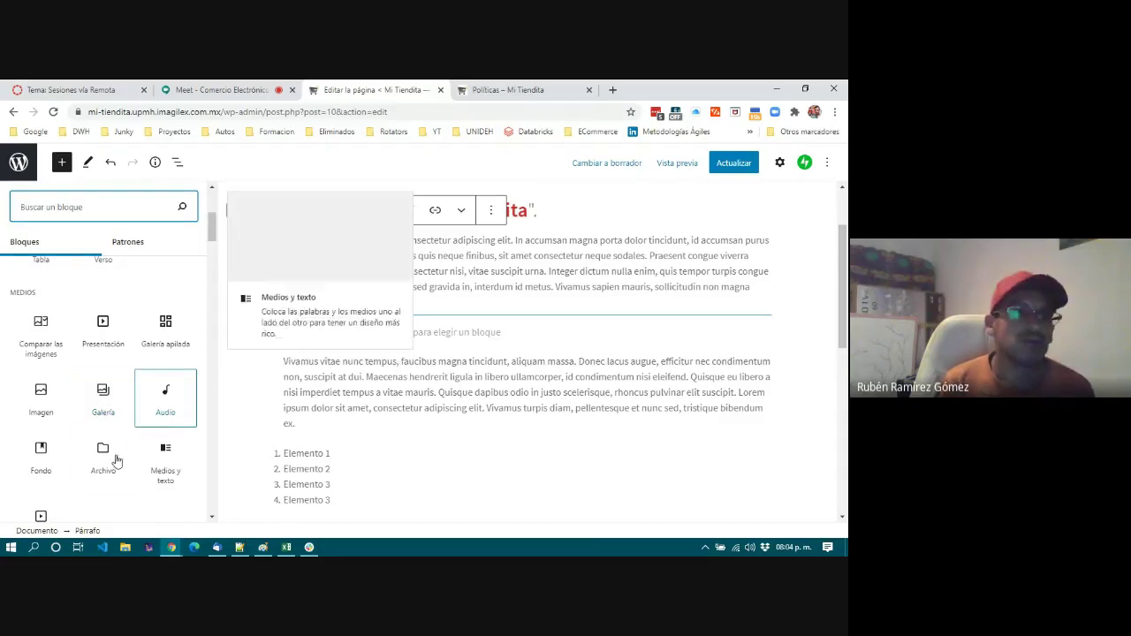
mouse_move(40, 469)
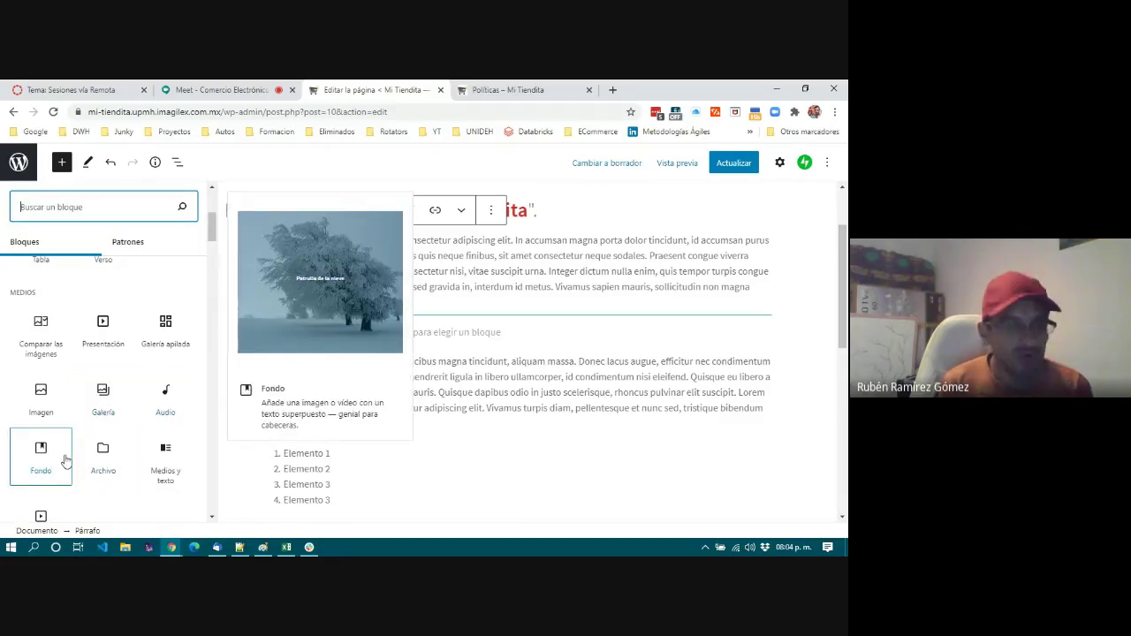
mouse_move(165, 461)
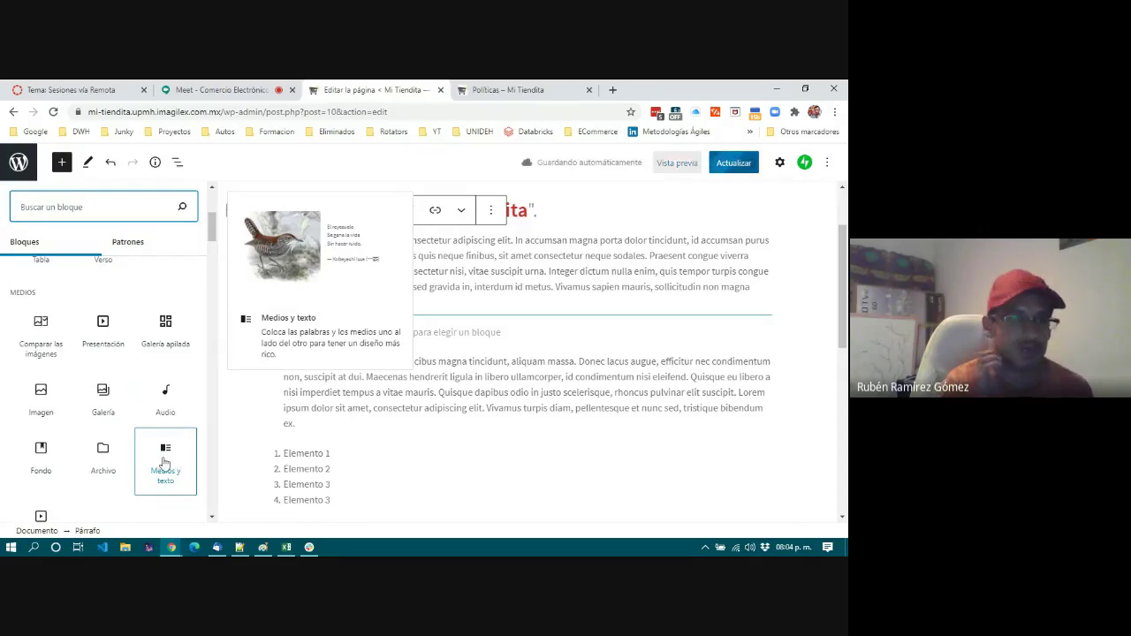
mouse_move(90, 487)
scroll(90, 487, "down", 3)
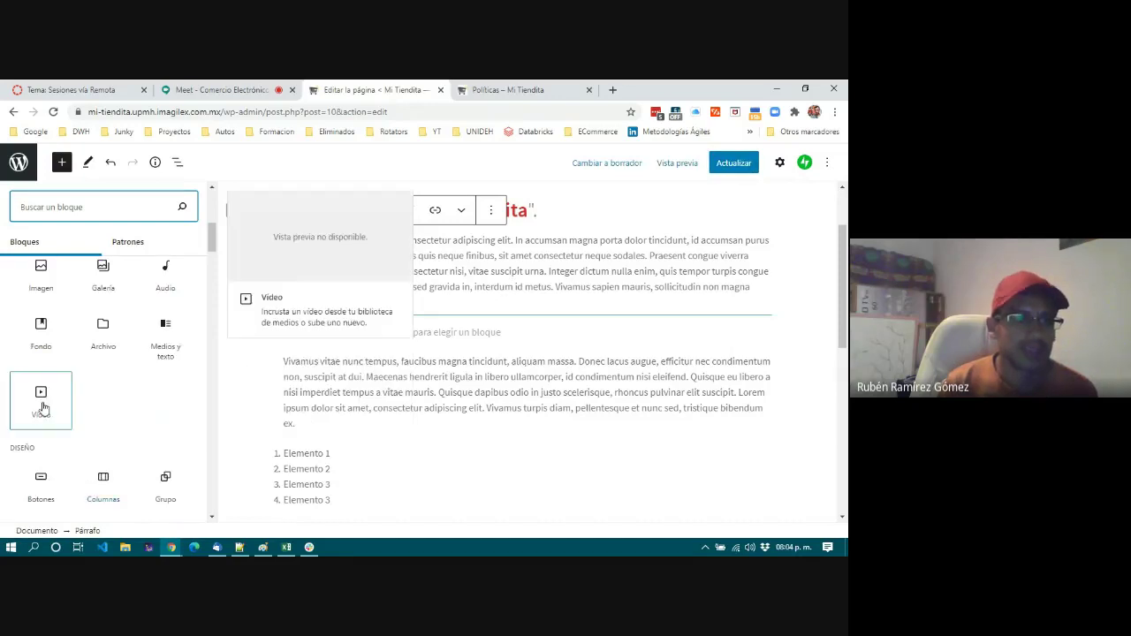
scroll(88, 404, "up", 1)
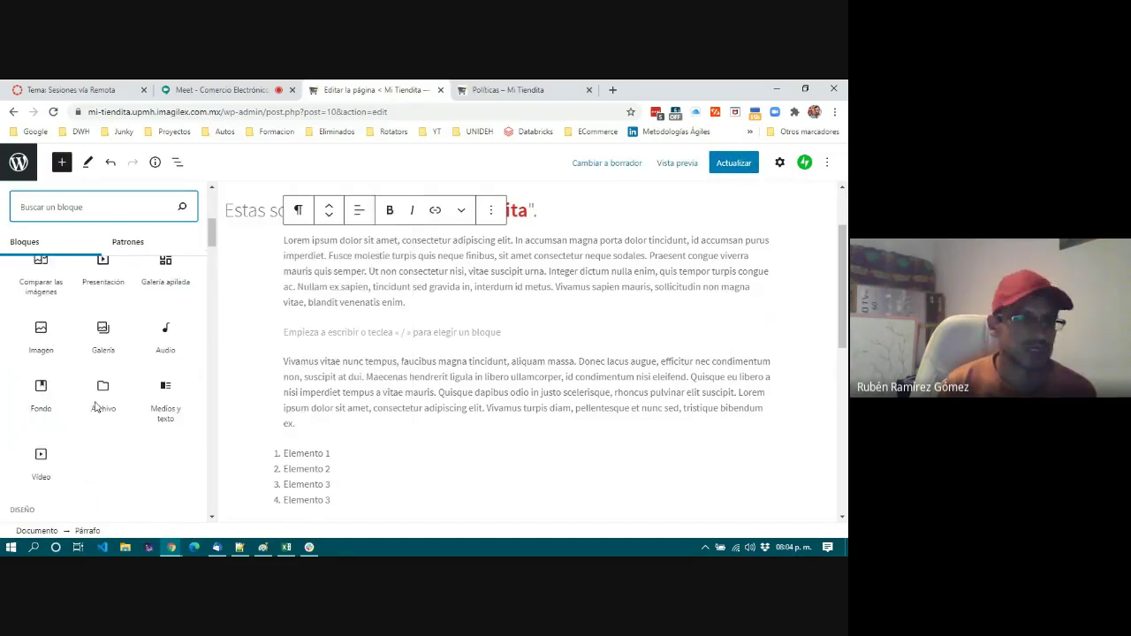
left_click(40, 335)
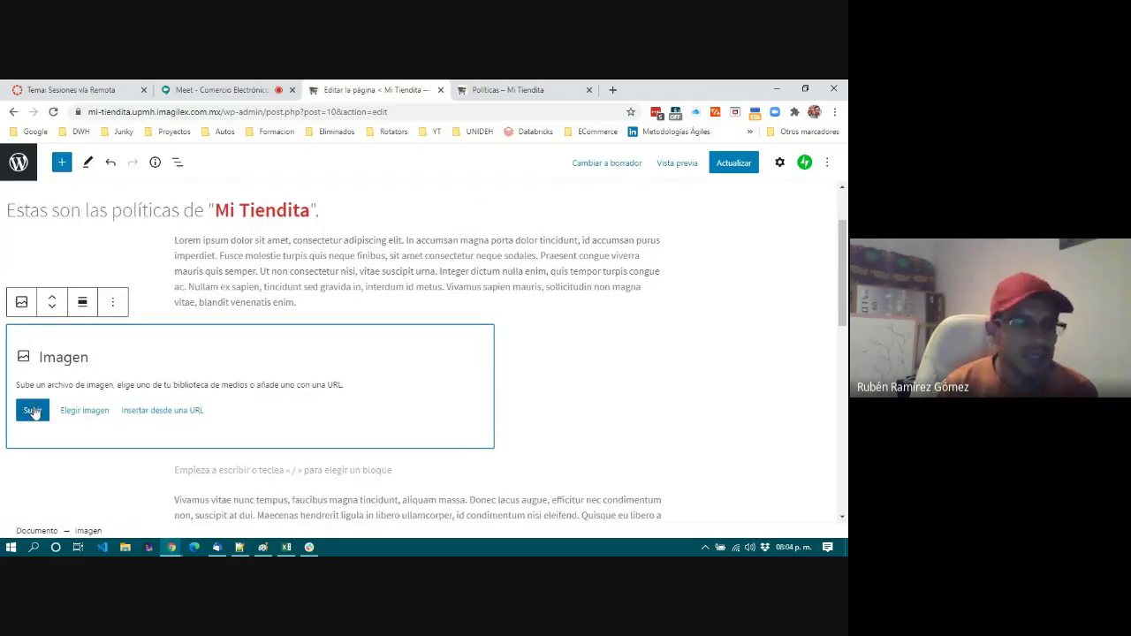
Upload plat_ecom_trend_mxn_2004 from Downloads into the Imagen block.
left_click(32, 412)
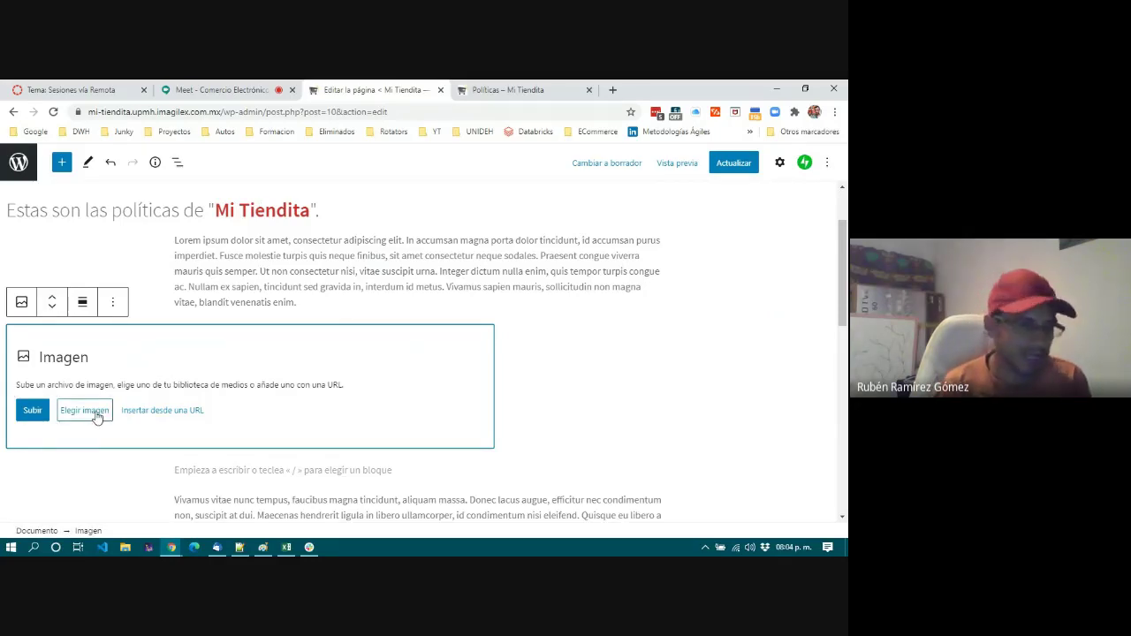
left_click(42, 413)
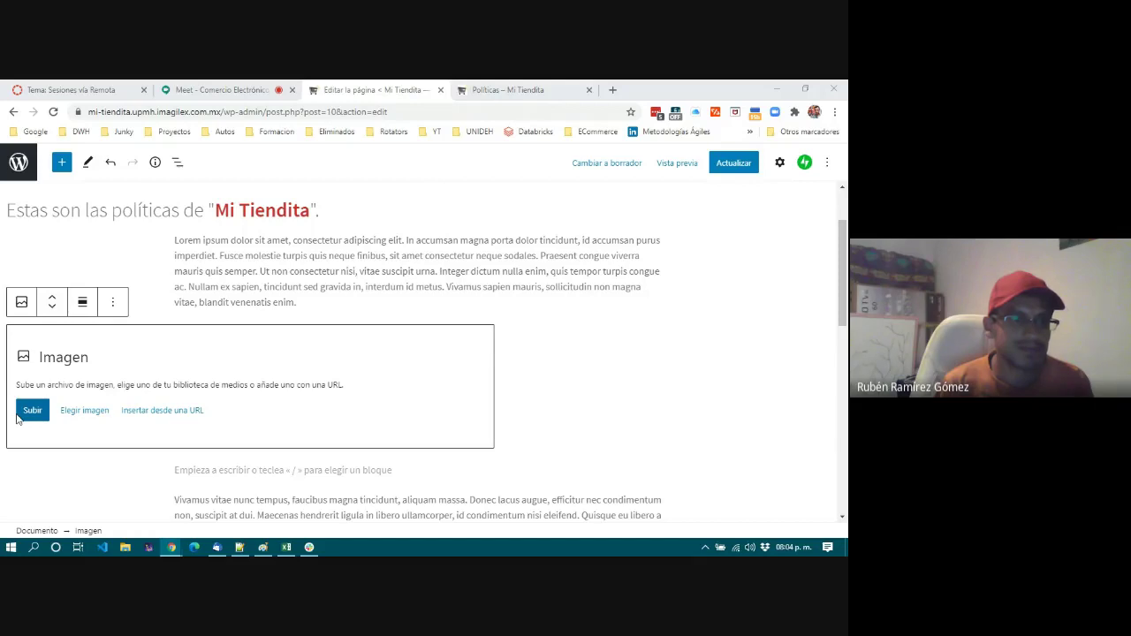
left_click(18, 417)
left_click(178, 301)
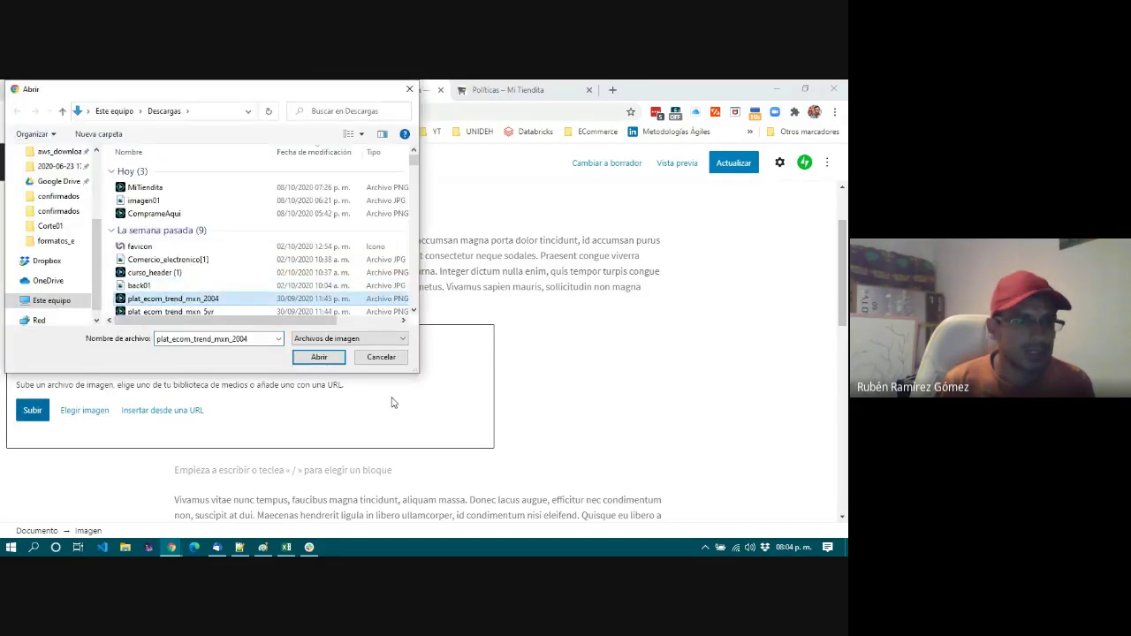
left_click(314, 358)
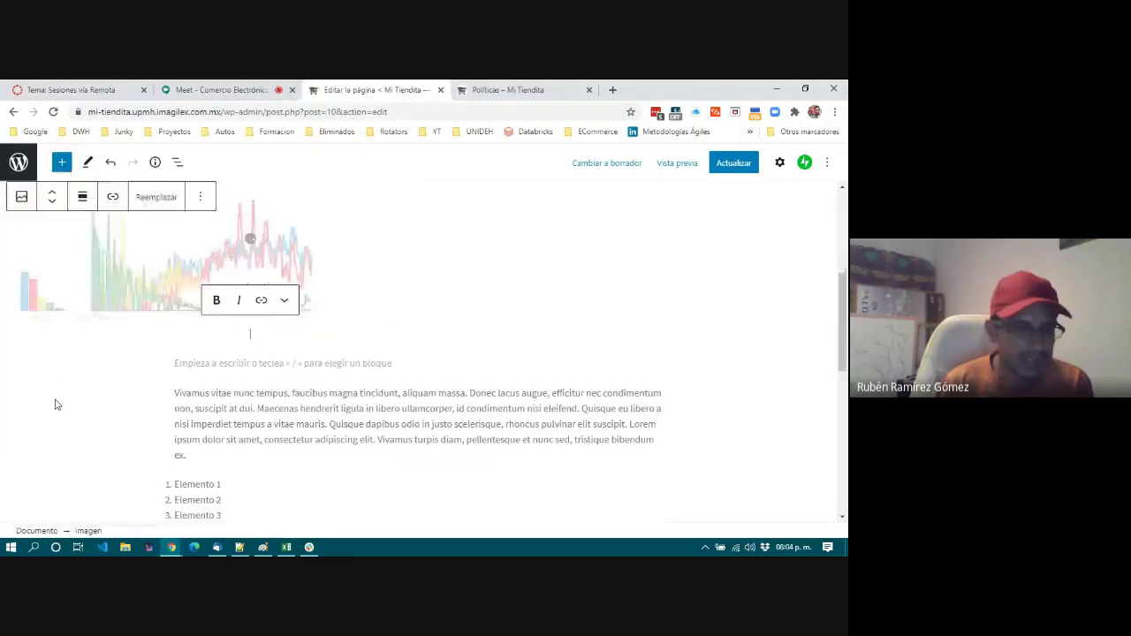
Try Ancho amplio and Ancho completo on the chart, then choose Alineación centrada.
scroll(261, 397, "up", 1)
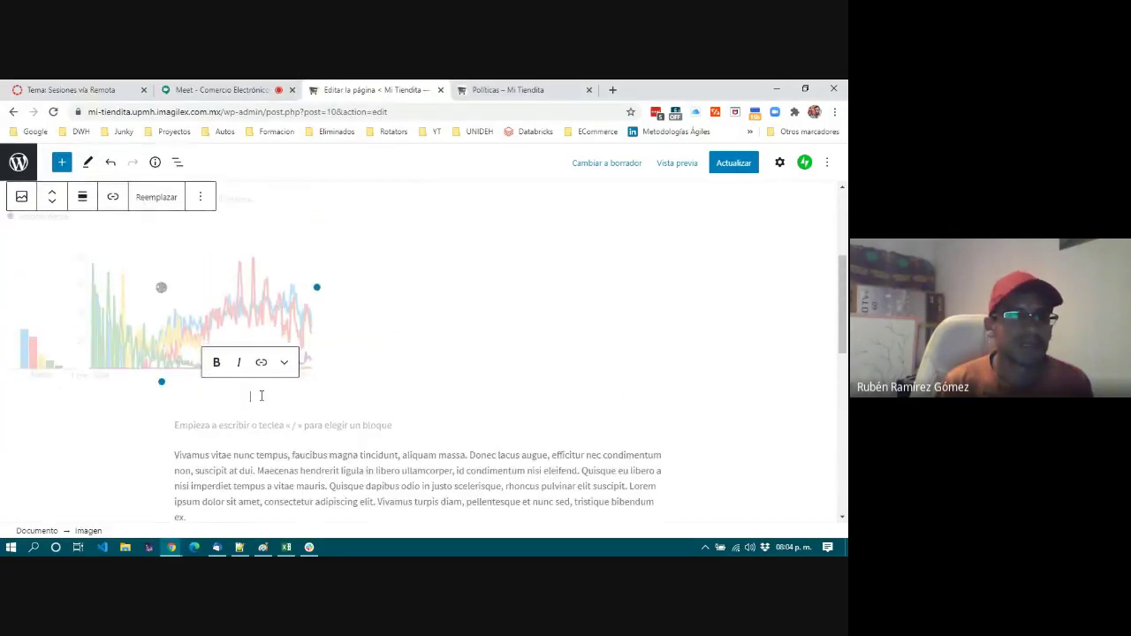
scroll(261, 400, "up", 1)
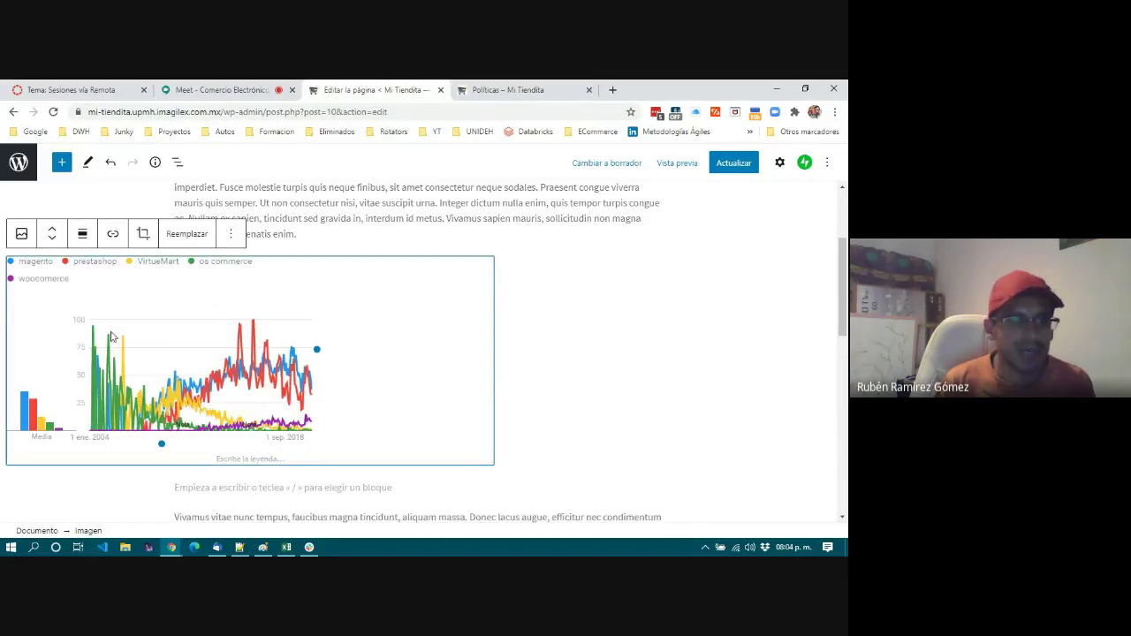
left_click(82, 233)
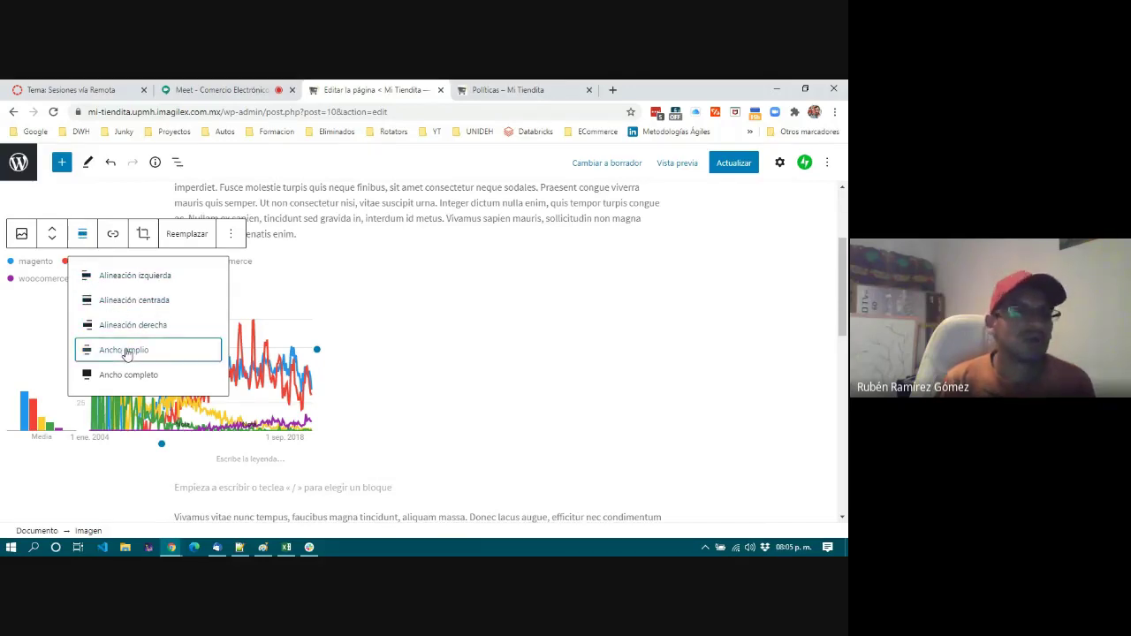
left_click(124, 351)
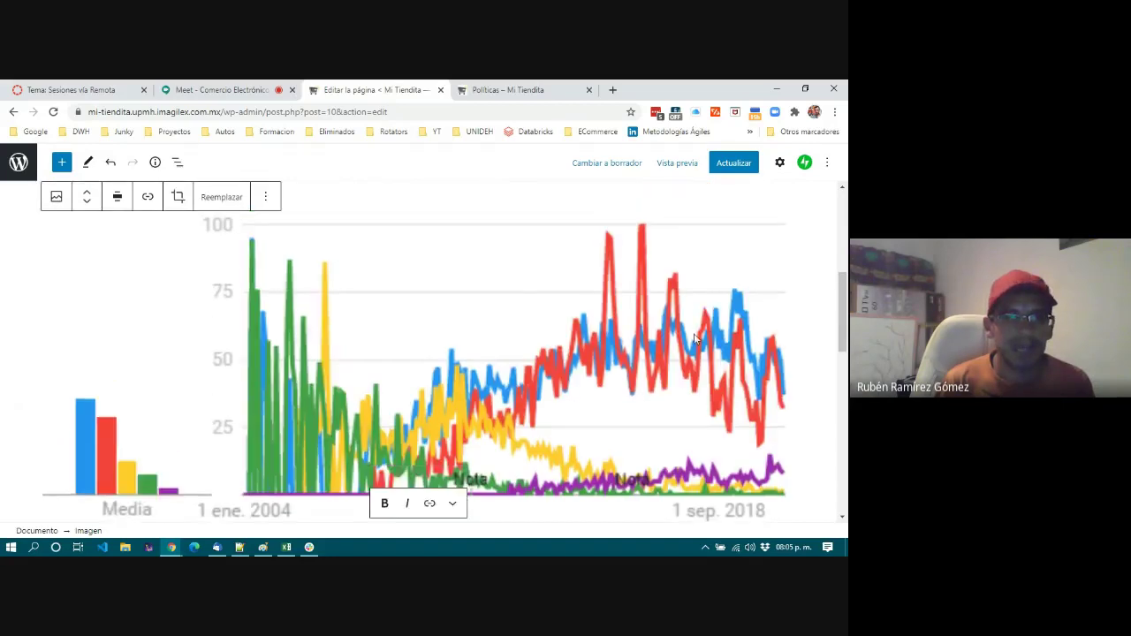
left_click(117, 196)
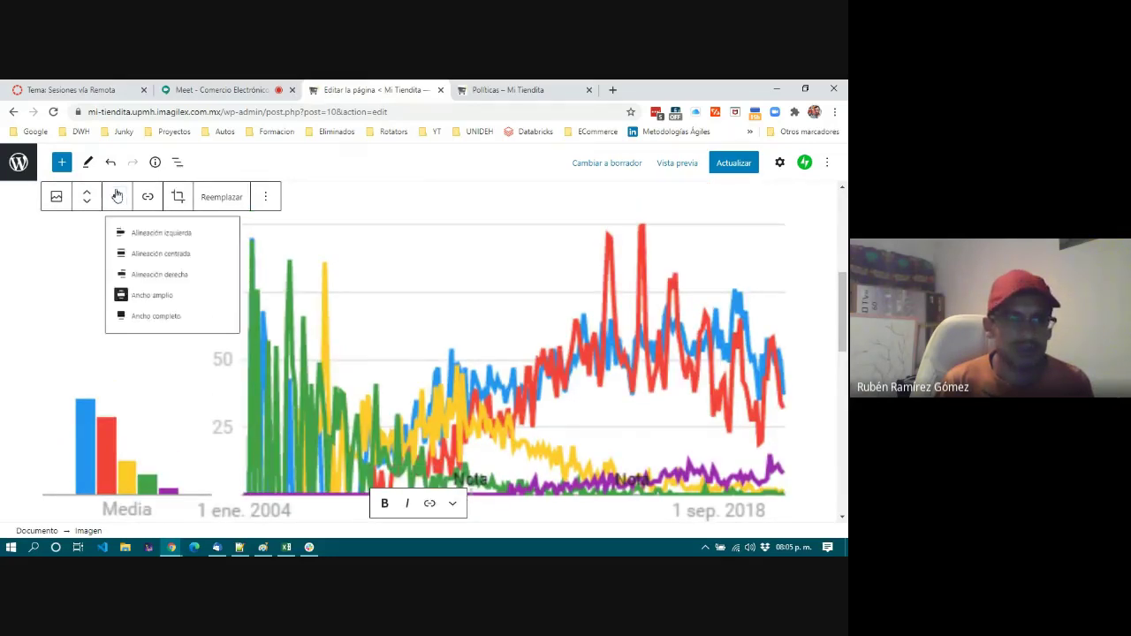
left_click(145, 341)
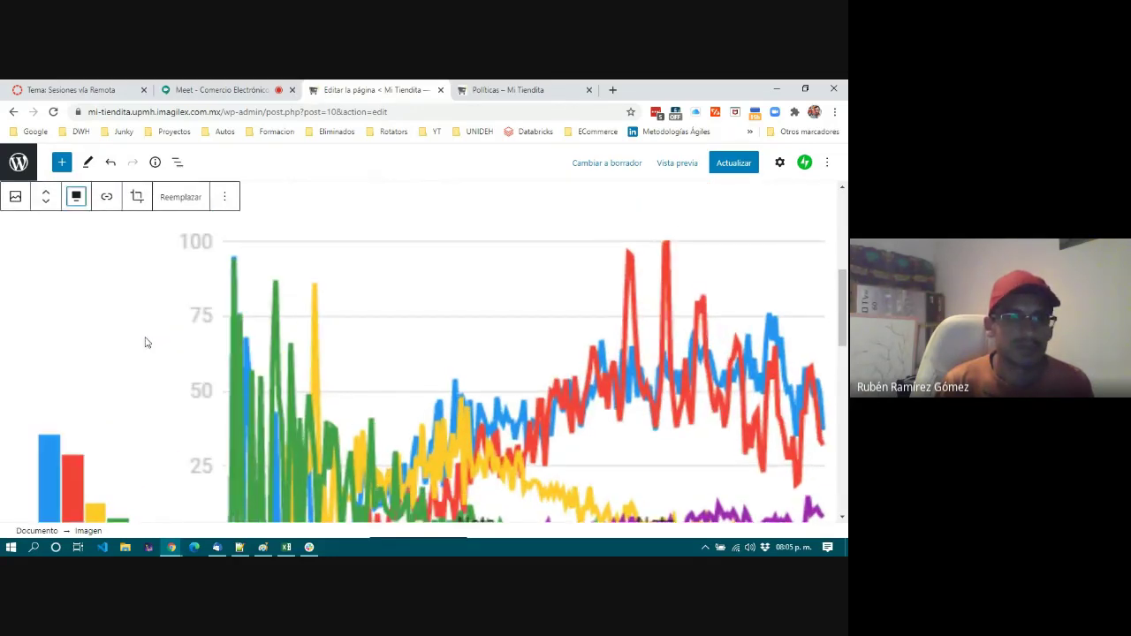
left_click(78, 200)
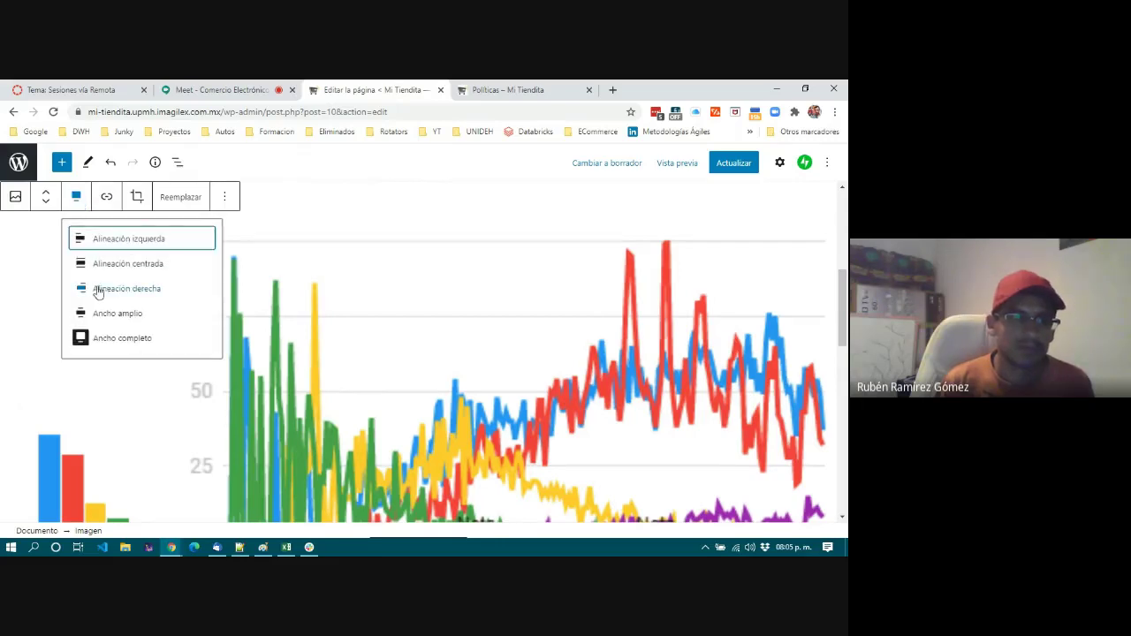
left_click(124, 264)
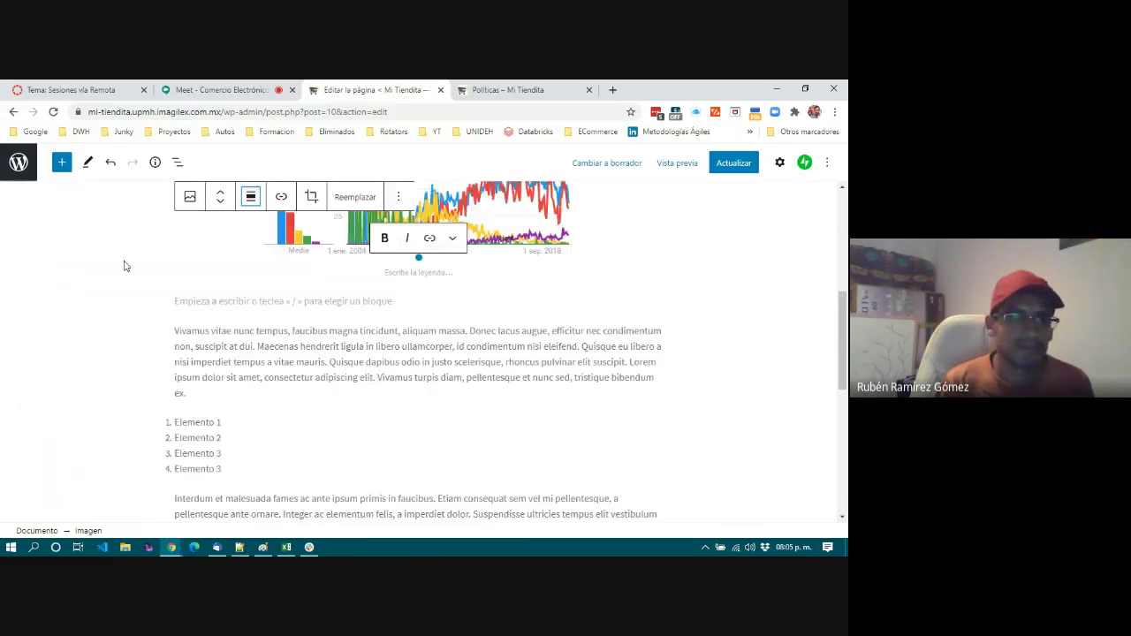
Deselect the chart and review the centered chart between the first two paragraphs.
scroll(296, 356, "up", 3)
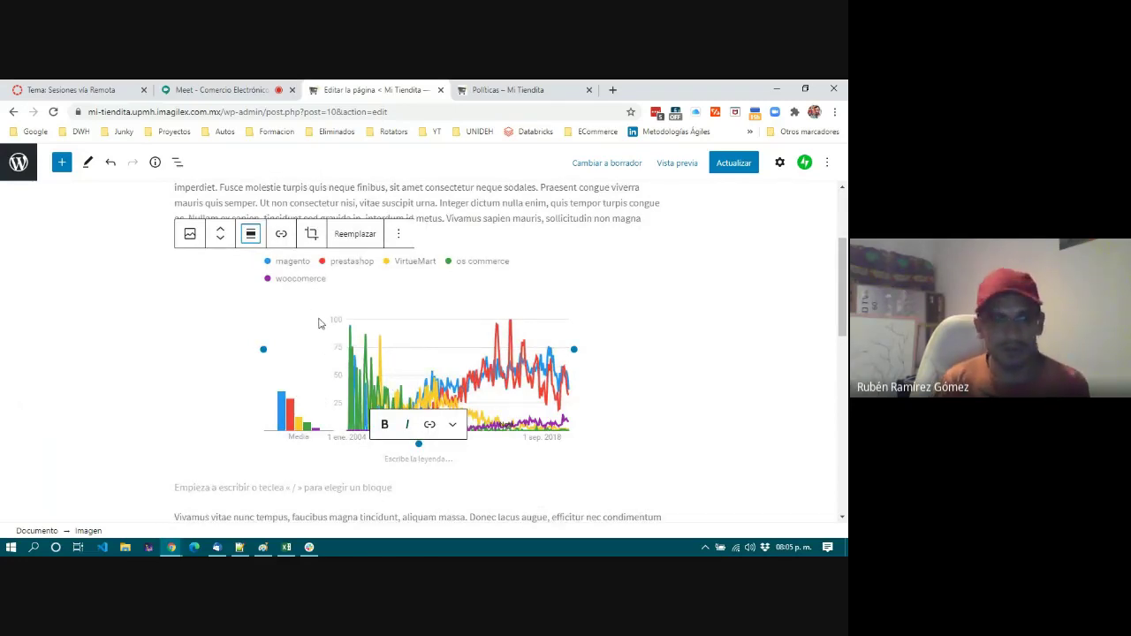
scroll(325, 324, "up", 1)
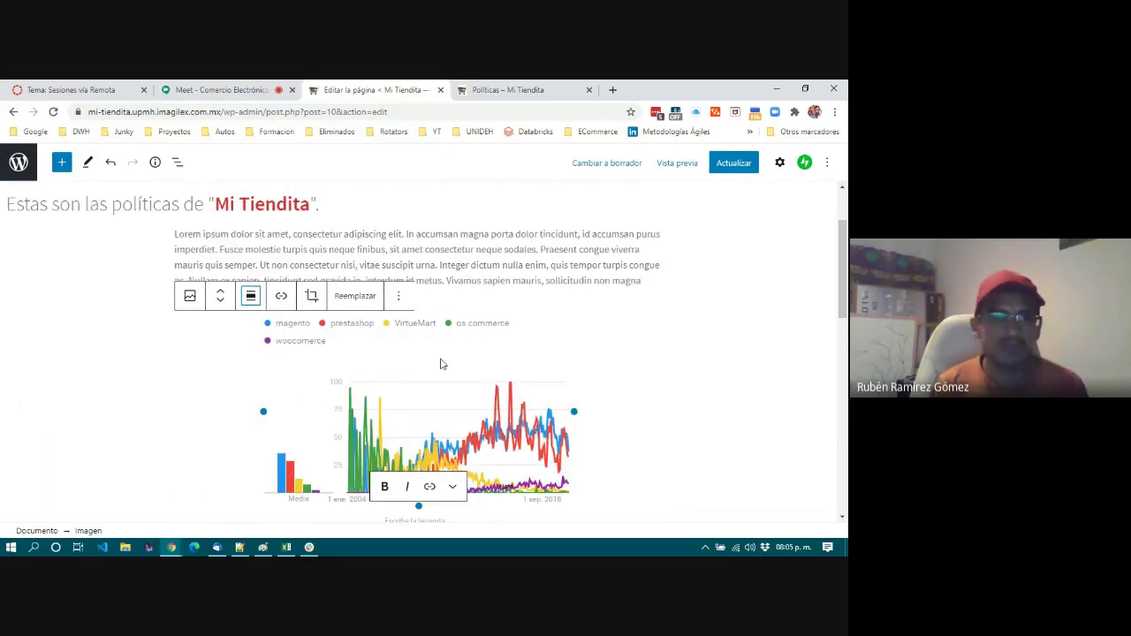
scroll(442, 365, "down", 1)
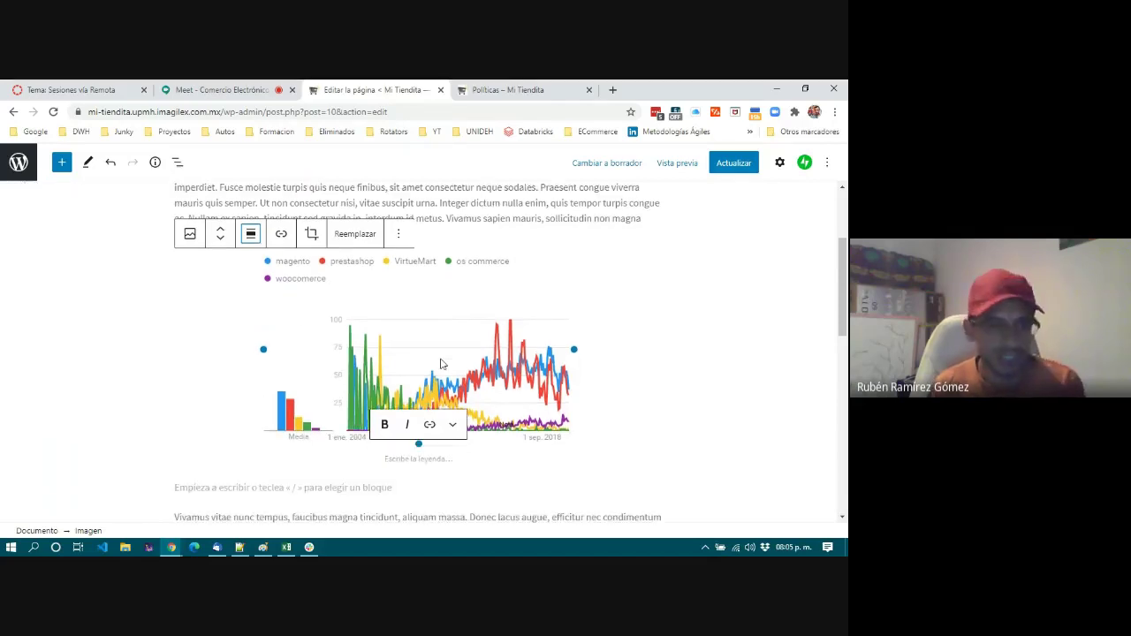
scroll(442, 364, "up", 1)
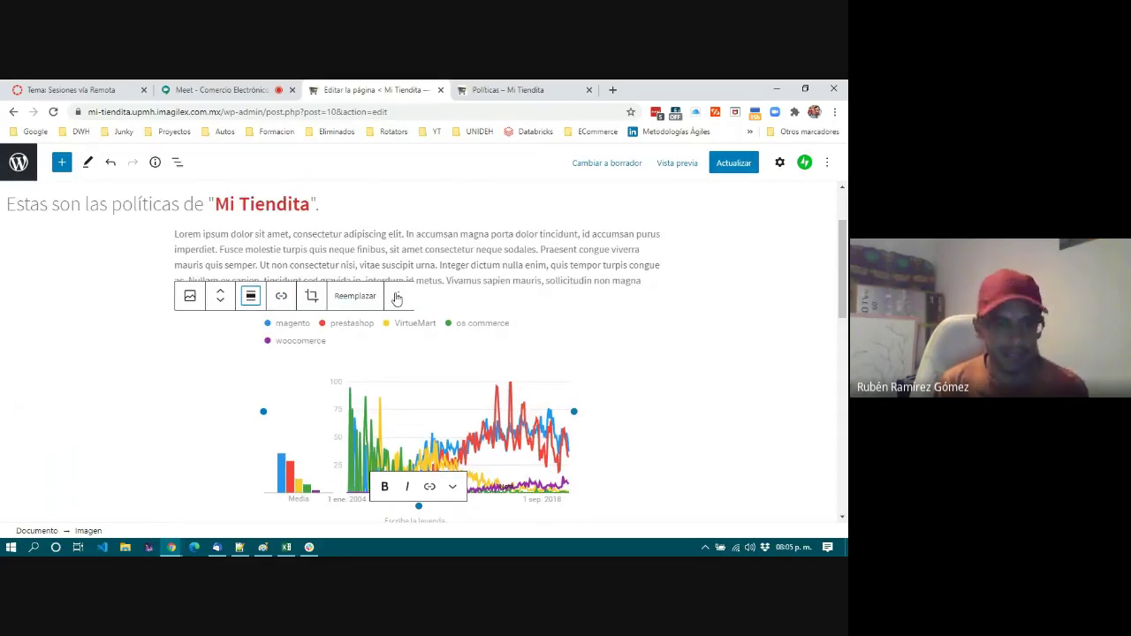
left_click(466, 256)
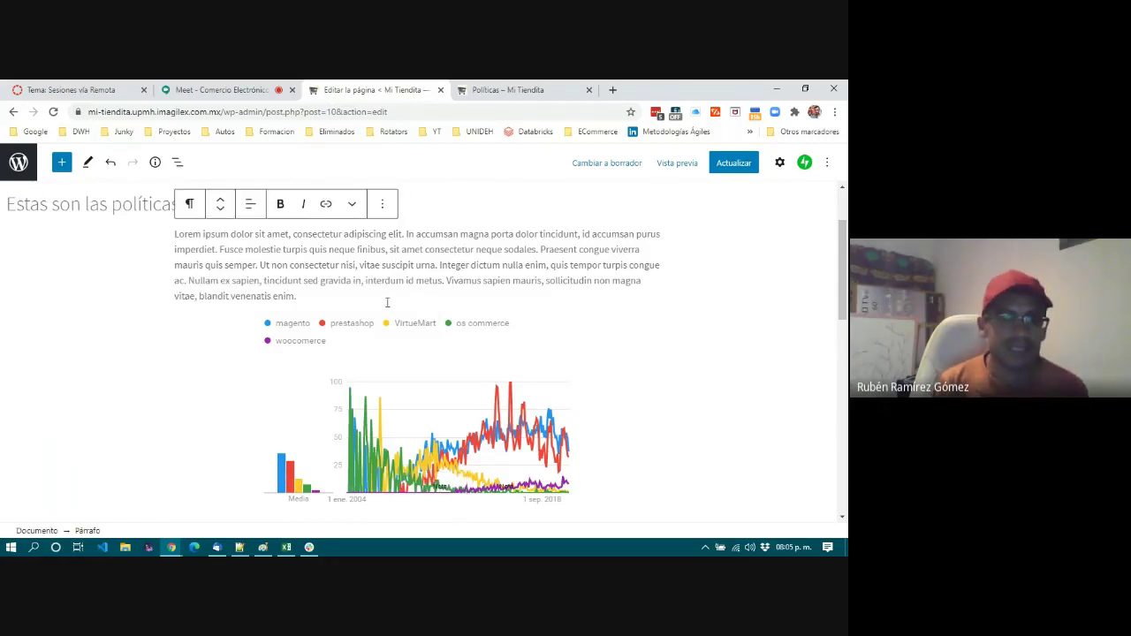
scroll(385, 324, "down", 4)
scroll(385, 323, "up", 3)
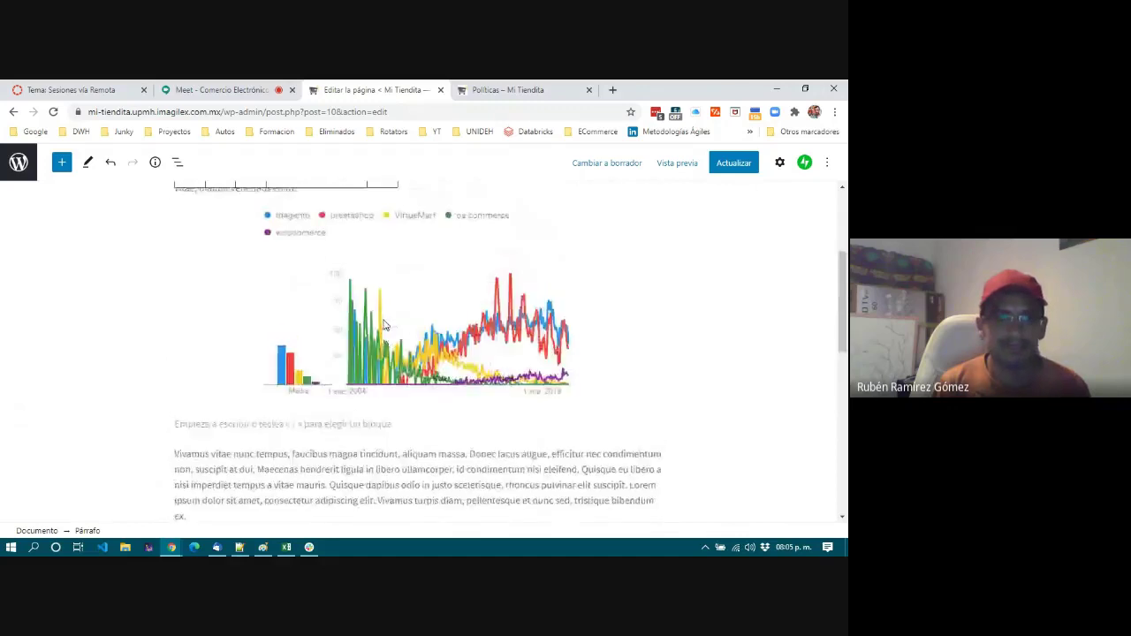
scroll(385, 324, "up", 3)
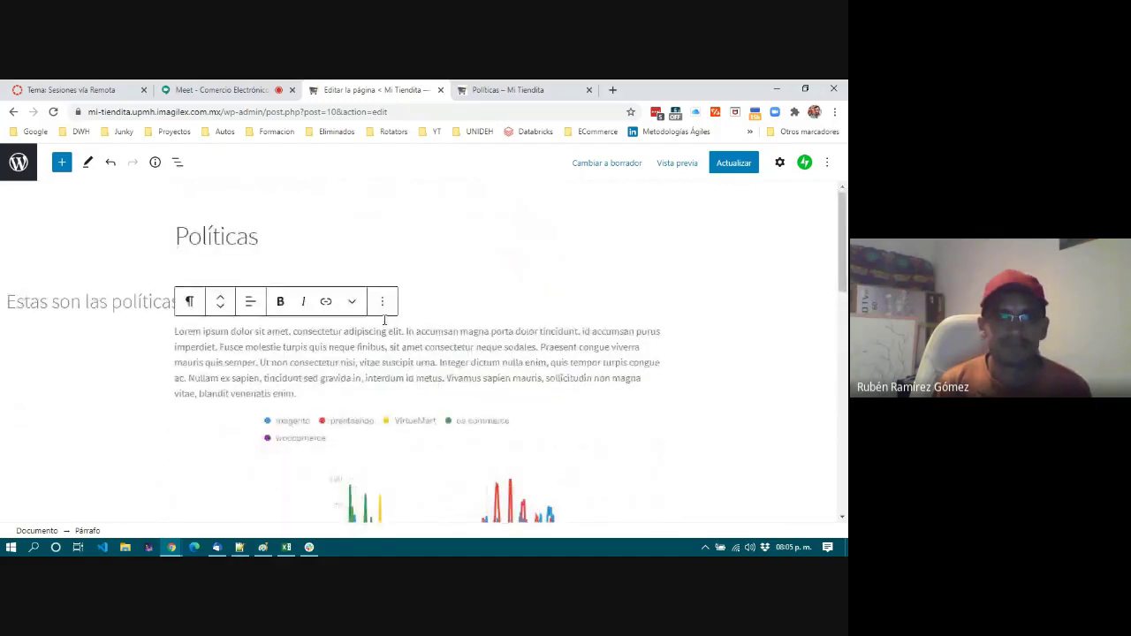
Save the Políticas page and reload its live version.
left_click(733, 168)
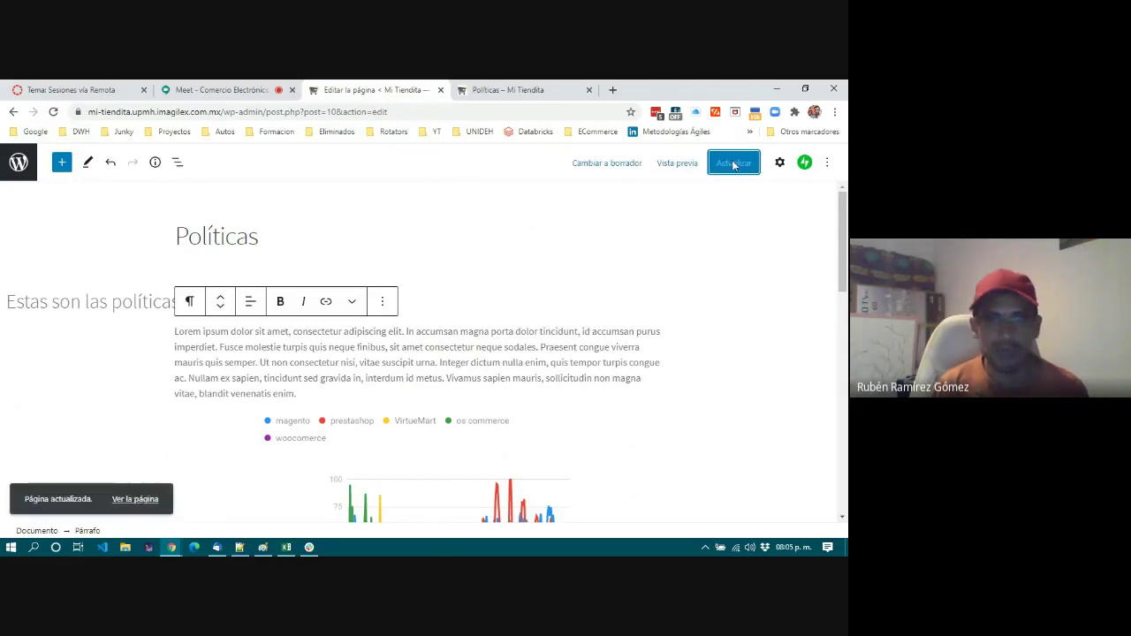
left_click(510, 92)
scroll(235, 360, "down", 3)
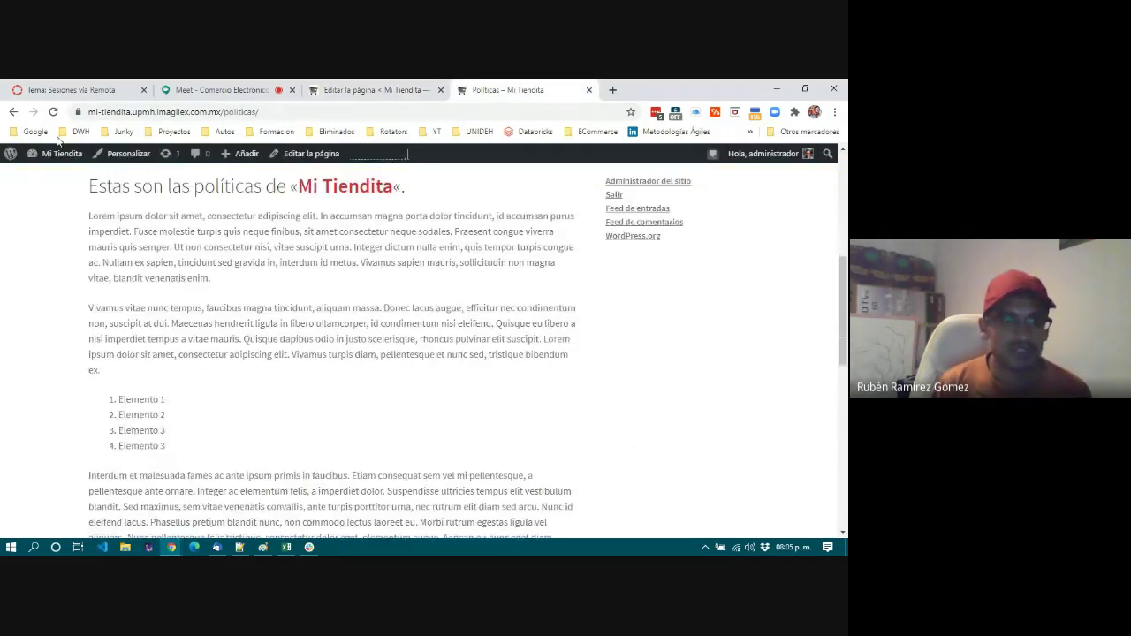
left_click(53, 111)
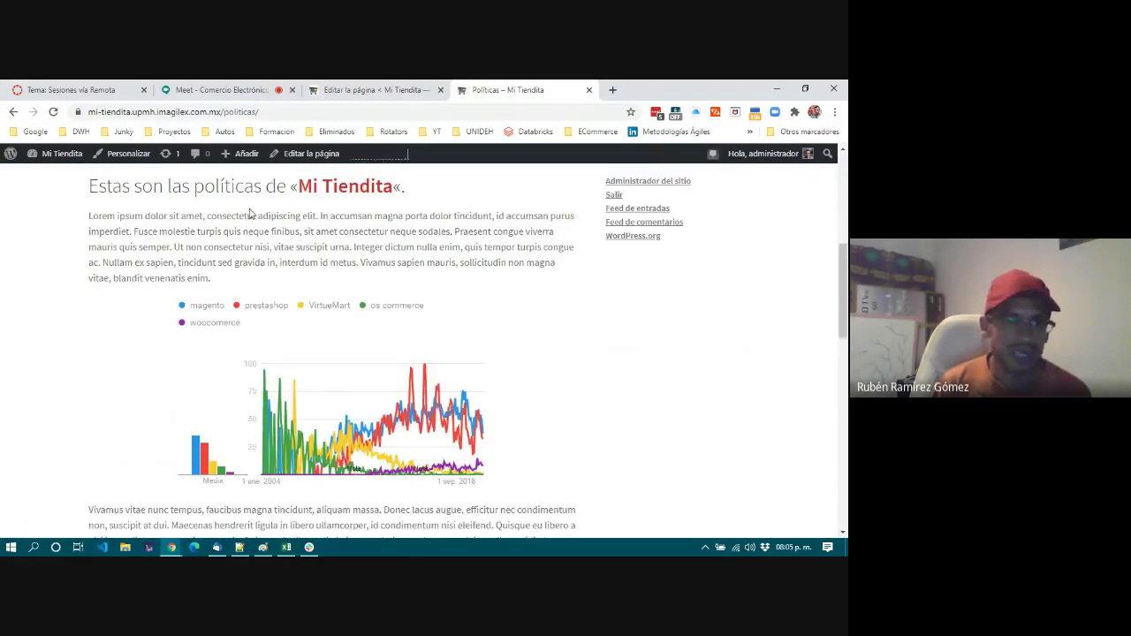
Check the centered chart on the live Políticas page, then return to the editor.
scroll(281, 345, "down", 4)
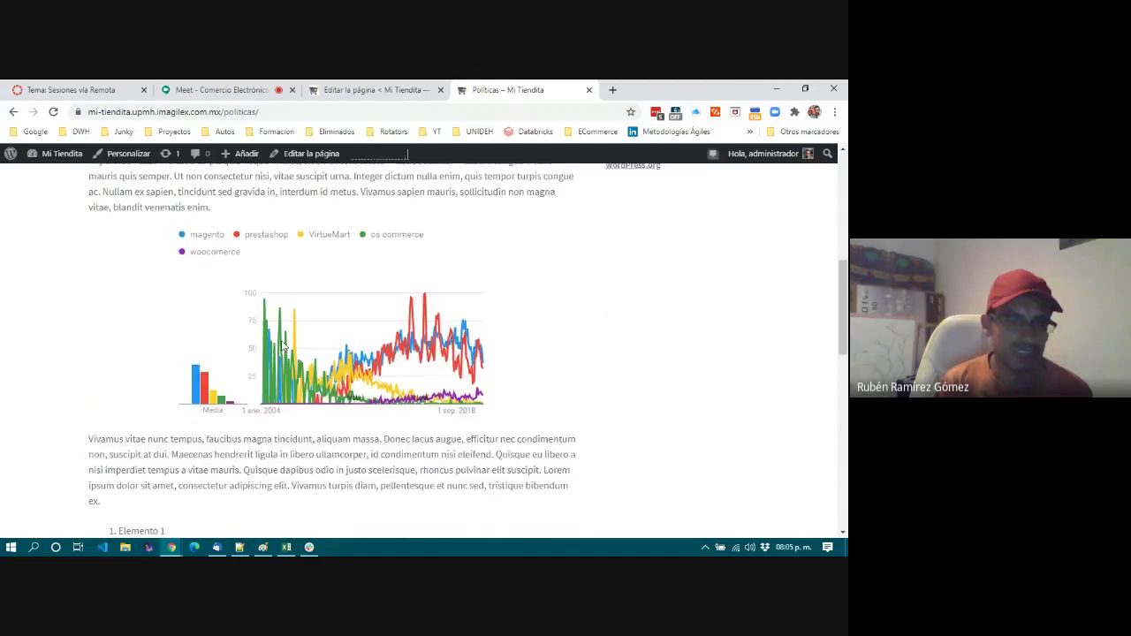
scroll(298, 307, "up", 8)
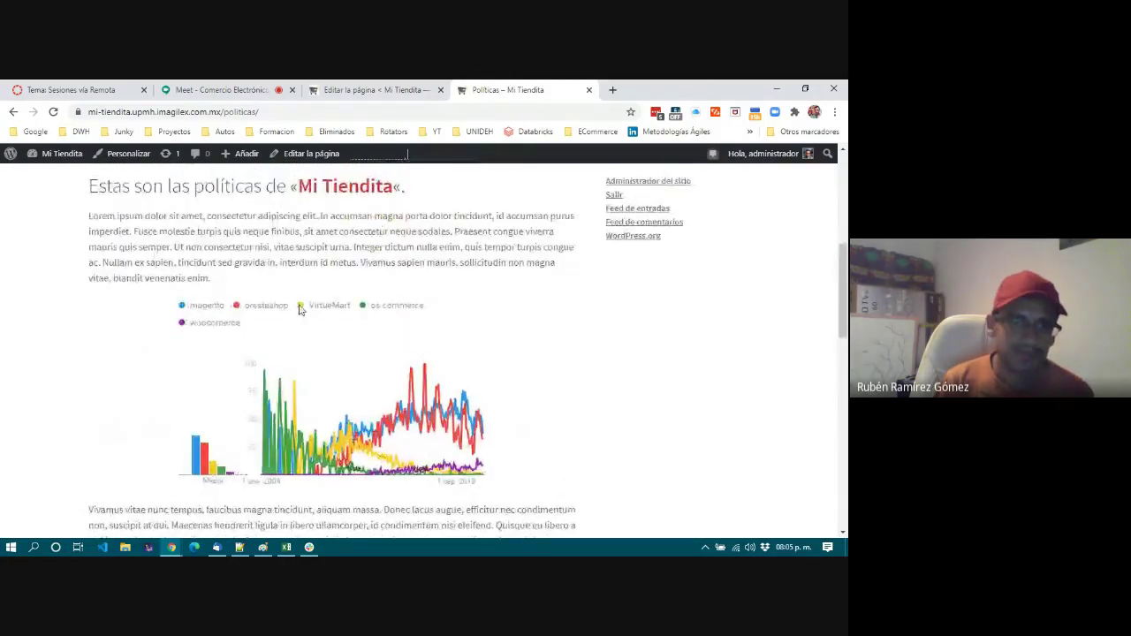
scroll(299, 309, "down", 4)
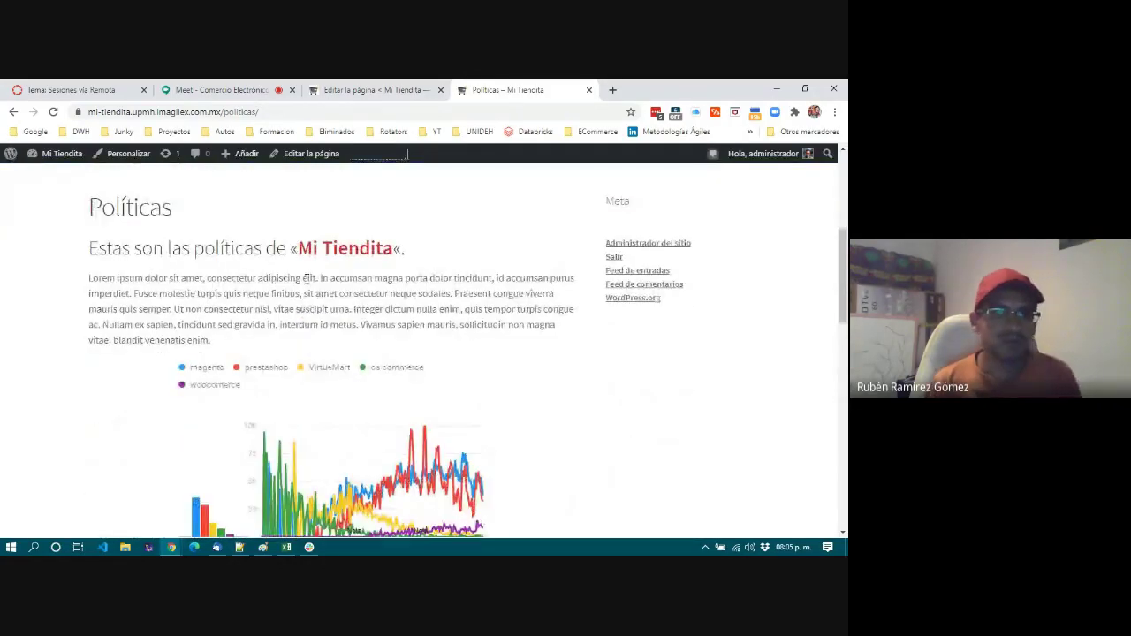
scroll(307, 314, "down", 2)
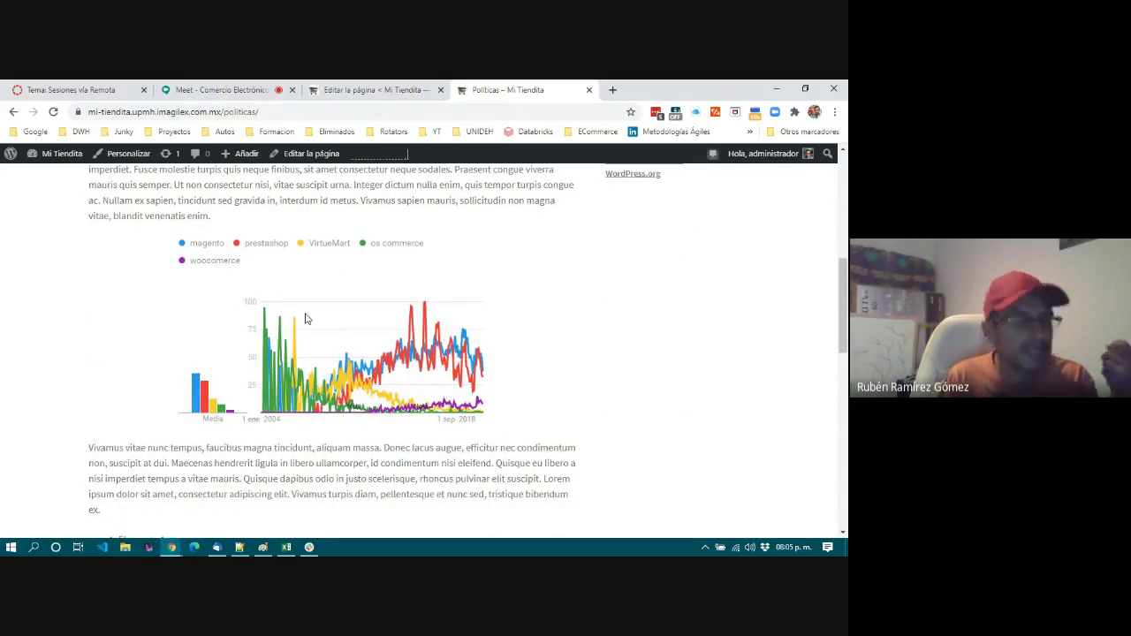
scroll(306, 318, "up", 3)
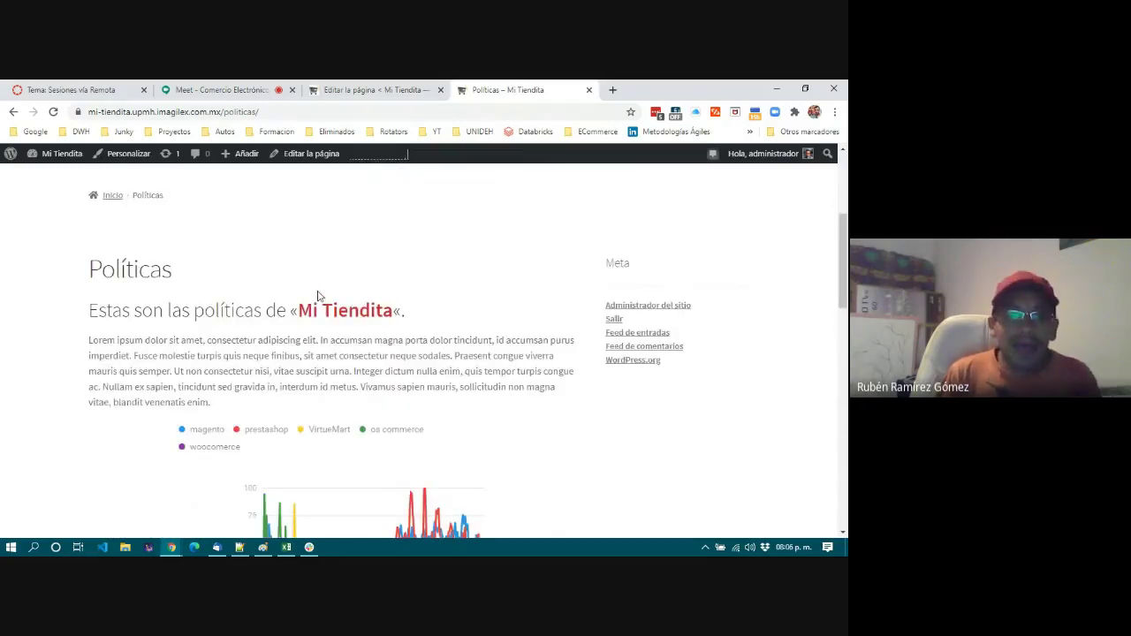
left_click(382, 91)
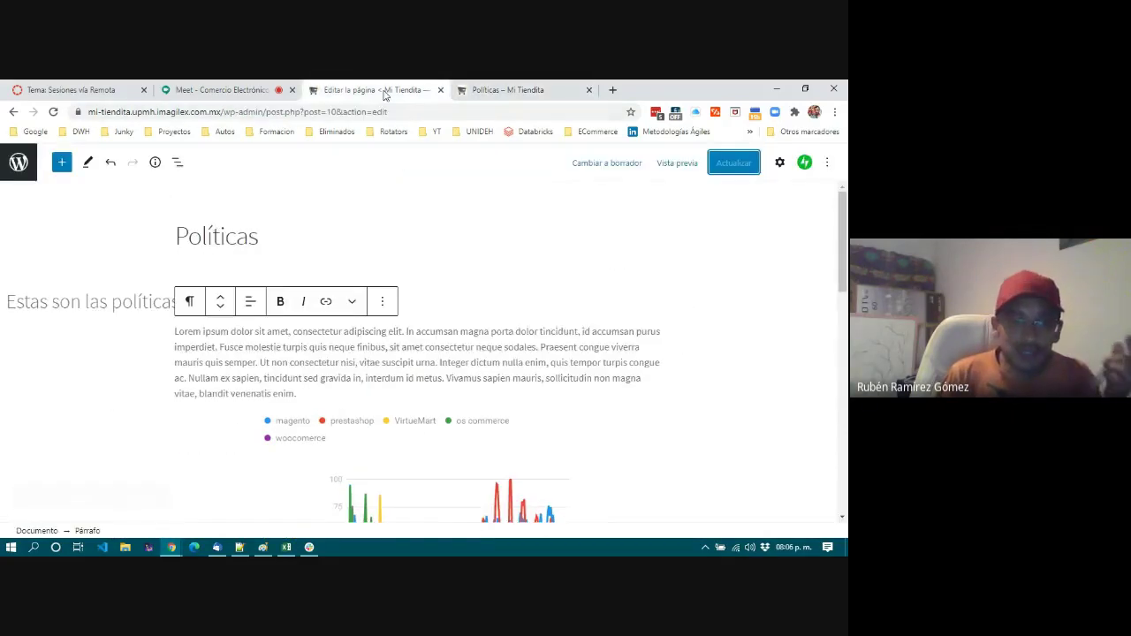
left_click(414, 246)
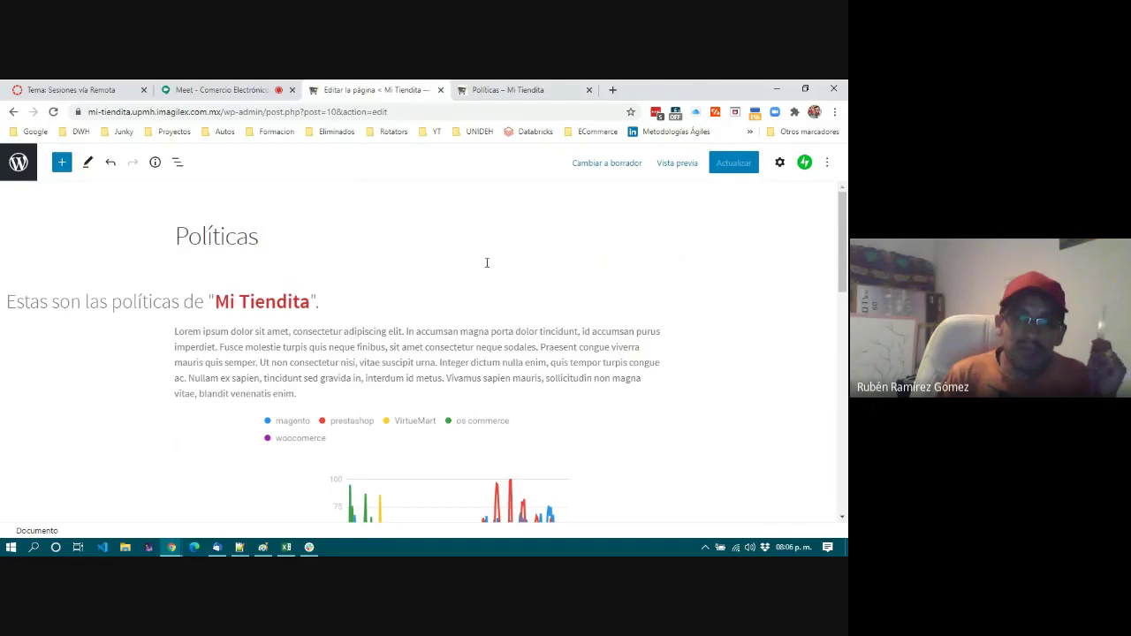
left_click(374, 306)
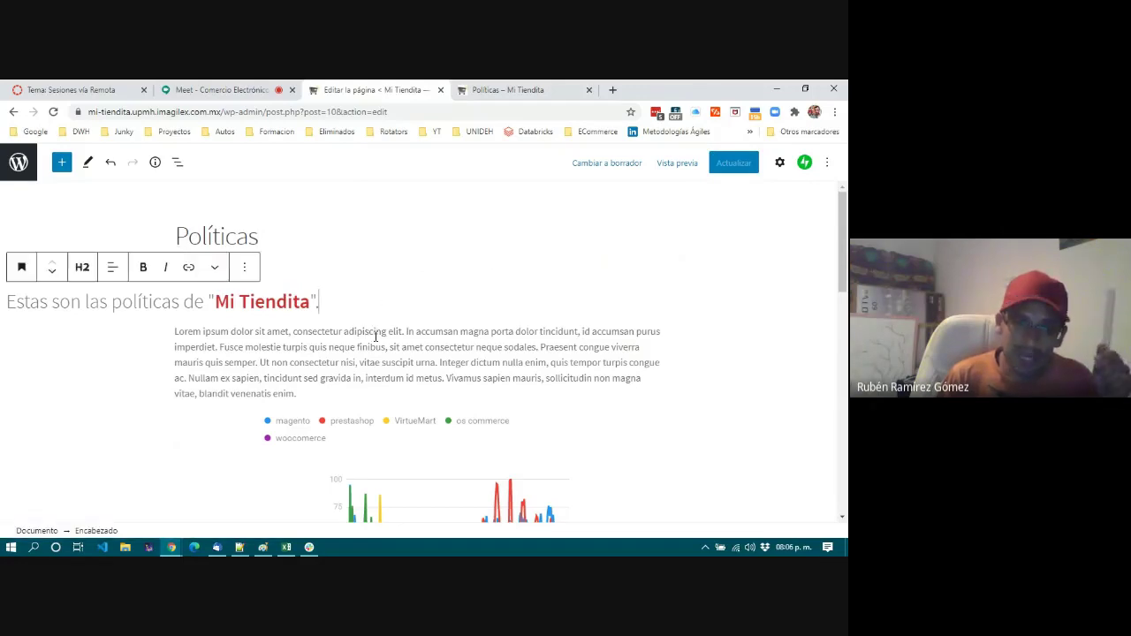
left_click(376, 340)
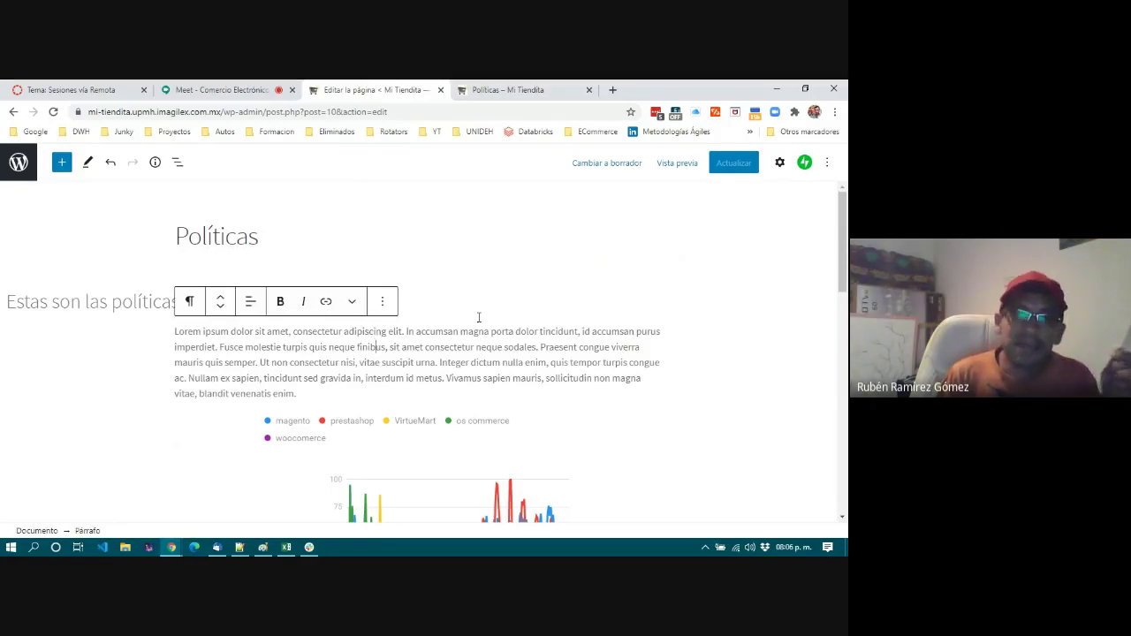
left_click(543, 93)
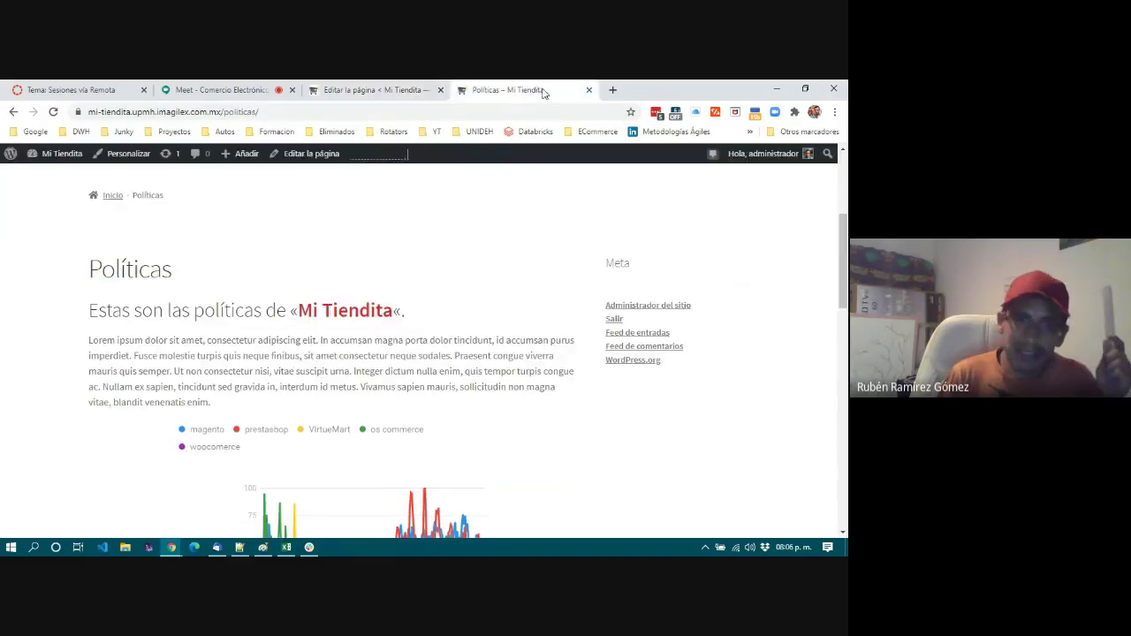
scroll(399, 252, "up", 2)
scroll(456, 383, "up", 1)
scroll(458, 385, "down", 1)
scroll(535, 418, "down", 2)
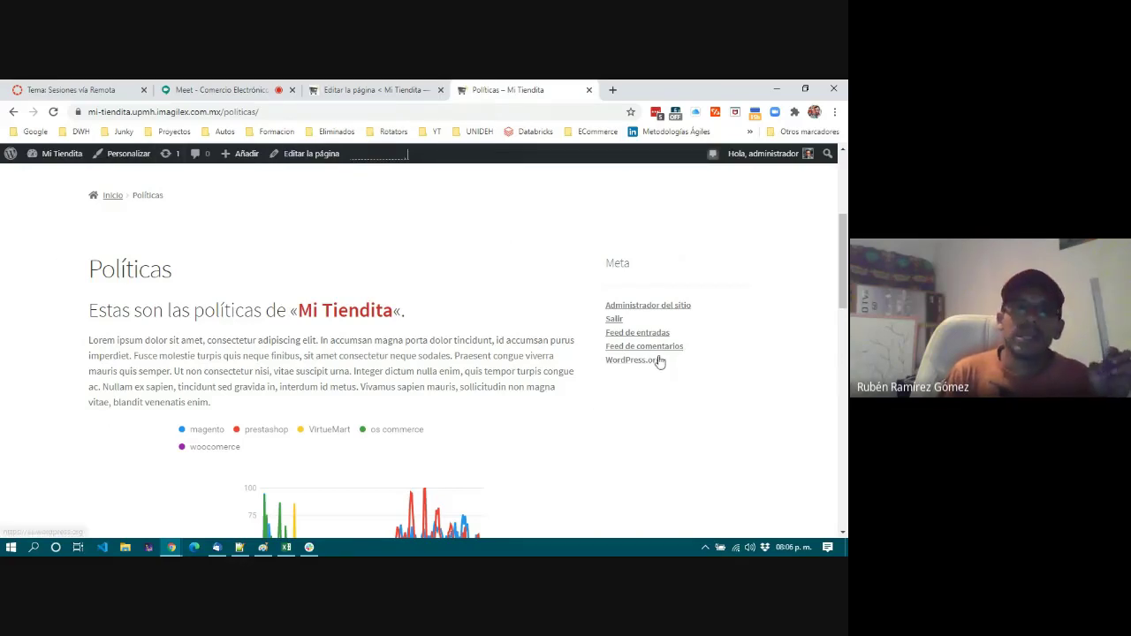
left_click(335, 92)
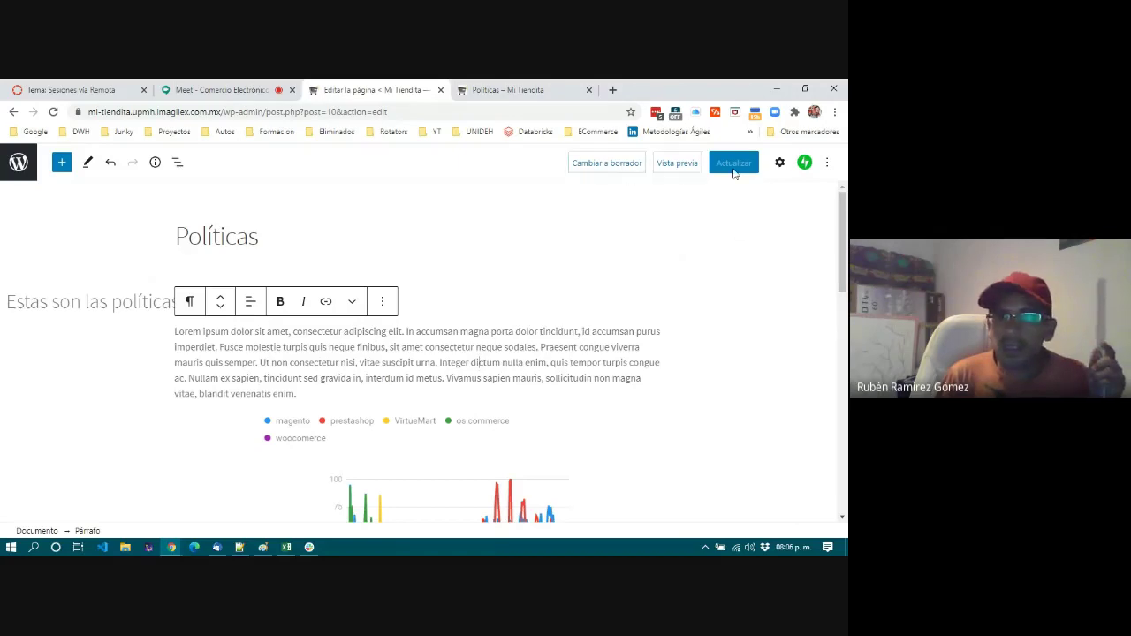
Open the Settings sidebar's Documento tab and expand the Imagen destacada panel.
left_click(828, 165)
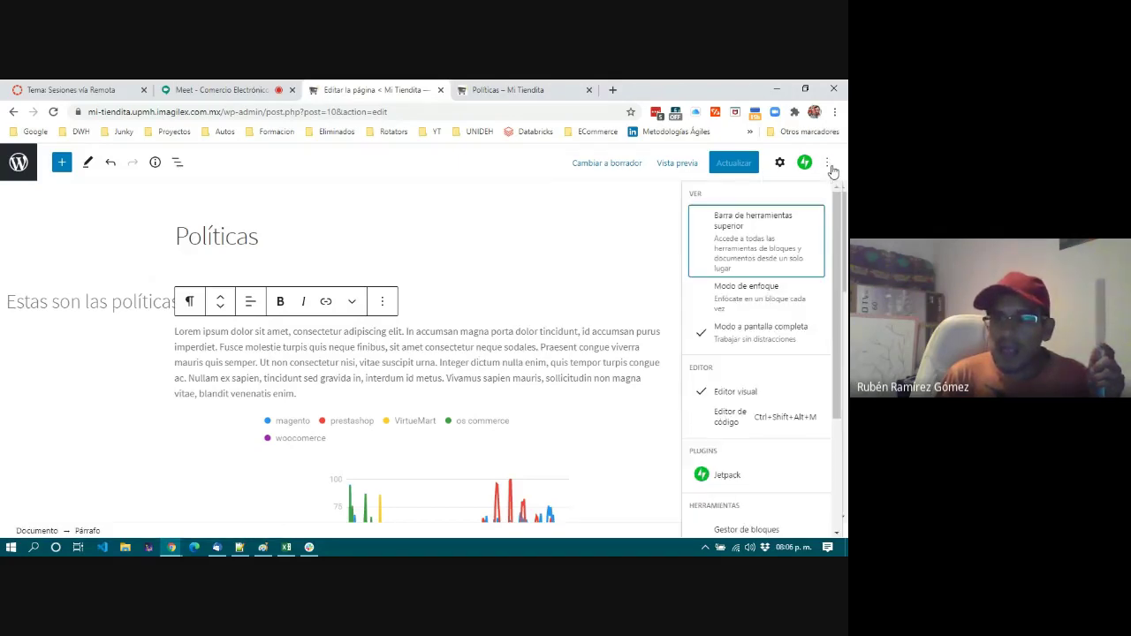
left_click(552, 370)
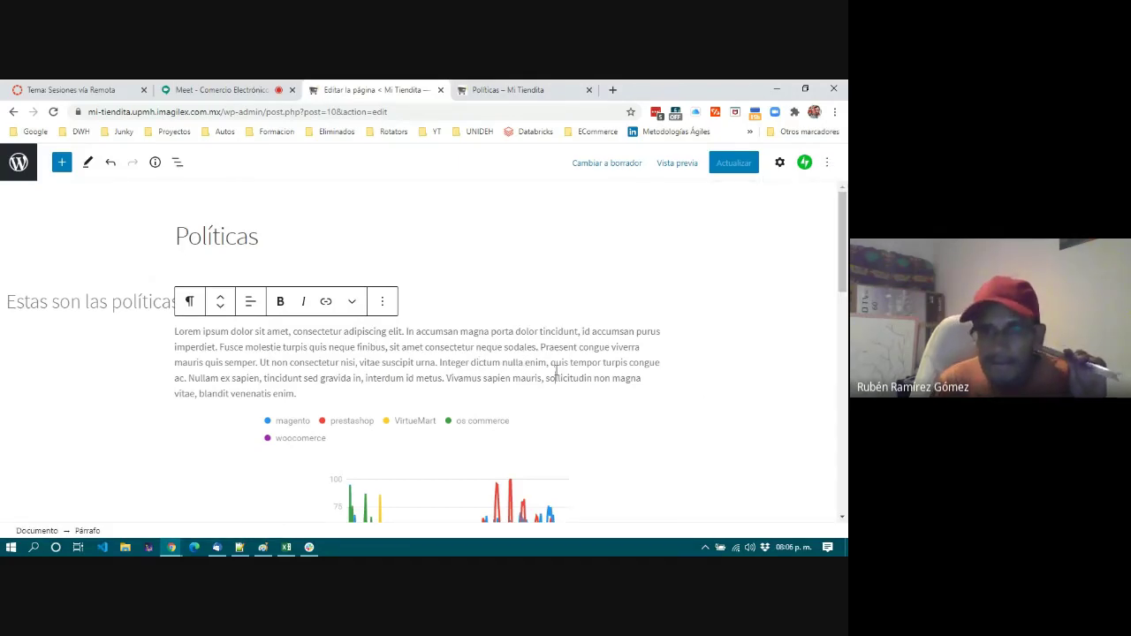
double_click(557, 371)
left_click(779, 163)
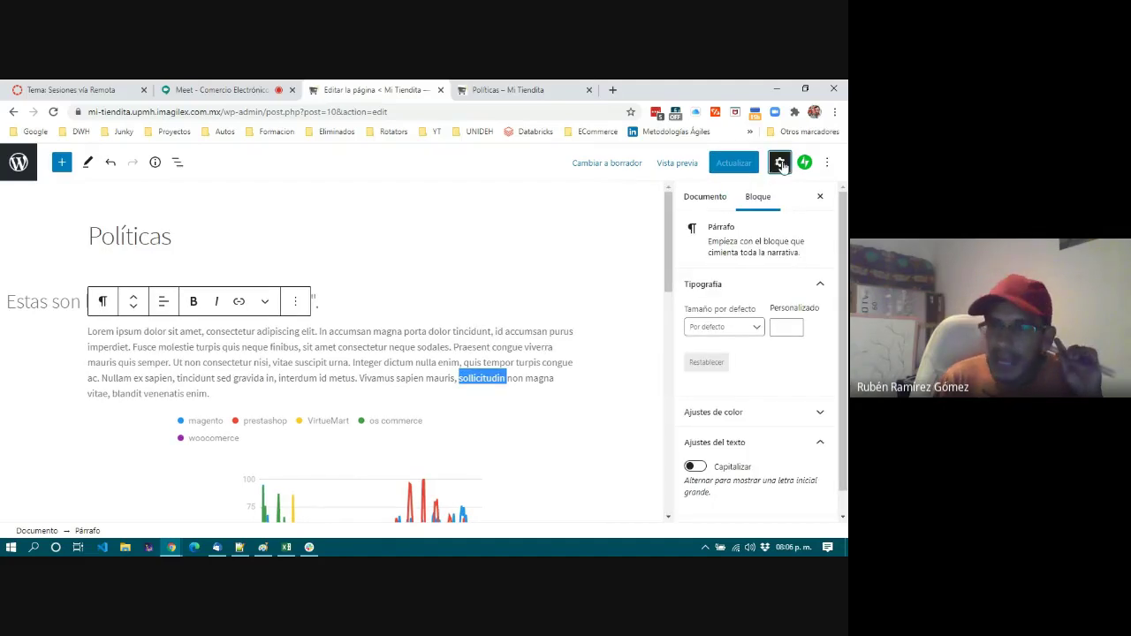
left_click(707, 200)
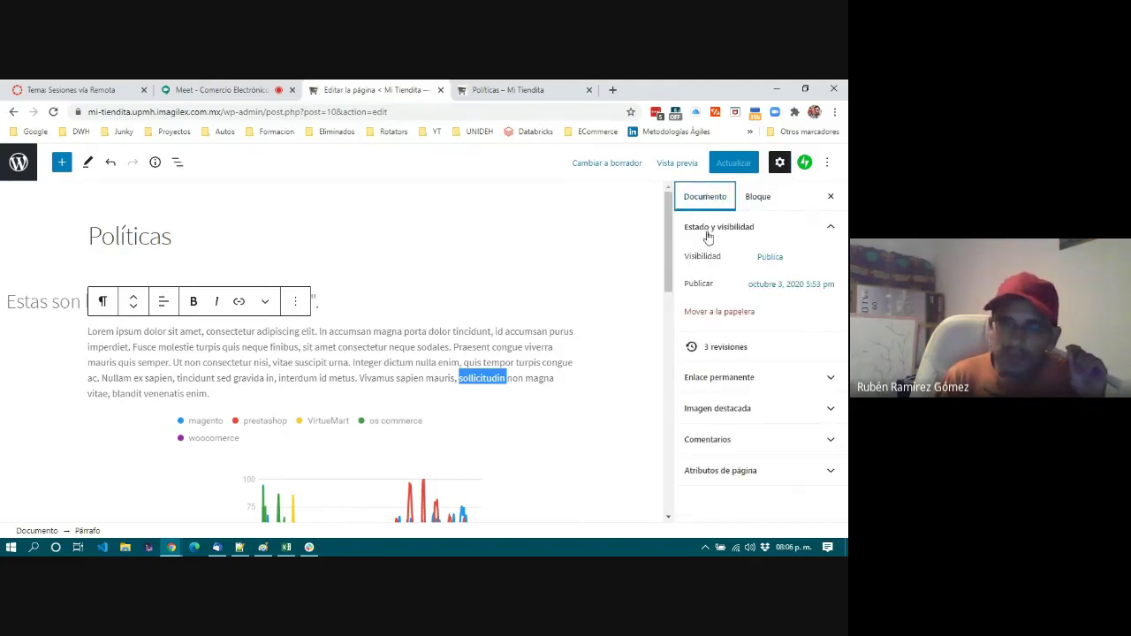
left_click(725, 413)
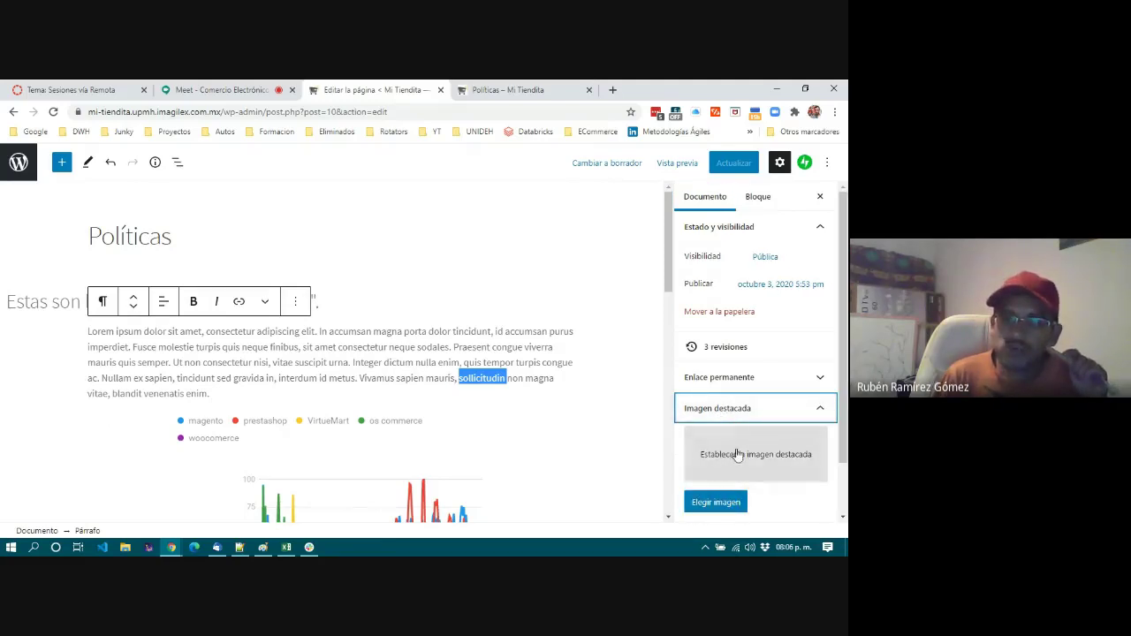
Load pxhere.com in a new browser tab.
left_click(614, 90)
left_click(548, 111)
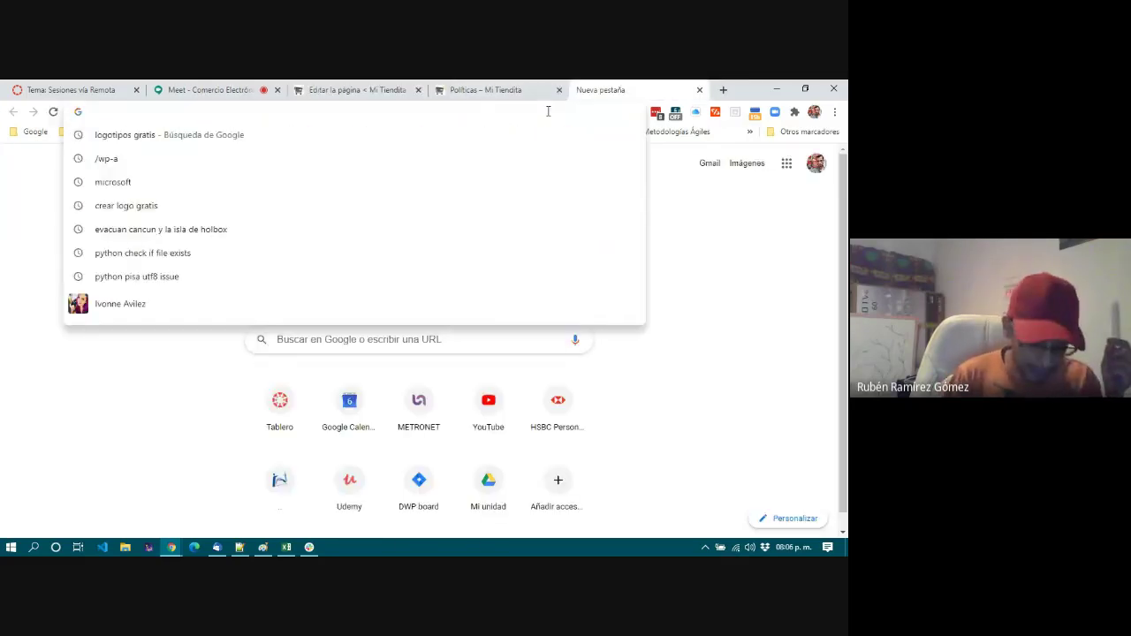
type("ph")
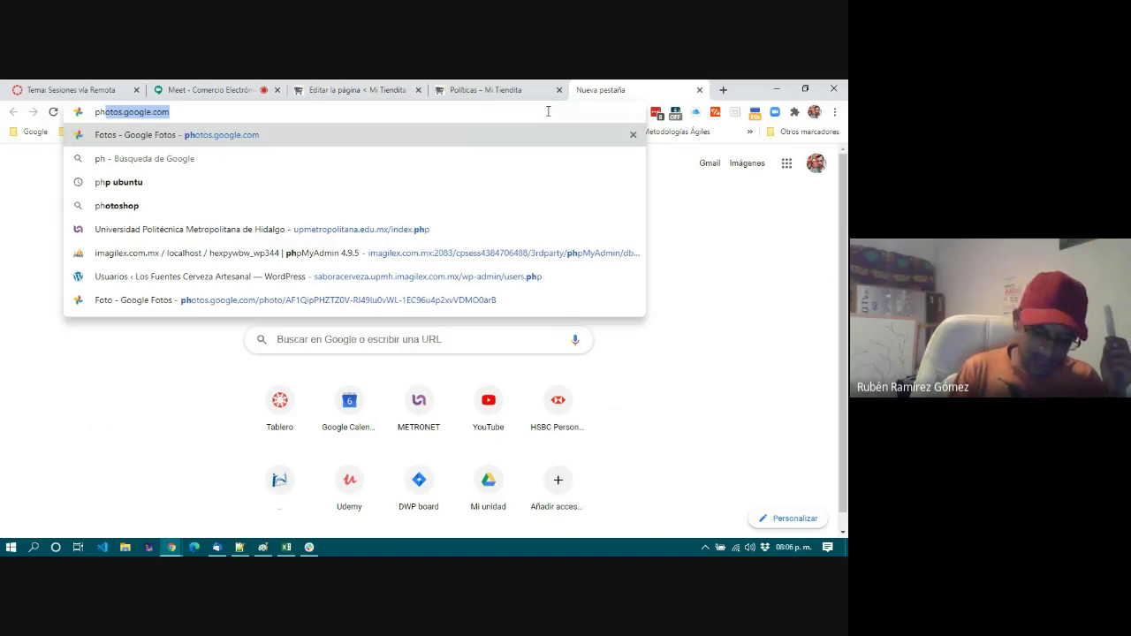
type("xher")
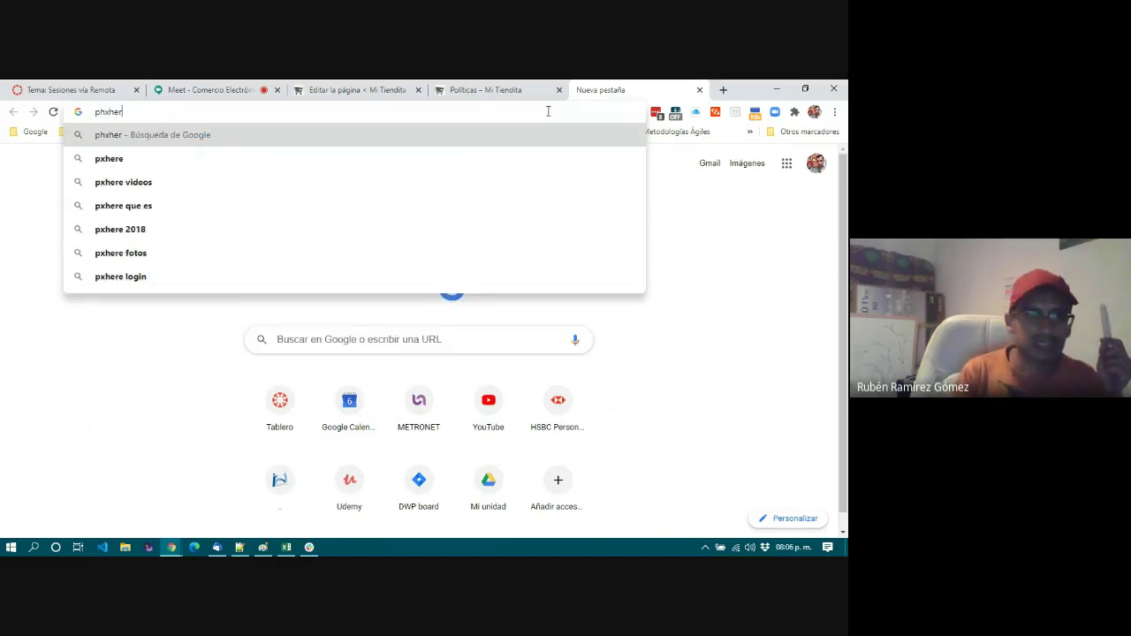
key("Down")
key("Return")
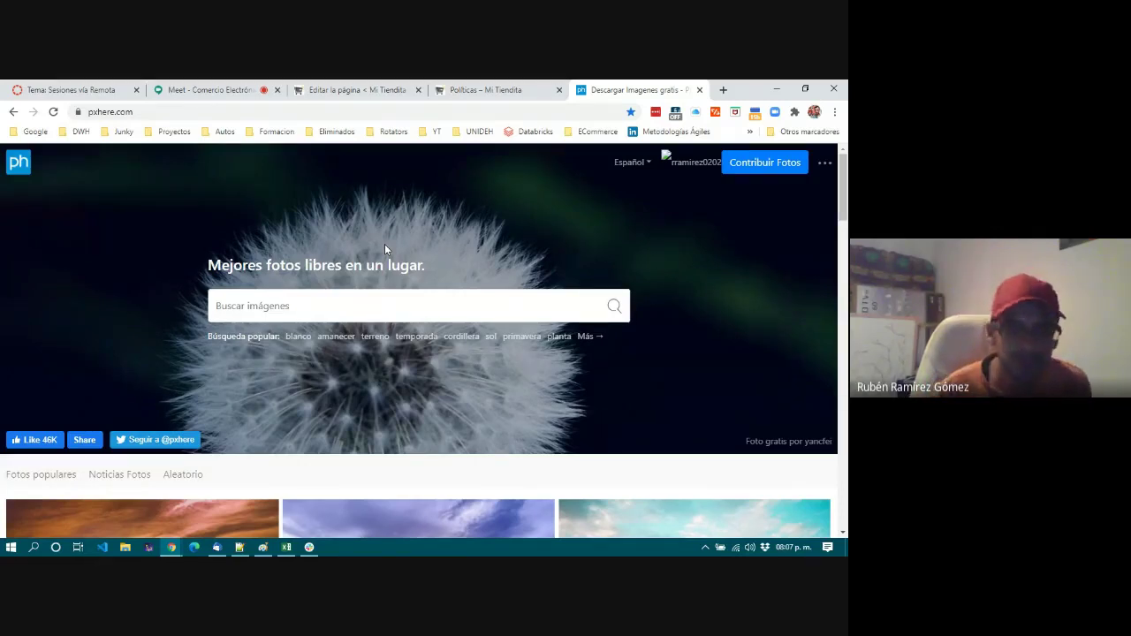
scroll(470, 482, "down", 3)
scroll(472, 482, "down", 6)
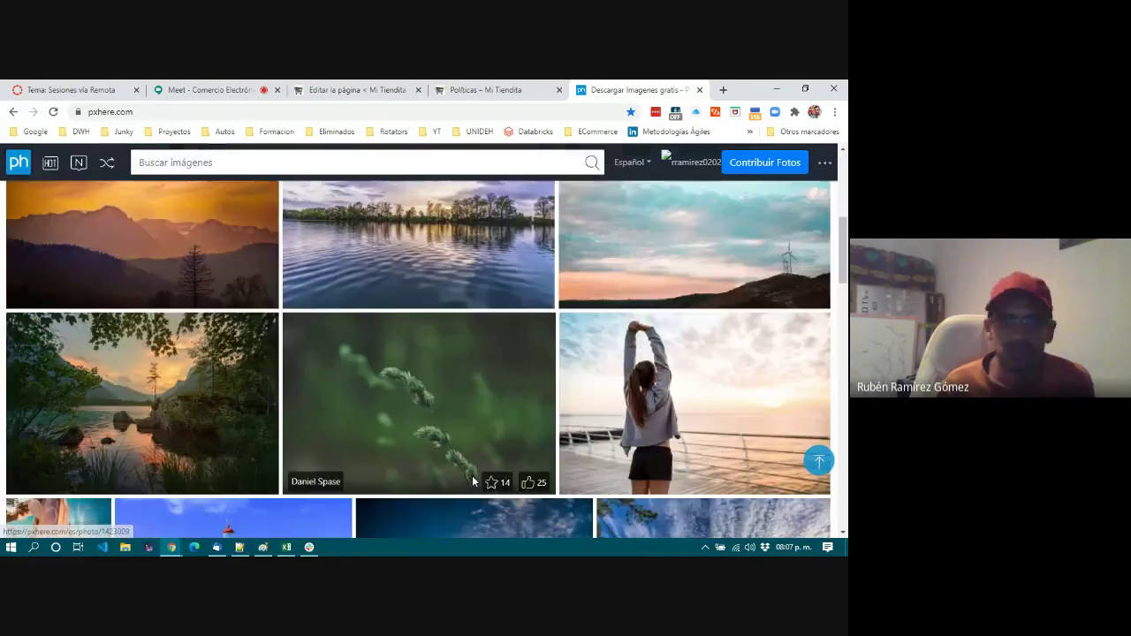
scroll(471, 483, "up", 3)
scroll(472, 482, "up", 10)
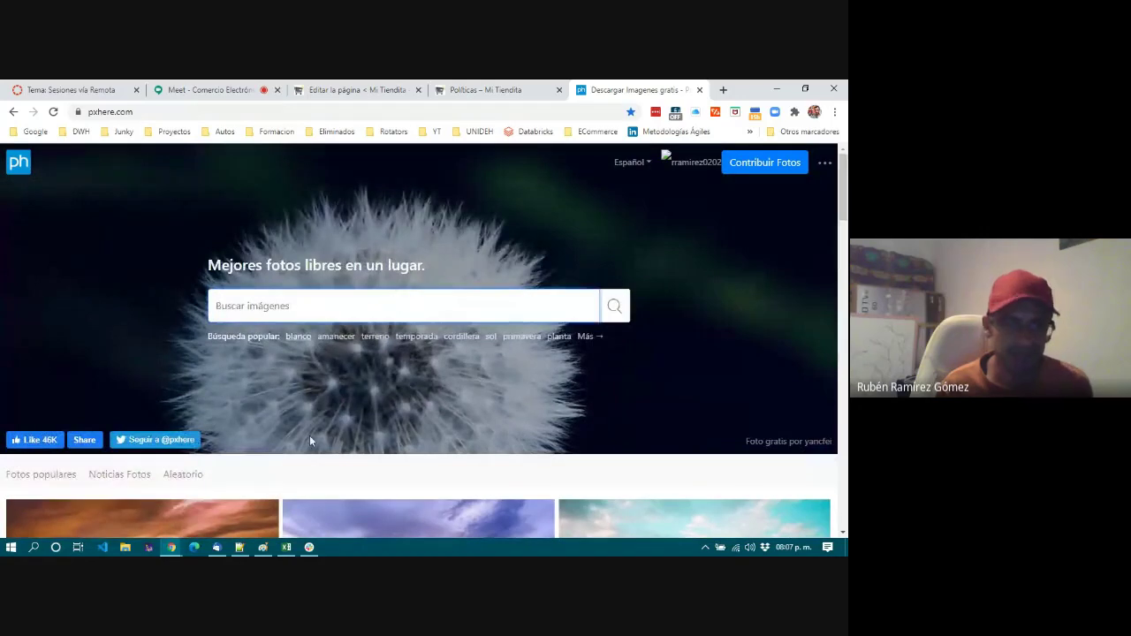
Search pxhere for 'e-store' and browse the results.
type("e-store")
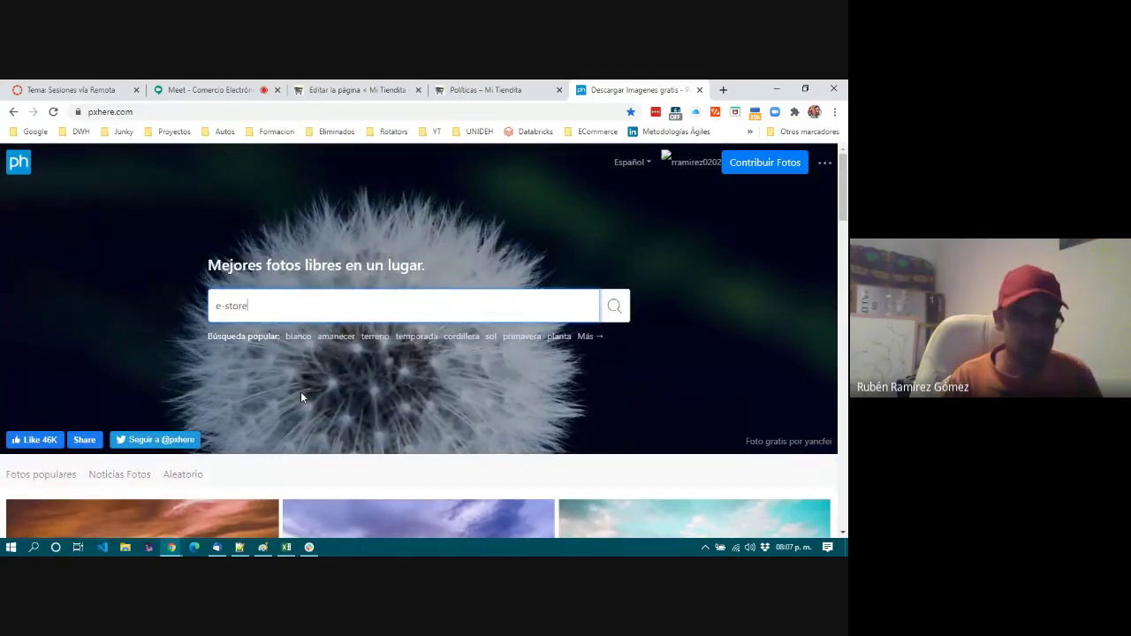
key("Return")
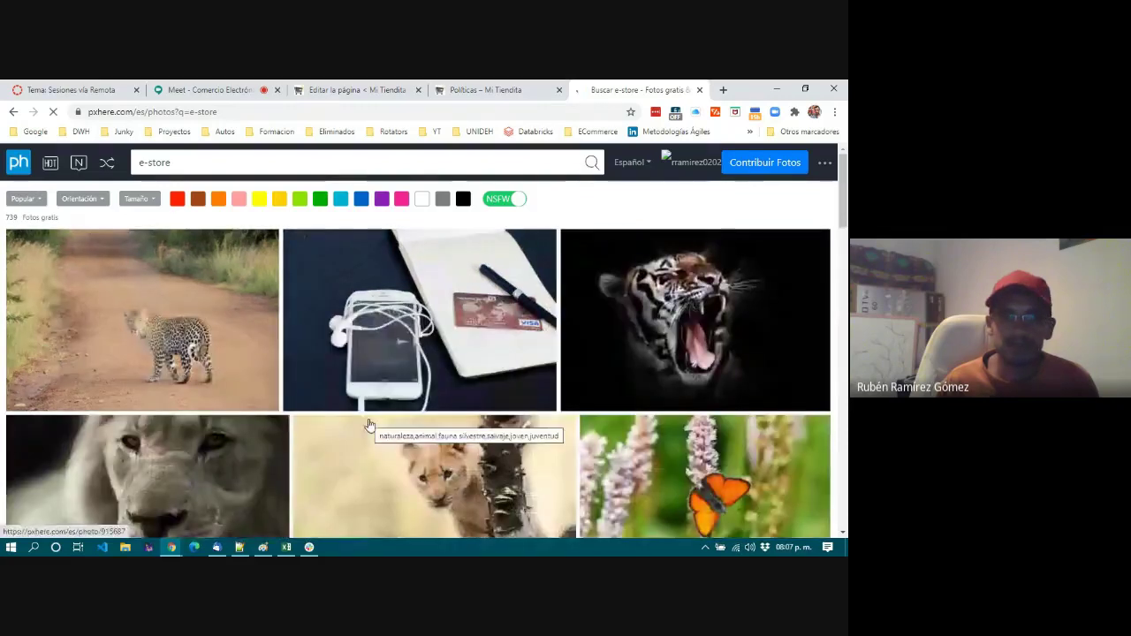
scroll(369, 425, "down", 1)
scroll(369, 425, "down", 1)
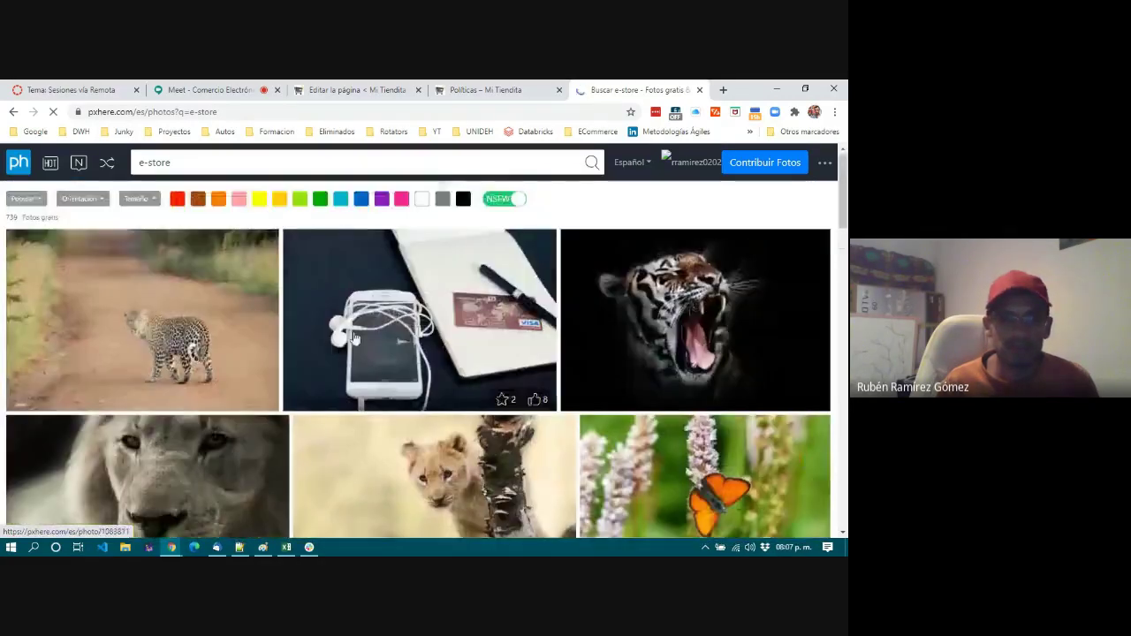
scroll(297, 423, "down", 3)
scroll(297, 422, "down", 4)
scroll(297, 422, "up", 5)
scroll(297, 422, "up", 2)
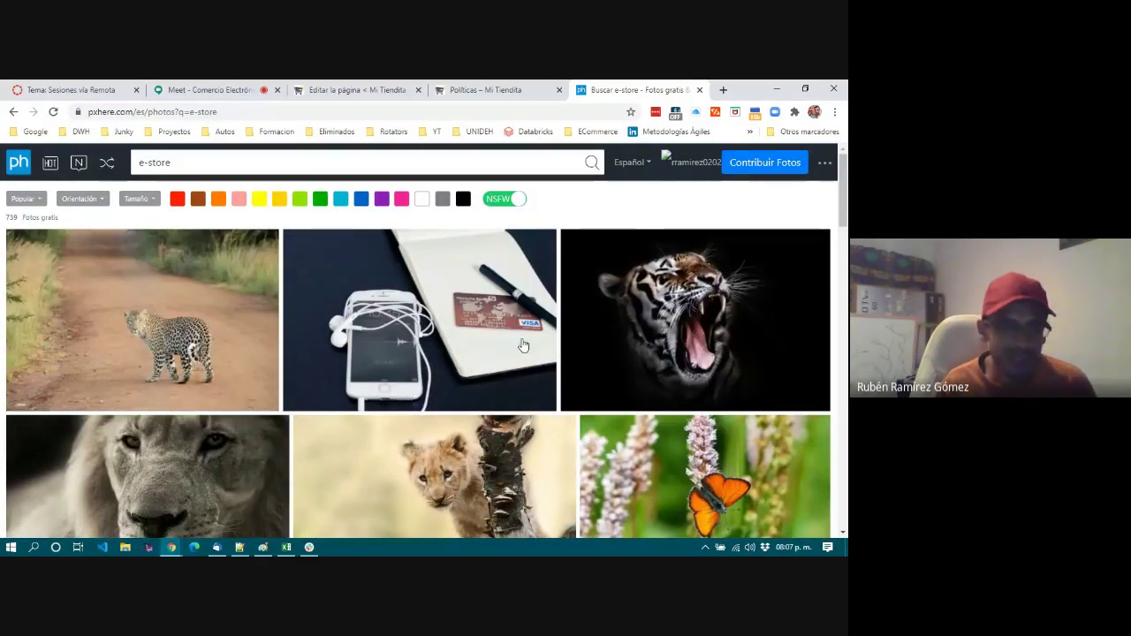
Download the original iPhone and credit card photo, then return to the Políticas editor.
left_click(458, 350)
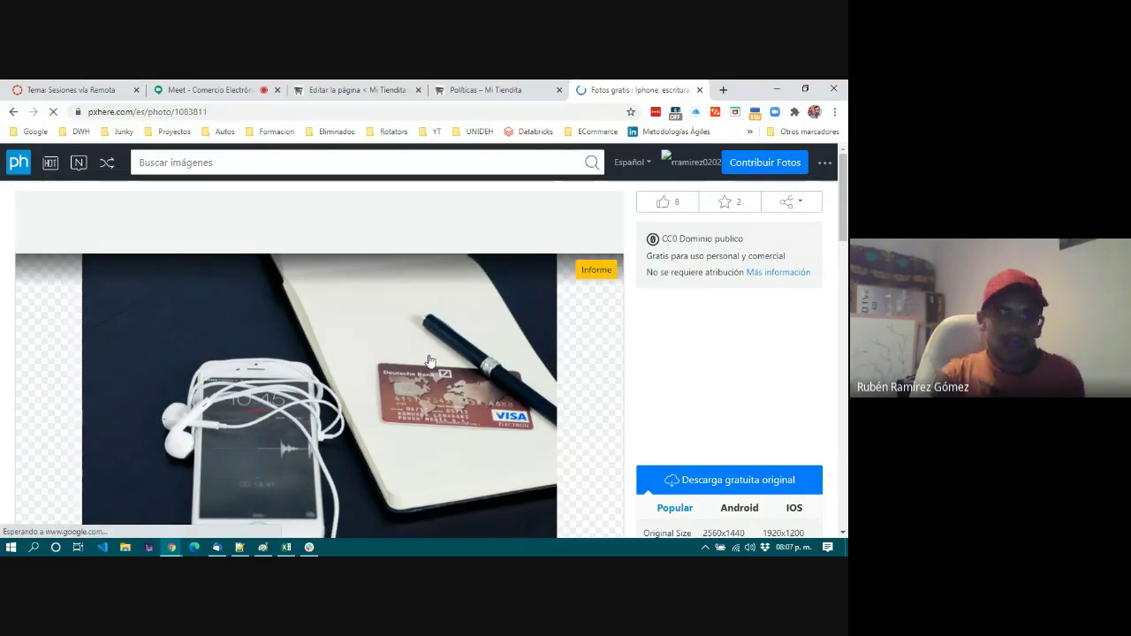
scroll(658, 354, "down", 2)
left_click(659, 354)
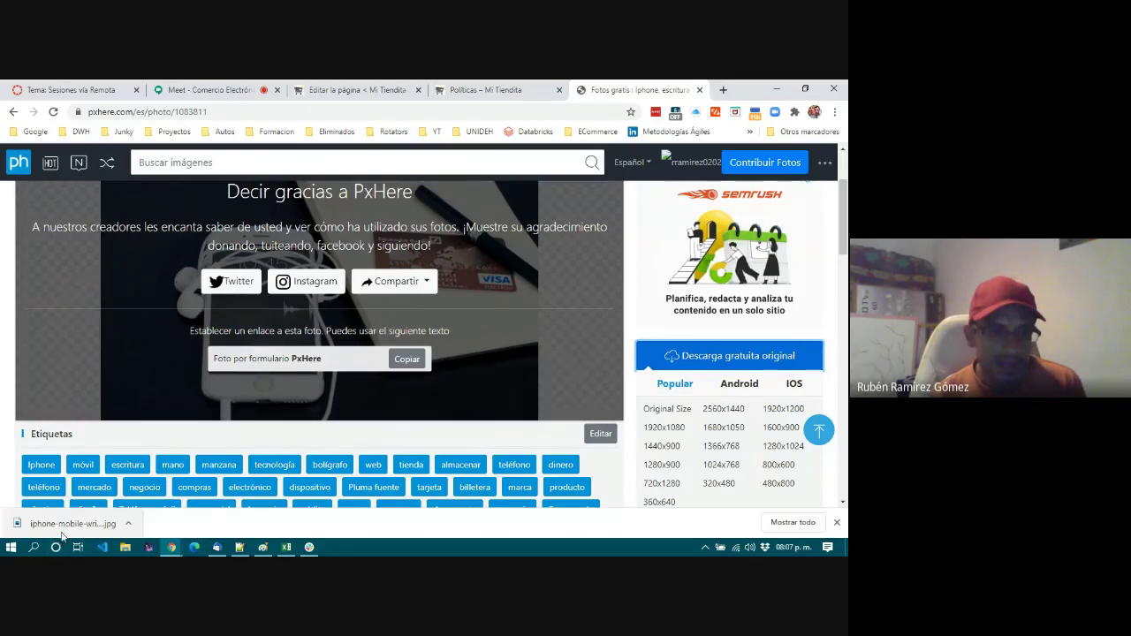
left_click(431, 92)
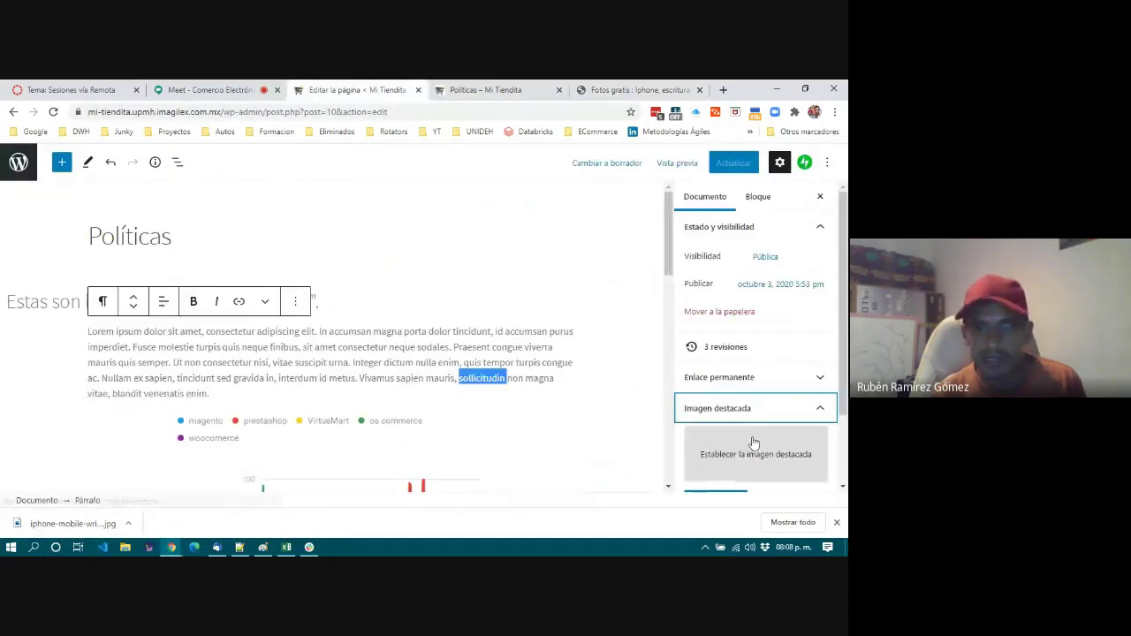
From the Imagen destacada dialog, upload the downloaded iPhone photo after renaming it to img_02.
left_click(739, 455)
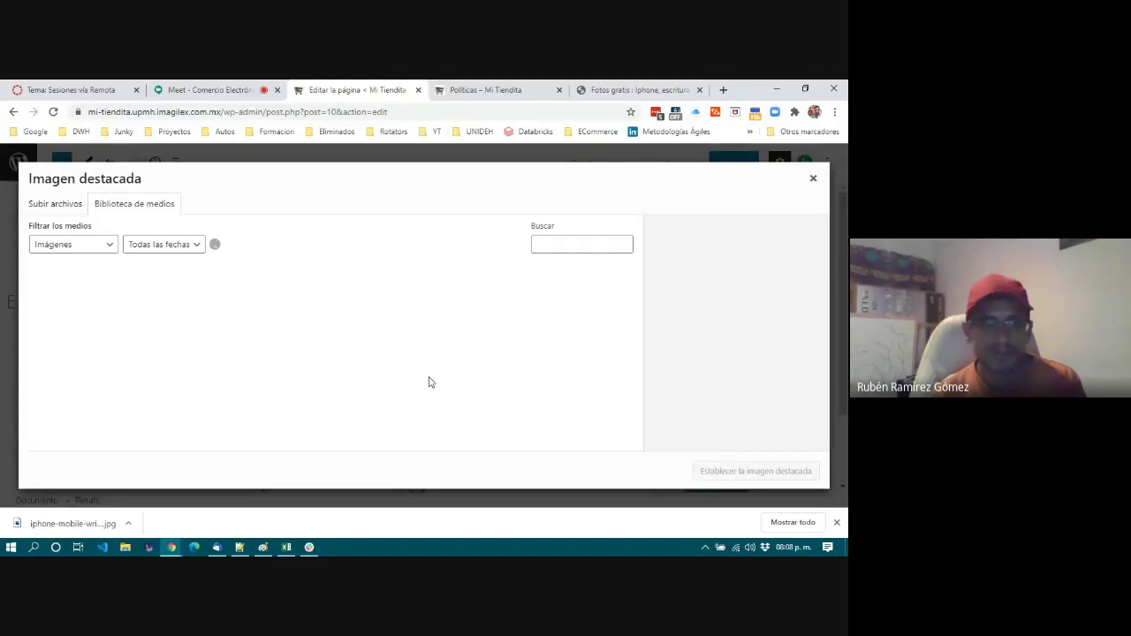
left_click(51, 208)
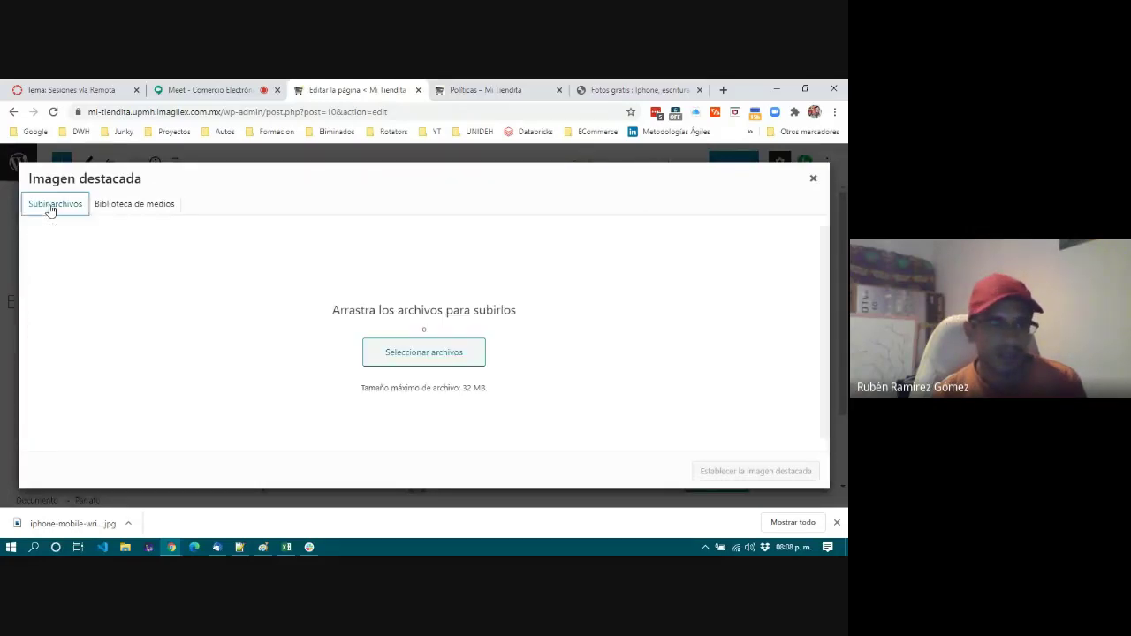
left_click(430, 354)
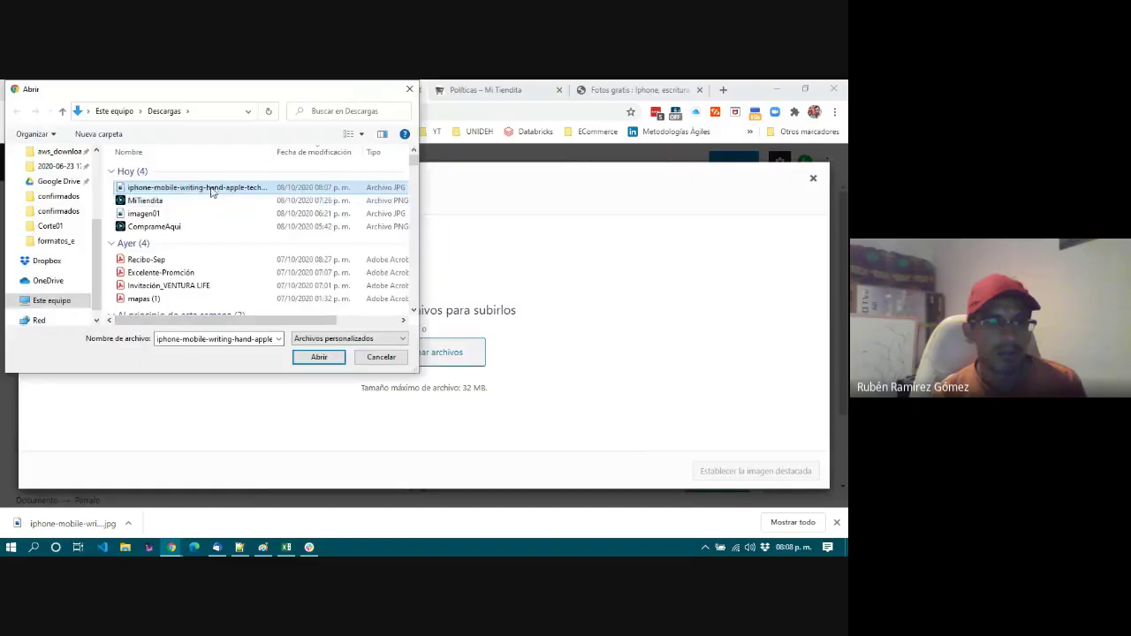
left_click(213, 188)
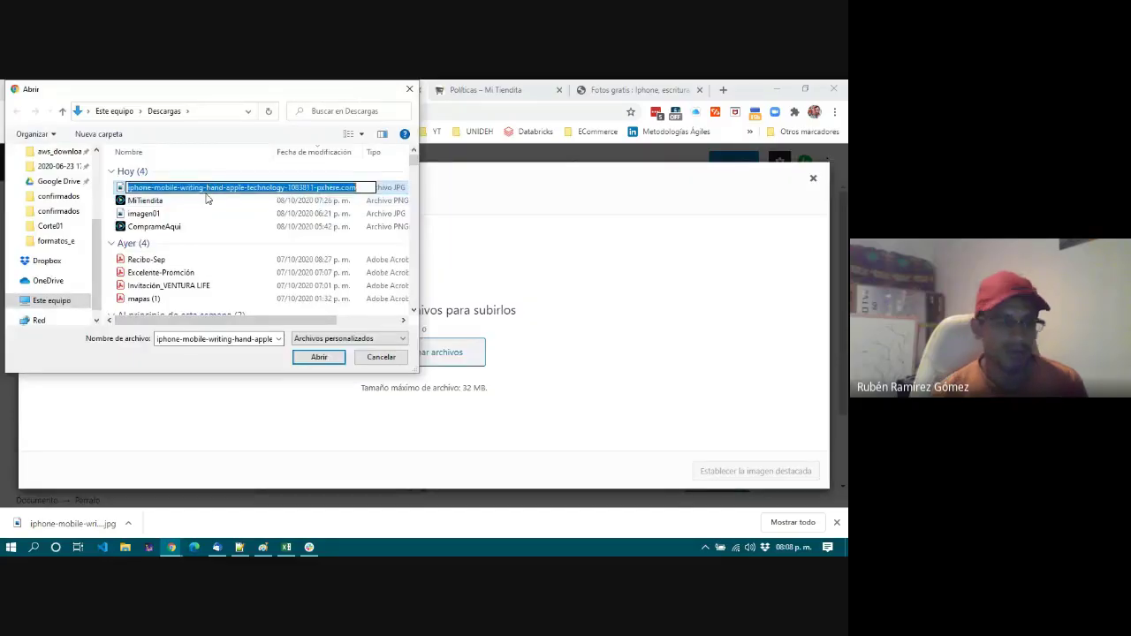
type("img_02")
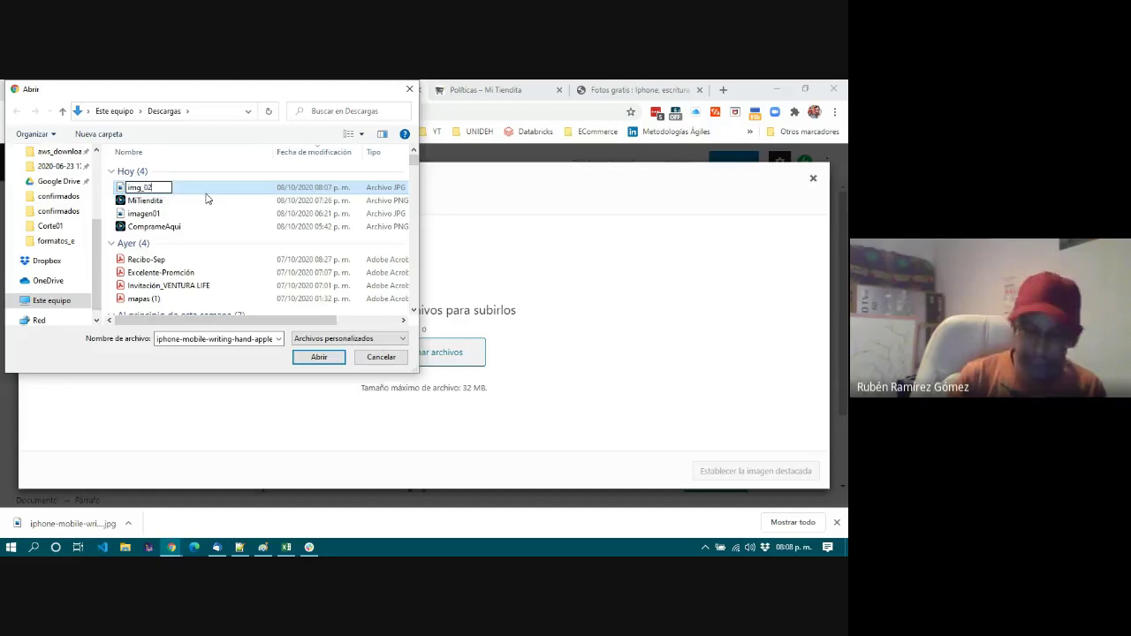
key("Return")
left_click(318, 357)
left_click(142, 188)
left_click(319, 358)
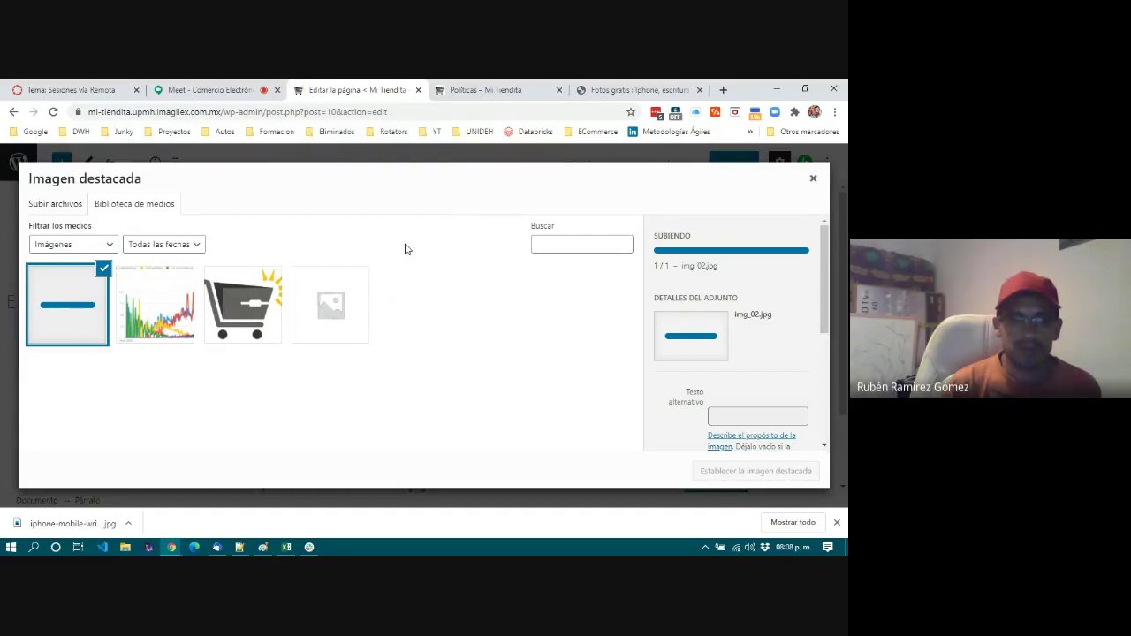
Set img_02 as the Políticas featured image, update the page, and switch to its published tab.
scroll(708, 392, "down", 5)
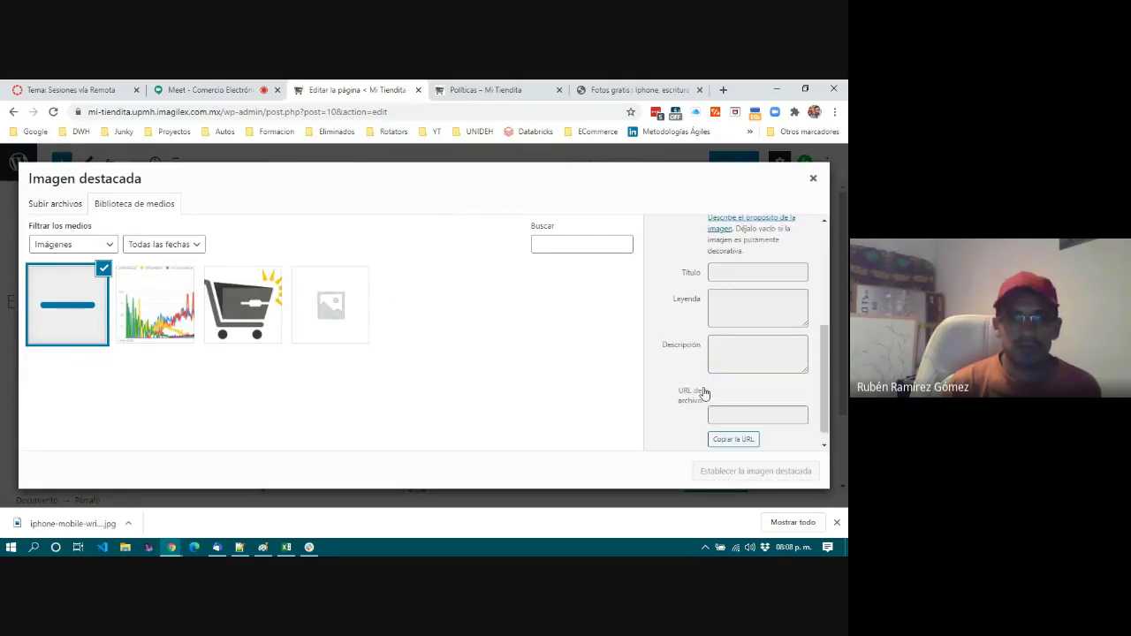
scroll(705, 392, "up", 5)
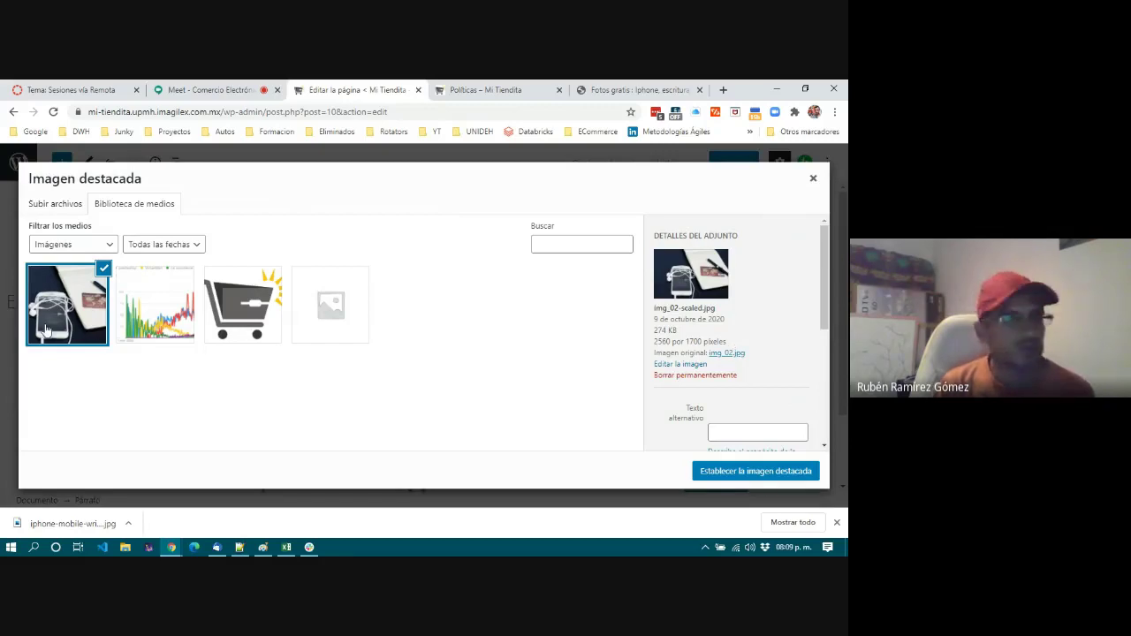
left_click(743, 471)
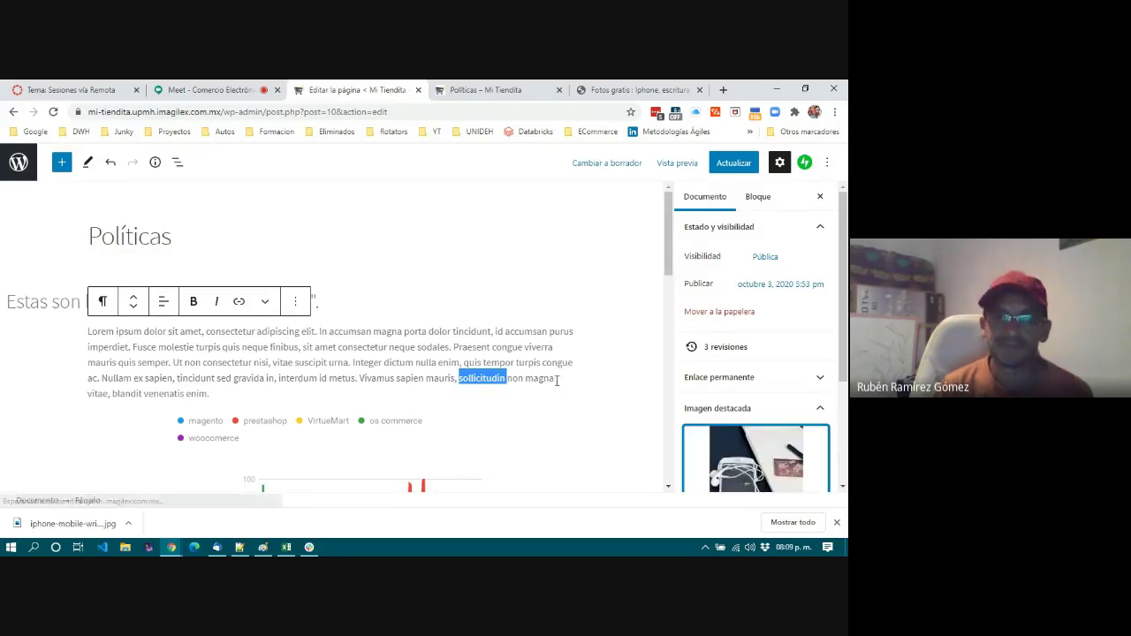
scroll(742, 373, "down", 2)
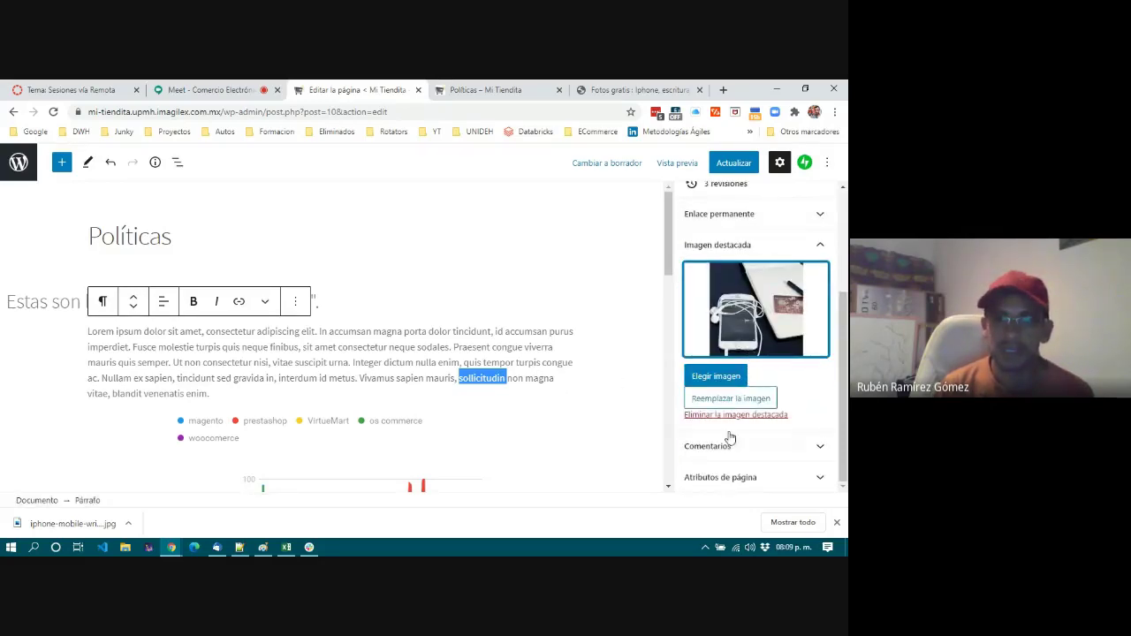
left_click(743, 166)
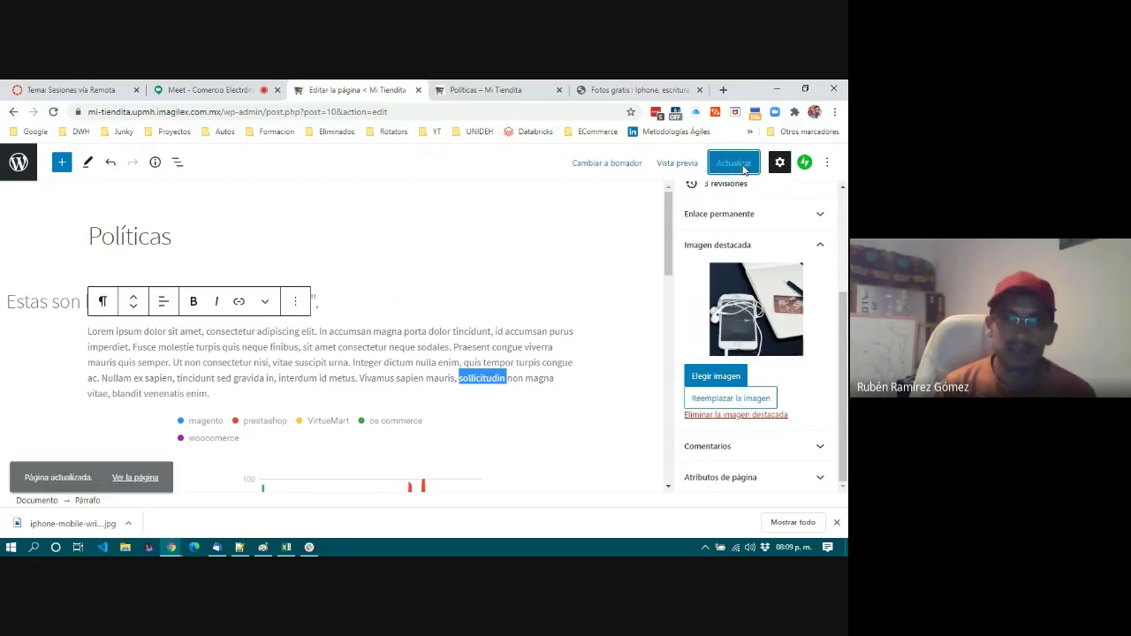
left_click(508, 91)
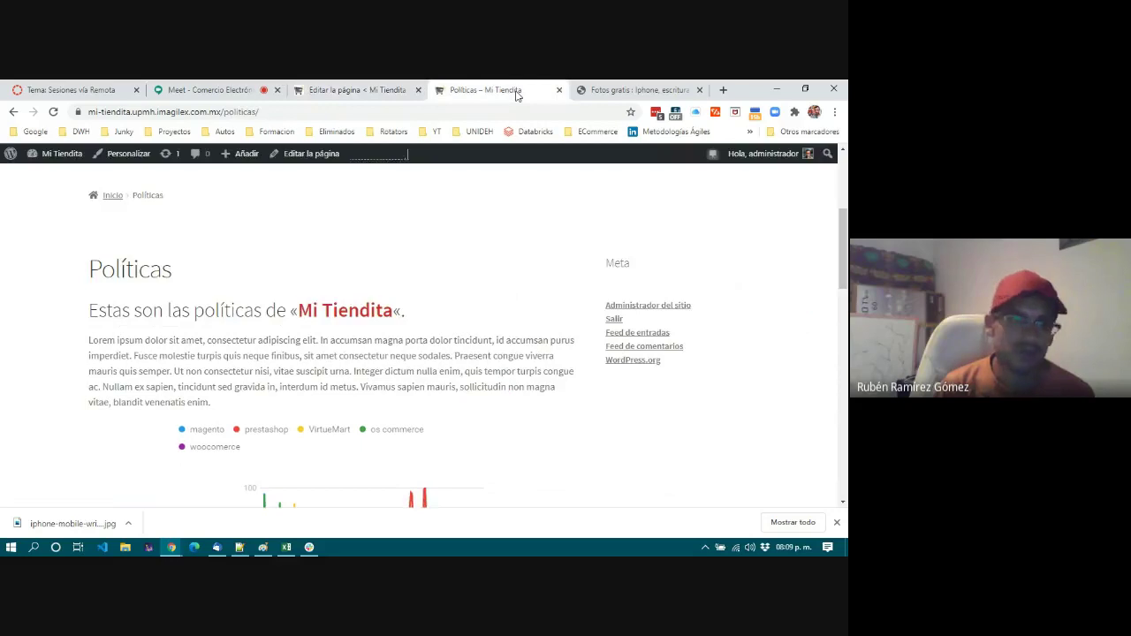
Reload the Políticas page and scroll through it to confirm the iPhone photo sits above the chart.
left_click(53, 112)
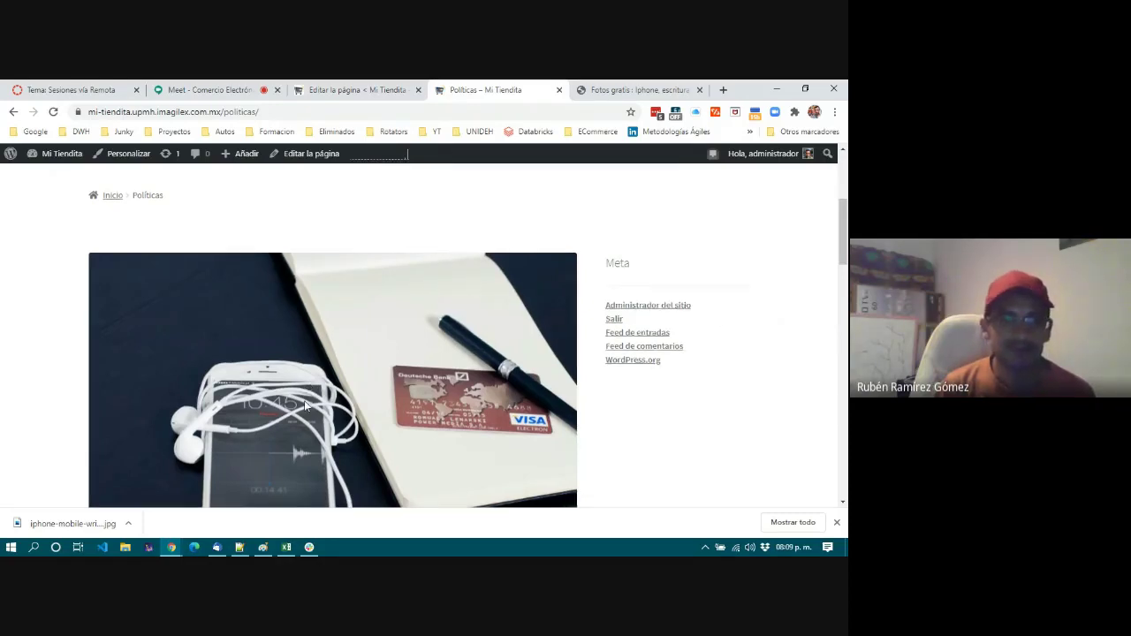
scroll(305, 405, "down", 4)
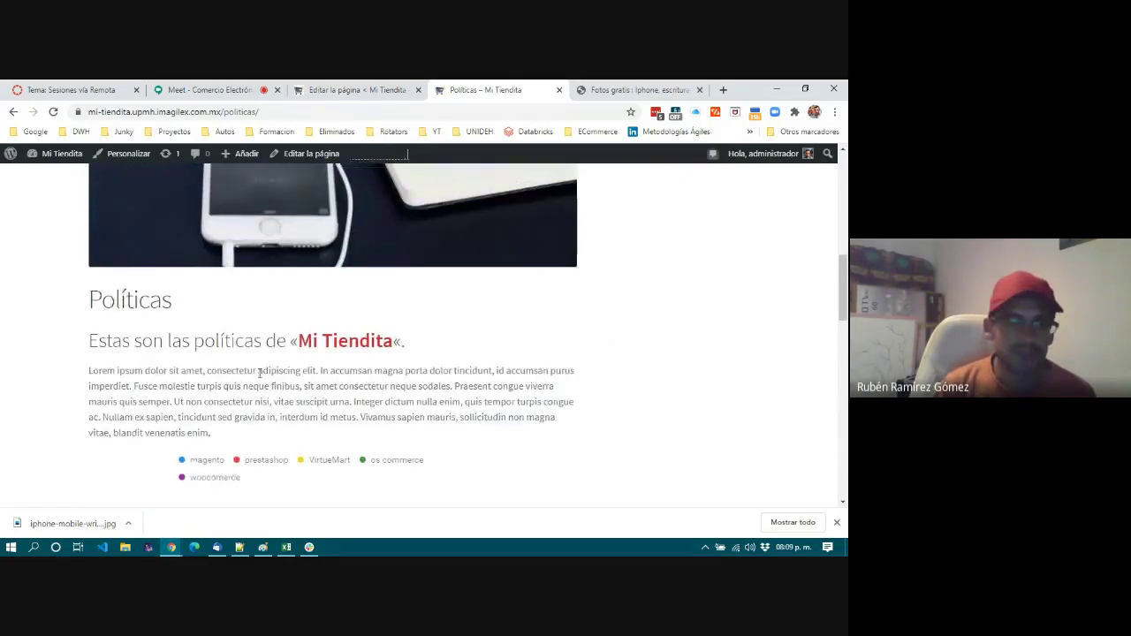
scroll(261, 373, "down", 2)
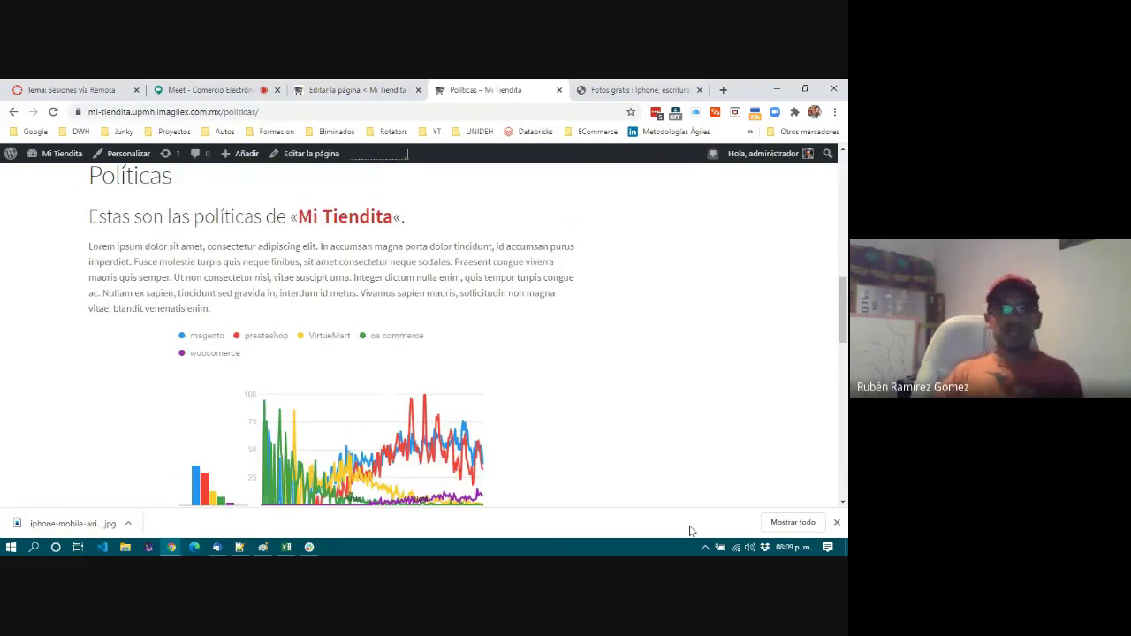
left_click(837, 522)
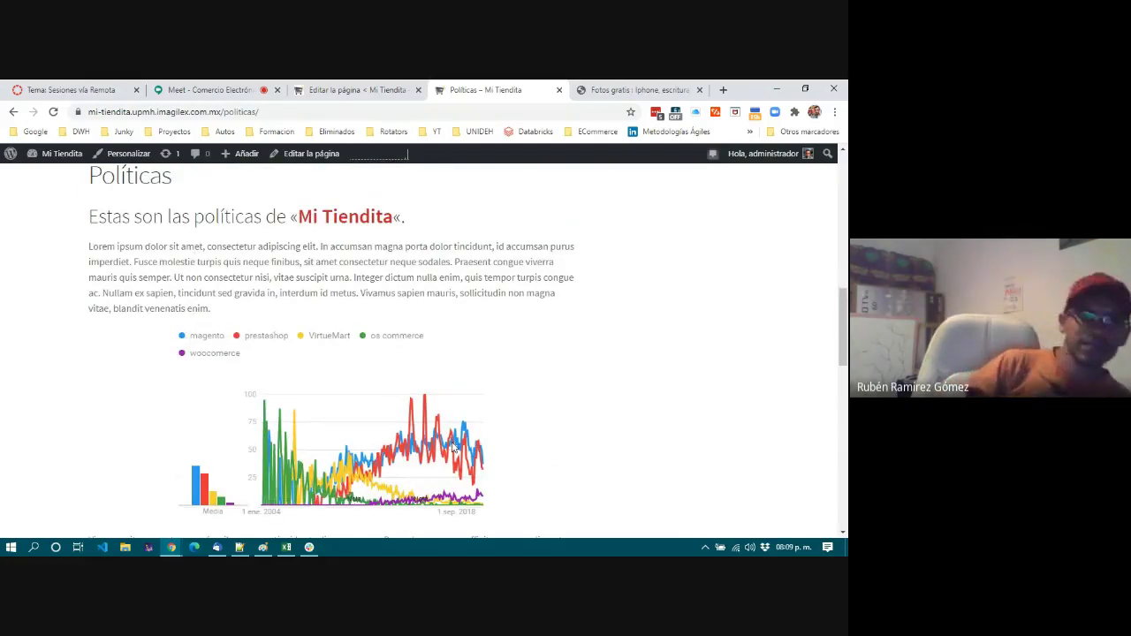
scroll(453, 447, "down", 3)
scroll(452, 447, "down", 3)
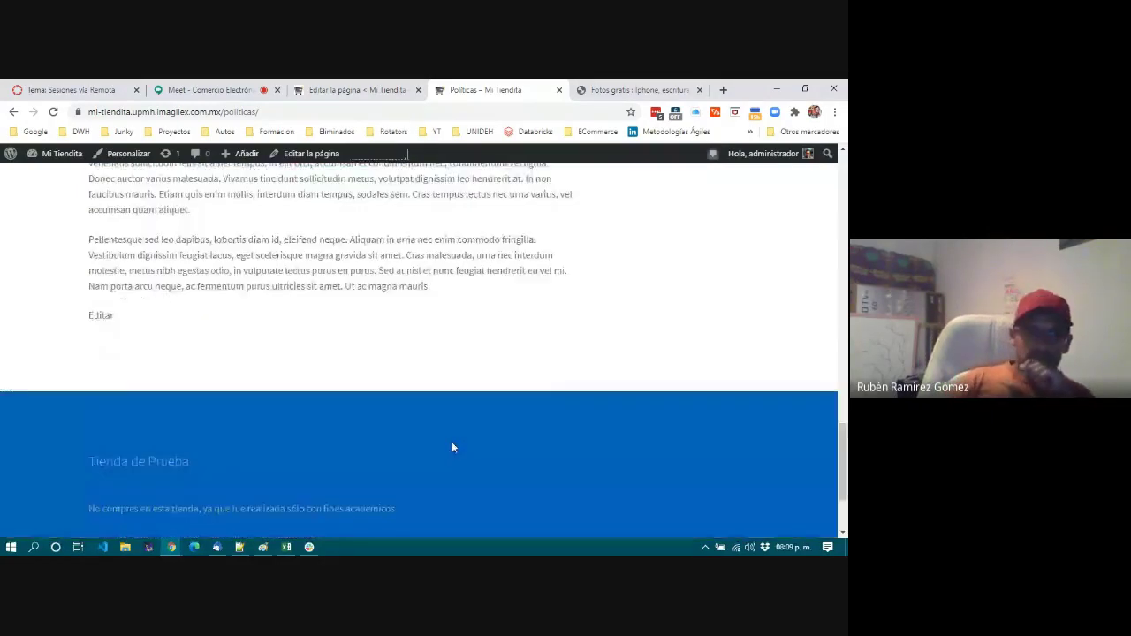
scroll(452, 447, "up", 8)
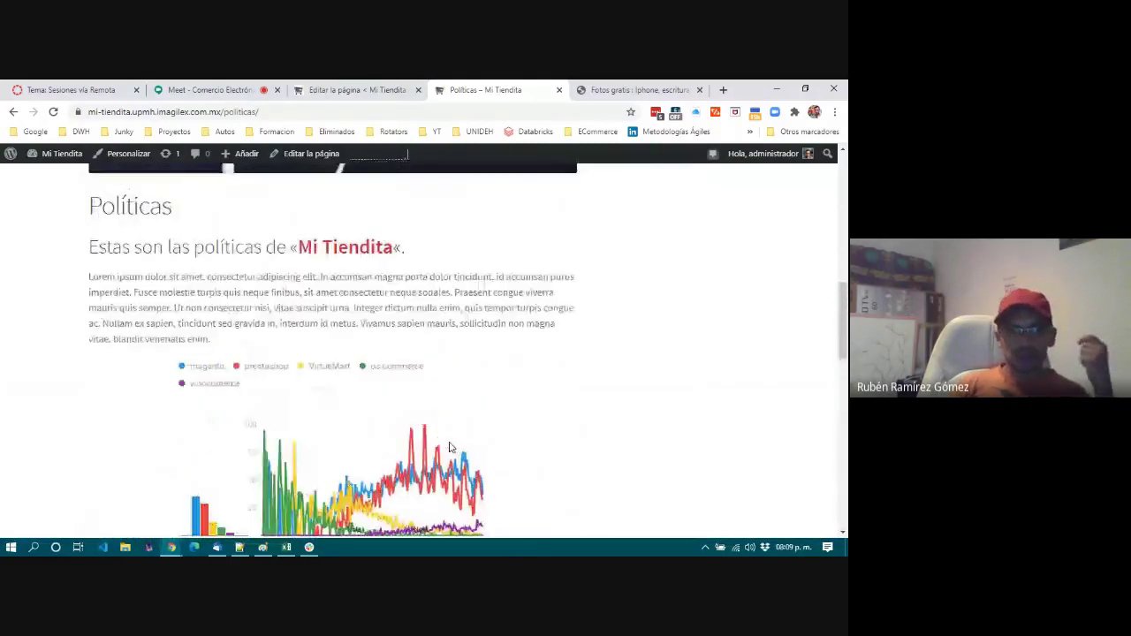
scroll(448, 447, "up", 5)
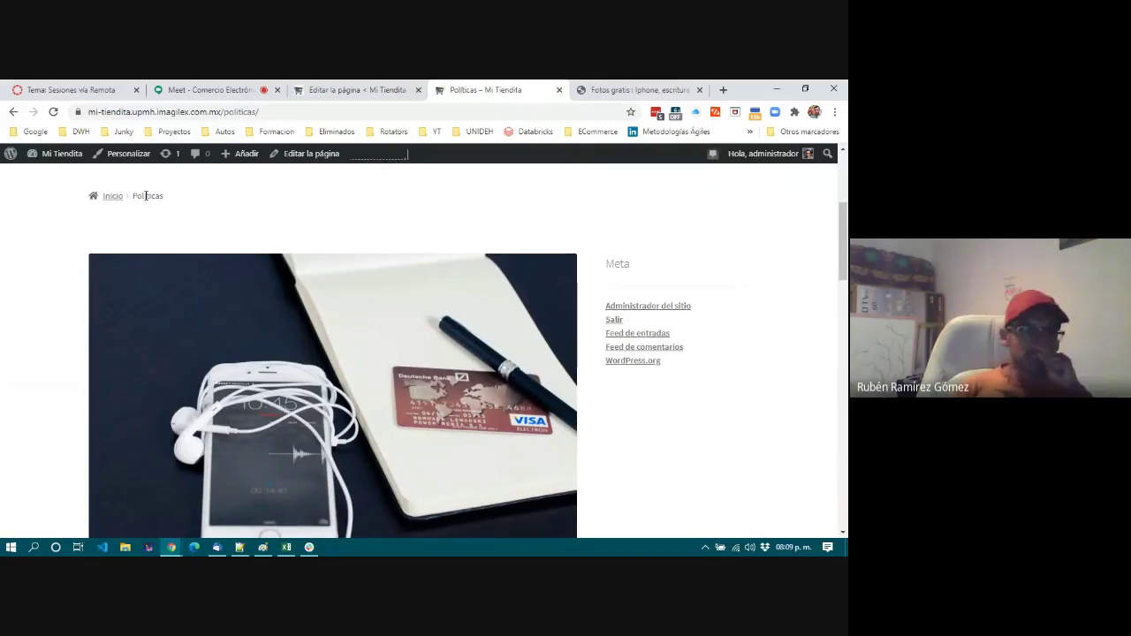
scroll(209, 216, "up", 3)
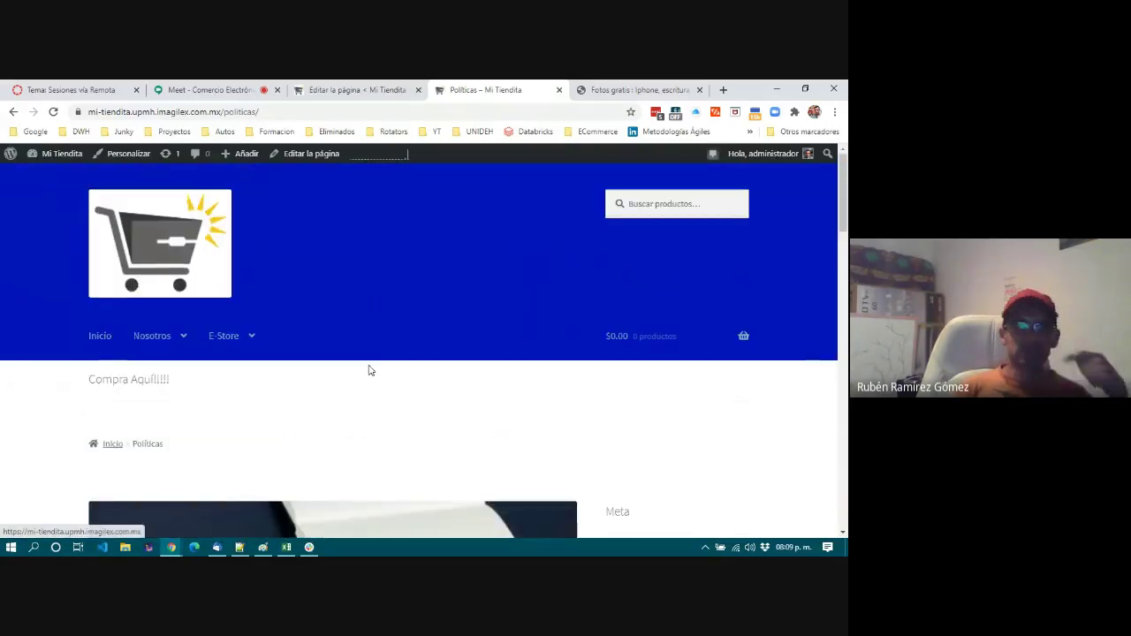
scroll(318, 394, "down", 2)
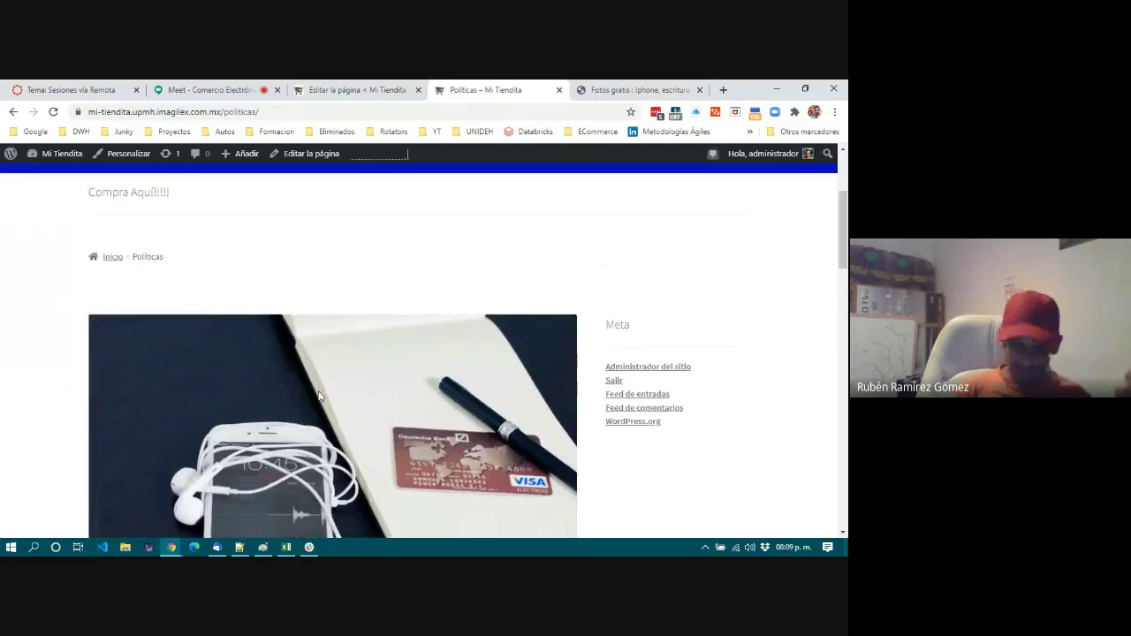
scroll(319, 395, "down", 5)
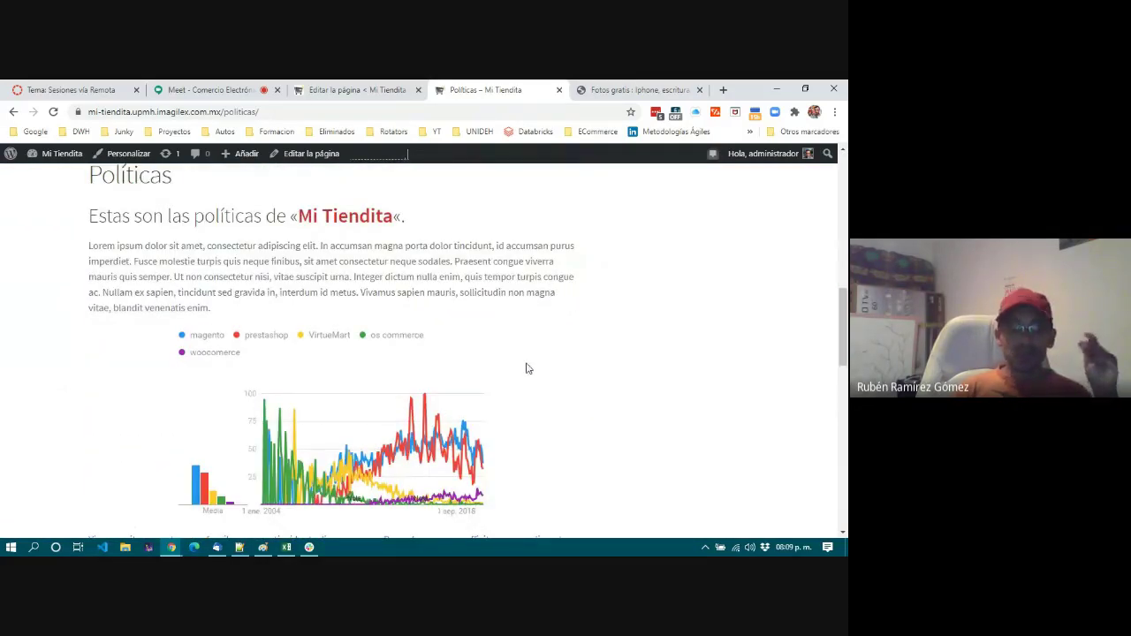
scroll(528, 369, "down", 2)
scroll(528, 368, "down", 10)
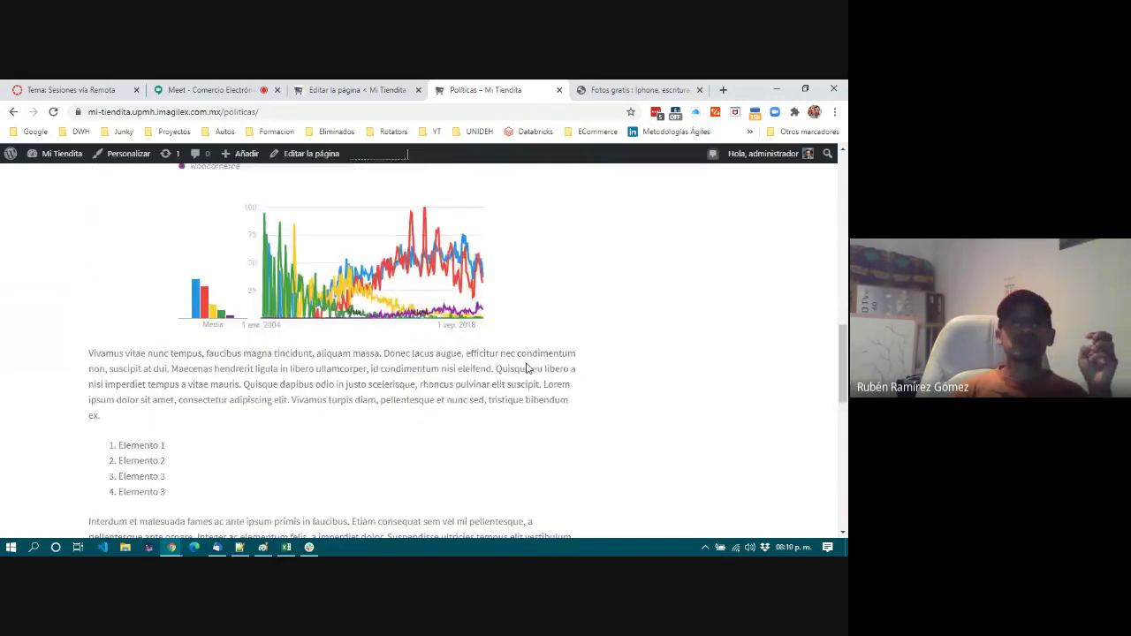
Return to the Google Meet call and stop presenting the screen.
scroll(526, 362, "up", 10)
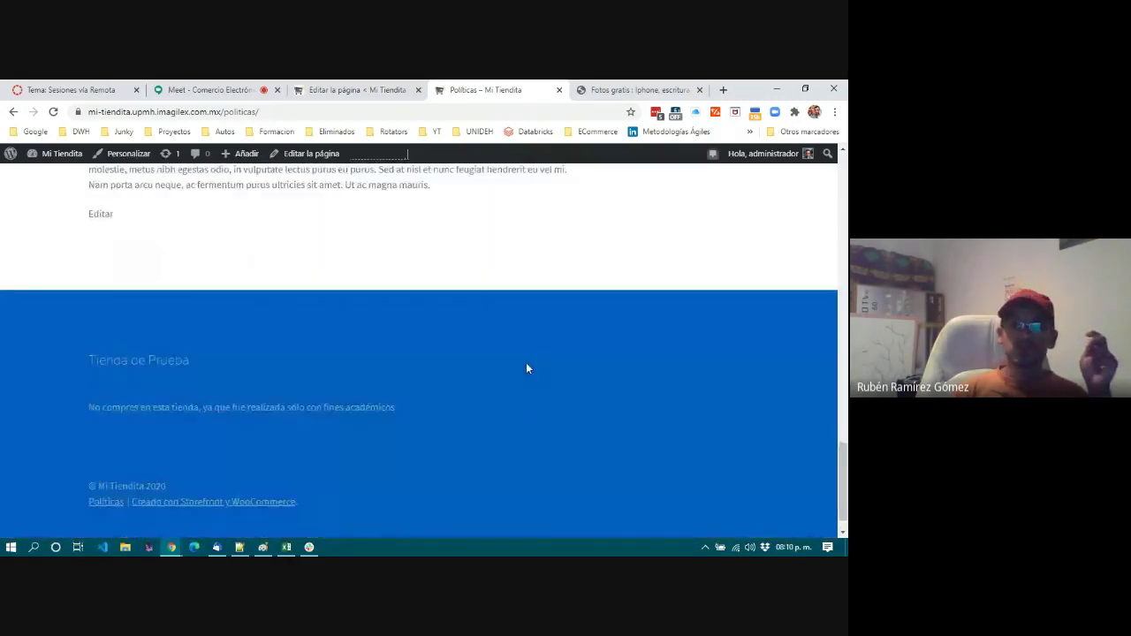
scroll(527, 368, "up", 8)
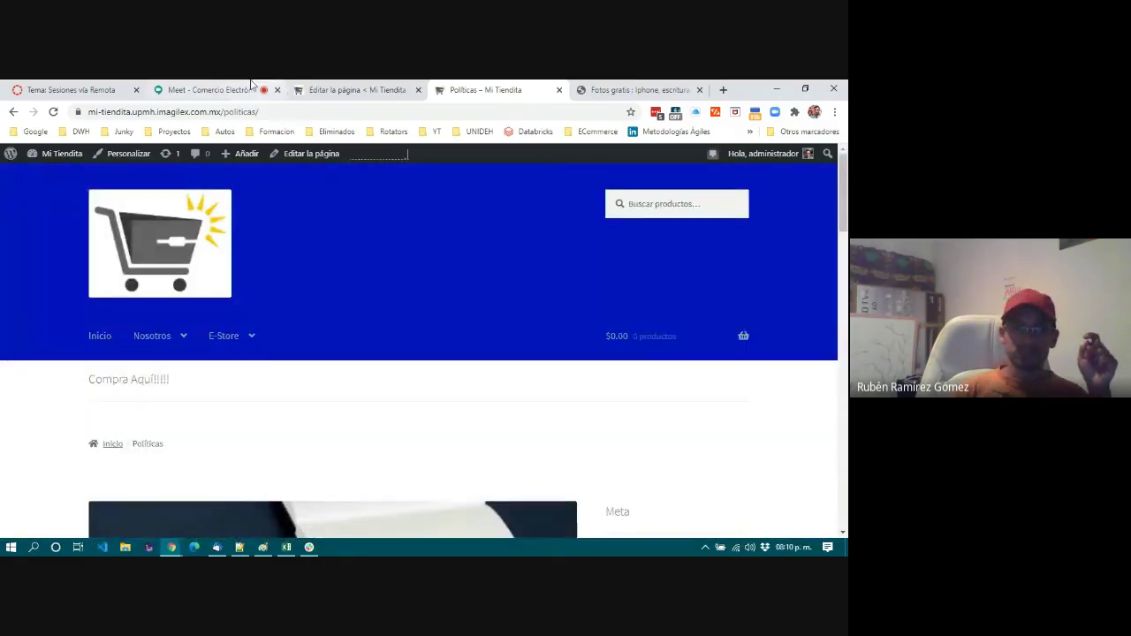
left_click(198, 88)
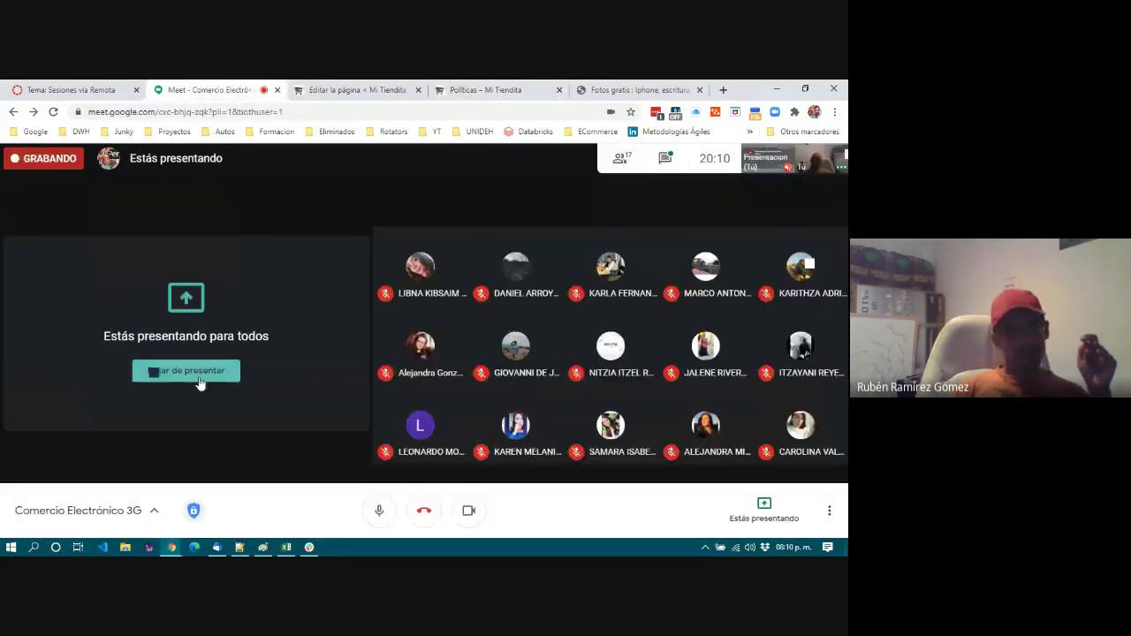
left_click(196, 375)
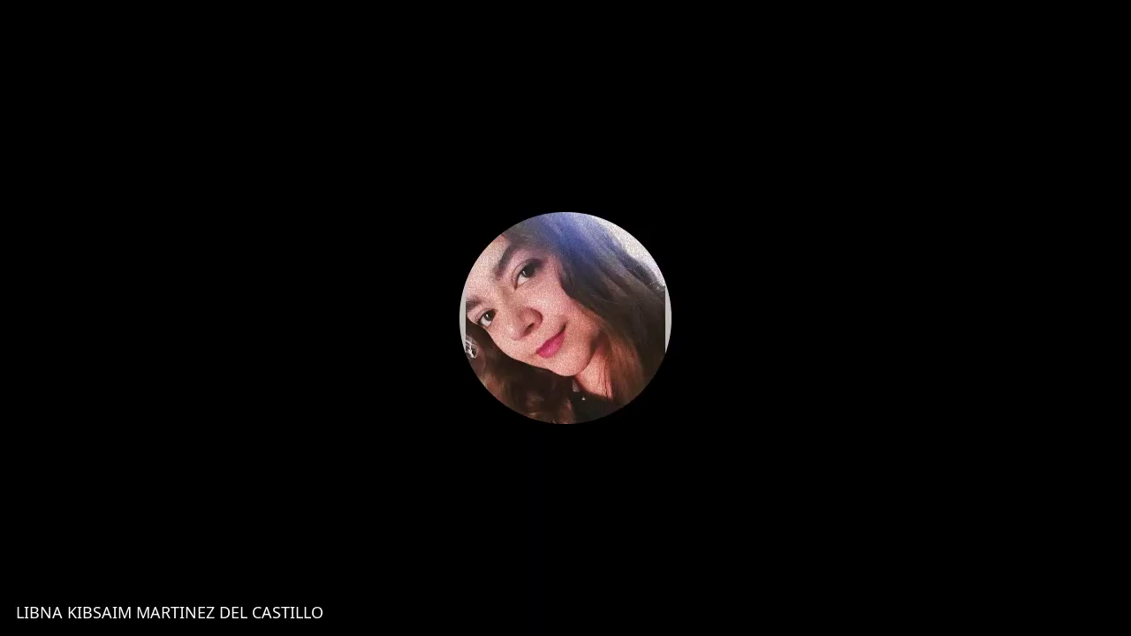